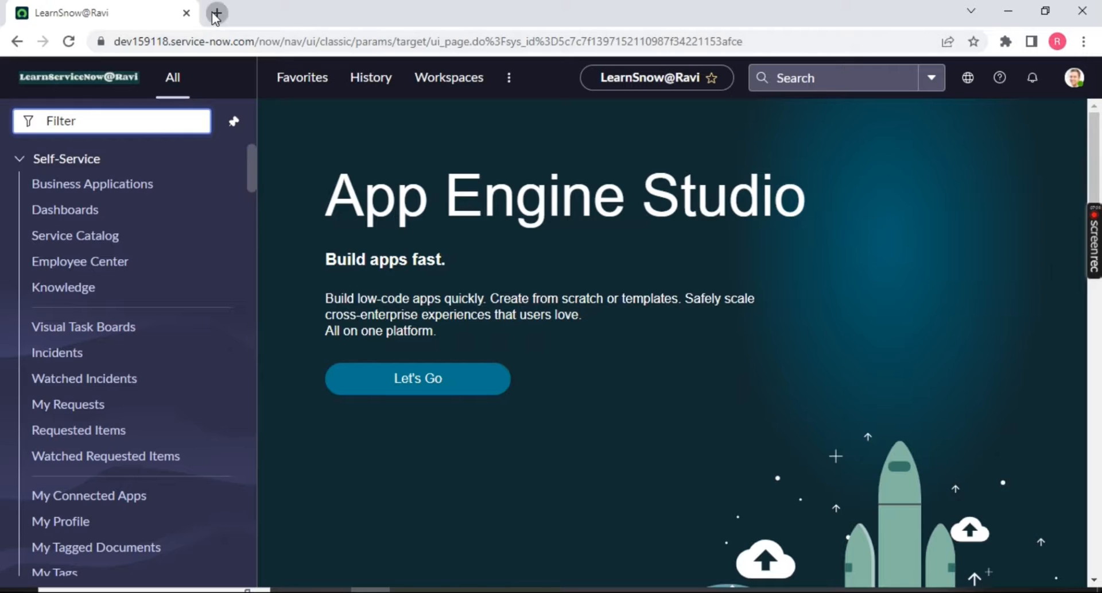
Open flipkart.com in a new browser tab and list all audio products in the Electronics category.
{"action": "left_click", "coordinate": [217, 14]}
{"action": "type", "text": "flip"}
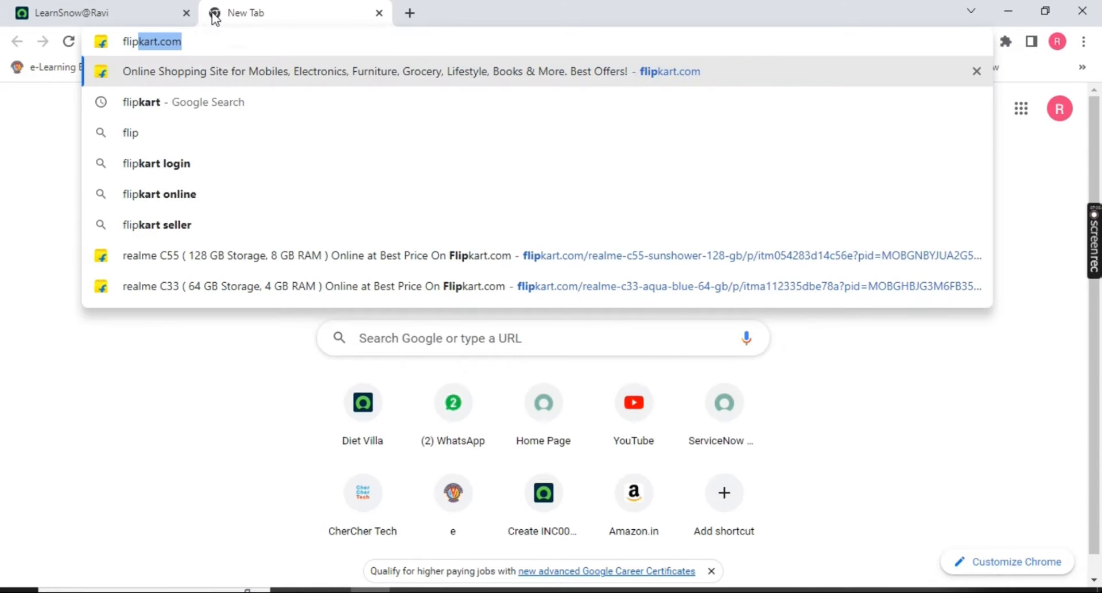
{"action": "key", "text": "Return"}
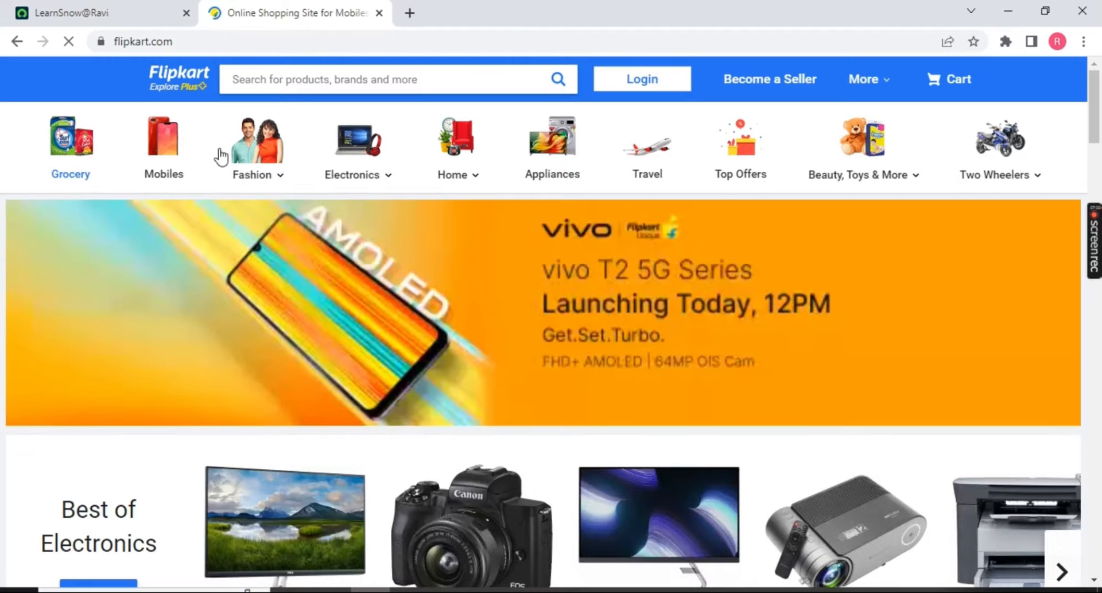
{"action": "mouse_move", "coordinate": [661, 83]}
{"action": "mouse_move", "coordinate": [377, 162]}
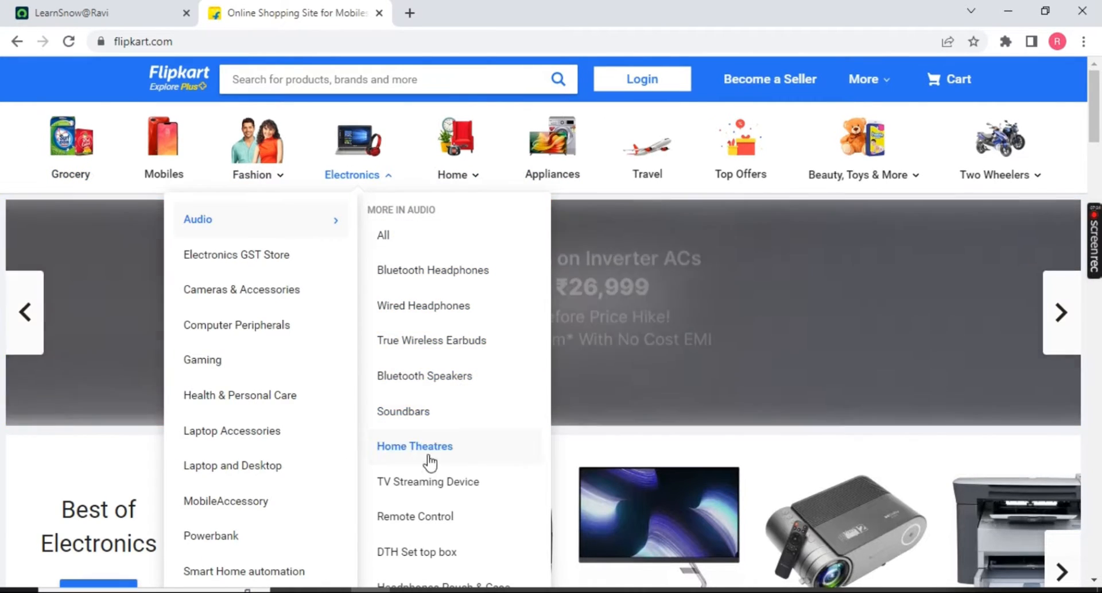
{"action": "left_click", "coordinate": [384, 237]}
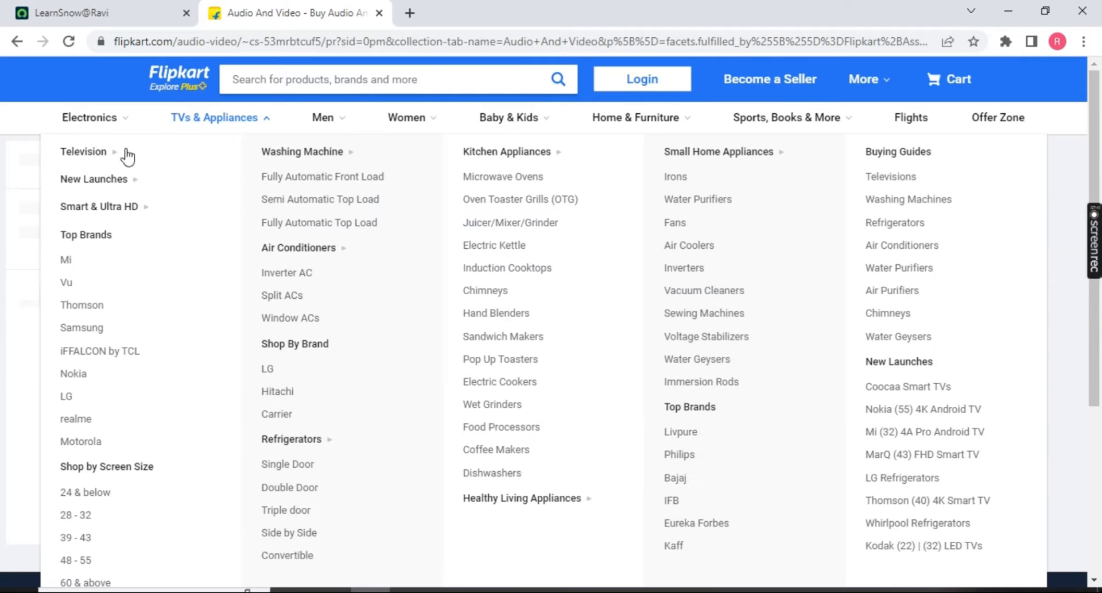
Browse the Electronics mobiles by the POCO brand and open the POCO C50 (Country Green, 32 GB) product page.
{"action": "mouse_move", "coordinate": [71, 121]}
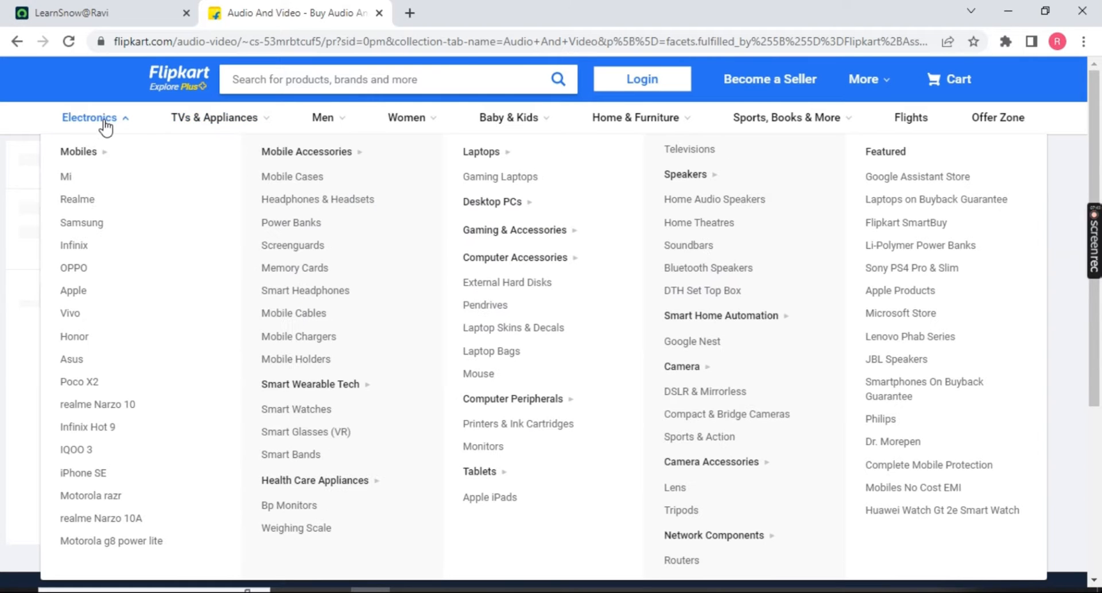
{"action": "left_click", "coordinate": [78, 154]}
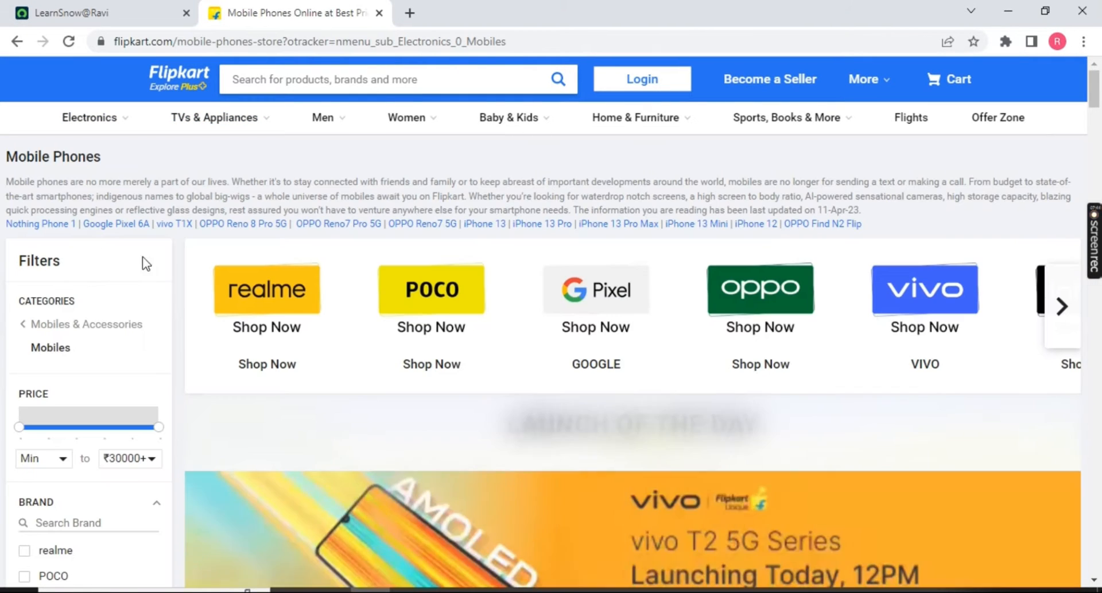
{"action": "scroll", "coordinate": [402, 314], "scroll_direction": "down", "scroll_amount": 4}
{"action": "scroll", "coordinate": [531, 322], "scroll_direction": "up", "scroll_amount": 4}
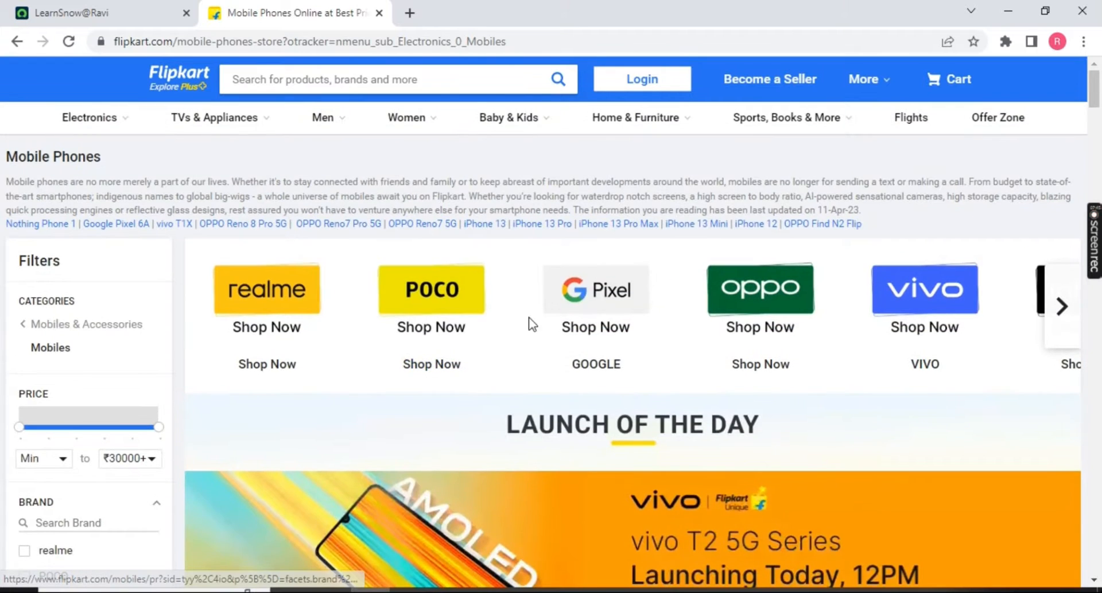
{"action": "left_click", "coordinate": [430, 301]}
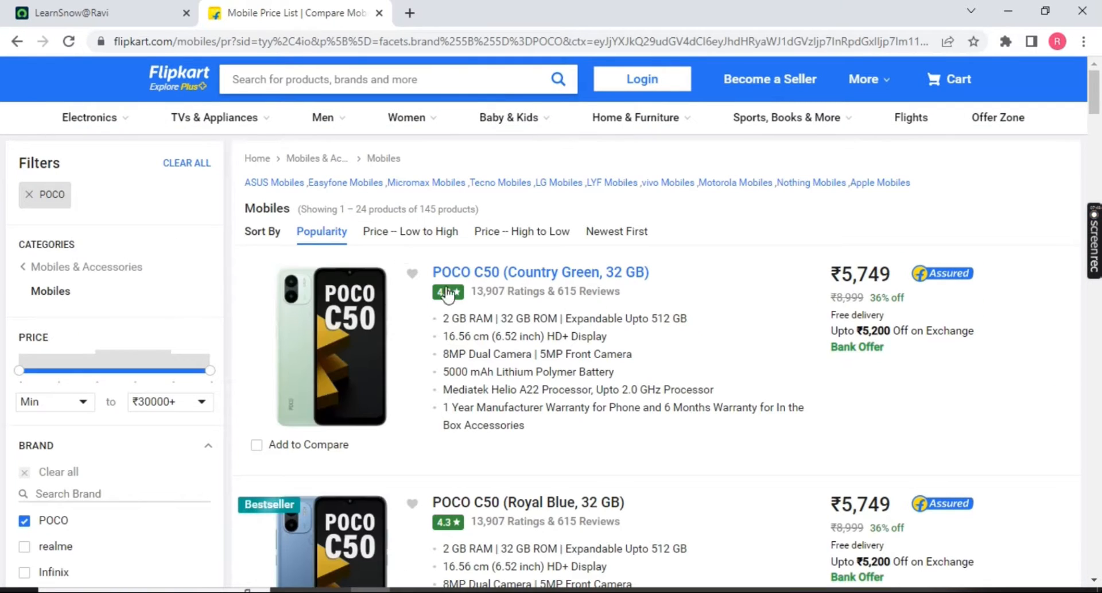
{"action": "left_click", "coordinate": [613, 276]}
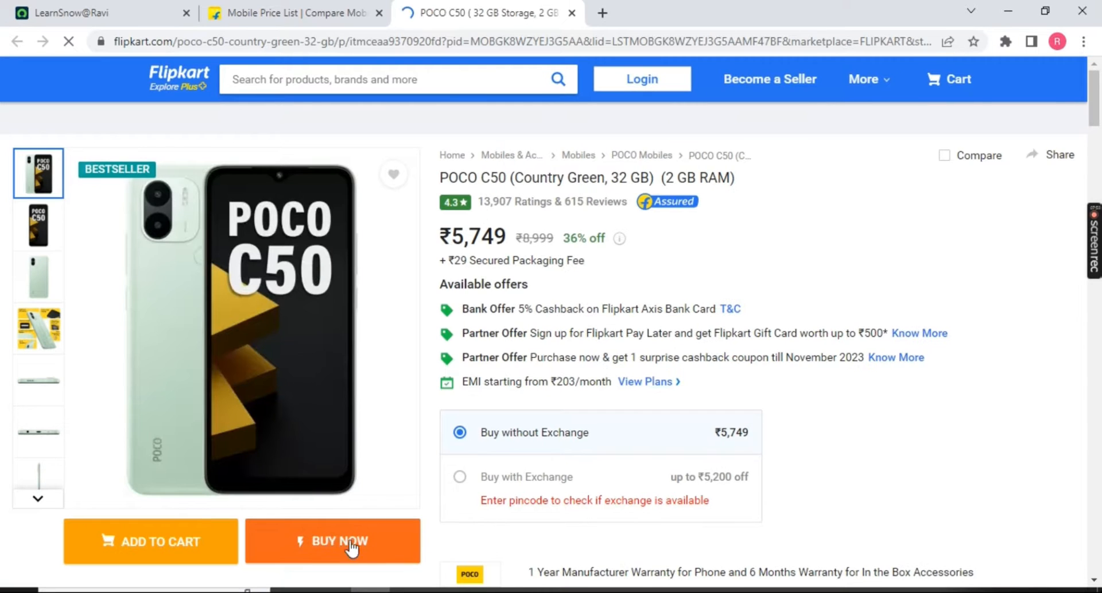
Review the POCO C50's price, offers, delivery and highlights, and close both Flipkart tabs.
{"action": "left_click_drag", "start_coordinate": [436, 177], "coordinate": [799, 388]}
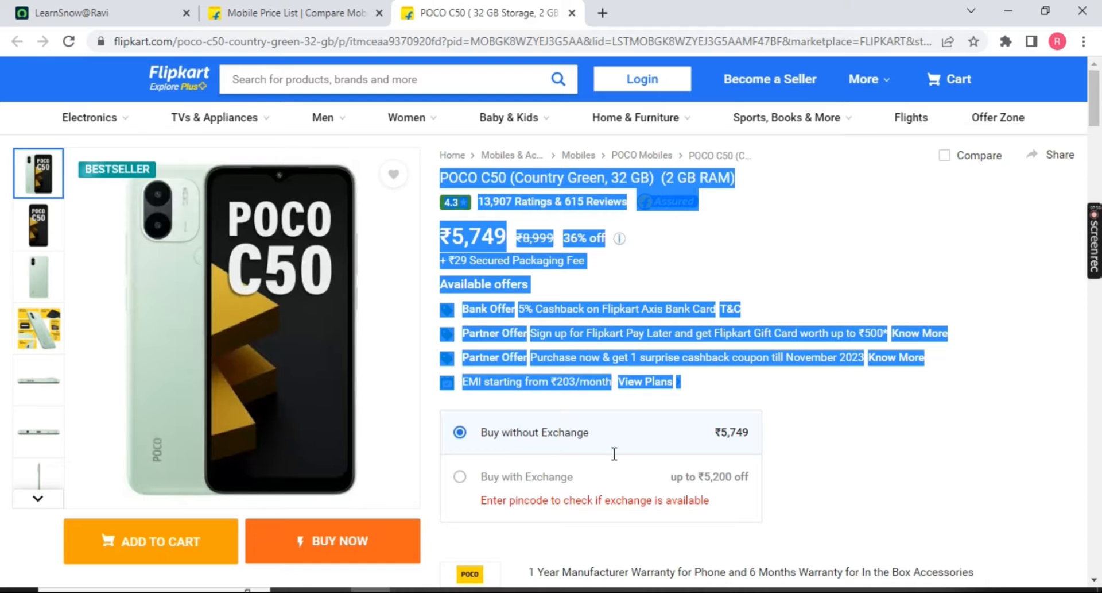
{"action": "scroll", "coordinate": [656, 380], "scroll_direction": "down", "scroll_amount": 4}
{"action": "scroll", "coordinate": [656, 380], "scroll_direction": "down", "scroll_amount": 2}
{"action": "mouse_move", "coordinate": [129, 340]}
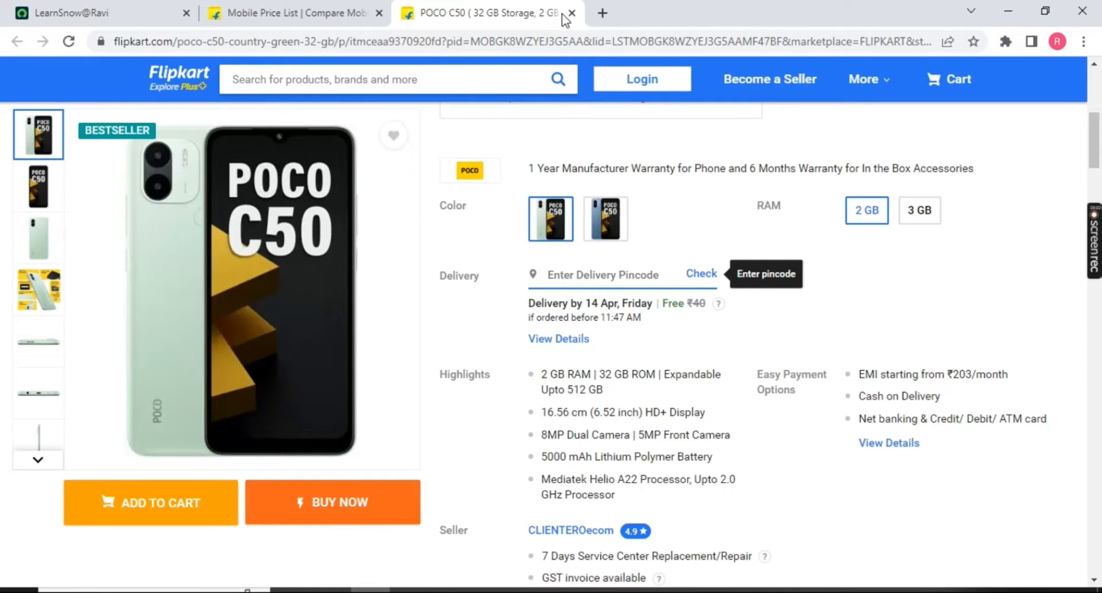
{"action": "scroll", "coordinate": [448, 243], "scroll_direction": "up", "scroll_amount": 6}
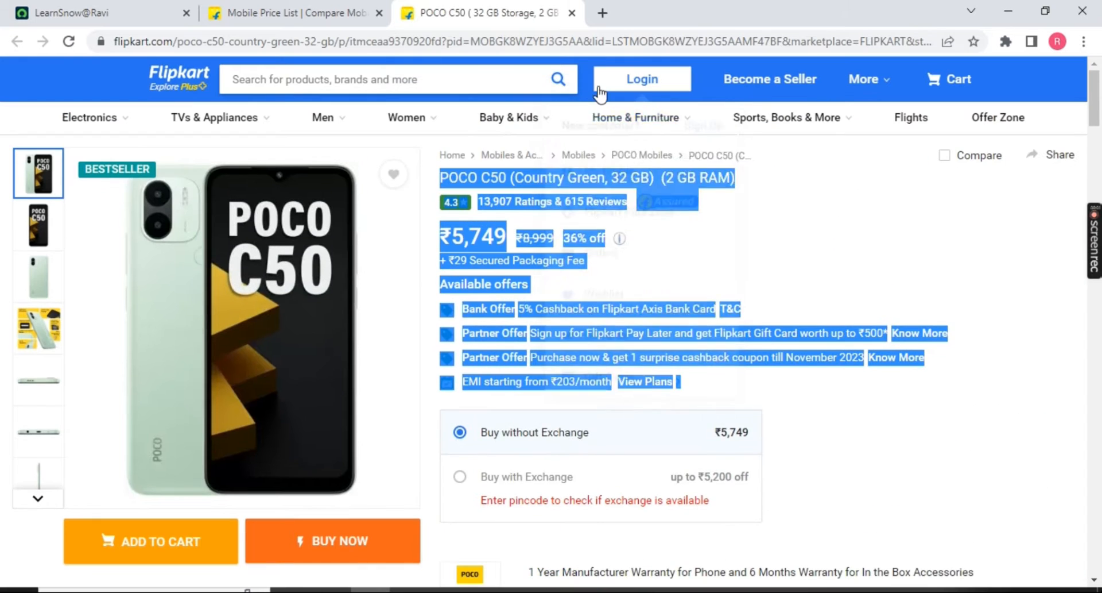
{"action": "left_click", "coordinate": [572, 13]}
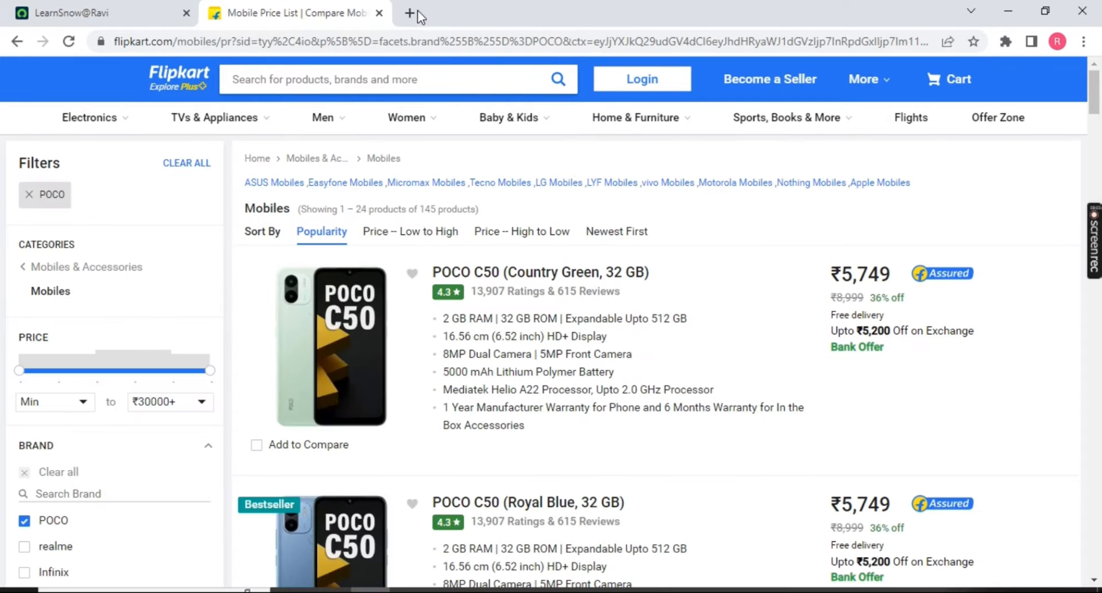
{"action": "left_click", "coordinate": [379, 12]}
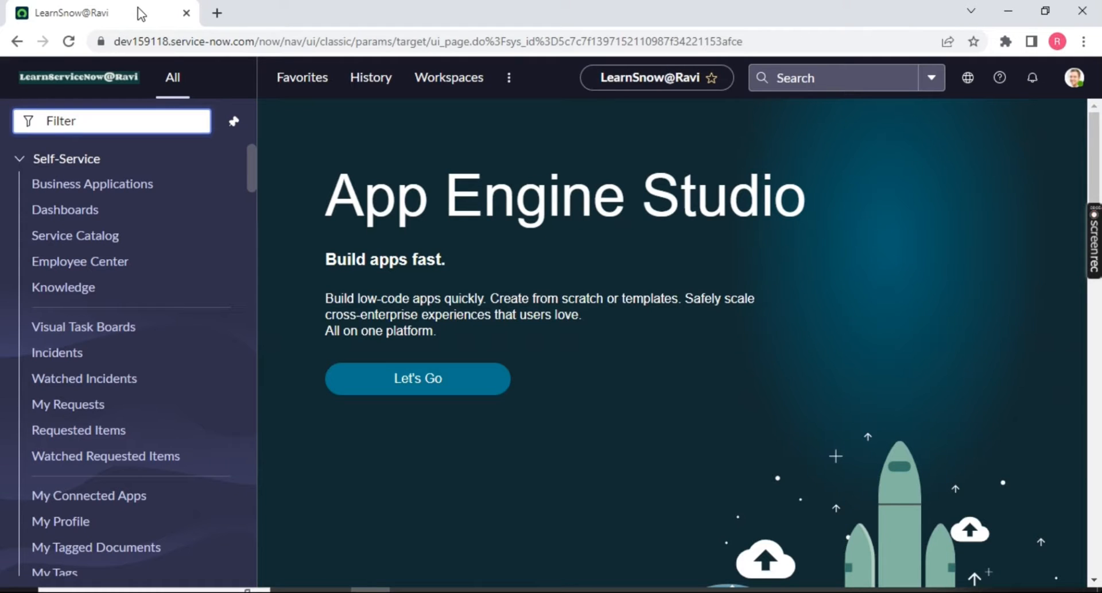
Duplicate the ServiceNow tab and load the instance's Service Portal home page at /sp in the copy.
{"action": "right_click", "coordinate": [124, 11]}
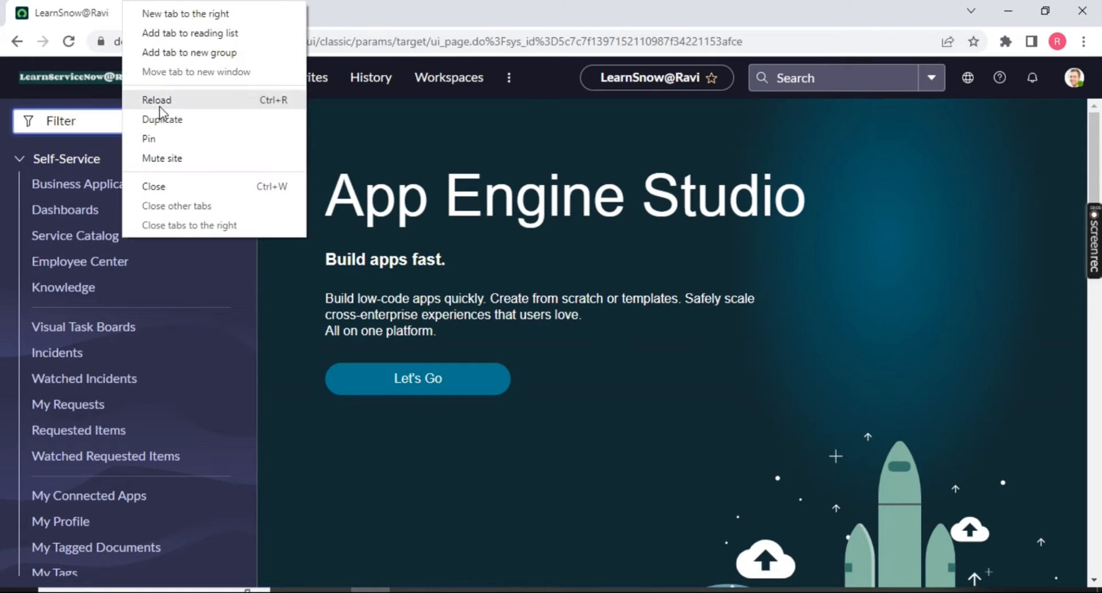
{"action": "left_click", "coordinate": [161, 119]}
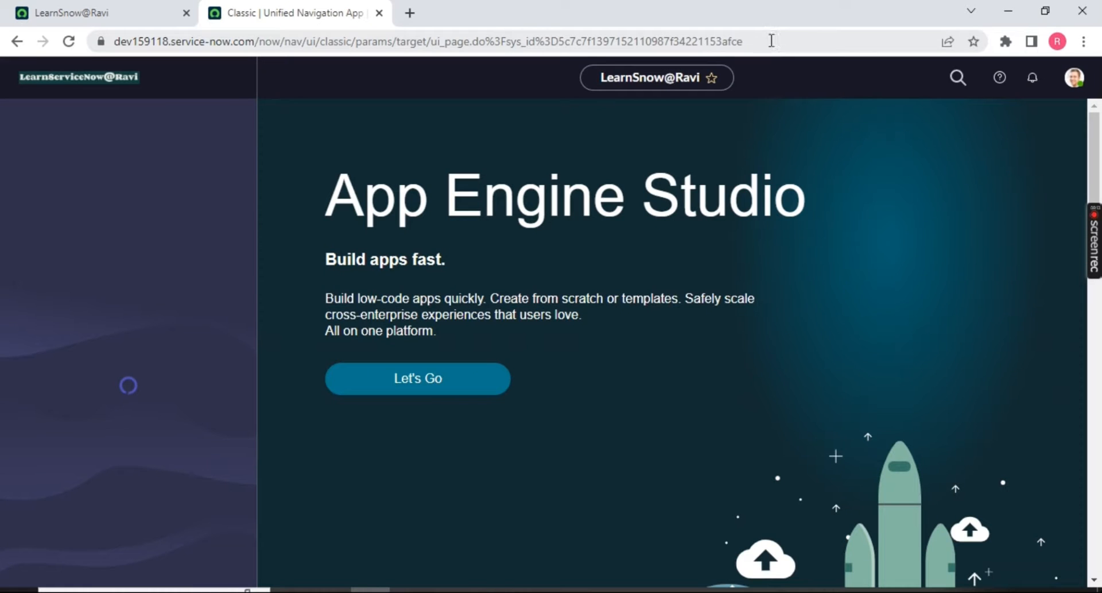
{"action": "left_click_drag", "start_coordinate": [742, 41], "coordinate": [266, 52]}
{"action": "key", "text": "BackSpace"}
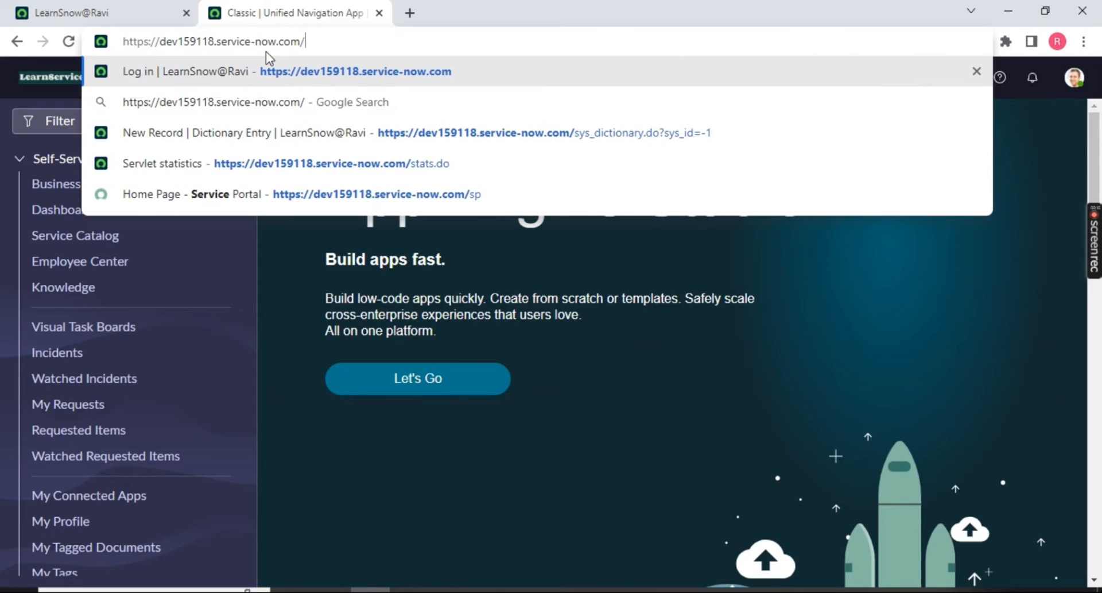
{"action": "type", "text": "sp"}
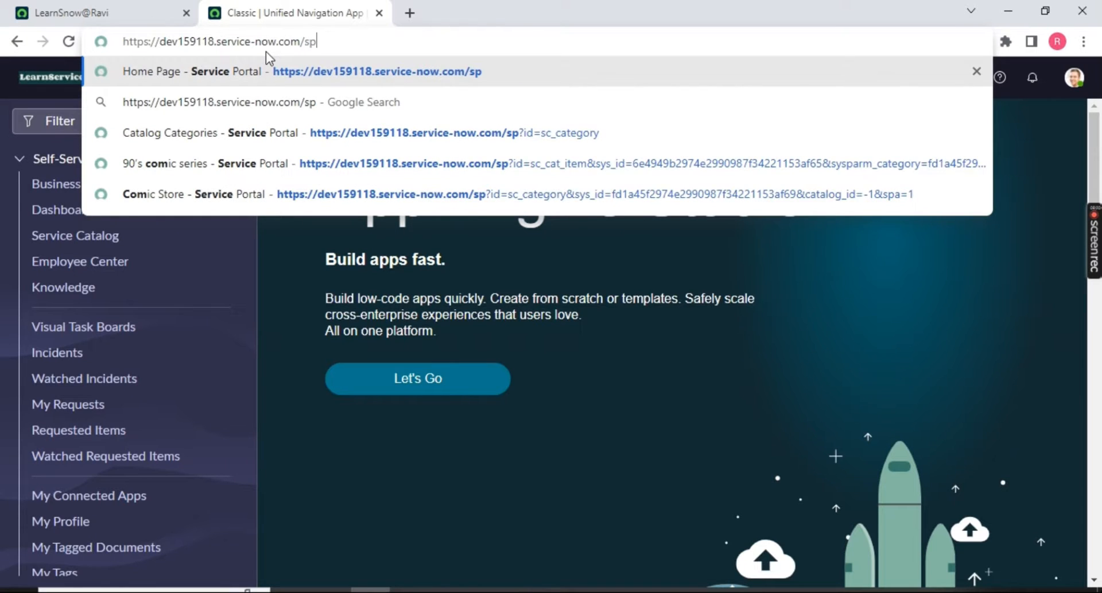
{"action": "key", "text": "Return"}
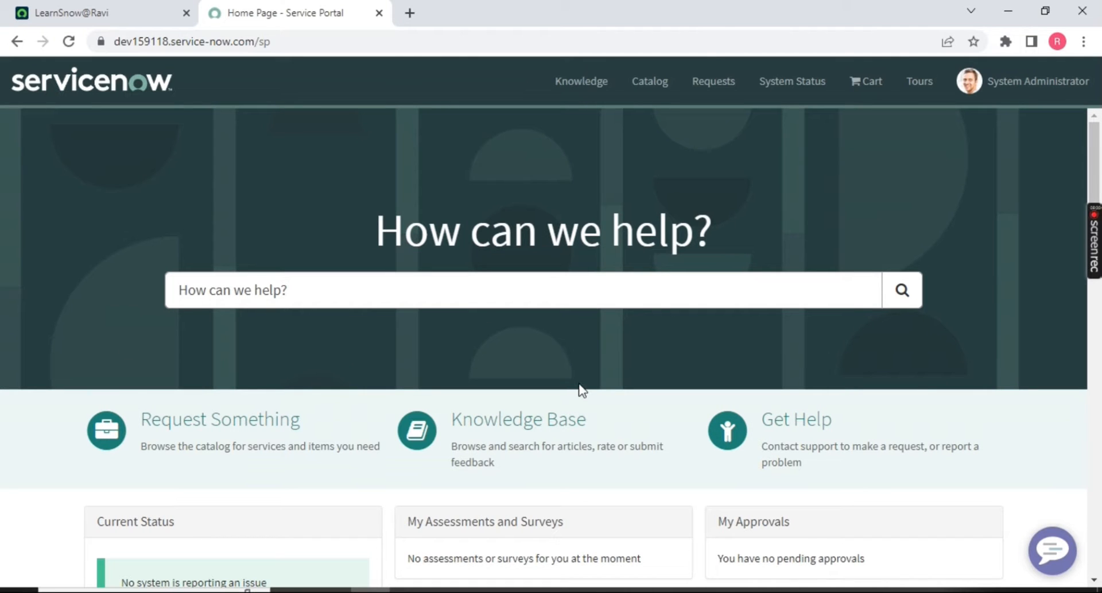
Request something from the portal's service catalog, opening the Apple iPhone 13 item in the Hardware category.
{"action": "scroll", "coordinate": [501, 339], "scroll_direction": "down", "scroll_amount": 5}
{"action": "scroll", "coordinate": [976, 259], "scroll_direction": "up", "scroll_amount": 5}
{"action": "left_click", "coordinate": [181, 435]}
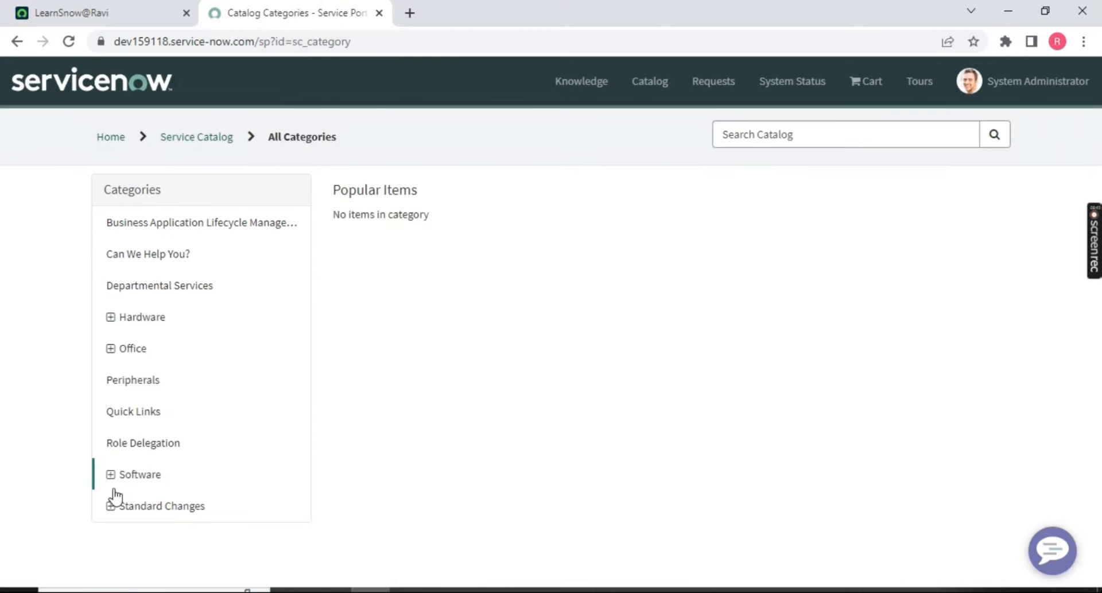
{"action": "left_click", "coordinate": [142, 317]}
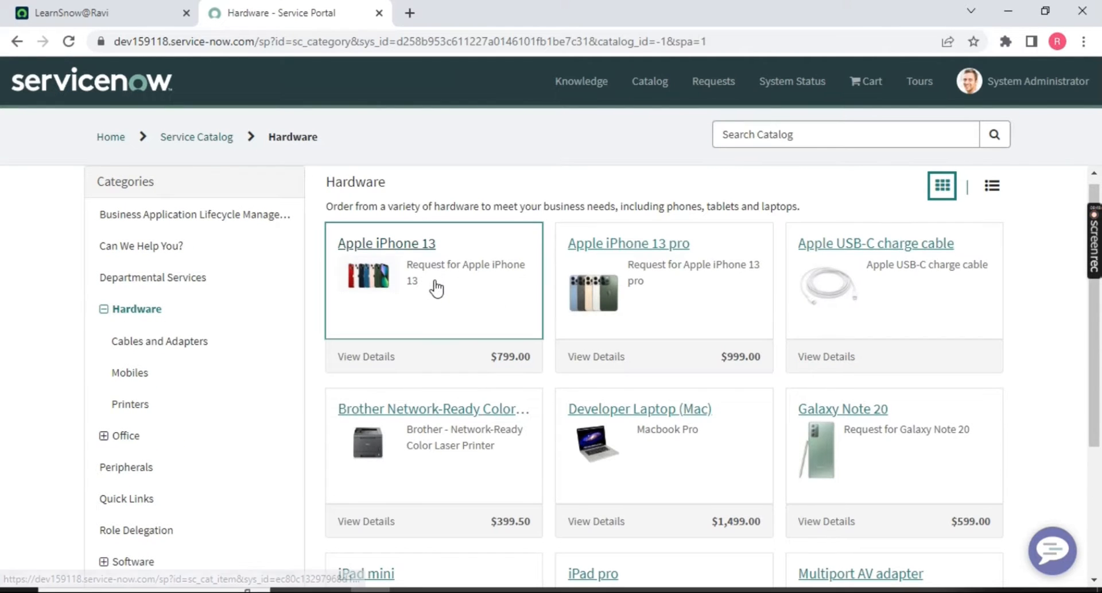
{"action": "left_click", "coordinate": [436, 287]}
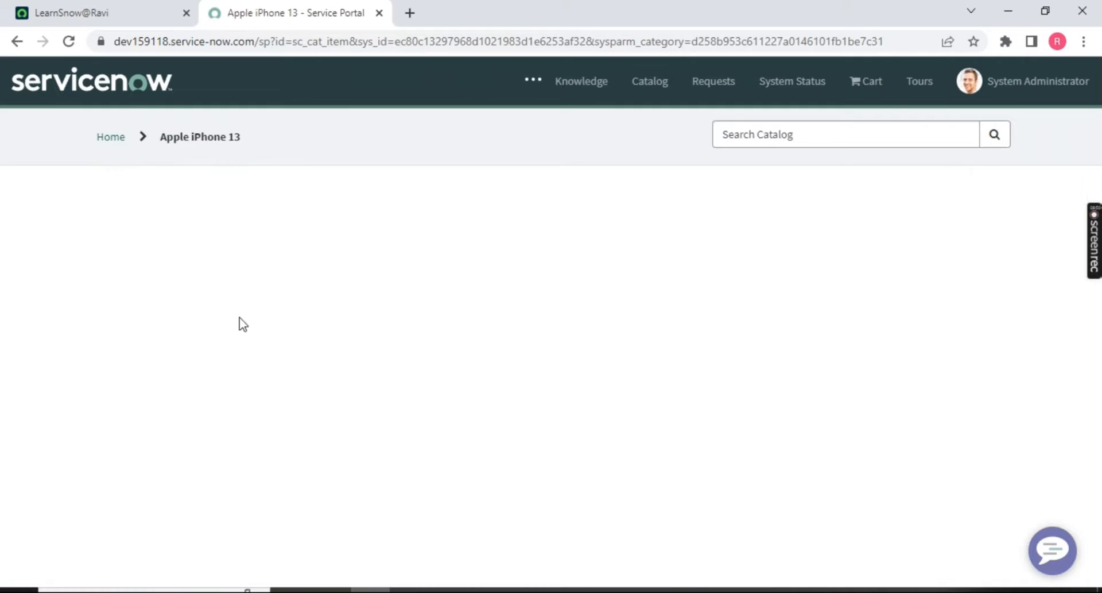
Examine the Apple iPhone 13 item's description, required questions, colour and storage options.
{"action": "scroll", "coordinate": [207, 345], "scroll_direction": "down", "scroll_amount": 4}
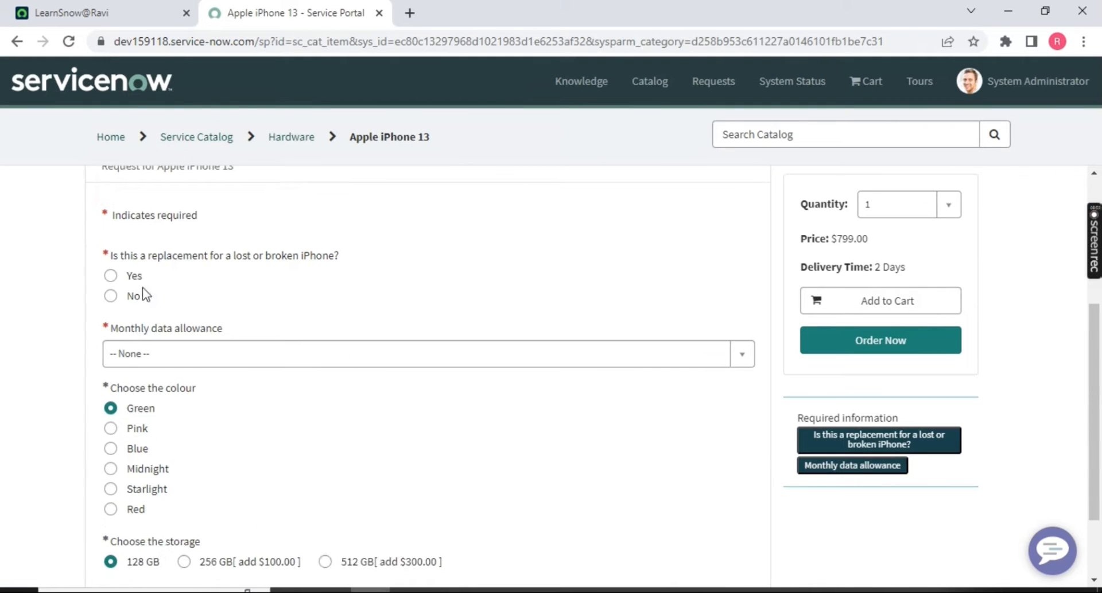
{"action": "scroll", "coordinate": [138, 368], "scroll_direction": "down", "scroll_amount": 2}
{"action": "scroll", "coordinate": [129, 439], "scroll_direction": "up", "scroll_amount": 6}
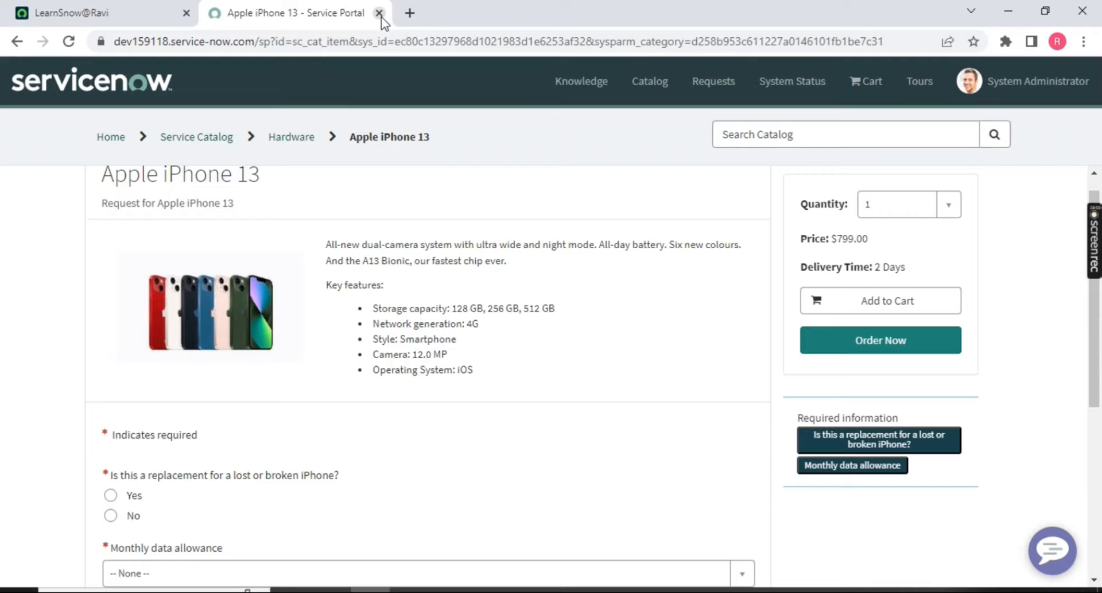
Return to the main ServiceNow tab, find the Maintain Items module and open its list in a new tab.
{"action": "left_click", "coordinate": [103, 7]}
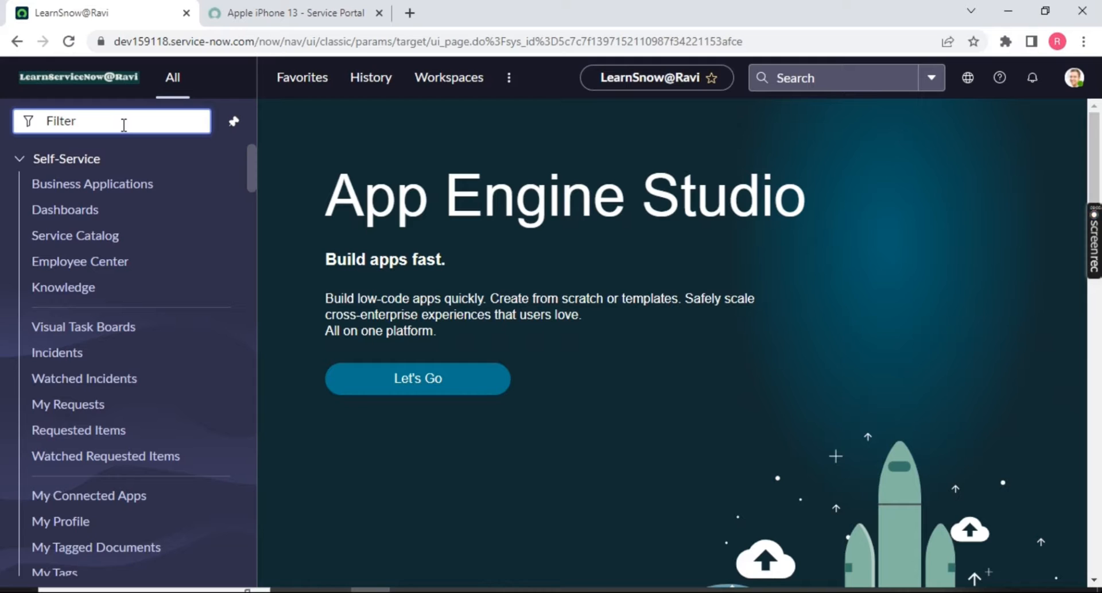
{"action": "type", "text": "maintain item"}
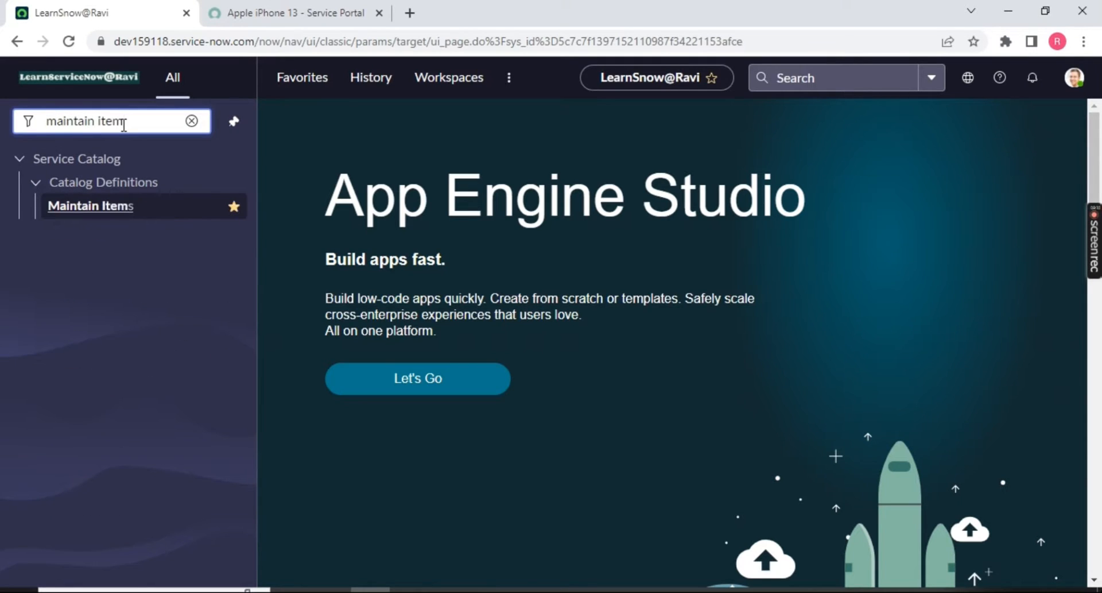
{"action": "left_click", "coordinate": [55, 207], "text": "ctrl"}
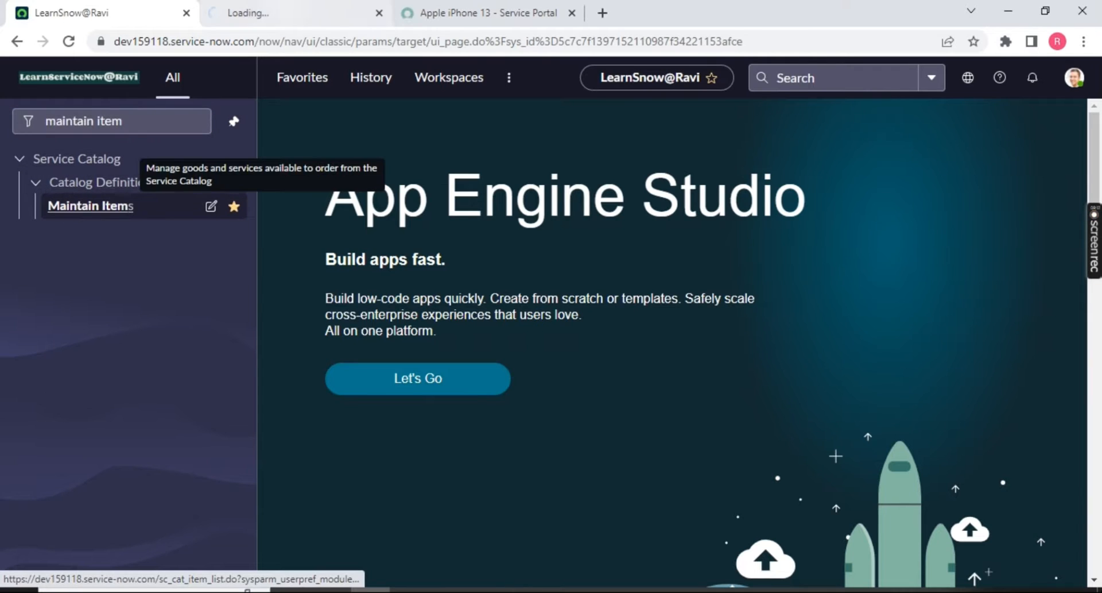
{"action": "left_click", "coordinate": [275, 13]}
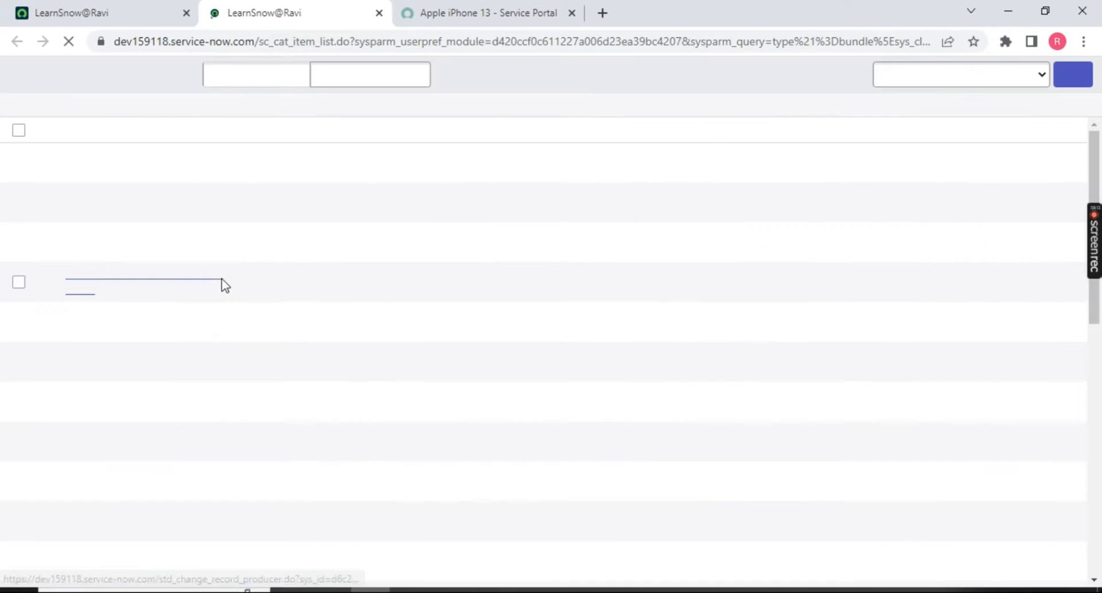
{"action": "left_click", "coordinate": [86, 12]}
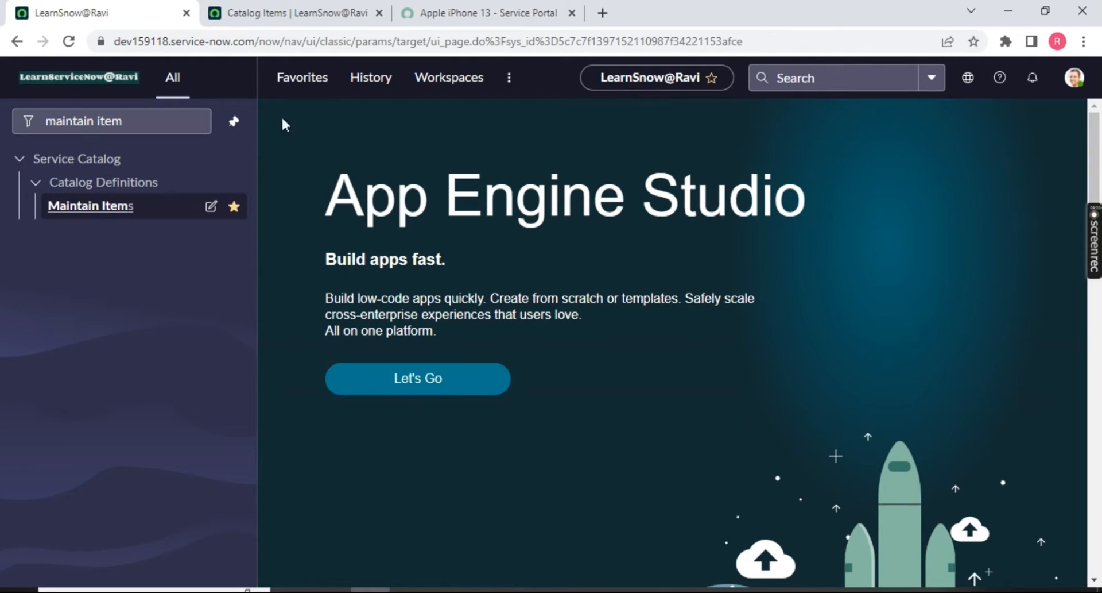
{"action": "left_click", "coordinate": [273, 17]}
Review the list of catalog items and highlight the table name sc_cat_item in the page address.
{"action": "scroll", "coordinate": [346, 195], "scroll_direction": "down", "scroll_amount": 3}
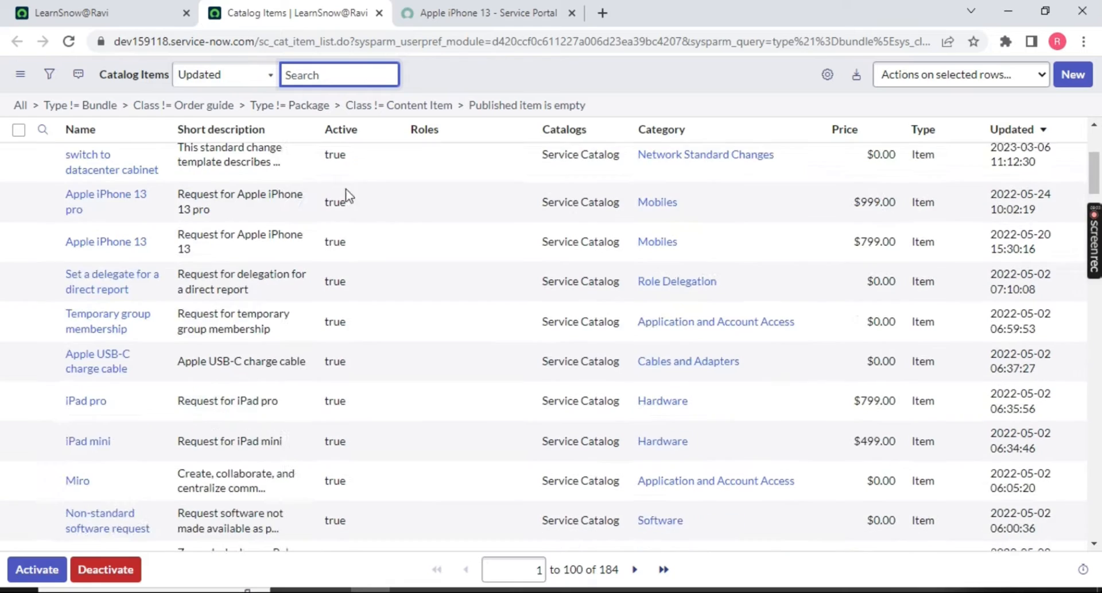
{"action": "scroll", "coordinate": [402, 218], "scroll_direction": "down", "scroll_amount": 8}
{"action": "scroll", "coordinate": [386, 238], "scroll_direction": "up", "scroll_amount": 12}
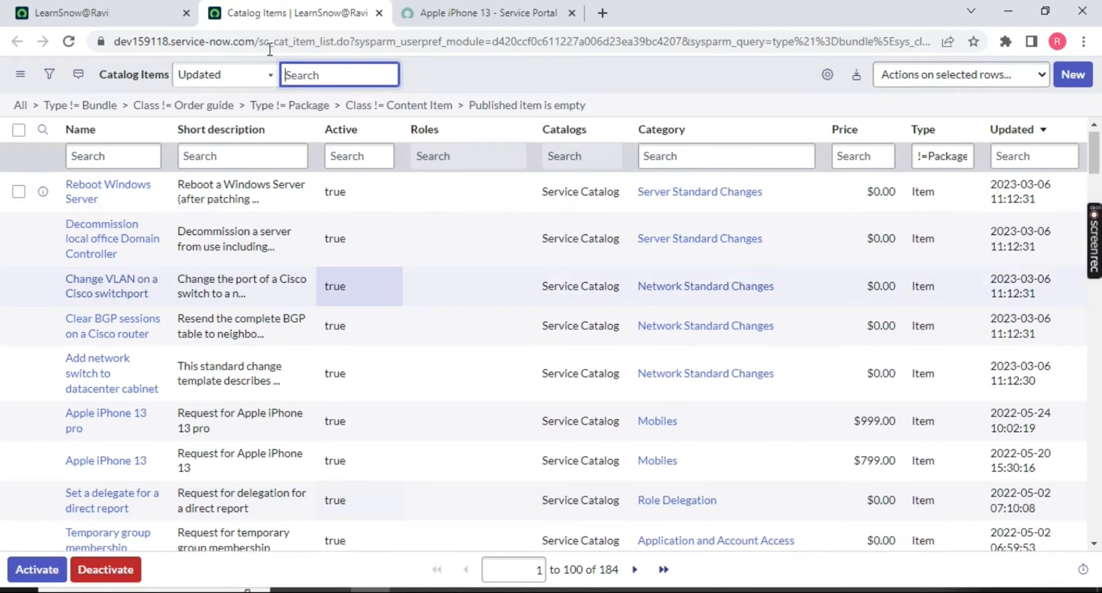
{"action": "left_click", "coordinate": [270, 43]}
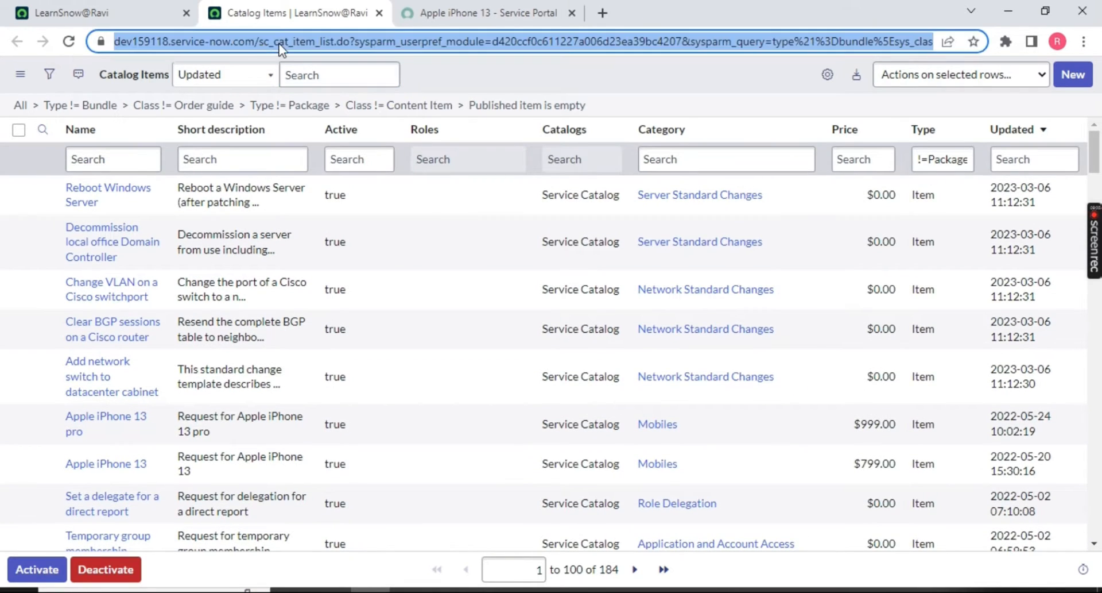
{"action": "left_click", "coordinate": [278, 44]}
{"action": "left_click_drag", "start_coordinate": [296, 42], "coordinate": [358, 44]}
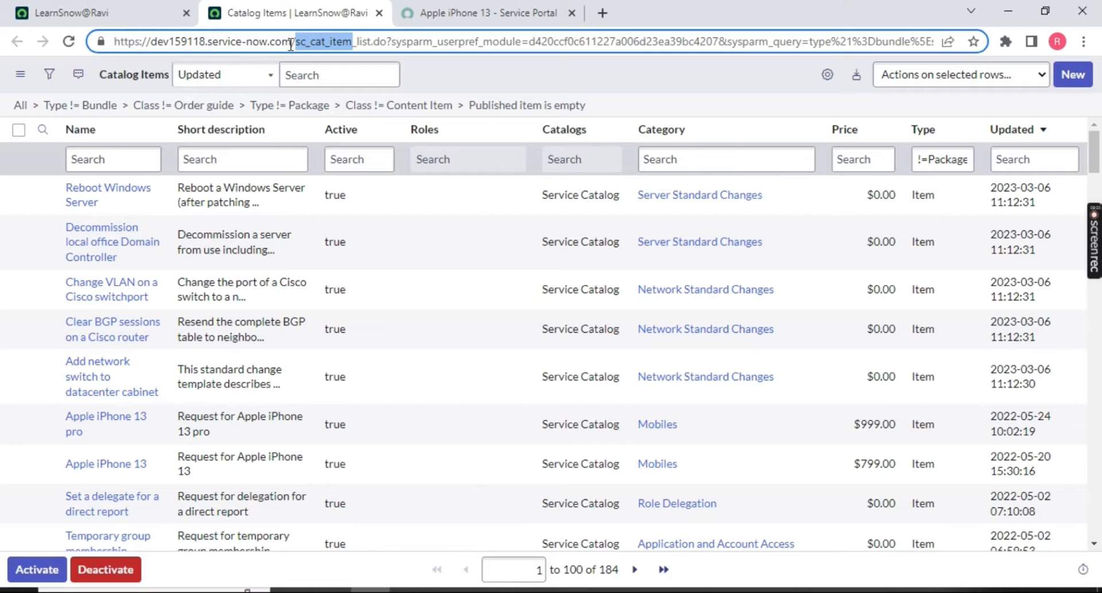
{"action": "left_click", "coordinate": [477, 67]}
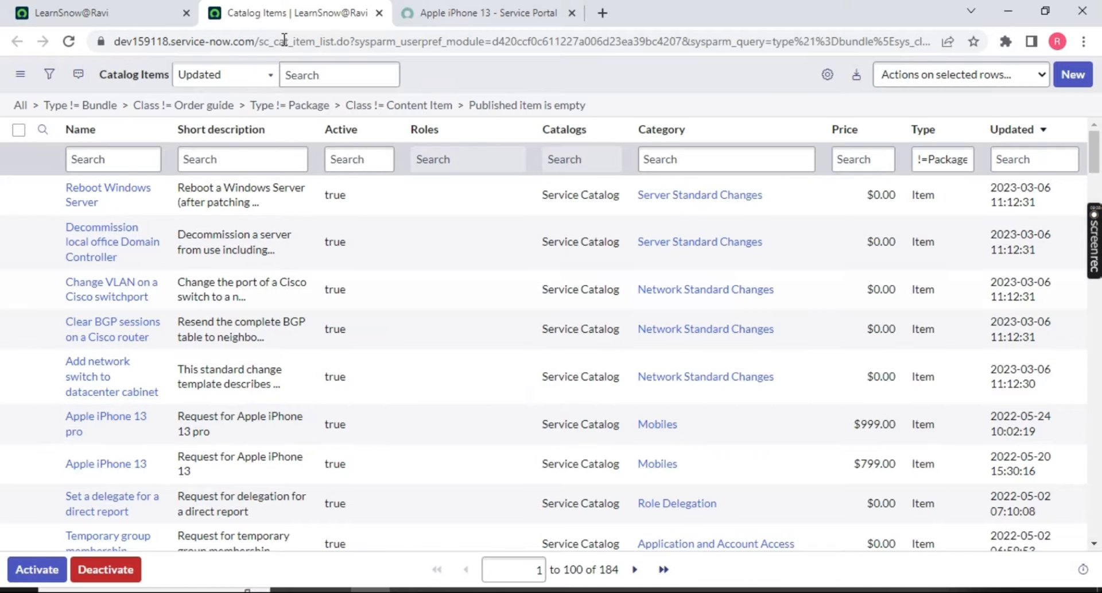
Start a new catalog item record from the Catalog Items list.
{"action": "left_click", "coordinate": [1073, 74]}
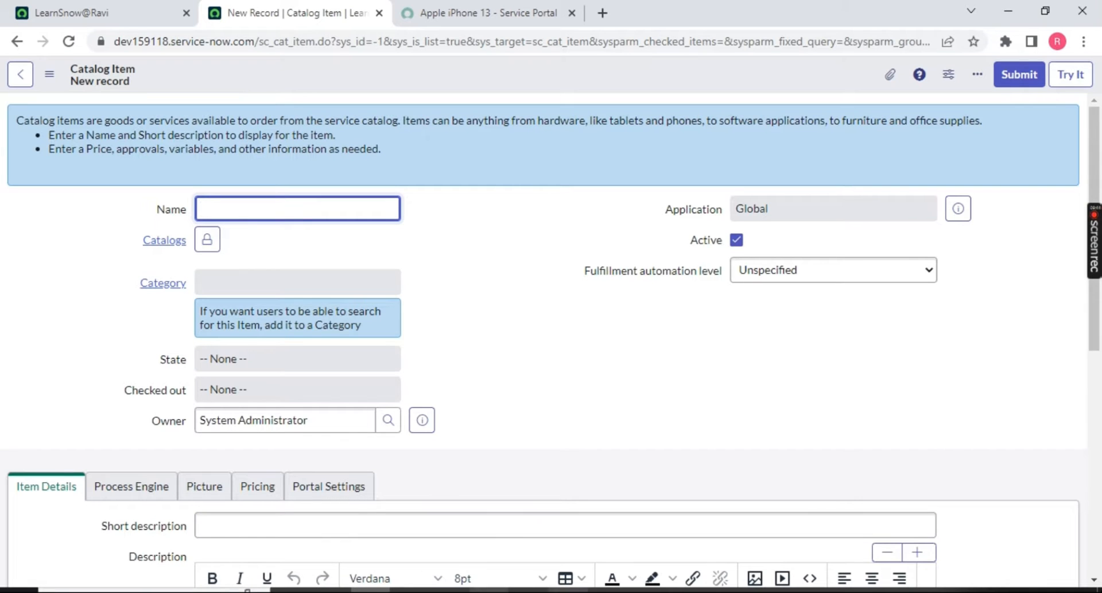
Switch to the Admin Syllabus document in Word, review the covered and yet-to-be-covered topics through ACL, and return to the new catalog item form.
{"action": "mouse_move", "coordinate": [735, 591]}
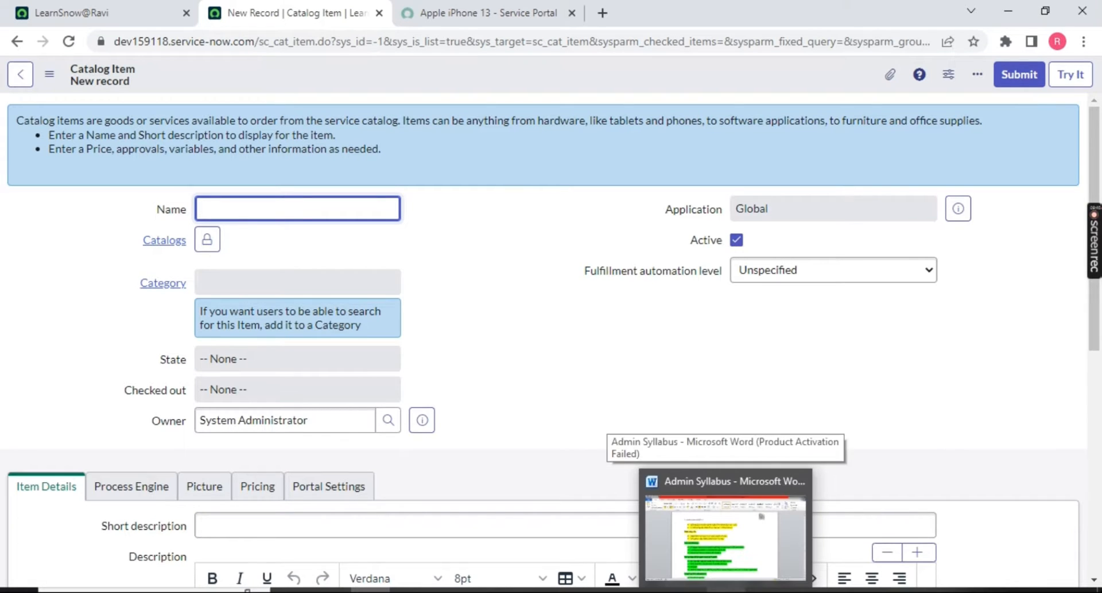
{"action": "left_click", "coordinate": [735, 517]}
{"action": "scroll", "coordinate": [651, 434], "scroll_direction": "up", "scroll_amount": 3}
{"action": "scroll", "coordinate": [652, 435], "scroll_direction": "up", "scroll_amount": 10}
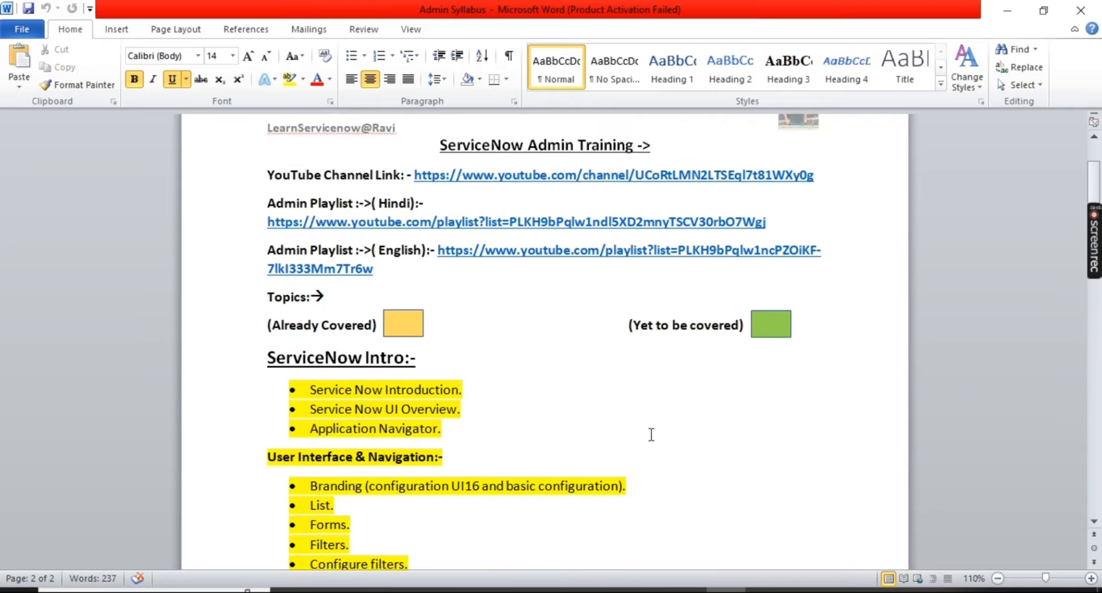
{"action": "scroll", "coordinate": [580, 374], "scroll_direction": "down", "scroll_amount": 1}
{"action": "scroll", "coordinate": [454, 391], "scroll_direction": "down", "scroll_amount": 12}
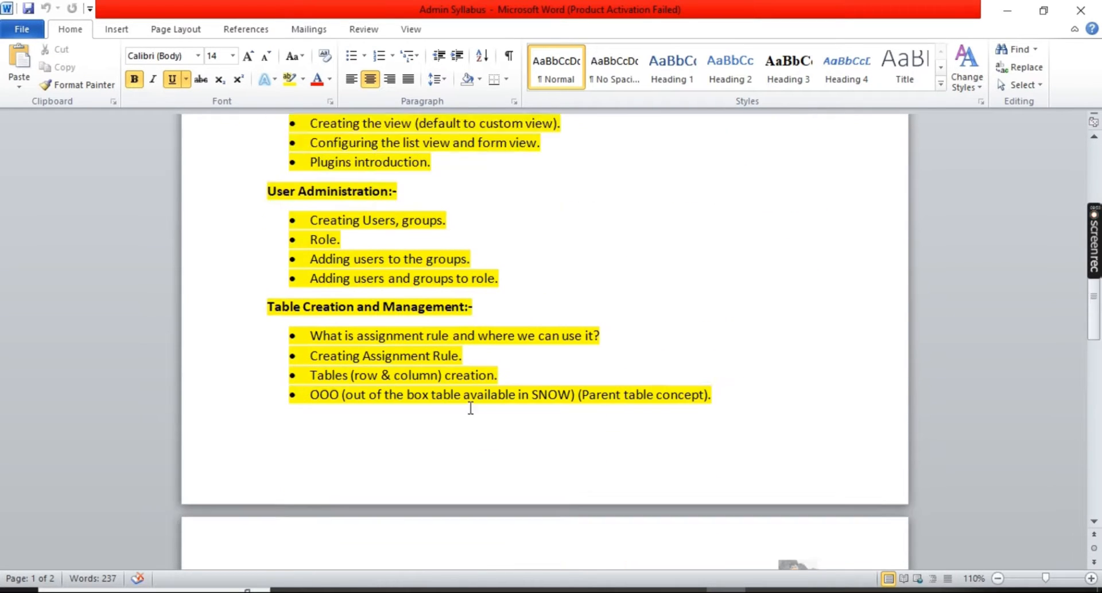
{"action": "scroll", "coordinate": [431, 412], "scroll_direction": "down", "scroll_amount": 5}
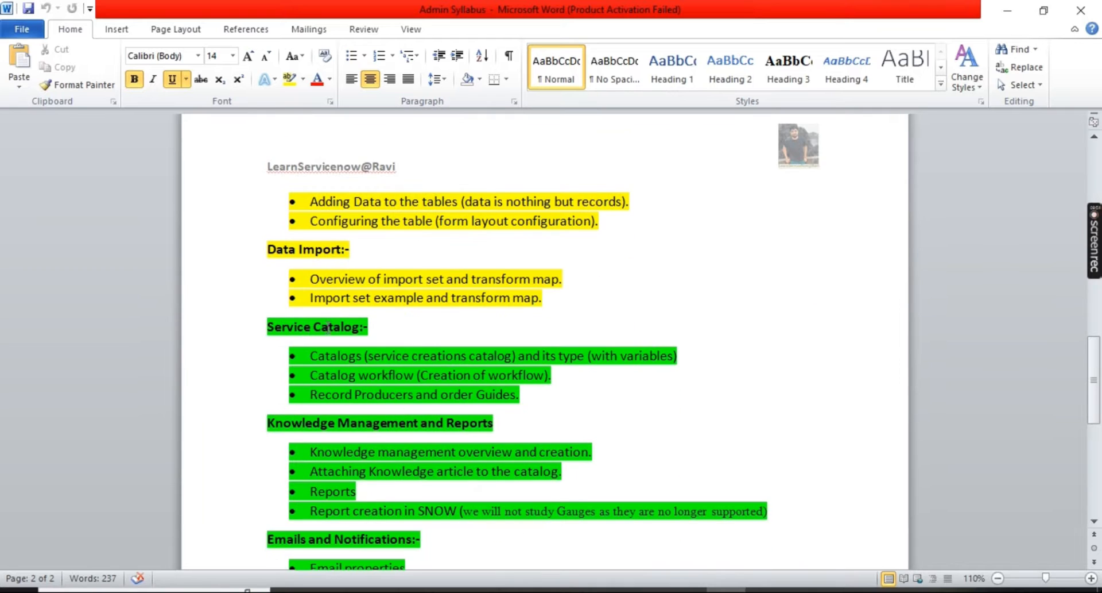
{"action": "scroll", "coordinate": [305, 325], "scroll_direction": "up", "scroll_amount": 17}
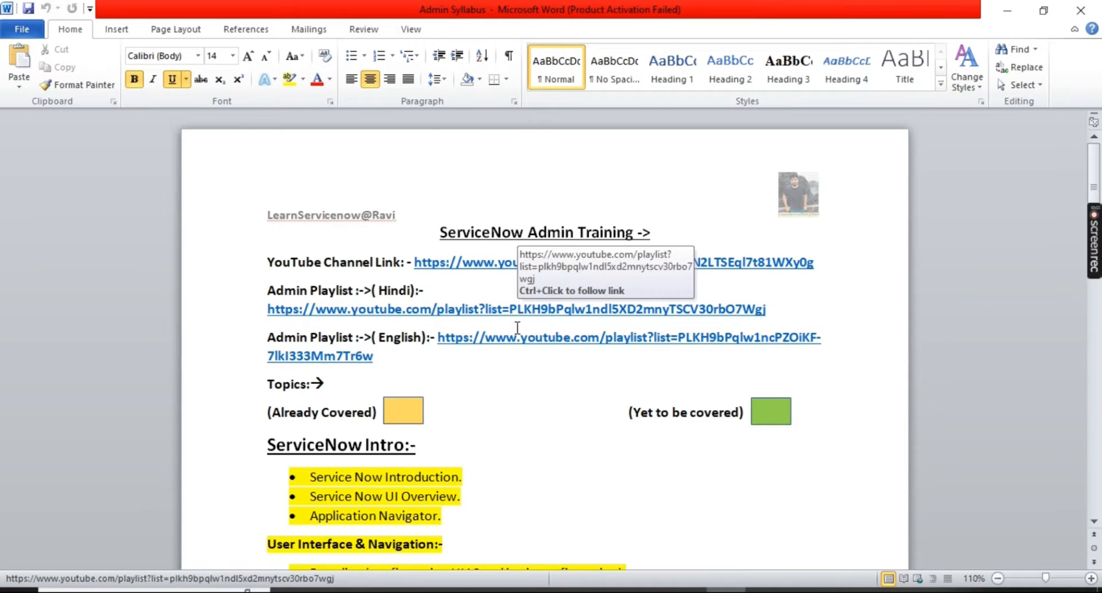
{"action": "scroll", "coordinate": [514, 327], "scroll_direction": "down", "scroll_amount": 8}
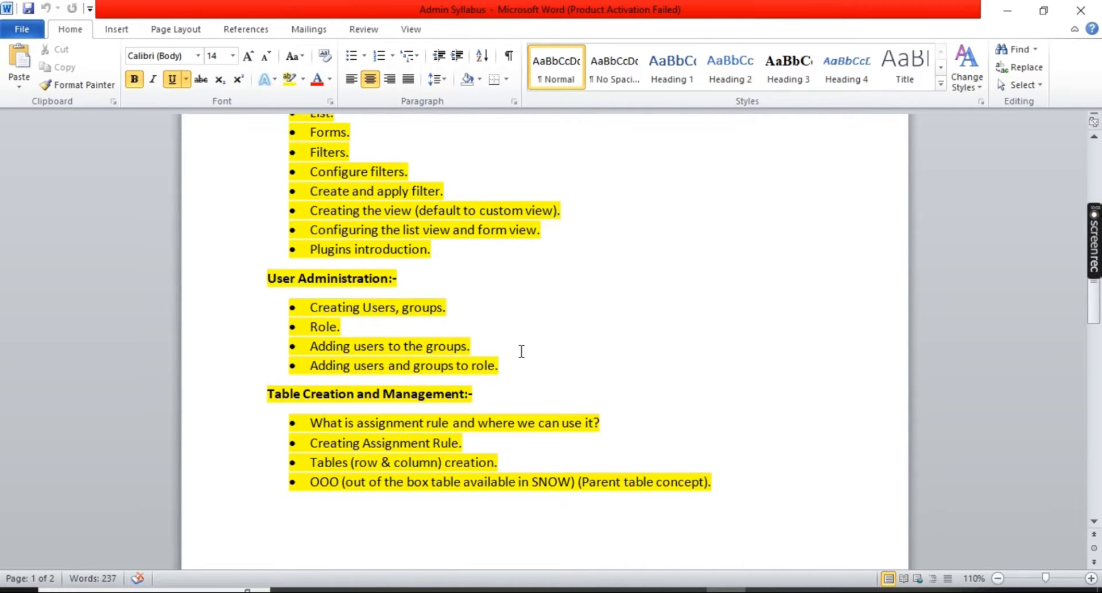
{"action": "scroll", "coordinate": [521, 351], "scroll_direction": "down", "scroll_amount": 8}
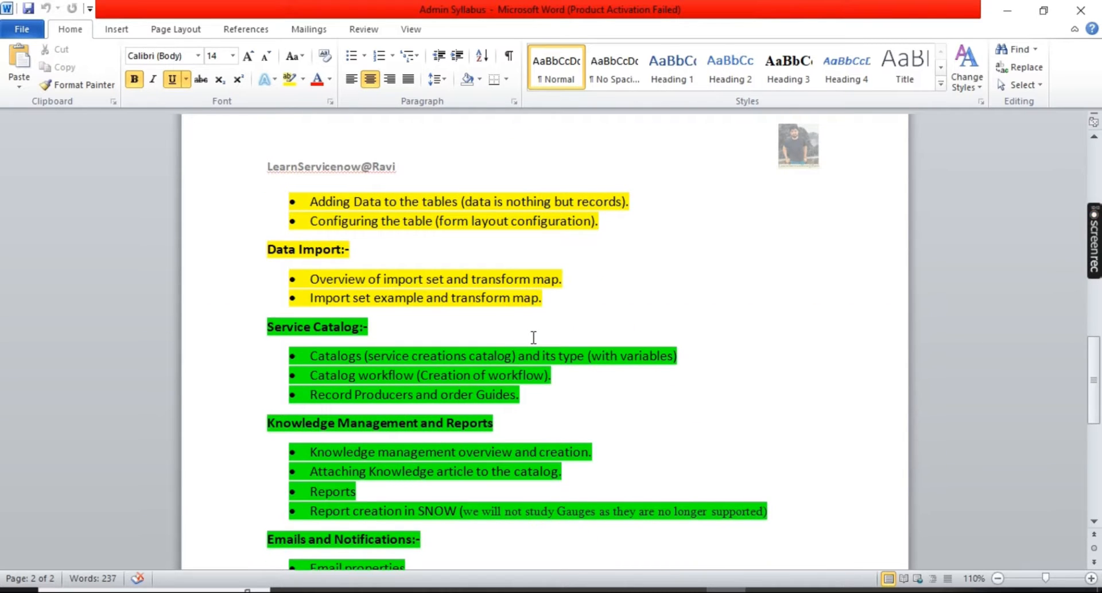
{"action": "scroll", "coordinate": [534, 344], "scroll_direction": "down", "scroll_amount": 10}
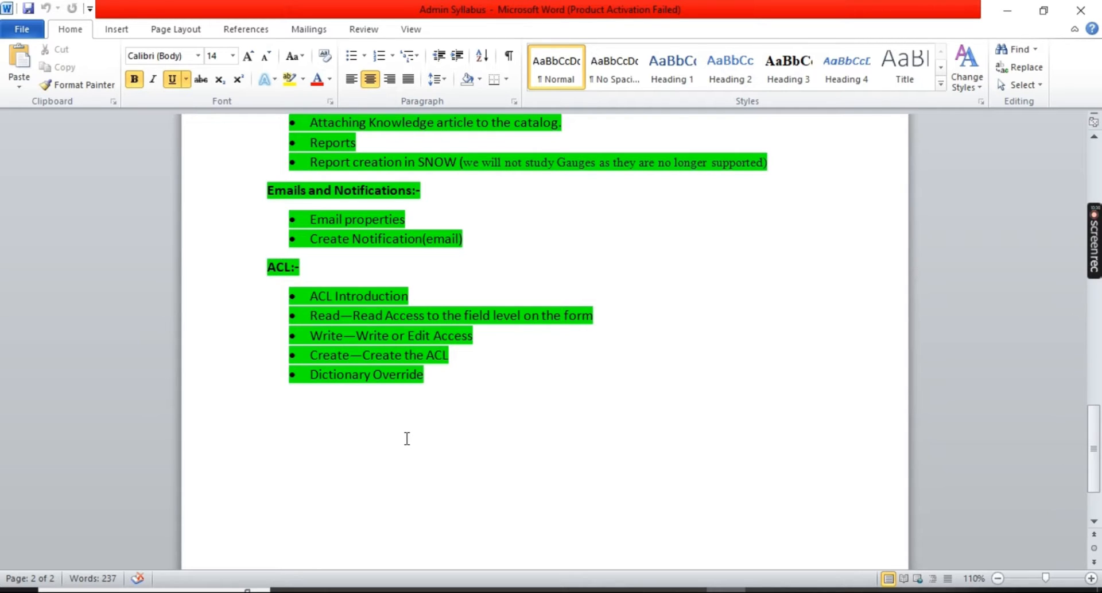
{"action": "scroll", "coordinate": [408, 438], "scroll_direction": "up", "scroll_amount": 15}
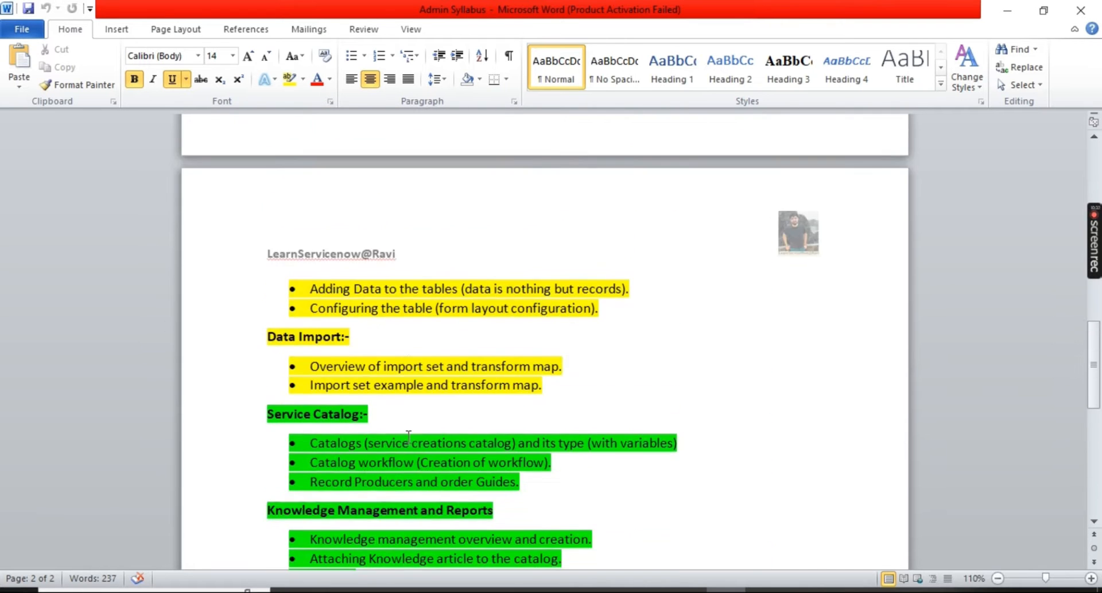
{"action": "scroll", "coordinate": [408, 438], "scroll_direction": "up", "scroll_amount": 6}
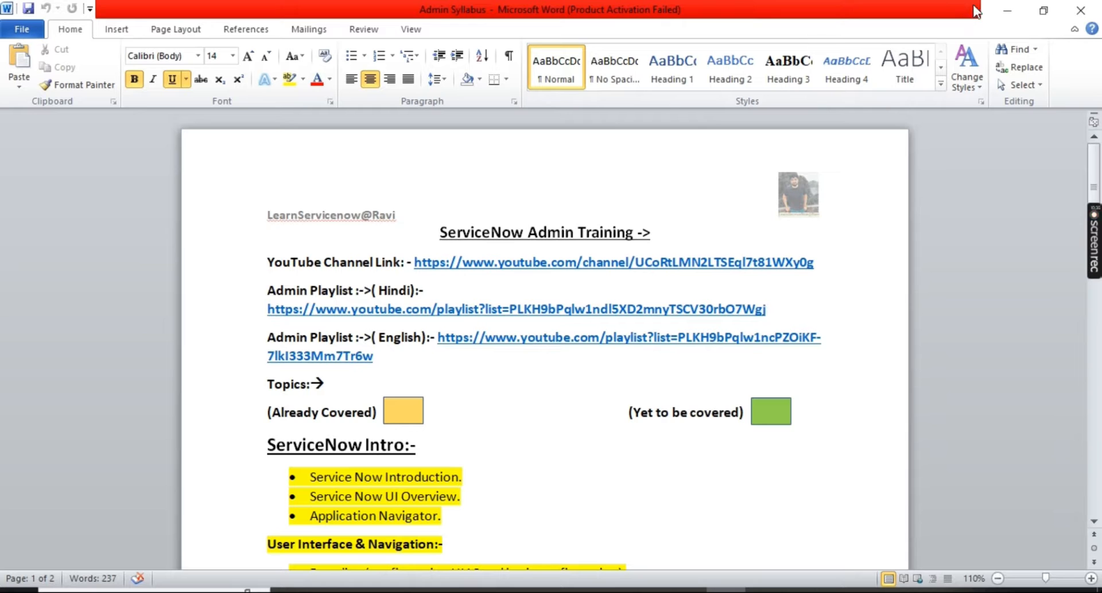
{"action": "left_click", "coordinate": [1022, 8]}
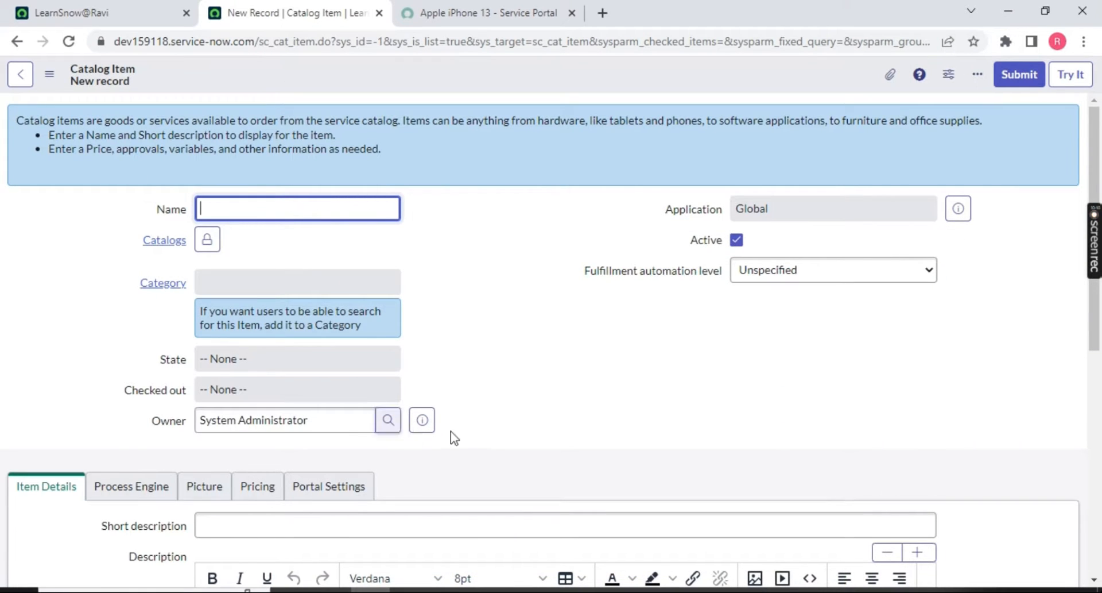
Check the Part 1 use case slide and name the new catalog item 90's Comic Series.
{"action": "key", "text": "alt+Tab"}
{"action": "key", "text": "alt+Tab"}
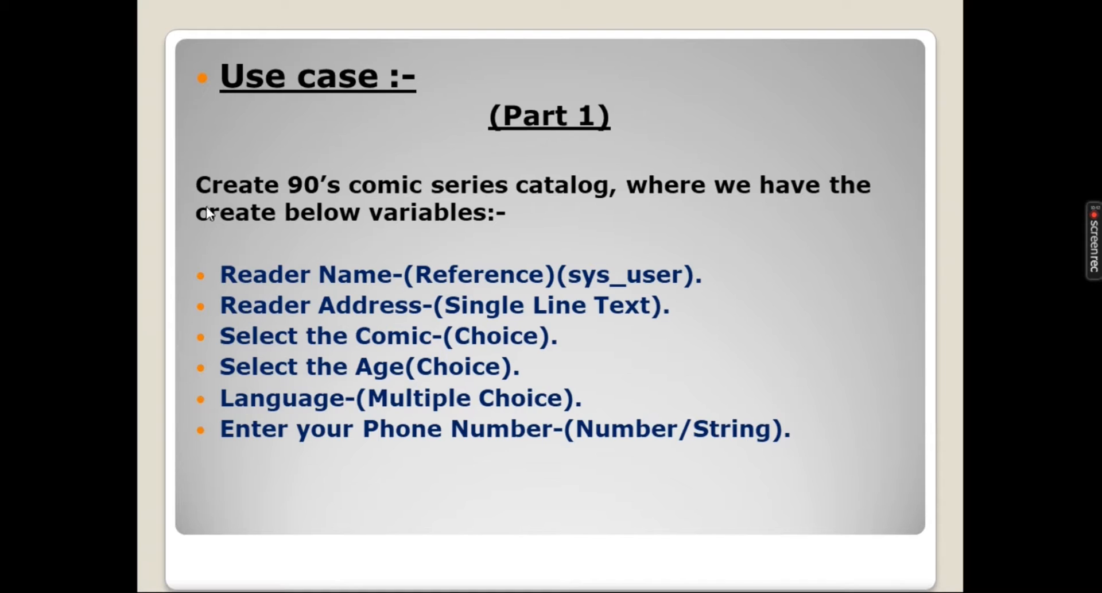
{"action": "key", "text": "alt+Tab"}
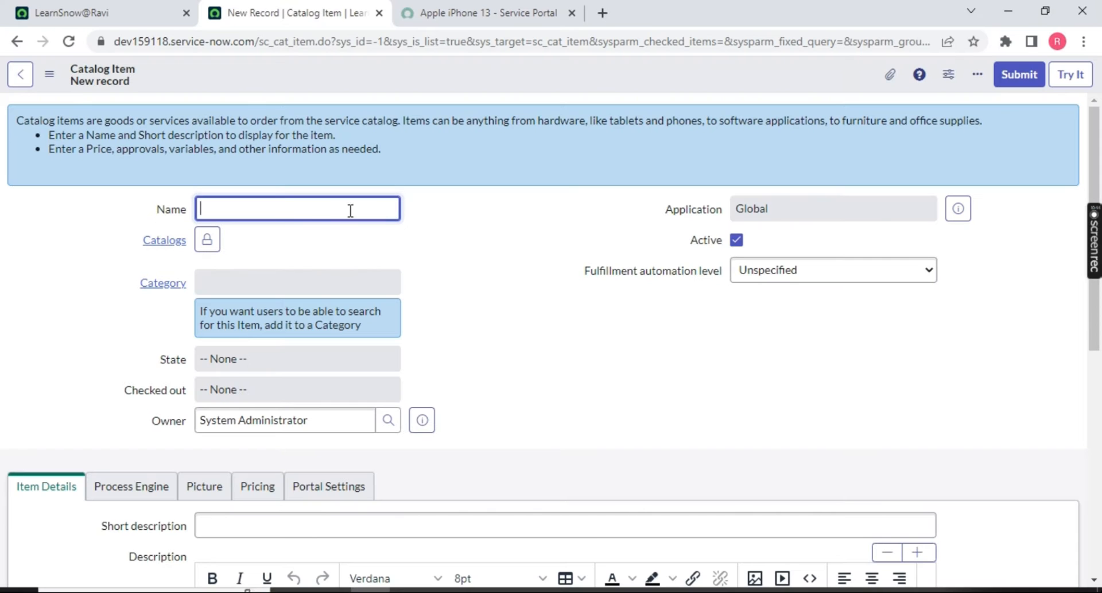
{"action": "type", "text": "90's Comic Series"}
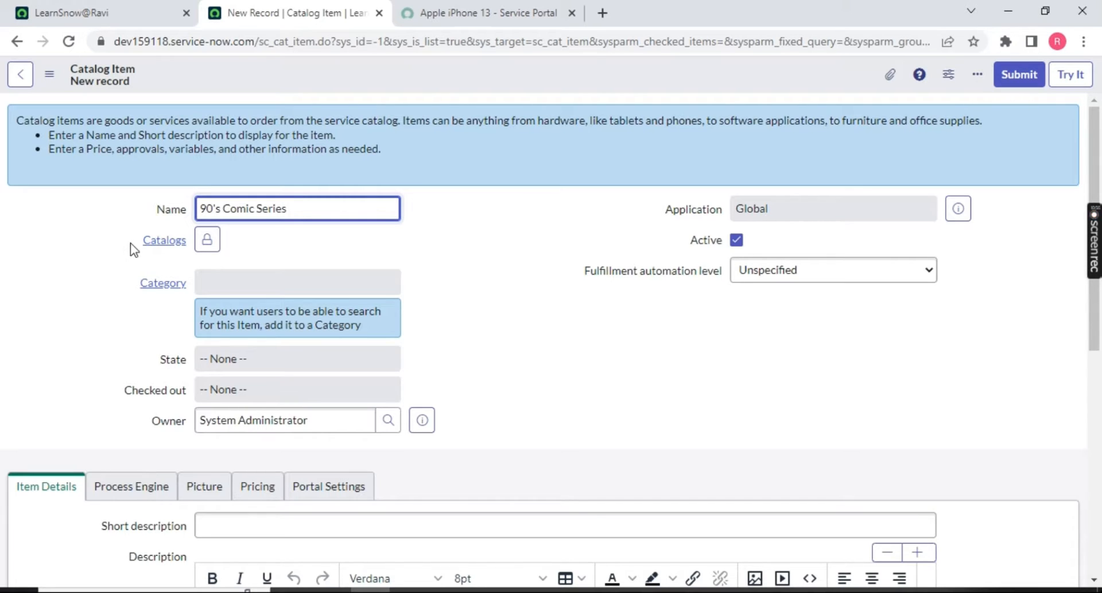
Unlock the Catalogs field and add Service Catalog to it.
{"action": "left_click_drag", "start_coordinate": [139, 240], "coordinate": [189, 244]}
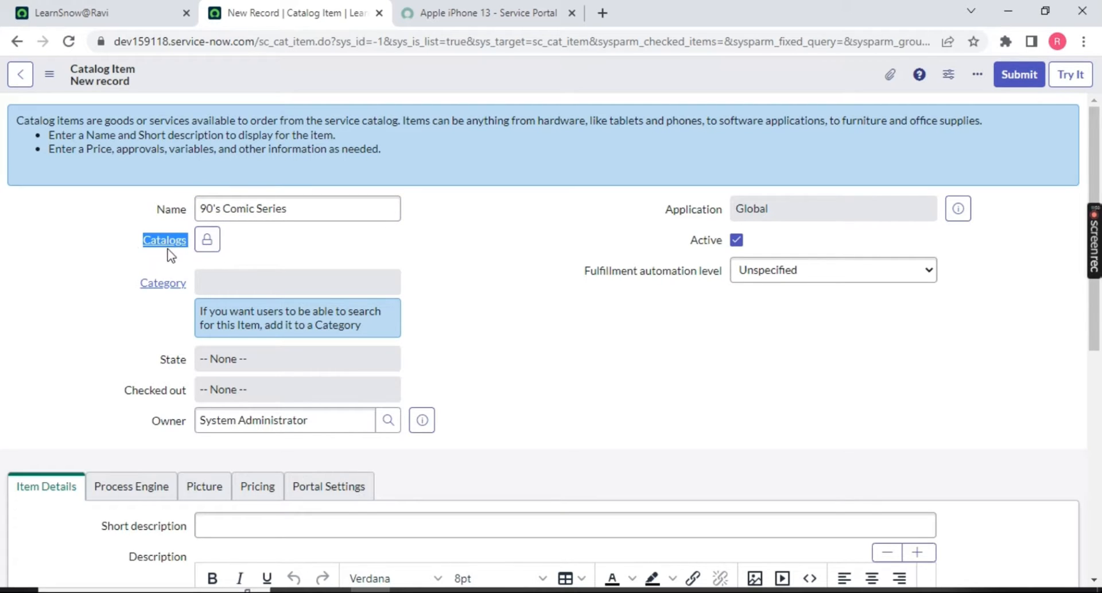
{"action": "left_click", "coordinate": [298, 208]}
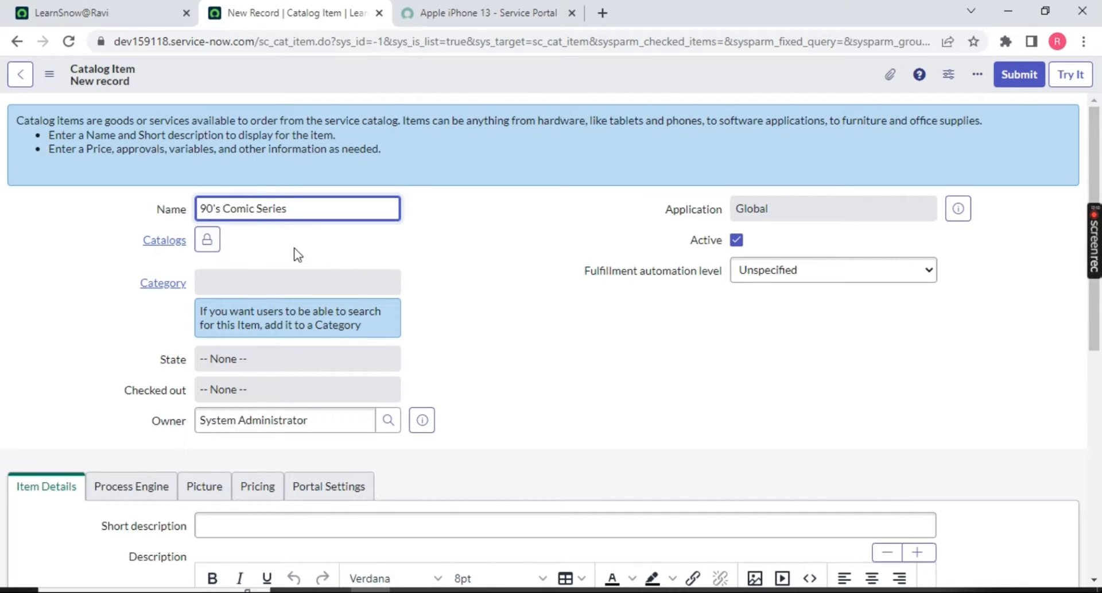
{"action": "left_click", "coordinate": [207, 241]}
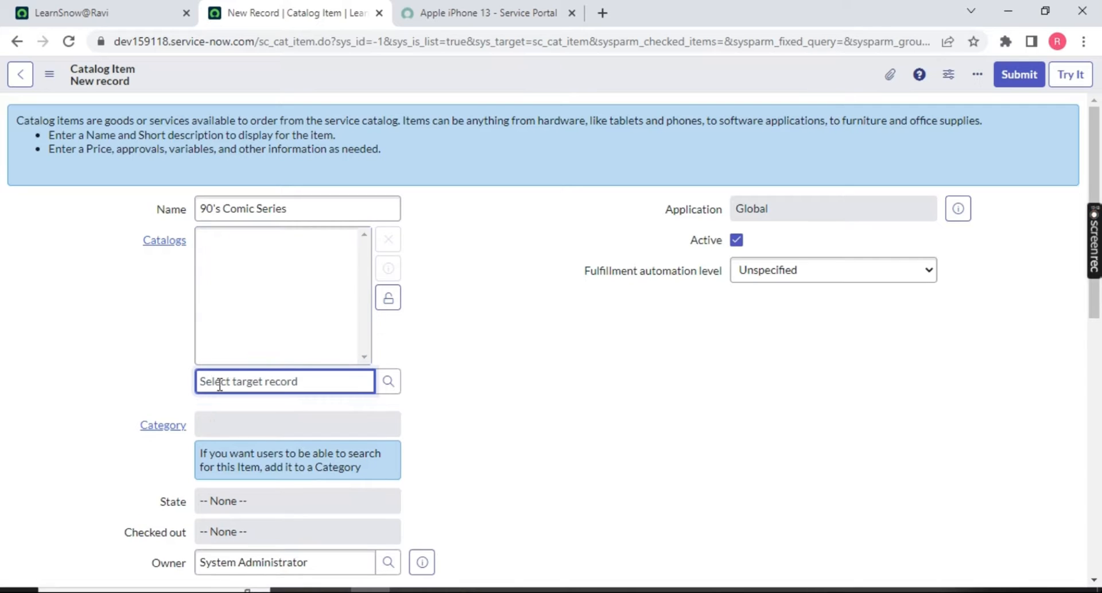
{"action": "type", "text": "service"}
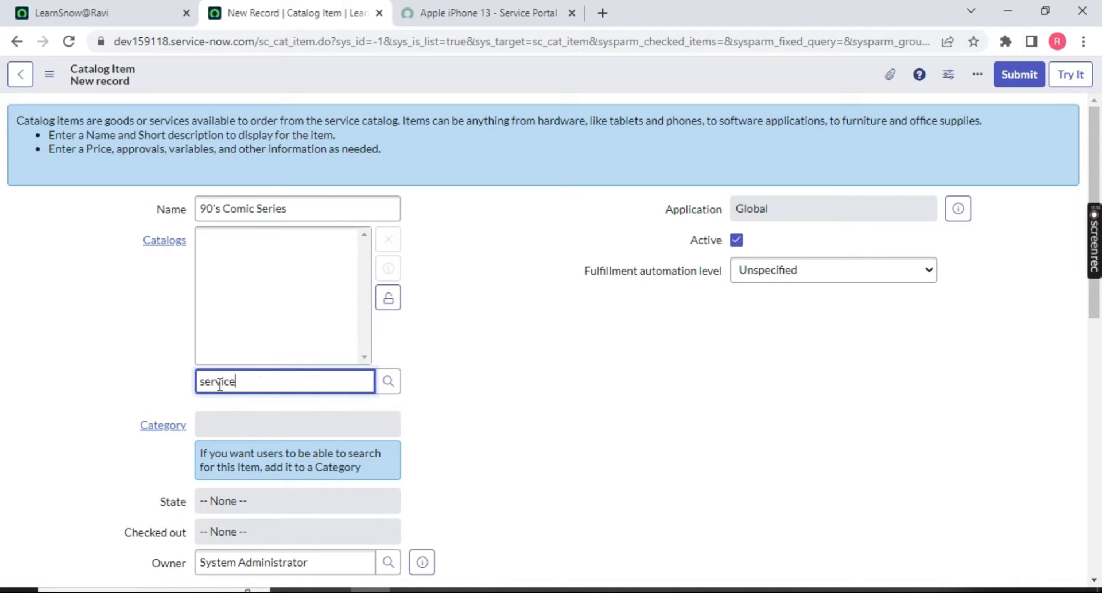
{"action": "left_click", "coordinate": [214, 405]}
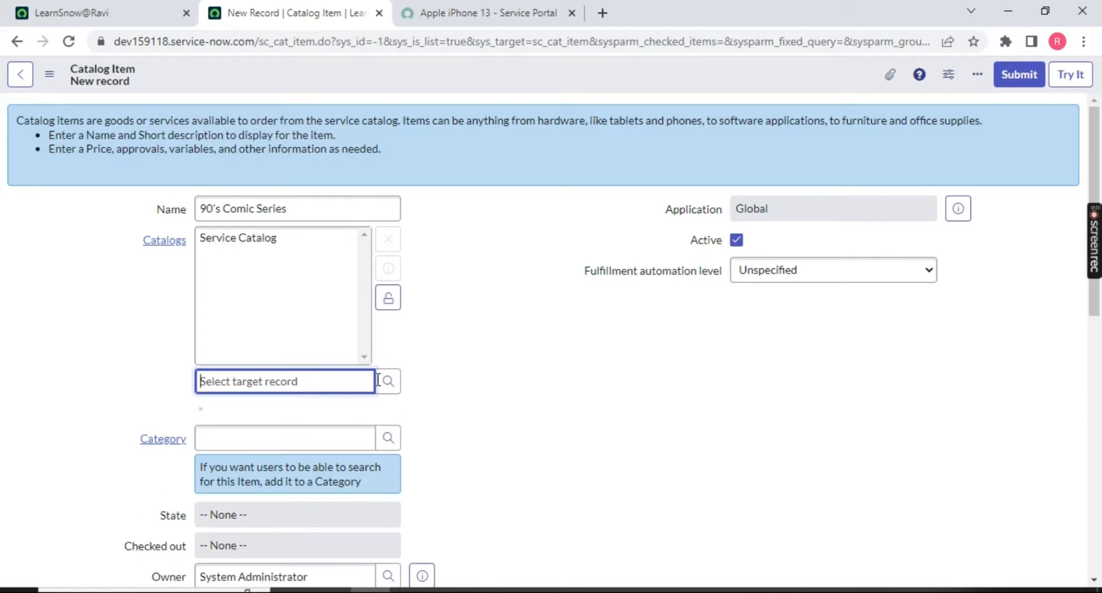
Look through the available catalogs in the lookup list, choose Service Catalog and lock the Catalogs field.
{"action": "left_click", "coordinate": [390, 386]}
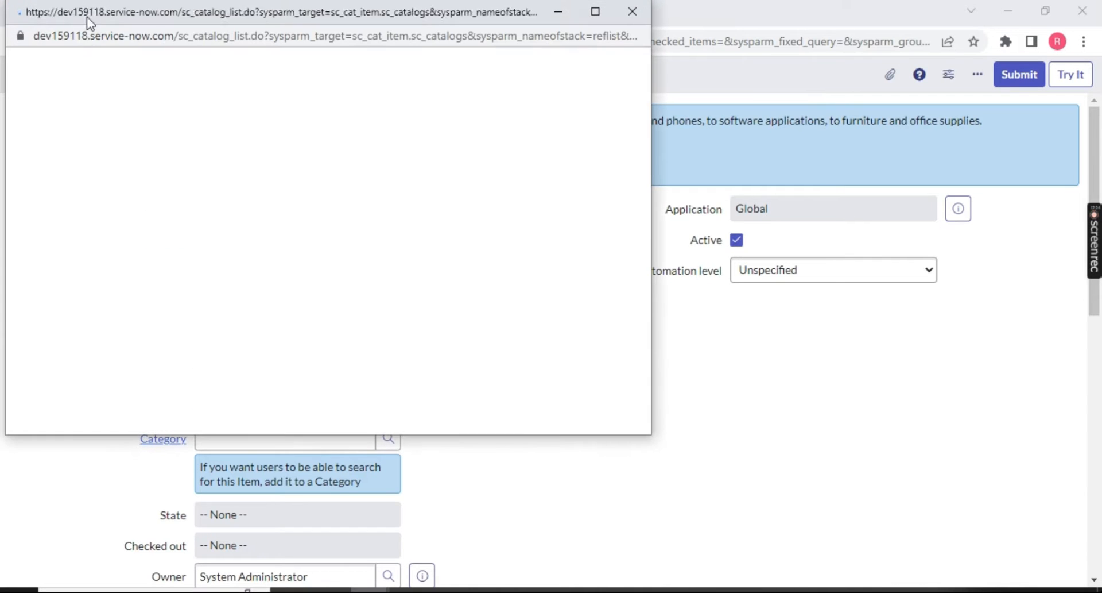
{"action": "left_click_drag", "start_coordinate": [155, 178], "coordinate": [59, 181]}
{"action": "left_click_drag", "start_coordinate": [140, 230], "coordinate": [56, 231]}
{"action": "left_click", "coordinate": [148, 197]}
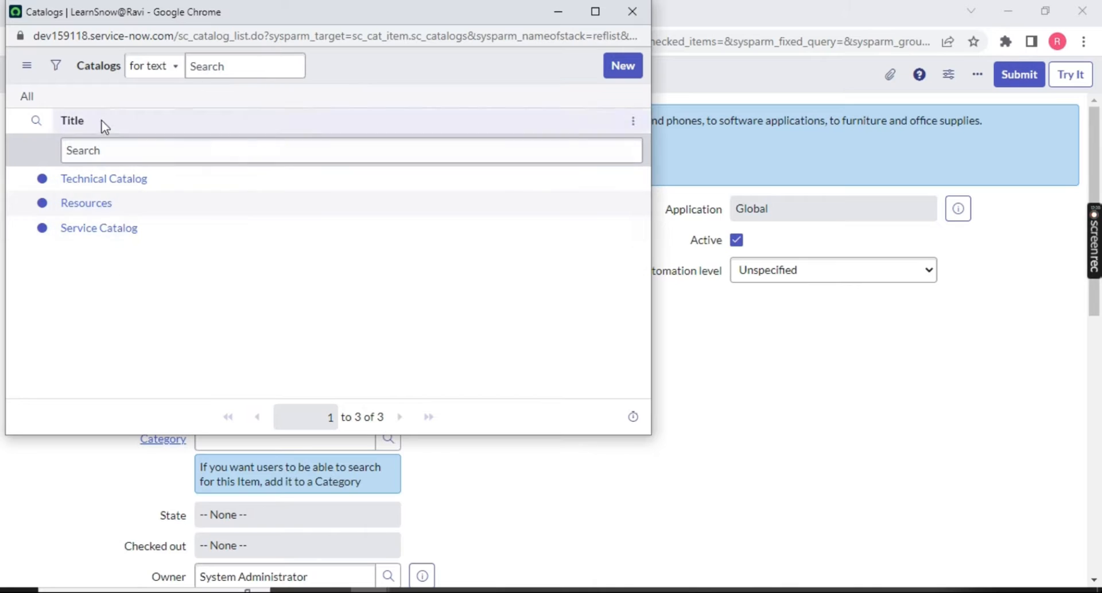
{"action": "left_click", "coordinate": [98, 229]}
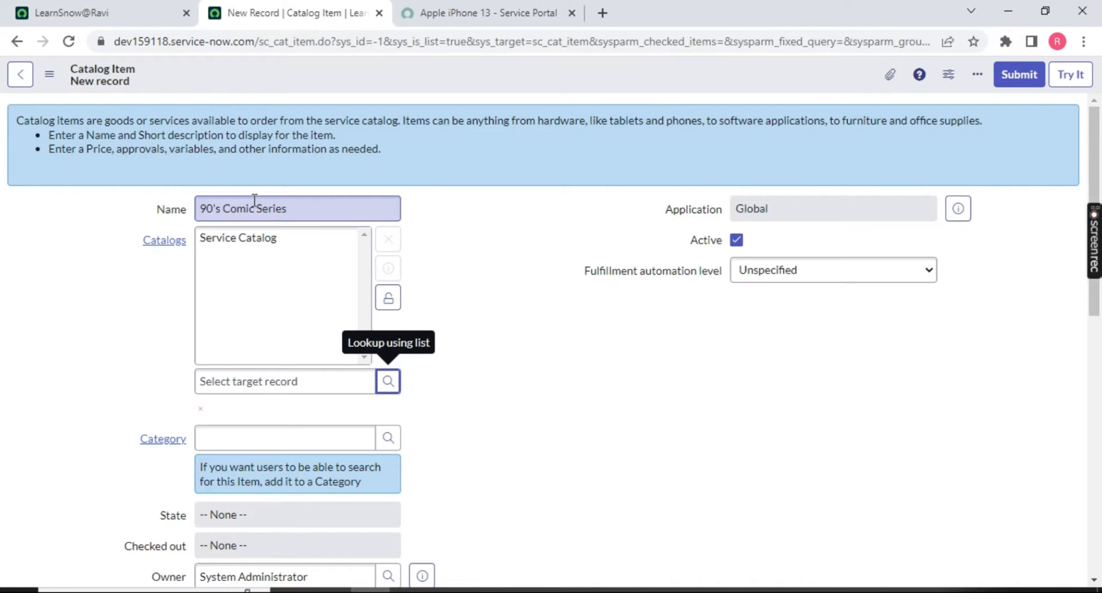
{"action": "left_click", "coordinate": [399, 308]}
Highlight the Category label and item name, examine Flipkart's Electronics subcategories in a new browser tab for comparison, and return to the catalog item form.
{"action": "left_click_drag", "start_coordinate": [126, 294], "coordinate": [189, 298]}
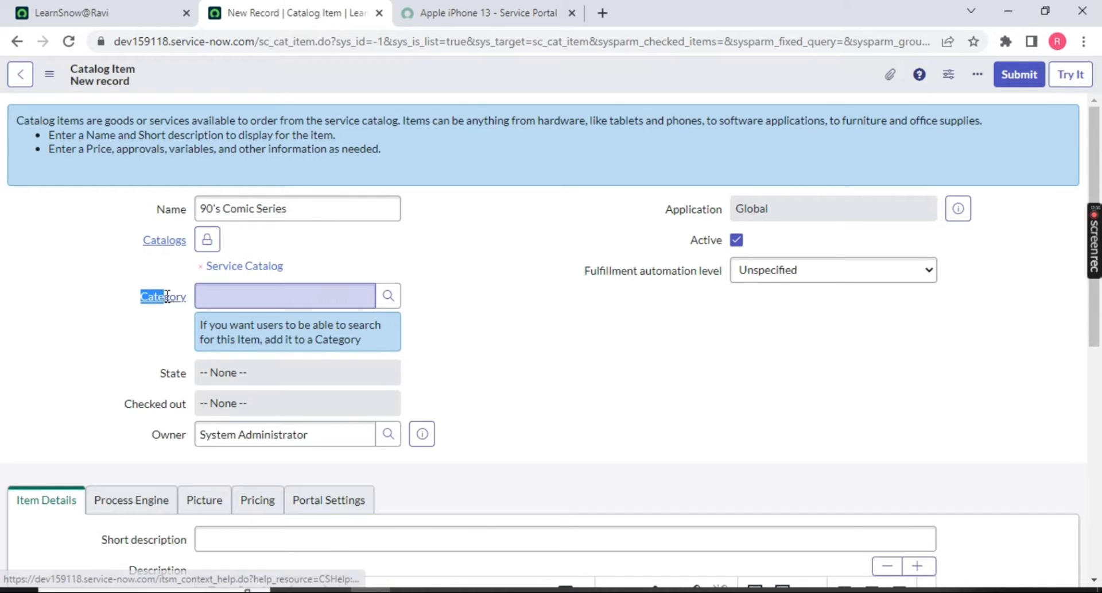
{"action": "left_click_drag", "start_coordinate": [308, 208], "coordinate": [193, 212]}
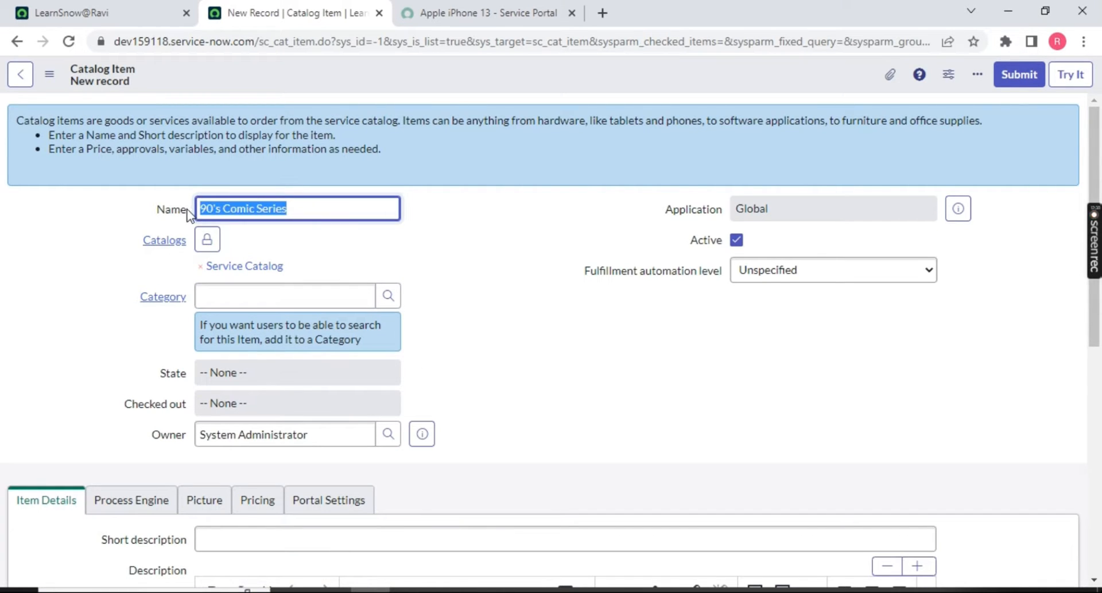
{"action": "left_click", "coordinate": [597, 17]}
{"action": "type", "text": "f"}
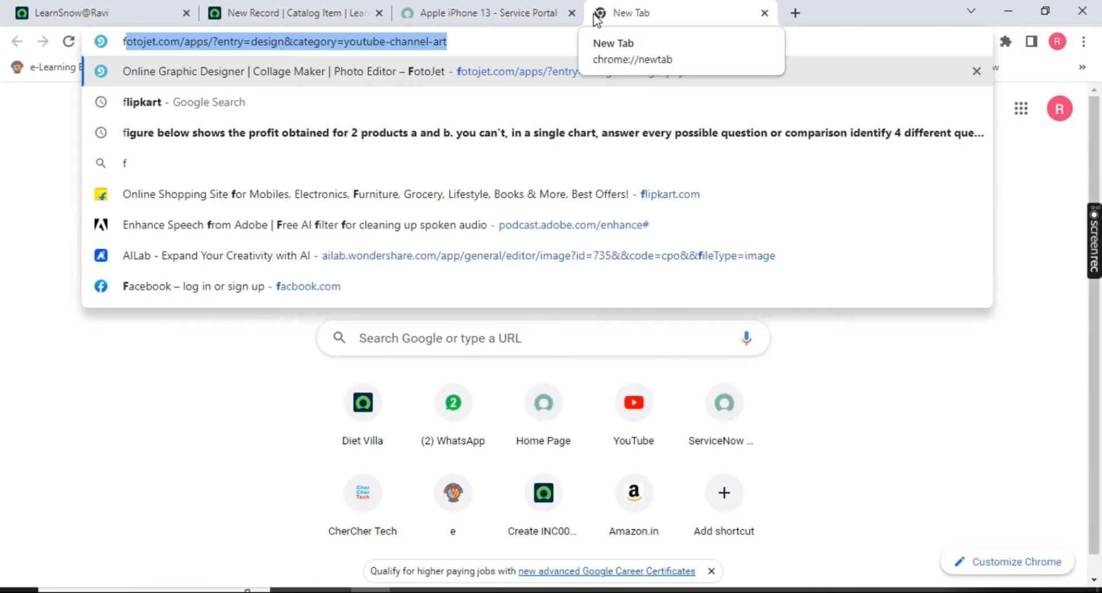
{"action": "left_click", "coordinate": [406, 196]}
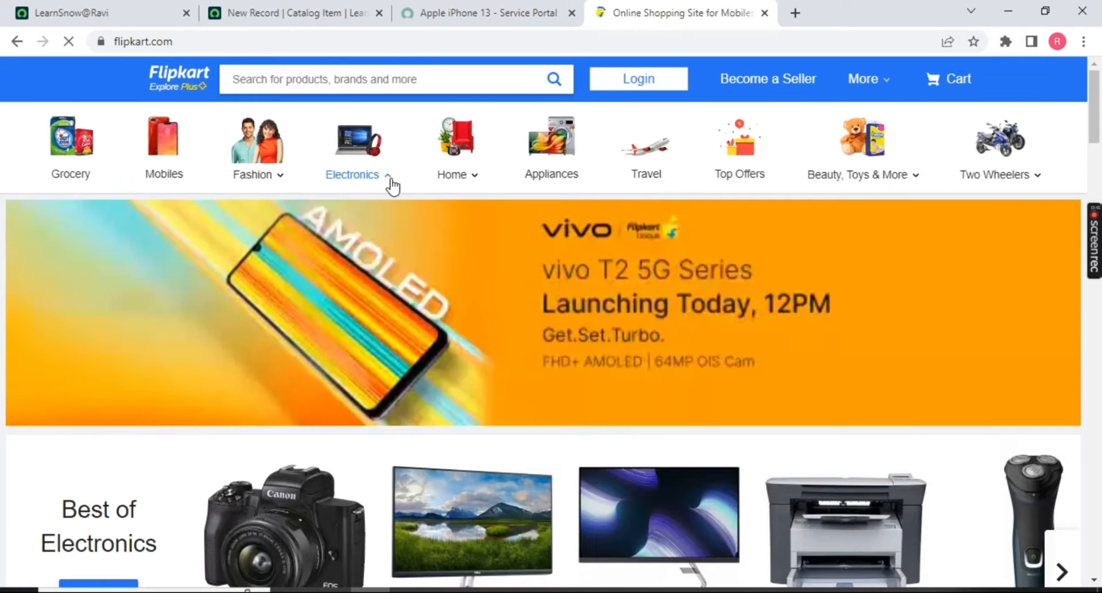
{"action": "mouse_move", "coordinate": [389, 185]}
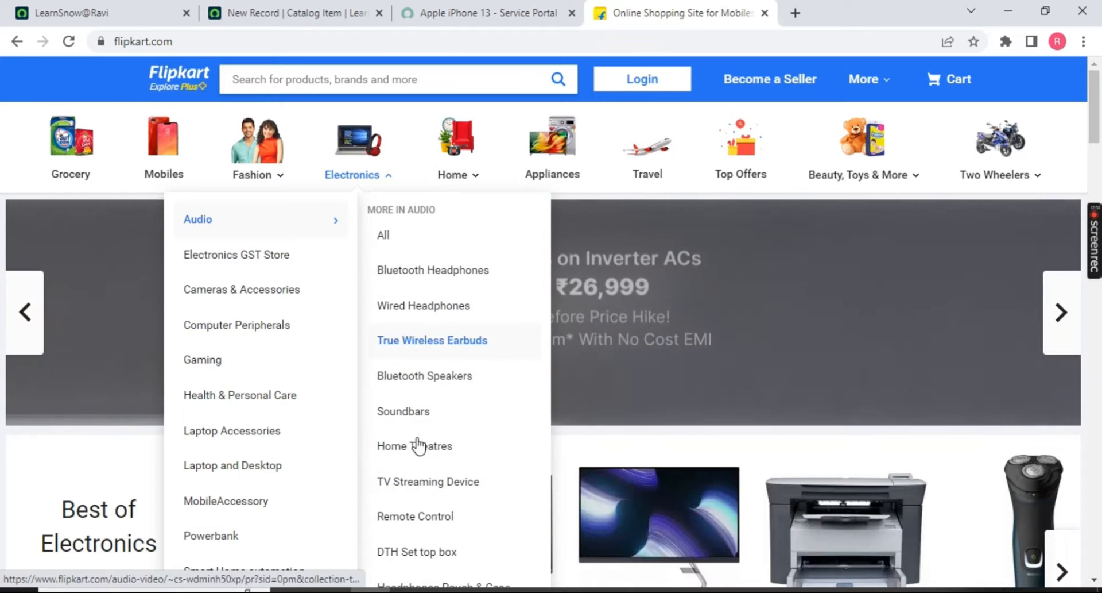
{"action": "left_click", "coordinate": [318, 12]}
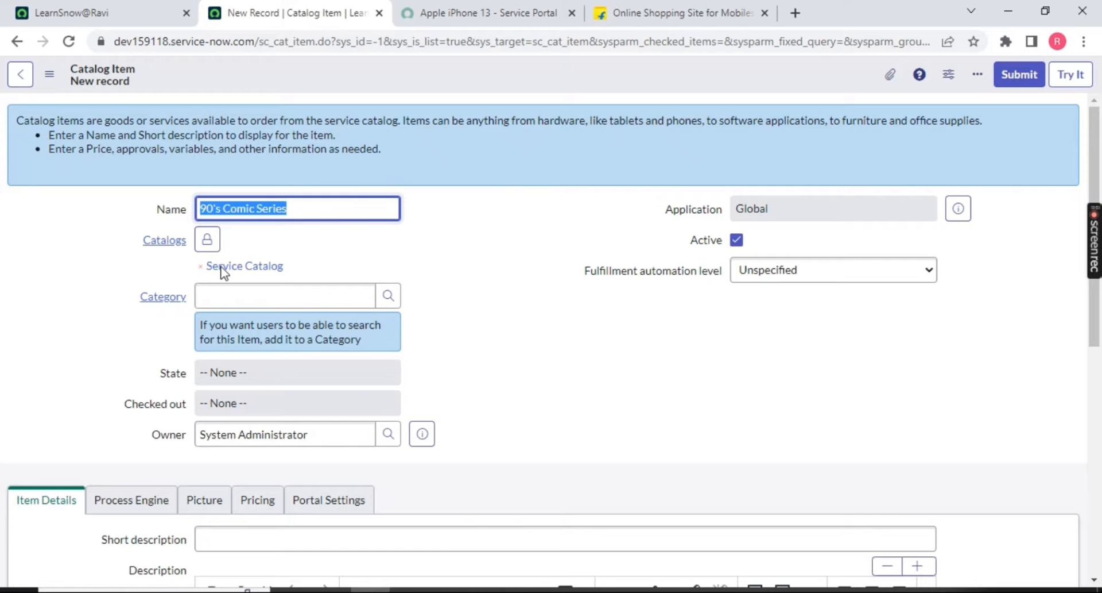
Look through the existing categories in the Category lookup list and start a new category record.
{"action": "left_click", "coordinate": [388, 296]}
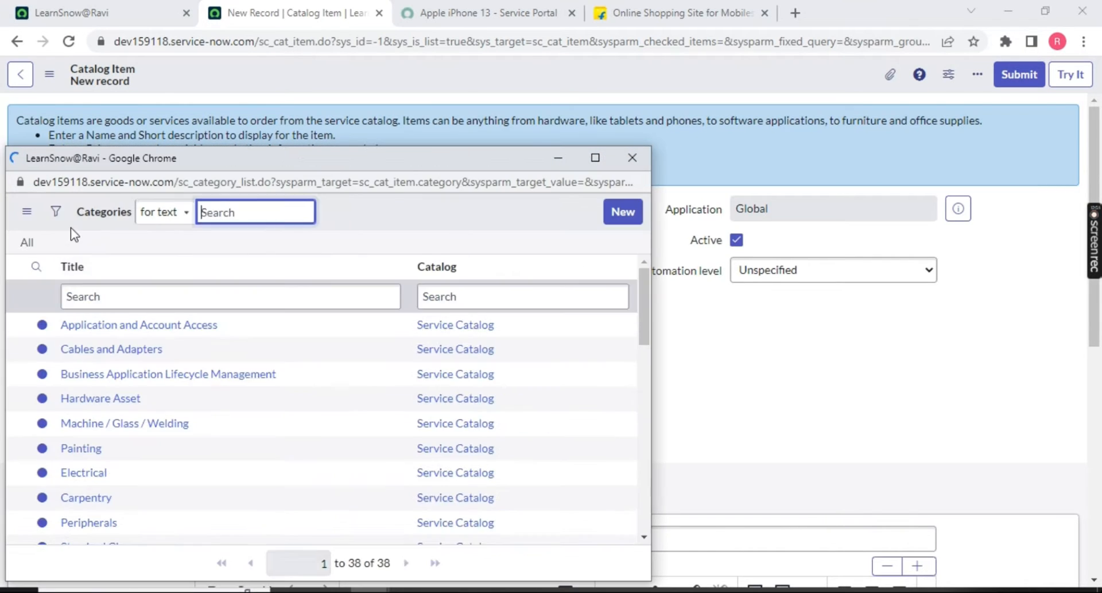
{"action": "scroll", "coordinate": [86, 417], "scroll_direction": "down", "scroll_amount": 10}
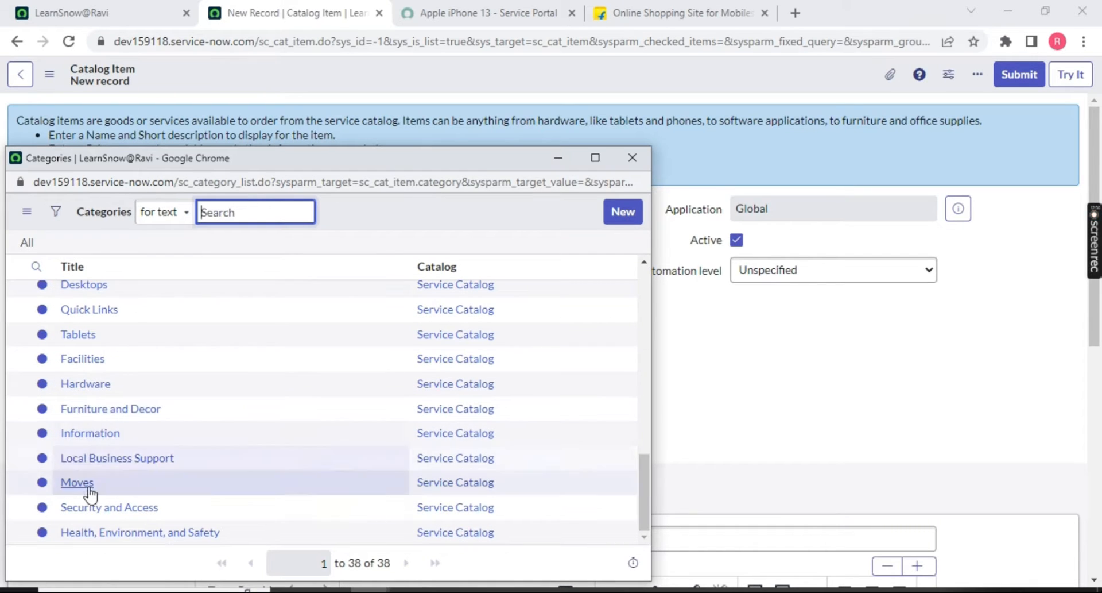
{"action": "scroll", "coordinate": [123, 325], "scroll_direction": "up", "scroll_amount": 8}
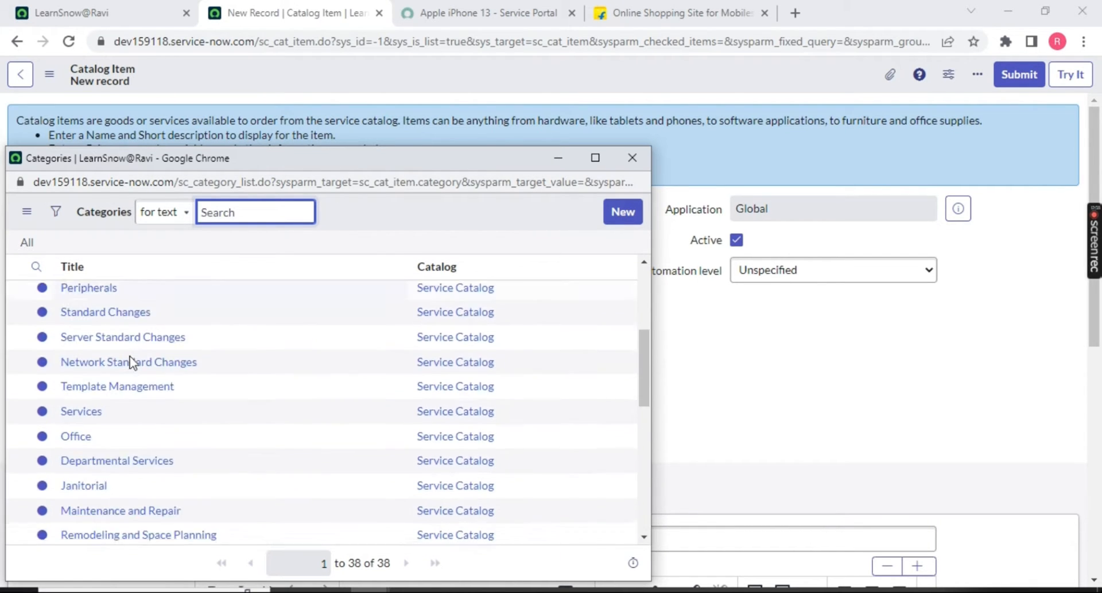
{"action": "scroll", "coordinate": [131, 361], "scroll_direction": "down", "scroll_amount": 5}
{"action": "scroll", "coordinate": [170, 370], "scroll_direction": "up", "scroll_amount": 8}
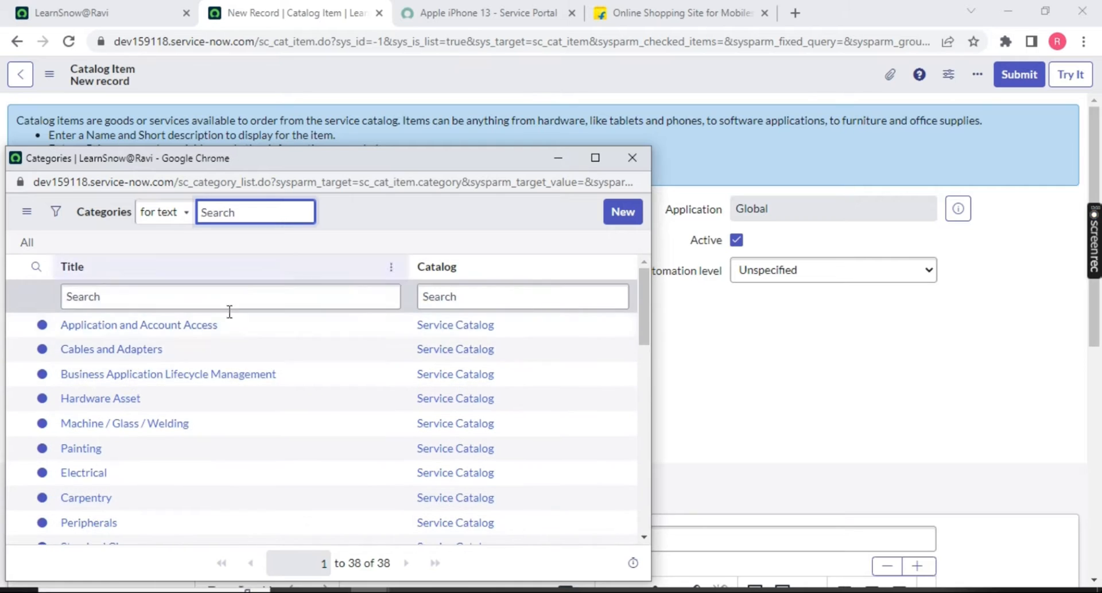
{"action": "left_click", "coordinate": [629, 227]}
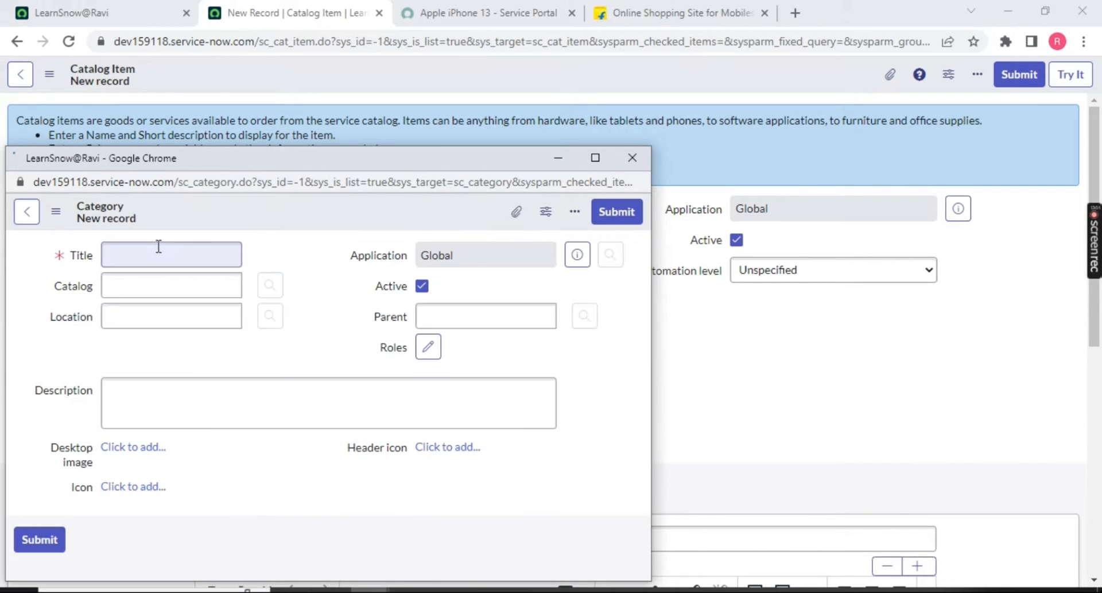
Title the new category Comic Store, assign it to Service Catalog, and point out its Location and Description fields.
{"action": "type", "text": "Comic"}
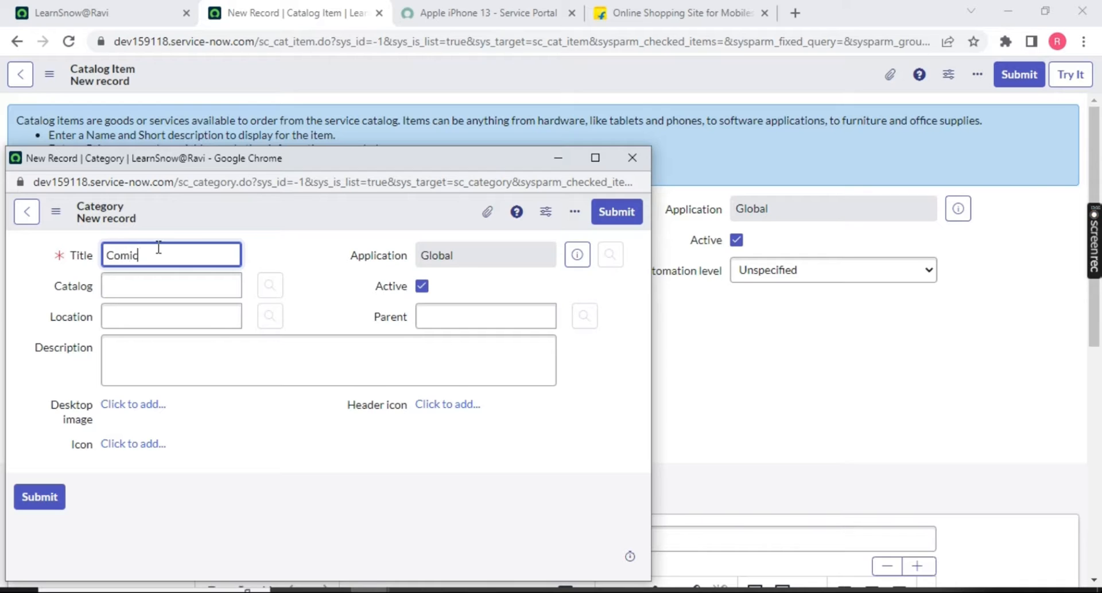
{"action": "type", "text": " Store"}
{"action": "left_click", "coordinate": [115, 283]}
{"action": "type", "text": "ser"}
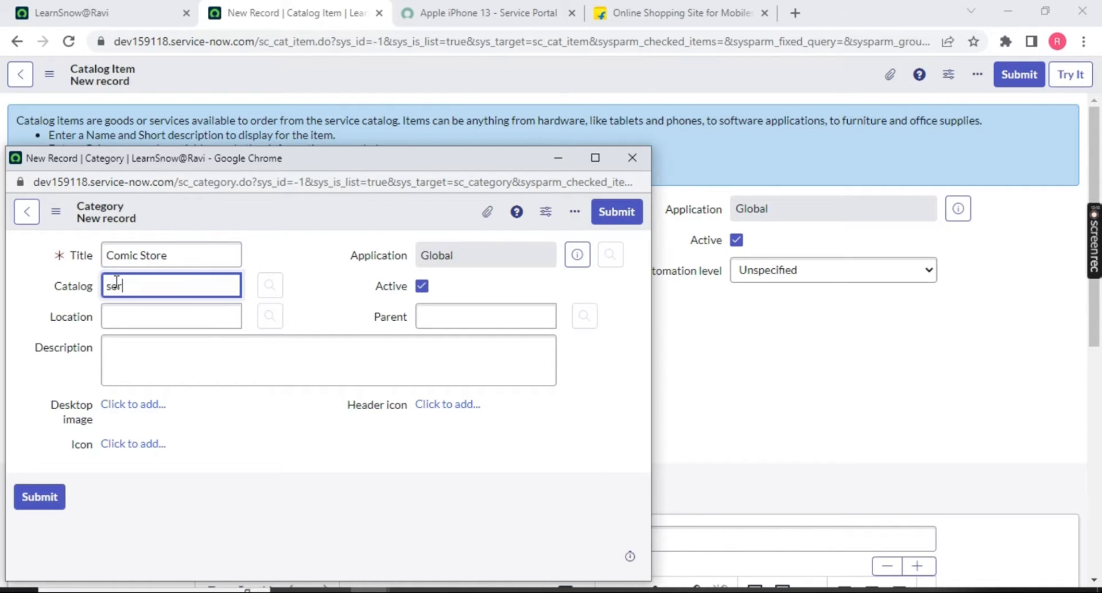
{"action": "type", "text": "vi"}
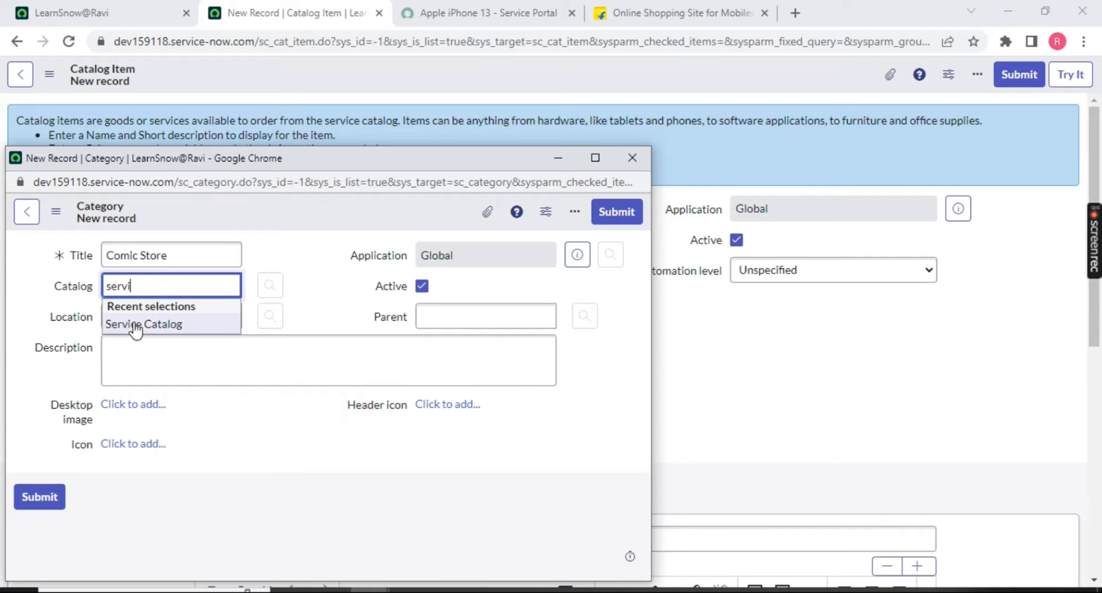
{"action": "left_click", "coordinate": [137, 322]}
{"action": "left_click_drag", "start_coordinate": [66, 313], "coordinate": [95, 319]}
{"action": "left_click", "coordinate": [137, 357]}
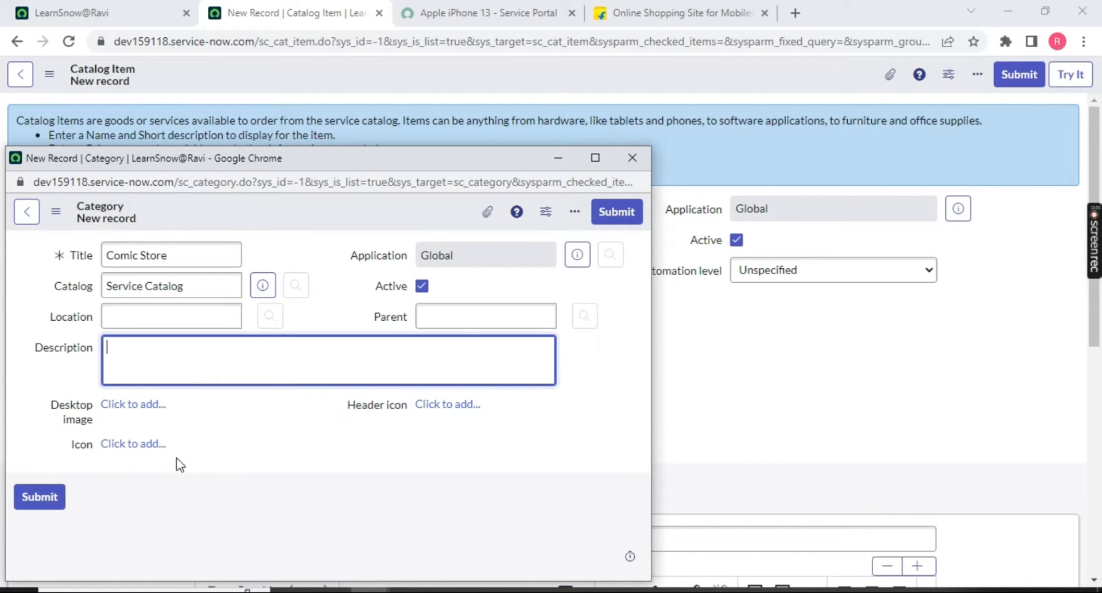
Check the parent category suggestions for "s", clear the Parent field, and submit the Comic Store category.
{"action": "left_click", "coordinate": [445, 316]}
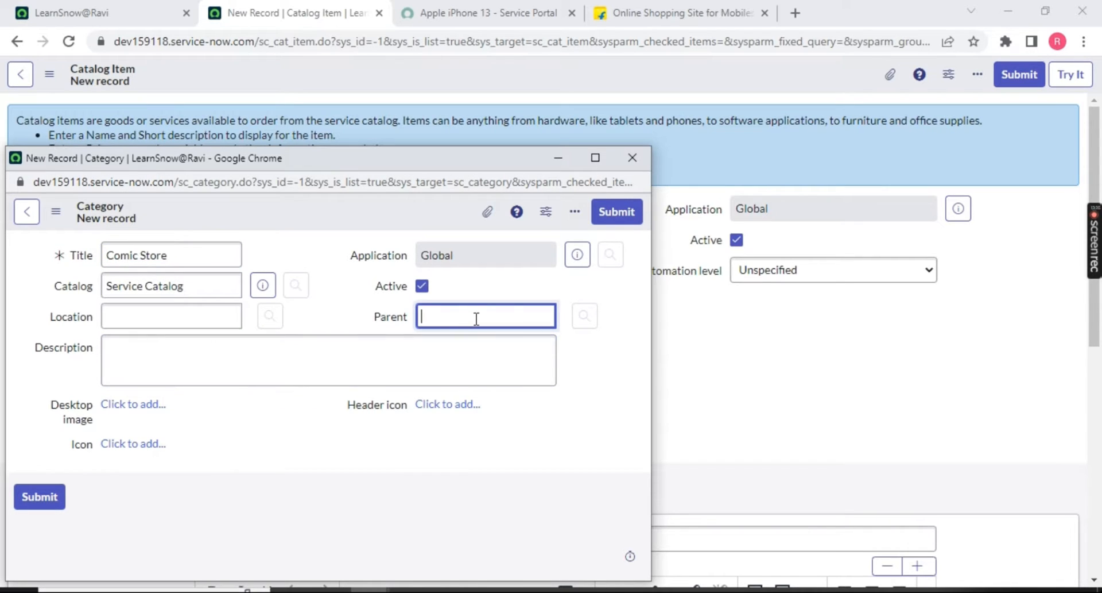
{"action": "type", "text": "s"}
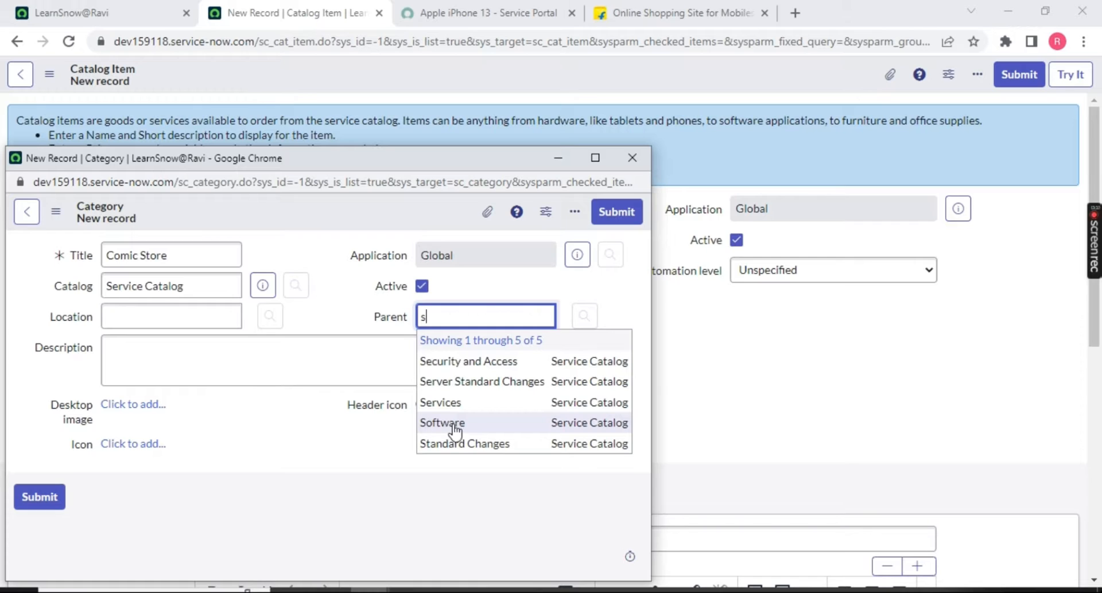
{"action": "left_click_drag", "start_coordinate": [204, 254], "coordinate": [108, 255]}
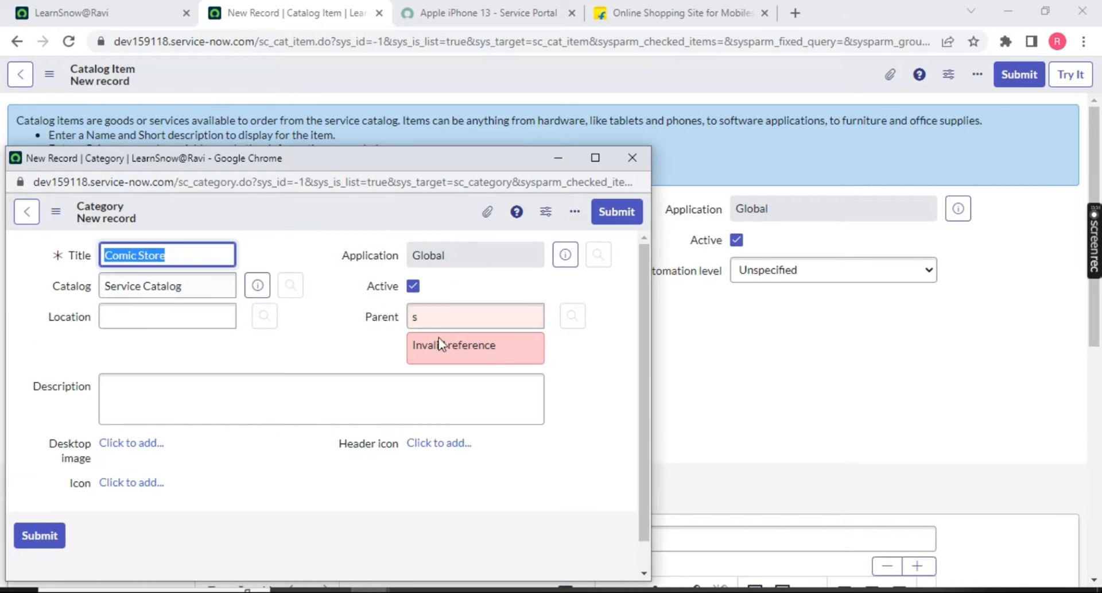
{"action": "left_click", "coordinate": [443, 320]}
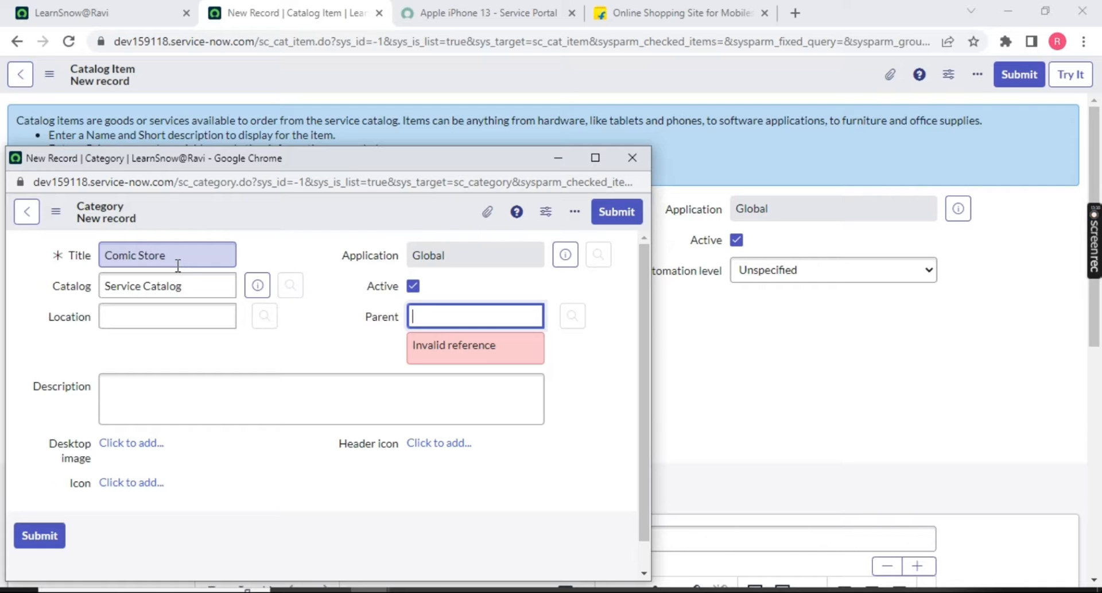
{"action": "left_click", "coordinate": [196, 356]}
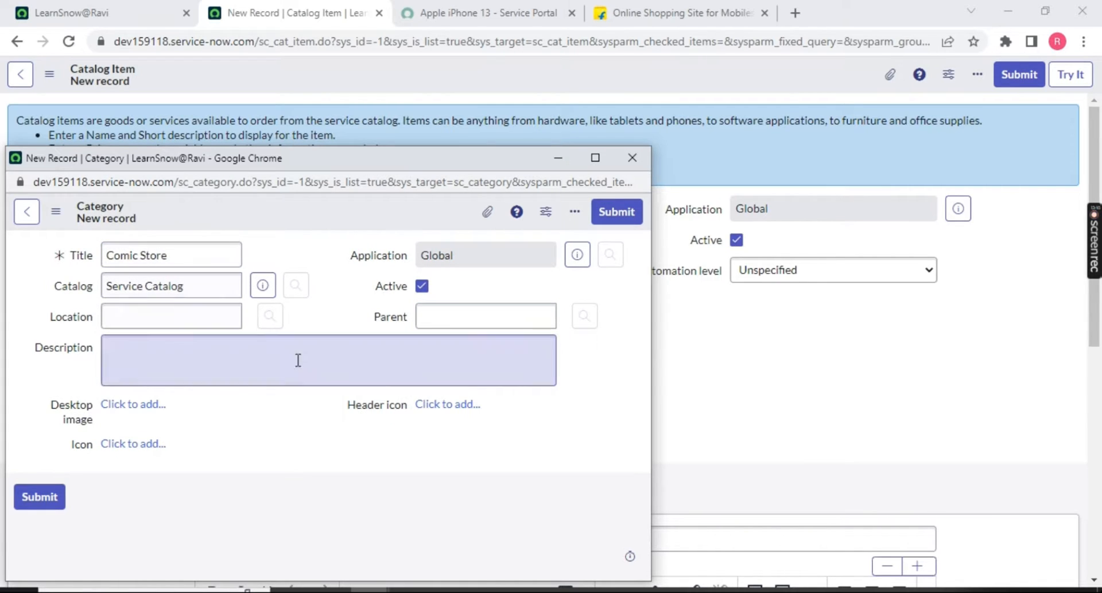
{"action": "left_click", "coordinate": [614, 213]}
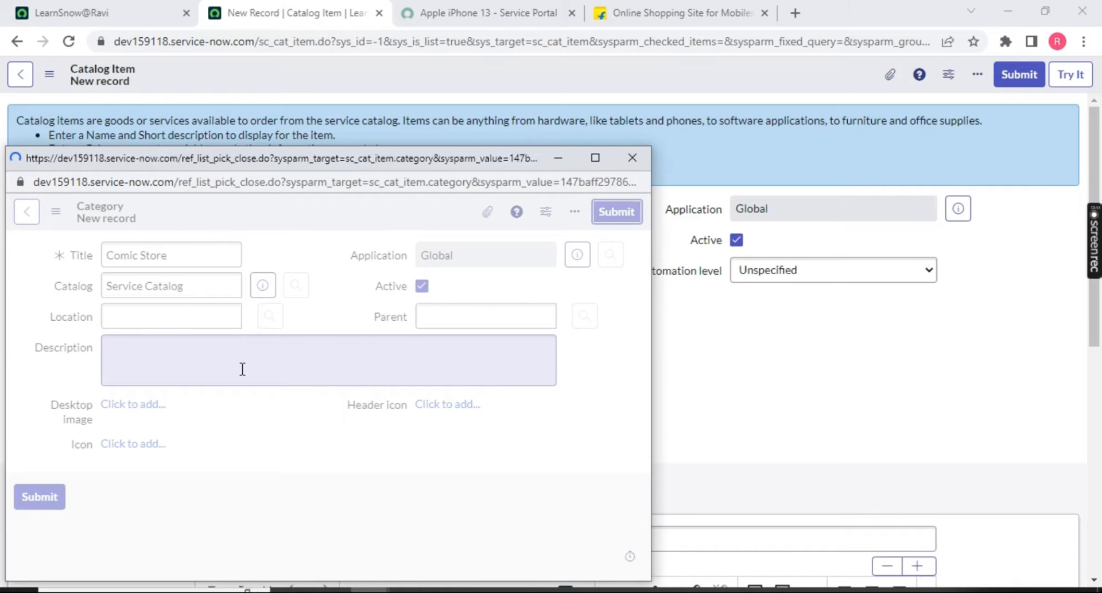
Highlight the catalog item's Category value and its State and Checked out labels.
{"action": "left_click_drag", "start_coordinate": [298, 300], "coordinate": [195, 323]}
{"action": "left_click_drag", "start_coordinate": [121, 359], "coordinate": [188, 365]}
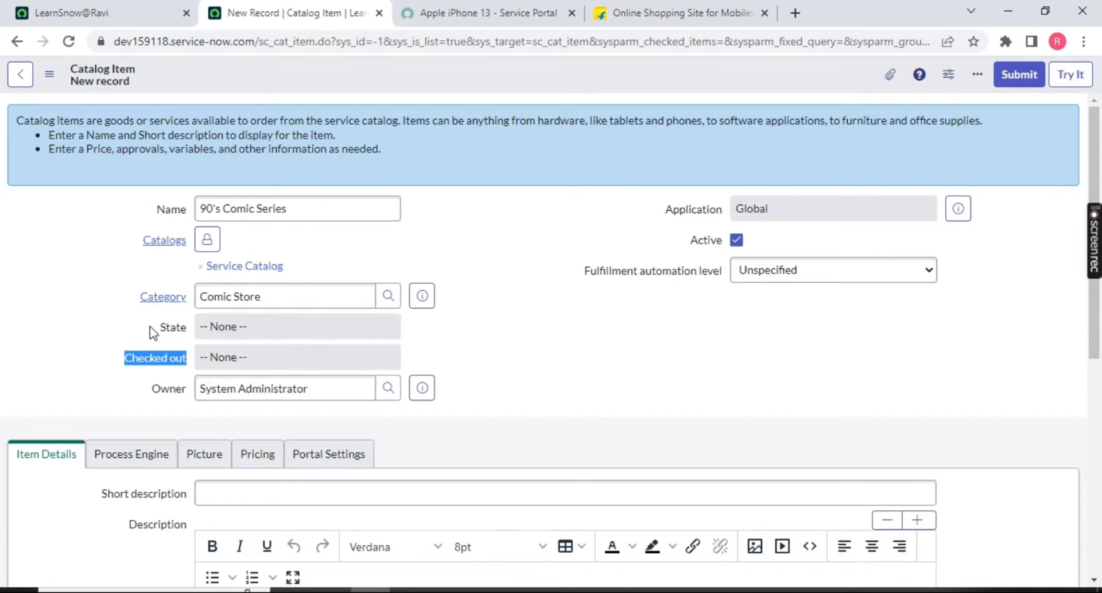
{"action": "left_click_drag", "start_coordinate": [152, 328], "coordinate": [196, 357]}
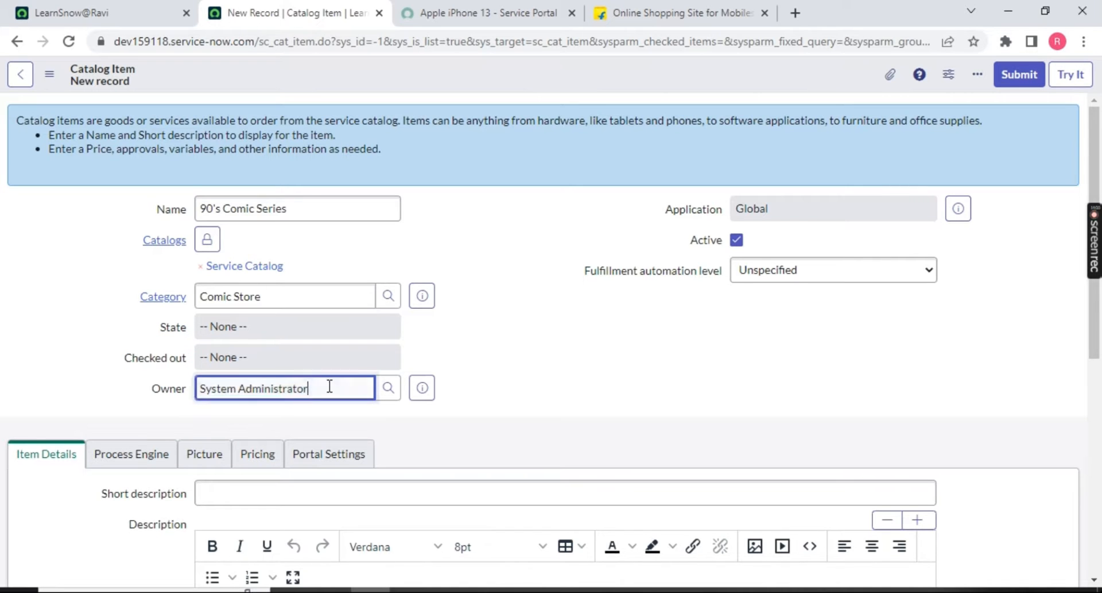
Highlight the Owner value, check the logged-in account in the main ServiceNow browser tab, and return to the catalog item form.
{"action": "left_click_drag", "start_coordinate": [326, 388], "coordinate": [180, 395]}
{"action": "left_click", "coordinate": [104, 13]}
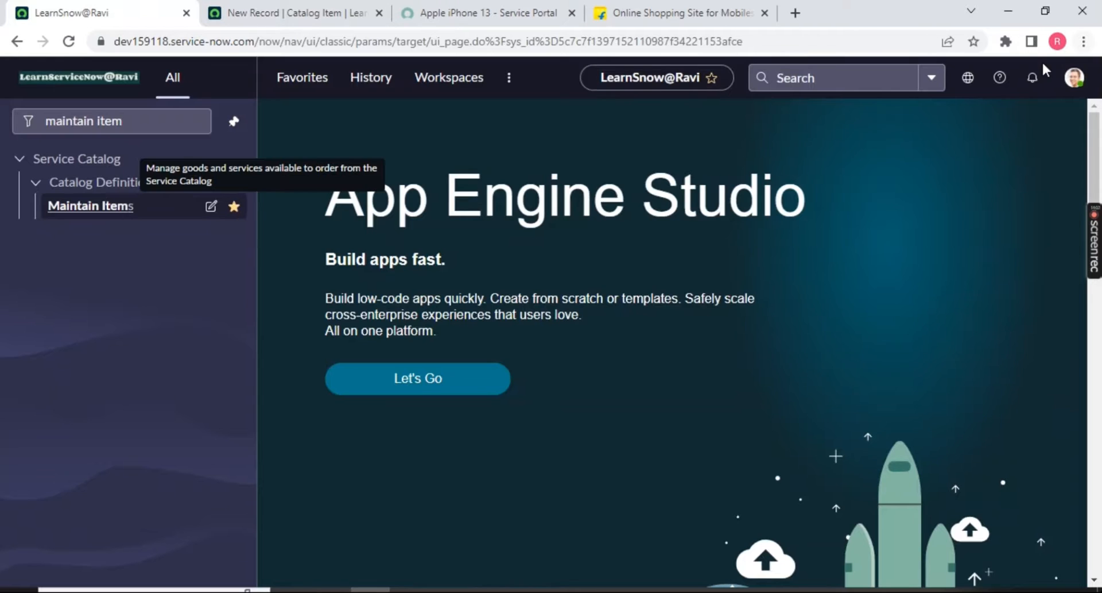
{"action": "left_click", "coordinate": [1075, 77]}
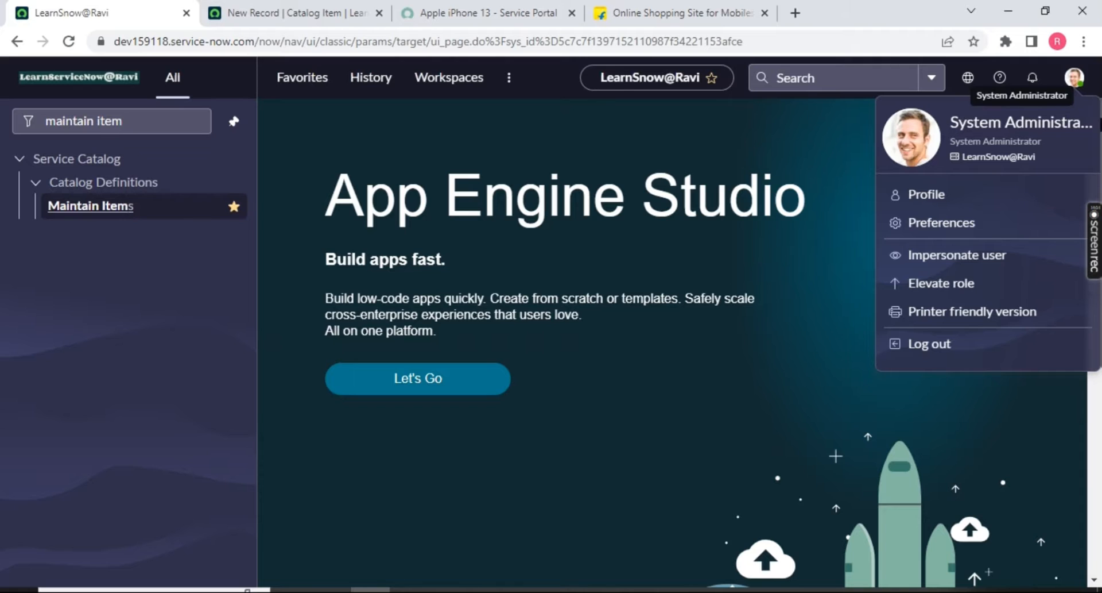
{"action": "left_click", "coordinate": [288, 12]}
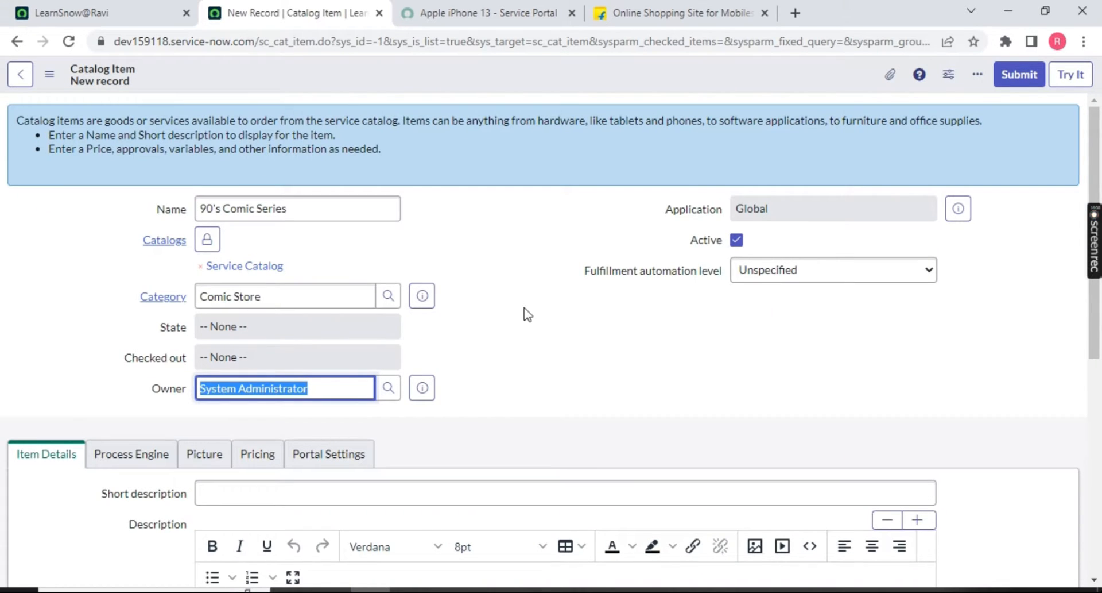
Highlight the Application field, examine the application scope choices in the main ServiceNow browser tab, and return to the form's Application value.
{"action": "double_click", "coordinate": [678, 208]}
{"action": "mouse_move", "coordinate": [678, 209]}
{"action": "left_mouse_down"}
{"action": "mouse_move", "coordinate": [757, 211]}
{"action": "mouse_move", "coordinate": [696, 215]}
{"action": "left_mouse_up"}
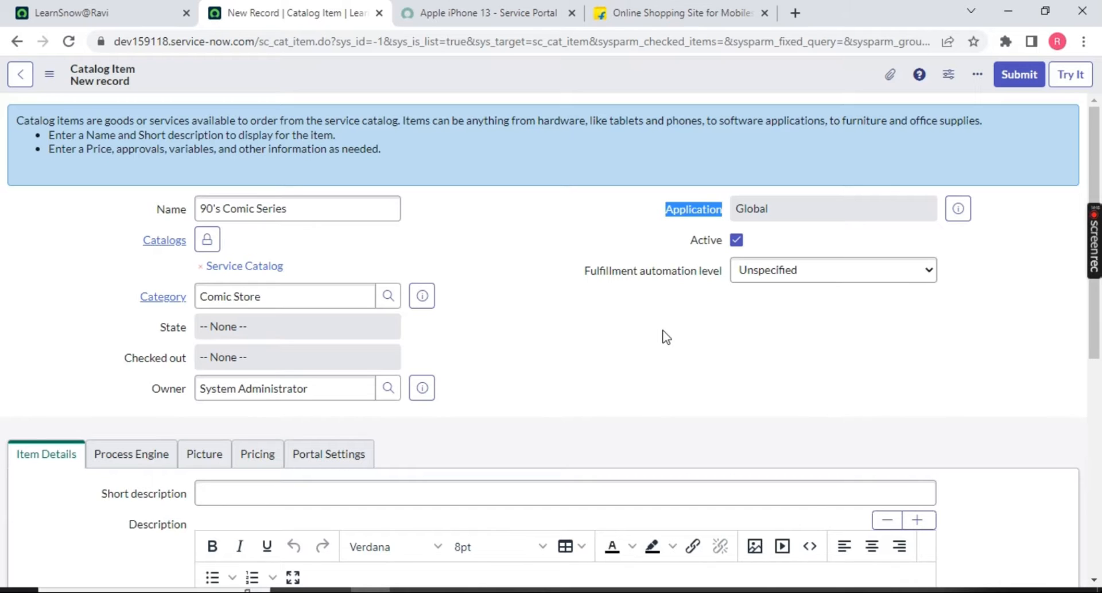
{"action": "left_click_drag", "start_coordinate": [777, 211], "coordinate": [739, 202]}
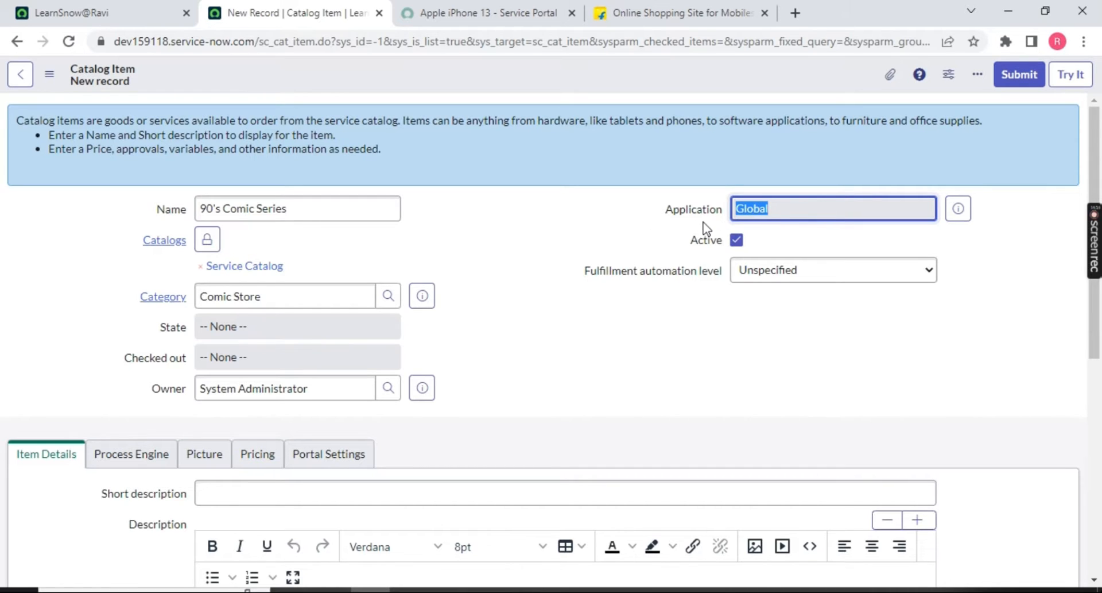
{"action": "left_click", "coordinate": [87, 13]}
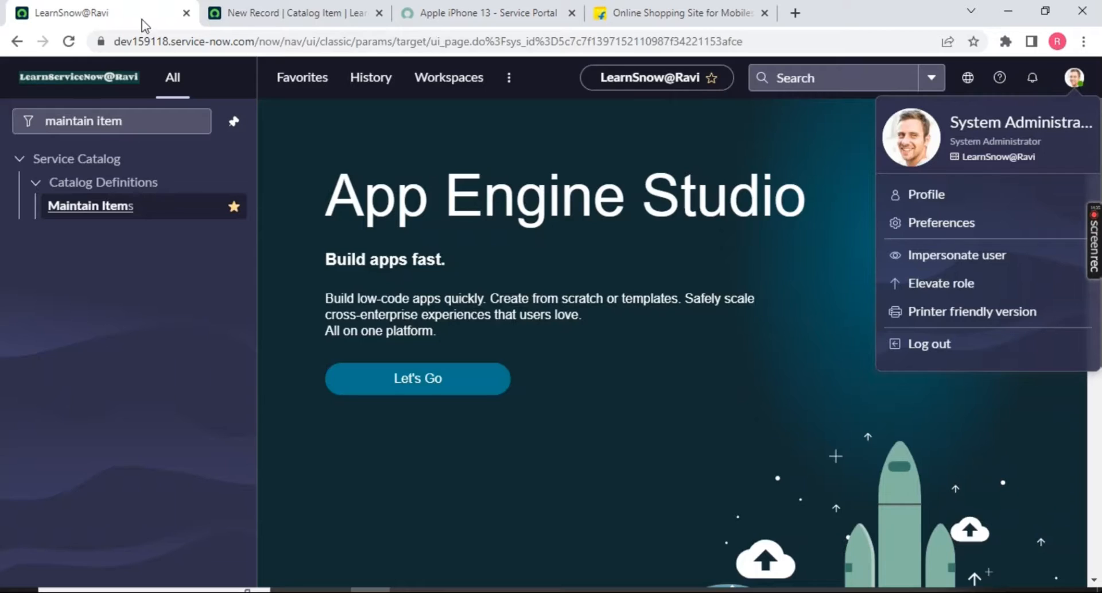
{"action": "left_click", "coordinate": [968, 78]}
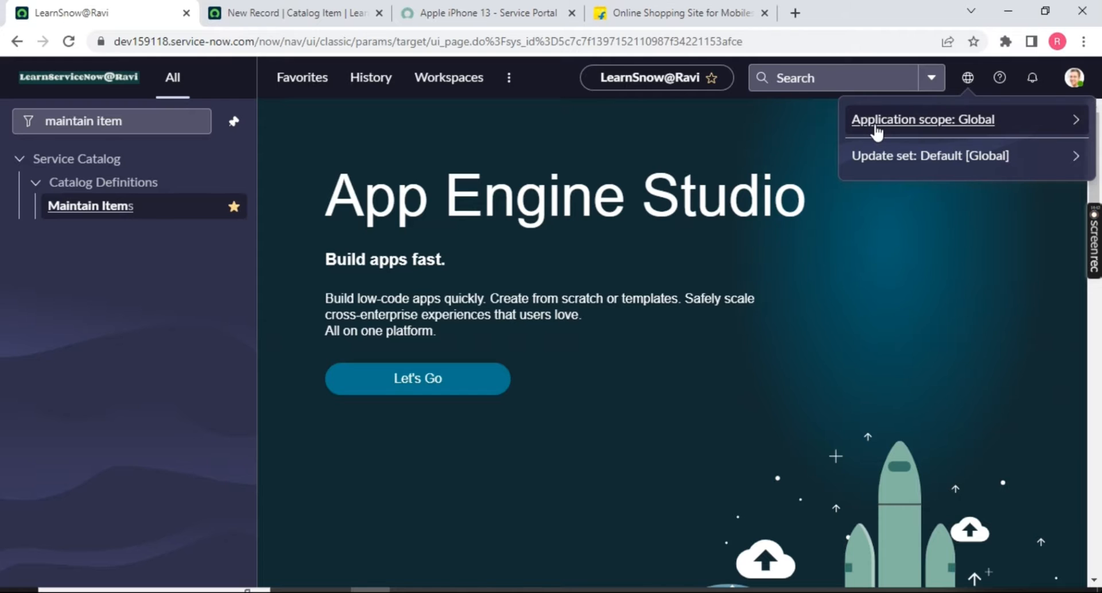
{"action": "left_click", "coordinate": [1082, 120]}
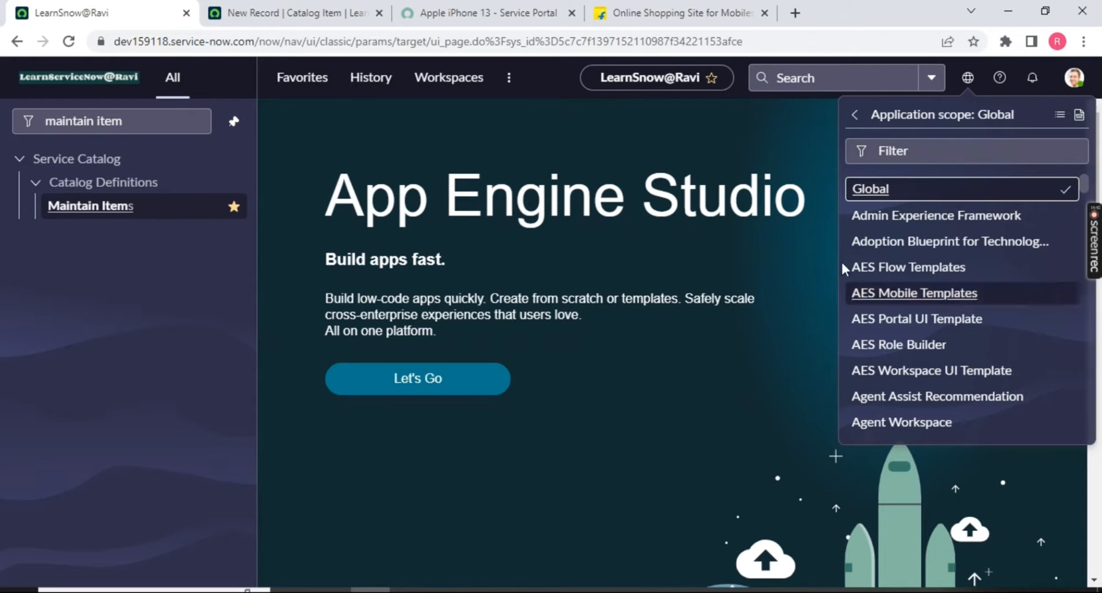
{"action": "left_click", "coordinate": [753, 183]}
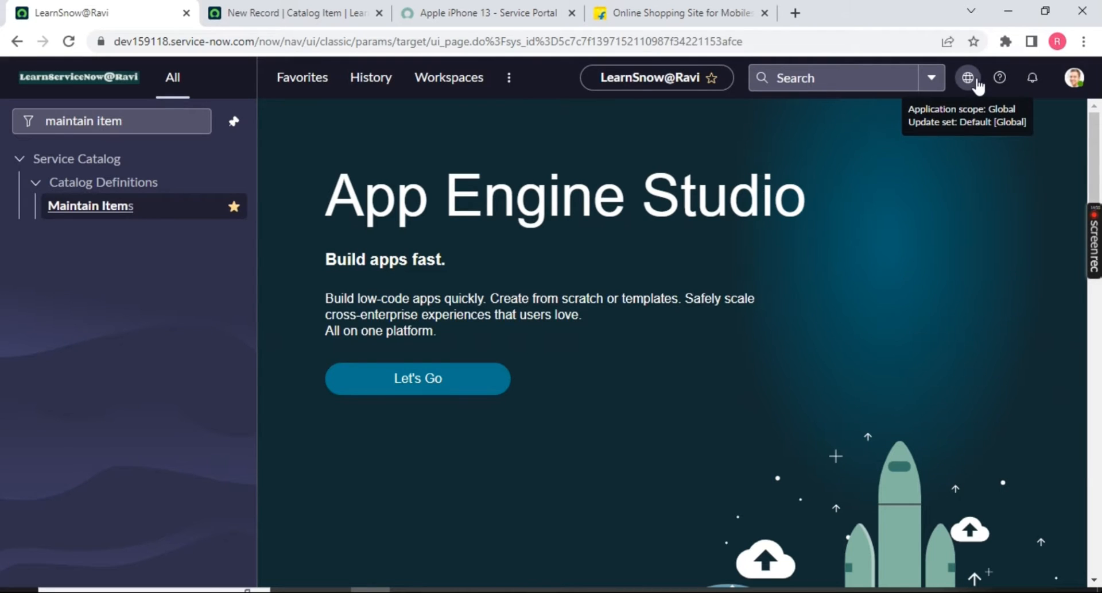
{"action": "left_click", "coordinate": [290, 10]}
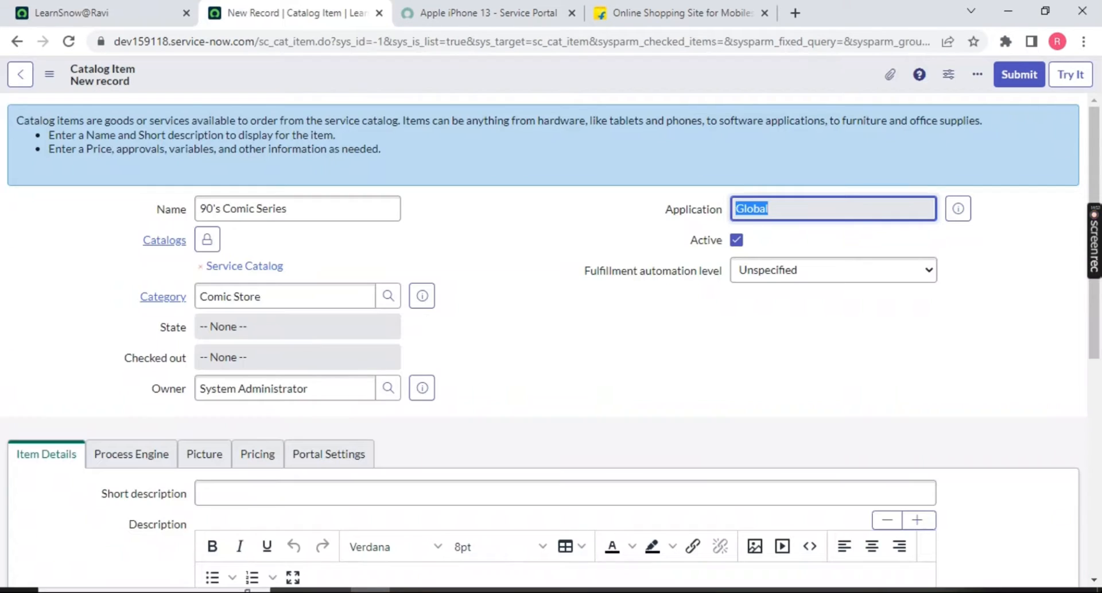
{"action": "left_click", "coordinate": [607, 221]}
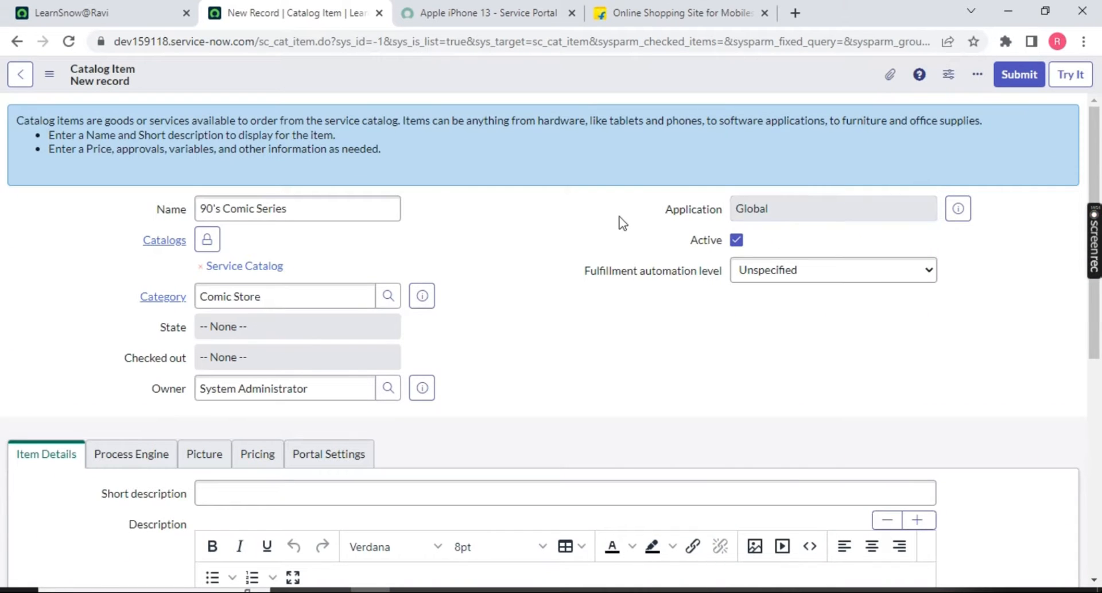
{"action": "double_click", "coordinate": [801, 212]}
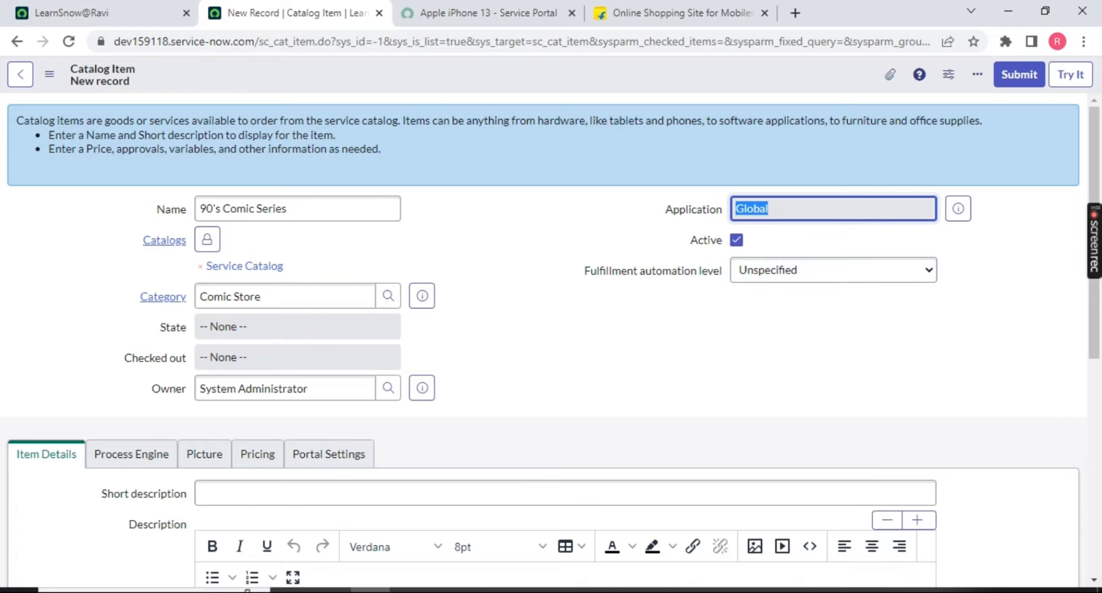
Highlight the Fulfillment automation level and State labels on the catalog item form.
{"action": "left_click_drag", "start_coordinate": [591, 271], "coordinate": [722, 273]}
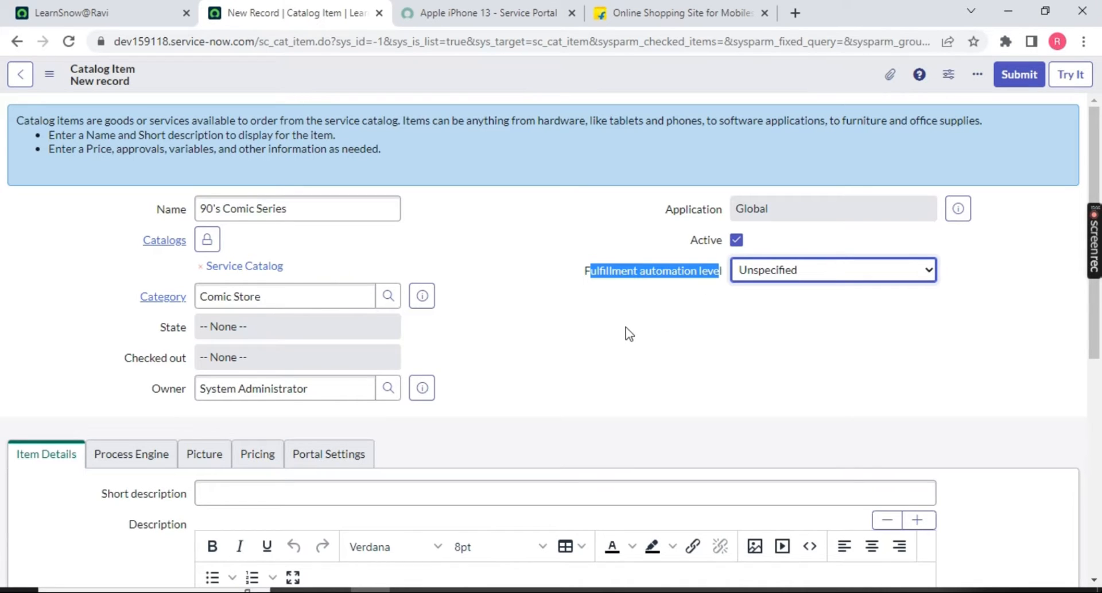
{"action": "left_click", "coordinate": [660, 306]}
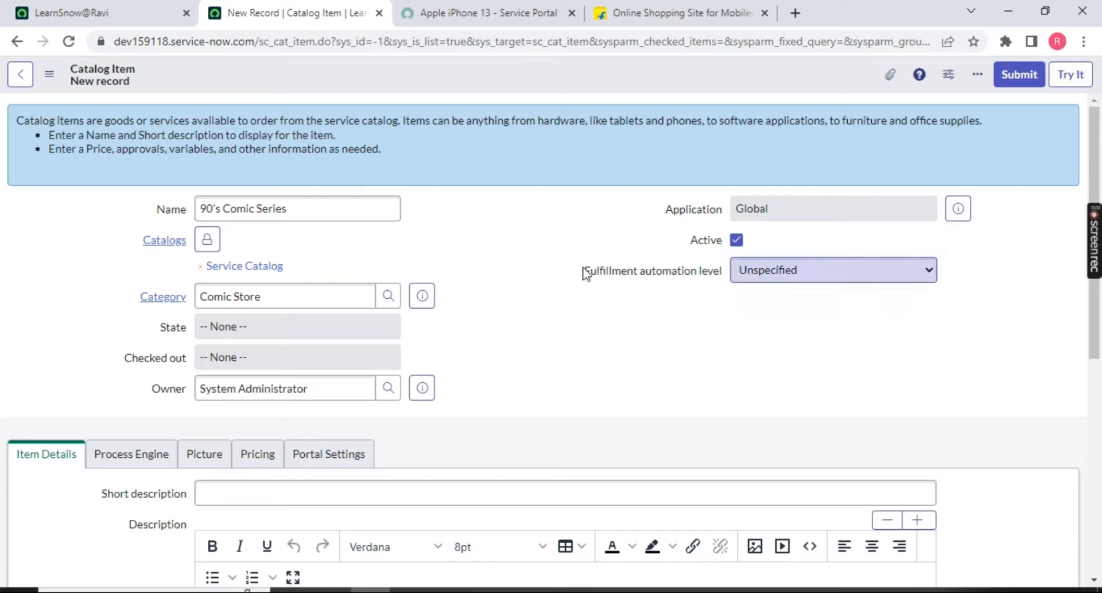
{"action": "left_click_drag", "start_coordinate": [584, 268], "coordinate": [723, 272]}
{"action": "double_click", "coordinate": [176, 327]}
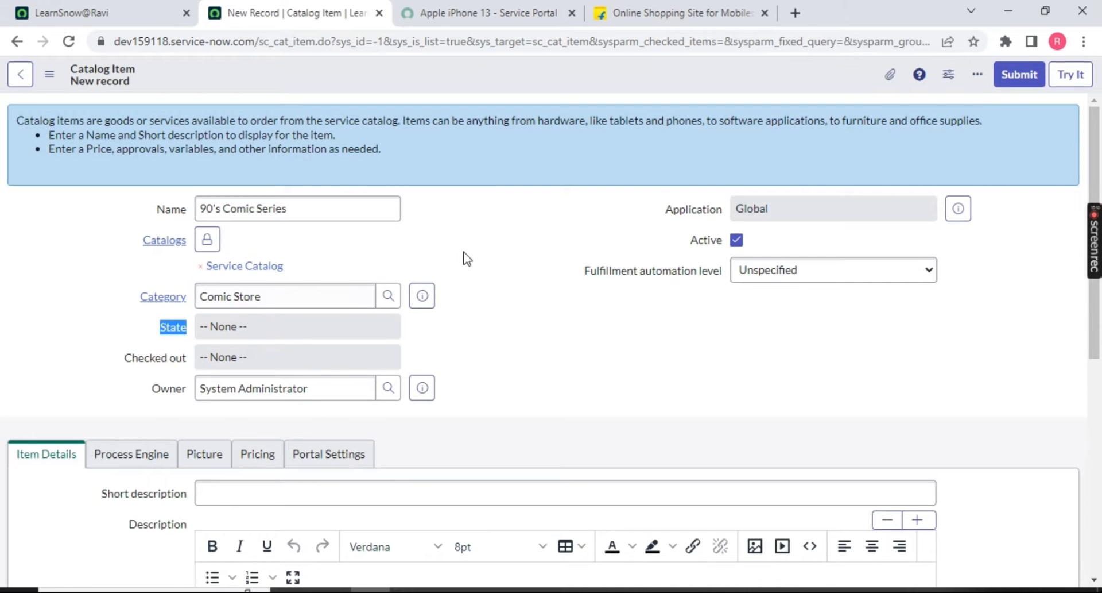
Review the Short description, Description and Meta fields in the Item Details section and return to the upper part of the form.
{"action": "scroll", "coordinate": [406, 145], "scroll_direction": "down", "scroll_amount": 3}
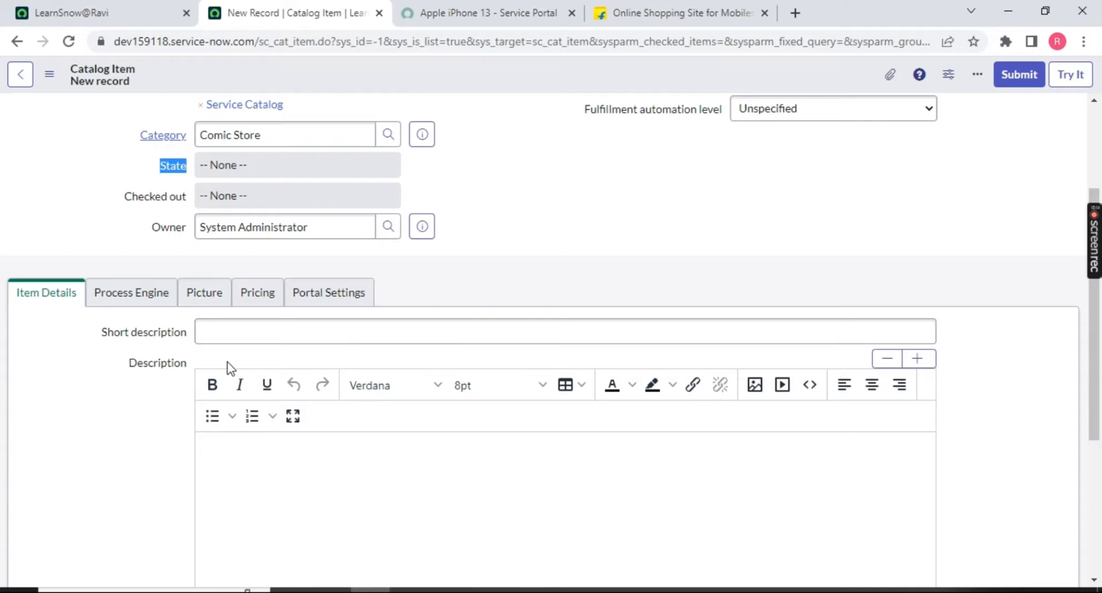
{"action": "left_click", "coordinate": [227, 338]}
{"action": "left_click_drag", "start_coordinate": [86, 343], "coordinate": [188, 339]}
{"action": "left_click_drag", "start_coordinate": [128, 370], "coordinate": [205, 368]}
{"action": "scroll", "coordinate": [192, 393], "scroll_direction": "down", "scroll_amount": 3}
{"action": "scroll", "coordinate": [192, 394], "scroll_direction": "down", "scroll_amount": 2}
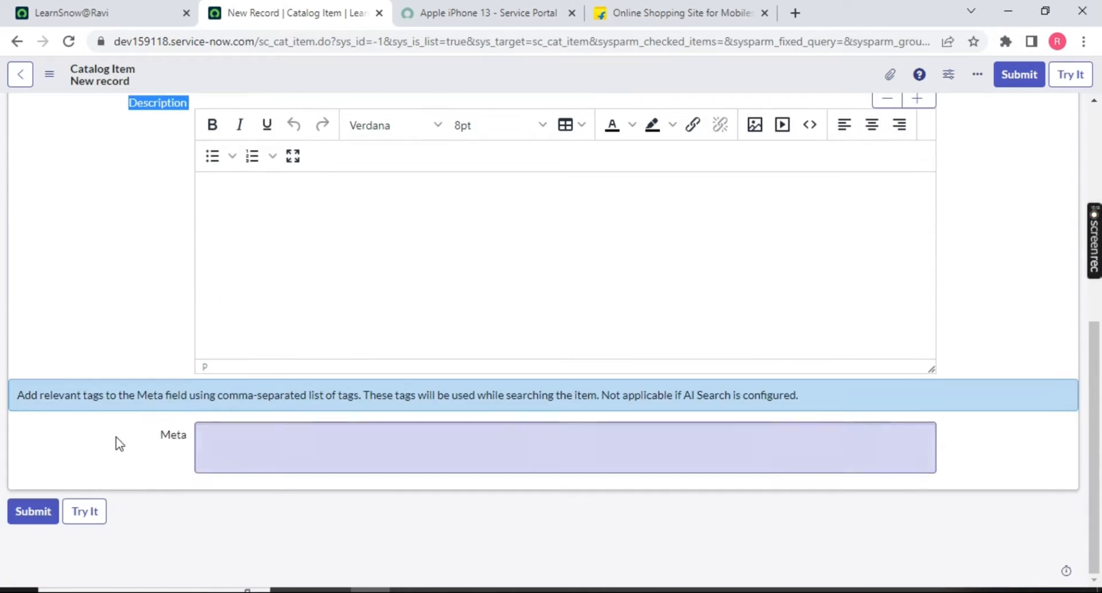
{"action": "left_click_drag", "start_coordinate": [115, 442], "coordinate": [214, 440]}
{"action": "scroll", "coordinate": [335, 386], "scroll_direction": "up", "scroll_amount": 5}
{"action": "scroll", "coordinate": [311, 371], "scroll_direction": "up", "scroll_amount": 3}
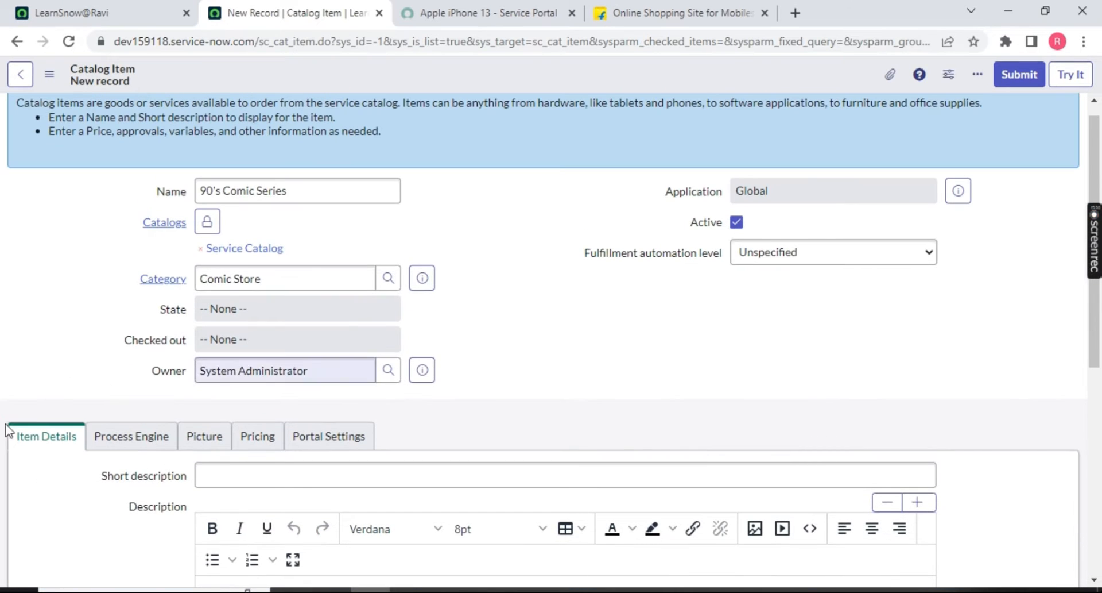
Enter the short description "Comic Store to buy 90's Indian Comic" and the description "Please fill all the Details to order the Product.".
{"action": "left_click", "coordinate": [235, 469]}
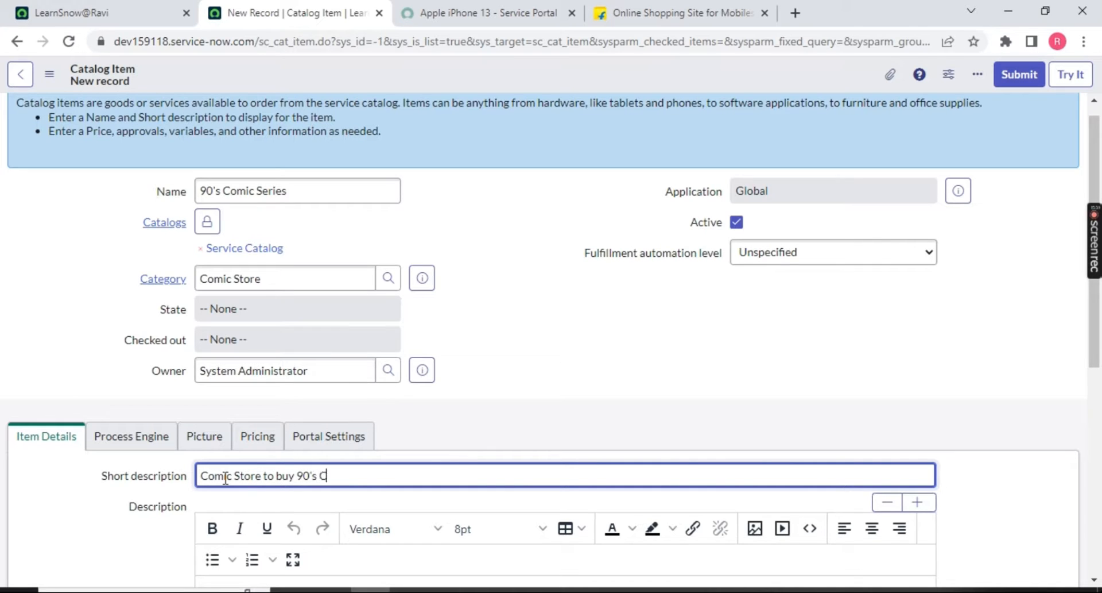
{"action": "type", "text": "ndian Comic"}
{"action": "scroll", "coordinate": [373, 249], "scroll_direction": "down", "scroll_amount": 4}
{"action": "left_click", "coordinate": [233, 348]}
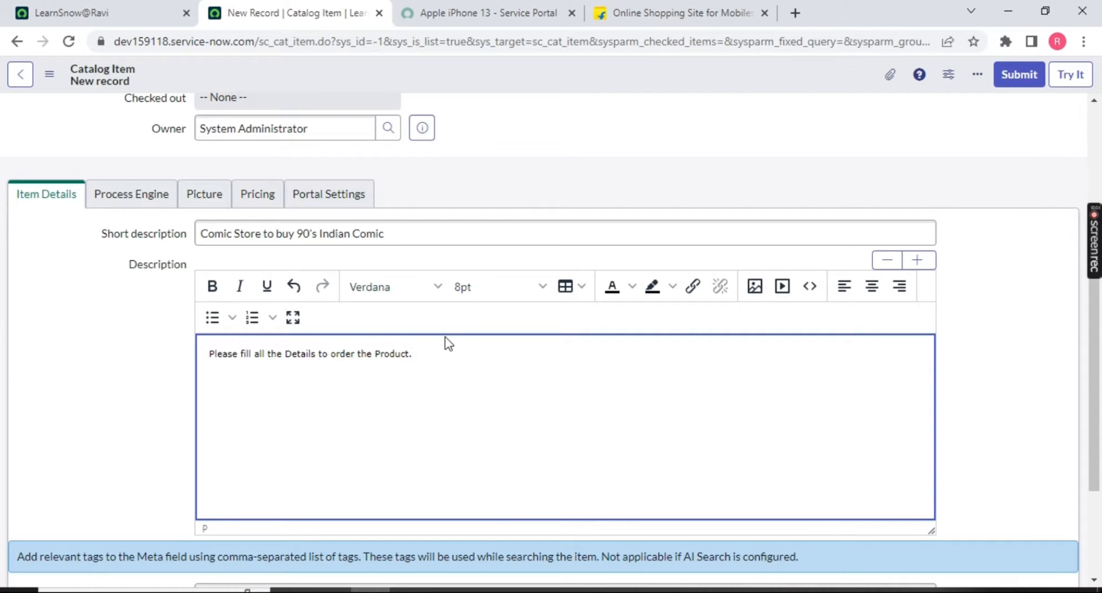
Make the description sentence bold and underlined.
{"action": "left_click_drag", "start_coordinate": [438, 354], "coordinate": [144, 351]}
{"action": "left_click", "coordinate": [212, 286]}
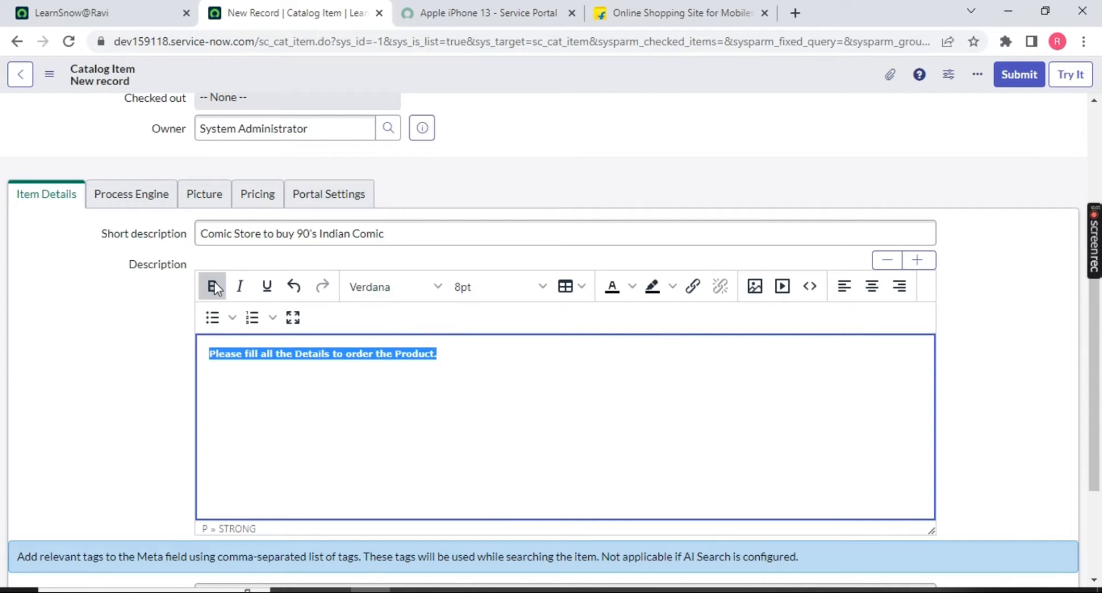
{"action": "left_click", "coordinate": [267, 285]}
{"action": "left_click", "coordinate": [534, 368]}
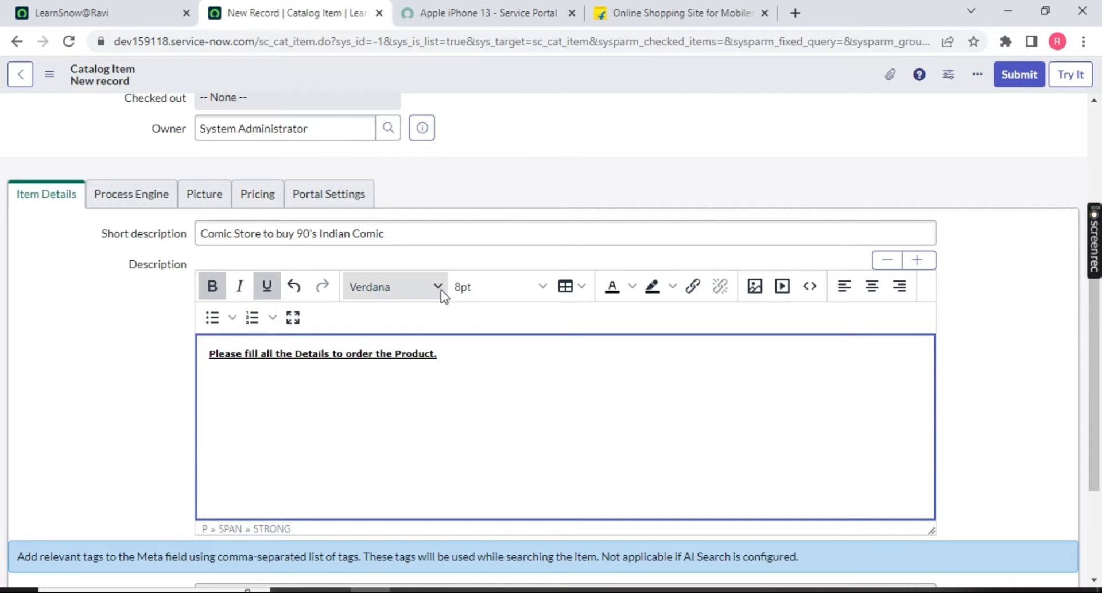
Set the description sentence in Arial Black at 12pt and save the catalog item record.
{"action": "left_click_drag", "start_coordinate": [448, 354], "coordinate": [111, 356]}
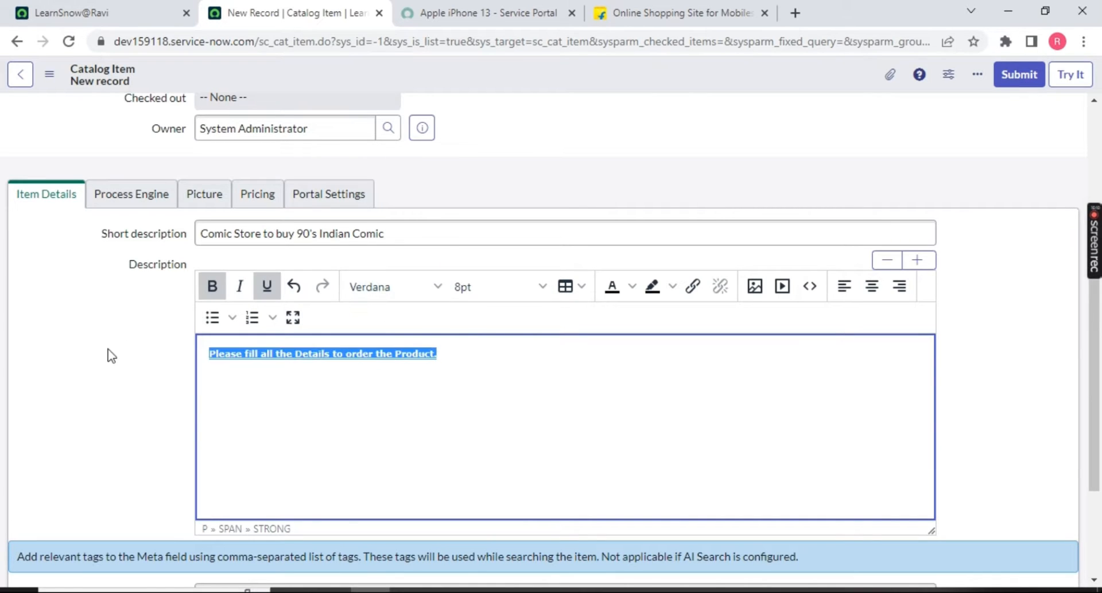
{"action": "left_click", "coordinate": [424, 286]}
{"action": "left_click", "coordinate": [384, 369]}
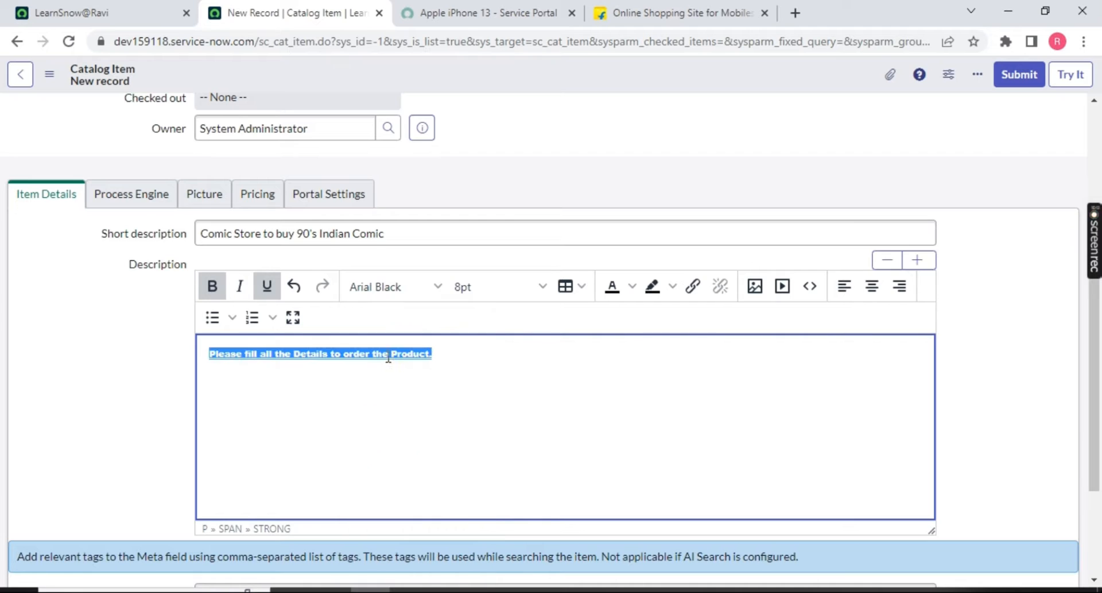
{"action": "left_click", "coordinate": [515, 282]}
{"action": "left_click", "coordinate": [487, 418]}
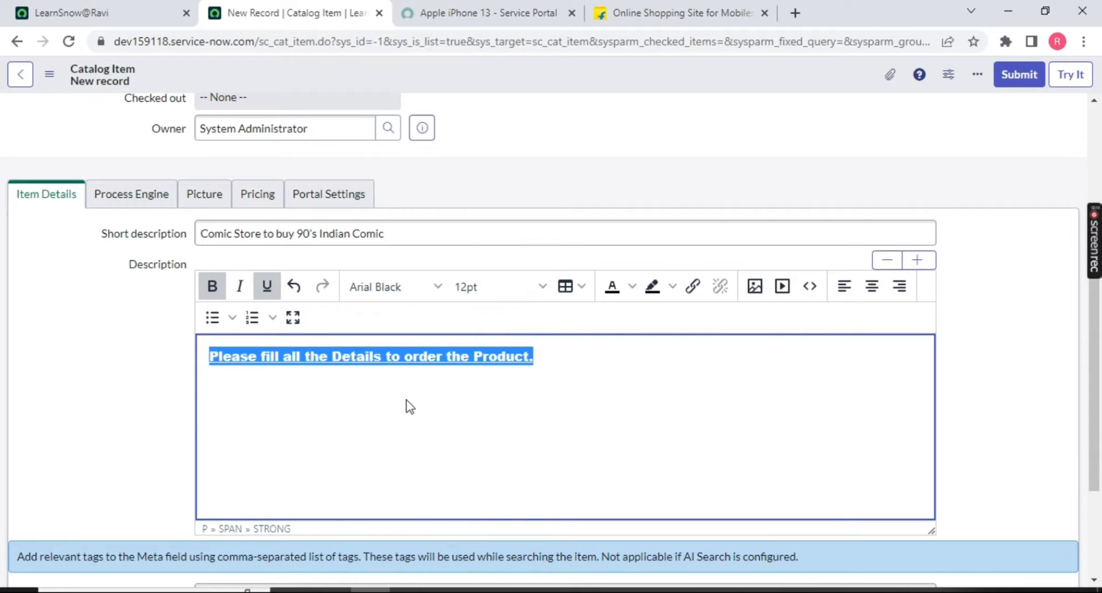
{"action": "left_click", "coordinate": [406, 406]}
{"action": "left_click_drag", "start_coordinate": [597, 356], "coordinate": [192, 351]}
{"action": "left_click", "coordinate": [350, 356]}
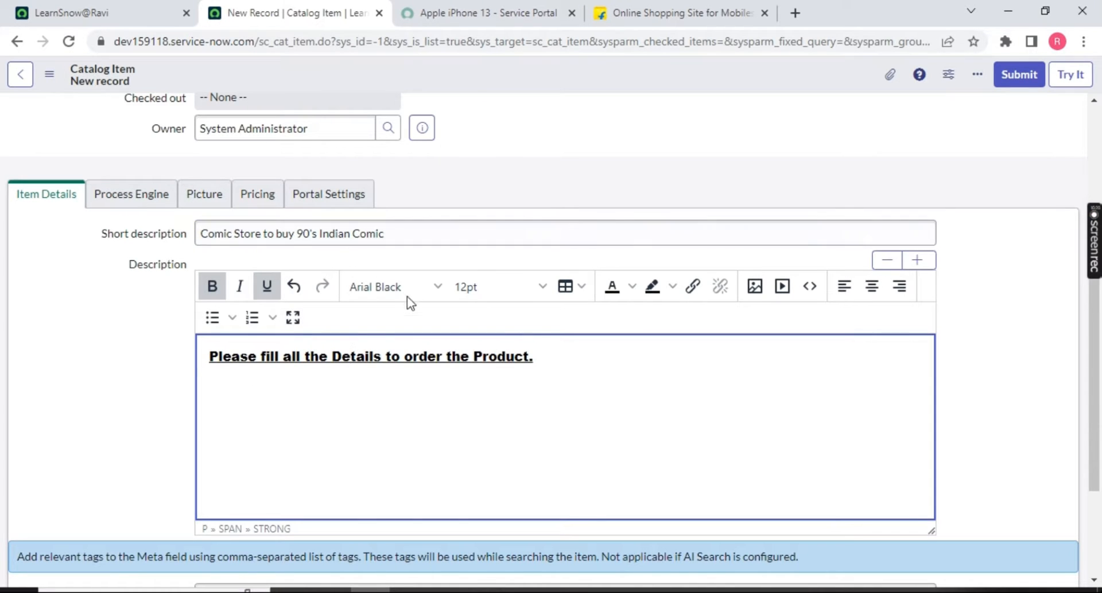
{"action": "right_click", "coordinate": [398, 71]}
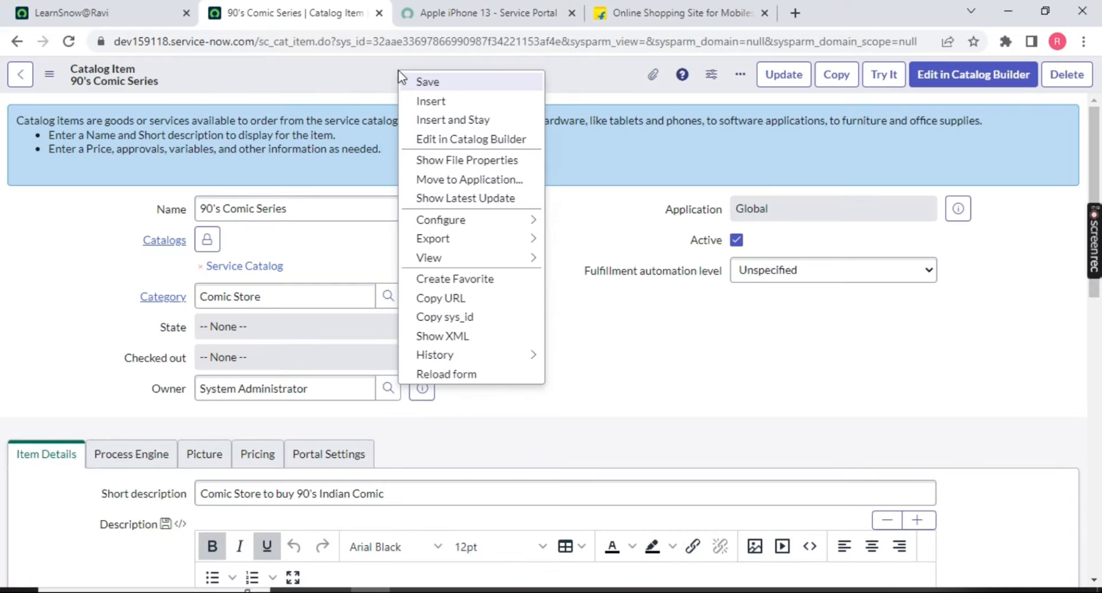
{"action": "left_click", "coordinate": [439, 77]}
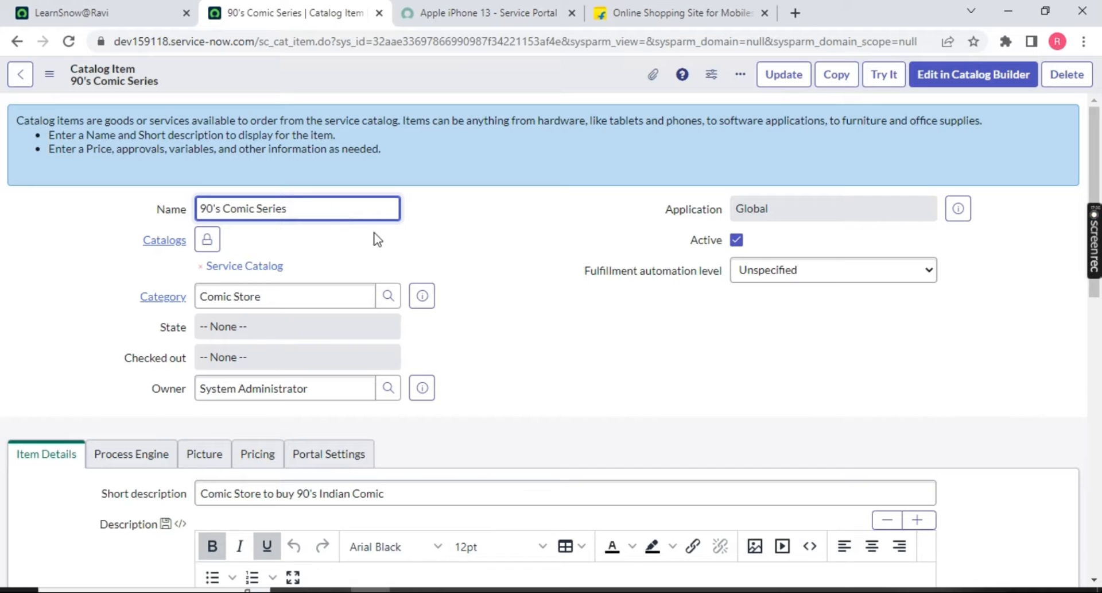
Copy the item name 90's Comic Series, search for it from the Service Portal home page, and open the matching item.
{"action": "left_click_drag", "start_coordinate": [295, 213], "coordinate": [186, 225]}
{"action": "key", "text": "ctrl+c"}
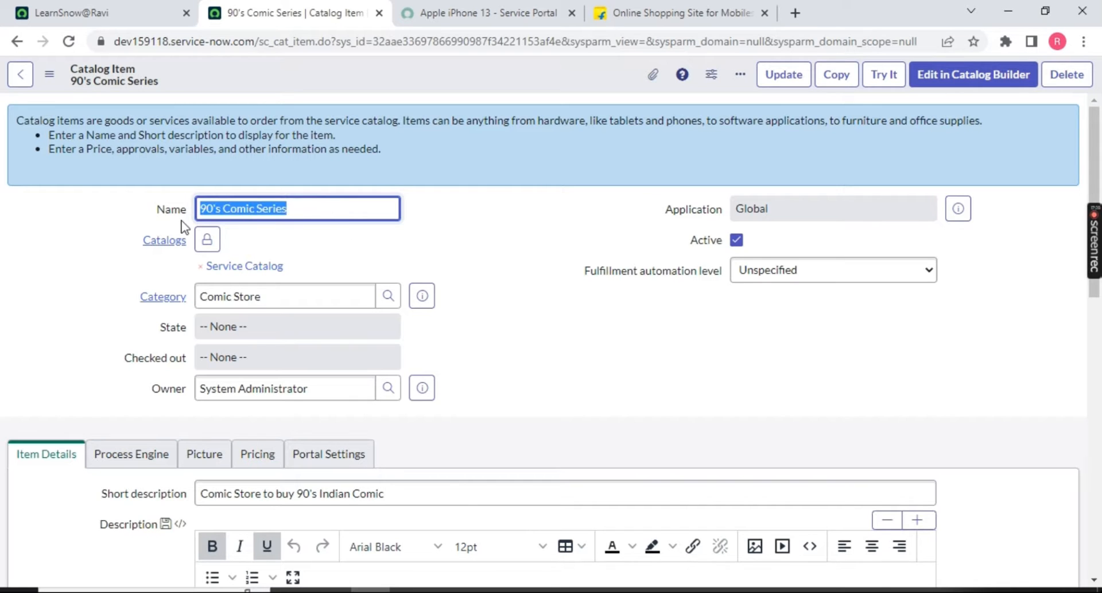
{"action": "left_click", "coordinate": [469, 14]}
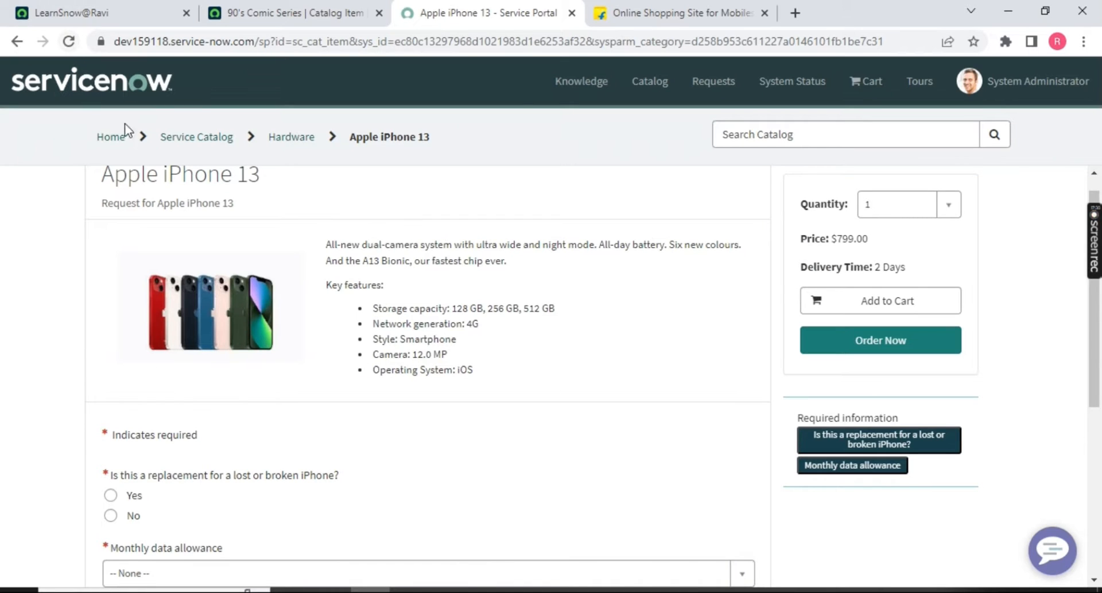
{"action": "left_click", "coordinate": [114, 139]}
{"action": "left_click", "coordinate": [68, 43]}
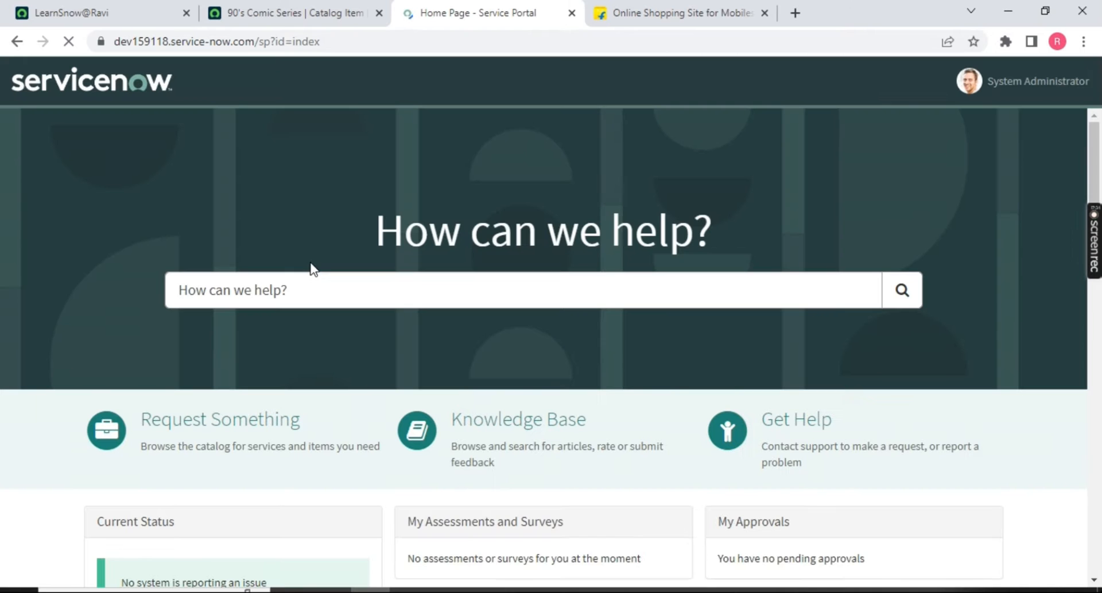
{"action": "left_click", "coordinate": [302, 297]}
{"action": "key", "text": "ctrl+v"}
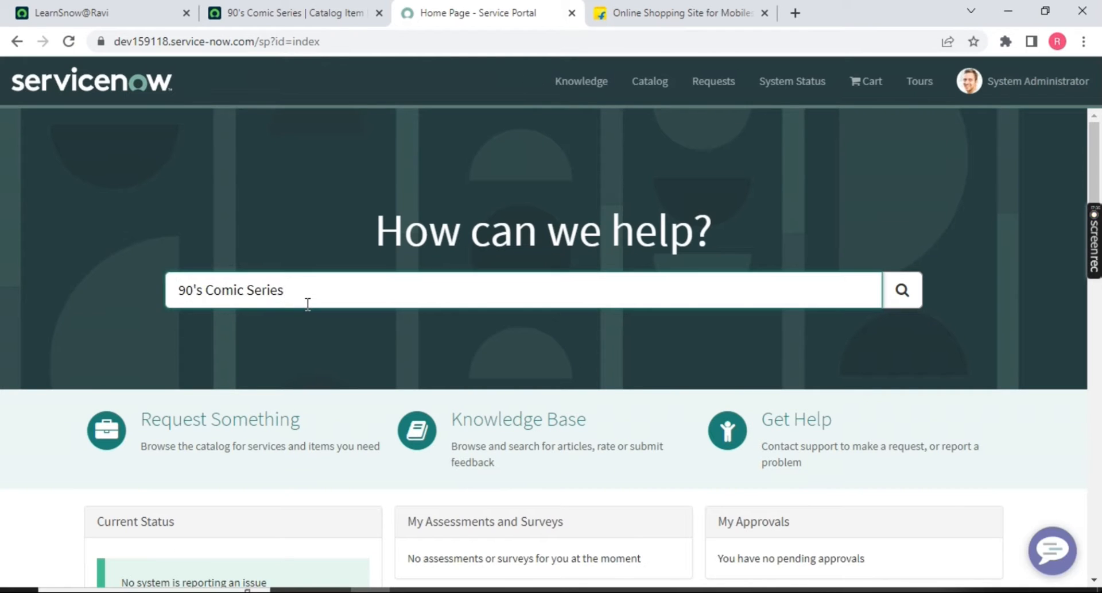
{"action": "key", "text": "Return"}
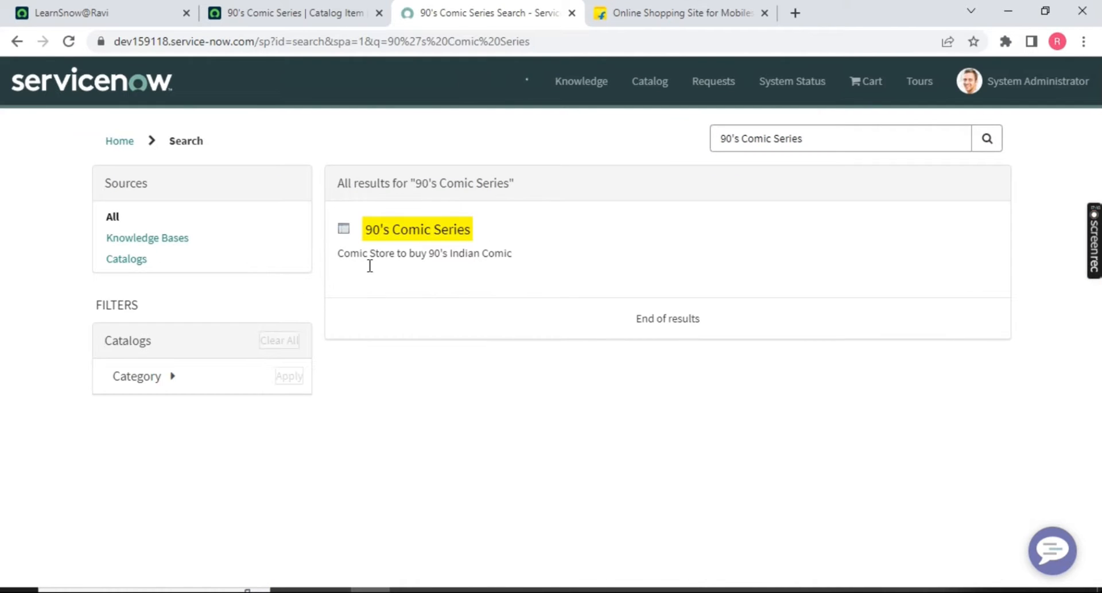
{"action": "left_click", "coordinate": [421, 229]}
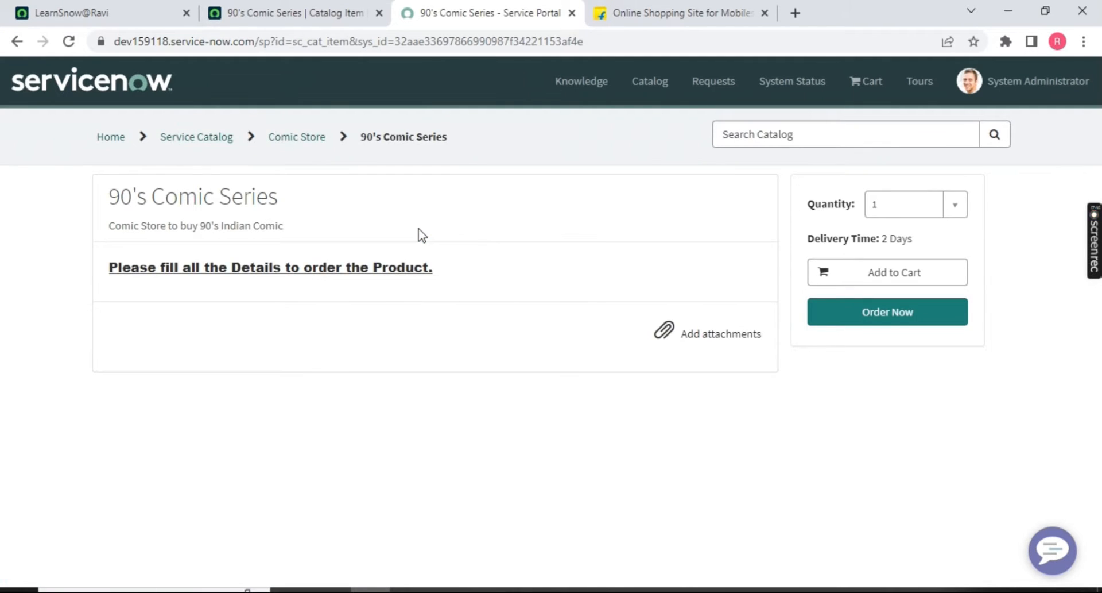
Highlight the item's name, short description and description on its portal page and examine the Quantity choices.
{"action": "left_click_drag", "start_coordinate": [111, 194], "coordinate": [283, 204]}
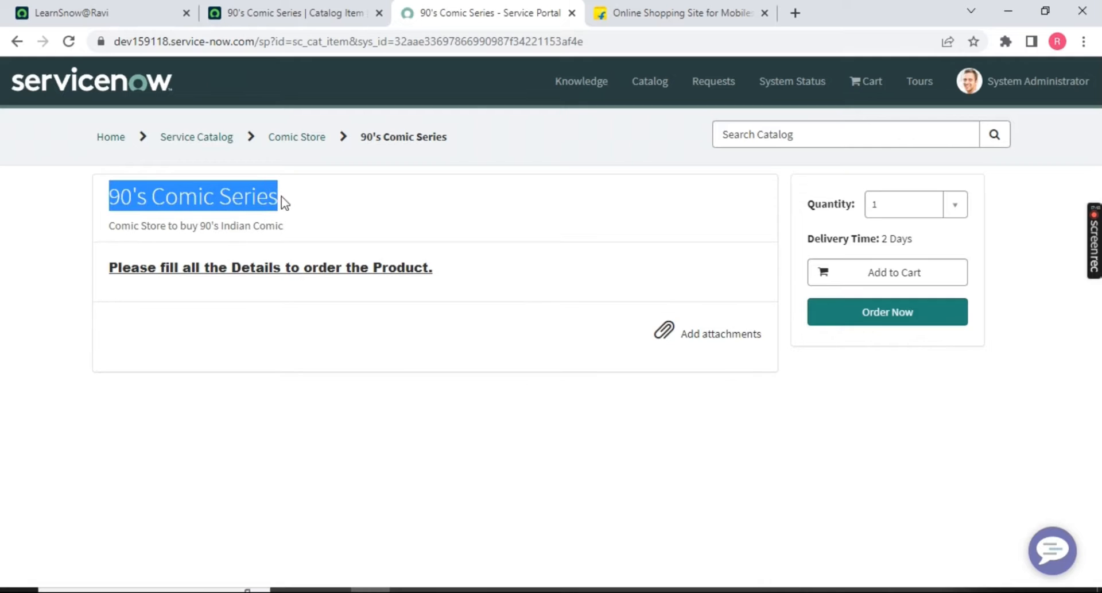
{"action": "left_click_drag", "start_coordinate": [109, 227], "coordinate": [284, 226]}
{"action": "left_click_drag", "start_coordinate": [432, 266], "coordinate": [105, 266]}
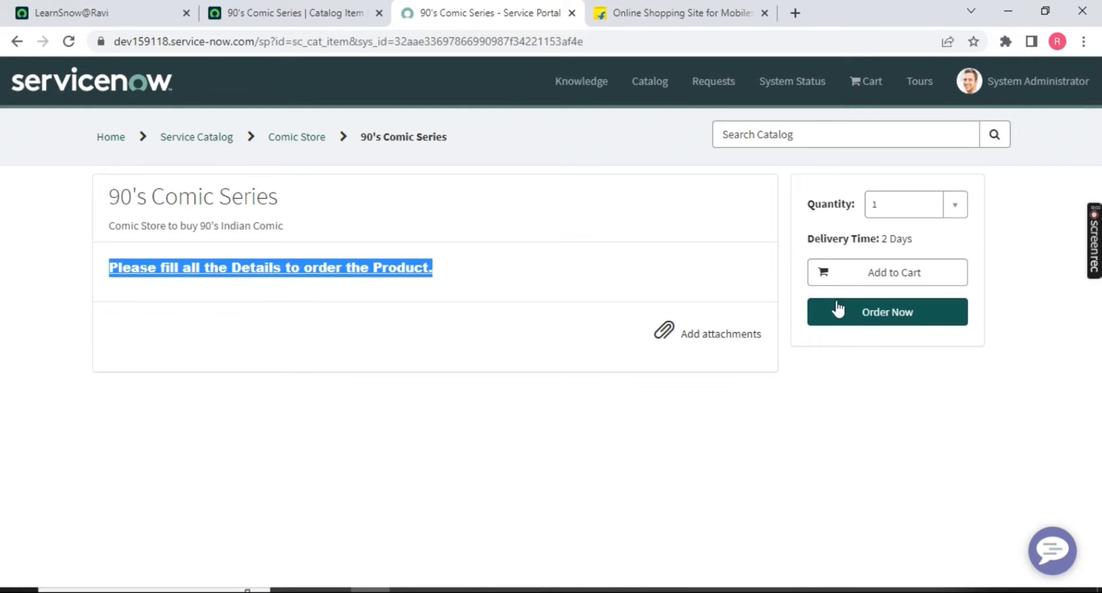
{"action": "left_click", "coordinate": [955, 205]}
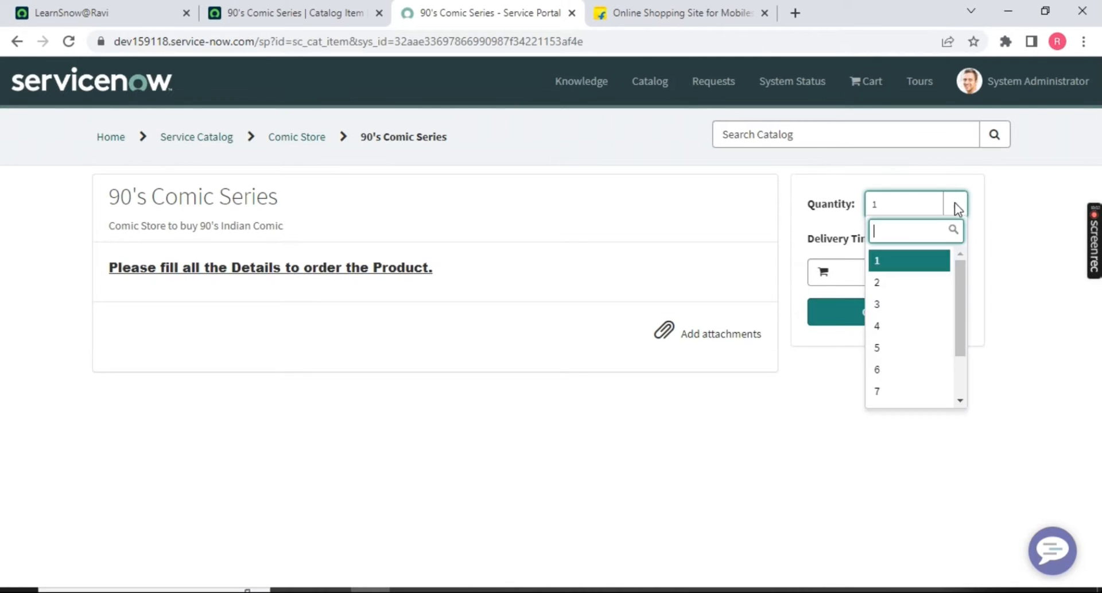
{"action": "left_click", "coordinate": [955, 205]}
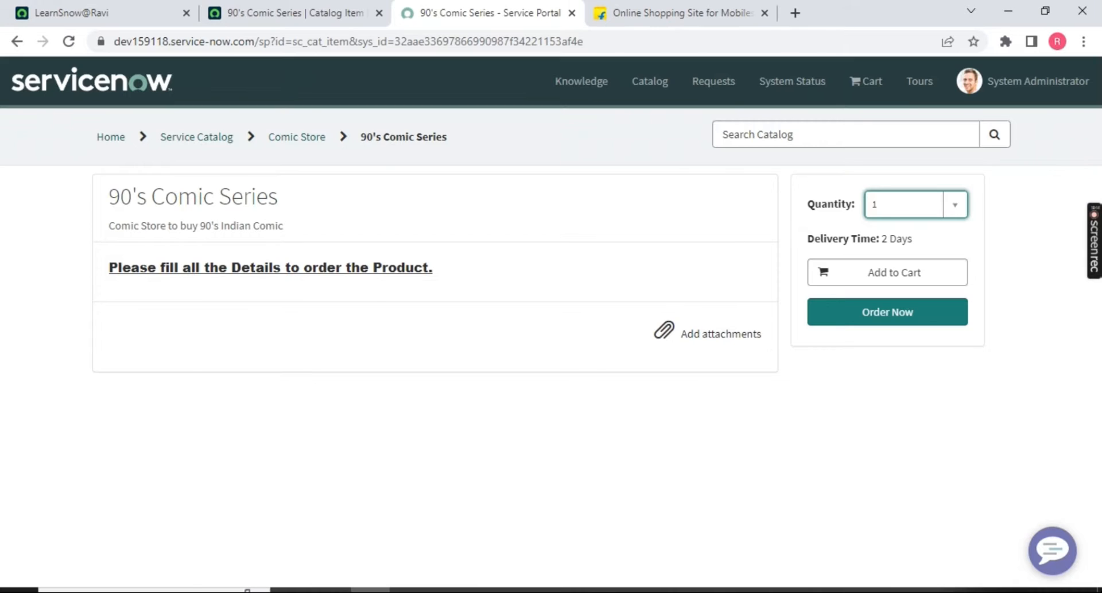
Return to the catalog item form, review the Short description and Description fields, and place the cursor in the Meta field.
{"action": "key", "text": "ctrl+shift+Tab"}
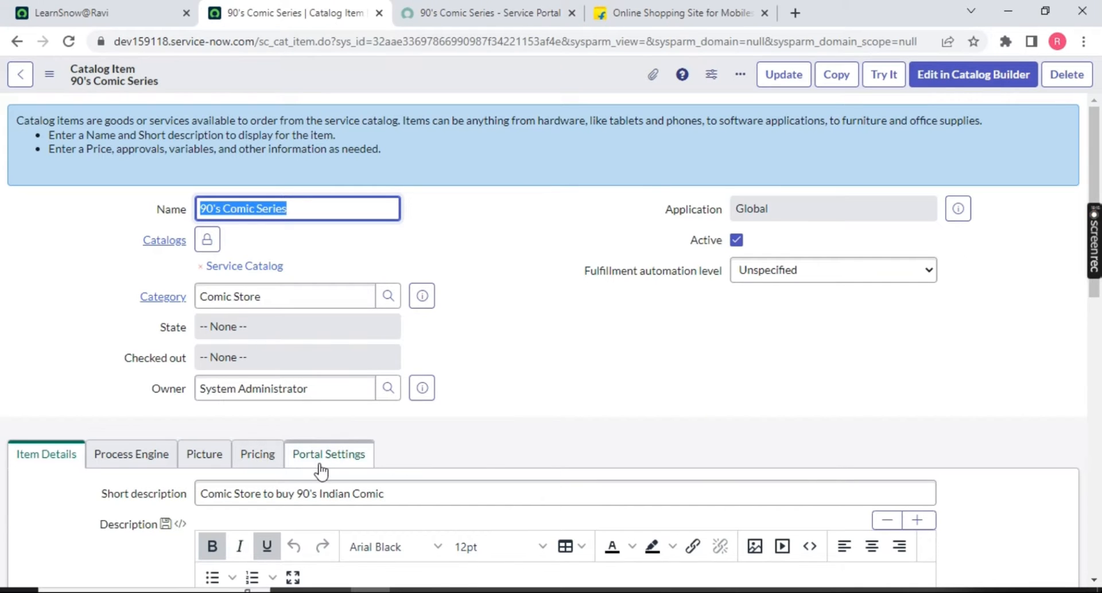
{"action": "scroll", "coordinate": [517, 215], "scroll_direction": "down", "scroll_amount": 7}
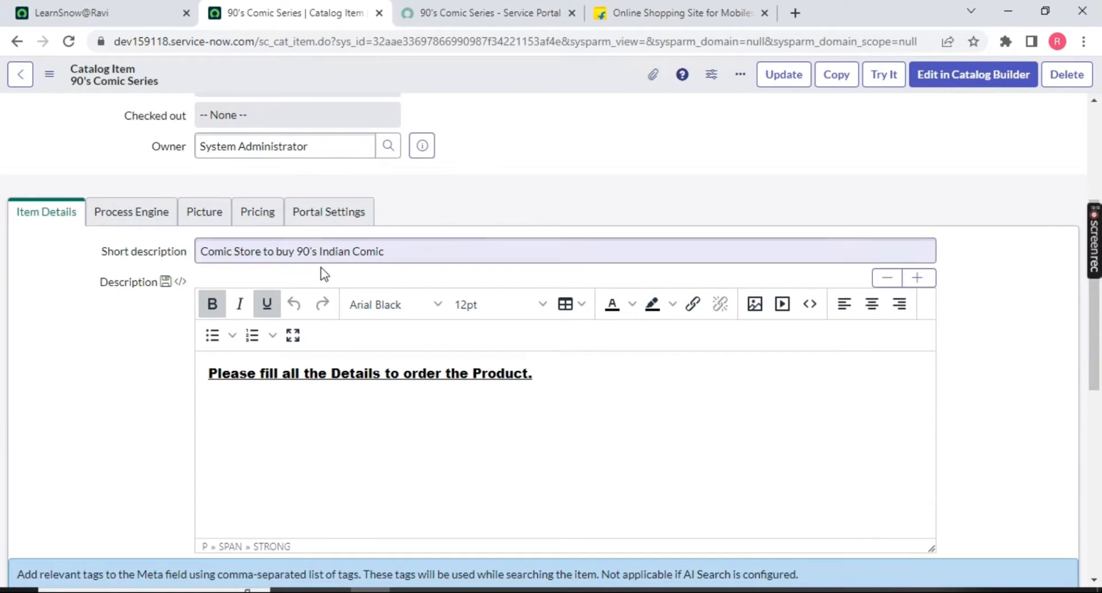
{"action": "scroll", "coordinate": [103, 370], "scroll_direction": "up", "scroll_amount": 4}
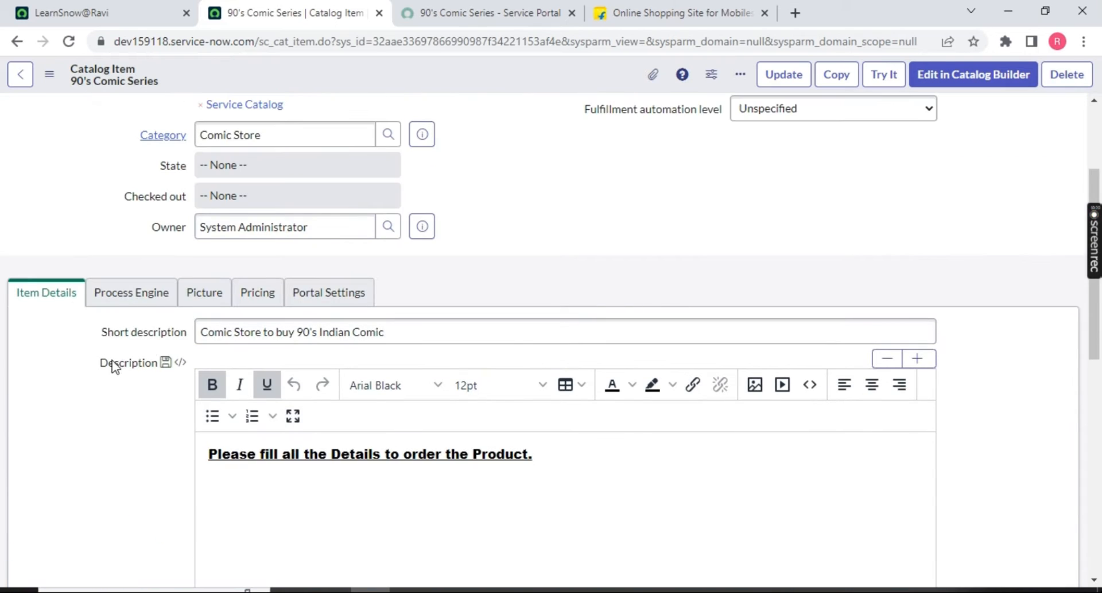
{"action": "scroll", "coordinate": [143, 364], "scroll_direction": "down", "scroll_amount": 6}
{"action": "left_click", "coordinate": [217, 297]}
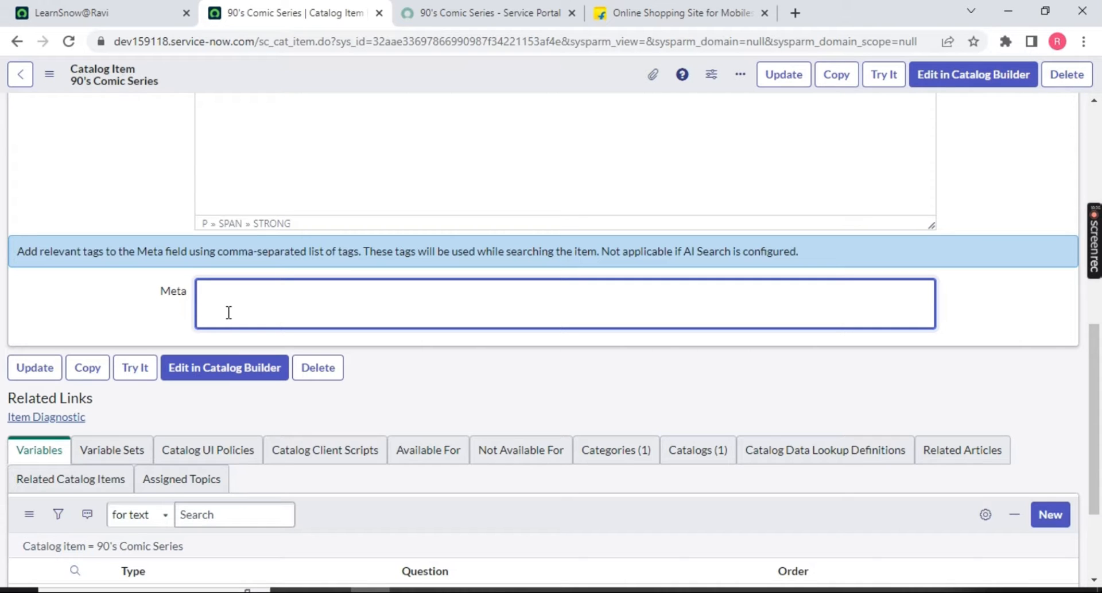
Search Google in a new browser tab for "learn servicenow" plus the channel owner's first name.
{"action": "left_click", "coordinate": [796, 14]}
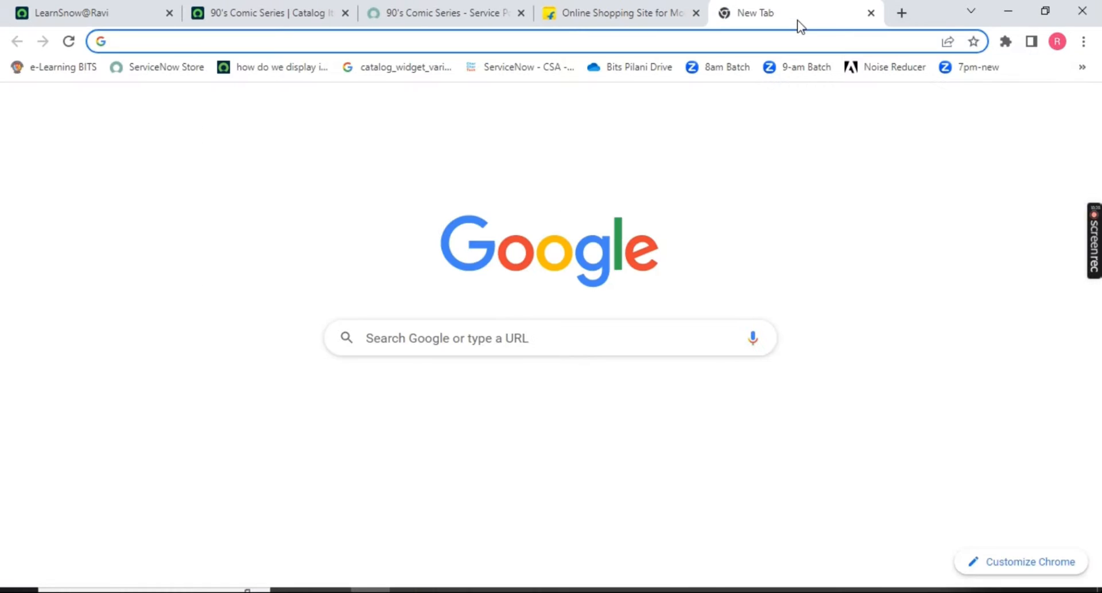
{"action": "type", "text": "learn se"}
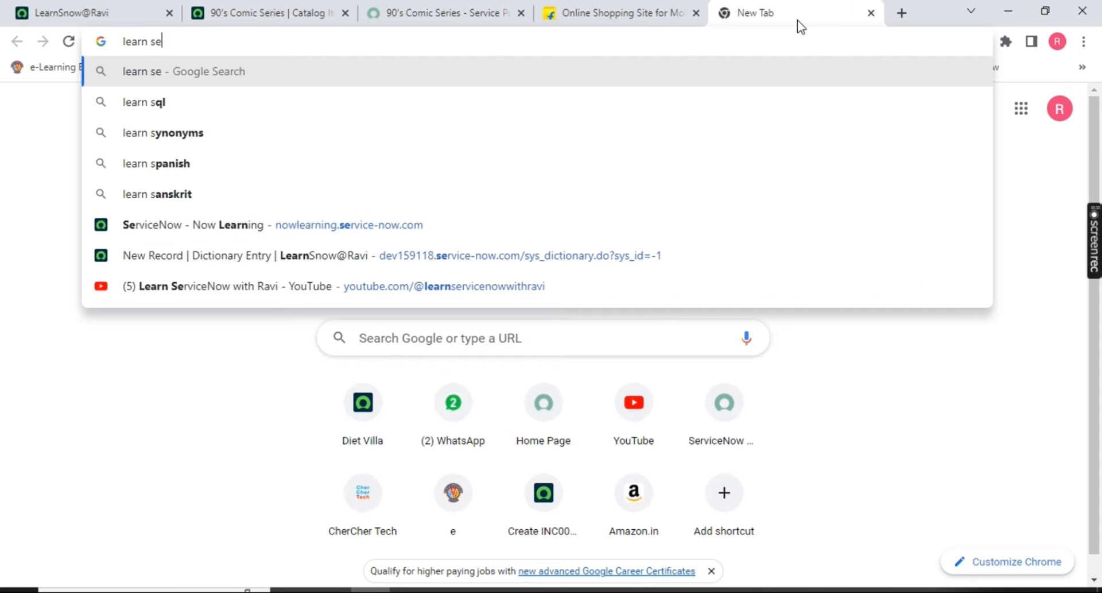
{"action": "type", "text": "rvice r"}
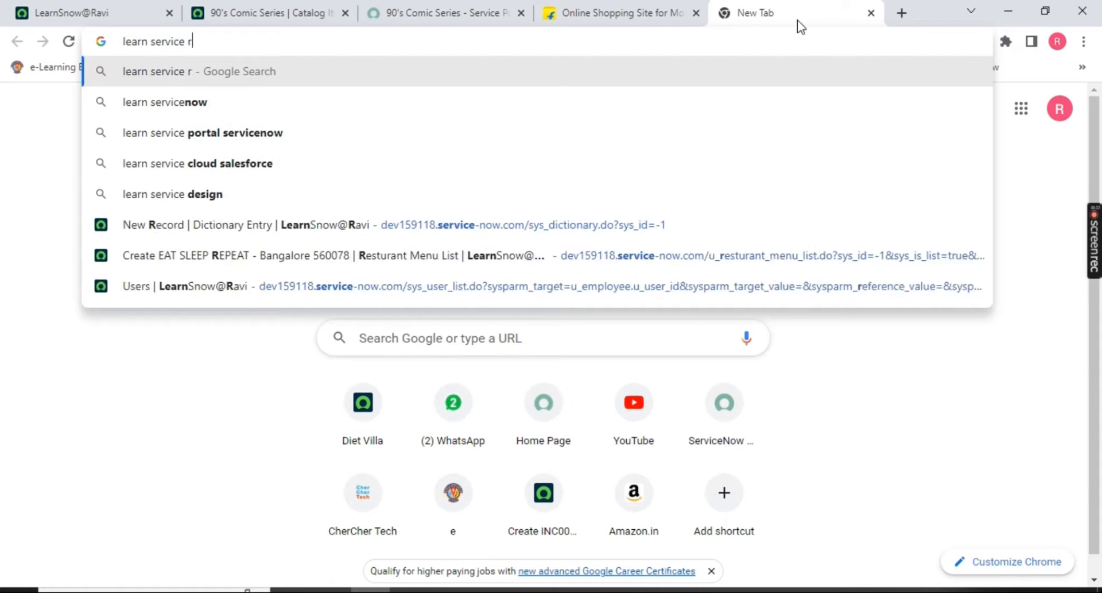
{"action": "type", "text": "av"}
{"action": "key", "text": "BackSpace"}
{"action": "key", "text": "BackSpace"}
{"action": "key", "text": "BackSpace"}
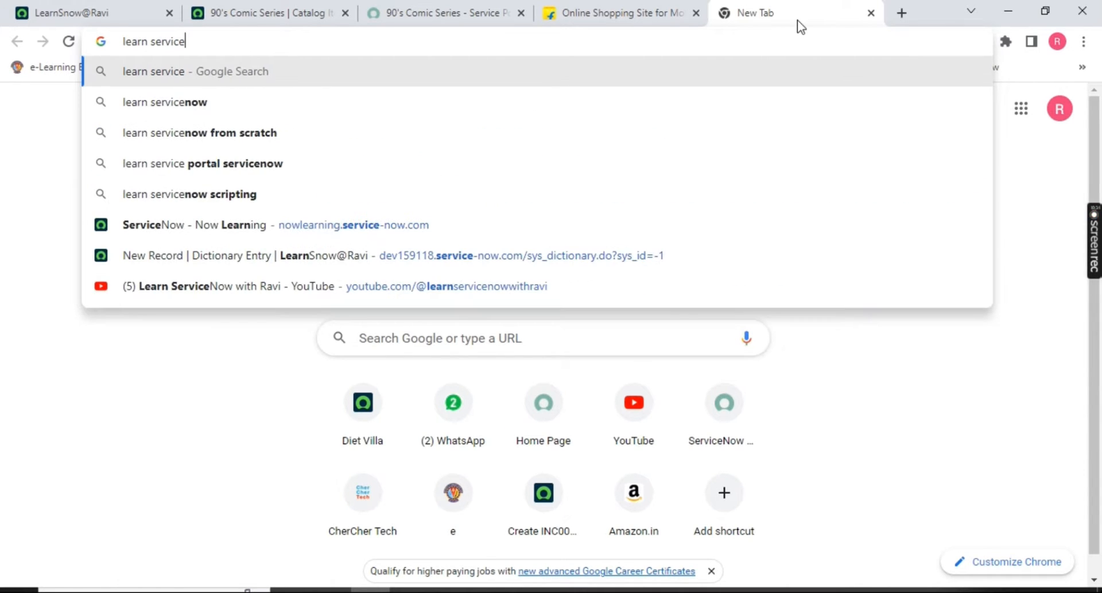
{"action": "type", "text": "now rab"}
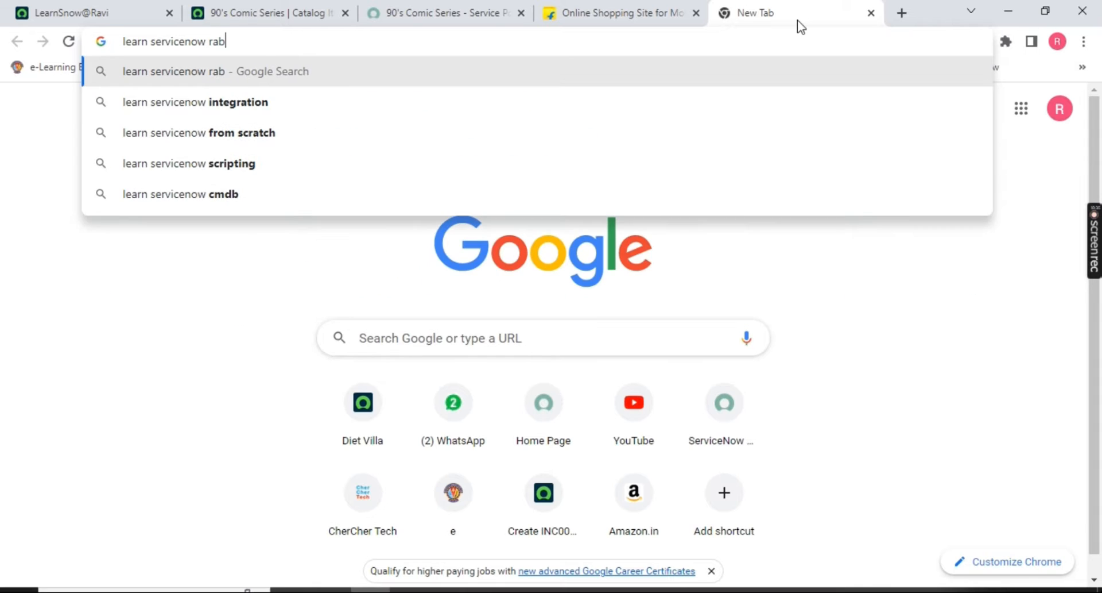
{"action": "key", "text": "BackSpace"}
{"action": "type", "text": "vi"}
{"action": "key", "text": "Return"}
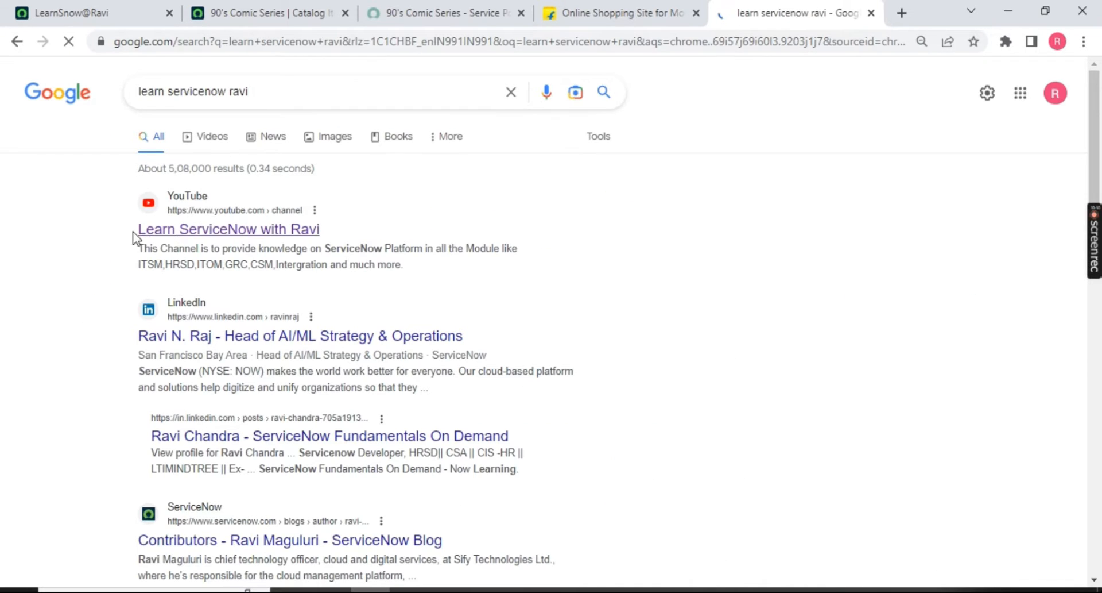
Highlight the YouTube channel's title in the search results, look through the other results, and highlight the search terms.
{"action": "left_click_drag", "start_coordinate": [133, 231], "coordinate": [347, 233]}
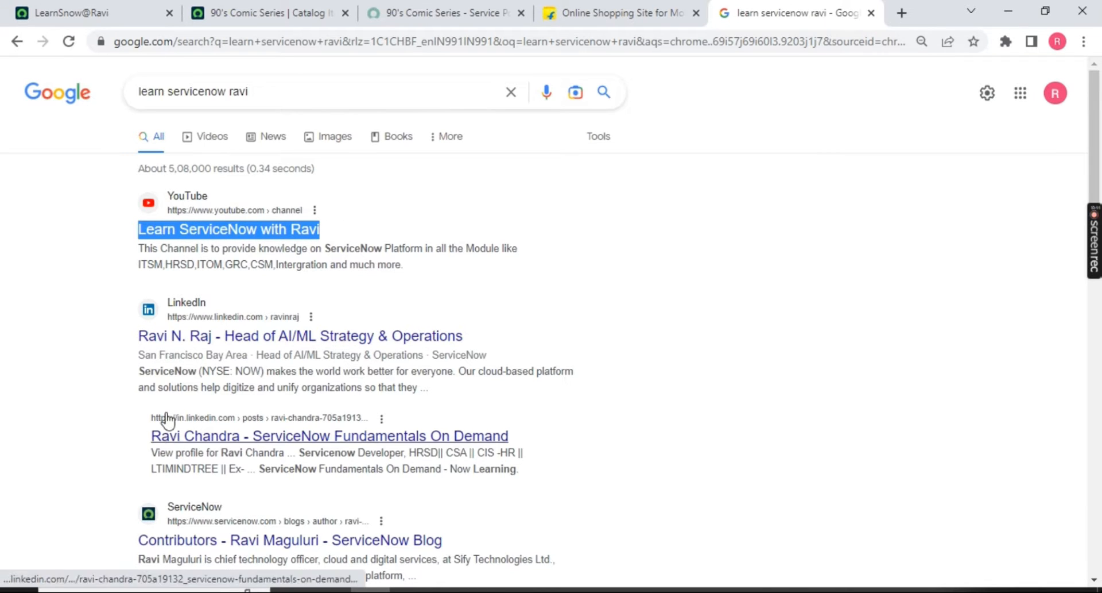
{"action": "scroll", "coordinate": [177, 388], "scroll_direction": "down", "scroll_amount": 1}
{"action": "scroll", "coordinate": [177, 388], "scroll_direction": "down", "scroll_amount": 1}
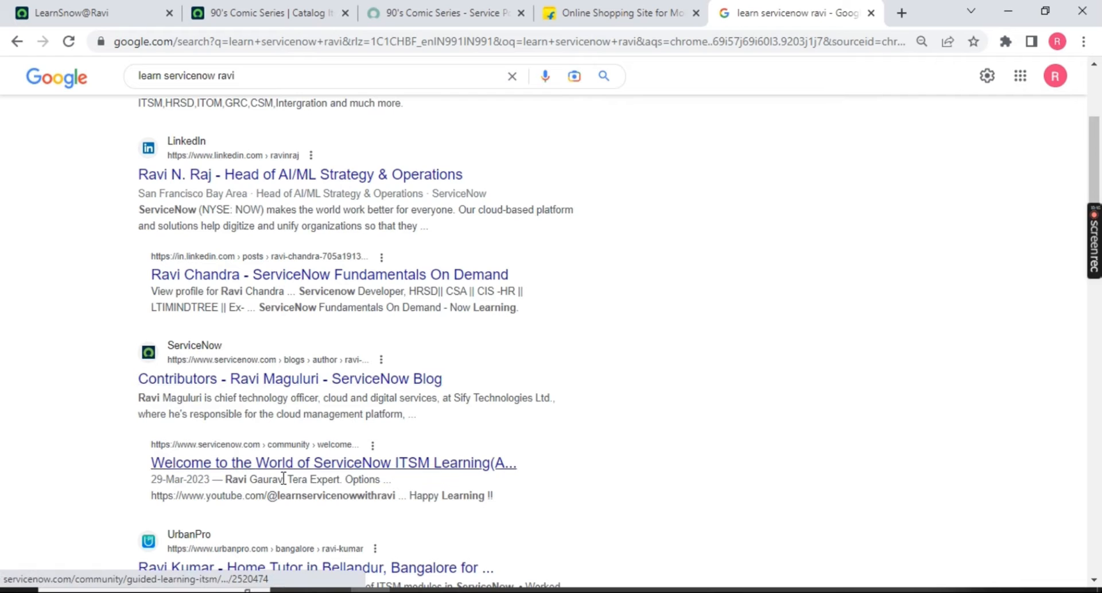
{"action": "scroll", "coordinate": [273, 204], "scroll_direction": "up", "scroll_amount": 3}
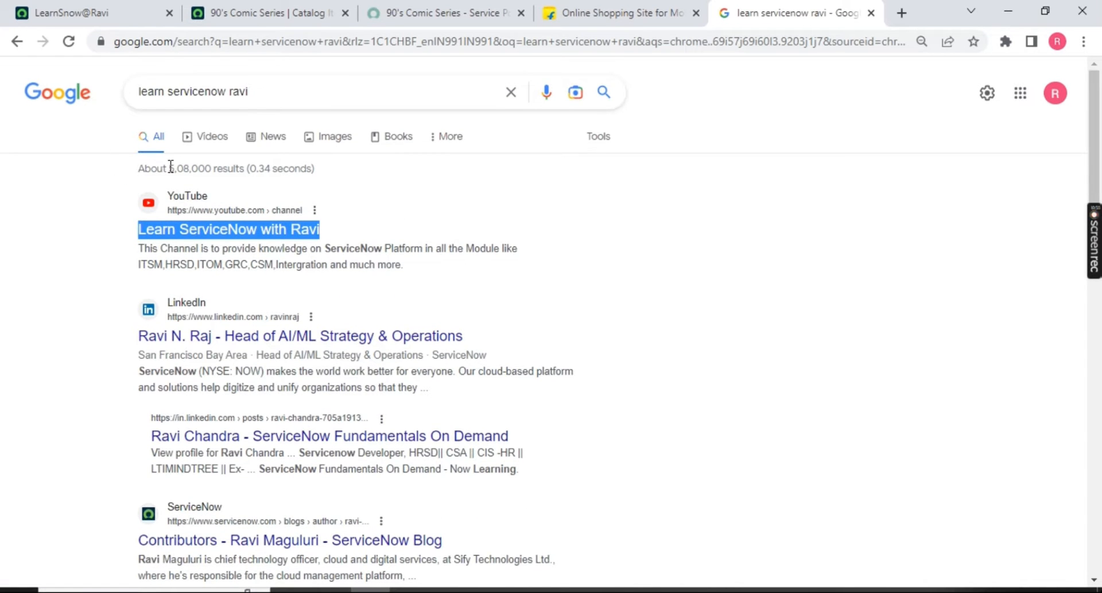
{"action": "left_click_drag", "start_coordinate": [251, 92], "coordinate": [139, 91]}
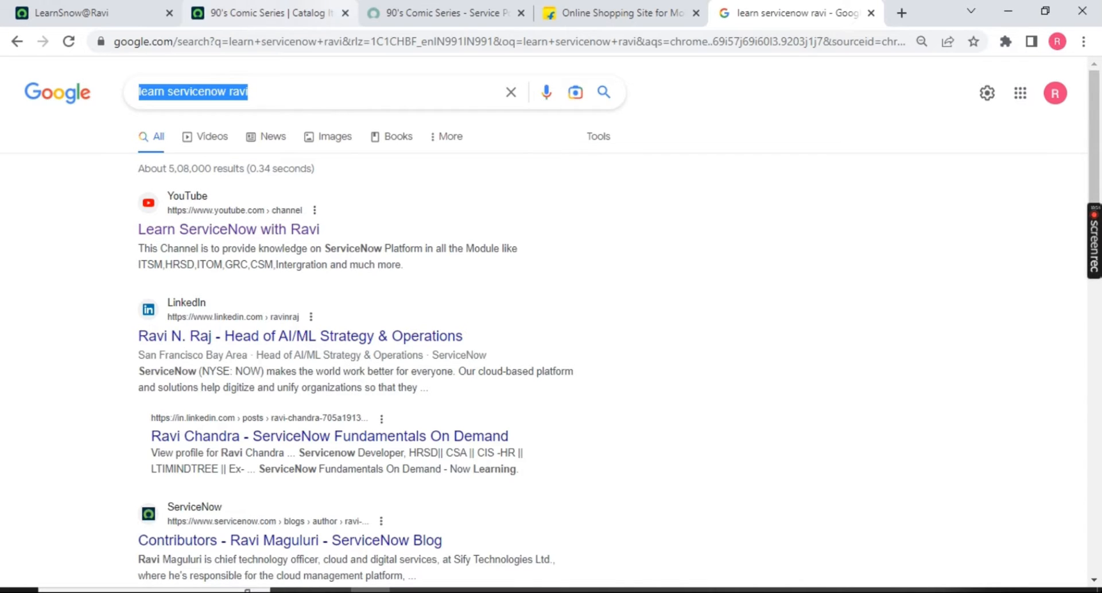
Return to the catalog item form and enter the tags comic,90's,Indian,all age in the Meta field.
{"action": "left_click", "coordinate": [308, 11]}
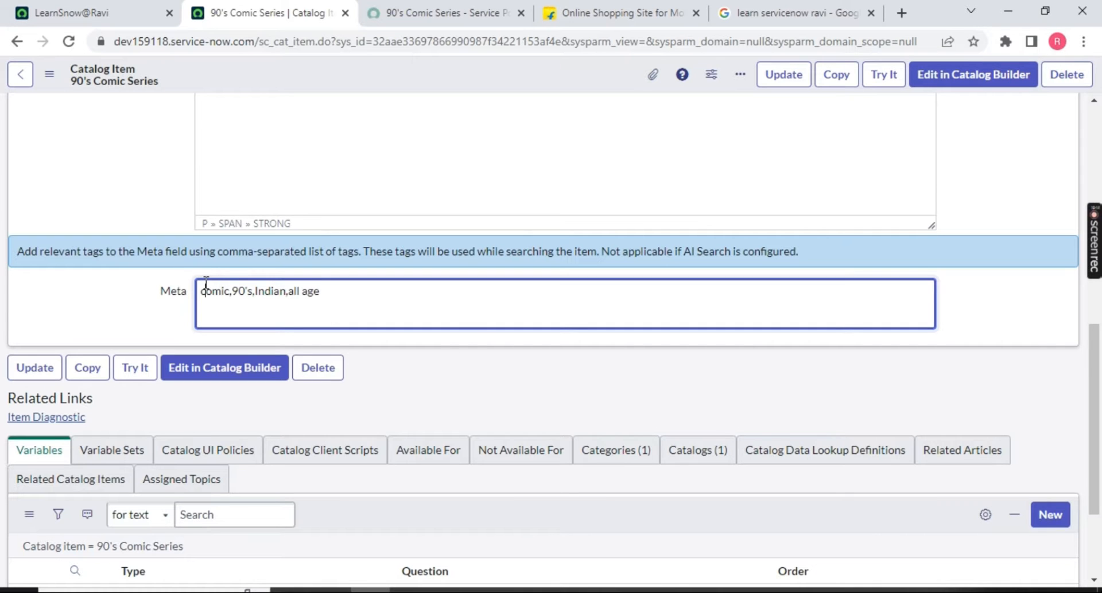
Save the 90's Comic Series catalog item and copy the tag comic from the Meta field.
{"action": "right_click", "coordinate": [371, 80]}
{"action": "left_click", "coordinate": [379, 89]}
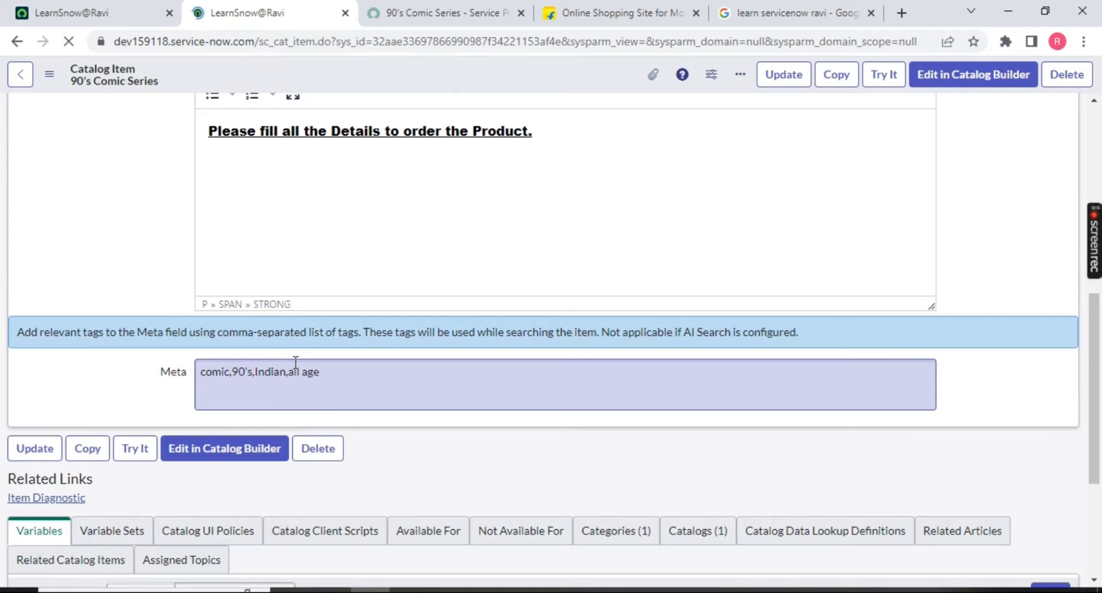
{"action": "scroll", "coordinate": [295, 363], "scroll_direction": "down", "scroll_amount": 4}
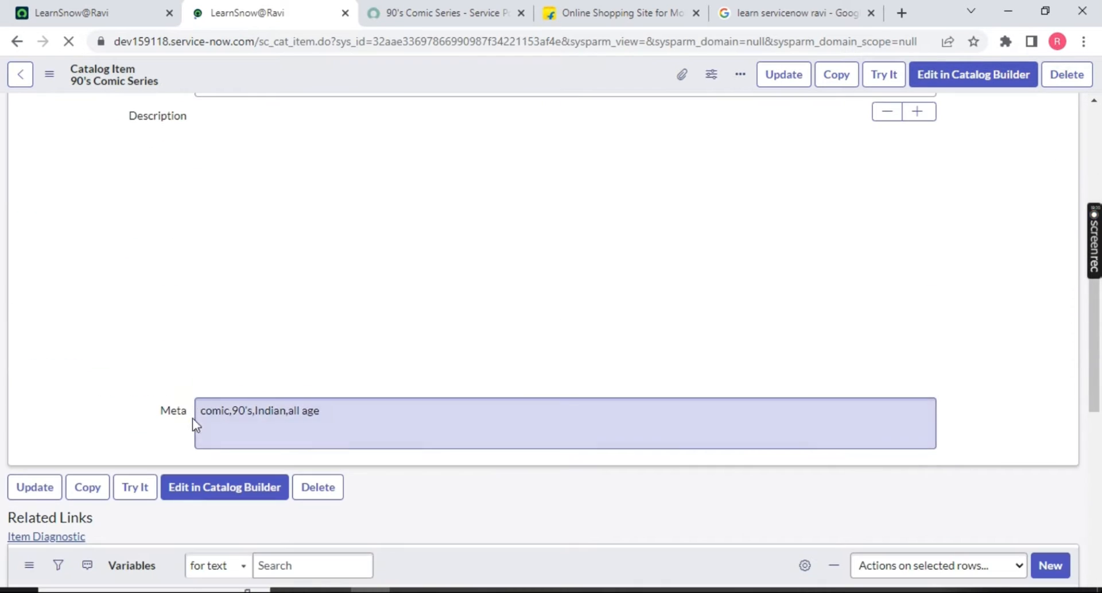
{"action": "left_click", "coordinate": [213, 412]}
{"action": "double_click", "coordinate": [213, 412]}
{"action": "key", "text": "ctrl+c"}
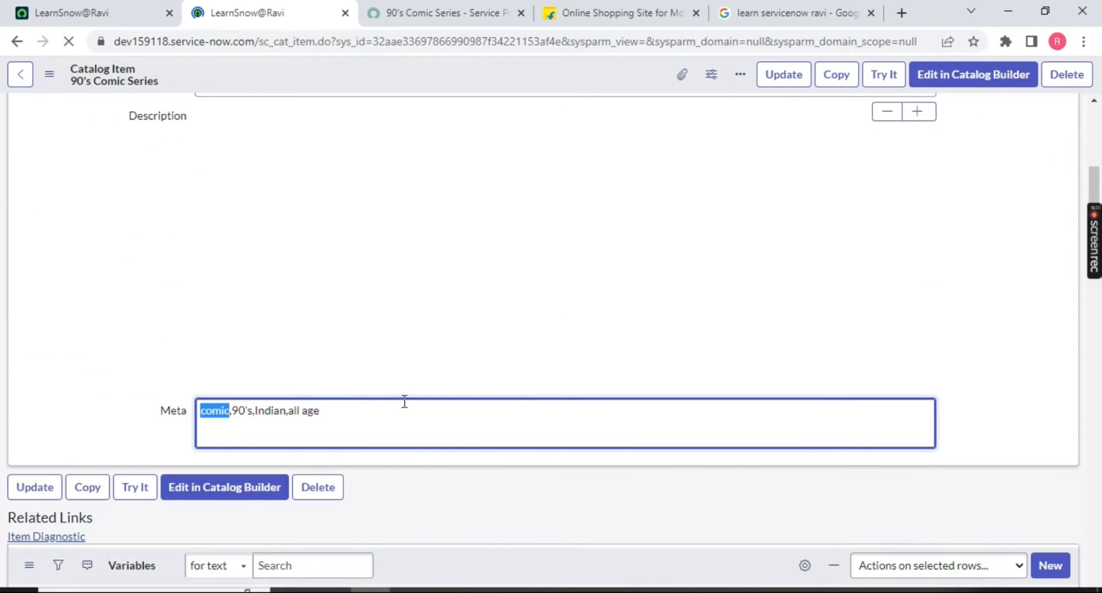
Switch to Service Portal and search for the copied tag comic.
{"action": "left_click", "coordinate": [436, 12]}
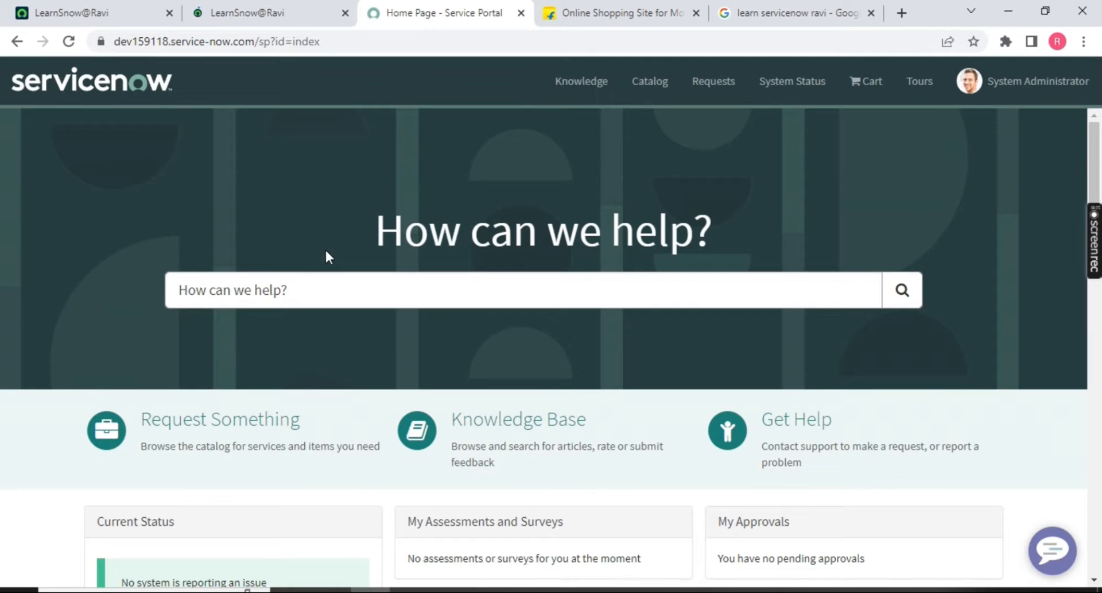
{"action": "left_click", "coordinate": [307, 287]}
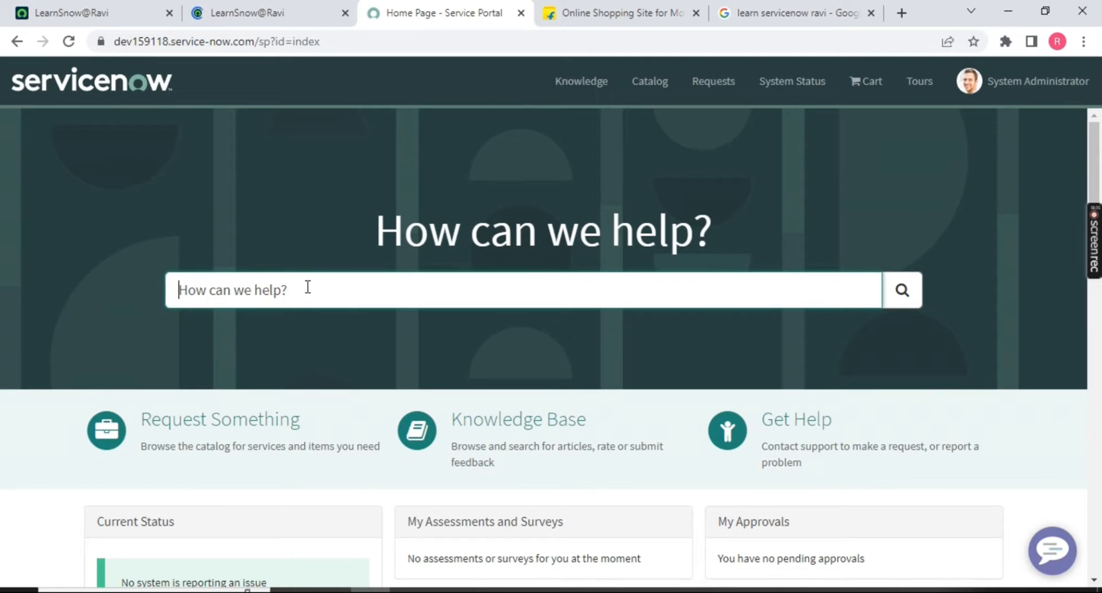
{"action": "key", "text": "ctrl+v"}
{"action": "key", "text": "Return"}
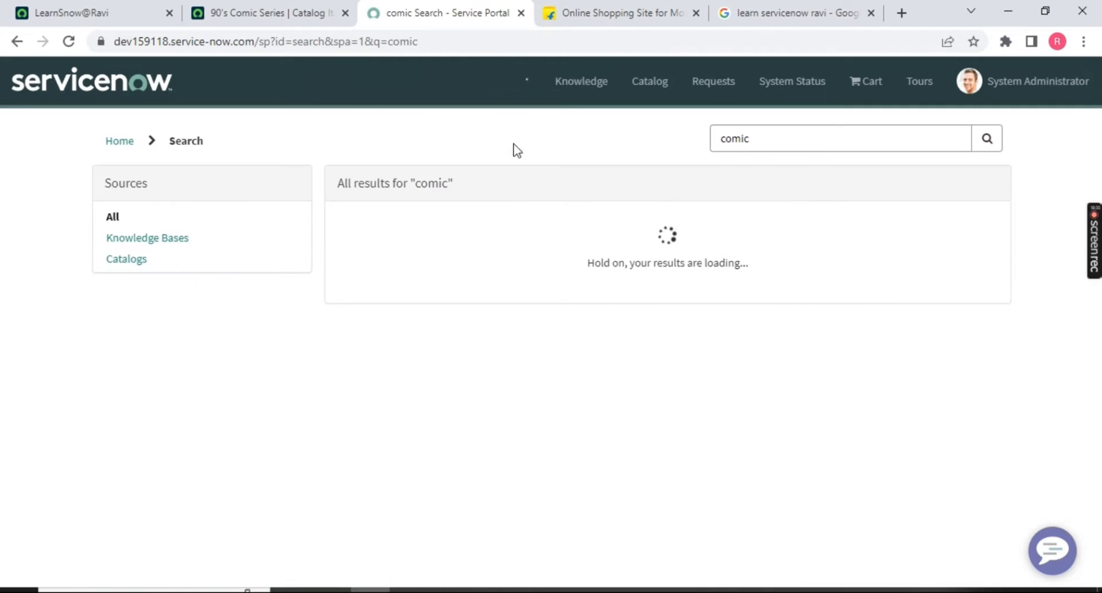
Search the portal for 90's and for 90, dismissing the message after each search.
{"action": "left_click_drag", "start_coordinate": [803, 150], "coordinate": [672, 150]}
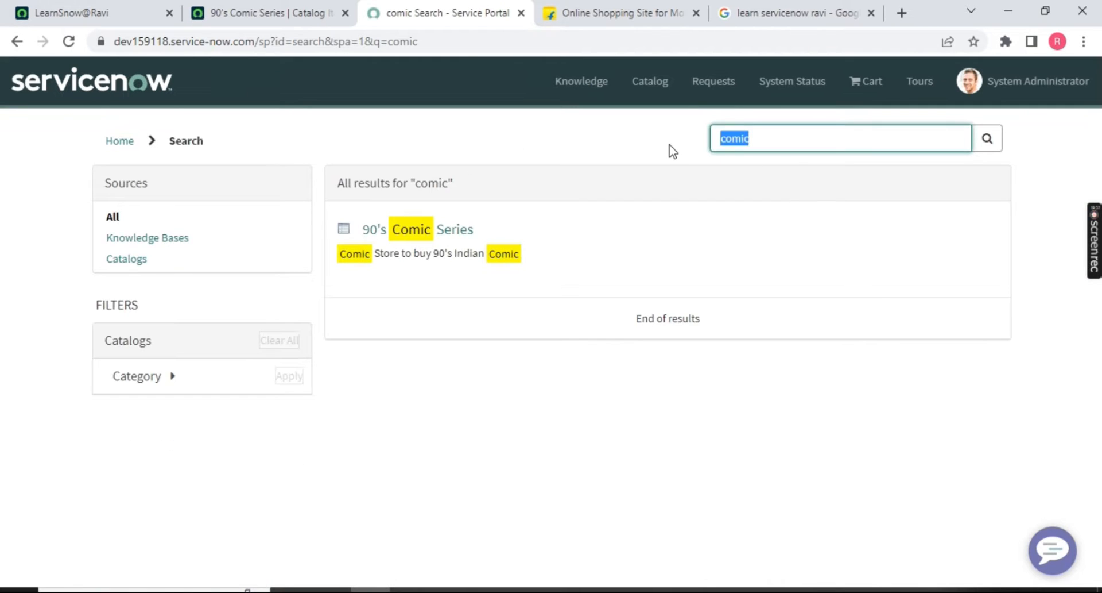
{"action": "type", "text": "90's"}
{"action": "key", "text": "Return"}
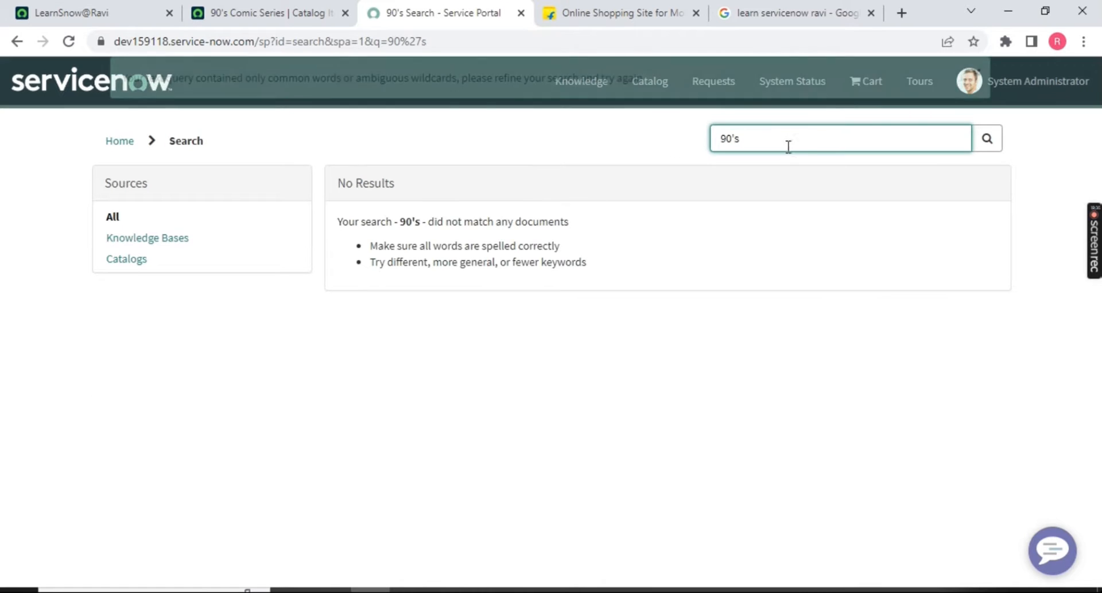
{"action": "left_click", "coordinate": [968, 73]}
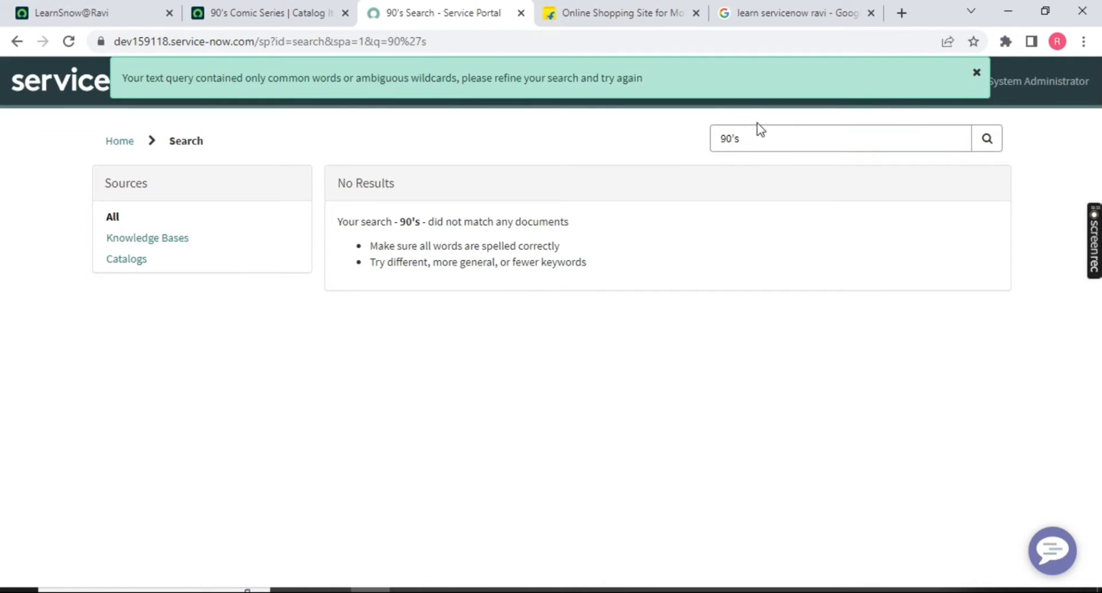
{"action": "left_click", "coordinate": [763, 138]}
{"action": "key", "text": "BackSpace"}
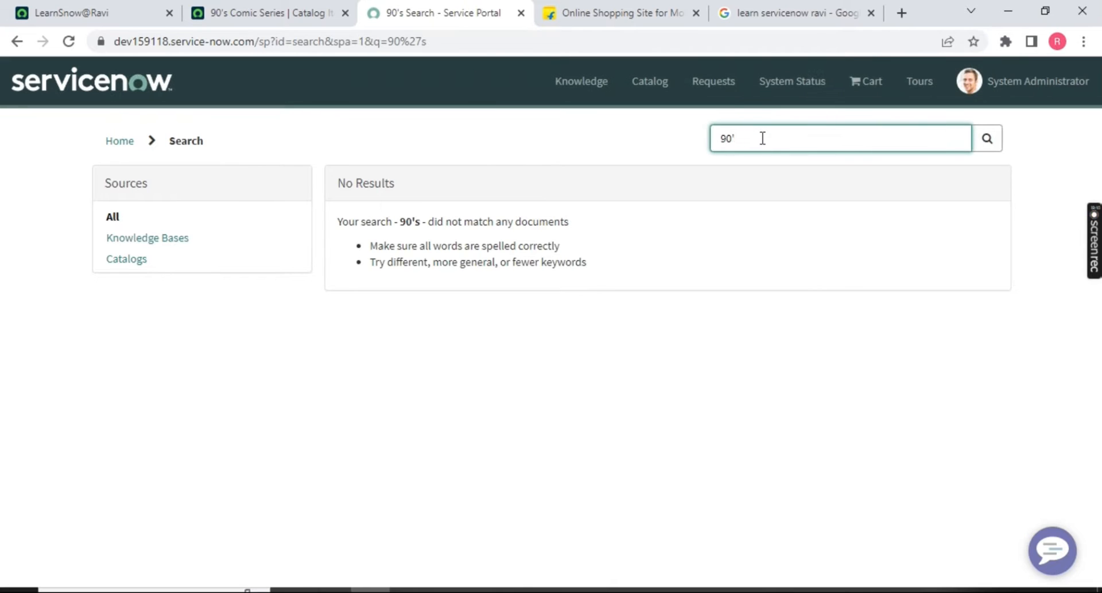
{"action": "key", "text": "Return"}
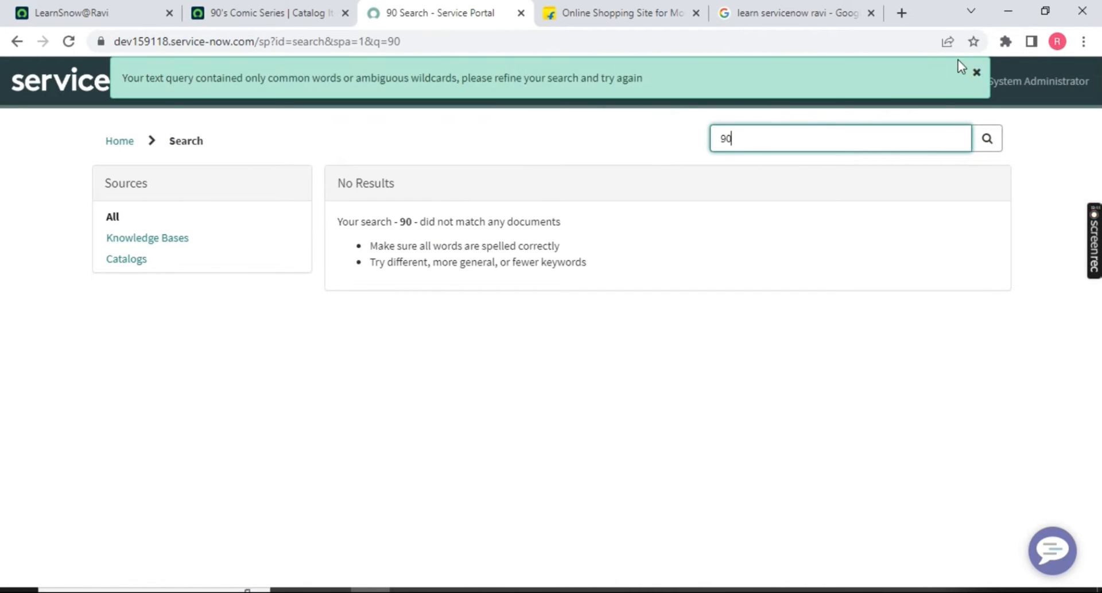
{"action": "left_click", "coordinate": [977, 73]}
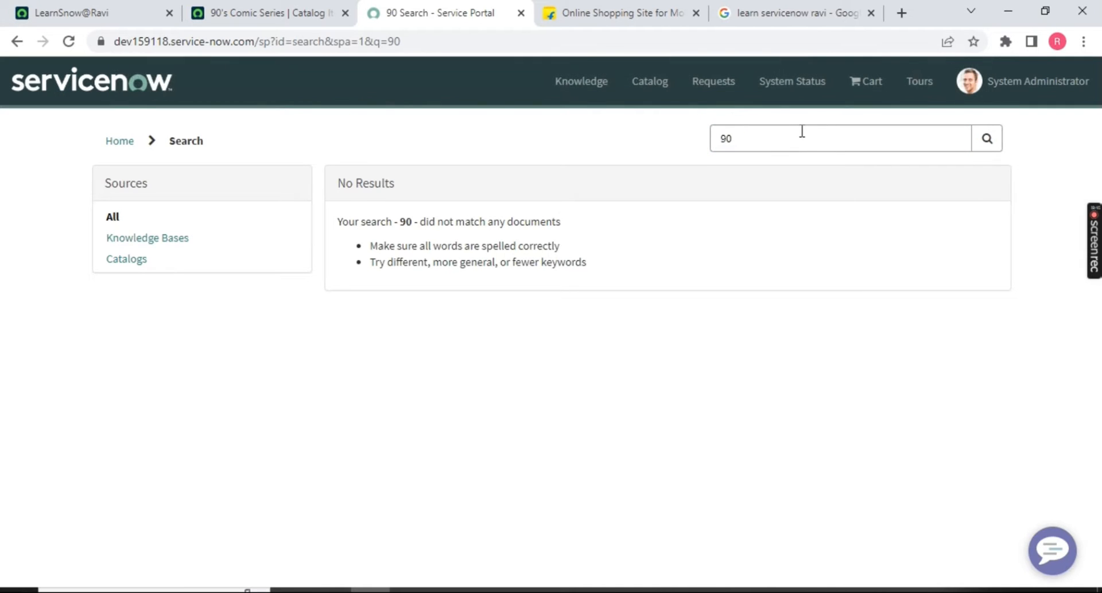
Return to the catalog item form, change the 90's tag in the Meta field to 90s, and save the record.
{"action": "left_click", "coordinate": [259, 13]}
{"action": "scroll", "coordinate": [240, 236], "scroll_direction": "down", "scroll_amount": 5}
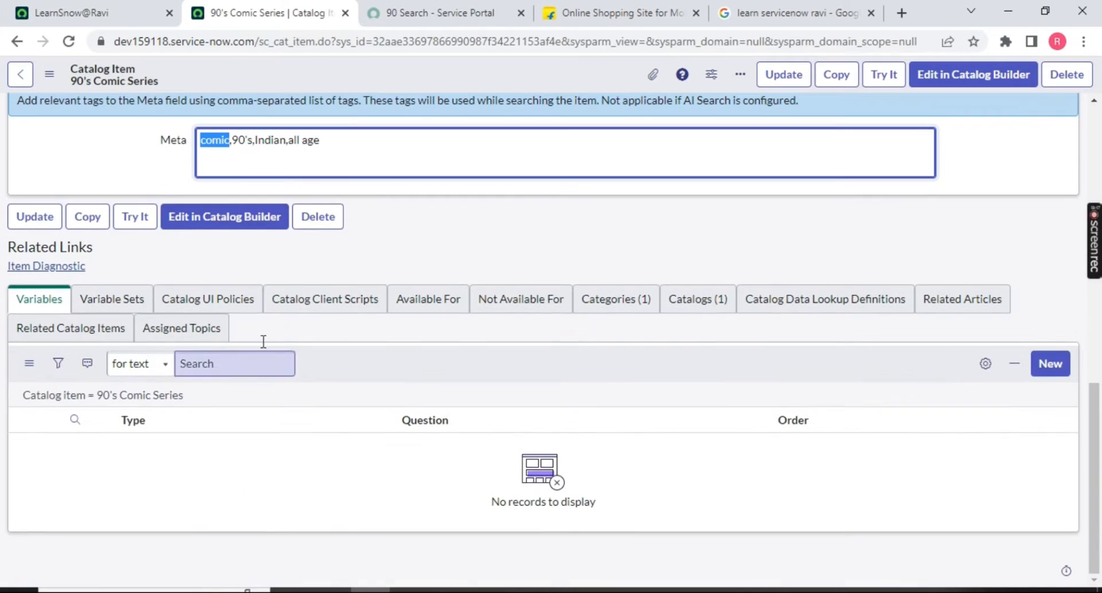
{"action": "left_click", "coordinate": [248, 139]}
{"action": "key", "text": "BackSpace"}
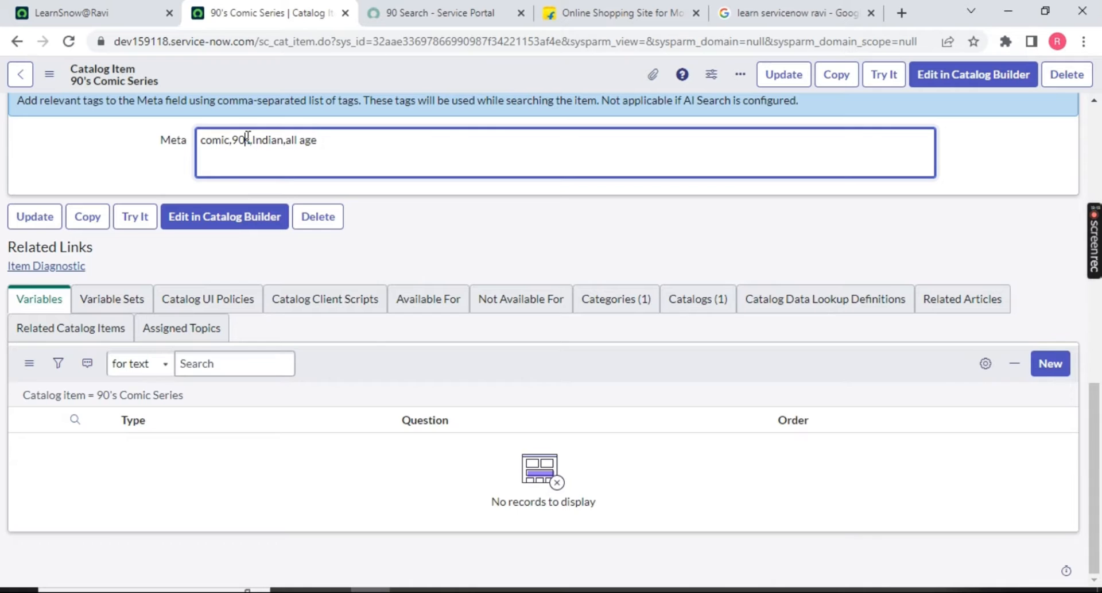
{"action": "right_click", "coordinate": [427, 75]}
{"action": "left_click", "coordinate": [473, 79]}
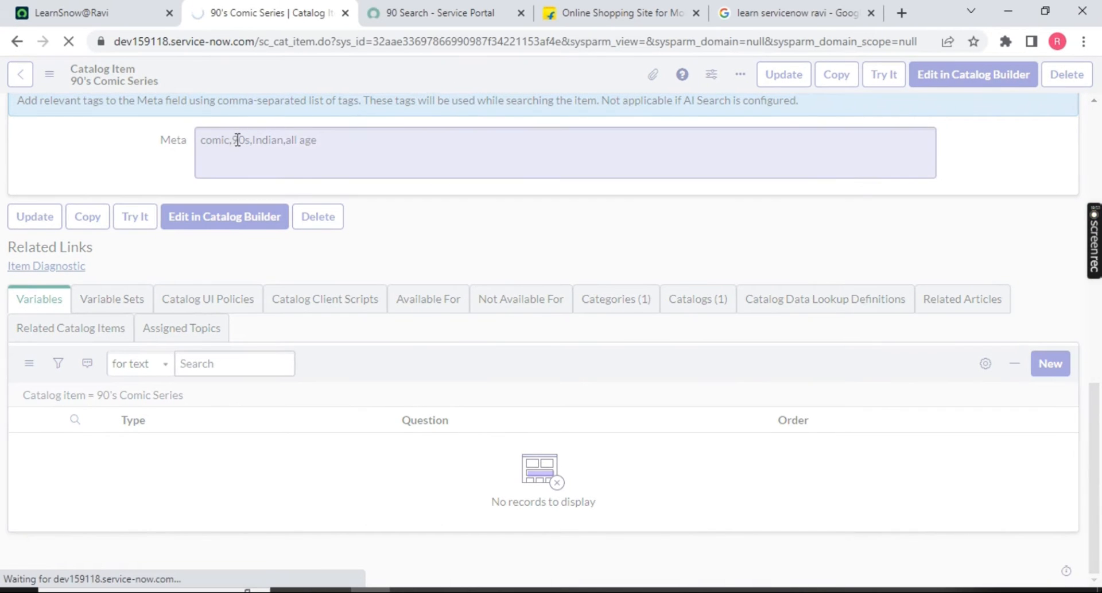
{"action": "double_click", "coordinate": [238, 139]}
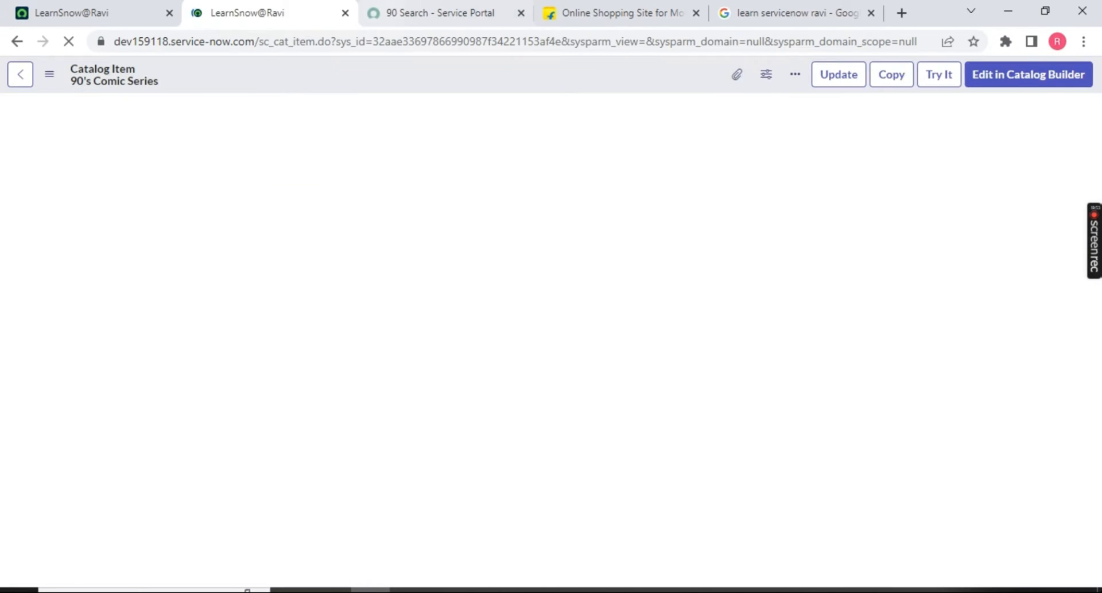
Return to Service Portal, enter comic as the search term, and reload the portal page, dismissing the message.
{"action": "left_click", "coordinate": [429, 11]}
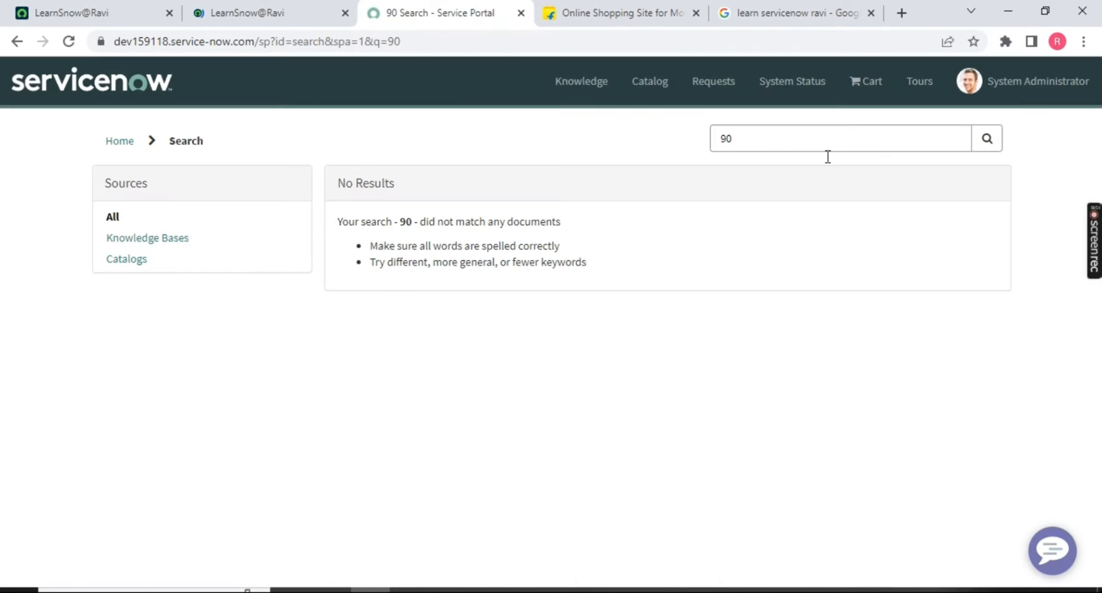
{"action": "double_click", "coordinate": [713, 148]}
{"action": "type", "text": "comic"}
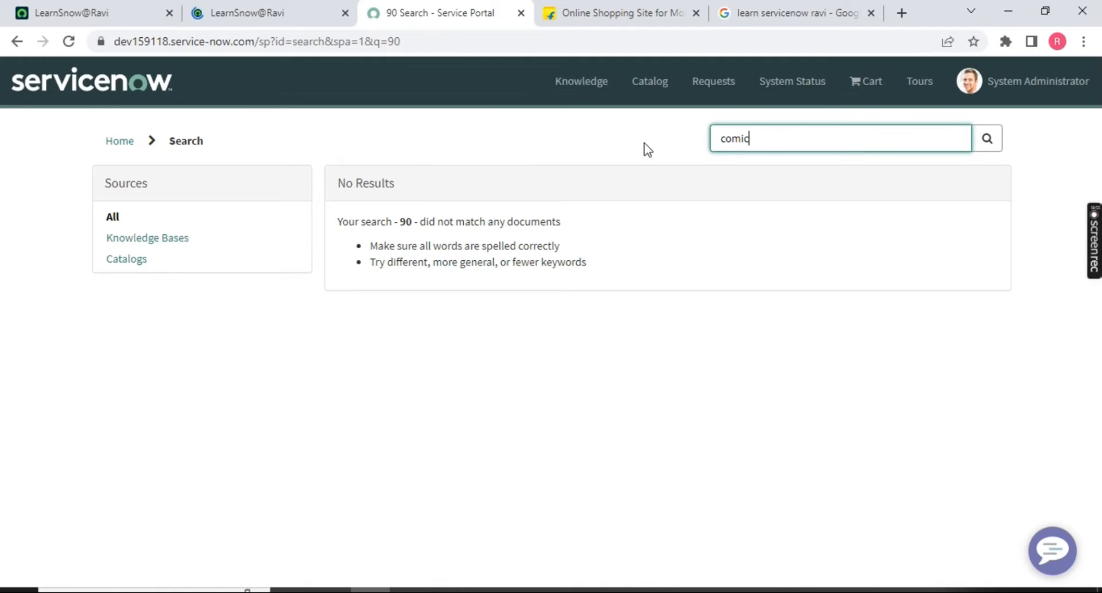
{"action": "left_click", "coordinate": [67, 43]}
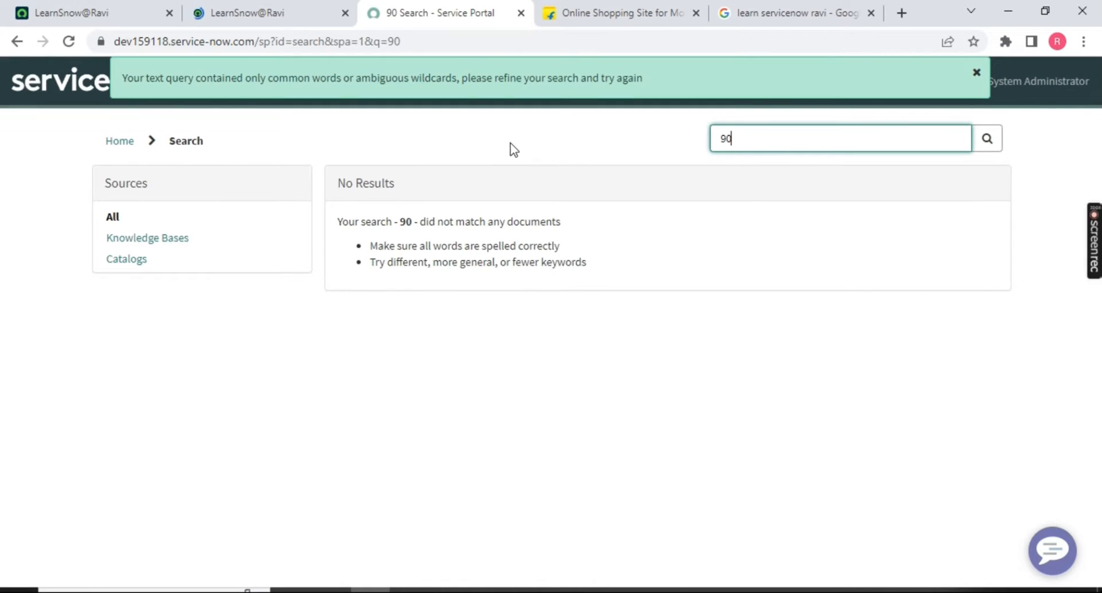
{"action": "left_click", "coordinate": [976, 74]}
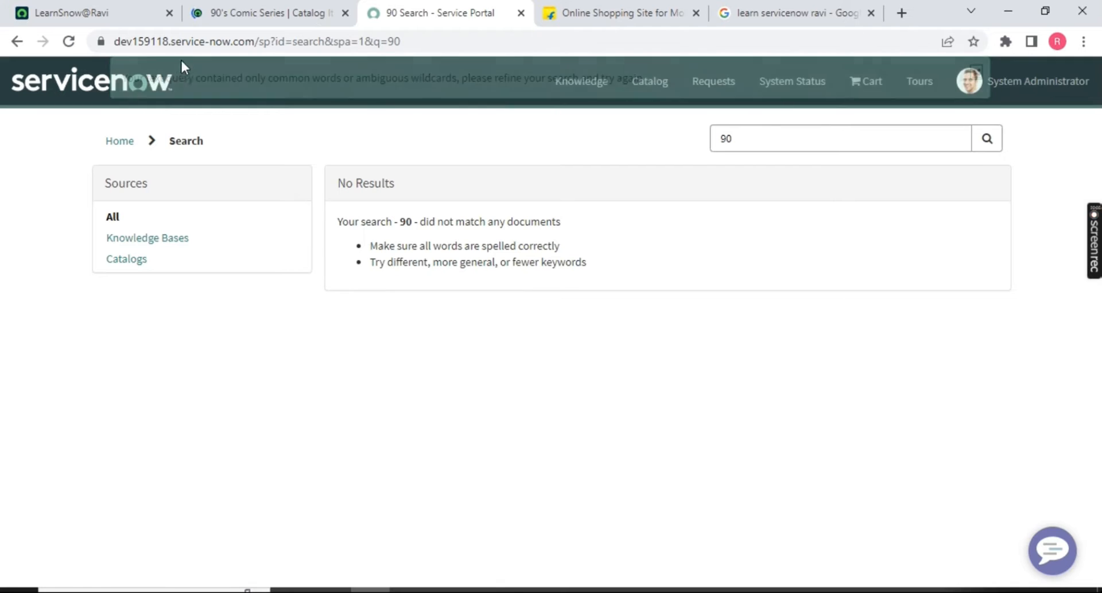
{"action": "left_click", "coordinate": [70, 42]}
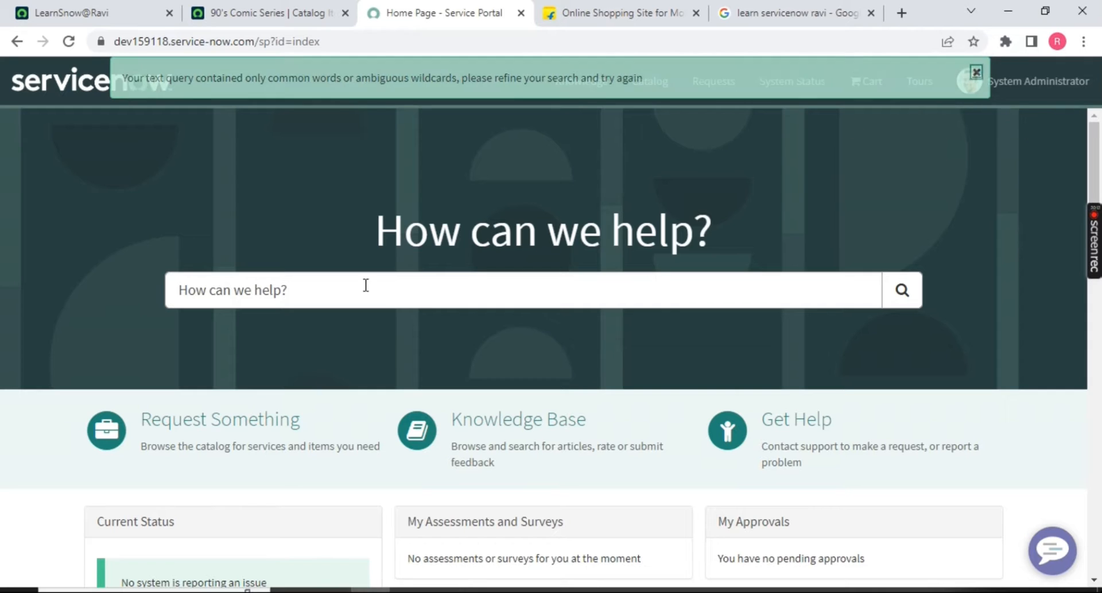
Search for 90s from the Service Portal home page.
{"action": "left_click", "coordinate": [331, 294]}
{"action": "type", "text": "9"}
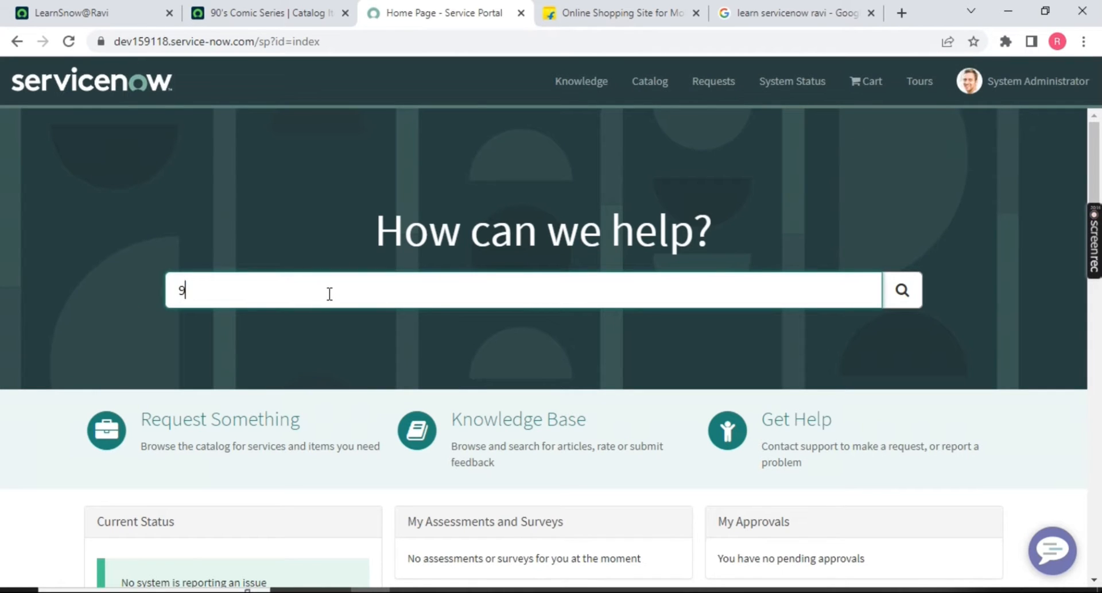
{"action": "type", "text": "0s"}
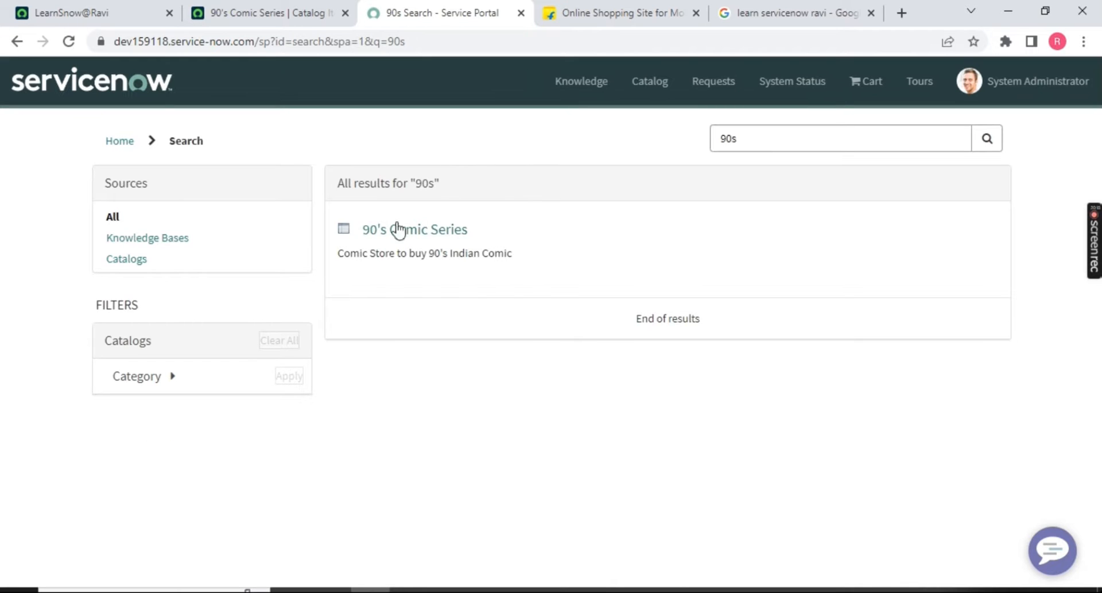
Copy the tag Indian from the catalog item's Meta field and search Service Portal for it.
{"action": "double_click", "coordinate": [753, 132]}
{"action": "key", "text": "ctrl+shift+Tab"}
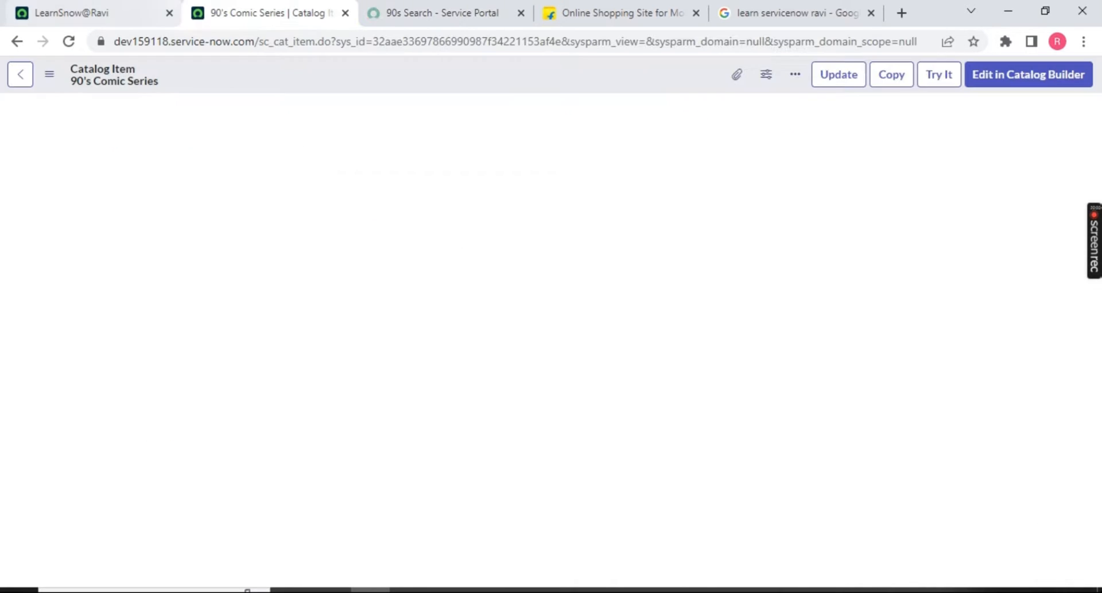
{"action": "scroll", "coordinate": [295, 499], "scroll_direction": "down", "scroll_amount": 9}
{"action": "scroll", "coordinate": [293, 507], "scroll_direction": "down", "scroll_amount": 2}
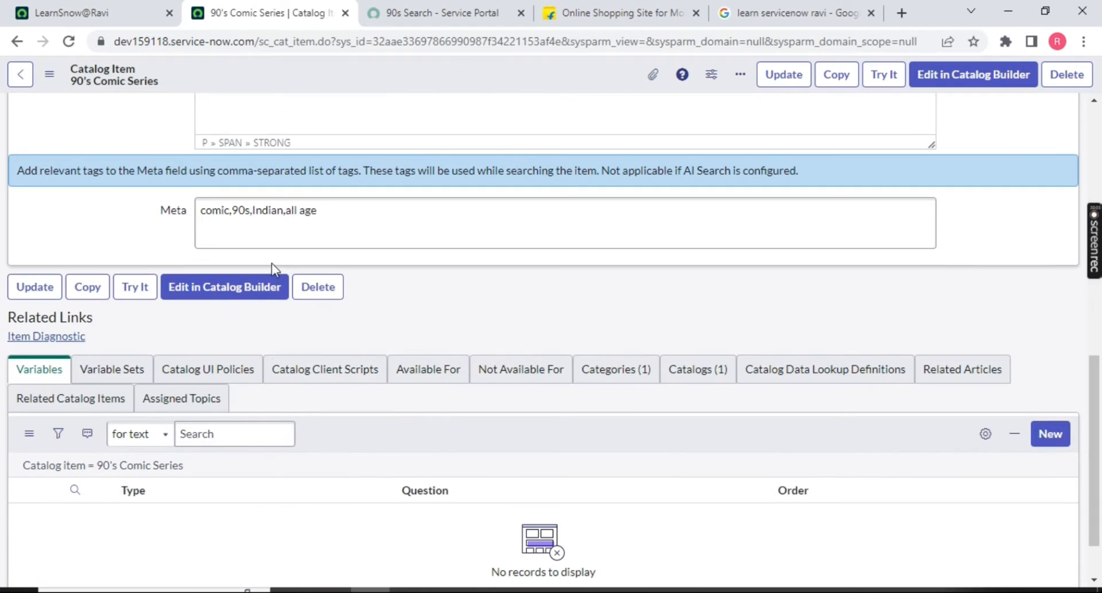
{"action": "double_click", "coordinate": [267, 210]}
{"action": "key", "text": "ctrl+c"}
{"action": "key", "text": "ctrl+Tab"}
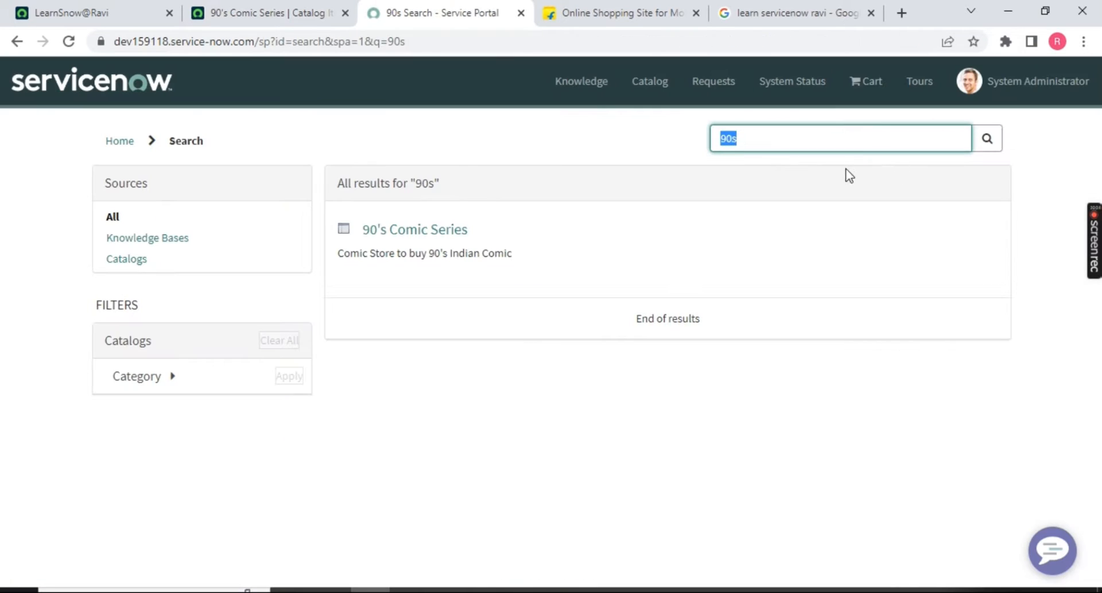
{"action": "key", "text": "ctrl+v"}
{"action": "key", "text": "Return"}
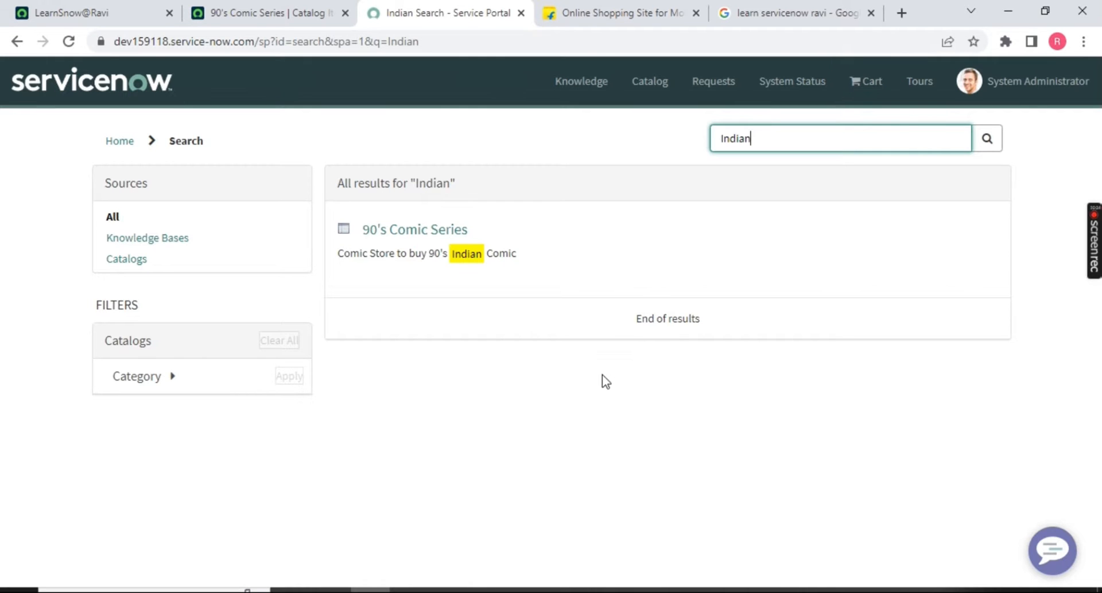
Highlight all the tags in the item's Meta field, and open 90's Comic Series from the portal search results.
{"action": "left_click", "coordinate": [264, 12]}
{"action": "left_click_drag", "start_coordinate": [336, 211], "coordinate": [55, 223]}
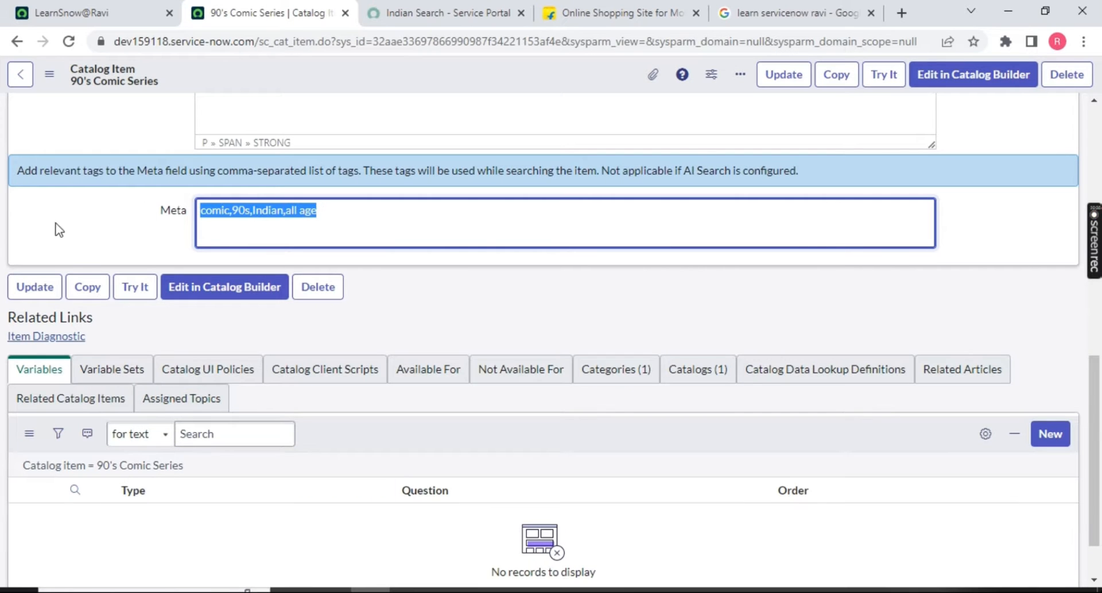
{"action": "scroll", "coordinate": [396, 217], "scroll_direction": "up", "scroll_amount": 5}
{"action": "left_click", "coordinate": [428, 14]}
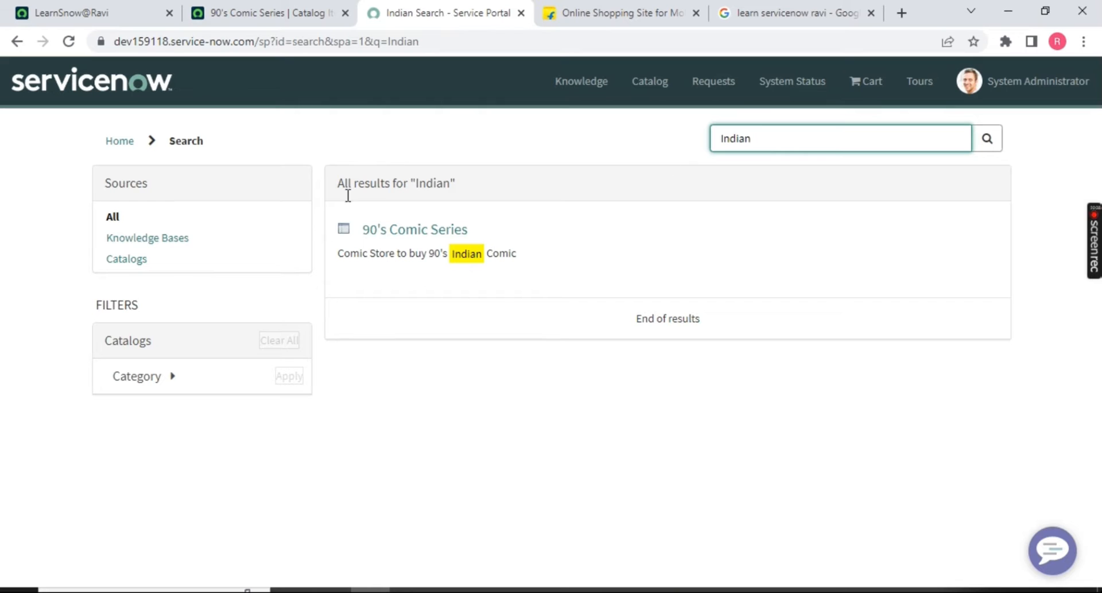
{"action": "left_click", "coordinate": [420, 232]}
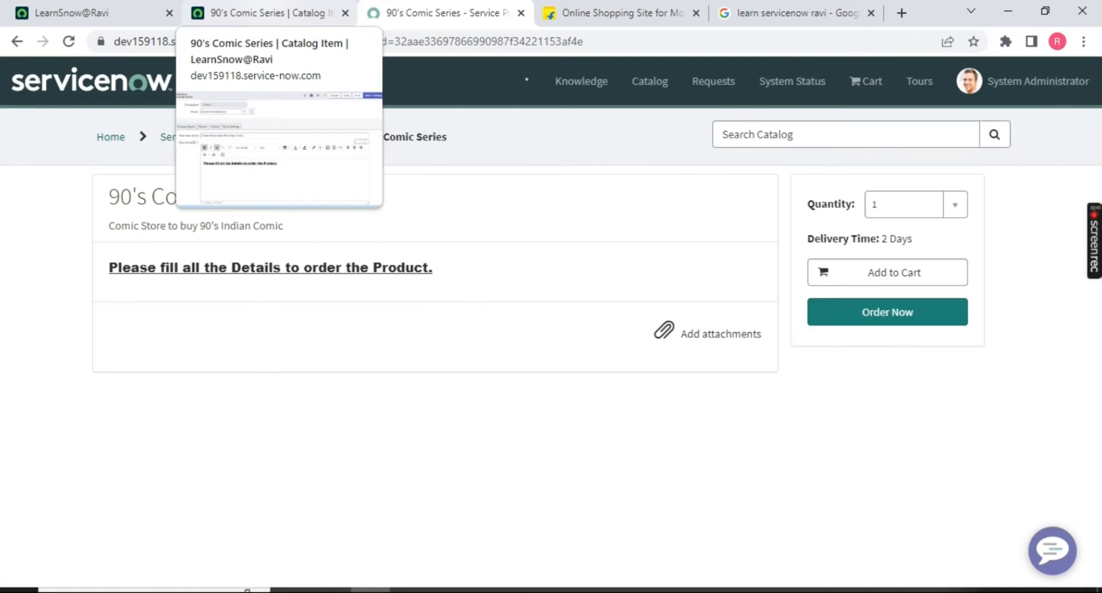
Return to the catalog item form and review its process engine options (Flow, Workflow, Execution Plan) and its Picture field.
{"action": "left_click", "coordinate": [264, 13]}
{"action": "scroll", "coordinate": [63, 339], "scroll_direction": "down", "scroll_amount": 1}
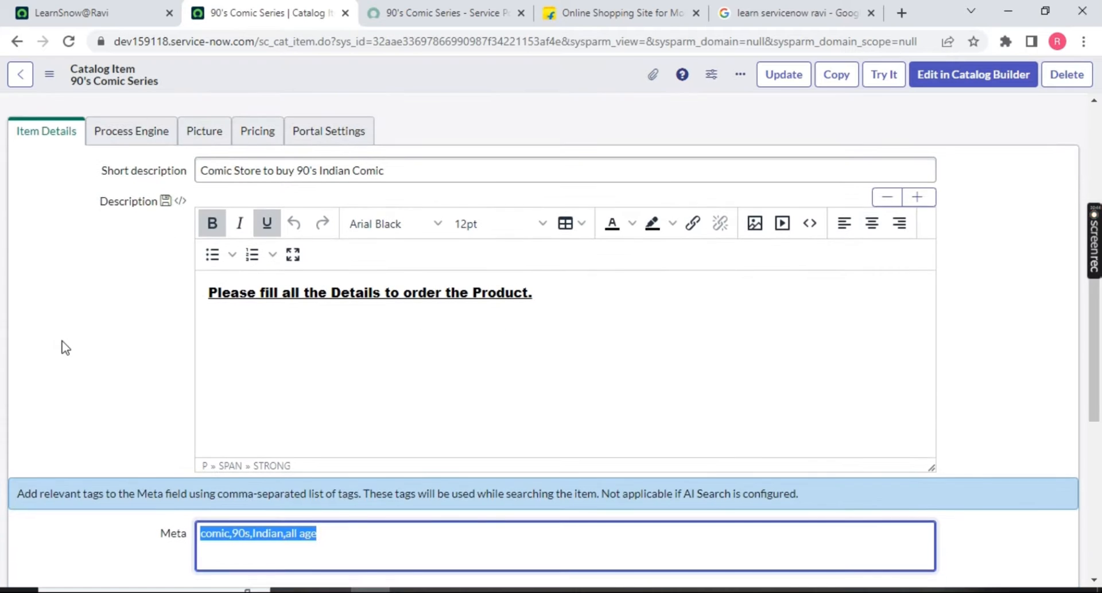
{"action": "scroll", "coordinate": [118, 344], "scroll_direction": "up", "scroll_amount": 3}
{"action": "left_click", "coordinate": [126, 379]}
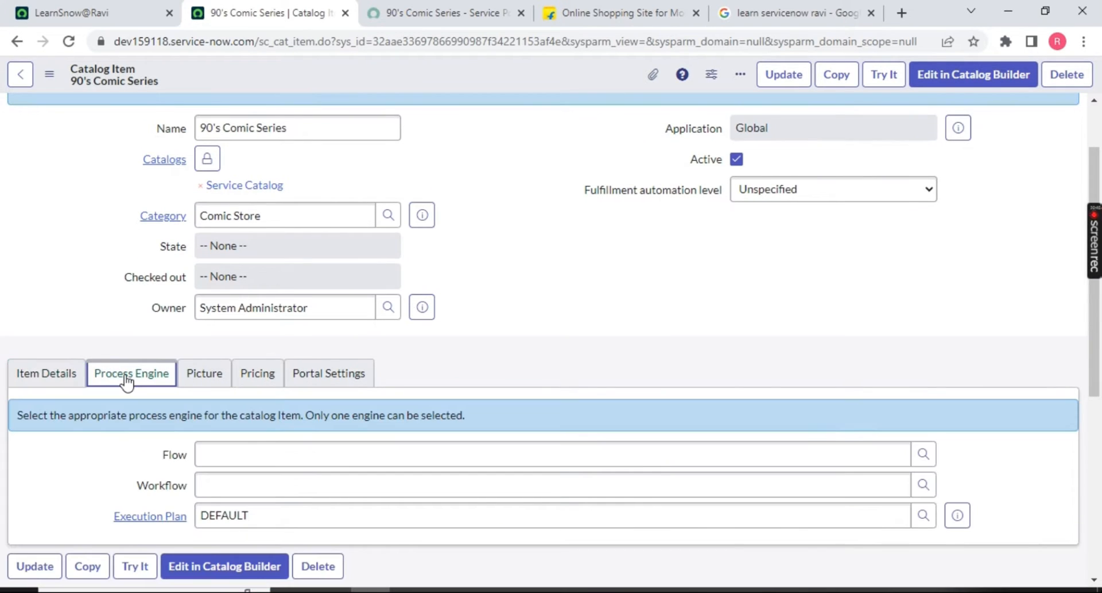
{"action": "left_click_drag", "start_coordinate": [160, 454], "coordinate": [187, 516]}
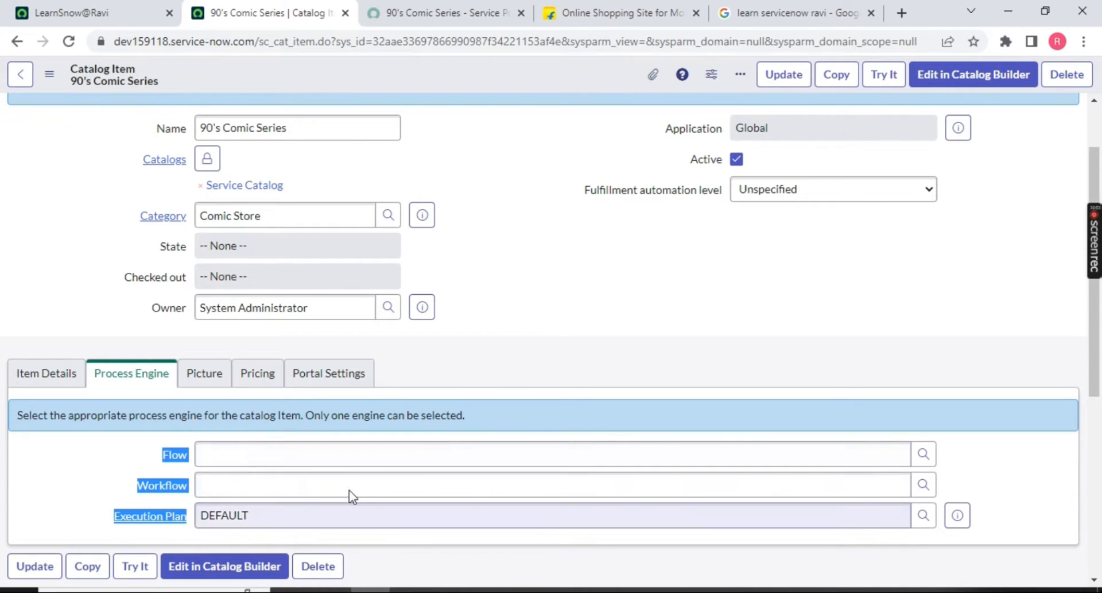
{"action": "left_click", "coordinate": [208, 386]}
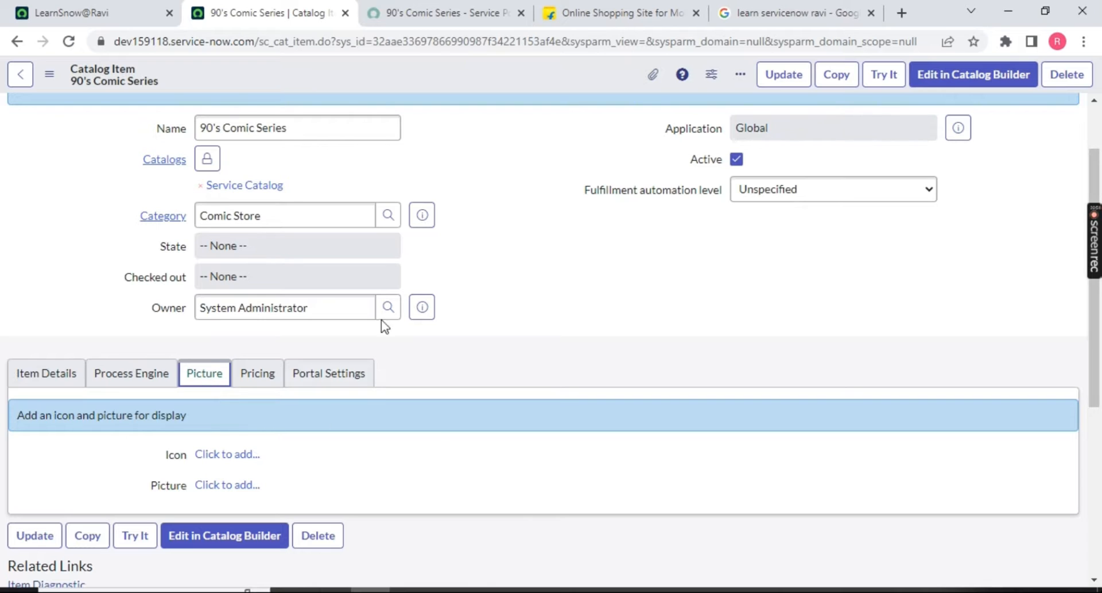
{"action": "left_click_drag", "start_coordinate": [127, 489], "coordinate": [352, 482]}
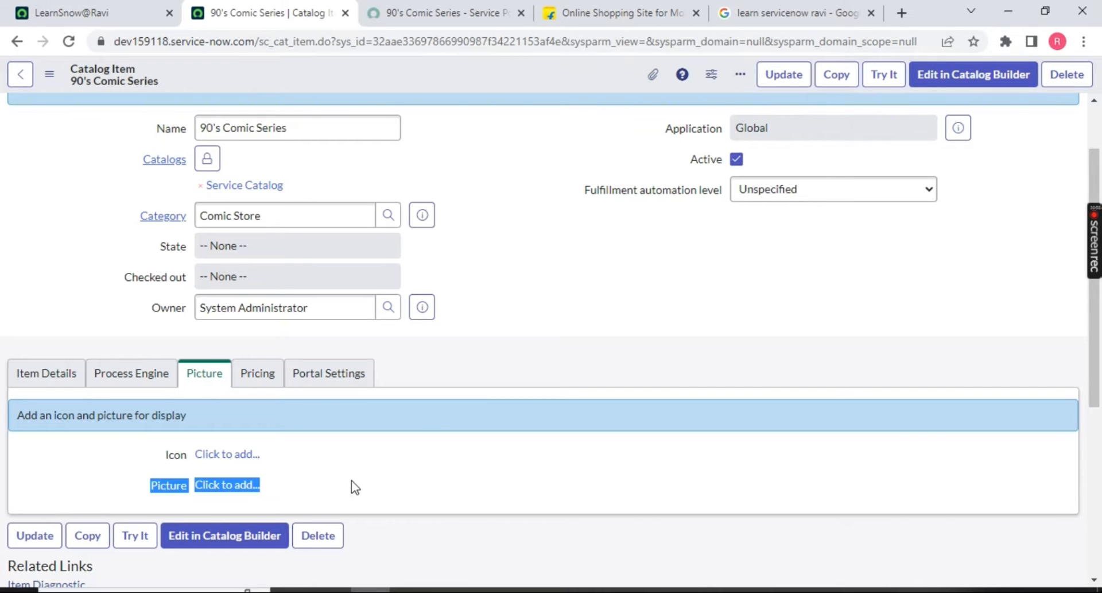
Switch to the Google search page and find images for "90s indian comic".
{"action": "left_click", "coordinate": [367, 481]}
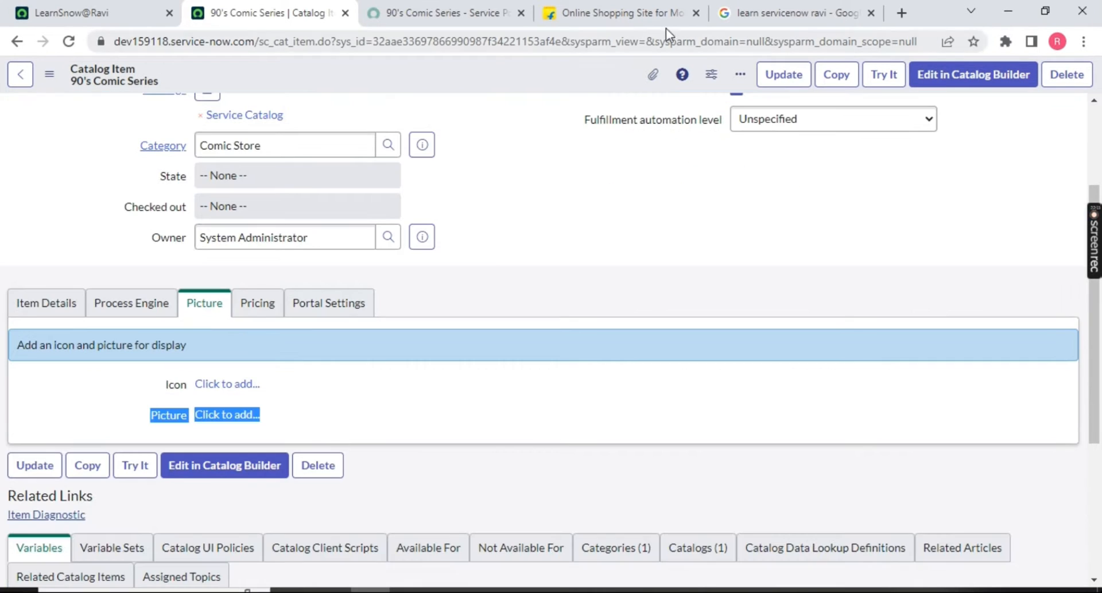
{"action": "left_click", "coordinate": [741, 15]}
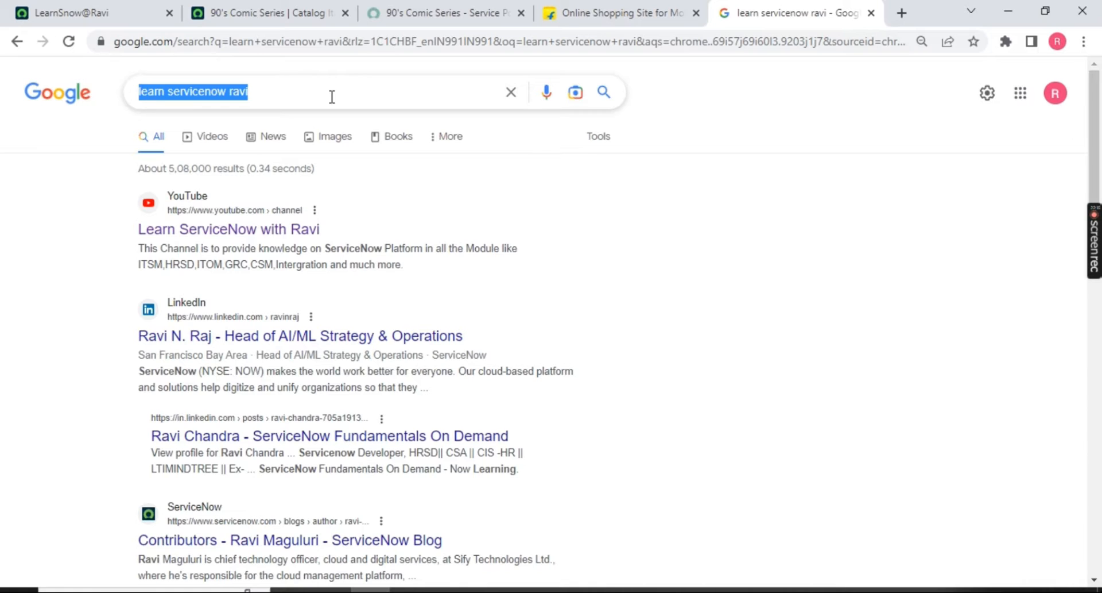
{"action": "type", "text": "90"}
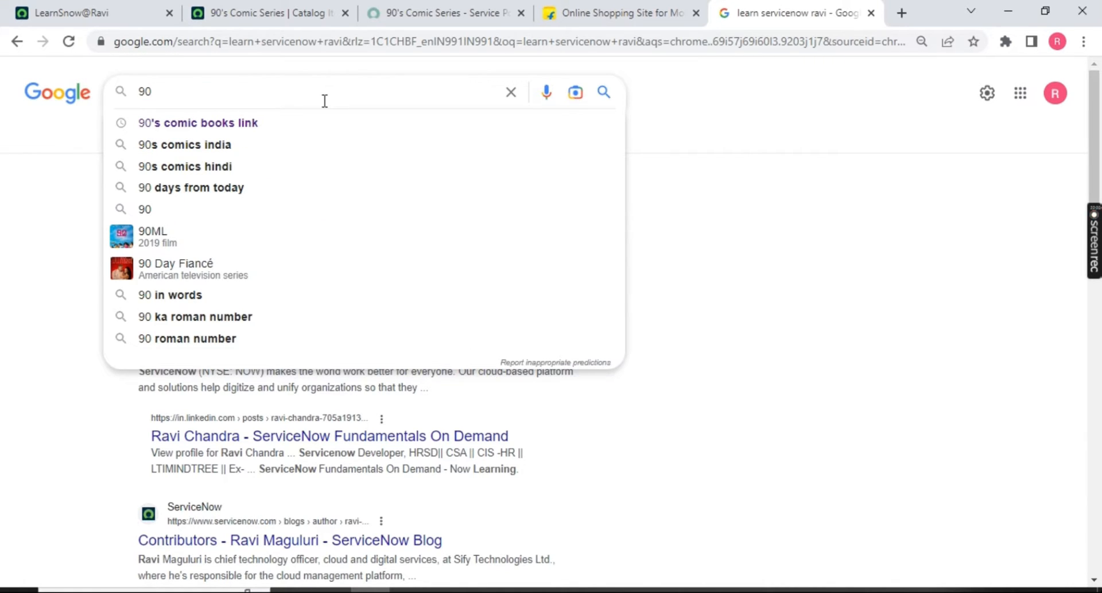
{"action": "type", "text": "s indi"}
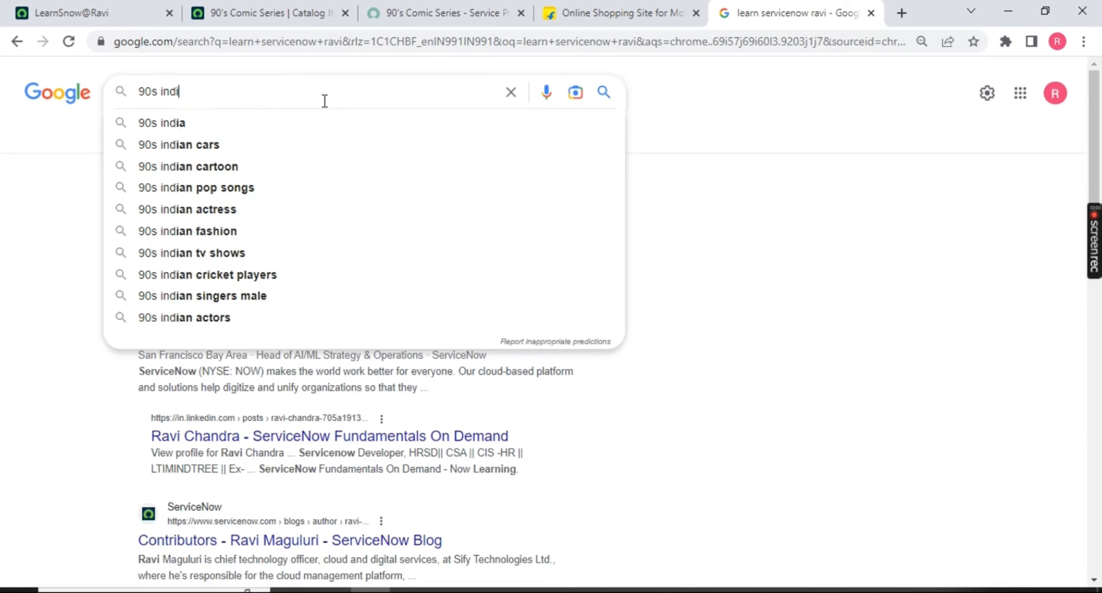
{"action": "type", "text": "an comic"}
{"action": "key", "text": "Return"}
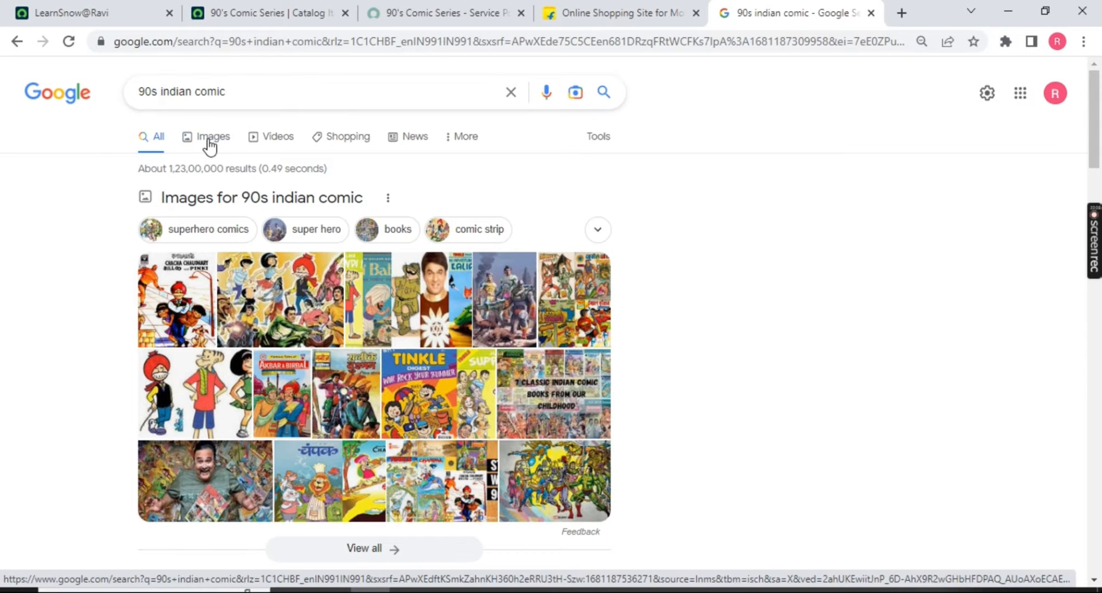
{"action": "left_click", "coordinate": [208, 139]}
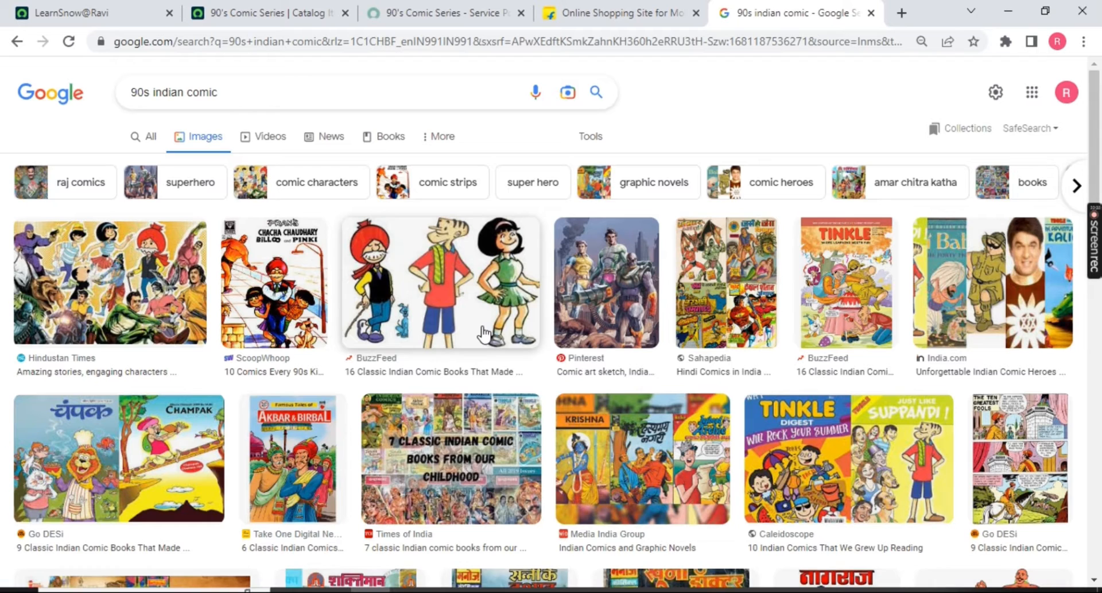
Open the first image result, from Hindustan Times, and save it to the Desktop as a JPEG image.
{"action": "left_click", "coordinate": [94, 275]}
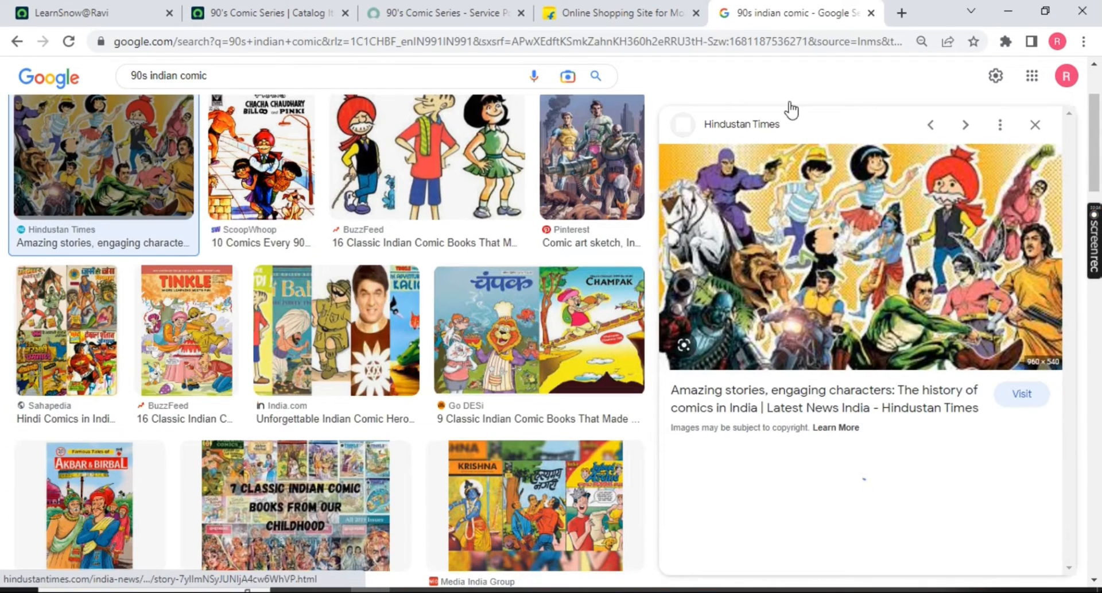
{"action": "right_click", "coordinate": [854, 221]}
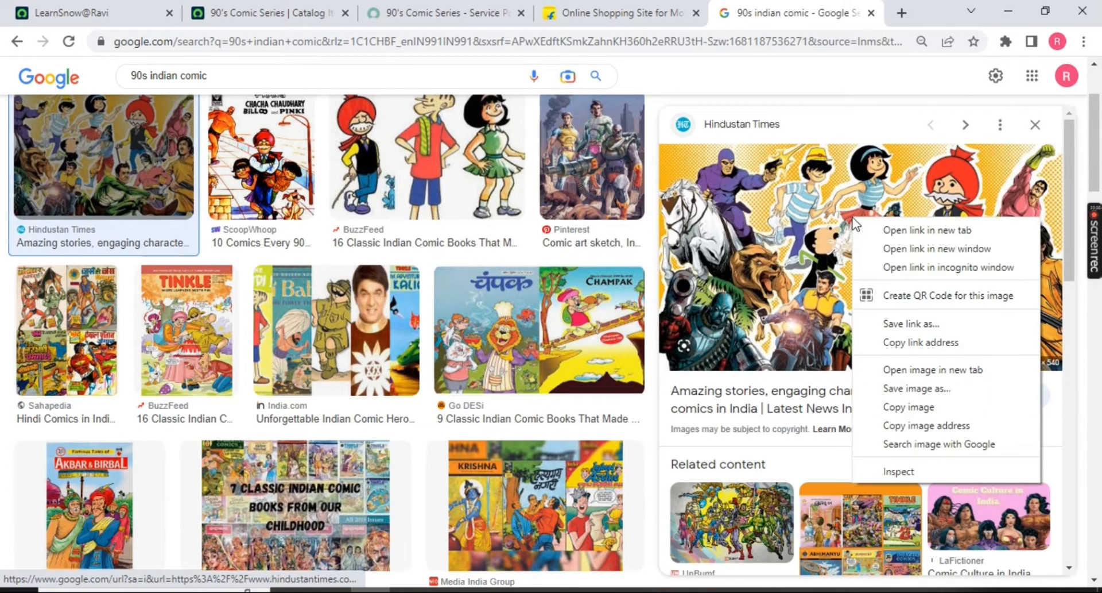
{"action": "left_click", "coordinate": [917, 388]}
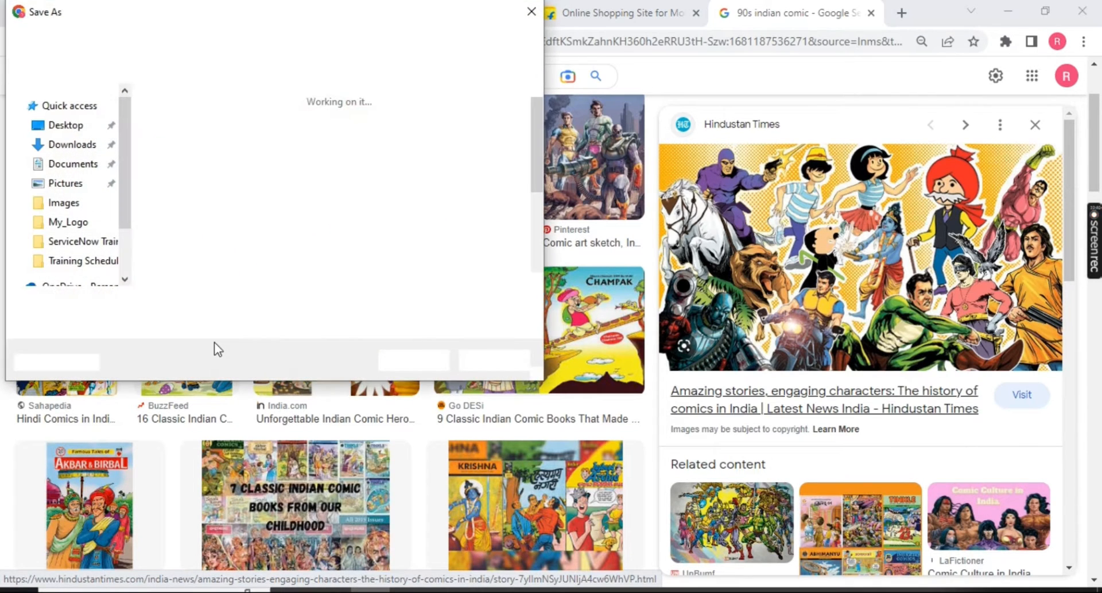
{"action": "left_click", "coordinate": [74, 123]}
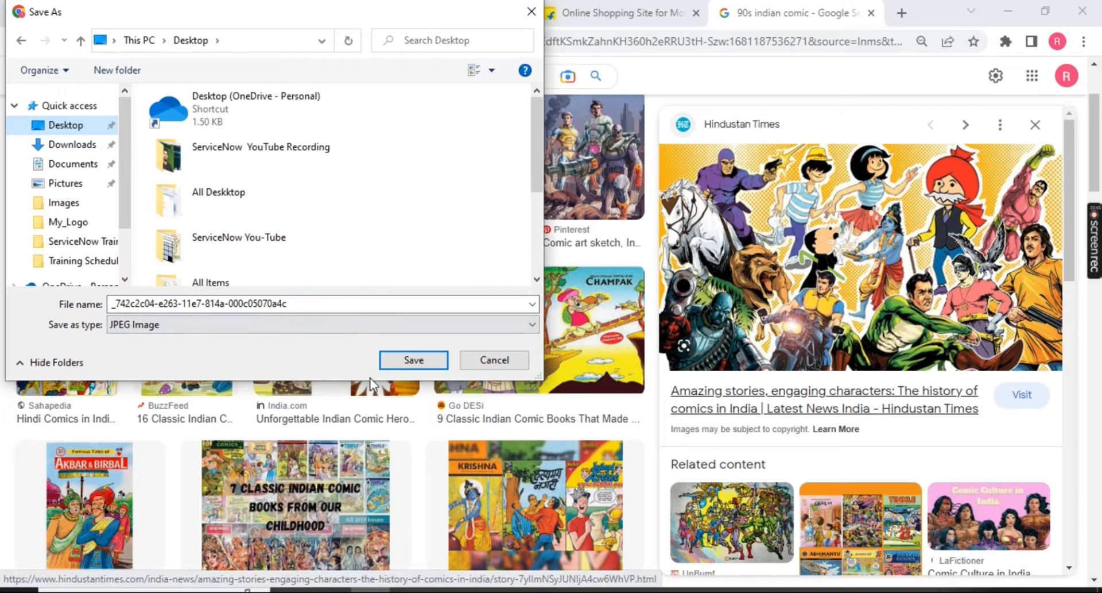
{"action": "left_click", "coordinate": [412, 360]}
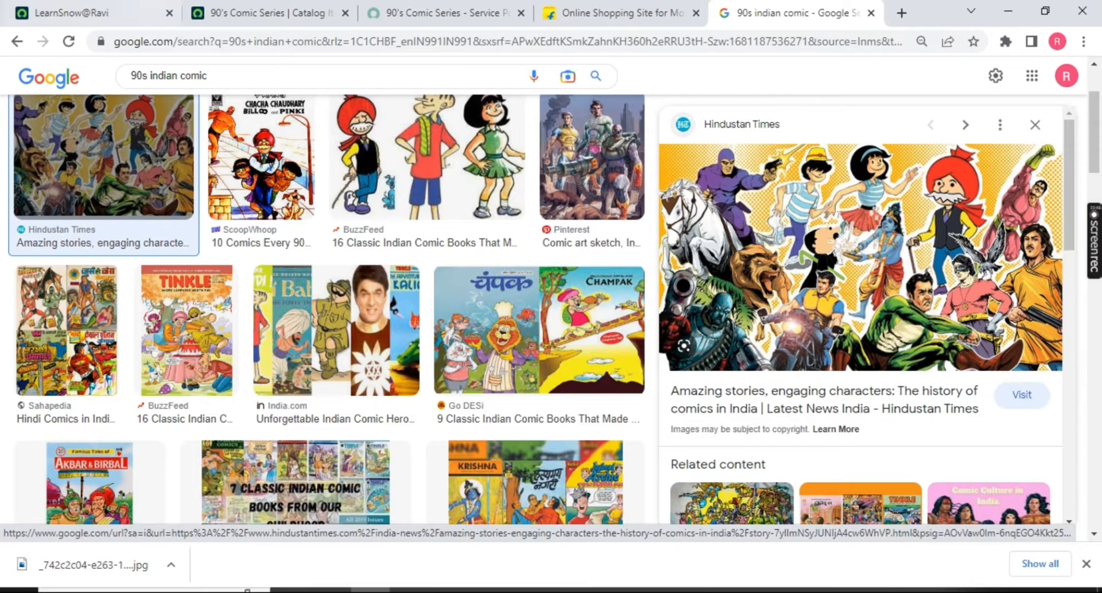
Return to the 90's Comic Series catalog item and upload the saved comic image from the Desktop as its Picture.
{"action": "left_click", "coordinate": [269, 13]}
{"action": "scroll", "coordinate": [274, 209], "scroll_direction": "up", "scroll_amount": 4}
{"action": "triple_click", "coordinate": [274, 208]}
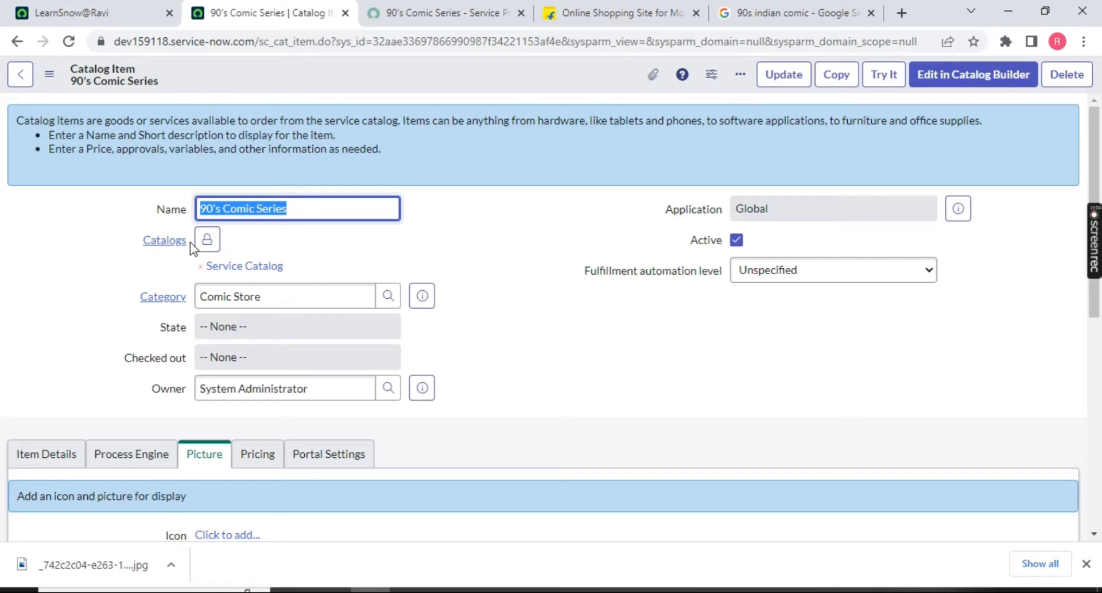
{"action": "scroll", "coordinate": [139, 266], "scroll_direction": "down", "scroll_amount": 3}
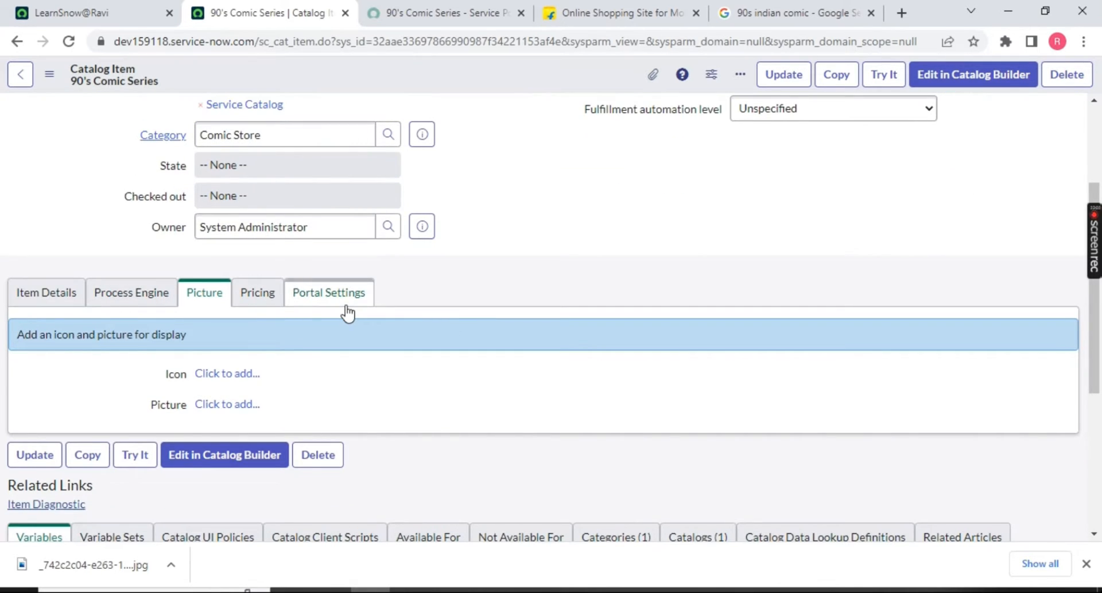
{"action": "left_click", "coordinate": [223, 406]}
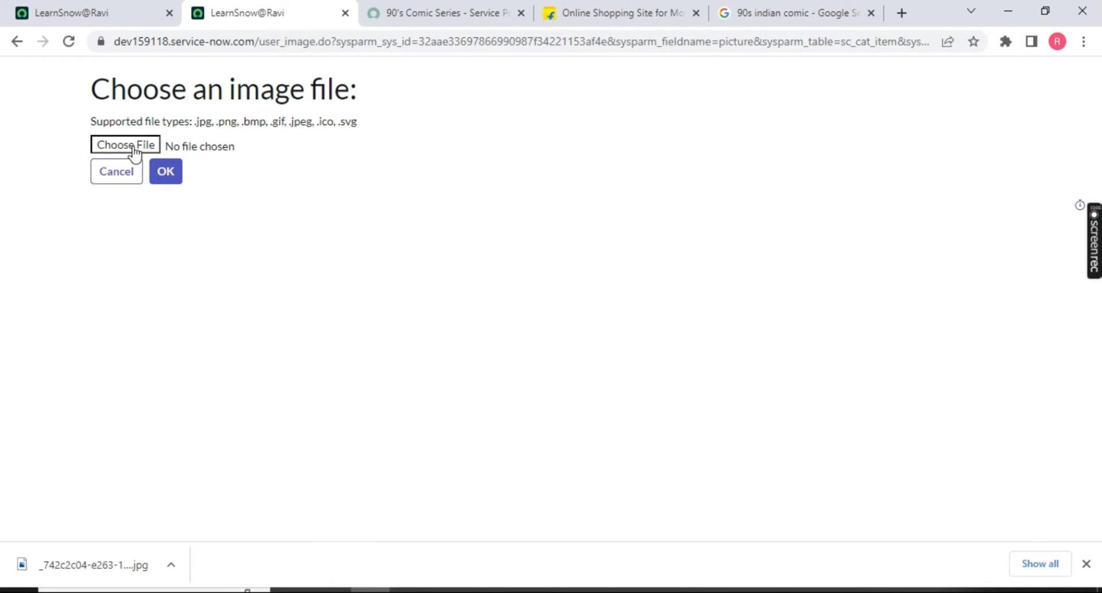
{"action": "left_click", "coordinate": [134, 147]}
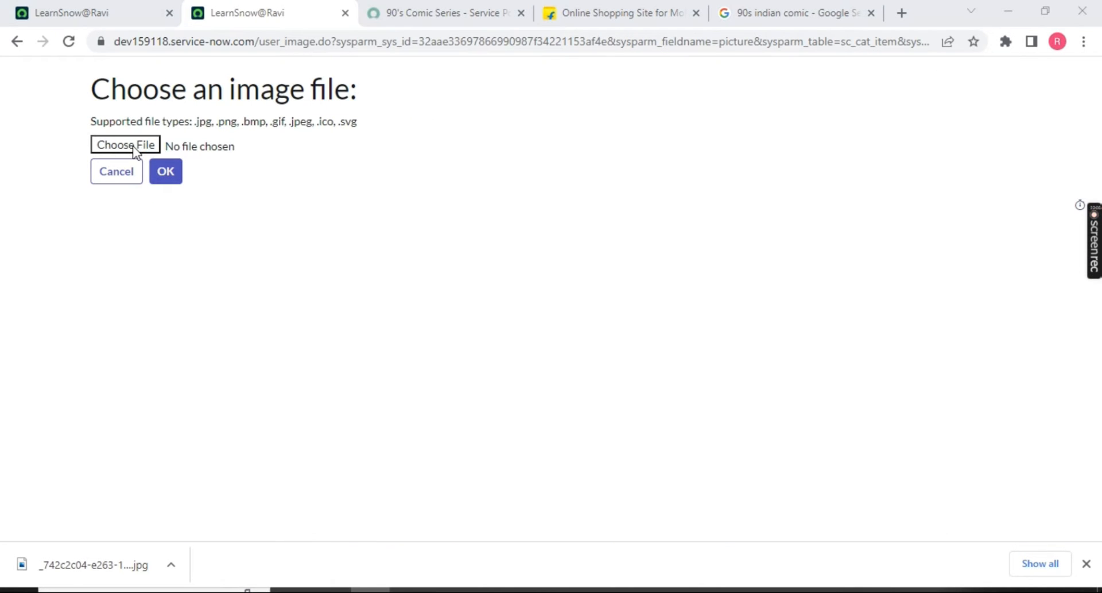
{"action": "left_click", "coordinate": [232, 103]}
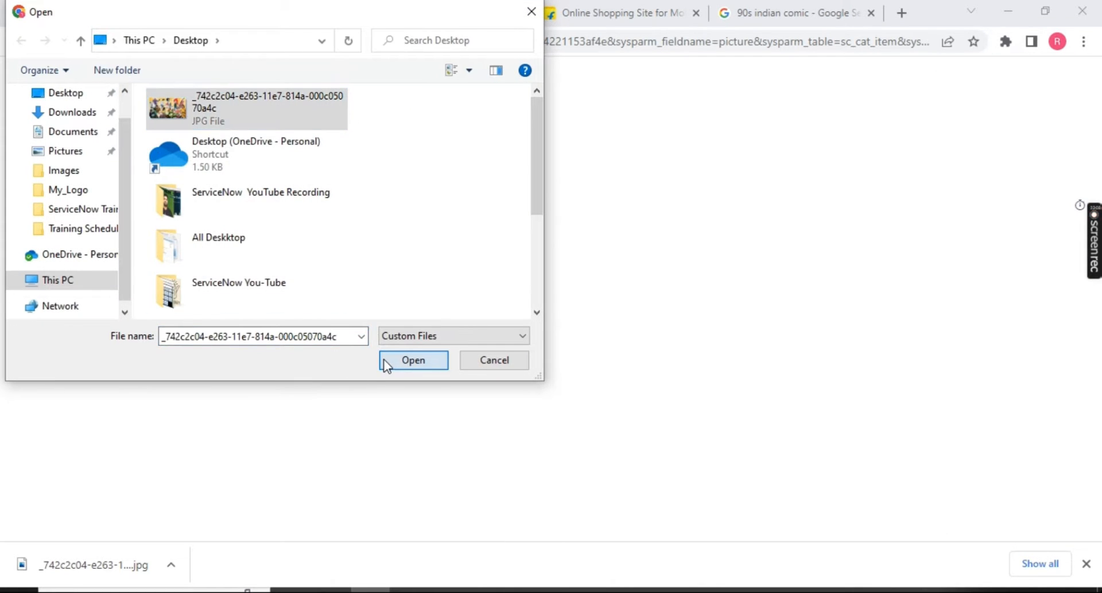
{"action": "left_click", "coordinate": [414, 360]}
{"action": "left_click", "coordinate": [161, 171]}
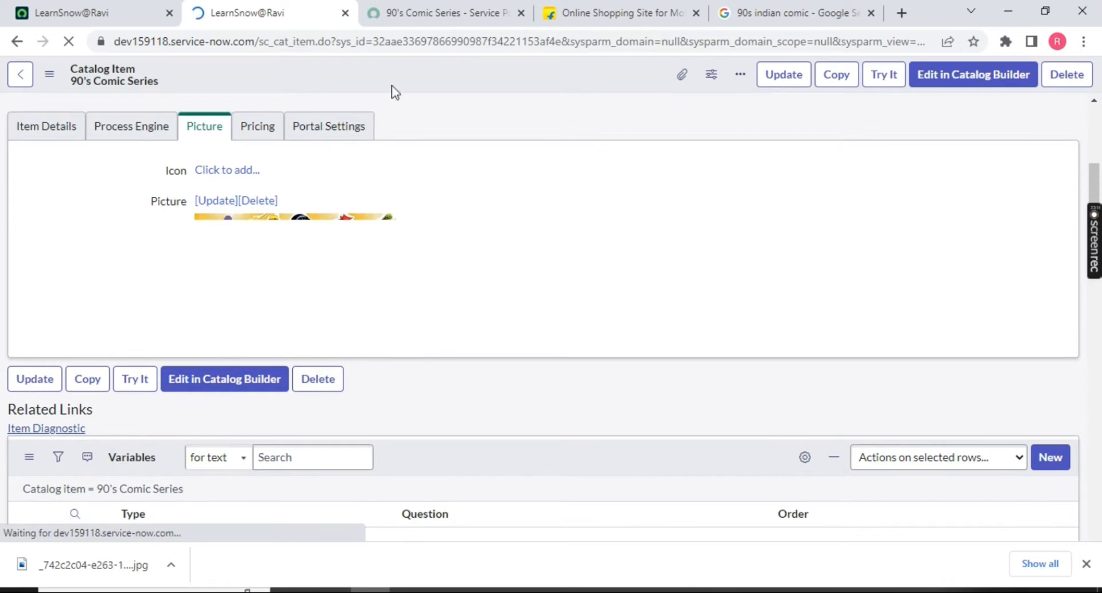
Reload the item's Service Portal page to check its picture, and return to the catalog item form.
{"action": "left_click", "coordinate": [430, 14]}
{"action": "left_click", "coordinate": [69, 41]}
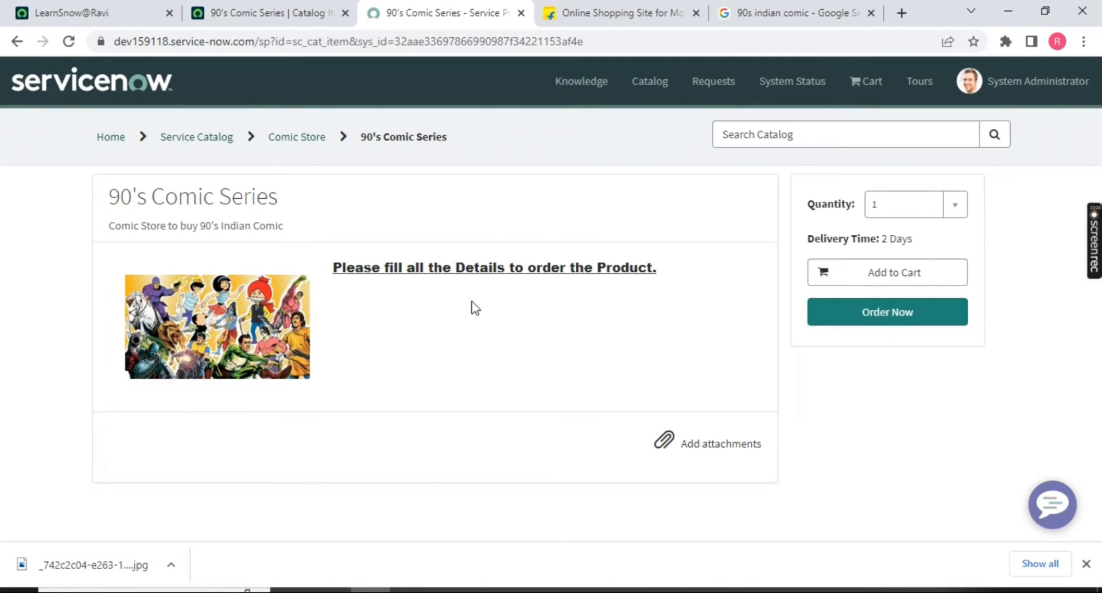
{"action": "key", "text": "ctrl+shift+Tab"}
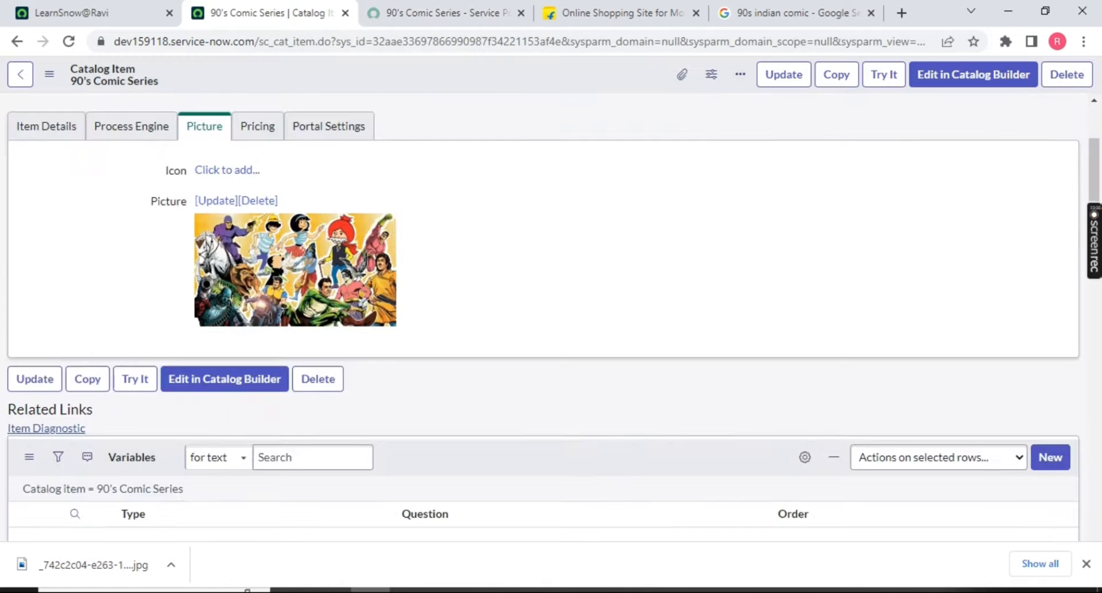
Review the image insertion option of the item's Description editor and compare it with the Picture field.
{"action": "scroll", "coordinate": [110, 274], "scroll_direction": "down", "scroll_amount": 6}
{"action": "scroll", "coordinate": [78, 187], "scroll_direction": "up", "scroll_amount": 4}
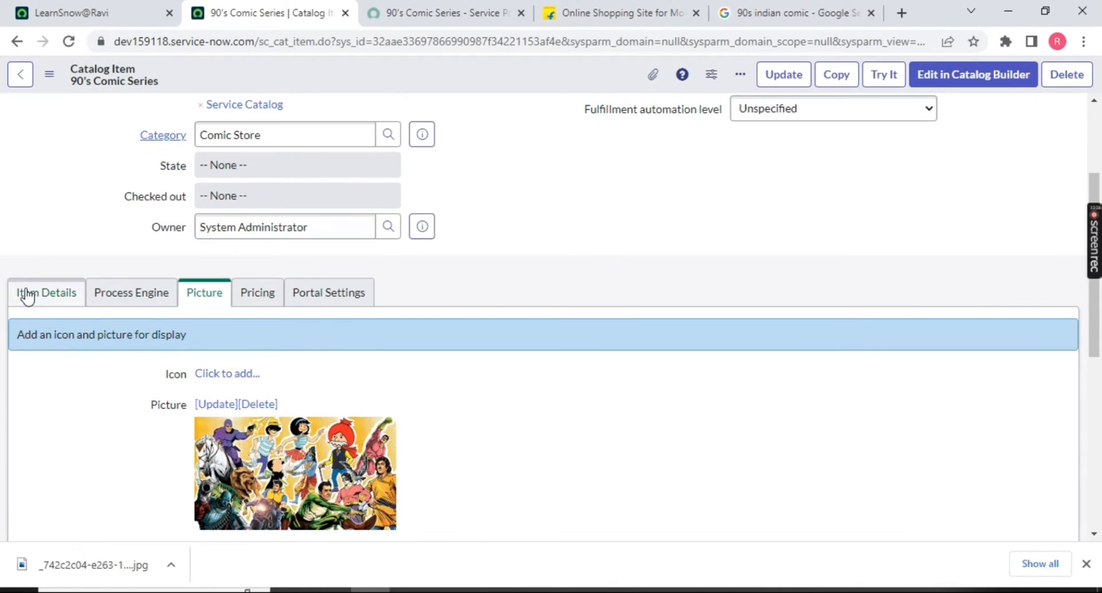
{"action": "left_click", "coordinate": [29, 289]}
{"action": "scroll", "coordinate": [678, 361], "scroll_direction": "down", "scroll_amount": 1}
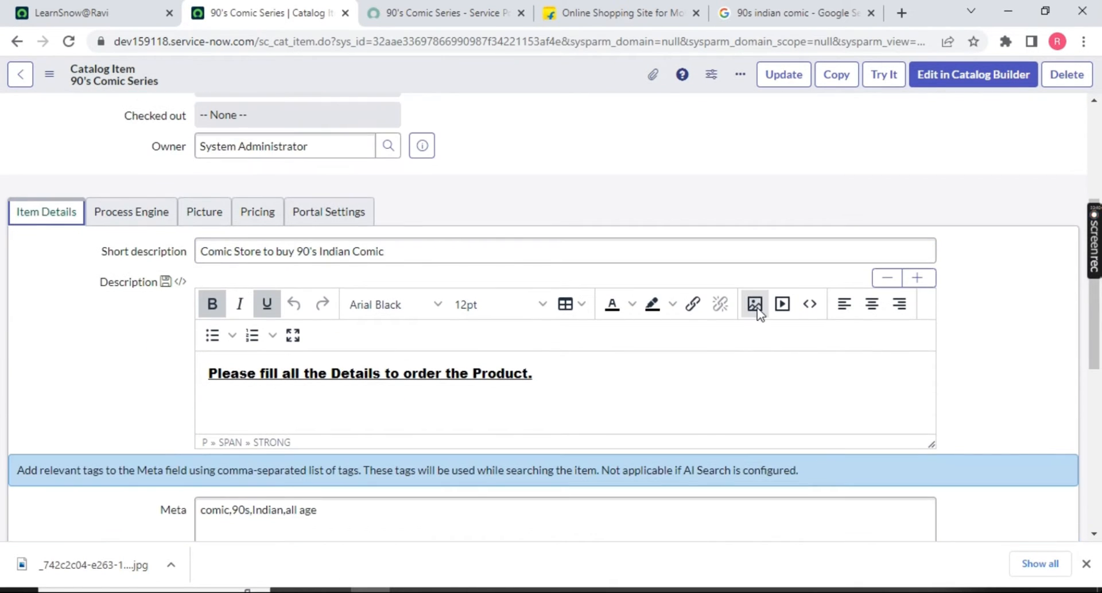
{"action": "left_click", "coordinate": [757, 308]}
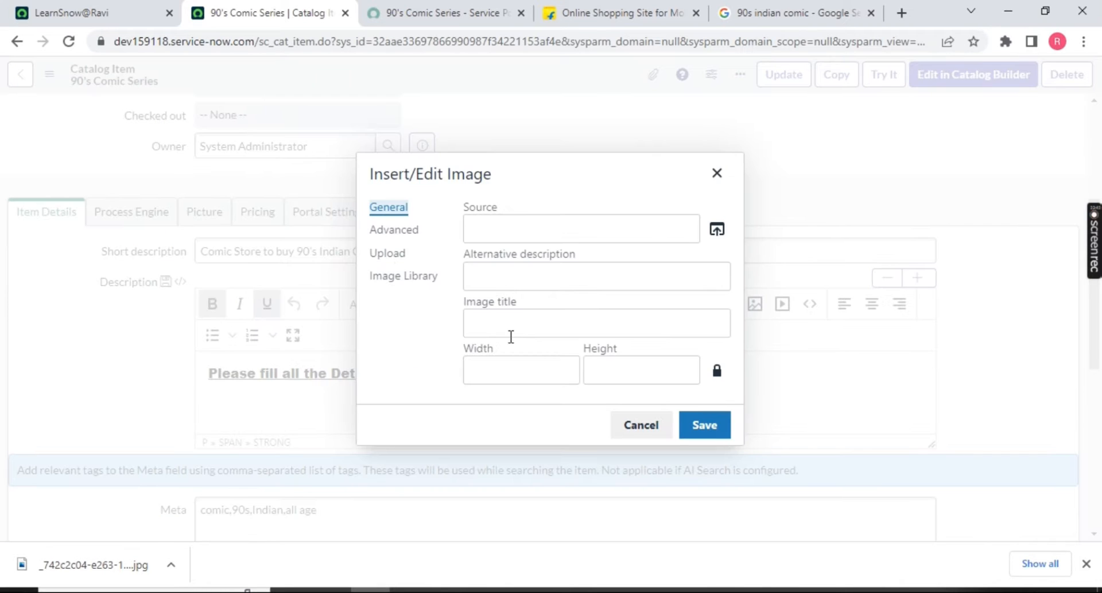
{"action": "left_click", "coordinate": [718, 174]}
{"action": "left_click_drag", "start_coordinate": [83, 290], "coordinate": [175, 281]}
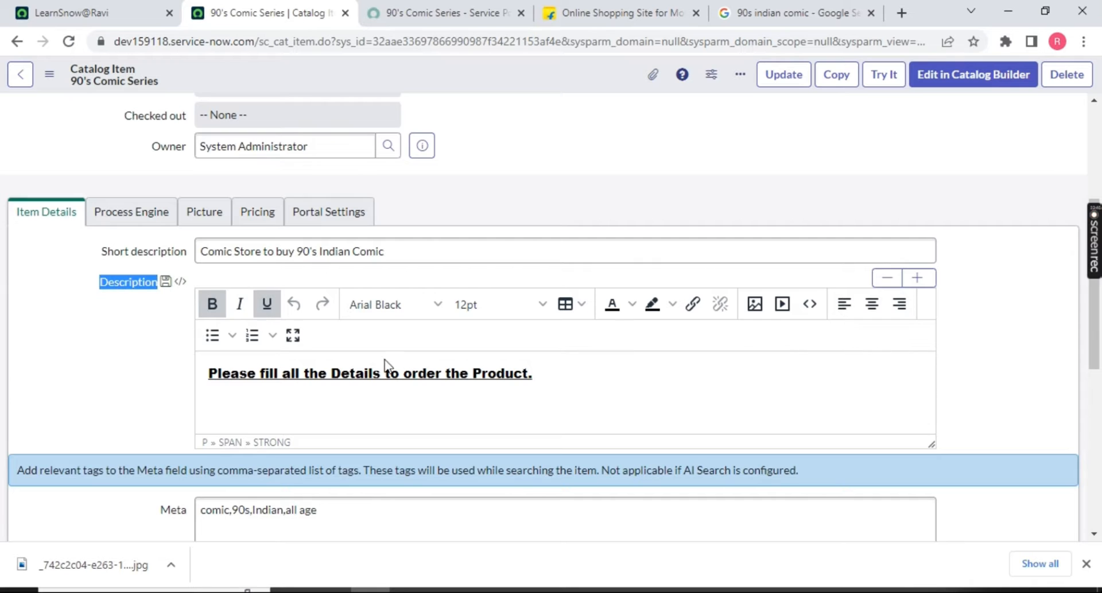
{"action": "left_click", "coordinate": [194, 215]}
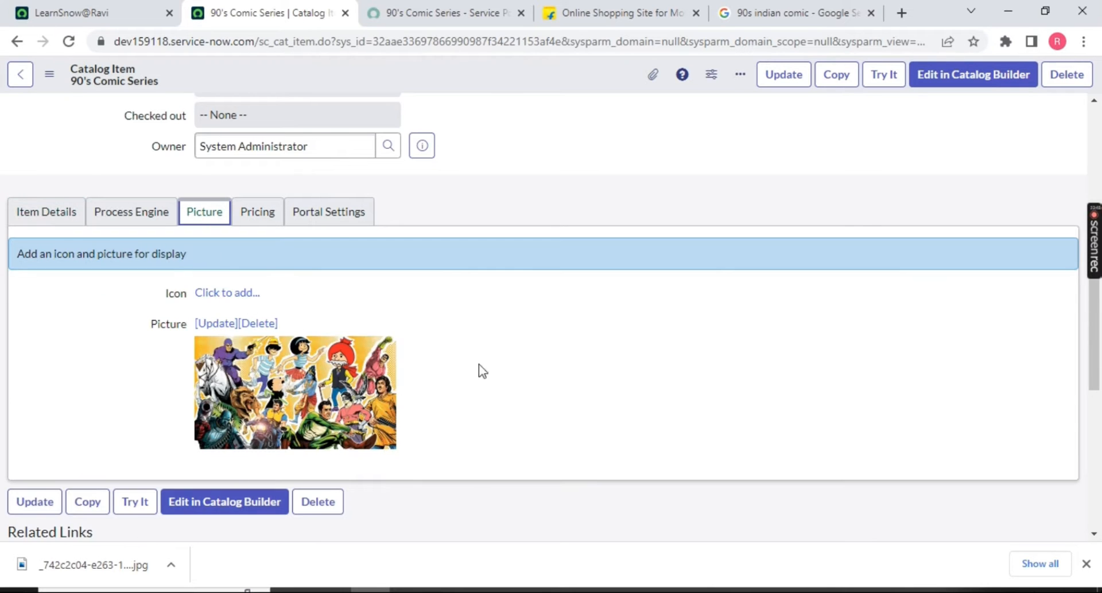
Set the catalog item's price to $10.00 and save the record.
{"action": "left_click", "coordinate": [255, 212]}
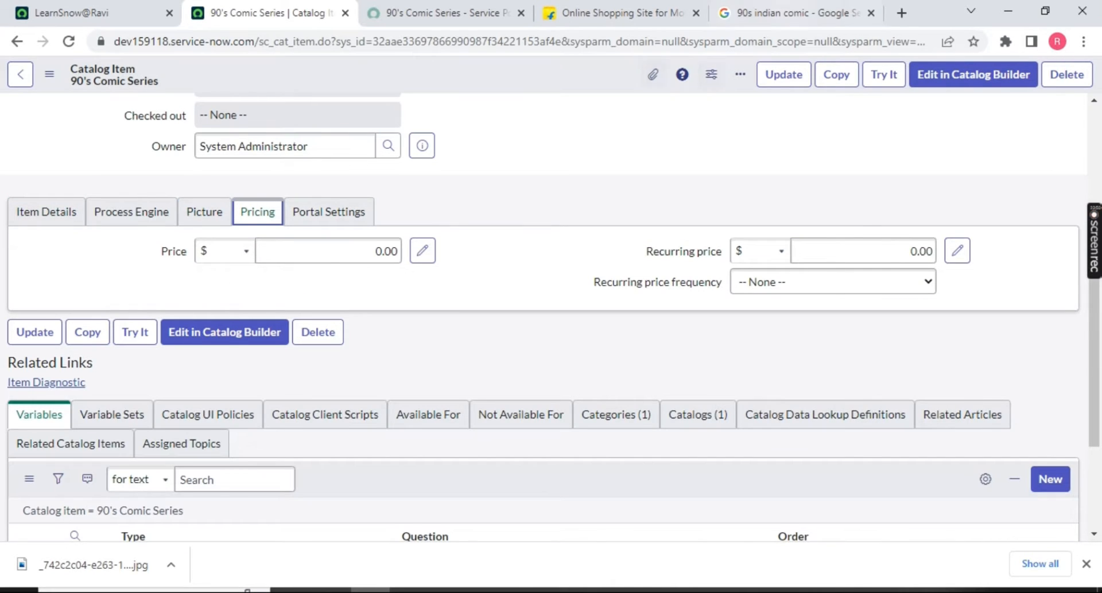
{"action": "key", "text": "ctrl+Tab"}
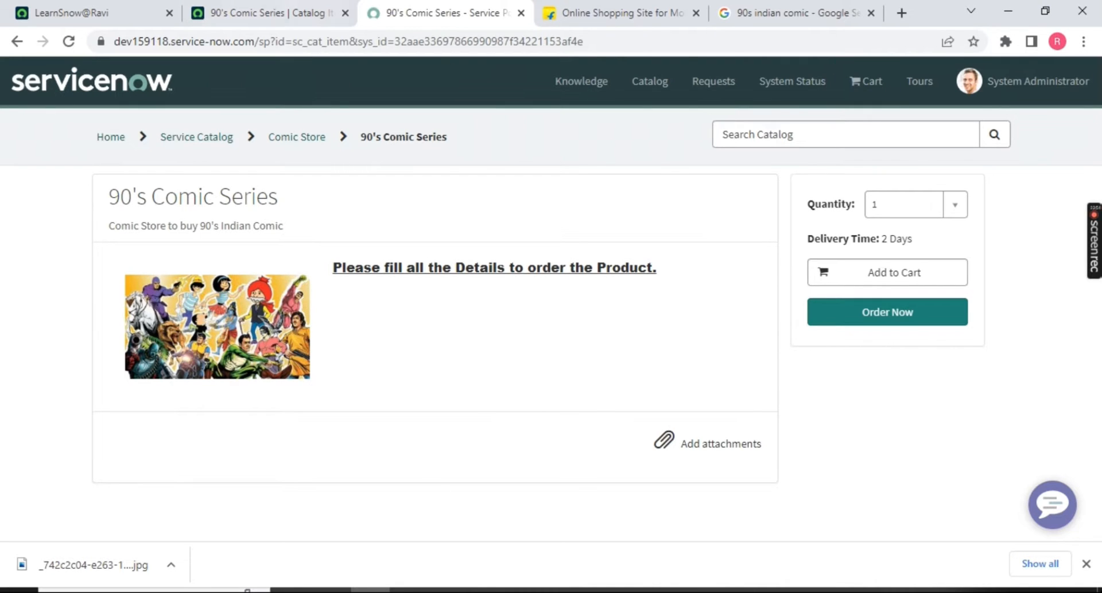
{"action": "left_click", "coordinate": [252, 12]}
{"action": "left_click", "coordinate": [362, 255]}
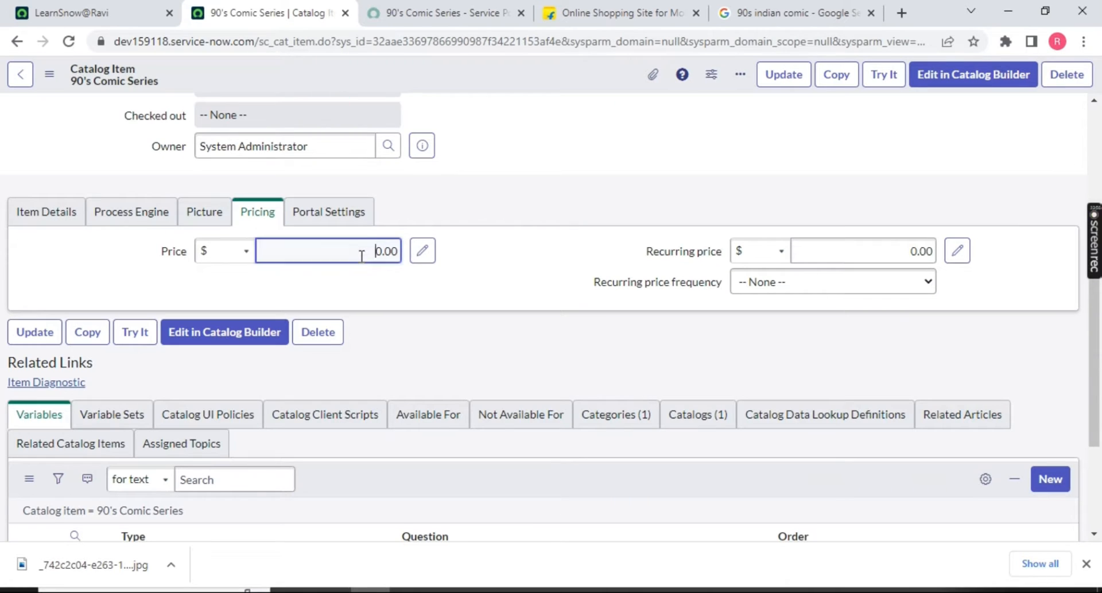
{"action": "type", "text": "1"}
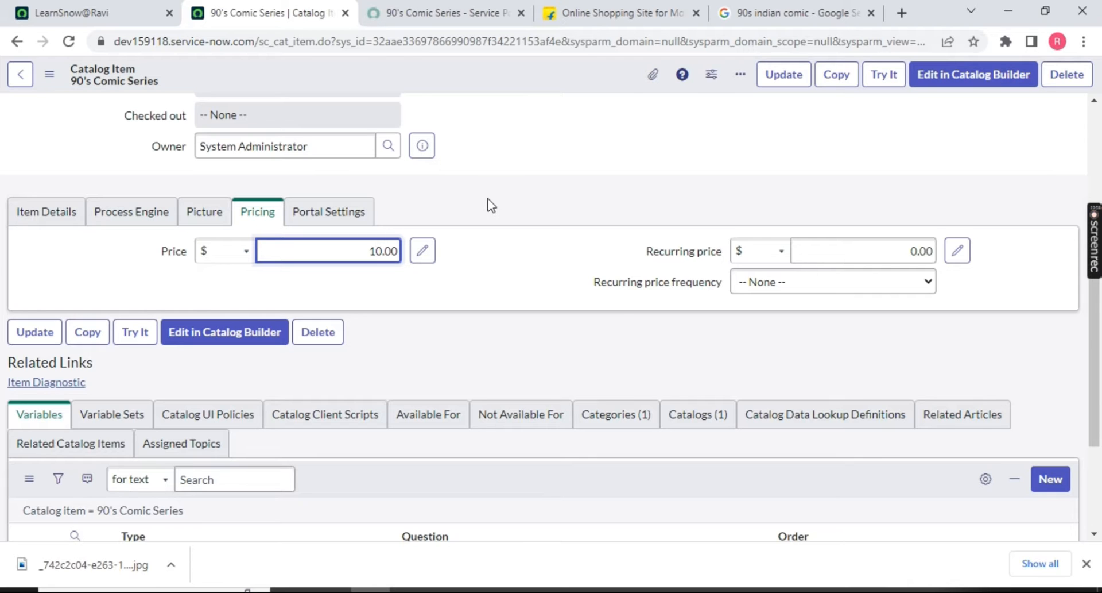
{"action": "right_click", "coordinate": [479, 71]}
{"action": "left_click", "coordinate": [497, 82]}
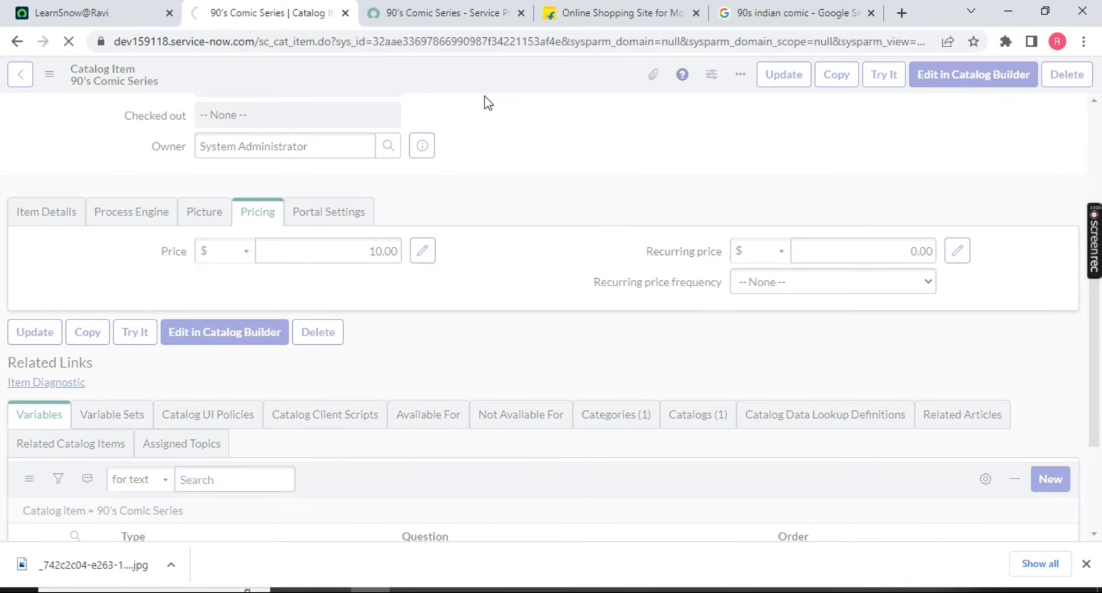
Reload the item's Service Portal page and highlight the price shown in the order box.
{"action": "left_click", "coordinate": [389, 13]}
{"action": "left_click", "coordinate": [68, 41]}
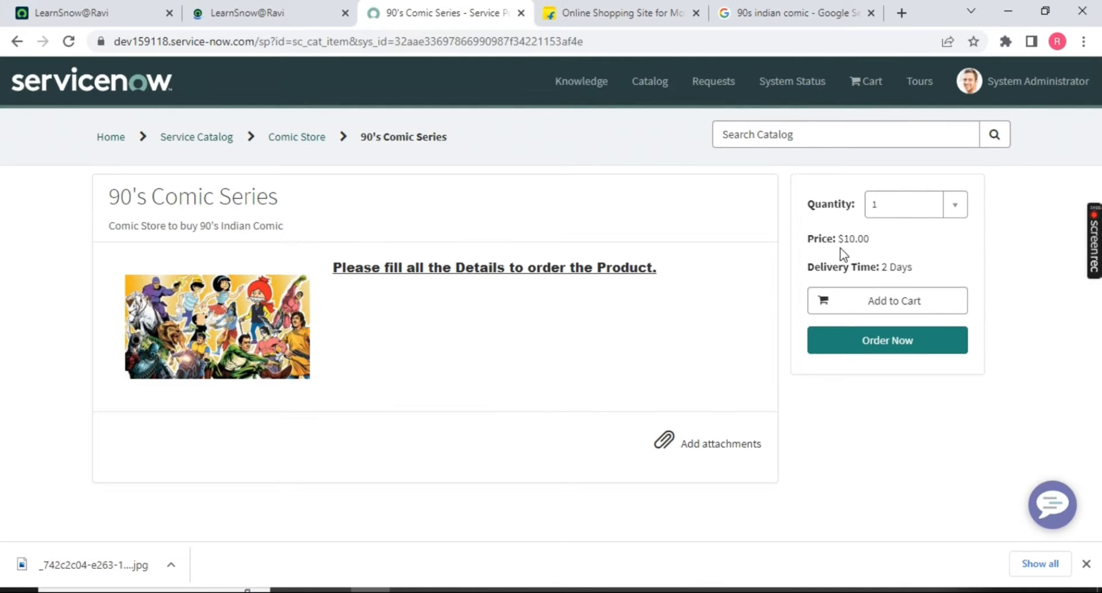
{"action": "left_click_drag", "start_coordinate": [851, 239], "coordinate": [787, 242]}
{"action": "left_click", "coordinate": [898, 242]}
{"action": "left_click_drag", "start_coordinate": [898, 241], "coordinate": [875, 247]}
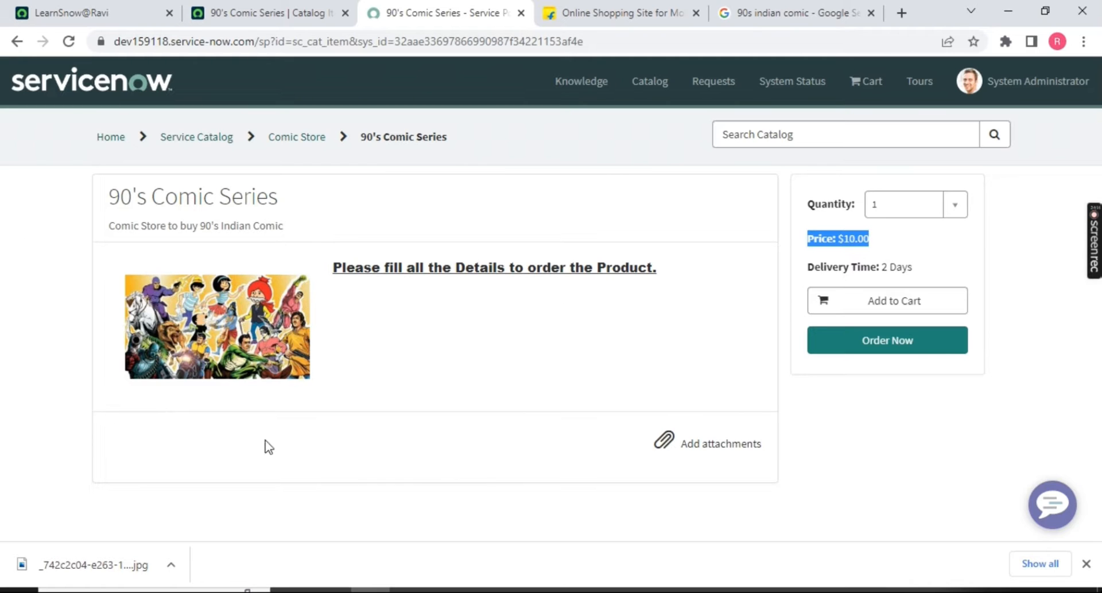
Set the catalog item's recurring price to $10.00 with a Weekly recurring price frequency.
{"action": "left_click", "coordinate": [265, 11]}
{"action": "scroll", "coordinate": [685, 506], "scroll_direction": "down", "scroll_amount": 4}
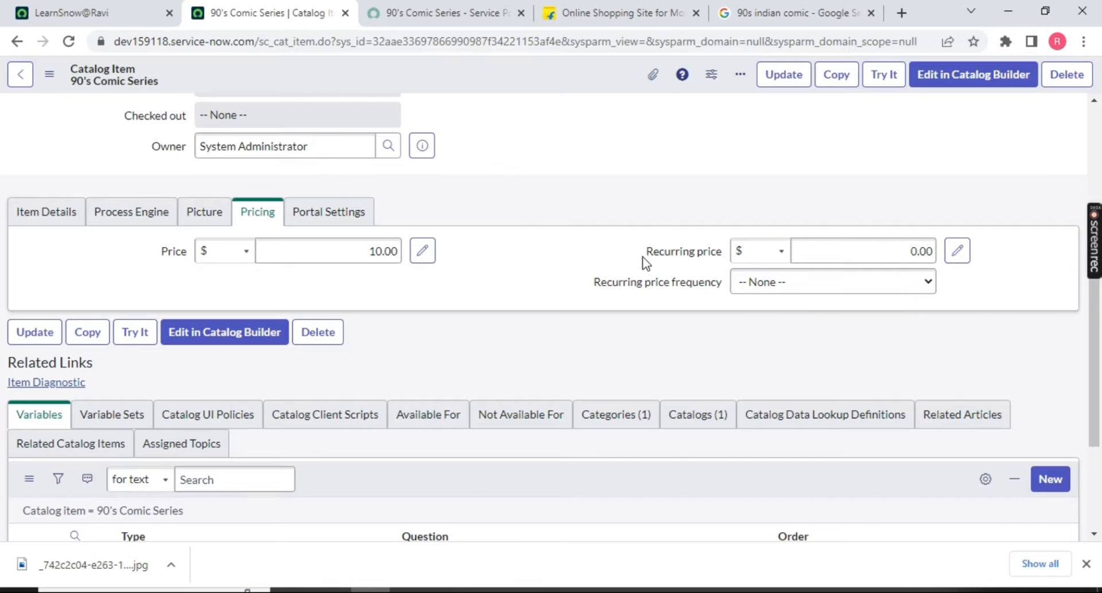
{"action": "left_click_drag", "start_coordinate": [644, 257], "coordinate": [723, 257]}
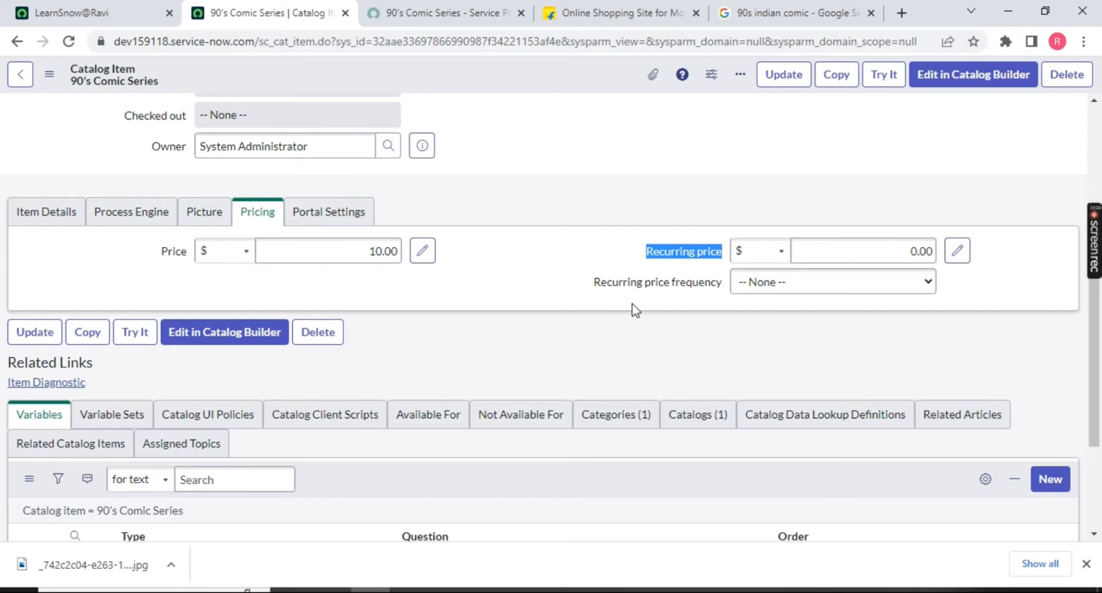
{"action": "left_click", "coordinate": [909, 253]}
{"action": "type", "text": "11"}
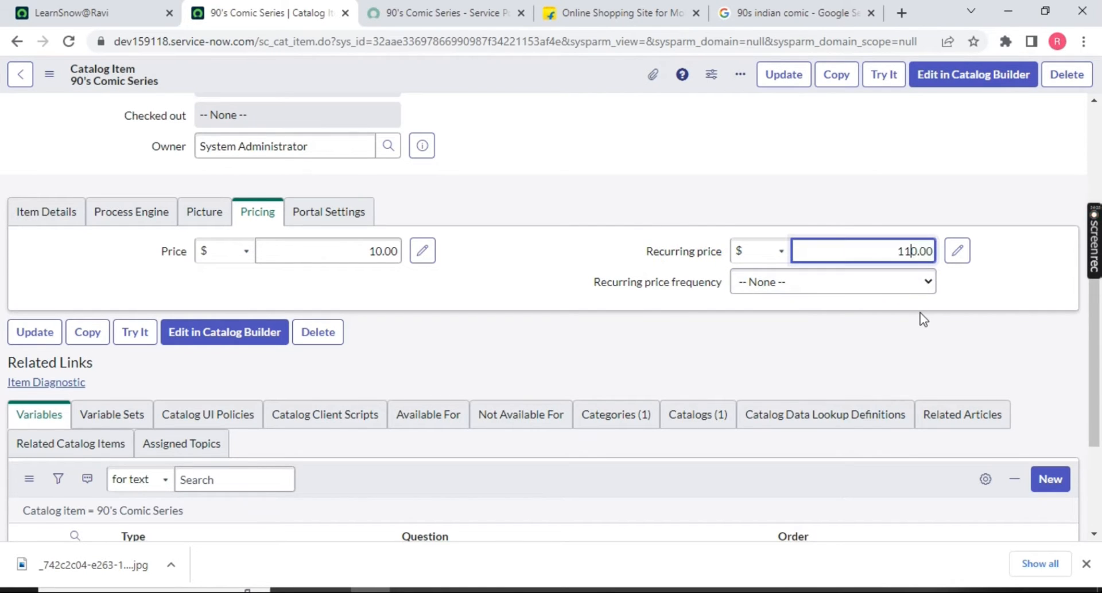
{"action": "key", "text": "BackSpace"}
{"action": "left_click", "coordinate": [821, 286]}
{"action": "left_click", "coordinate": [768, 331]}
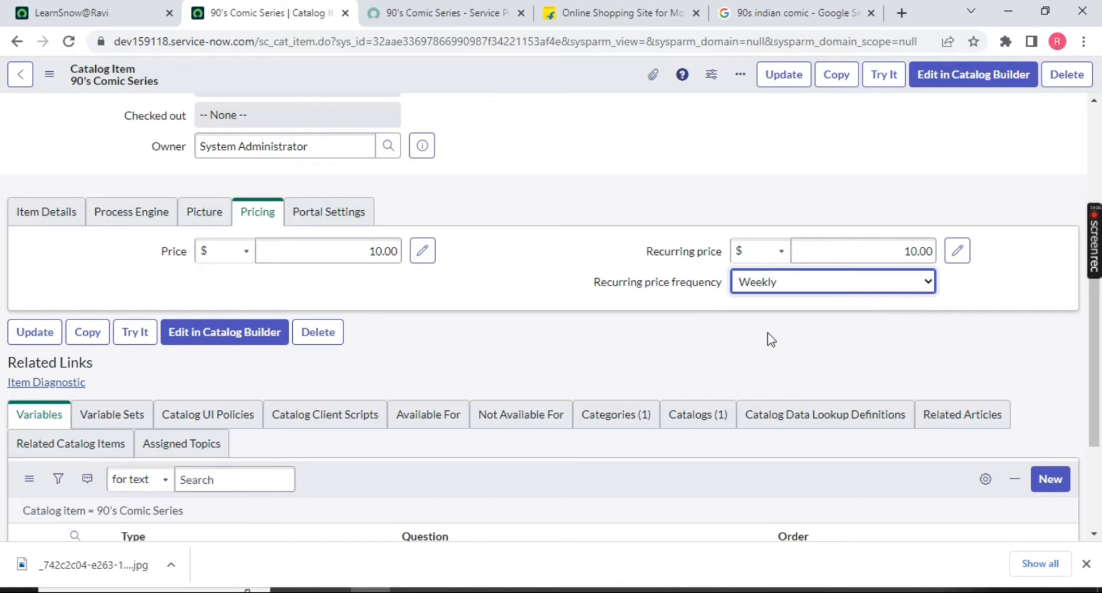
Save the catalog item with its weekly recurring price and reload its Service Portal page to check the order box.
{"action": "right_click", "coordinate": [440, 75]}
{"action": "left_click", "coordinate": [453, 82]}
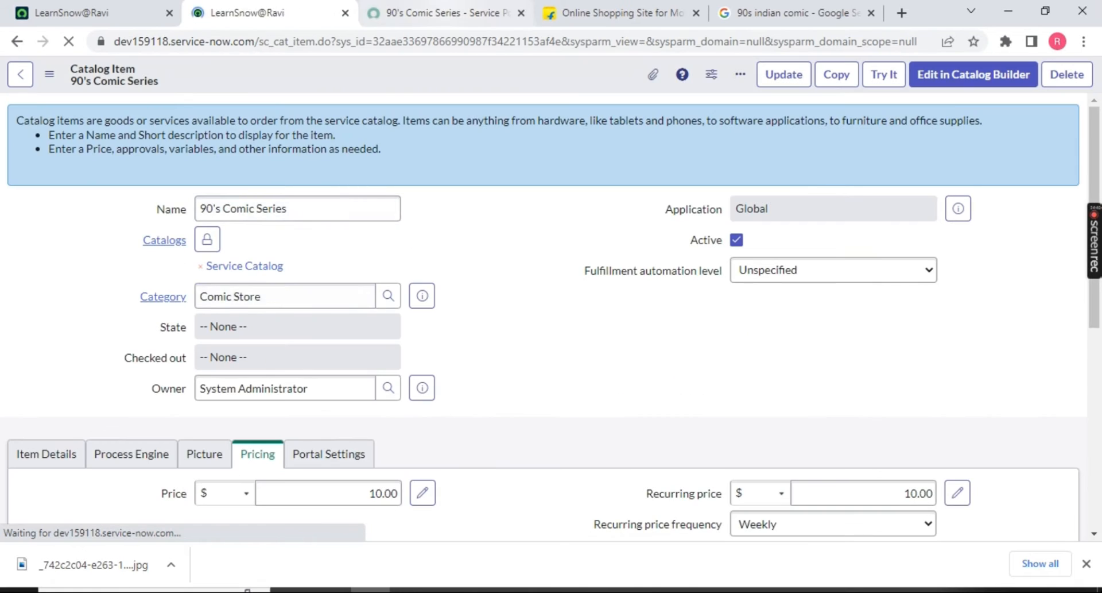
{"action": "left_click", "coordinate": [451, 17]}
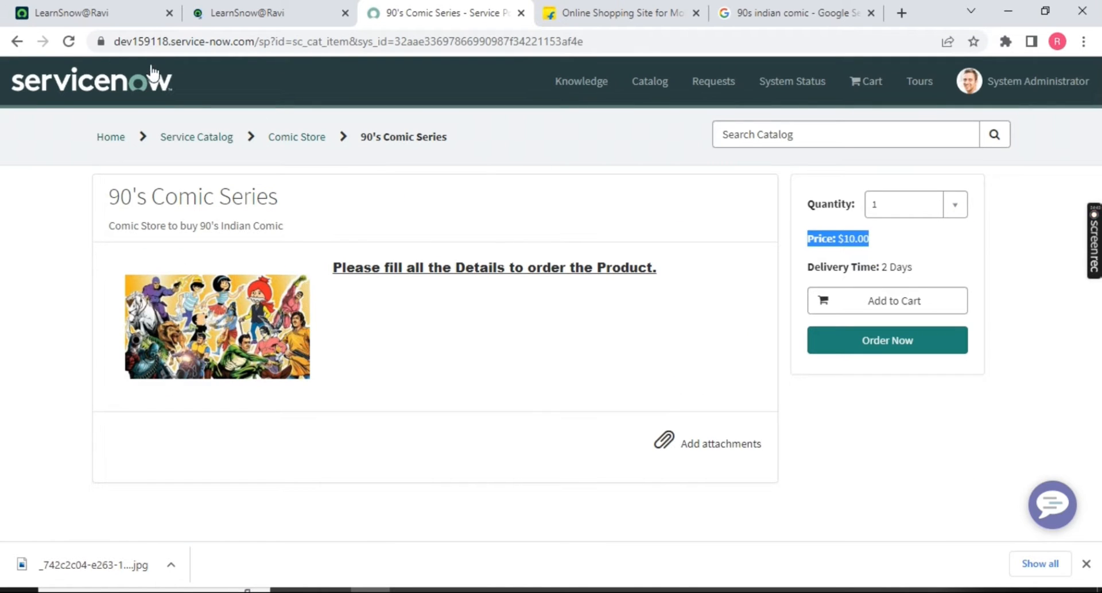
{"action": "left_click", "coordinate": [69, 41]}
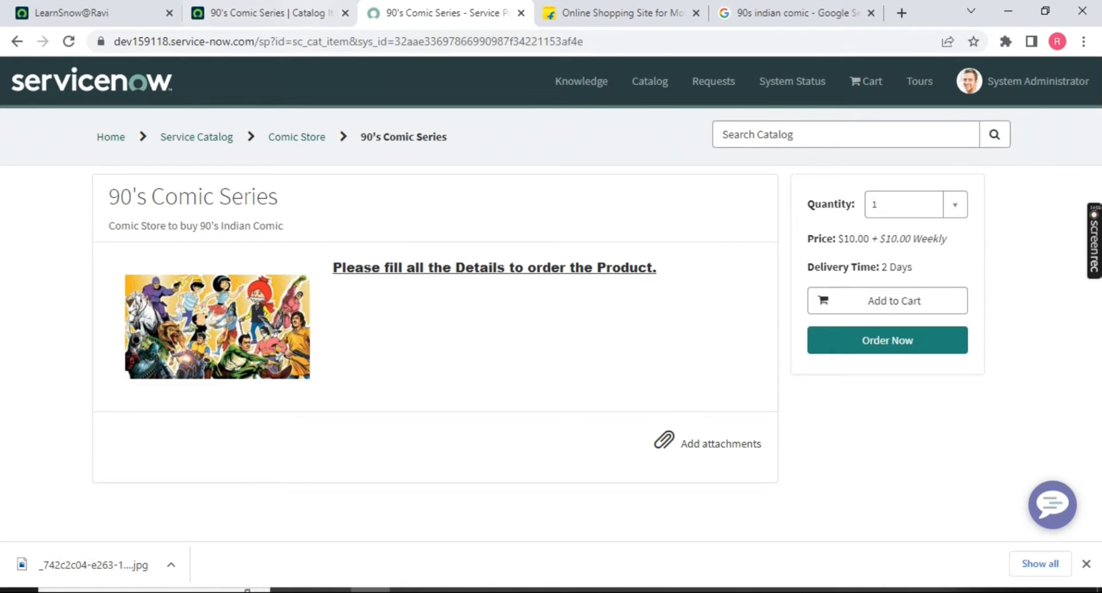
Set the catalog item's recurring price to $0.00 and its recurring price frequency to None, and save the record.
{"action": "left_click", "coordinate": [325, 20]}
{"action": "left_click", "coordinate": [877, 492]}
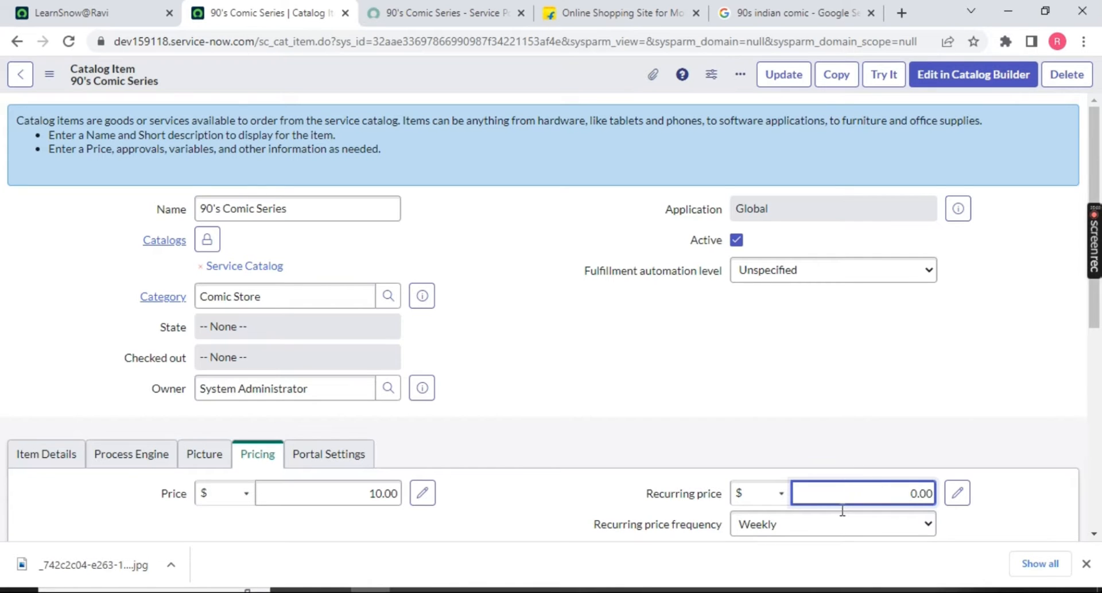
{"action": "left_click", "coordinate": [812, 526]}
{"action": "left_click", "coordinate": [750, 386]}
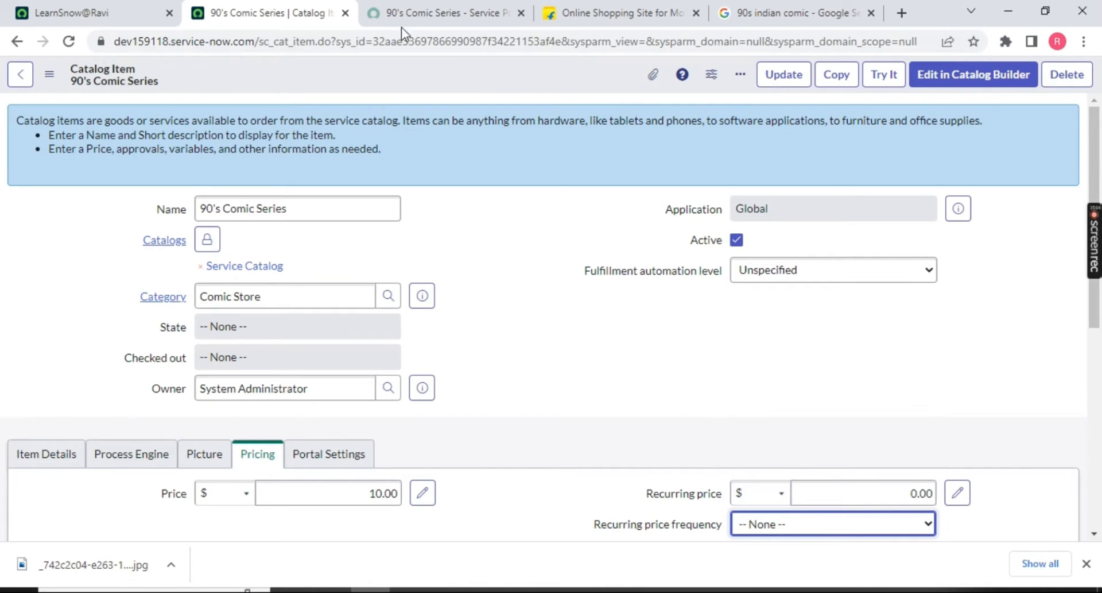
{"action": "right_click", "coordinate": [402, 72]}
{"action": "left_click", "coordinate": [422, 74]}
Reload the item's Service Portal page and compare it with the Portal Settings options for hiding the cart, quantity, delivery time and attachment.
{"action": "key", "text": "ctrl+Tab"}
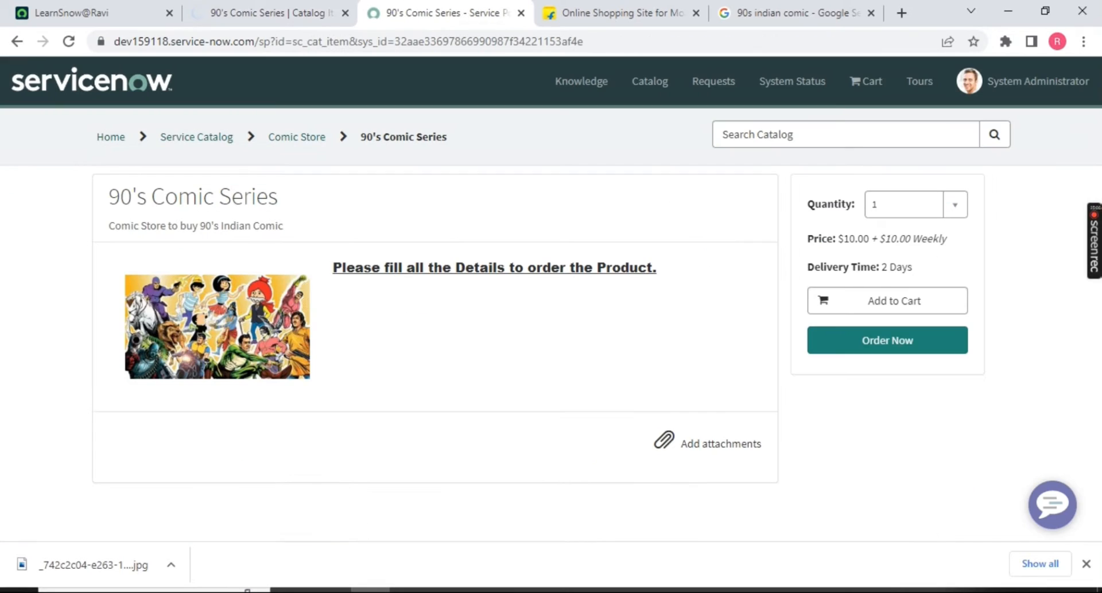
{"action": "left_click", "coordinate": [68, 41]}
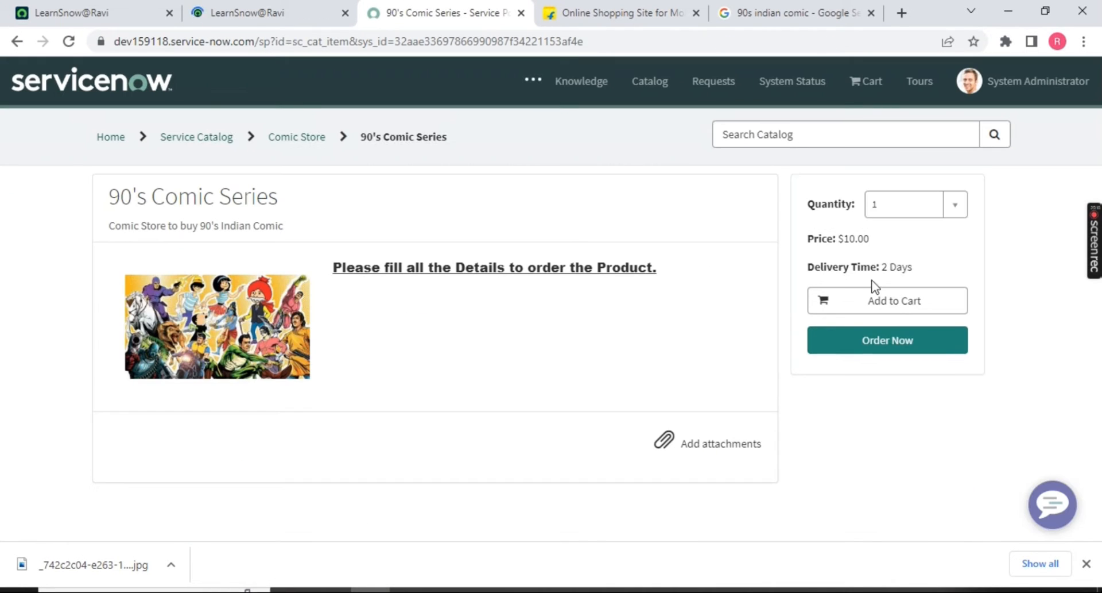
{"action": "left_click", "coordinate": [314, 16]}
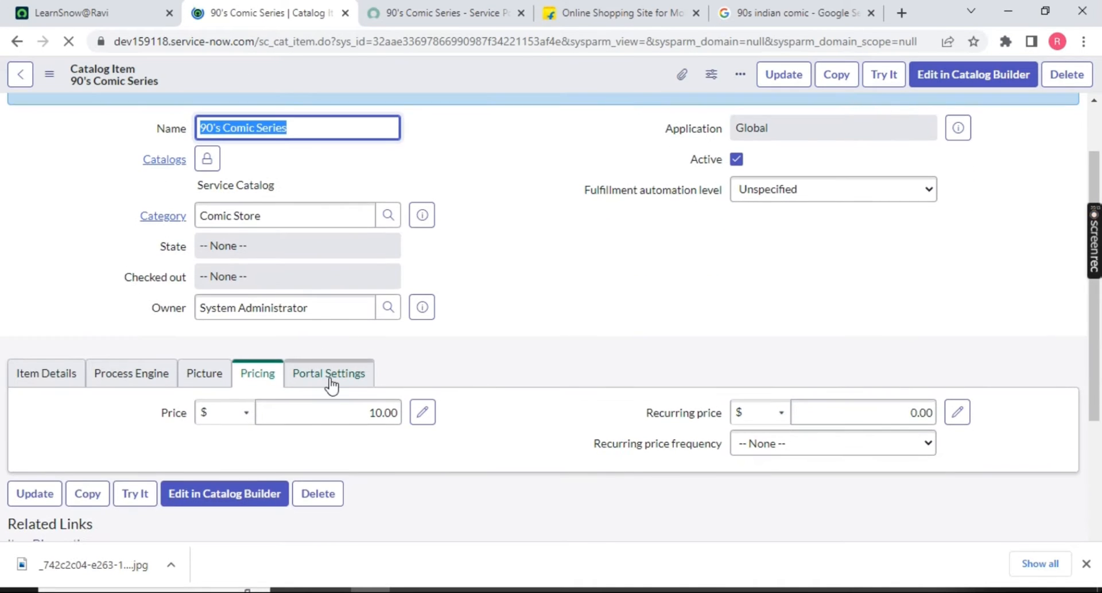
{"action": "left_click", "coordinate": [330, 374]}
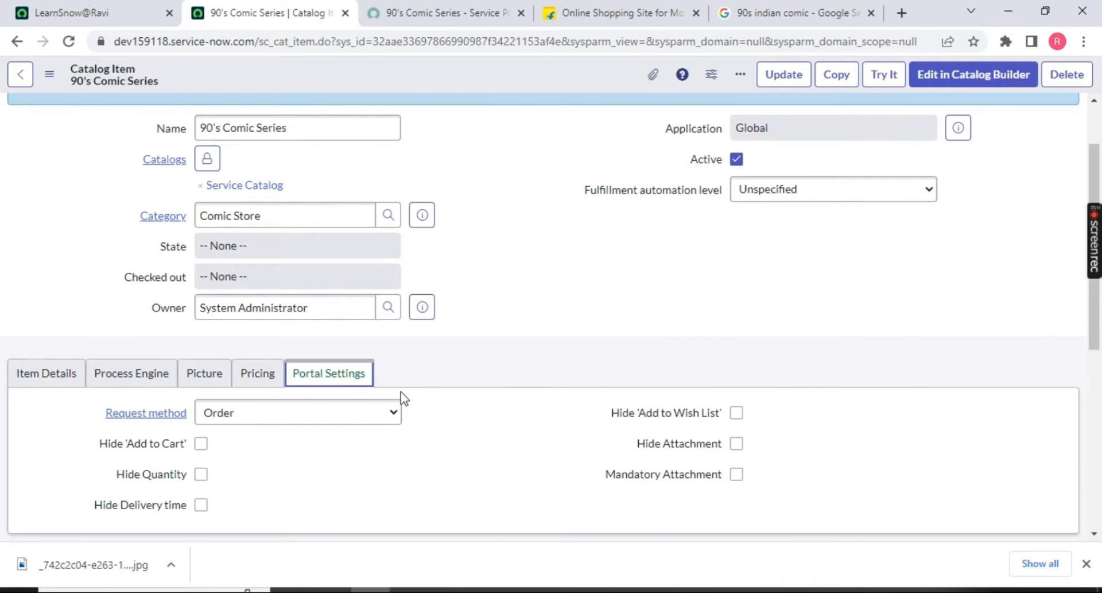
{"action": "left_click_drag", "start_coordinate": [100, 444], "coordinate": [192, 448]}
{"action": "left_click_drag", "start_coordinate": [105, 477], "coordinate": [176, 480]}
{"action": "left_click_drag", "start_coordinate": [92, 505], "coordinate": [217, 507]}
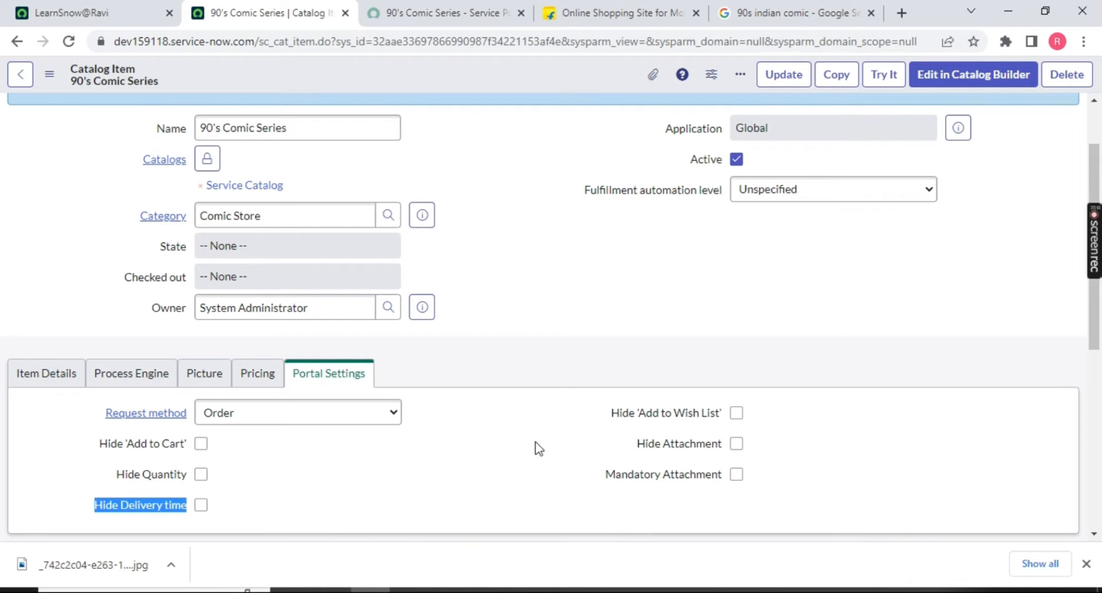
{"action": "left_click_drag", "start_coordinate": [632, 445], "coordinate": [740, 443]}
{"action": "left_click", "coordinate": [442, 13]}
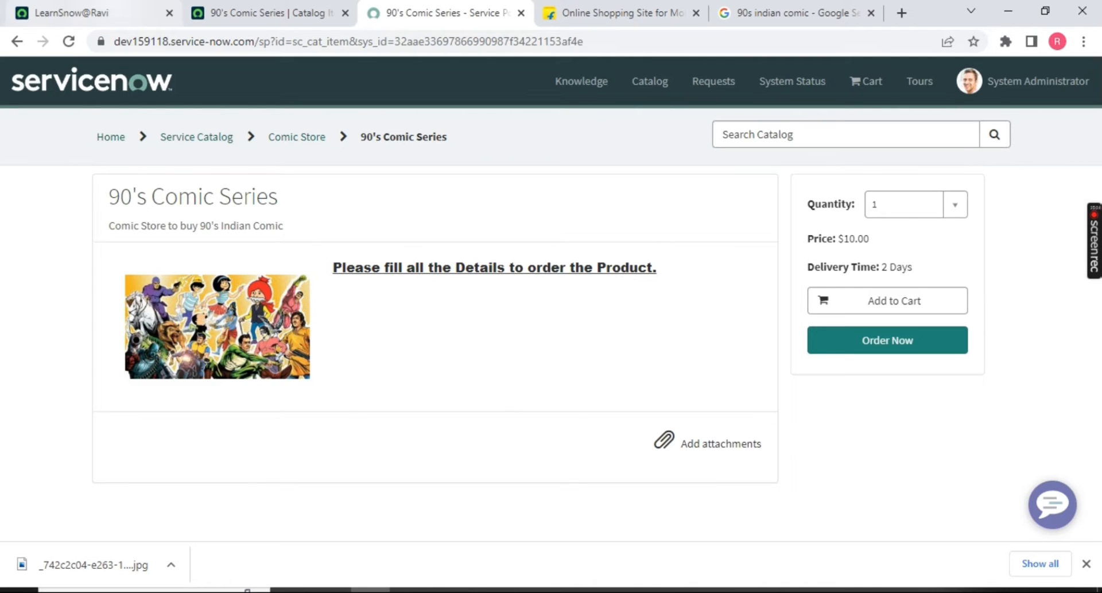
Enable hiding of Add to Cart, Quantity, Delivery time, Add to Wish List and Attachment for the item and save the record.
{"action": "left_click", "coordinate": [265, 13]}
{"action": "left_click", "coordinate": [201, 444]}
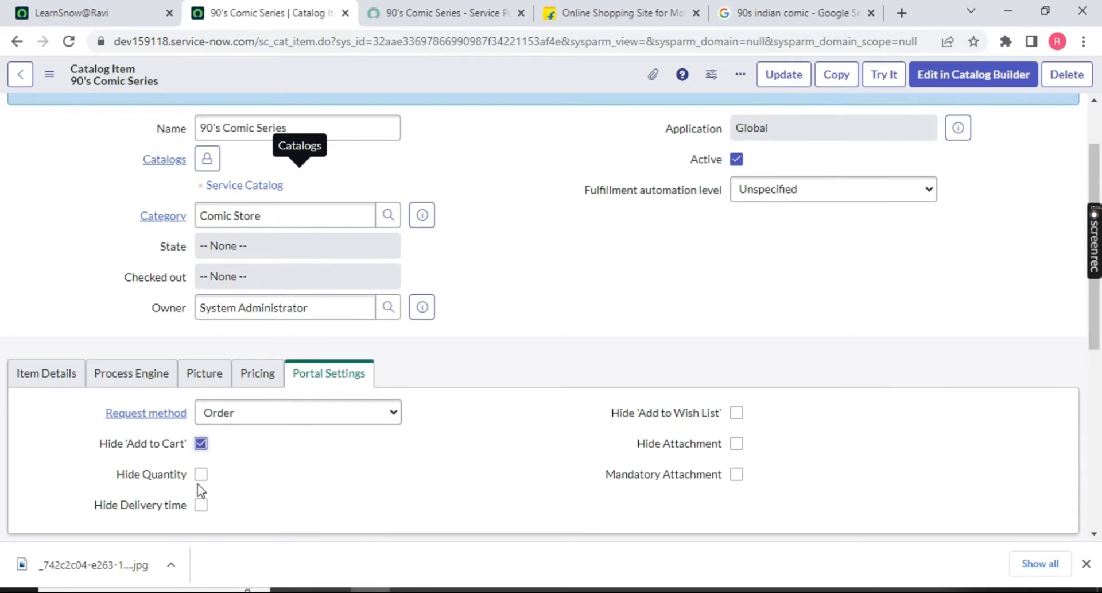
{"action": "left_click", "coordinate": [201, 505]}
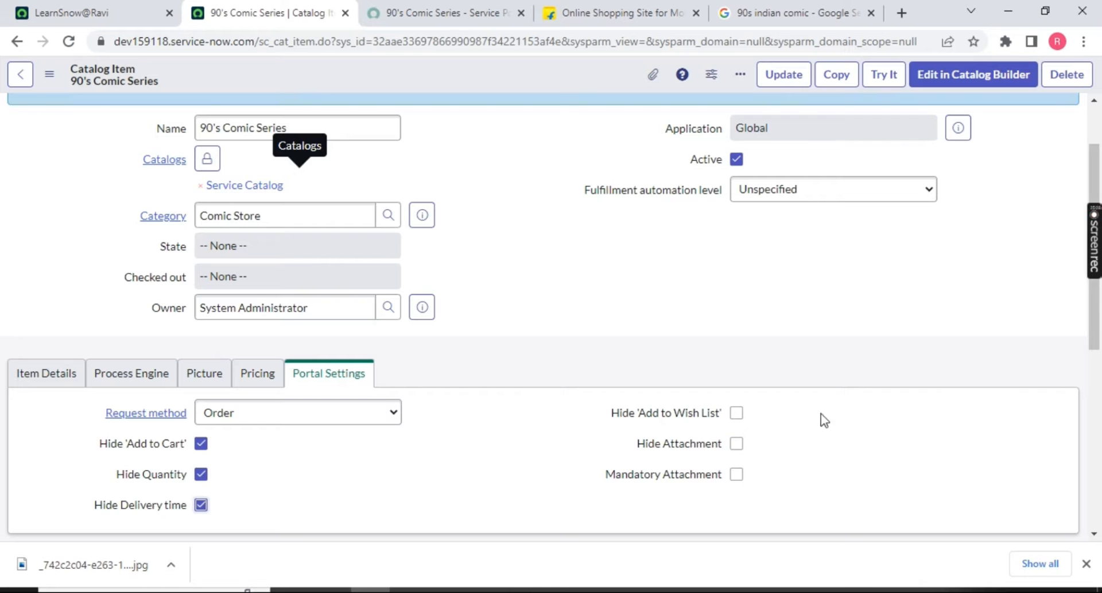
{"action": "left_click", "coordinate": [736, 443]}
{"action": "right_click", "coordinate": [465, 78]}
{"action": "left_click", "coordinate": [486, 80]}
Reload the item's Service Portal page and examine what remains in the order box, highlighting the price.
{"action": "left_click", "coordinate": [448, 12]}
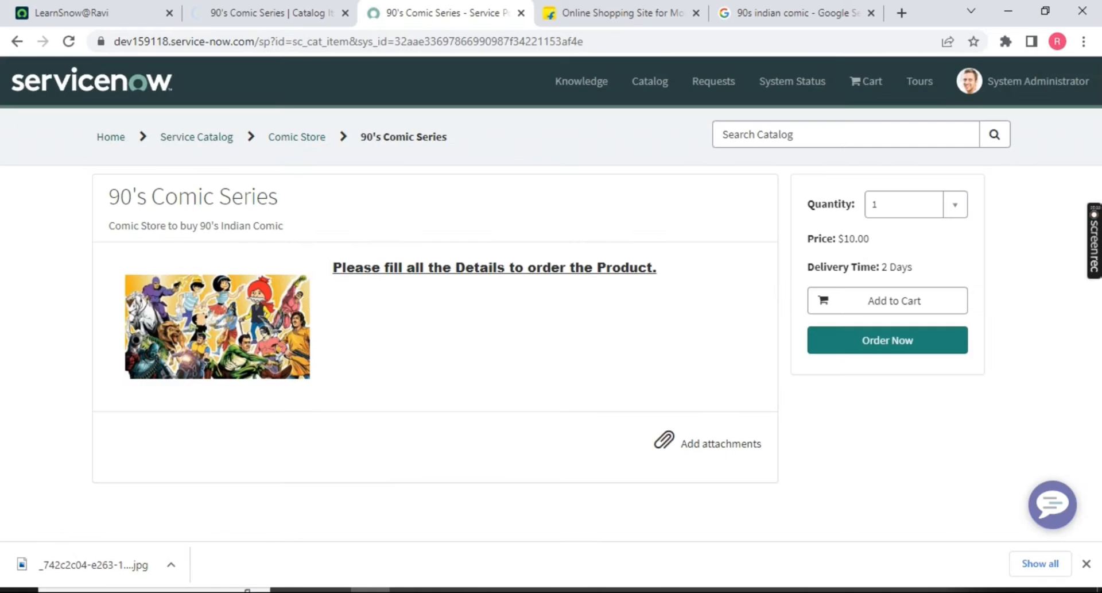
{"action": "left_click", "coordinate": [70, 40]}
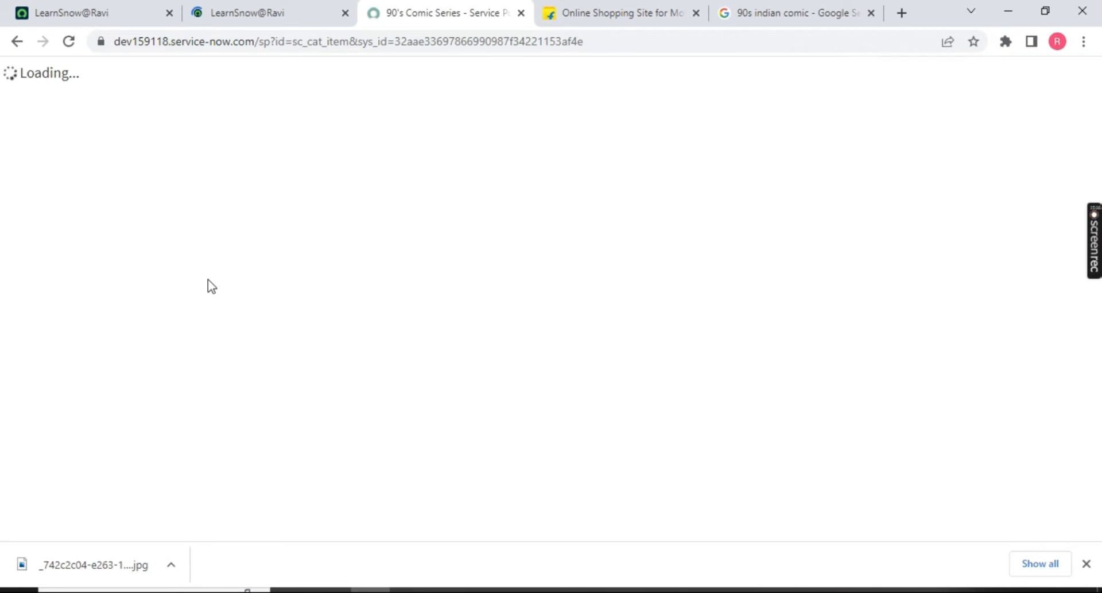
{"action": "left_click_drag", "start_coordinate": [807, 199], "coordinate": [910, 204]}
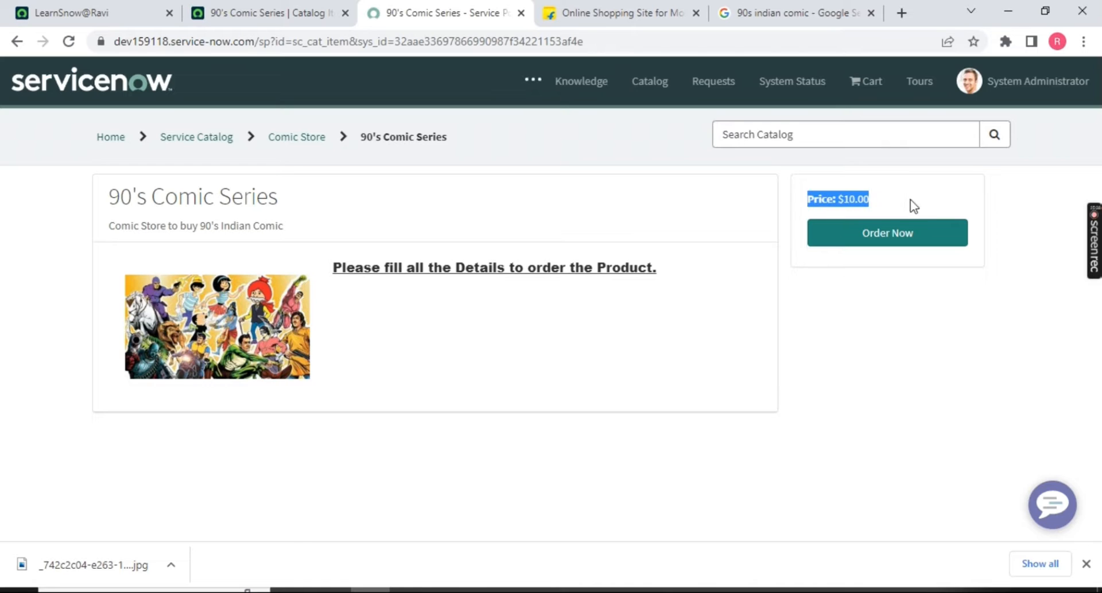
{"action": "left_click", "coordinate": [968, 278]}
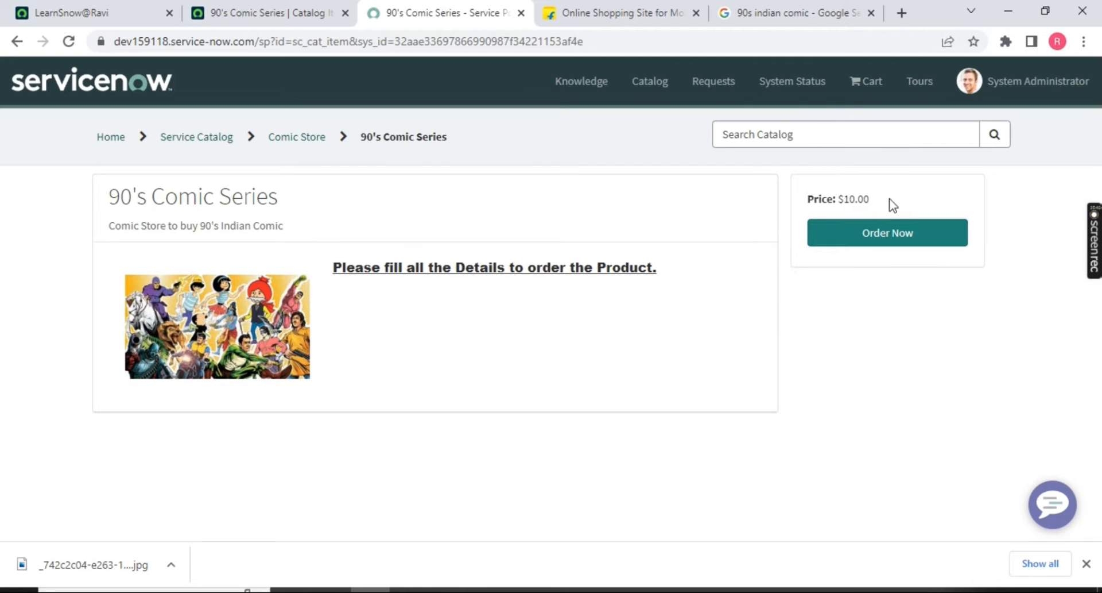
{"action": "key", "text": "ctrl+a"}
{"action": "left_click", "coordinate": [947, 291]}
Turn off Hide 'Add to Cart', Hide Quantity and Hide Delivery time in the item's portal settings and save the record.
{"action": "left_click", "coordinate": [281, 15]}
{"action": "scroll", "coordinate": [352, 305], "scroll_direction": "down", "scroll_amount": 4}
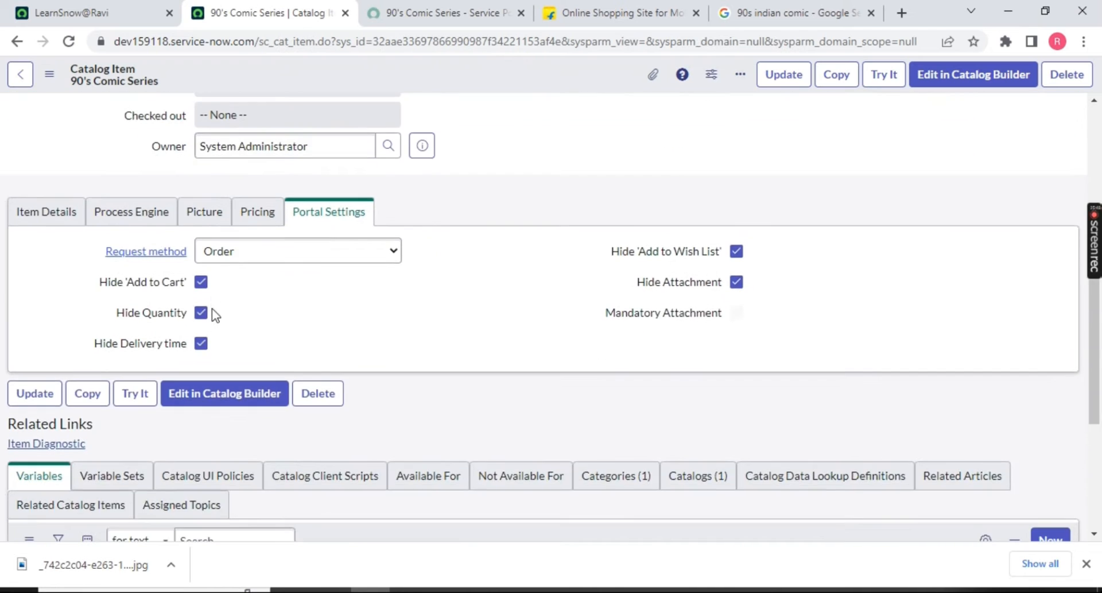
{"action": "left_click", "coordinate": [201, 282]}
{"action": "left_click", "coordinate": [201, 313]}
{"action": "left_click", "coordinate": [201, 342]}
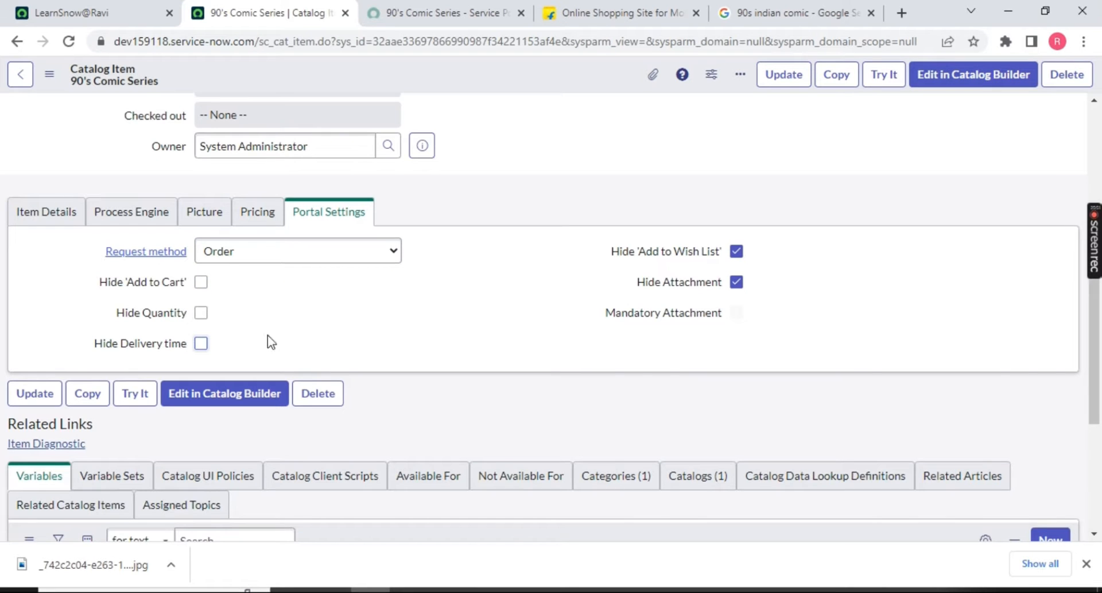
{"action": "right_click", "coordinate": [550, 71]}
{"action": "left_click", "coordinate": [574, 84]}
Reload the item's Service Portal page and highlight the price and delivery time in the order box.
{"action": "left_click", "coordinate": [453, 13]}
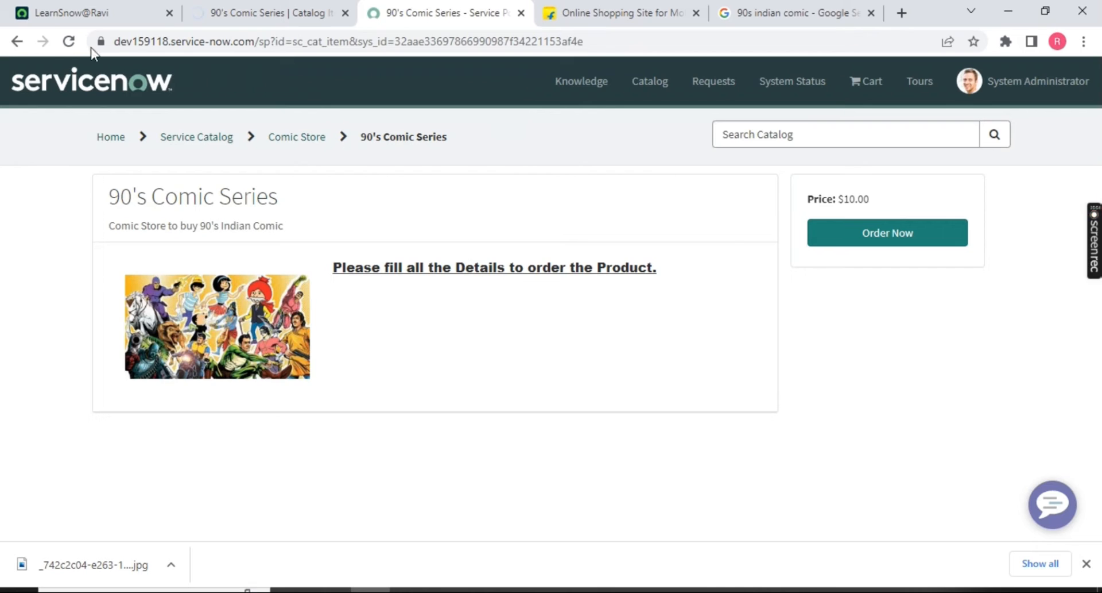
{"action": "left_click", "coordinate": [68, 41]}
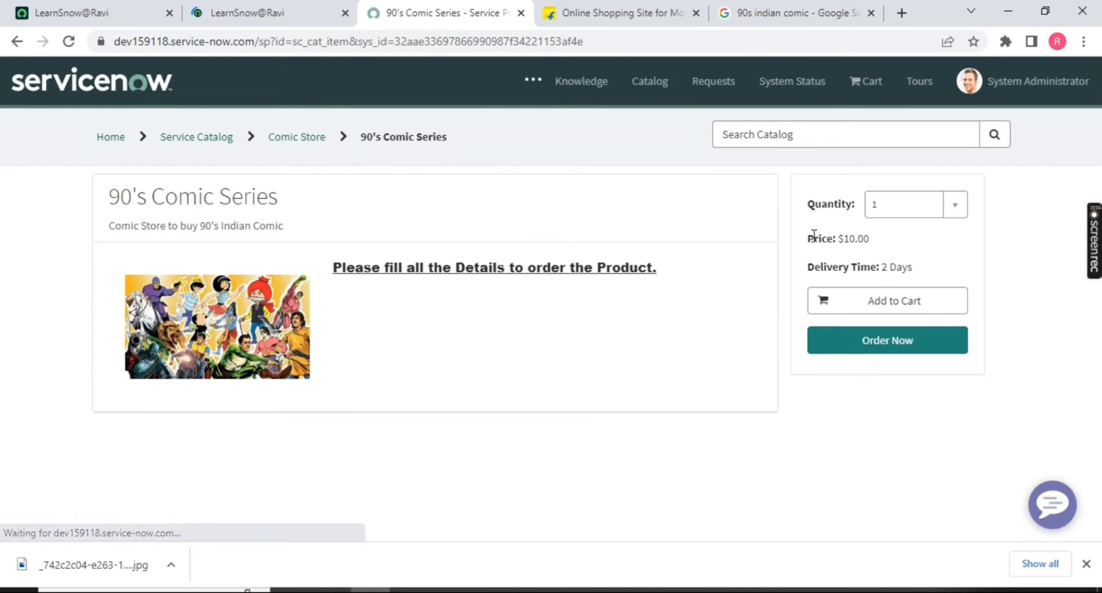
{"action": "left_click_drag", "start_coordinate": [815, 236], "coordinate": [884, 235]}
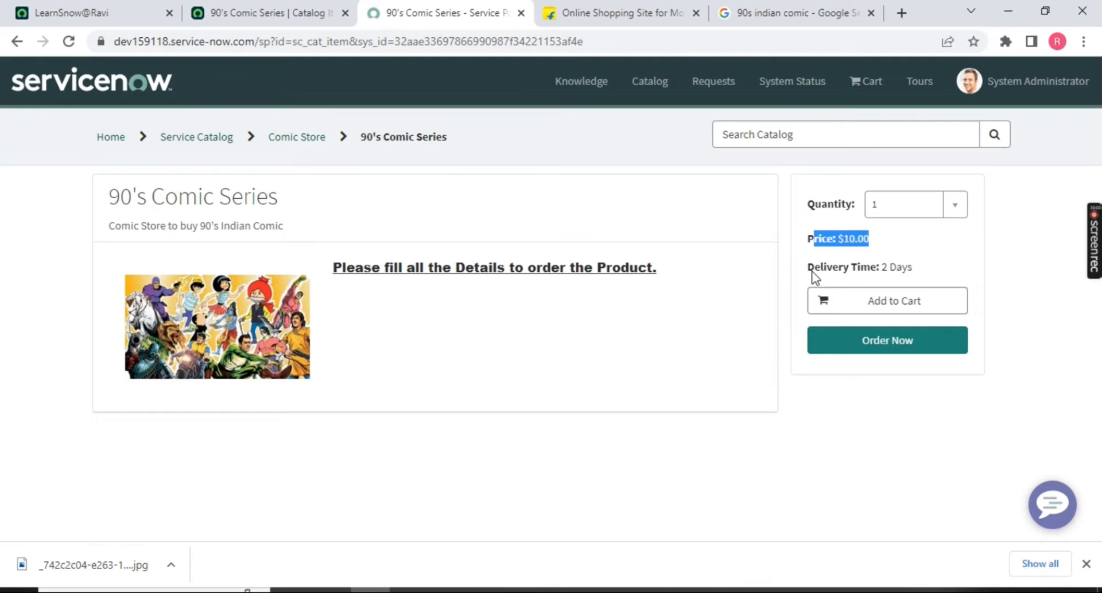
{"action": "left_click_drag", "start_coordinate": [812, 271], "coordinate": [925, 270]}
Switch to the Use case (Part 1) slide and review the variables required for the 90's comic series catalog.
{"action": "left_click", "coordinate": [270, 12]}
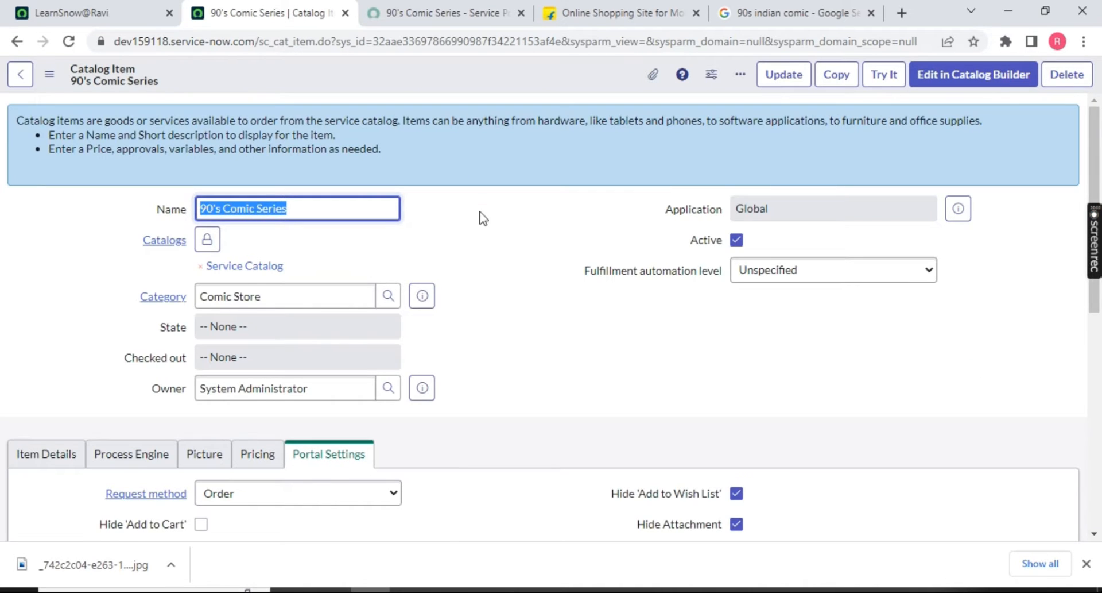
{"action": "scroll", "coordinate": [478, 226], "scroll_direction": "down", "scroll_amount": 5}
{"action": "scroll", "coordinate": [468, 218], "scroll_direction": "up", "scroll_amount": 5}
{"action": "left_click", "coordinate": [429, 13]}
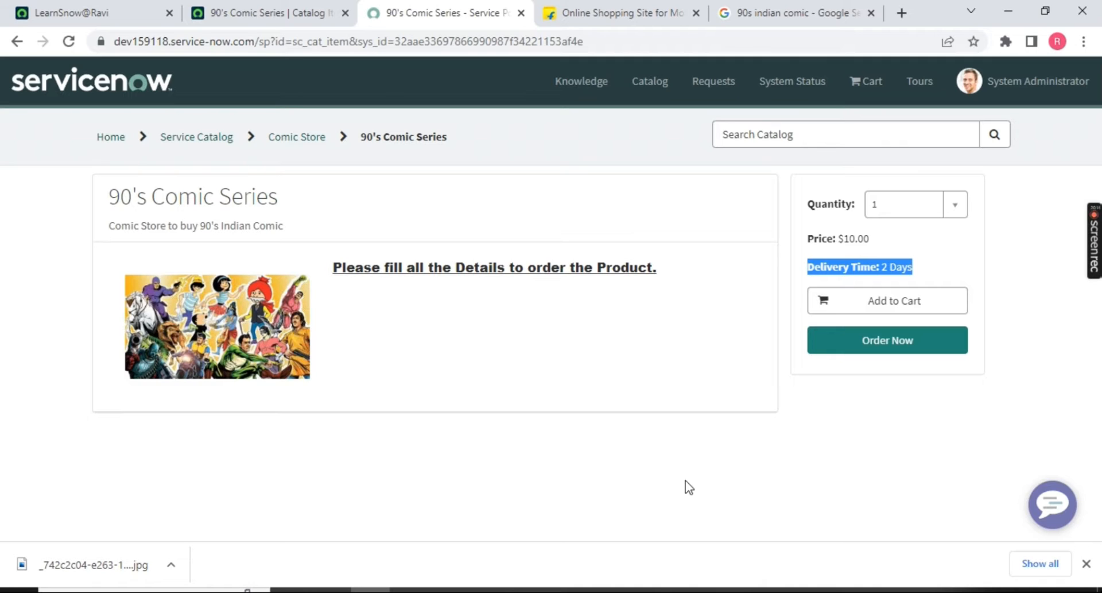
{"action": "key", "text": "alt+Tab"}
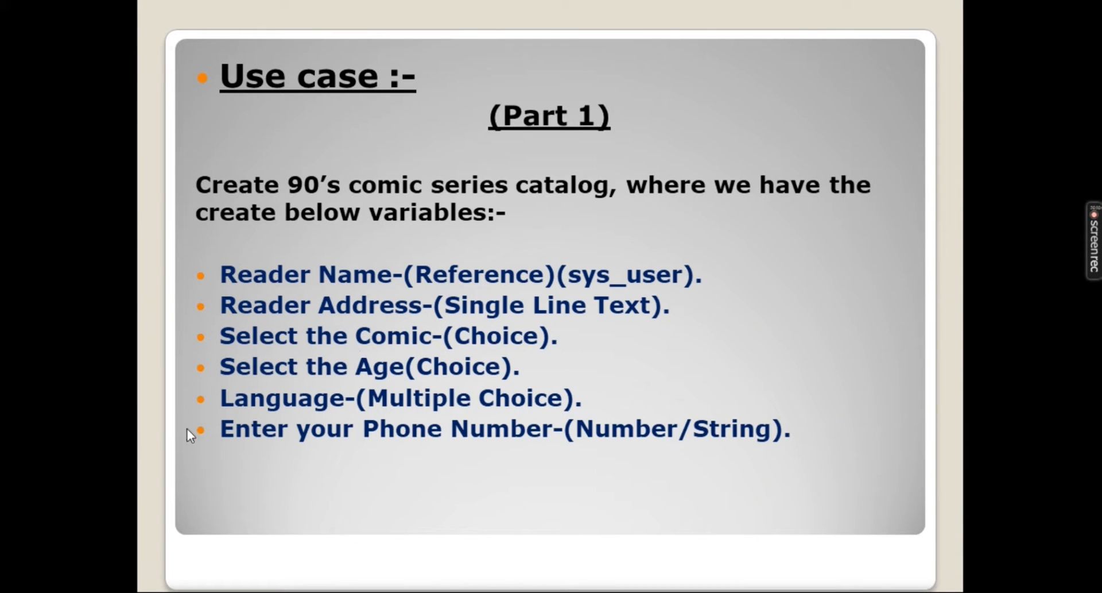
{"action": "left_click", "coordinate": [487, 591]}
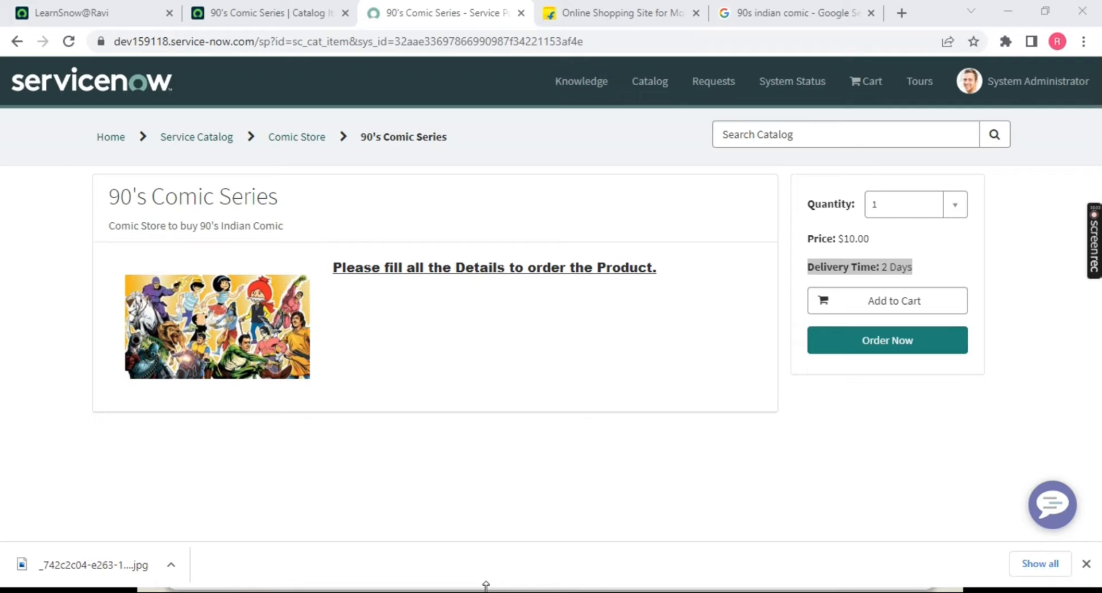
Start a new variable record for the 90's Comic Series catalog item in ServiceNow.
{"action": "left_click", "coordinate": [270, 15]}
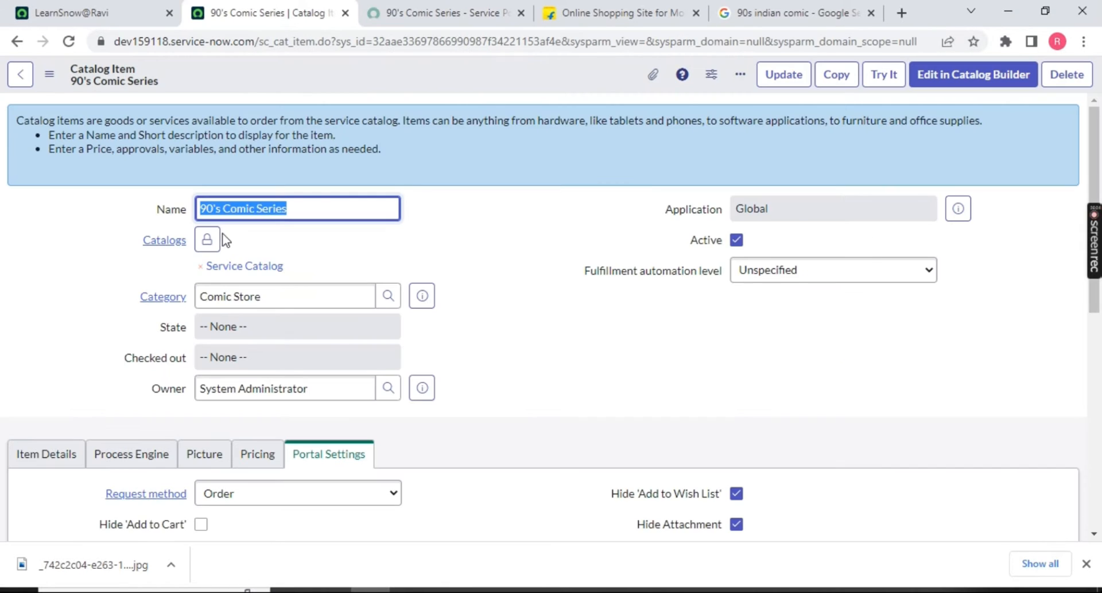
{"action": "scroll", "coordinate": [212, 241], "scroll_direction": "down", "scroll_amount": 8}
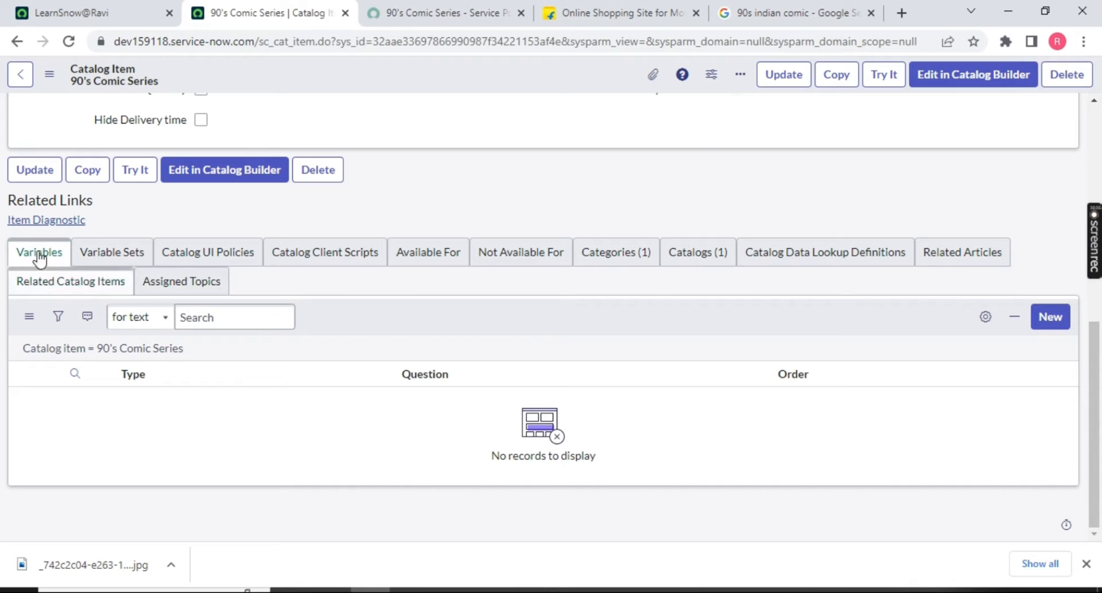
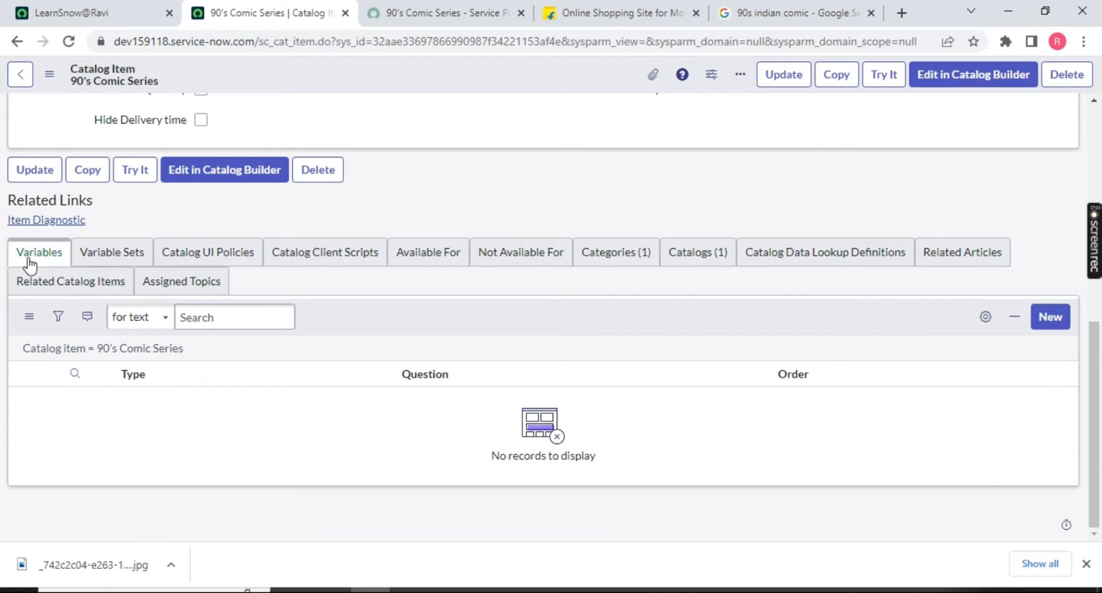
{"action": "left_click", "coordinate": [1054, 319]}
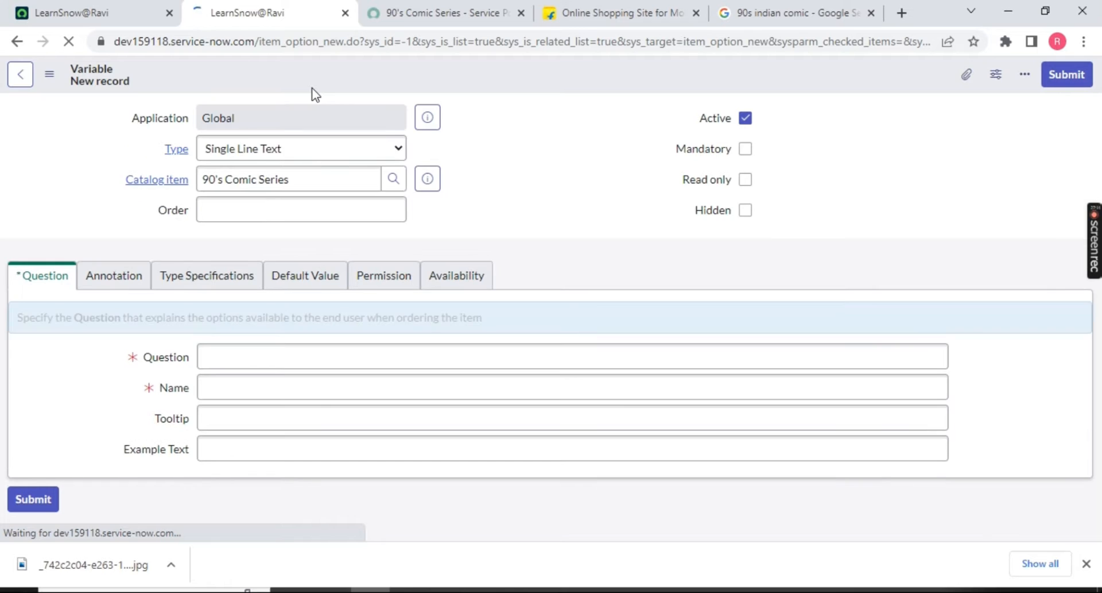
Copy the table name item_option_new from the variable record's URL, open its full list with item_option_new.LIST, and browse the variables.
{"action": "left_click_drag", "start_coordinate": [258, 41], "coordinate": [345, 41]}
{"action": "key", "text": "ctrl+c"}
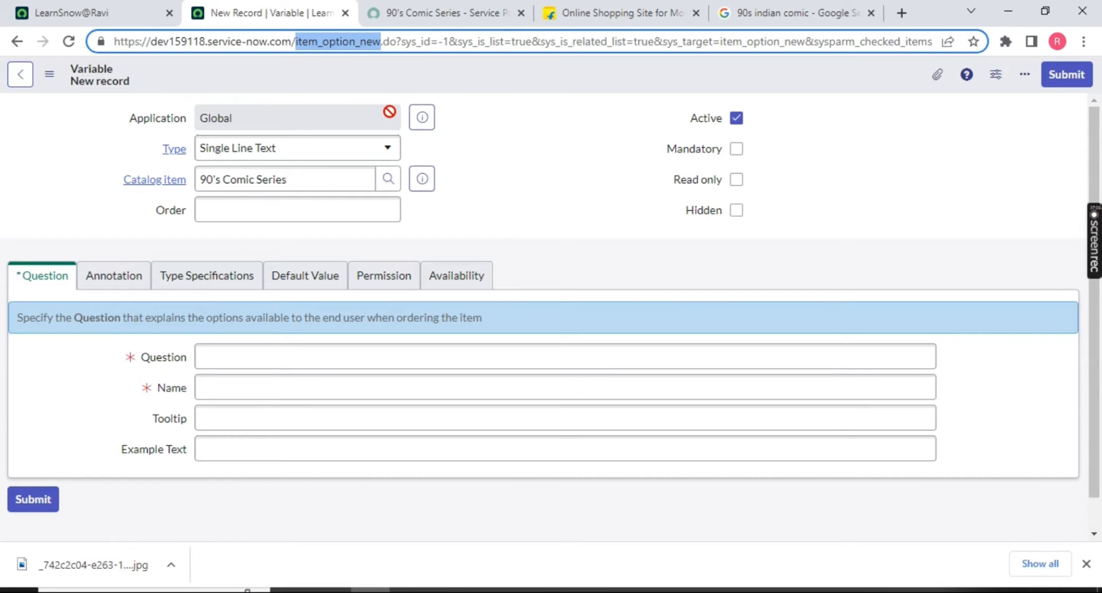
{"action": "left_click", "coordinate": [74, 12]}
{"action": "left_click", "coordinate": [108, 110]}
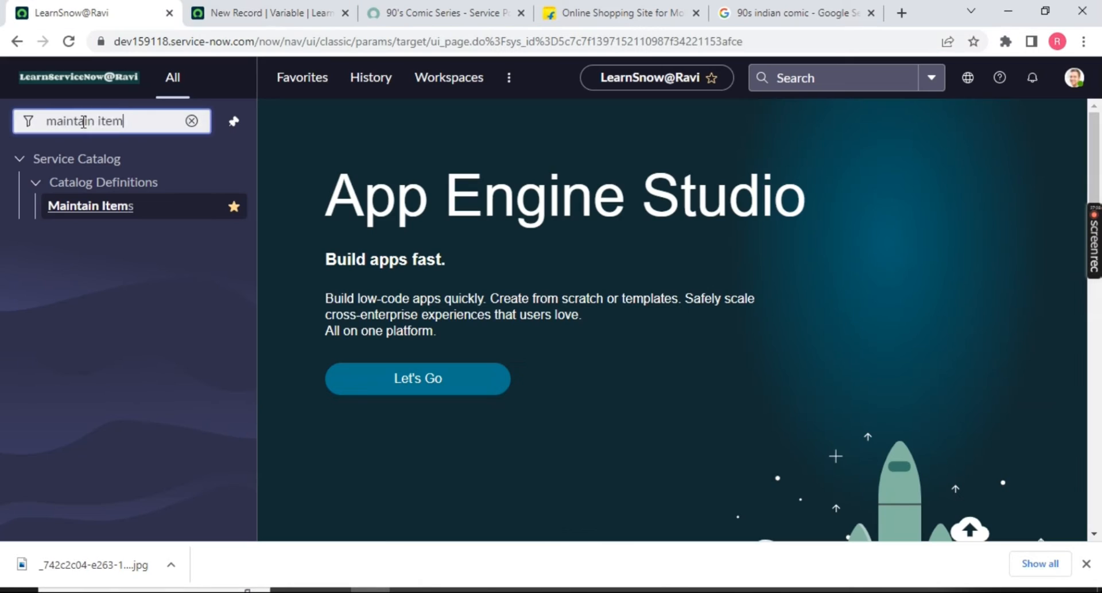
{"action": "key", "text": "ctrl+a"}
{"action": "key", "text": "ctrl+v"}
{"action": "type", "text": ".LIST"}
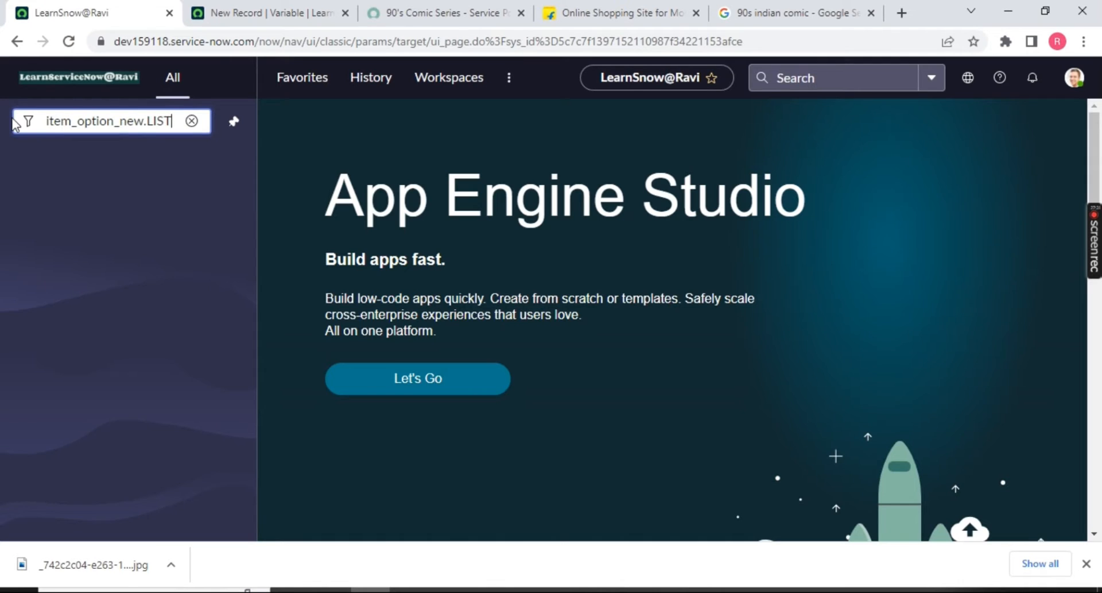
{"action": "key", "text": "Return"}
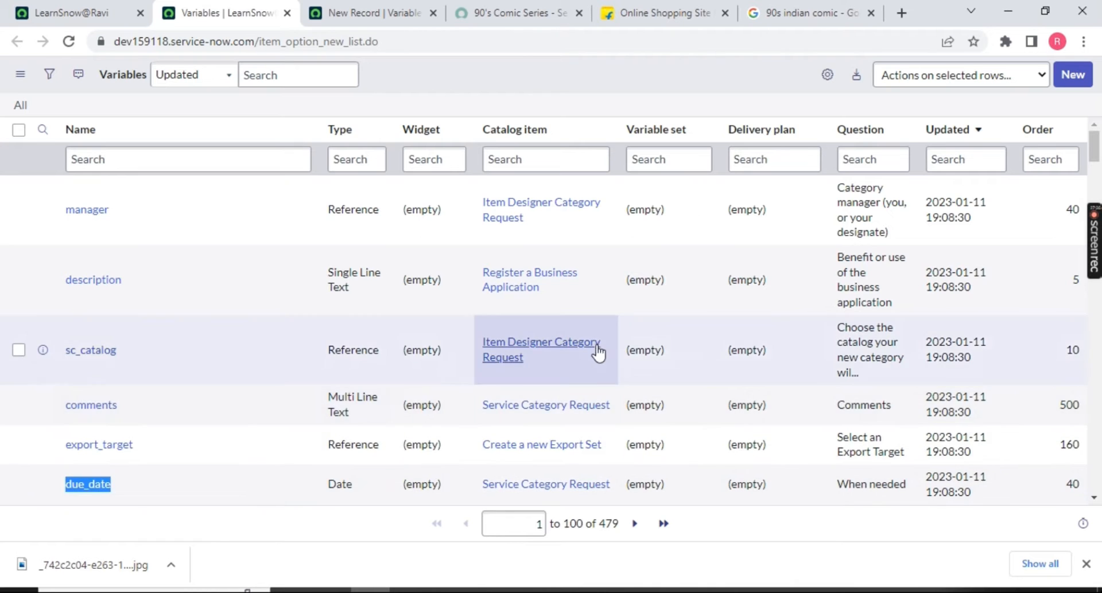
{"action": "scroll", "coordinate": [601, 392], "scroll_direction": "down", "scroll_amount": 10}
{"action": "scroll", "coordinate": [597, 402], "scroll_direction": "down", "scroll_amount": 8}
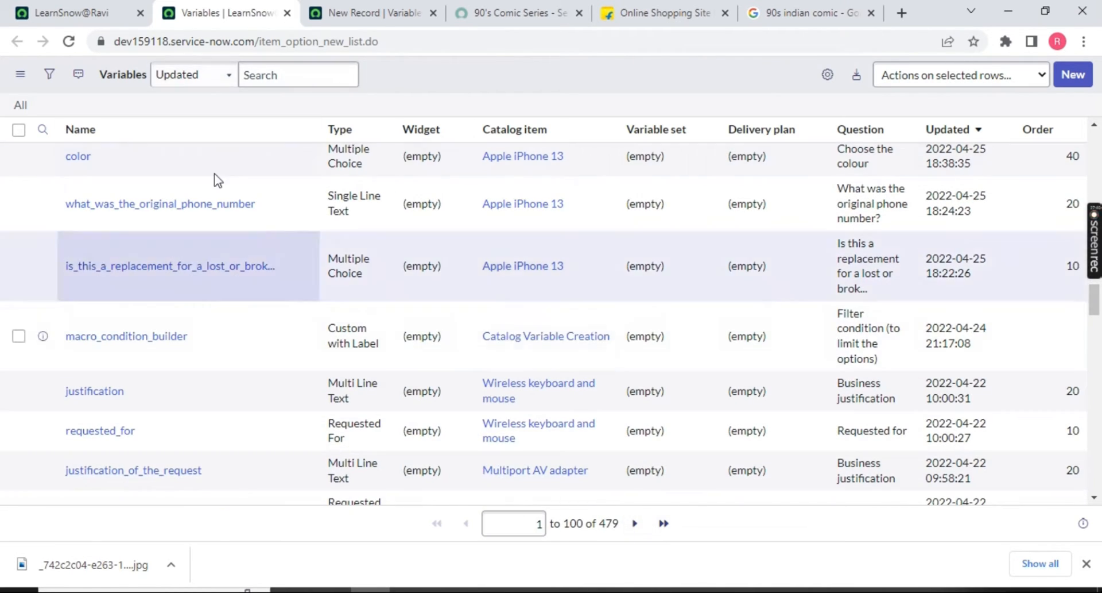
Finish browsing the full variables list, close it and return to the new variable record.
{"action": "scroll", "coordinate": [261, 283], "scroll_direction": "up", "scroll_amount": 12}
{"action": "scroll", "coordinate": [189, 278], "scroll_direction": "up", "scroll_amount": 8}
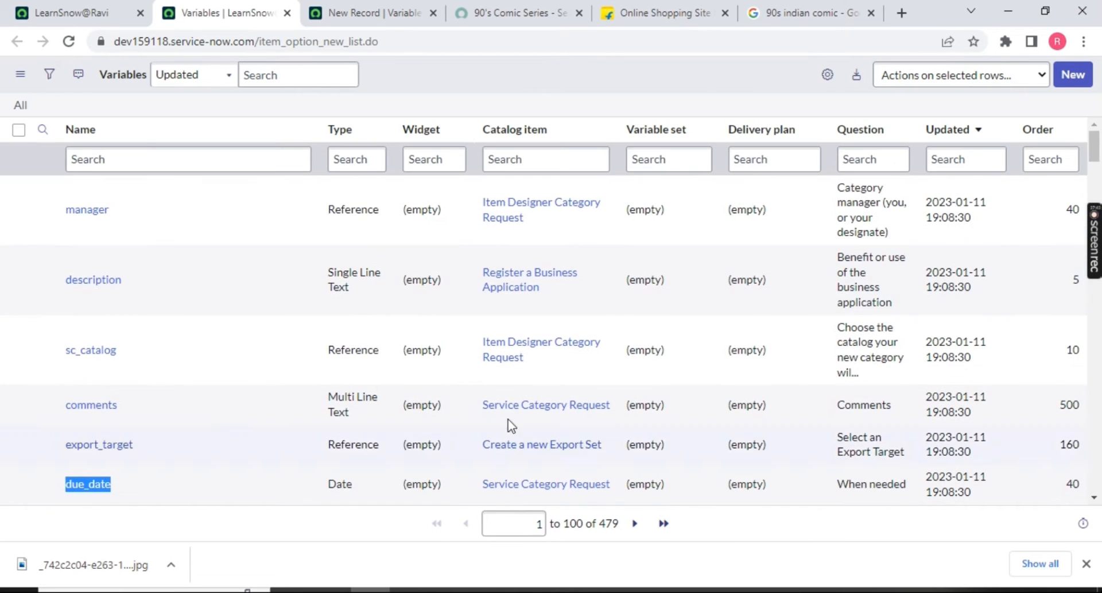
{"action": "left_click", "coordinate": [373, 13]}
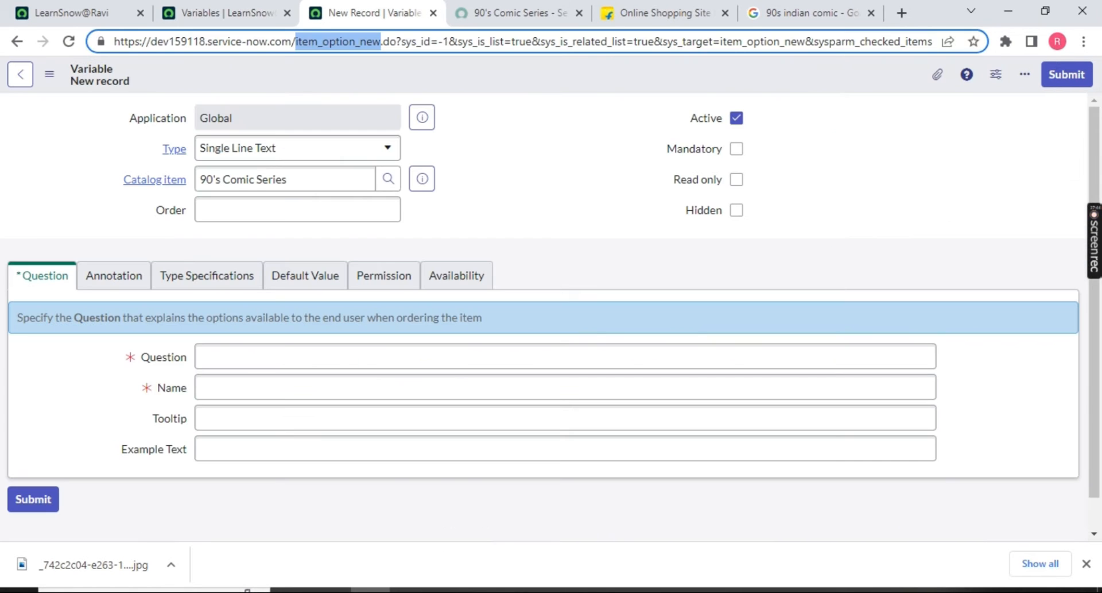
{"action": "left_click", "coordinate": [287, 13]}
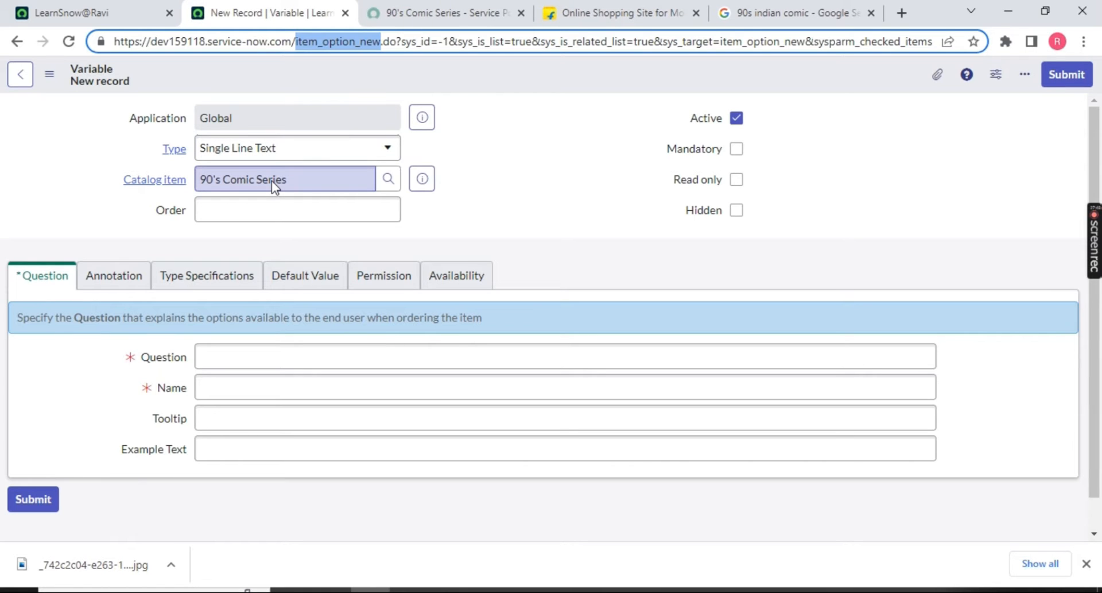
Check the first variable on the Use case slide, enter Reader Name as the new variable's question with name reader_name, and save the record.
{"action": "key", "text": "alt+Tab"}
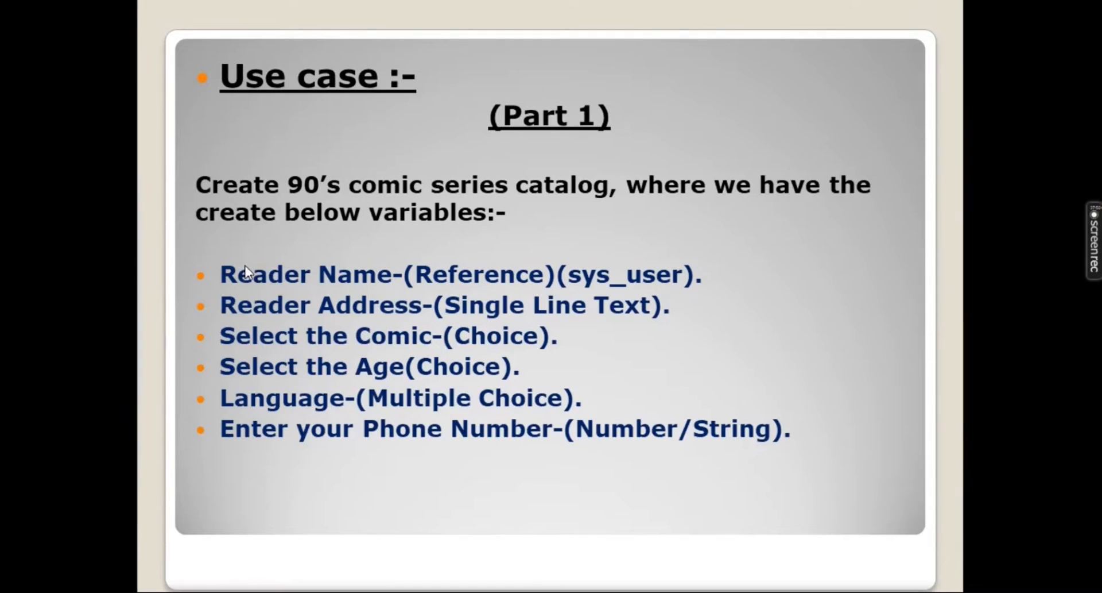
{"action": "key", "text": "alt+Tab"}
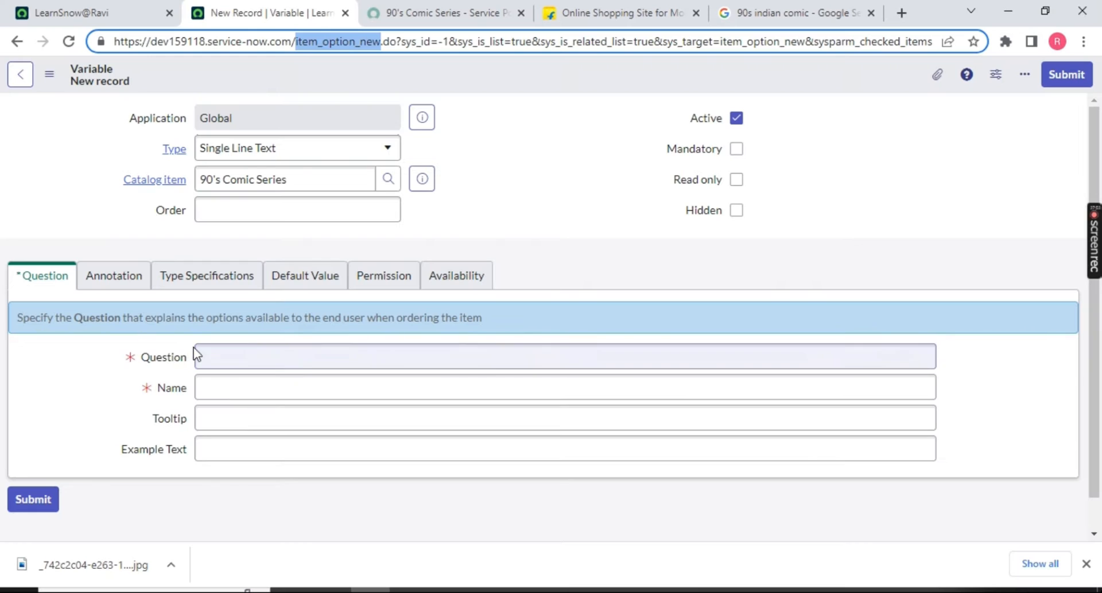
{"action": "left_click", "coordinate": [232, 358]}
{"action": "type", "text": "Re"}
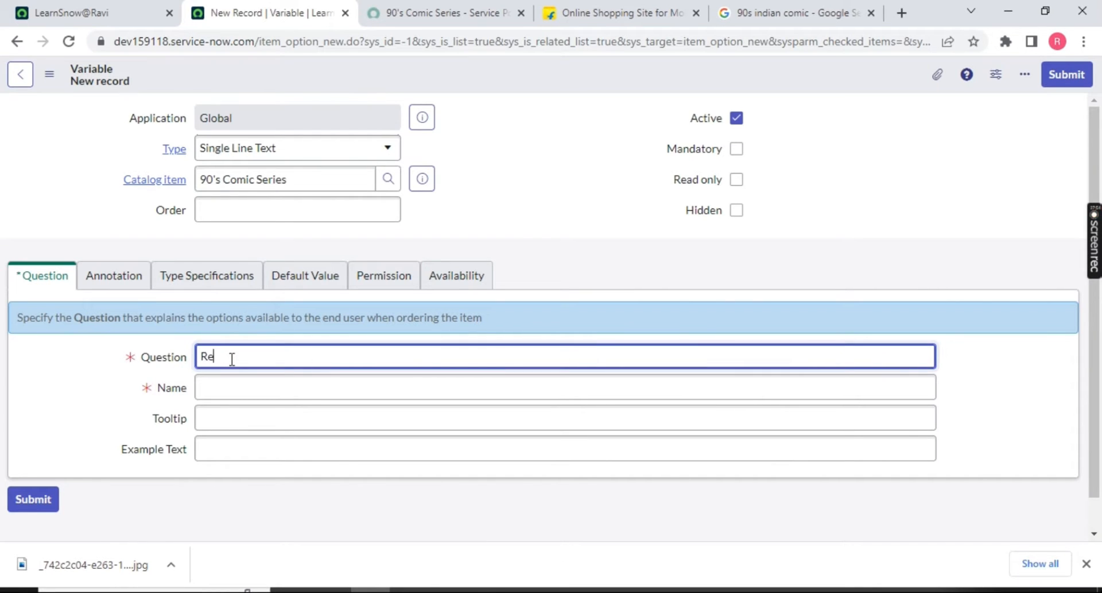
{"action": "type", "text": "ader Name"}
{"action": "left_click", "coordinate": [92, 374]}
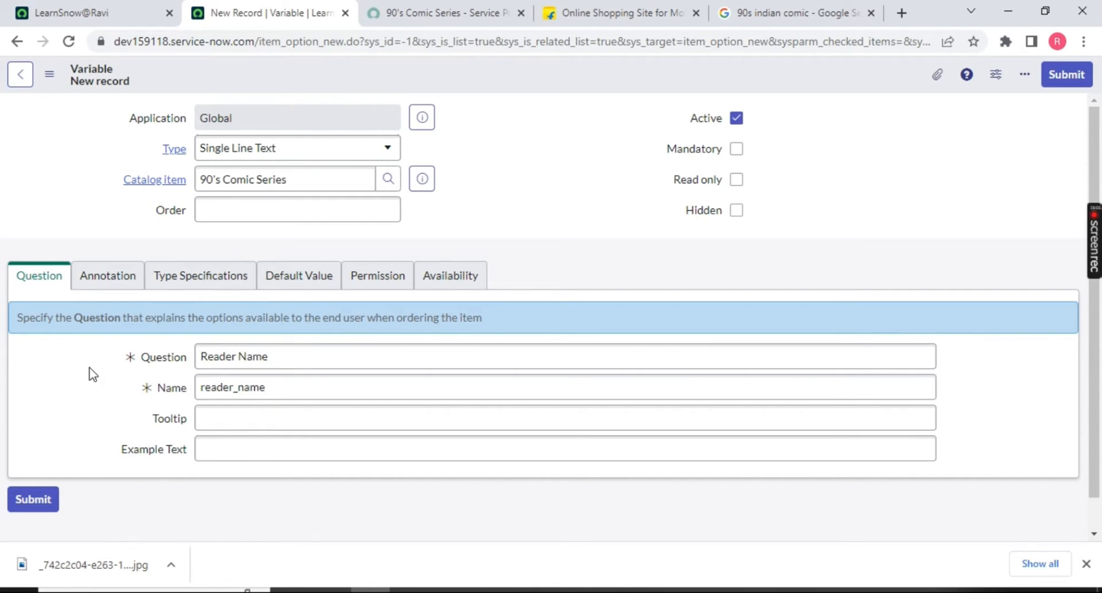
{"action": "left_click_drag", "start_coordinate": [297, 357], "coordinate": [153, 357]}
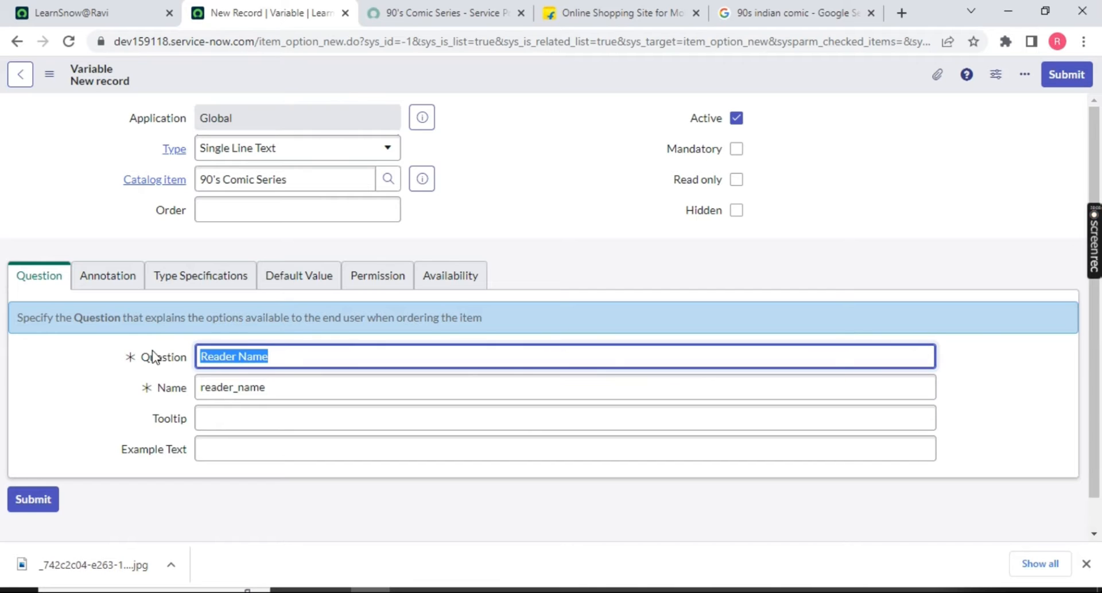
{"action": "left_click_drag", "start_coordinate": [283, 381], "coordinate": [229, 361]}
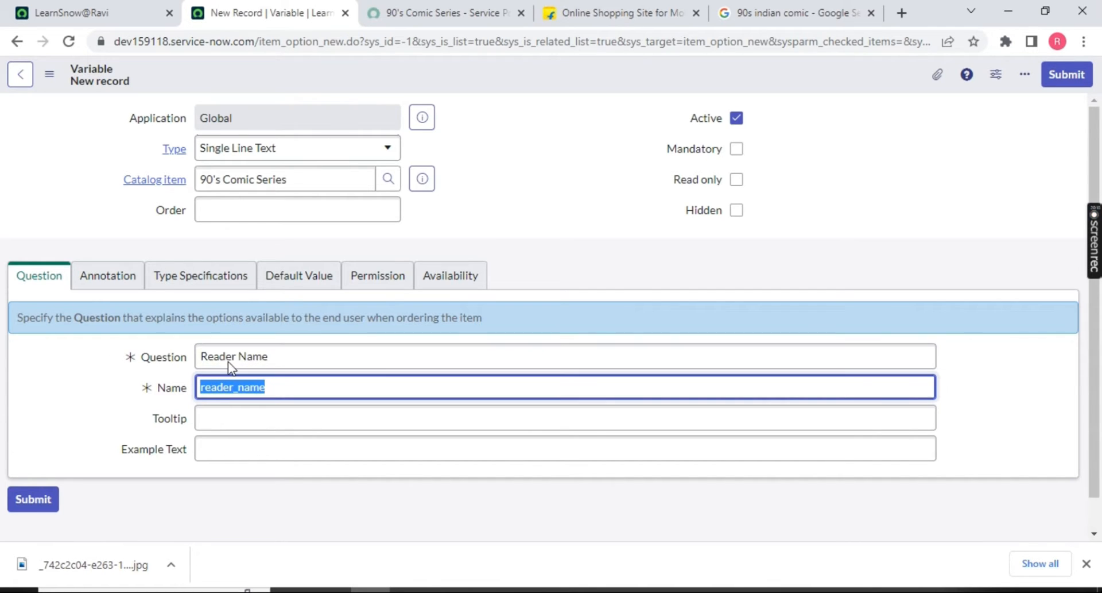
{"action": "right_click", "coordinate": [539, 79]}
{"action": "left_click", "coordinate": [560, 92]}
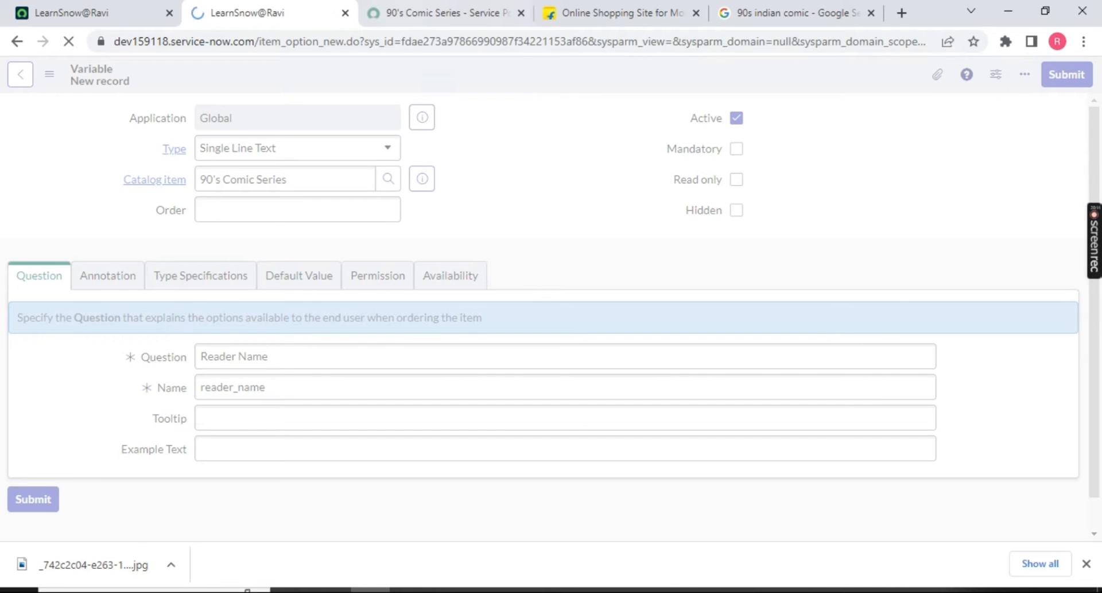
Reload the 90's Comic Series portal page to check the Reader Name field, and return to the variable record.
{"action": "left_click", "coordinate": [445, 12]}
{"action": "left_click", "coordinate": [69, 41]}
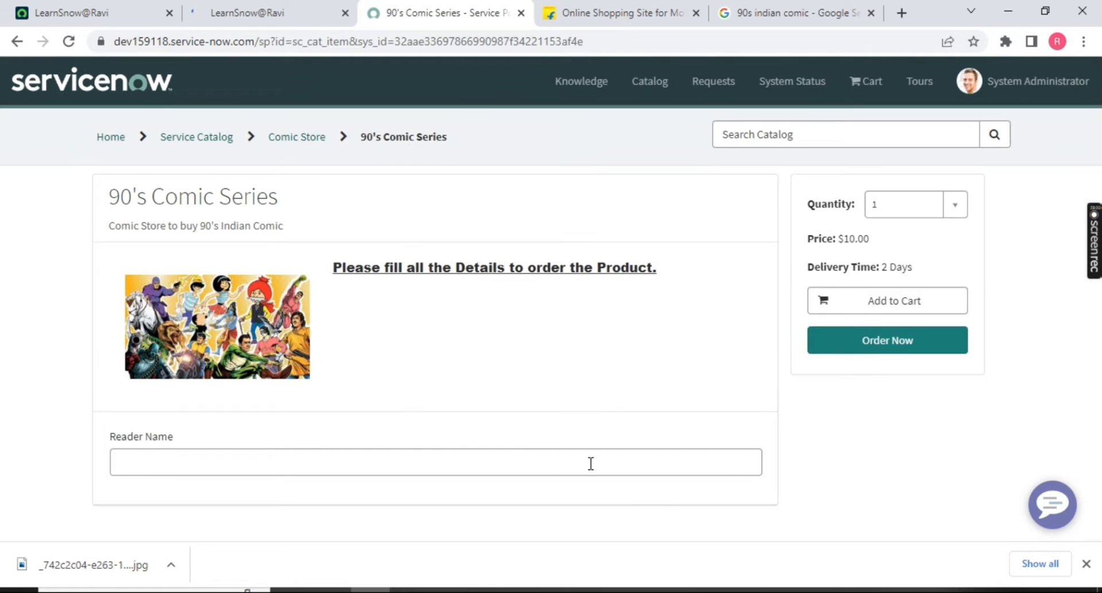
{"action": "left_click", "coordinate": [267, 13]}
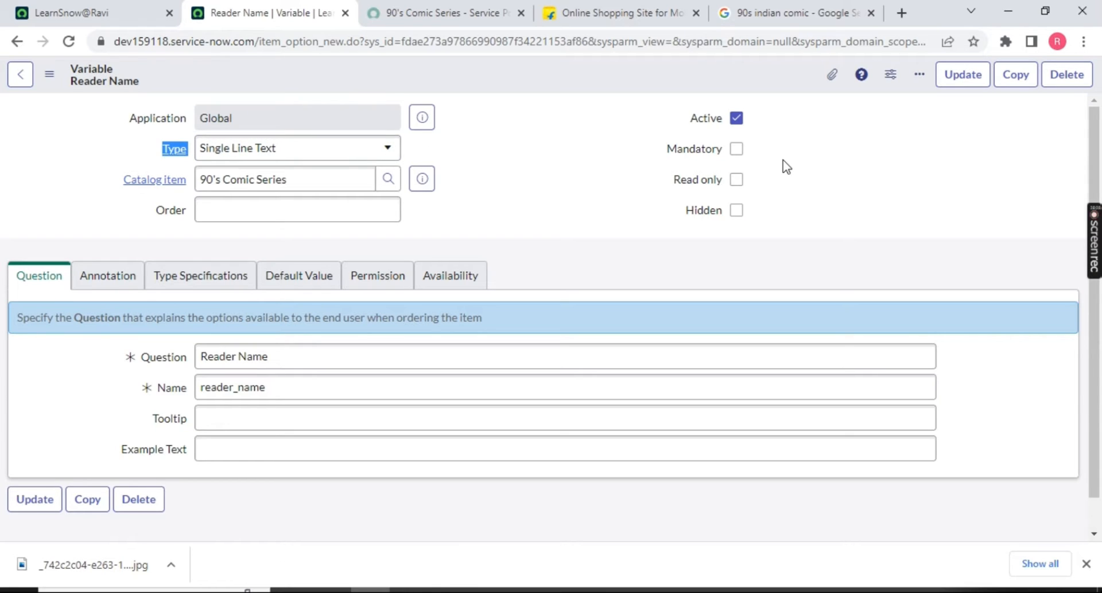
Check the required variable type on the Use case slide and set the Reader Name variable's type to Reference.
{"action": "key", "text": "alt+Tab"}
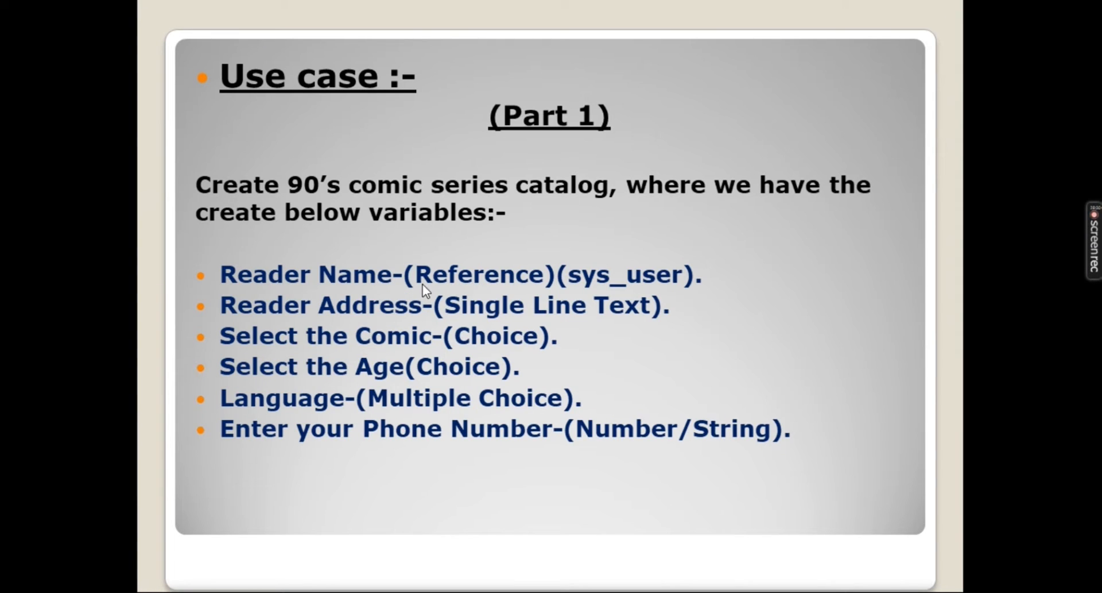
{"action": "key", "text": "alt+Tab"}
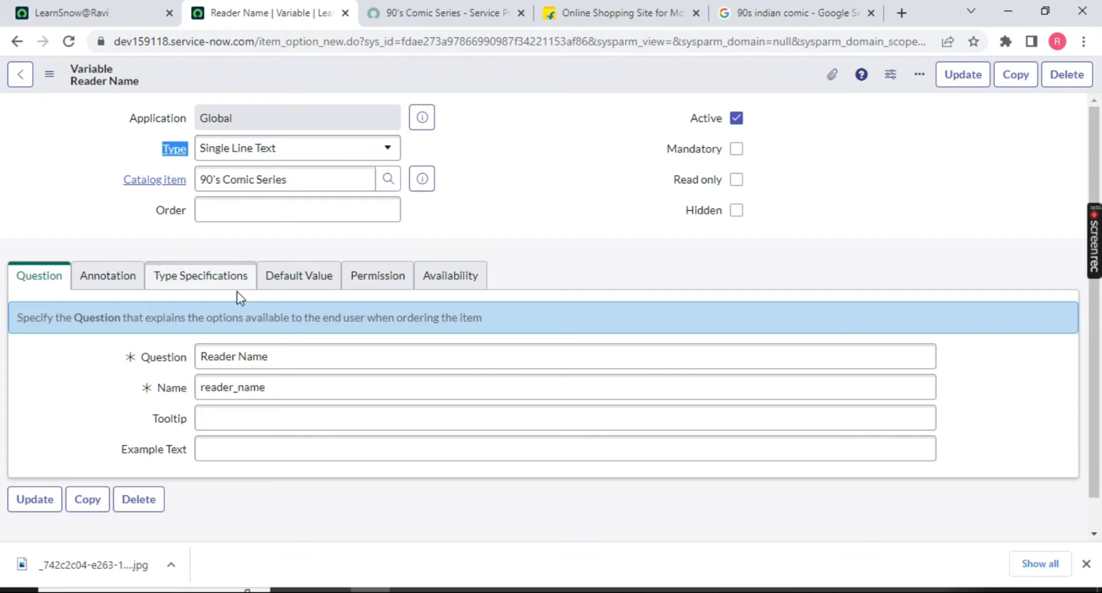
{"action": "left_click", "coordinate": [194, 280]}
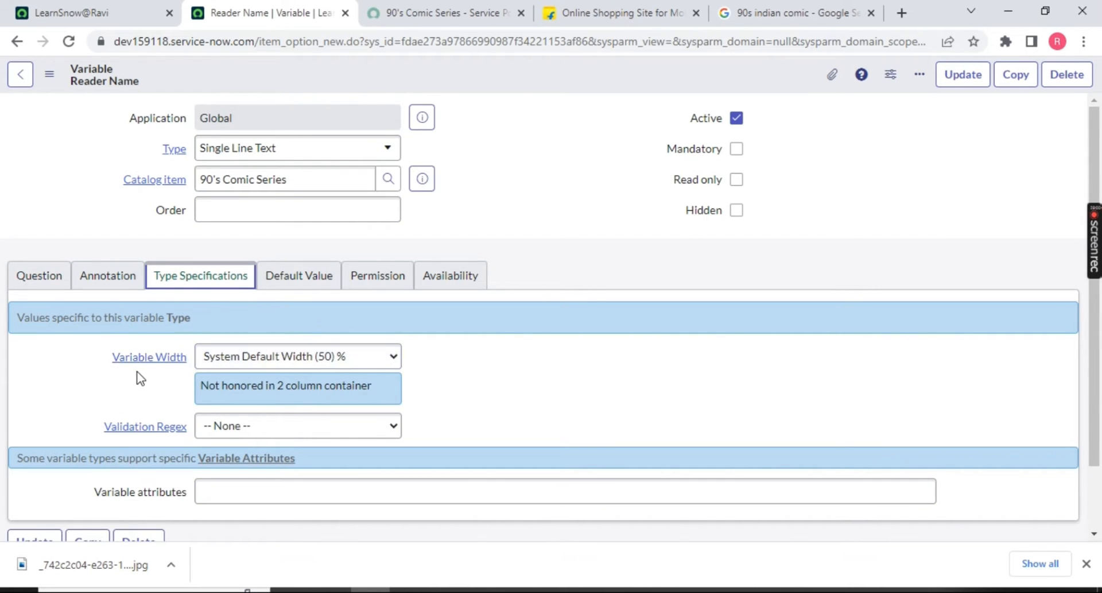
{"action": "left_click", "coordinate": [310, 147]}
{"action": "type", "text": "r"}
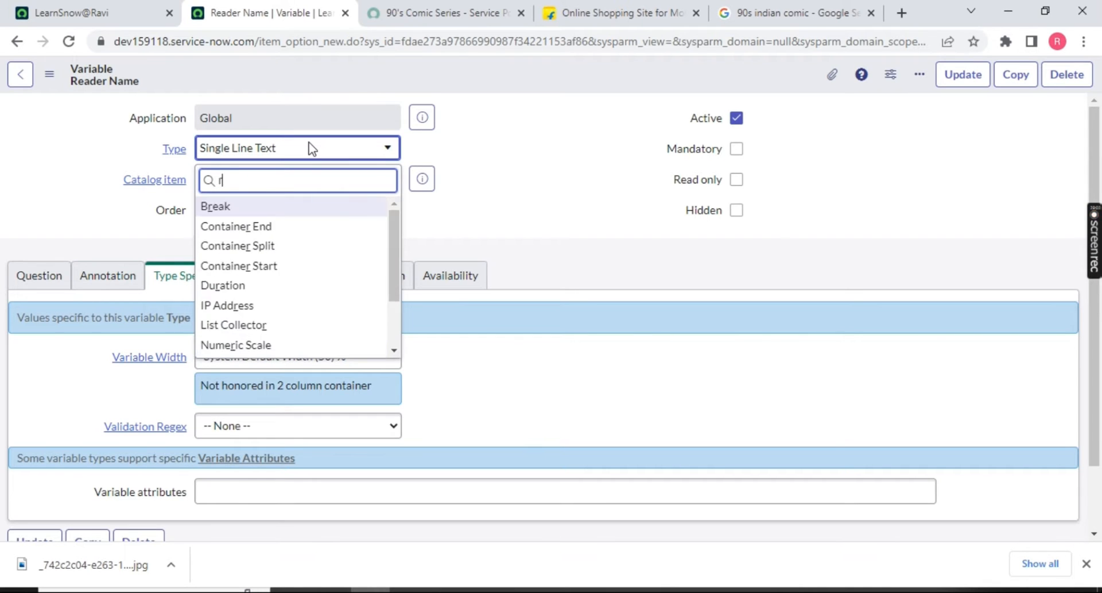
{"action": "type", "text": "ef"}
{"action": "left_click", "coordinate": [259, 212]}
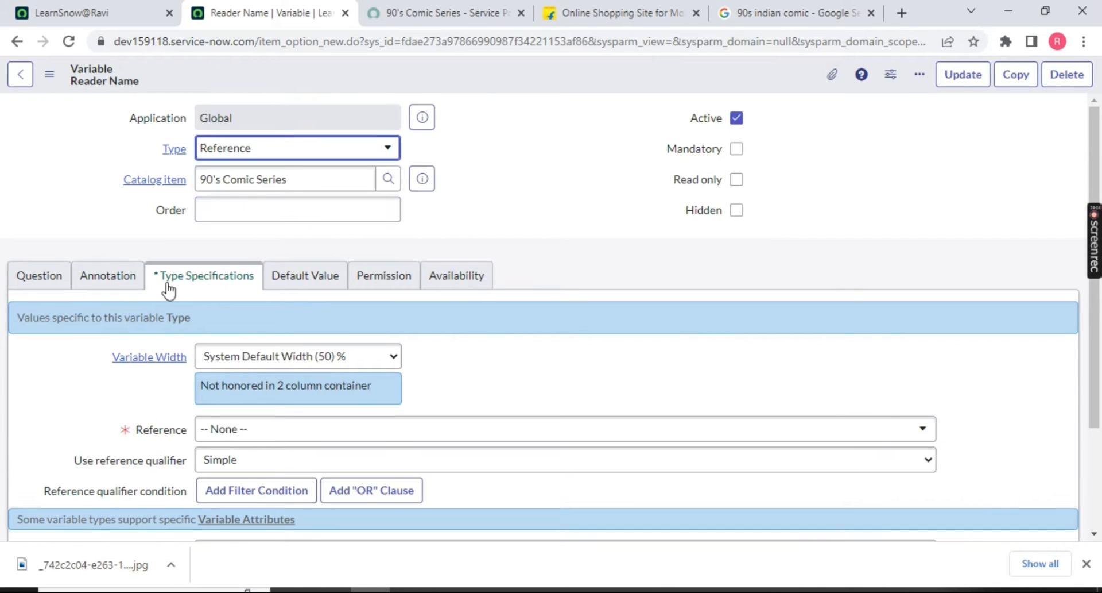
Set the Reader Name variable's reference table to User [sys_user] in its type specifications and save the record.
{"action": "left_click_drag", "start_coordinate": [136, 430], "coordinate": [229, 450]}
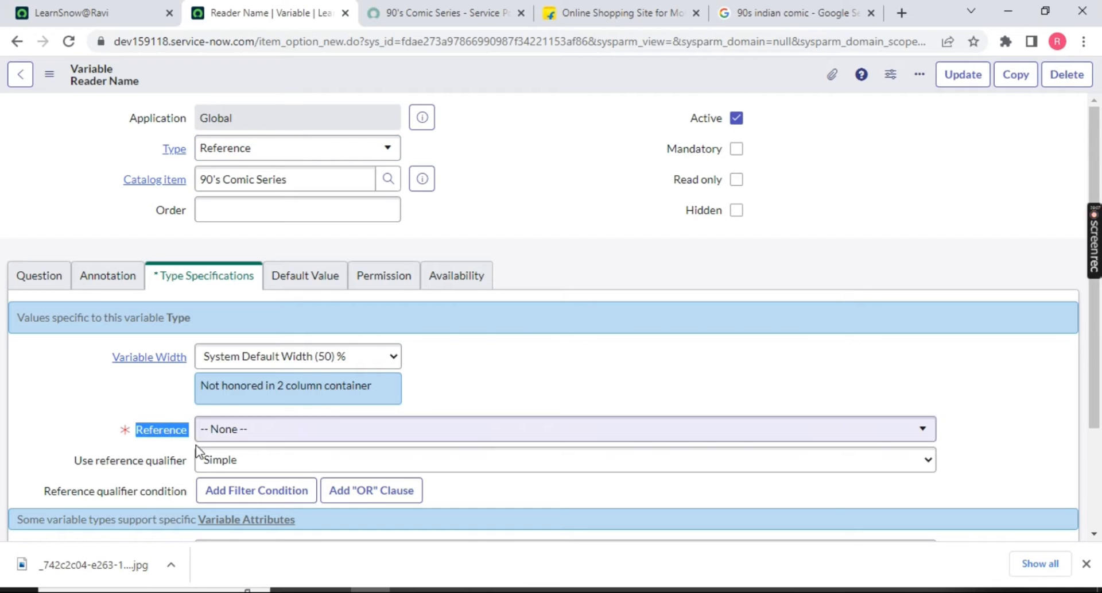
{"action": "left_click", "coordinate": [325, 428]}
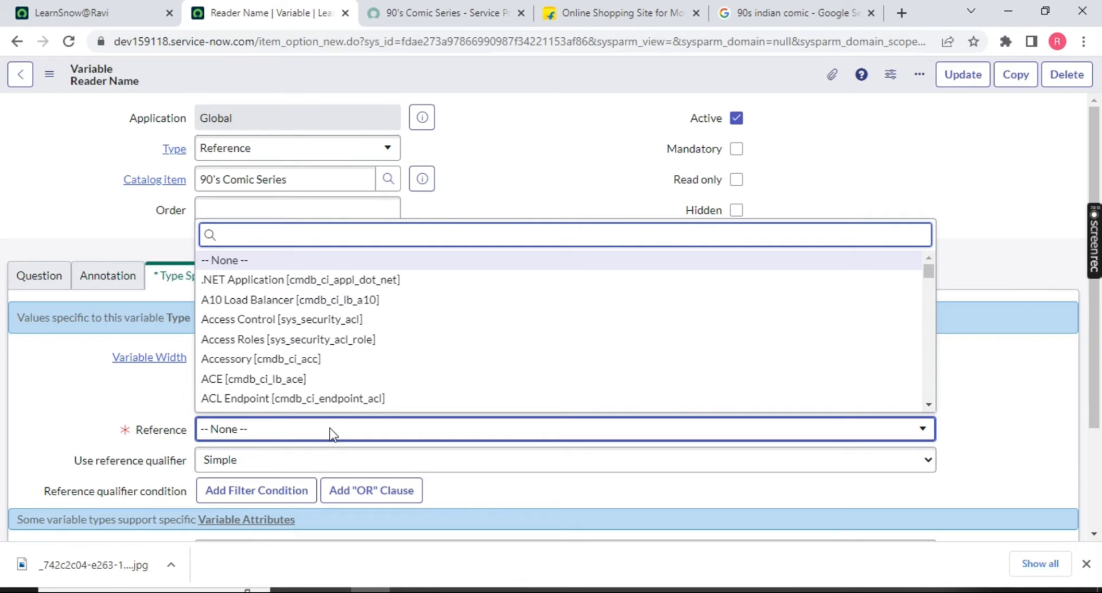
{"action": "type", "text": "sys_user"}
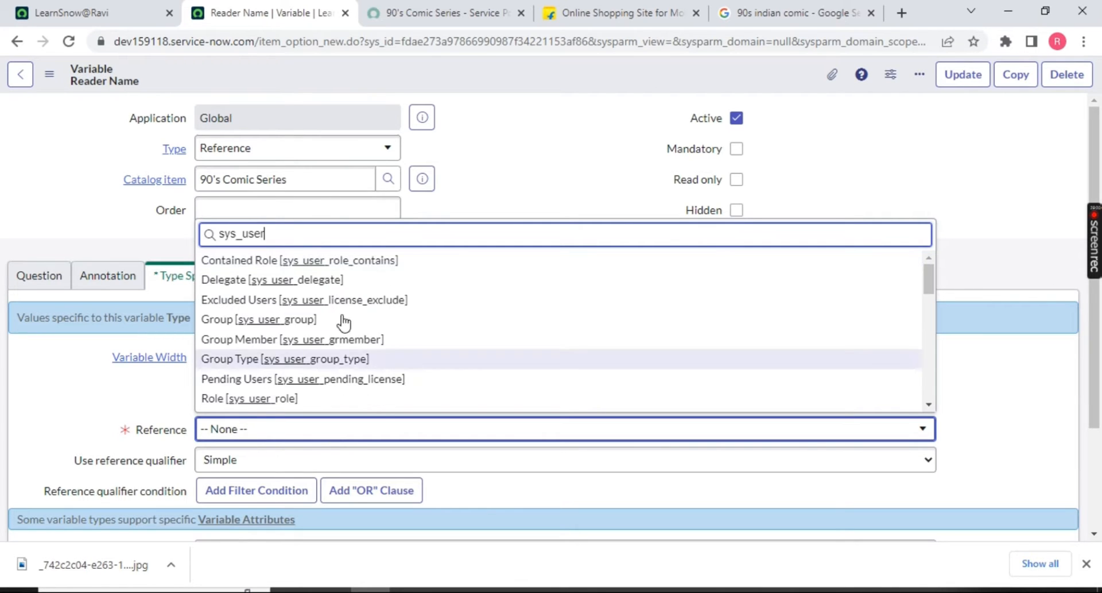
{"action": "scroll", "coordinate": [343, 320], "scroll_direction": "down", "scroll_amount": 10}
{"action": "scroll", "coordinate": [243, 348], "scroll_direction": "down", "scroll_amount": 3}
{"action": "scroll", "coordinate": [236, 364], "scroll_direction": "up", "scroll_amount": 1}
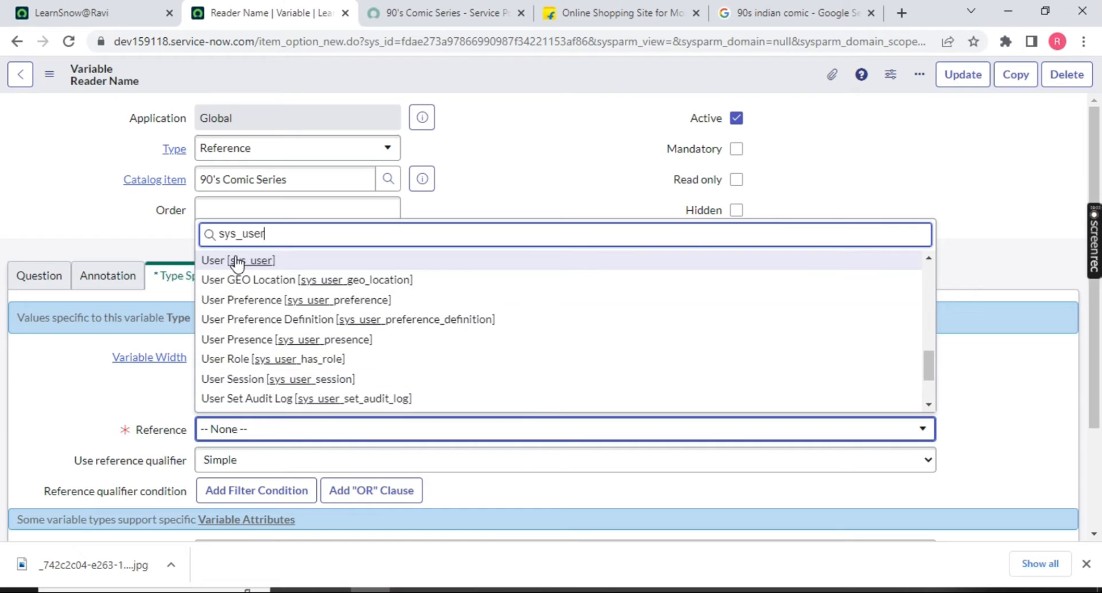
{"action": "left_click", "coordinate": [239, 260]}
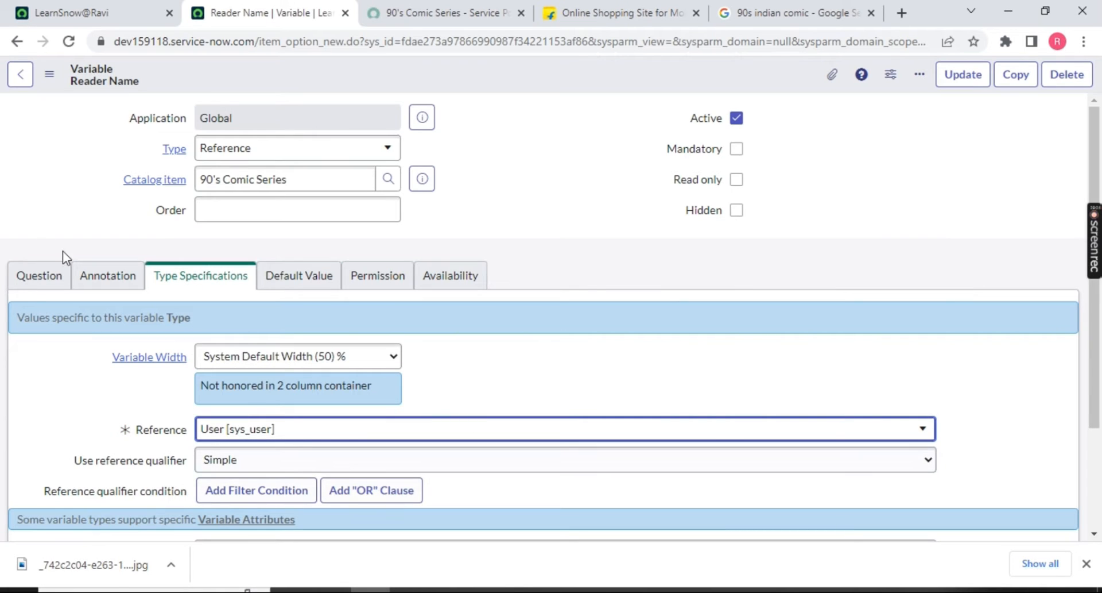
{"action": "left_click", "coordinate": [42, 275]}
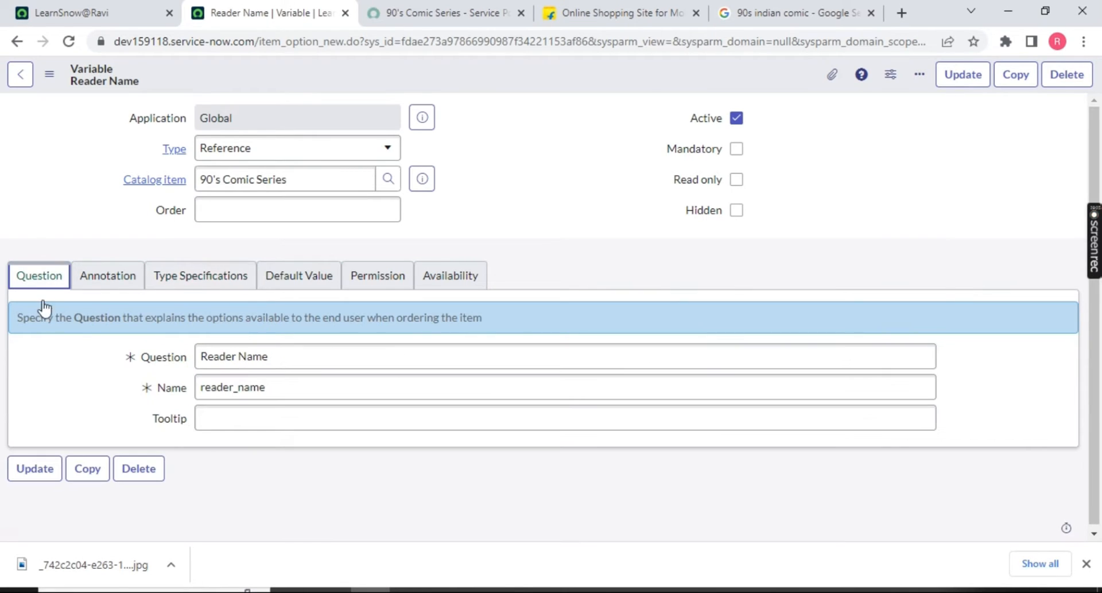
{"action": "right_click", "coordinate": [450, 65]}
{"action": "left_click", "coordinate": [478, 74]}
Reload the item's portal page, search the Reader Name list for user, and highlight the field's label without choosing an entry.
{"action": "left_click", "coordinate": [447, 12]}
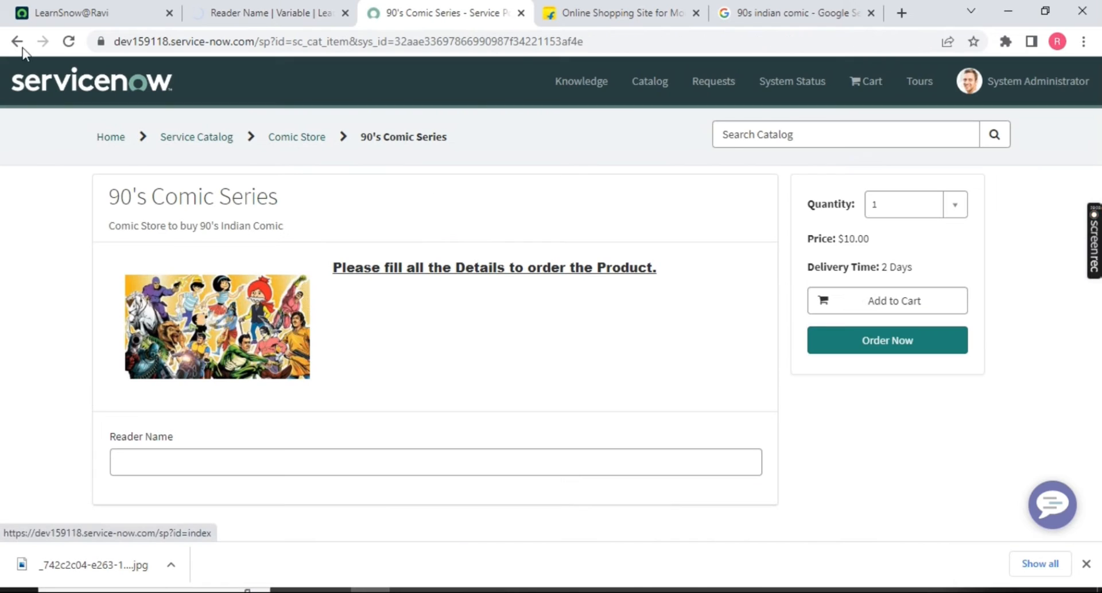
{"action": "left_click", "coordinate": [69, 41]}
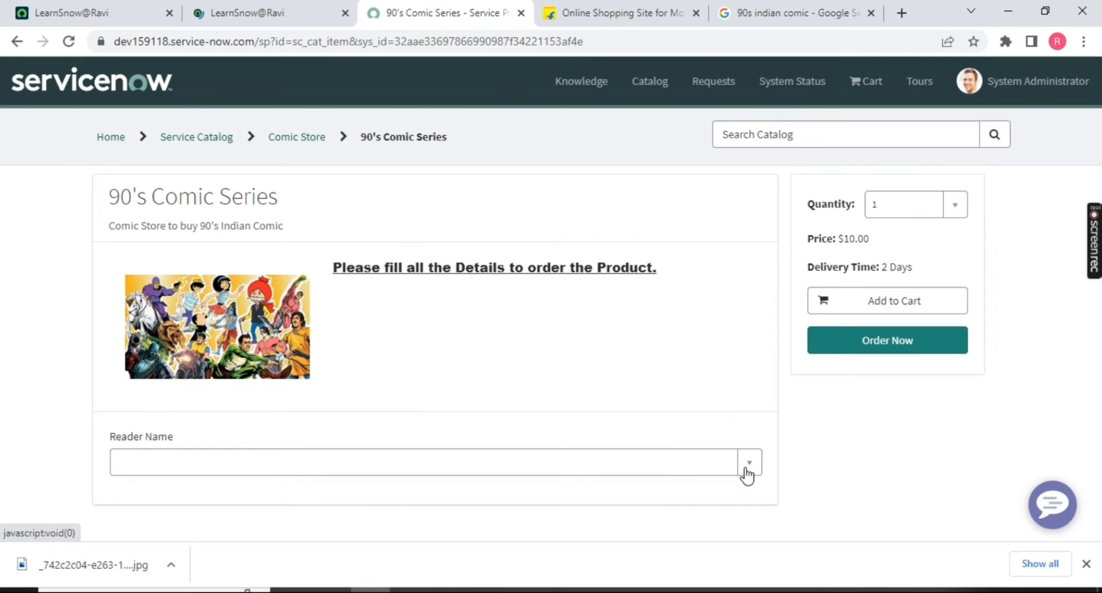
{"action": "left_click", "coordinate": [746, 467]}
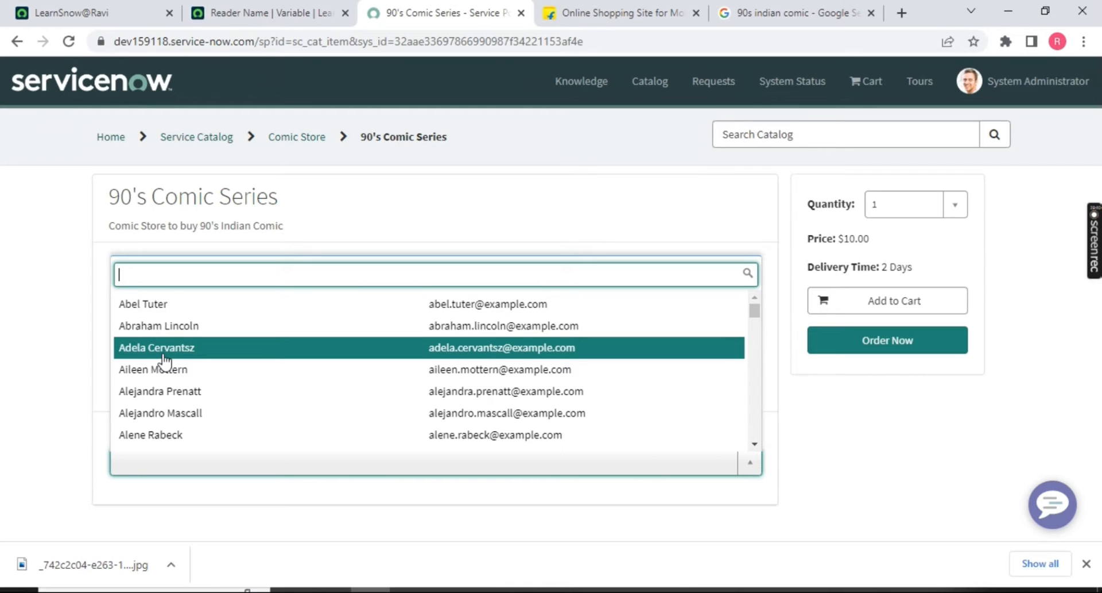
{"action": "type", "text": "user"}
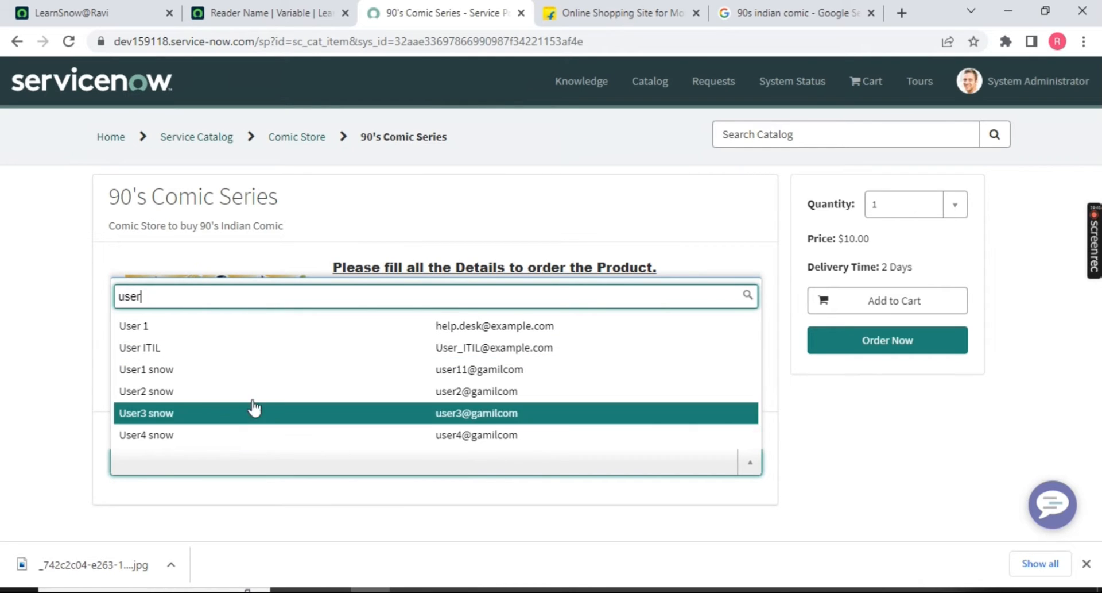
{"action": "left_click", "coordinate": [57, 343]}
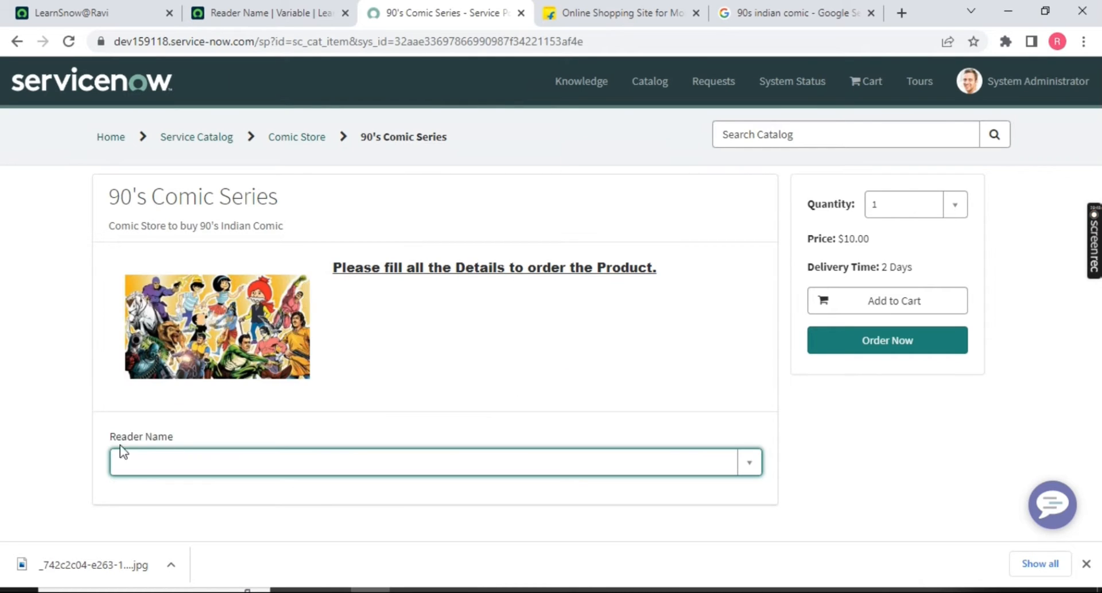
{"action": "left_click_drag", "start_coordinate": [201, 435], "coordinate": [80, 441]}
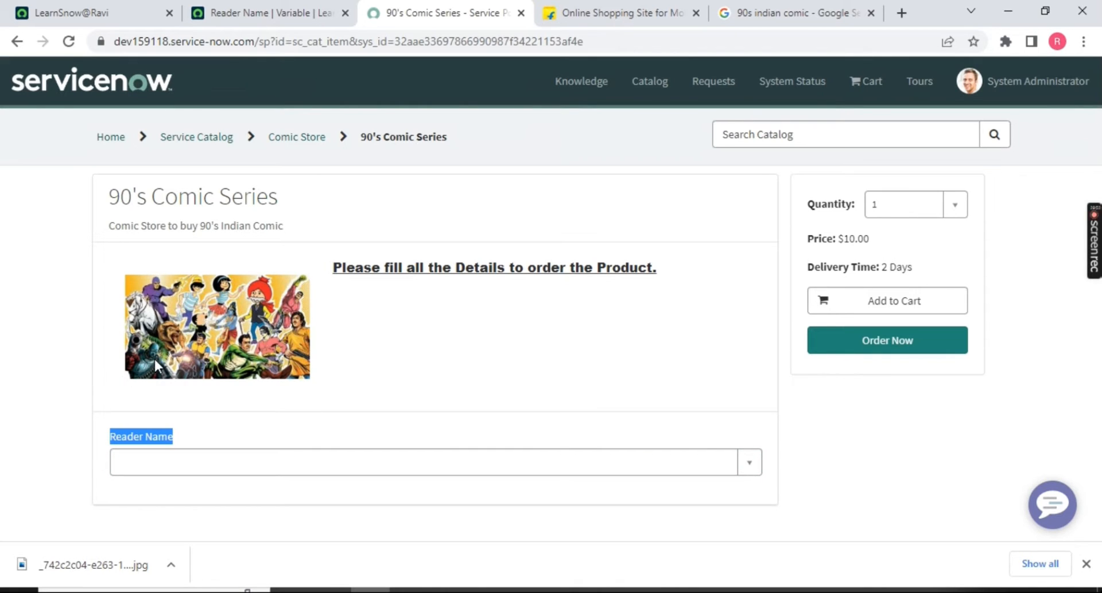
Set the Reader Name variable's order to 0, compare its position on the portal page, and save the record.
{"action": "left_click", "coordinate": [282, 14]}
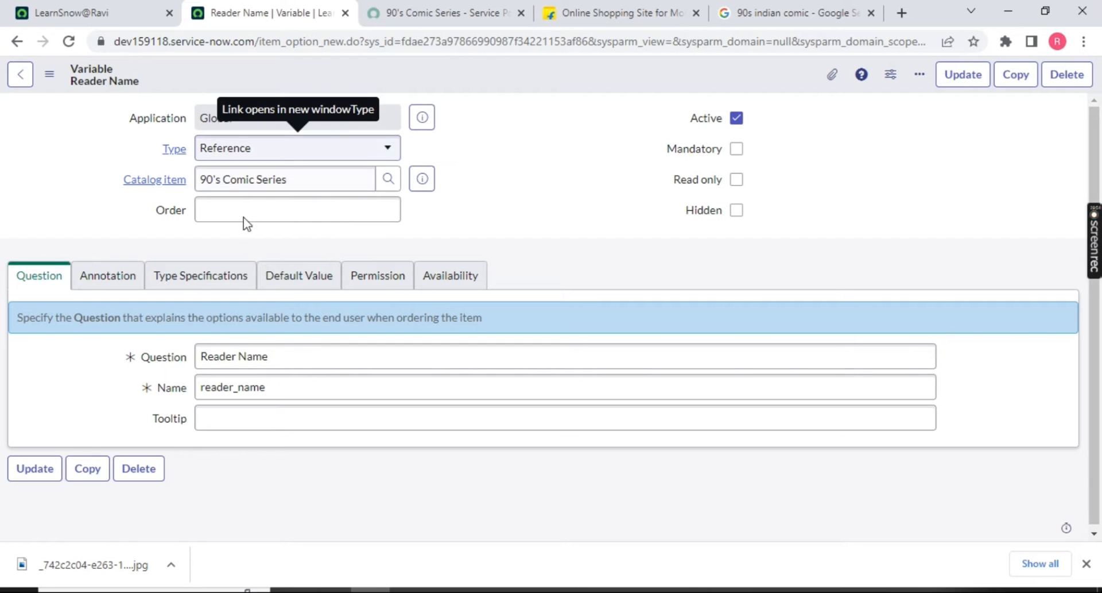
{"action": "left_click", "coordinate": [374, 207]}
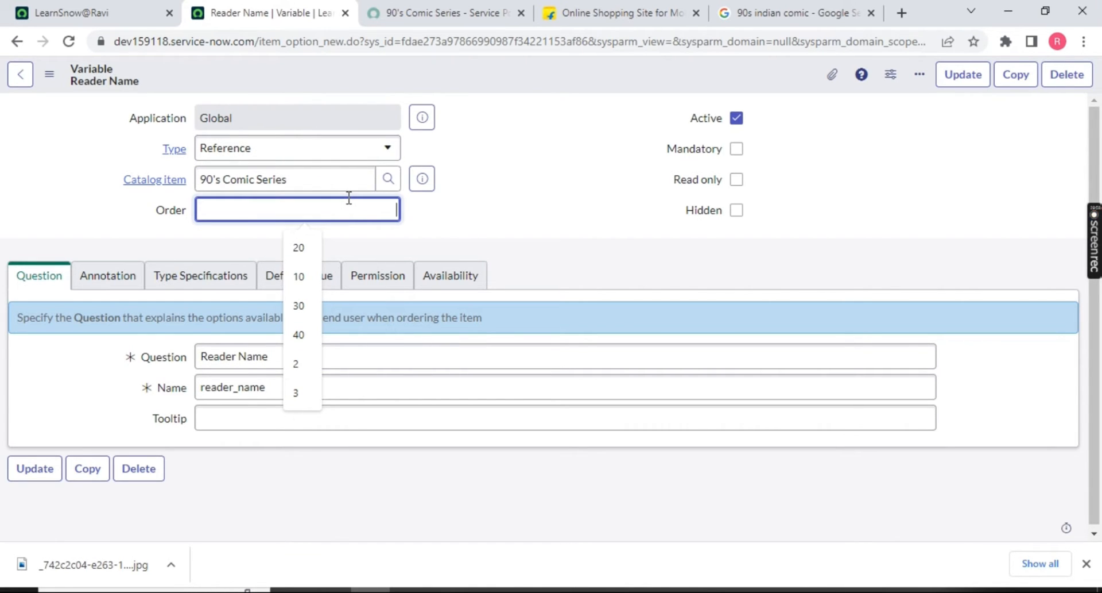
{"action": "type", "text": "0"}
{"action": "left_click", "coordinate": [442, 13]}
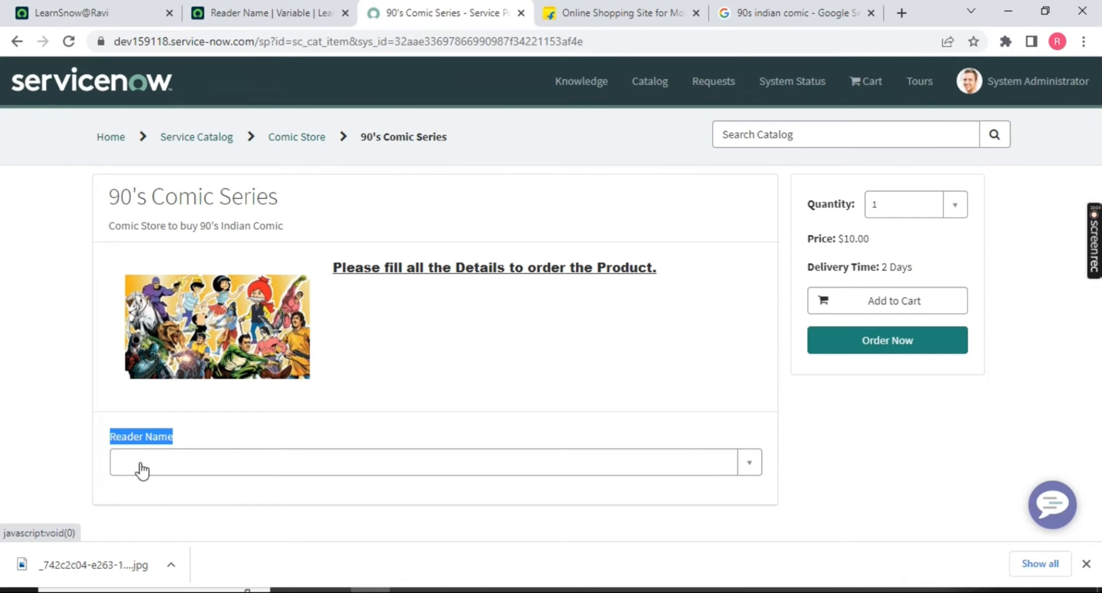
{"action": "key", "text": "ctrl+shift+Tab"}
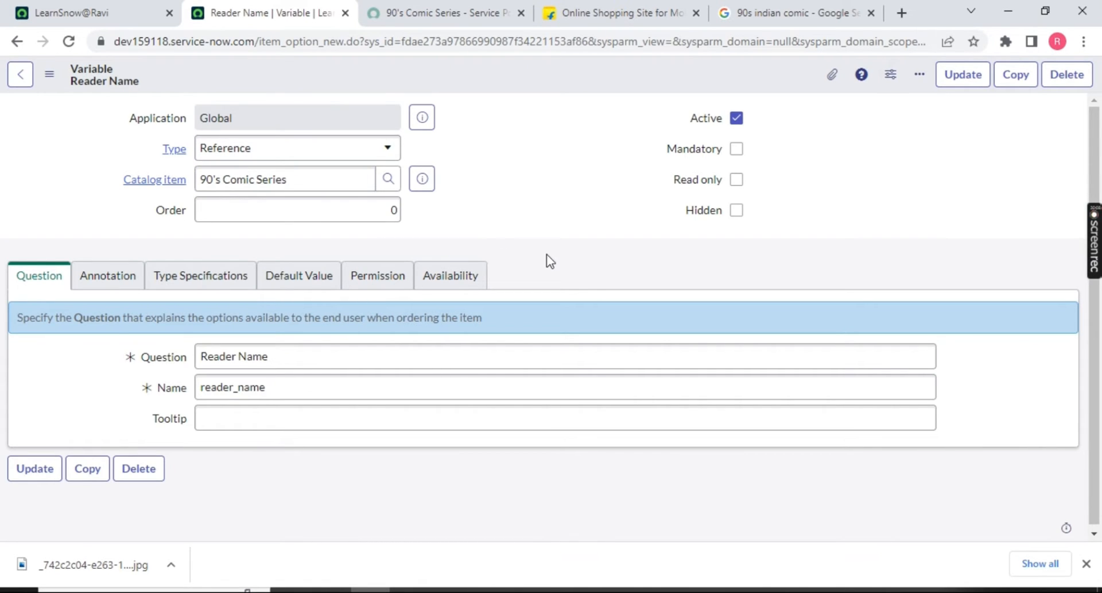
{"action": "right_click", "coordinate": [484, 82]}
{"action": "left_click", "coordinate": [505, 93]}
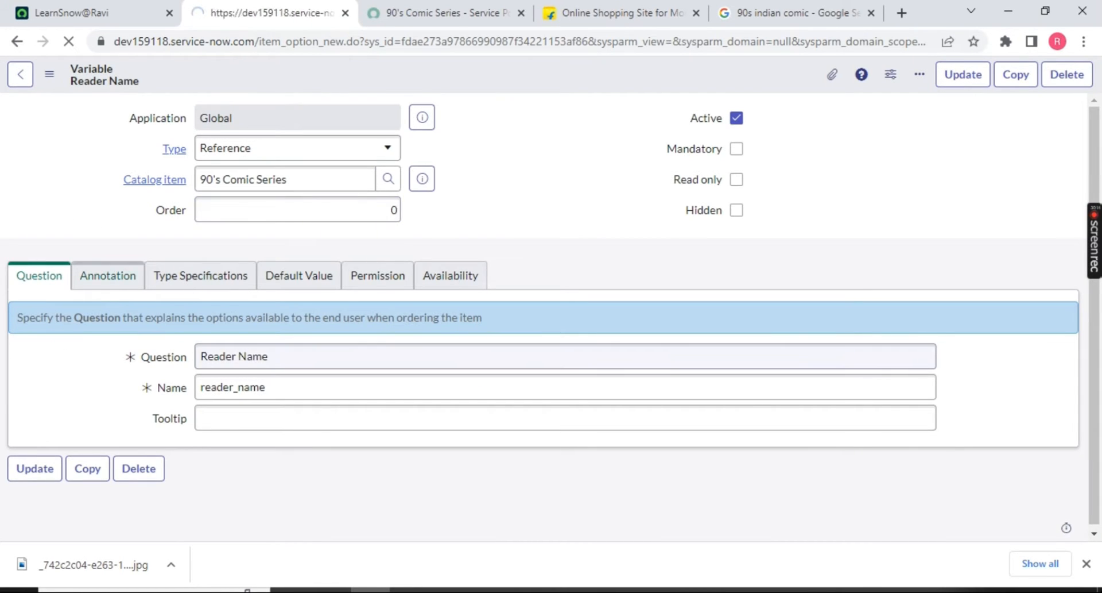
Set the Reader Name variable's tooltip to "Select Name as per your GOV_ID" and save the record.
{"action": "left_click_drag", "start_coordinate": [160, 428], "coordinate": [190, 423]}
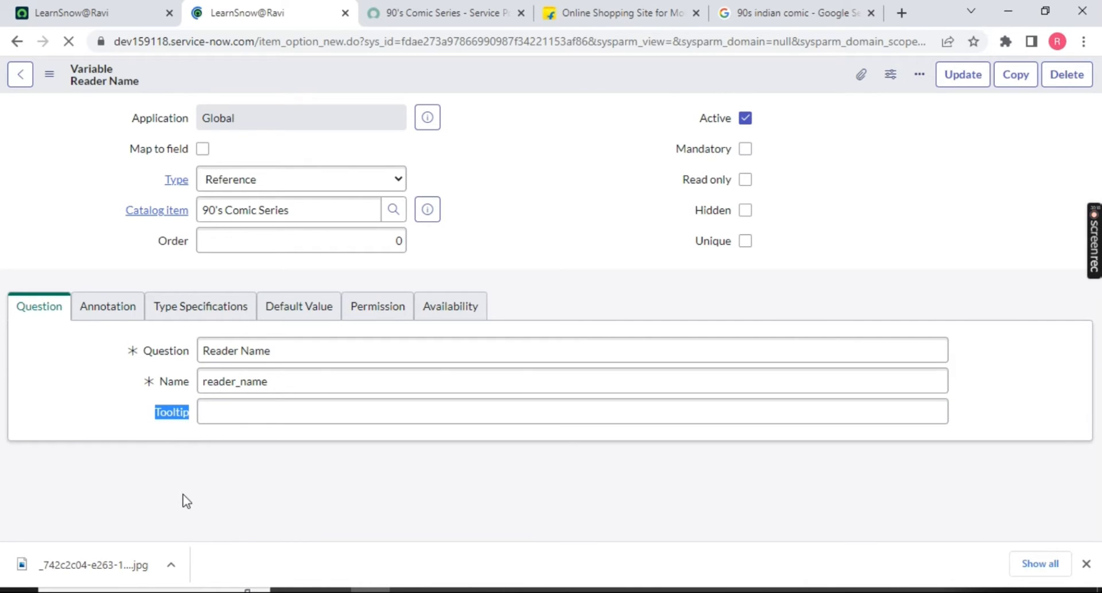
{"action": "left_click", "coordinate": [459, 14]}
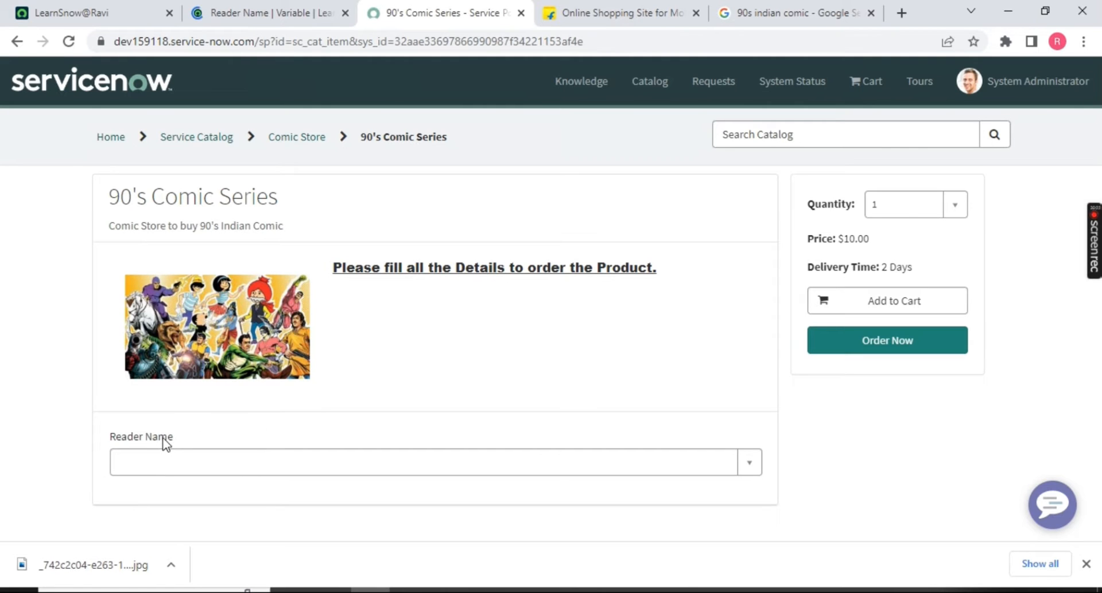
{"action": "left_click", "coordinate": [262, 13]}
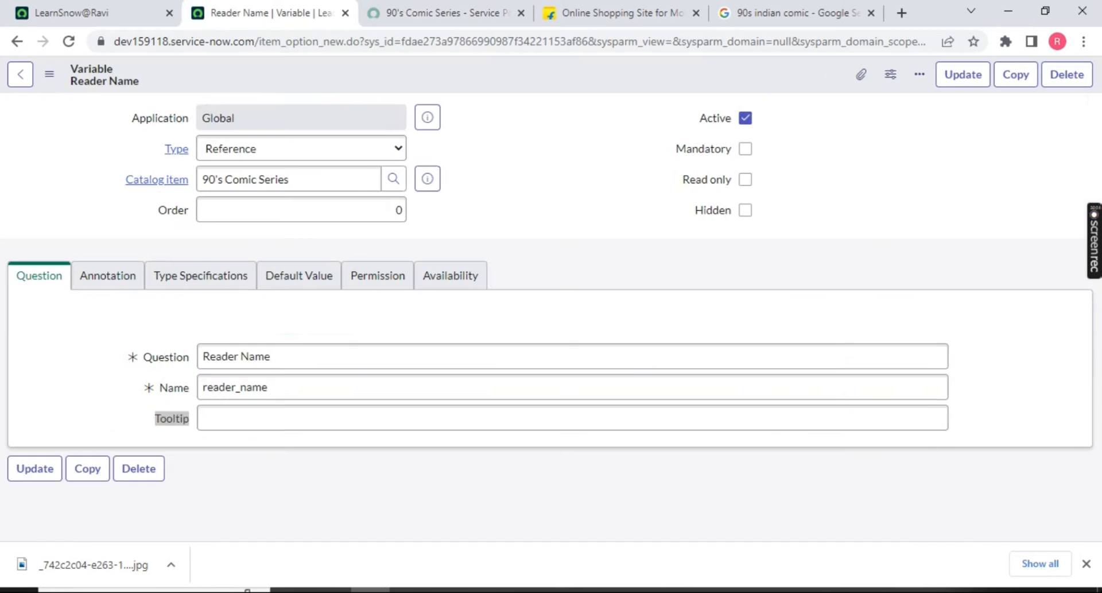
{"action": "left_click", "coordinate": [224, 422]}
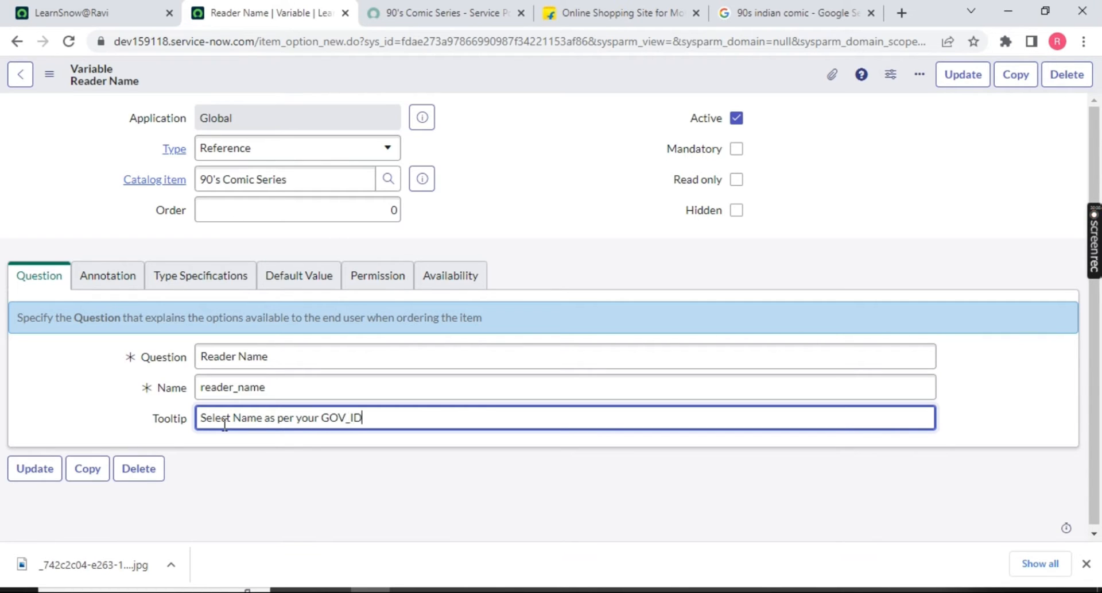
{"action": "right_click", "coordinate": [495, 72]}
{"action": "left_click", "coordinate": [511, 81]}
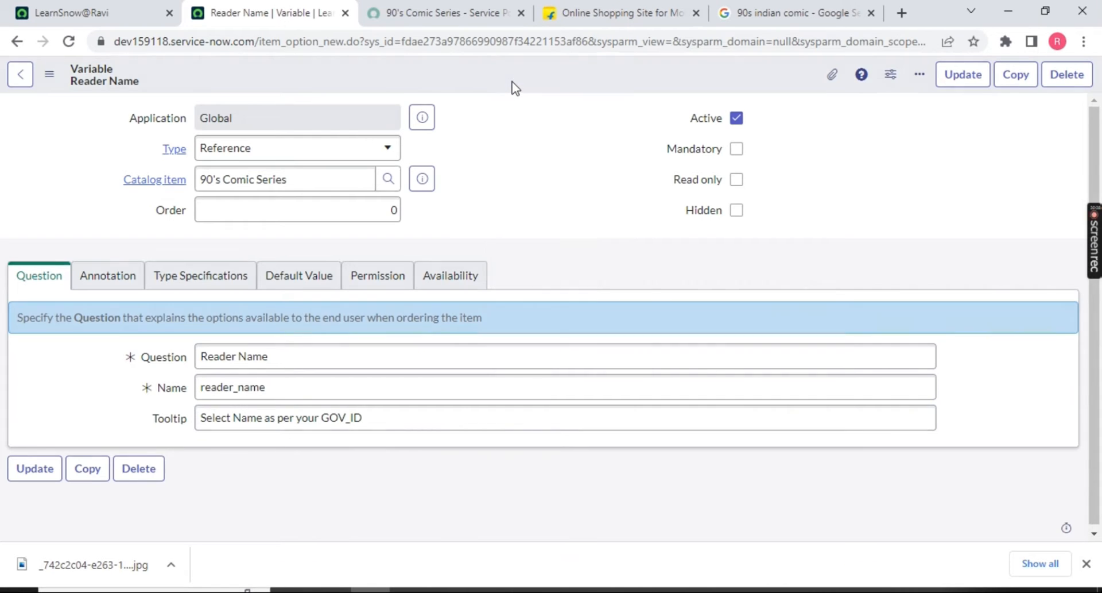
Reload the 90's Comic Series portal page and check the tooltip on the Reader Name label.
{"action": "left_click", "coordinate": [443, 13]}
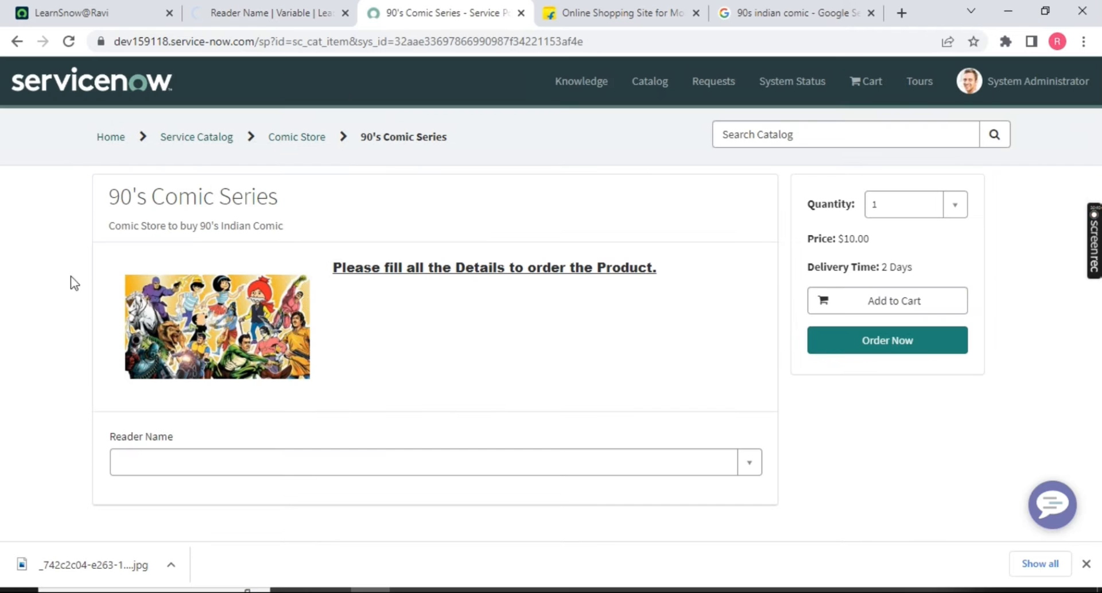
{"action": "left_click", "coordinate": [69, 42]}
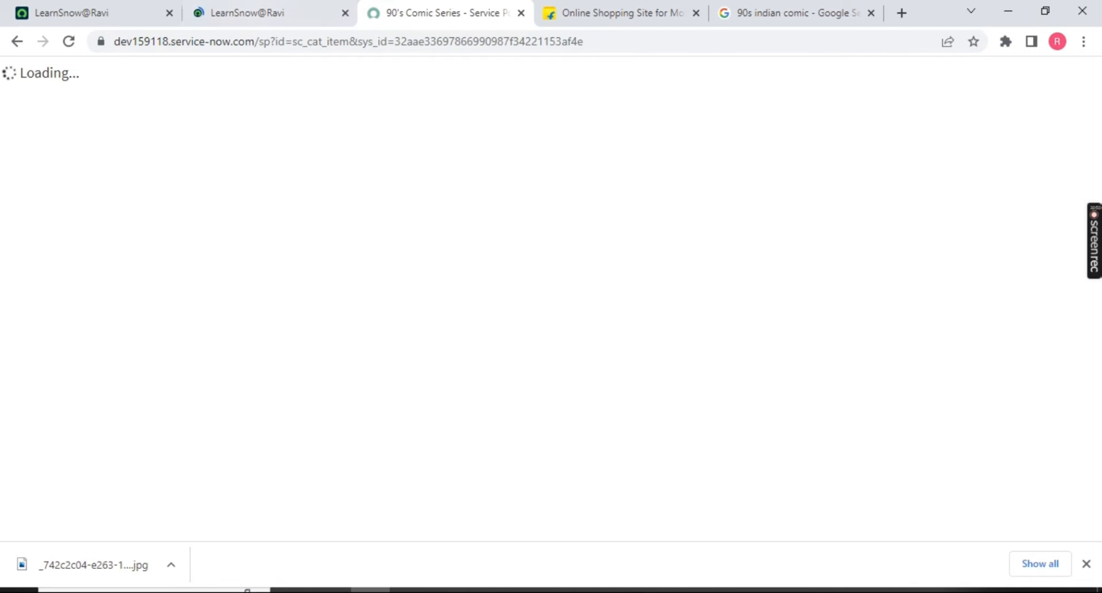
{"action": "left_click", "coordinate": [261, 12]}
{"action": "left_click", "coordinate": [407, 18]}
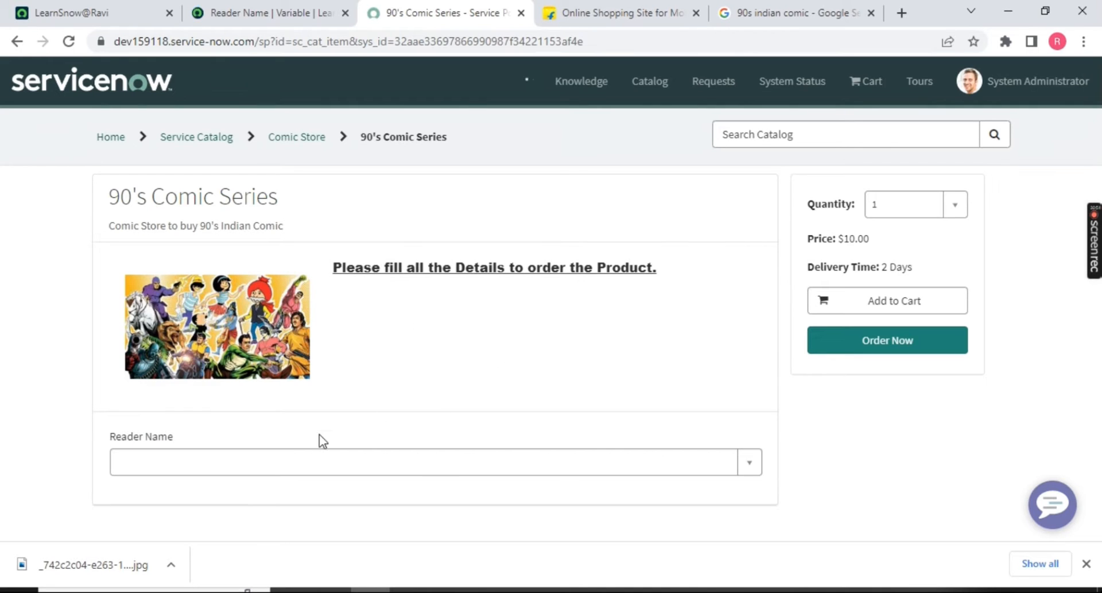
{"action": "mouse_move", "coordinate": [146, 435]}
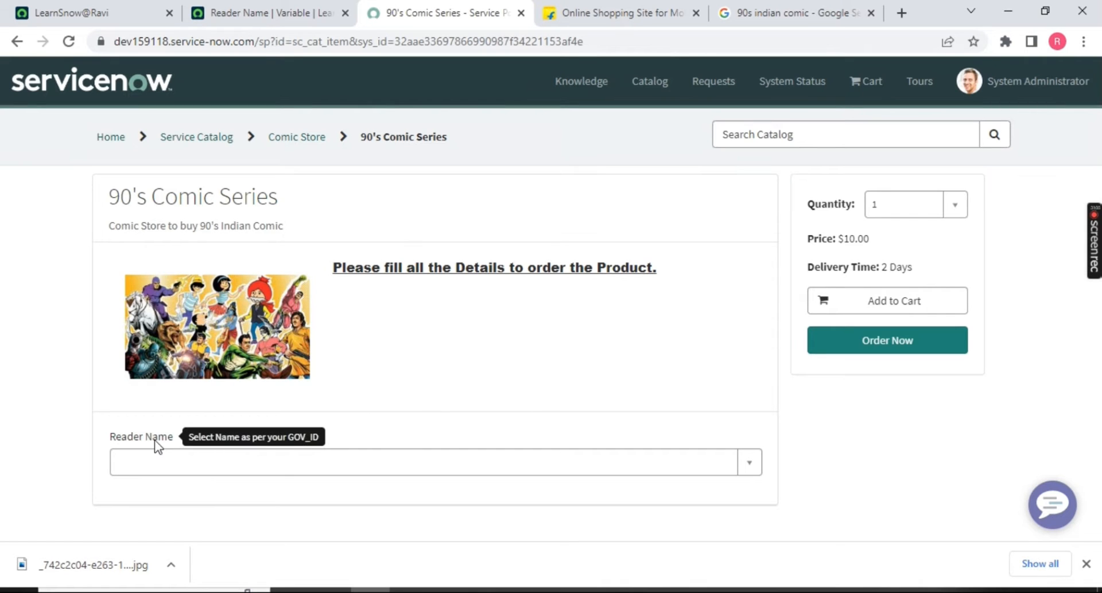
Copy the Reader Name variable's tooltip text and clear the tooltip.
{"action": "left_click", "coordinate": [270, 13]}
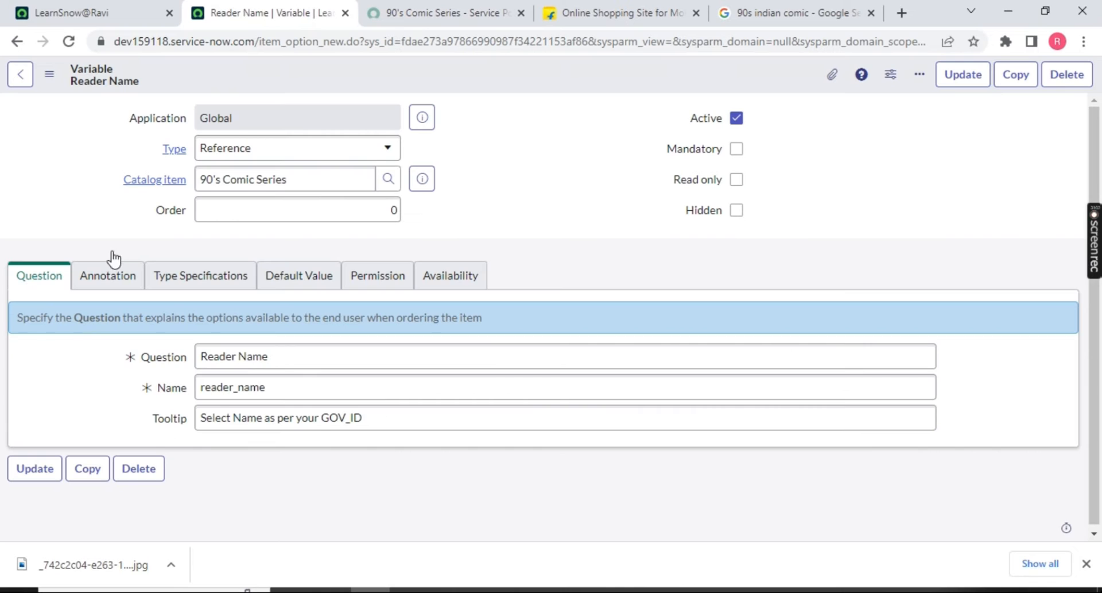
{"action": "left_click_drag", "start_coordinate": [392, 423], "coordinate": [194, 420]}
{"action": "key", "text": "ctrl+c"}
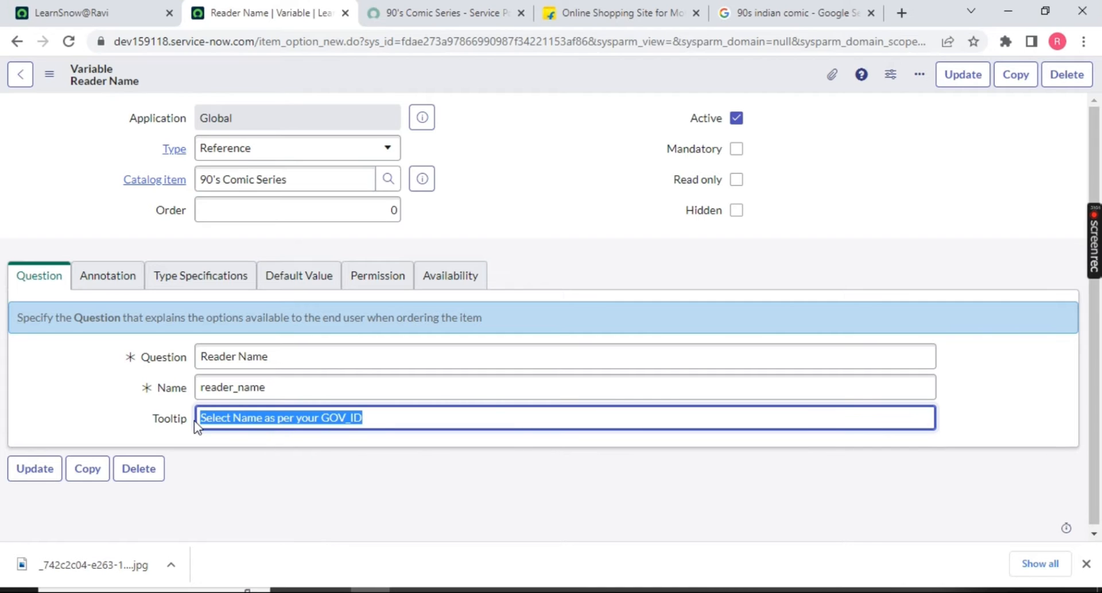
{"action": "key", "text": "BackSpace"}
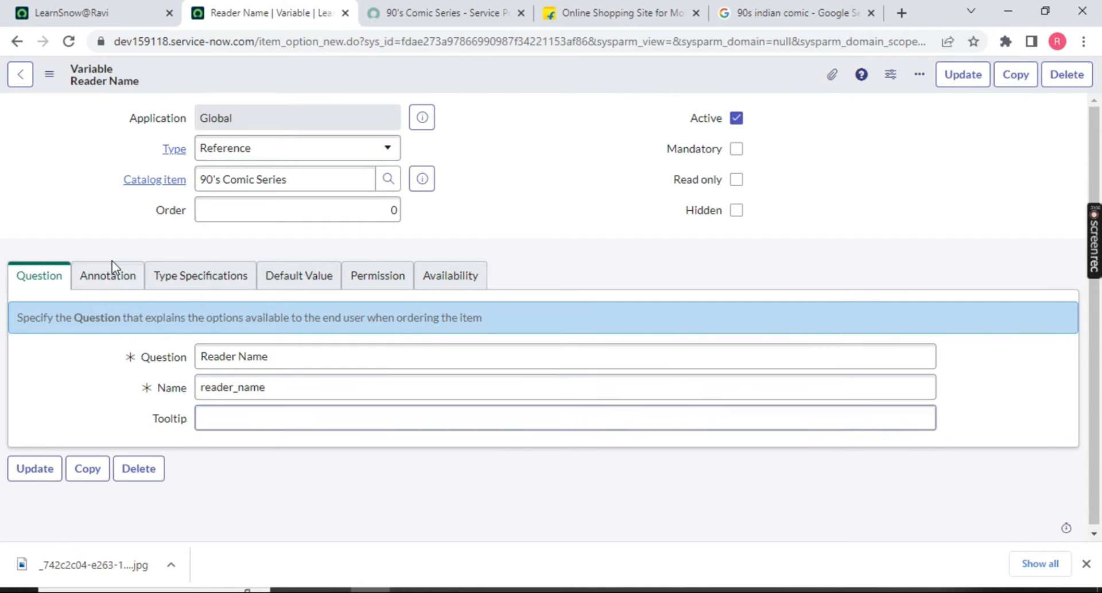
Enable Show help in the variable's annotation settings, set the help text to "Select Name as per your GOV_ID", and save the record.
{"action": "left_click", "coordinate": [105, 279]}
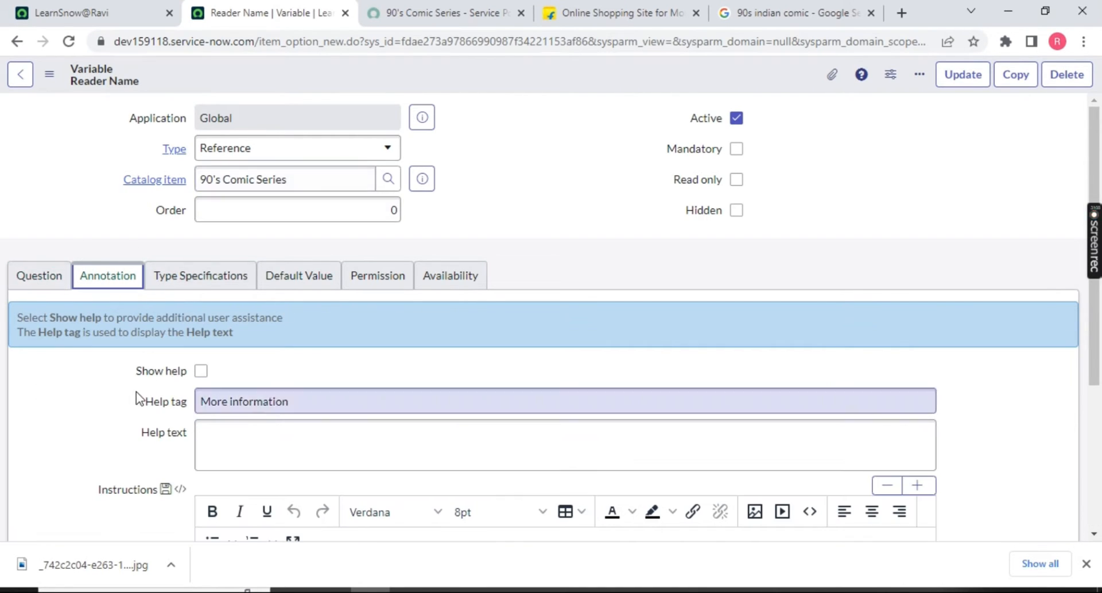
{"action": "left_click_drag", "start_coordinate": [133, 373], "coordinate": [182, 374]}
{"action": "left_click", "coordinate": [201, 371]}
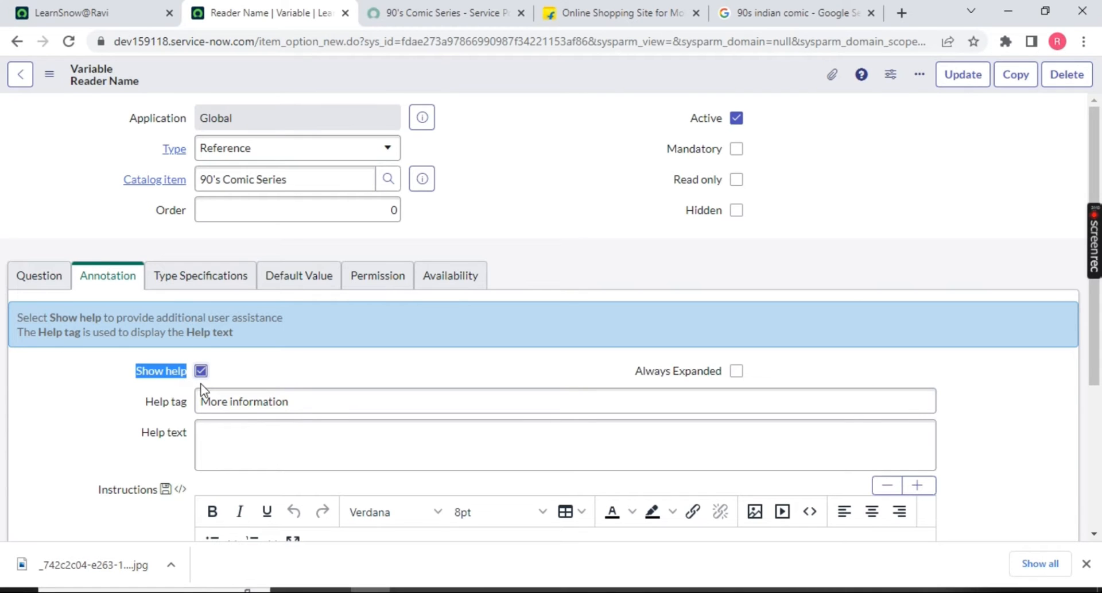
{"action": "left_click", "coordinate": [216, 436]}
{"action": "key", "text": "ctrl+v"}
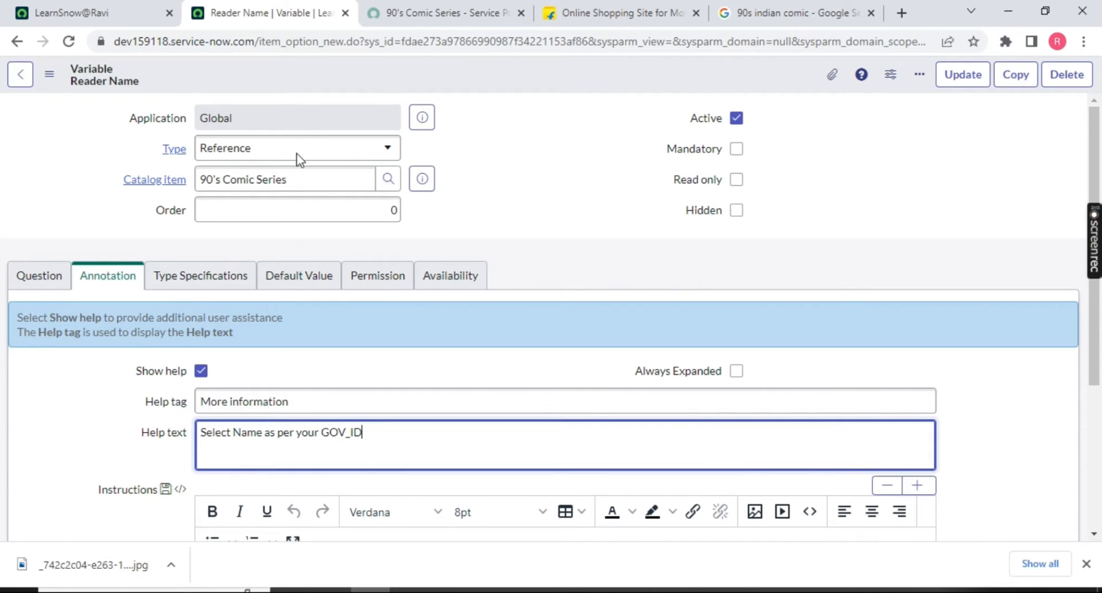
{"action": "left_click", "coordinate": [448, 13]}
{"action": "mouse_move", "coordinate": [154, 457]}
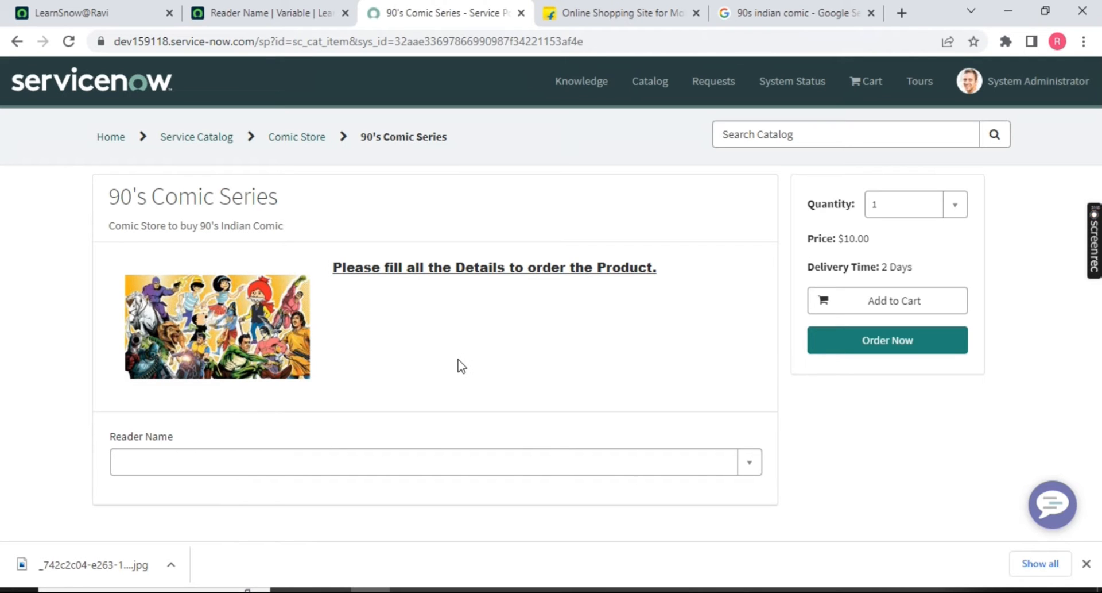
{"action": "left_click", "coordinate": [287, 14]}
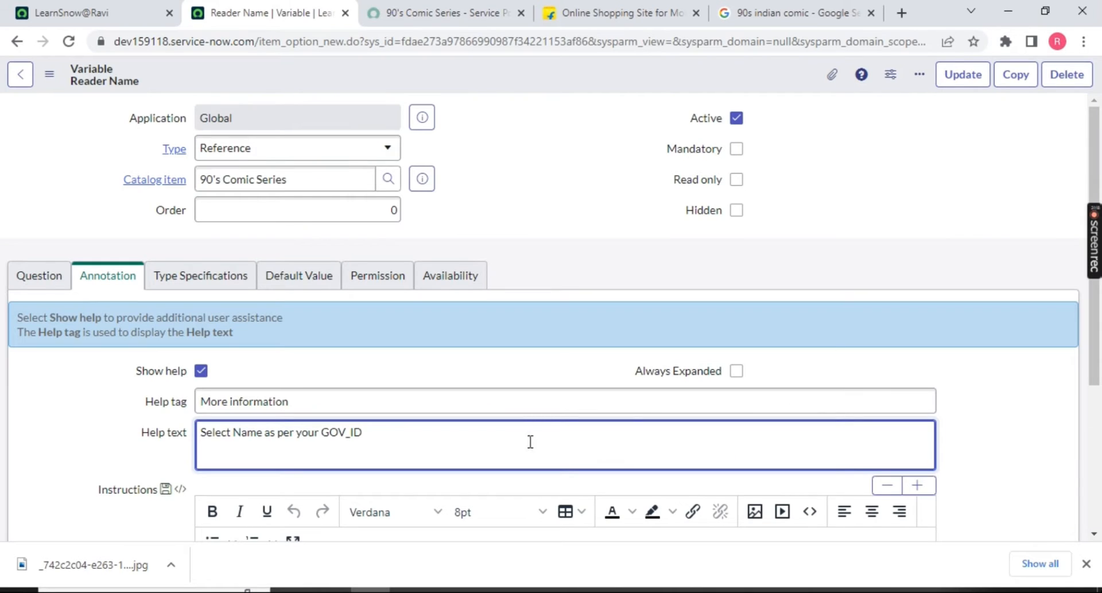
{"action": "right_click", "coordinate": [380, 76]}
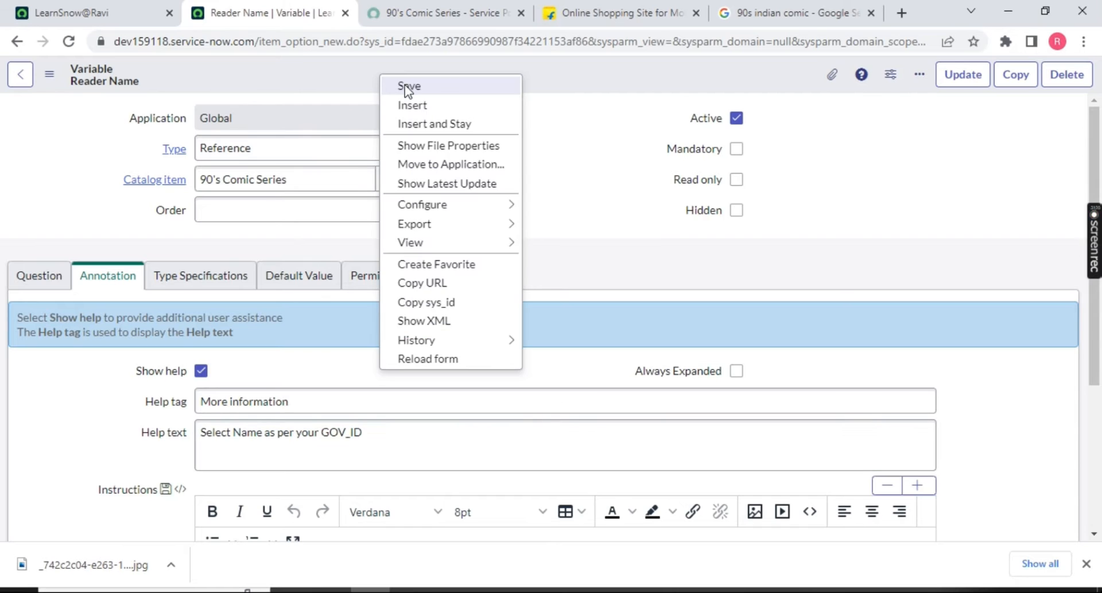
{"action": "left_click", "coordinate": [408, 87]}
Reload the item's portal page, compare the help icon's hint with the variable's help tag, and expand the Reader Name help text.
{"action": "left_click", "coordinate": [422, 5]}
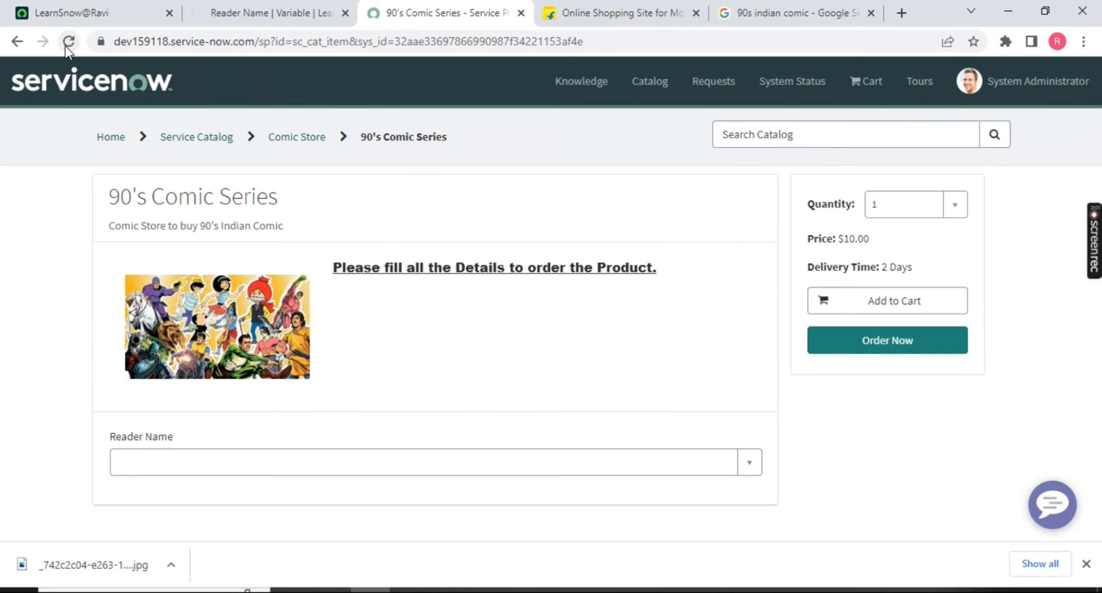
{"action": "left_click", "coordinate": [68, 41]}
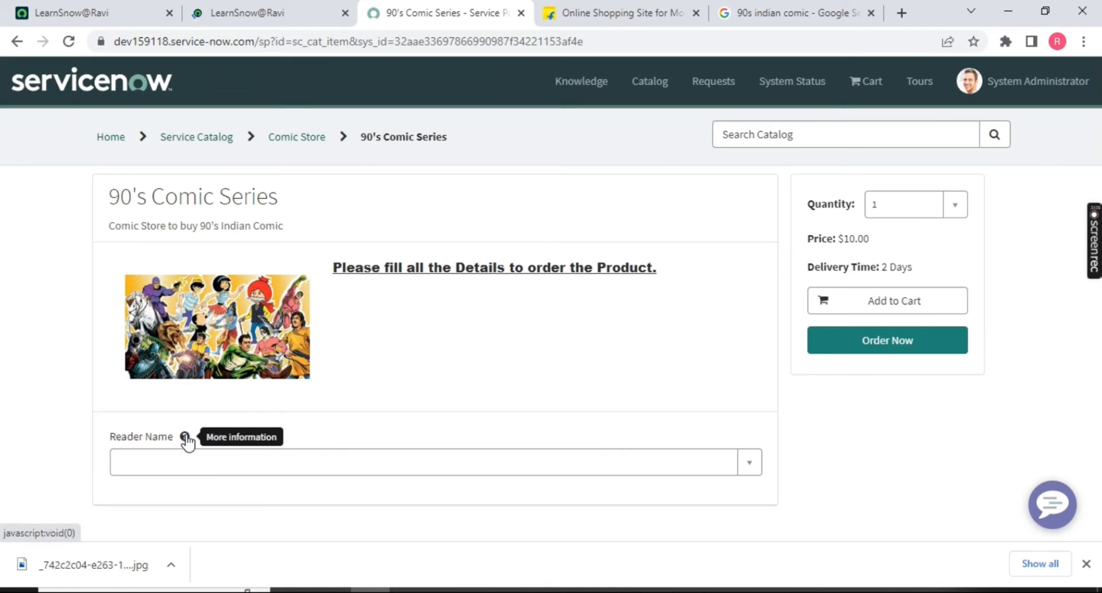
{"action": "left_click", "coordinate": [264, 13]}
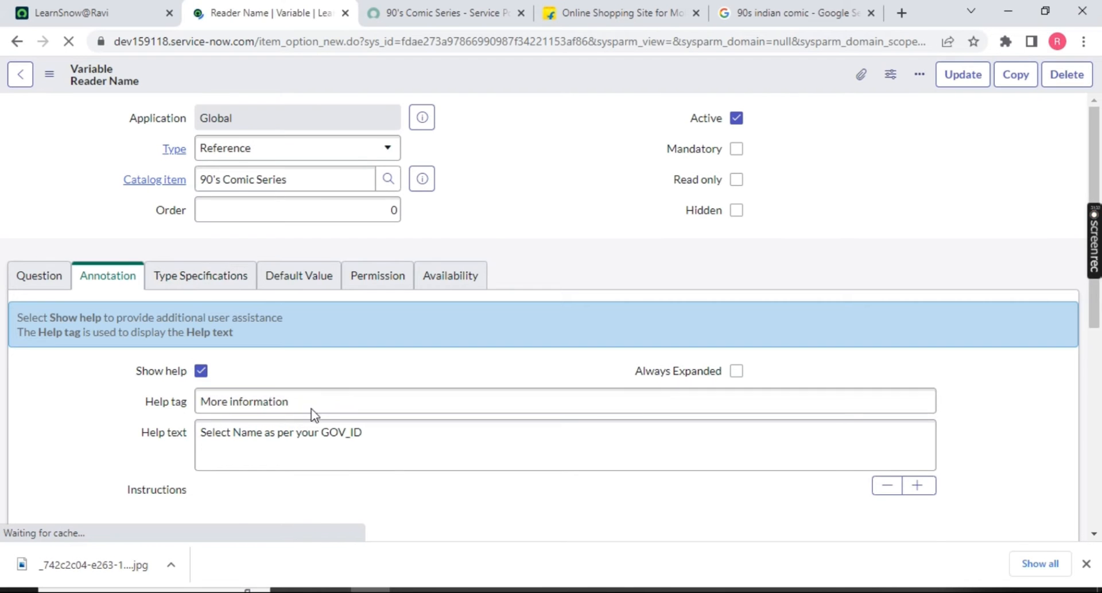
{"action": "left_click", "coordinate": [177, 403]}
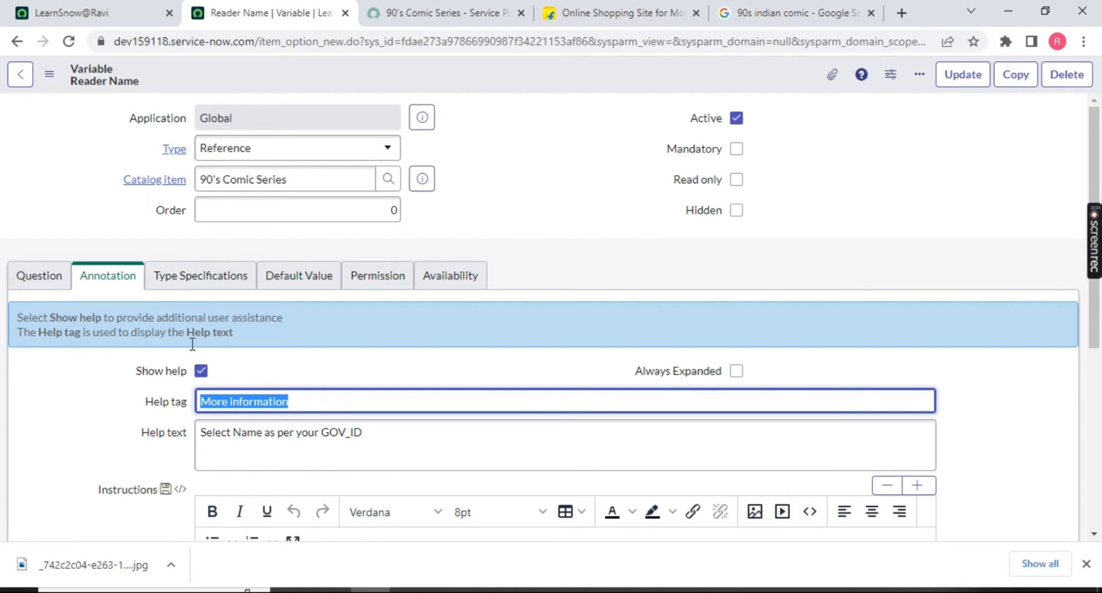
{"action": "left_click", "coordinate": [442, 13]}
{"action": "mouse_move", "coordinate": [186, 439]}
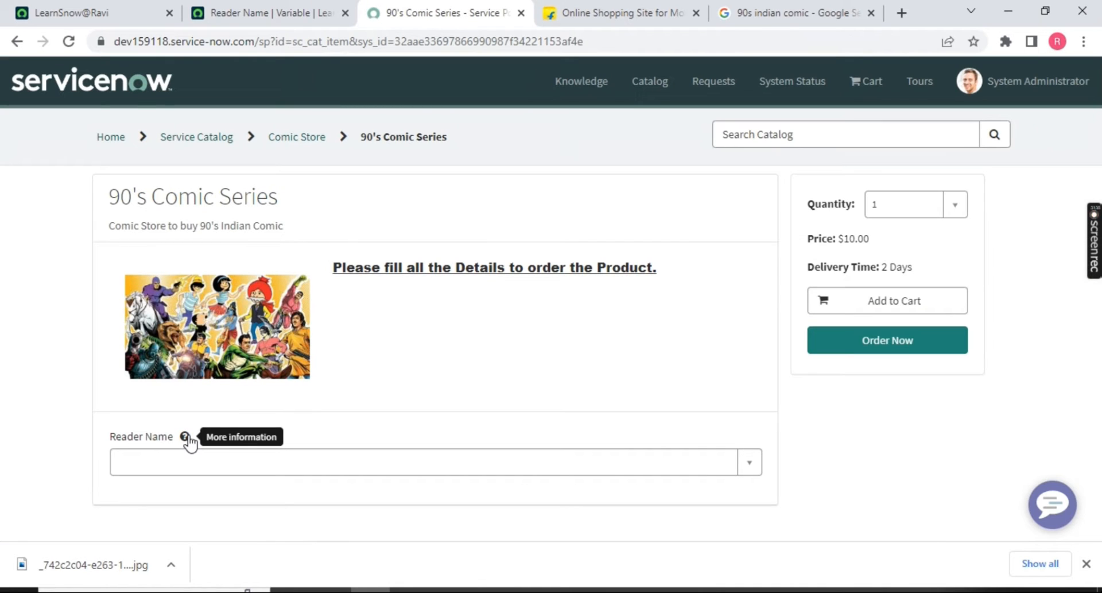
{"action": "left_click", "coordinate": [186, 438]}
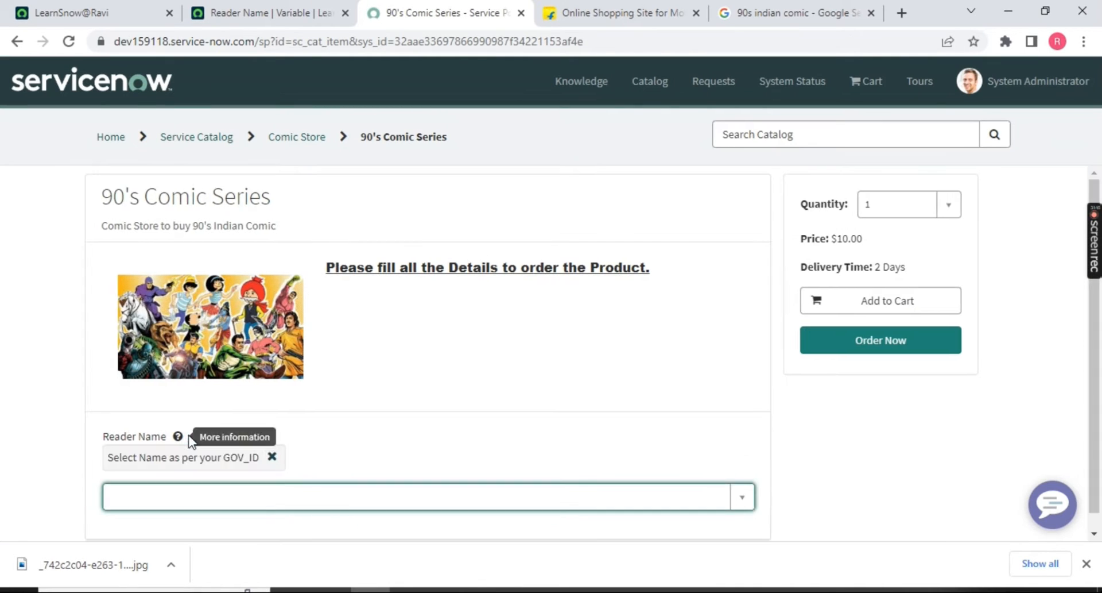
{"action": "left_click_drag", "start_coordinate": [107, 457], "coordinate": [263, 461]}
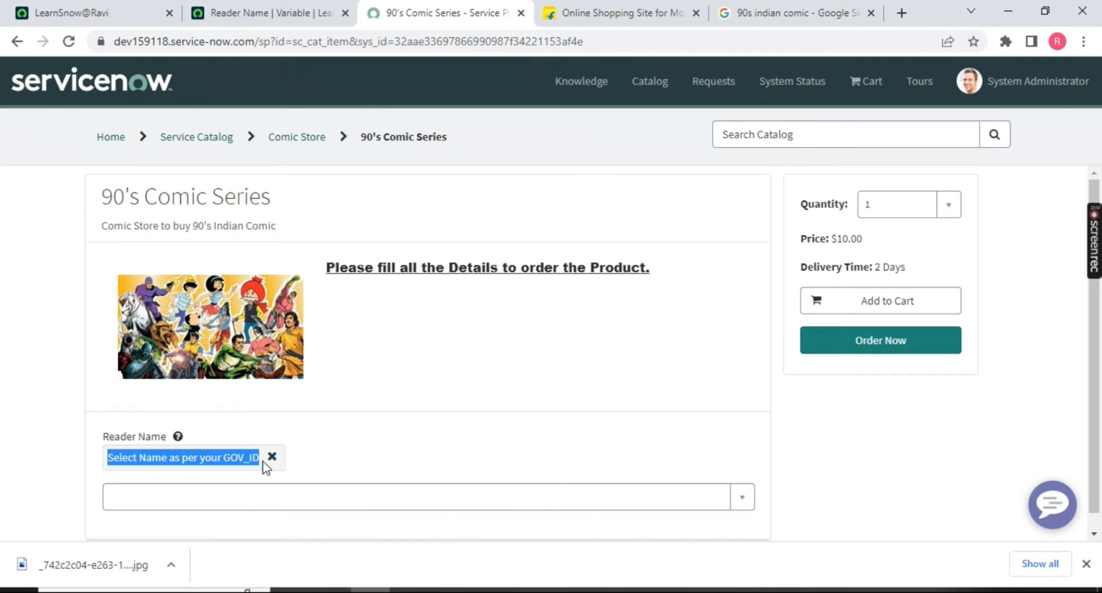
Look over the Instructions editor in the annotation settings and enable Always Expanded for the Reader Name help.
{"action": "left_click", "coordinate": [270, 12]}
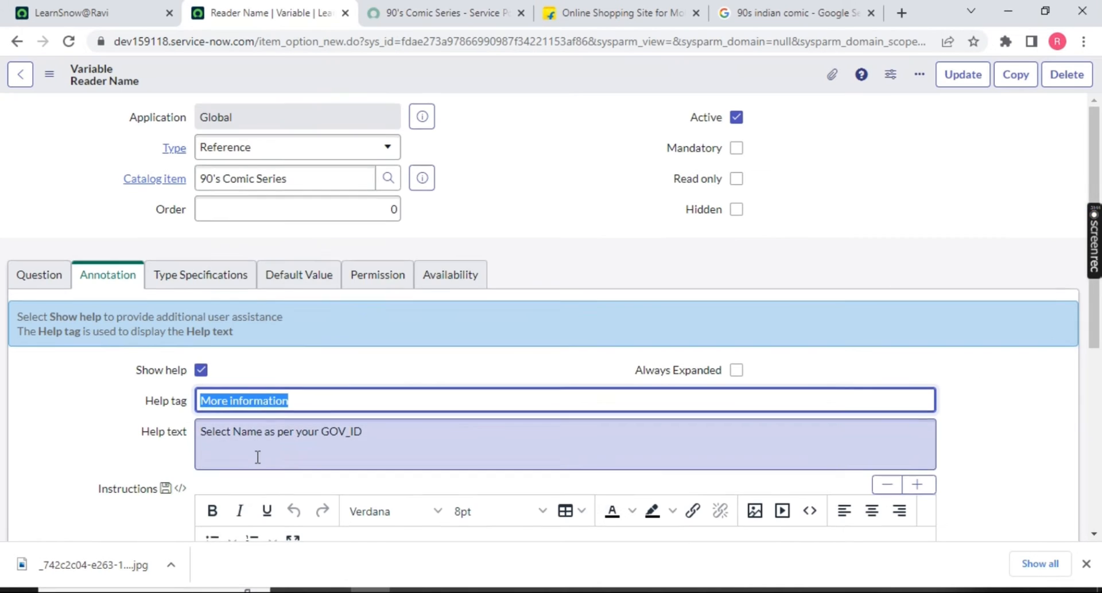
{"action": "scroll", "coordinate": [258, 440], "scroll_direction": "down", "scroll_amount": 4}
{"action": "left_click", "coordinate": [221, 333]}
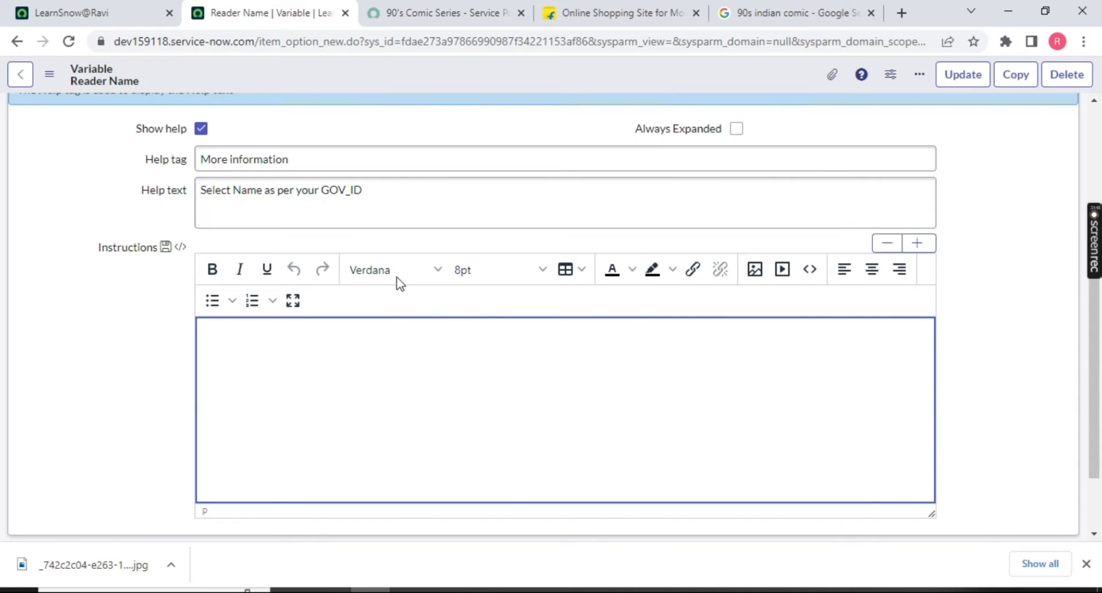
{"action": "left_click_drag", "start_coordinate": [639, 137], "coordinate": [733, 145]}
{"action": "left_click", "coordinate": [737, 129]}
Toggle the Reader Name help text on the portal page and return to the variable record.
{"action": "left_click", "coordinate": [467, 17]}
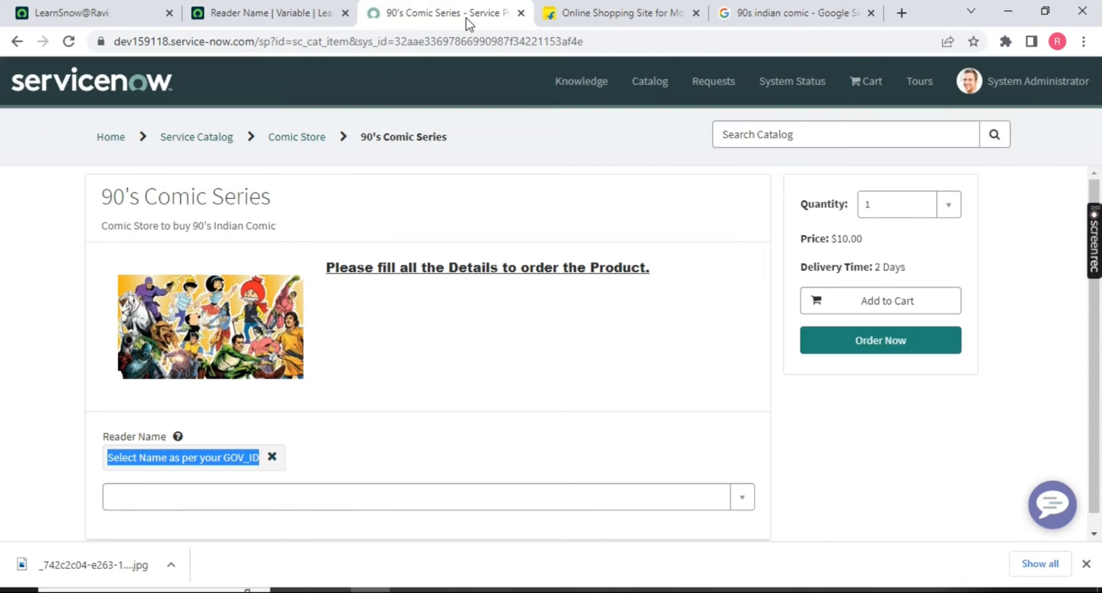
{"action": "left_click", "coordinate": [180, 436]}
{"action": "left_click", "coordinate": [182, 436]}
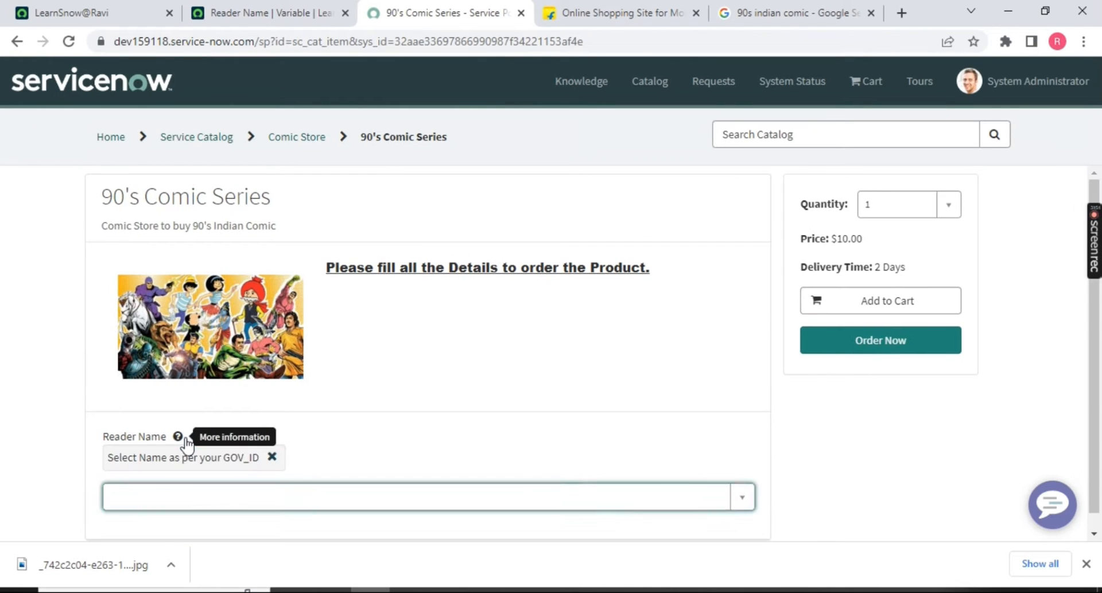
{"action": "left_click", "coordinate": [182, 436]}
{"action": "left_click", "coordinate": [270, 12]}
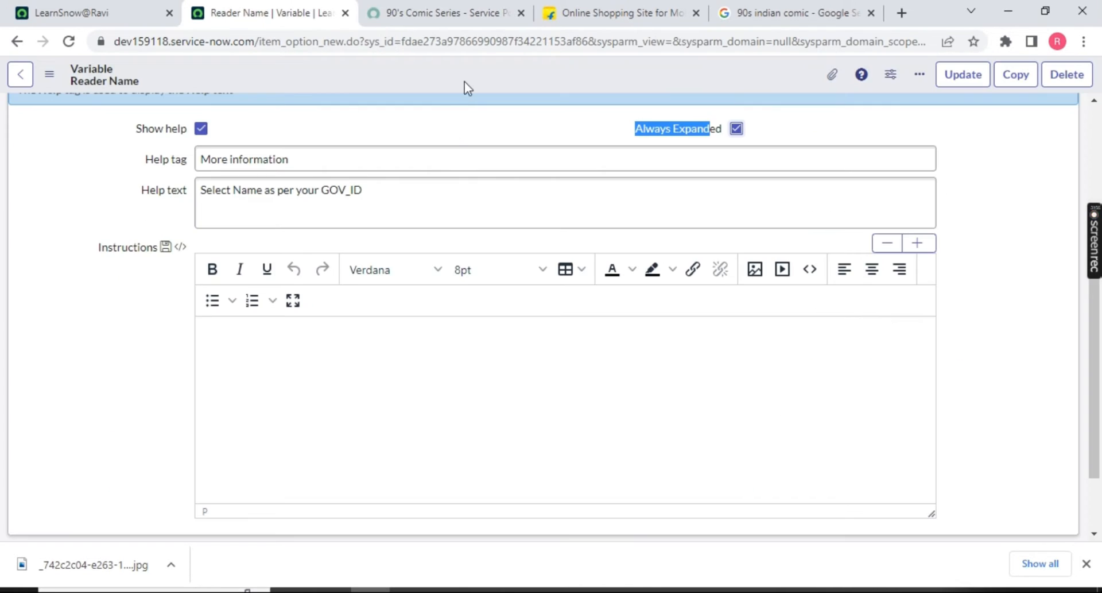
Make the Reader Name variable mandatory and save the record.
{"action": "scroll", "coordinate": [539, 345], "scroll_direction": "up", "scroll_amount": 4}
{"action": "left_click", "coordinate": [574, 255]}
{"action": "left_click", "coordinate": [737, 149]}
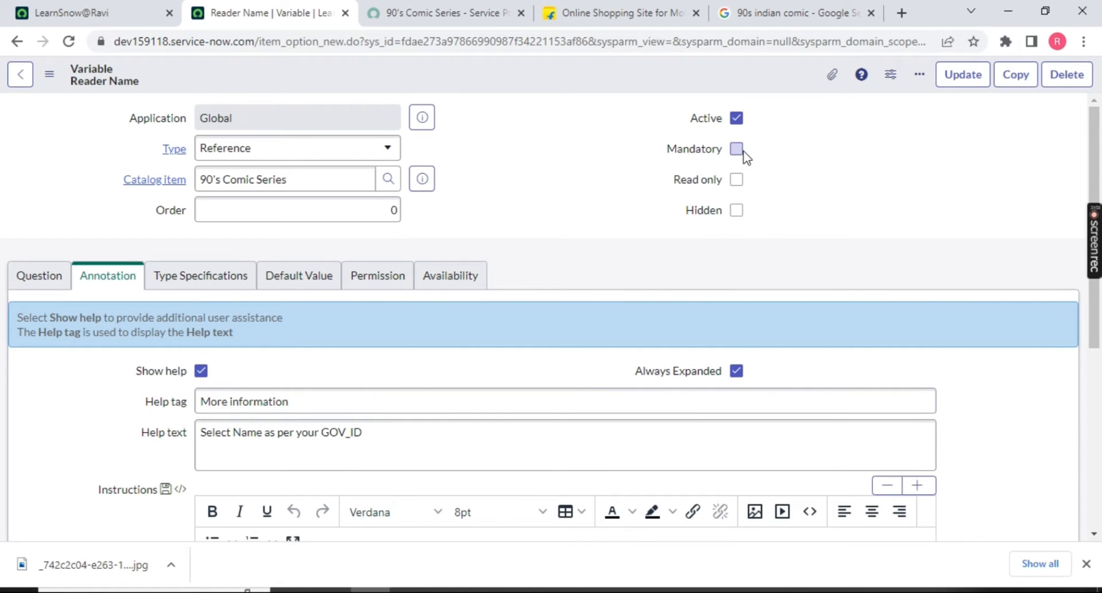
{"action": "right_click", "coordinate": [444, 69]}
{"action": "left_click", "coordinate": [464, 76]}
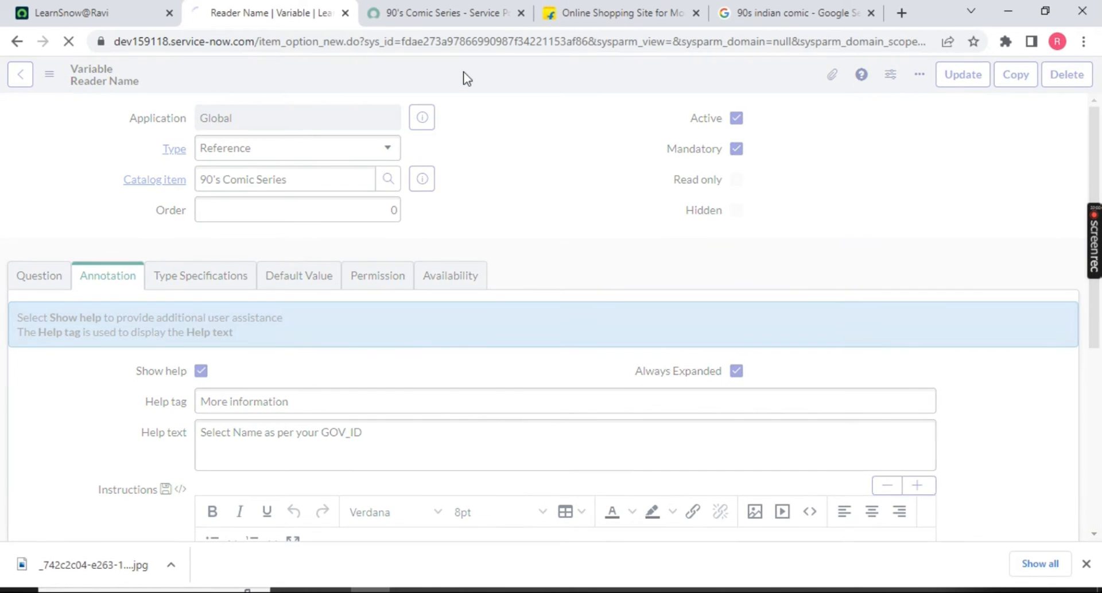
Reload the item's portal page and check the Reader Name field's required marking and expanded help text.
{"action": "left_click", "coordinate": [454, 13]}
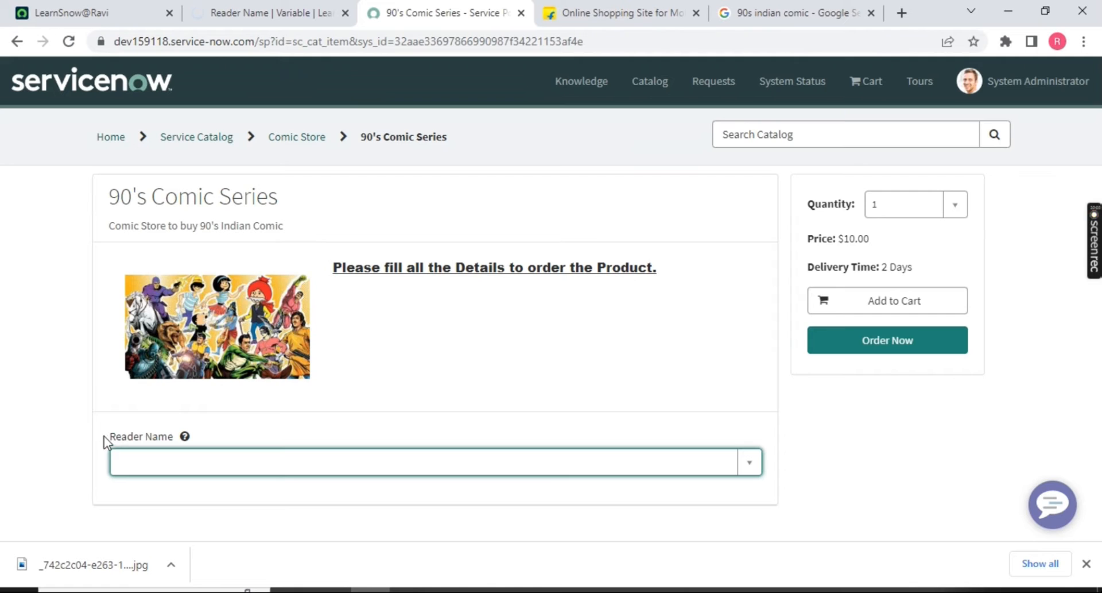
{"action": "left_click", "coordinate": [69, 42]}
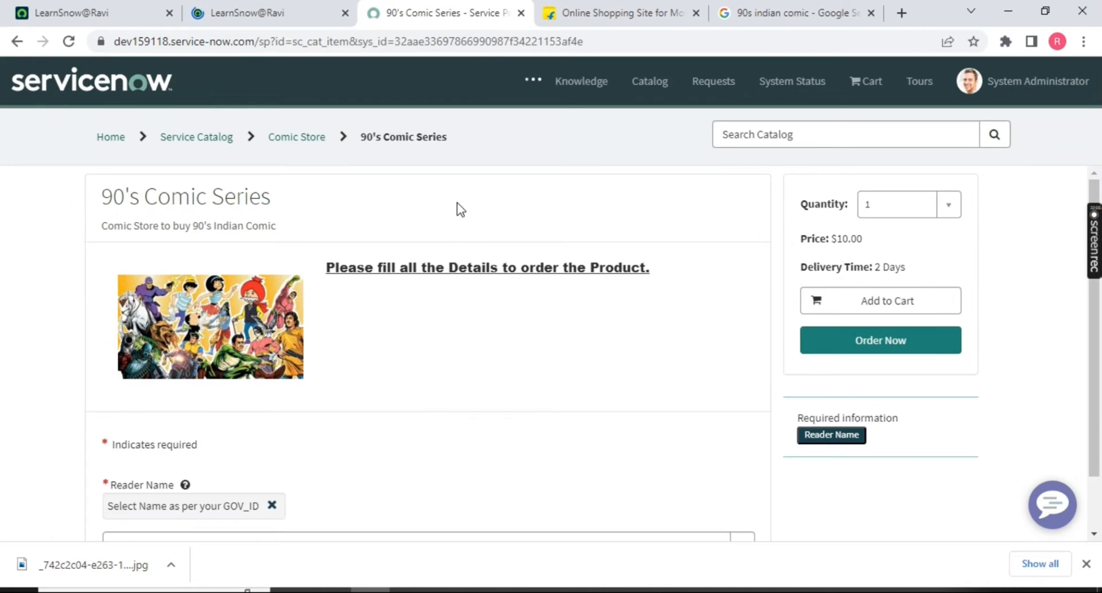
{"action": "scroll", "coordinate": [467, 236], "scroll_direction": "down", "scroll_amount": 1}
{"action": "scroll", "coordinate": [502, 327], "scroll_direction": "up", "scroll_amount": 1}
{"action": "scroll", "coordinate": [374, 408], "scroll_direction": "down", "scroll_amount": 1}
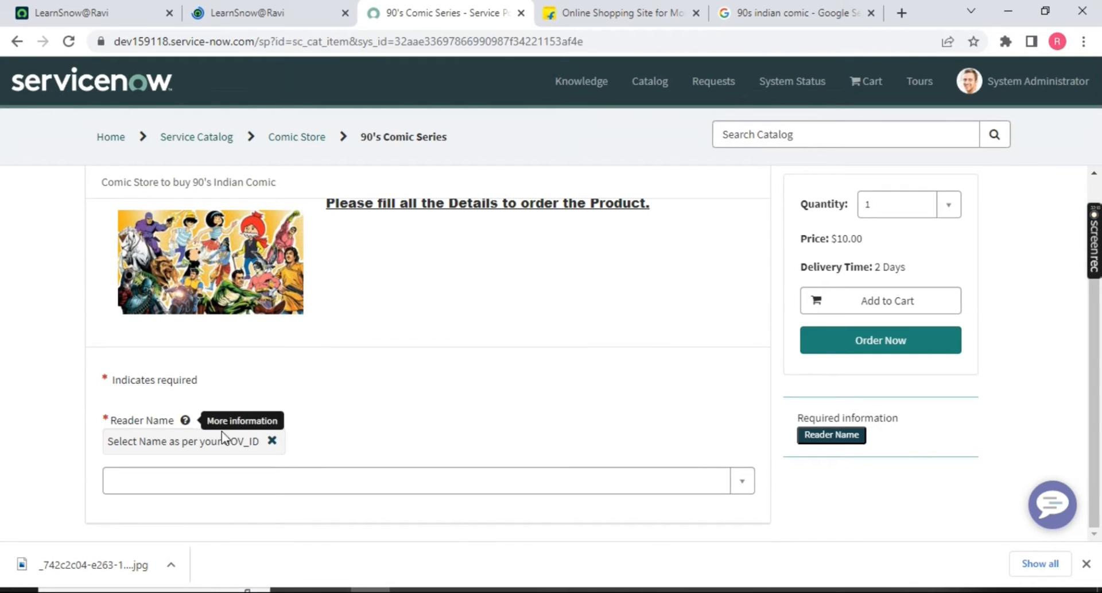
Return to the Reader Name variable record and look over its type specifications, including the available Variable Width choices.
{"action": "left_click", "coordinate": [247, 13]}
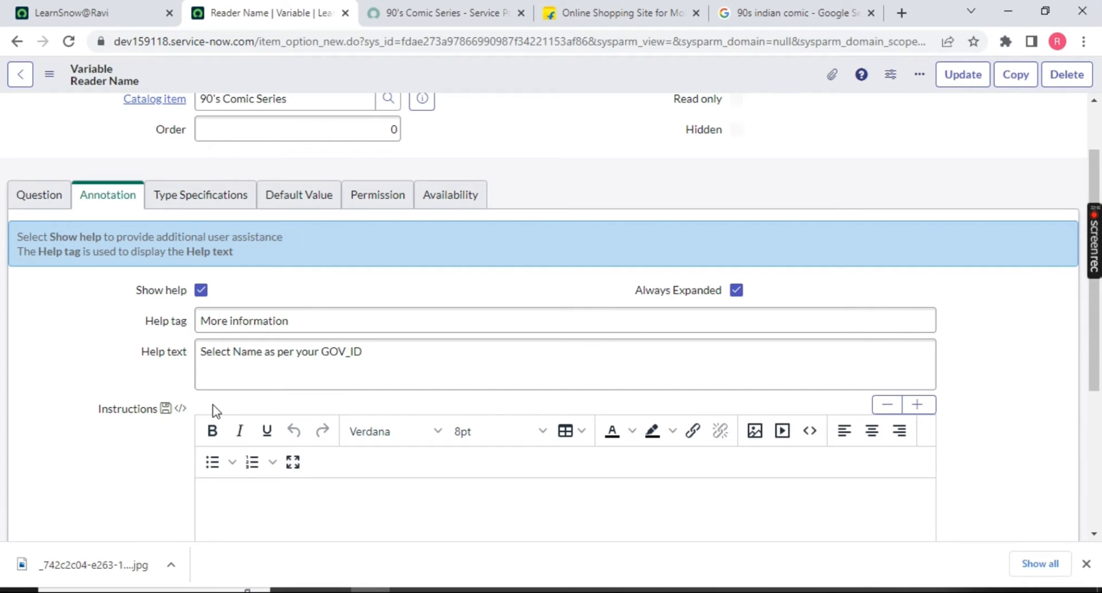
{"action": "left_click", "coordinate": [21, 198]}
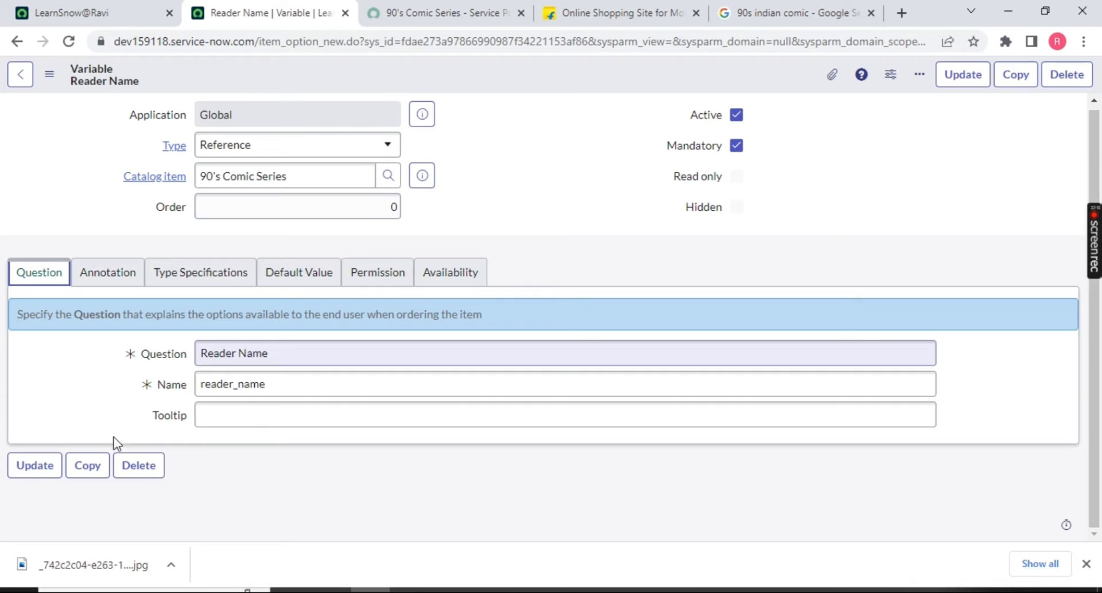
{"action": "left_click", "coordinate": [107, 278]}
{"action": "left_click", "coordinate": [185, 278]}
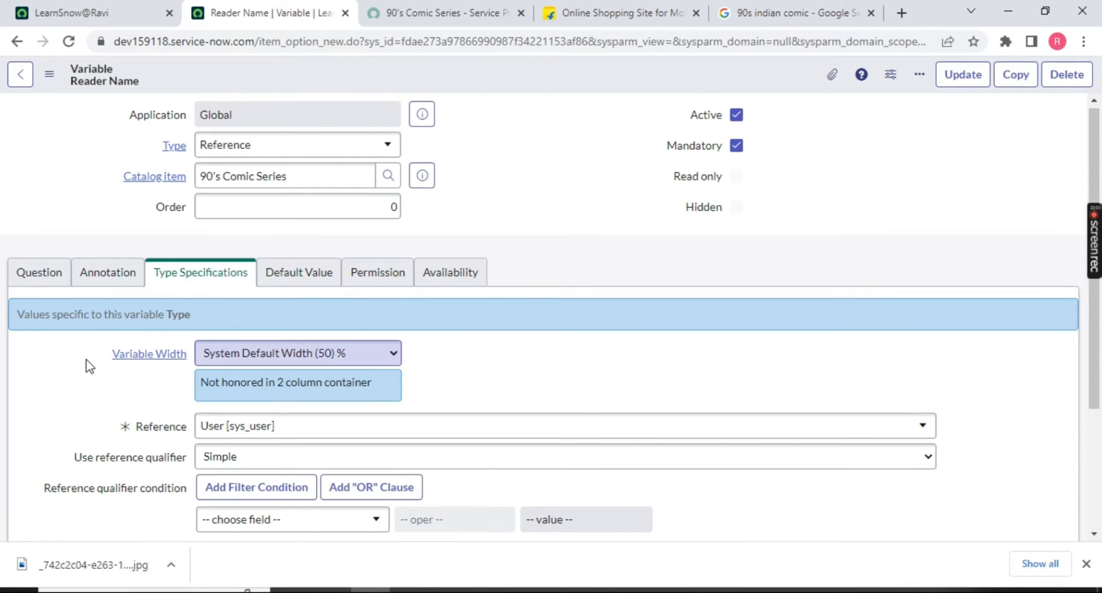
{"action": "left_click_drag", "start_coordinate": [86, 364], "coordinate": [181, 354]}
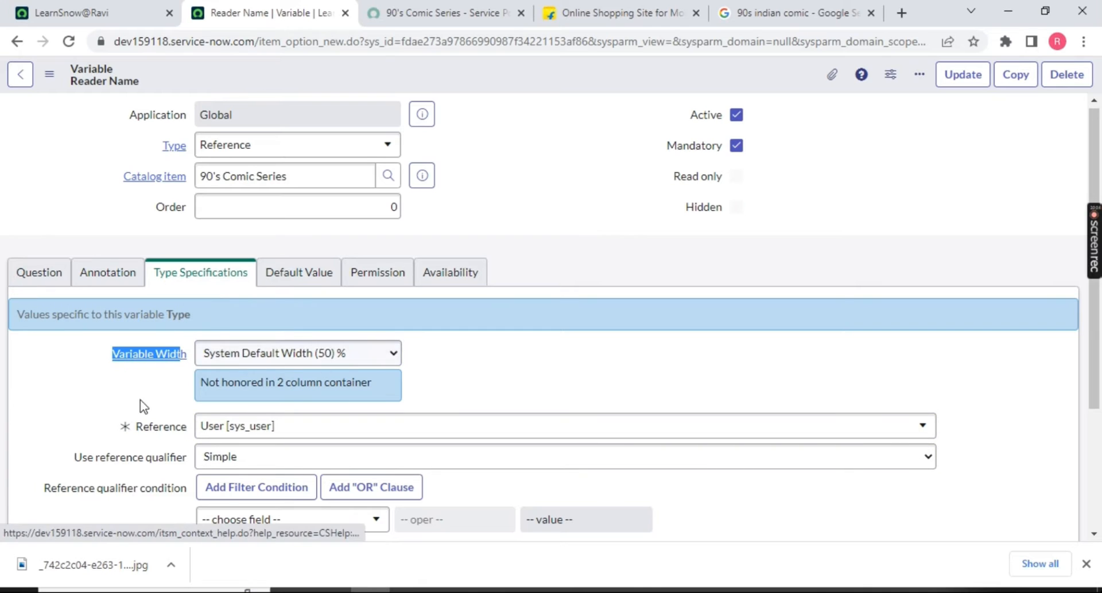
{"action": "left_click", "coordinate": [282, 354]}
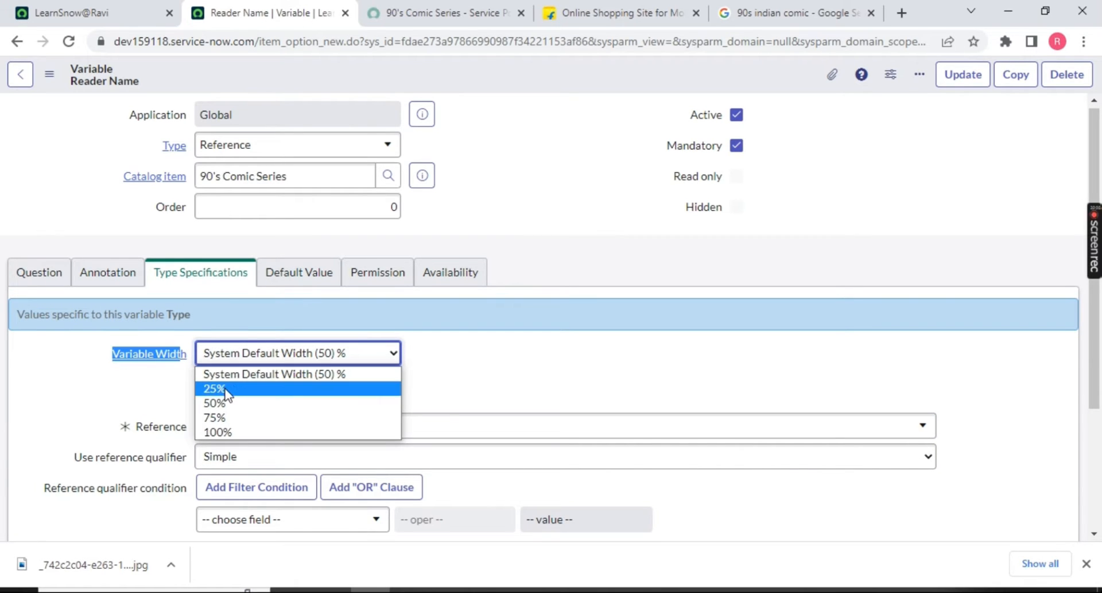
{"action": "left_click", "coordinate": [115, 390]}
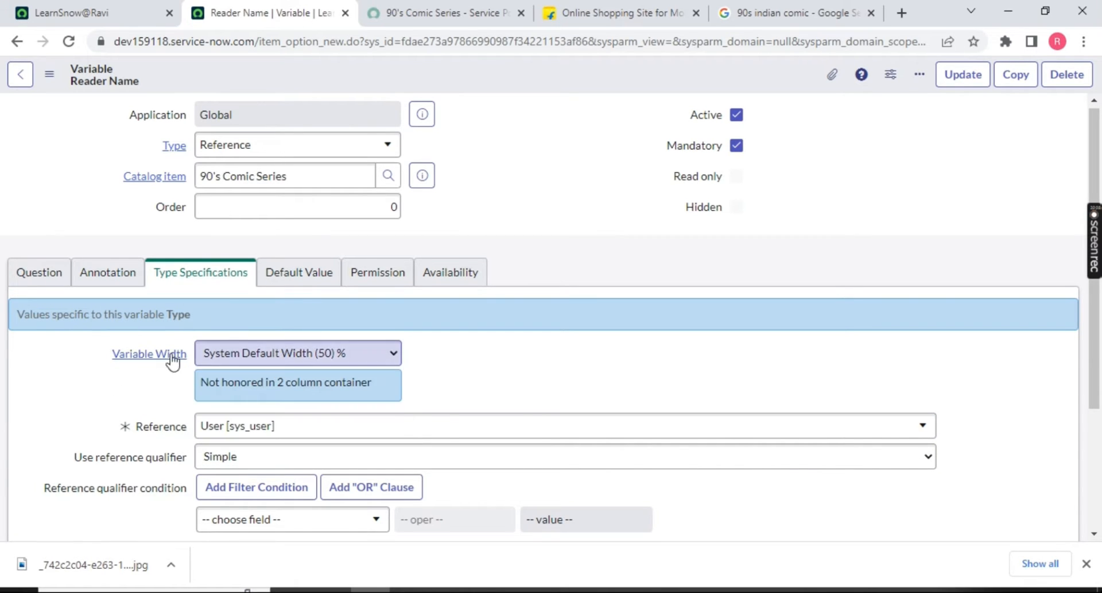
Examine the Reference table and Use reference qualifier settings in the Reader Name variable's type specifications.
{"action": "scroll", "coordinate": [597, 352], "scroll_direction": "down", "scroll_amount": 3}
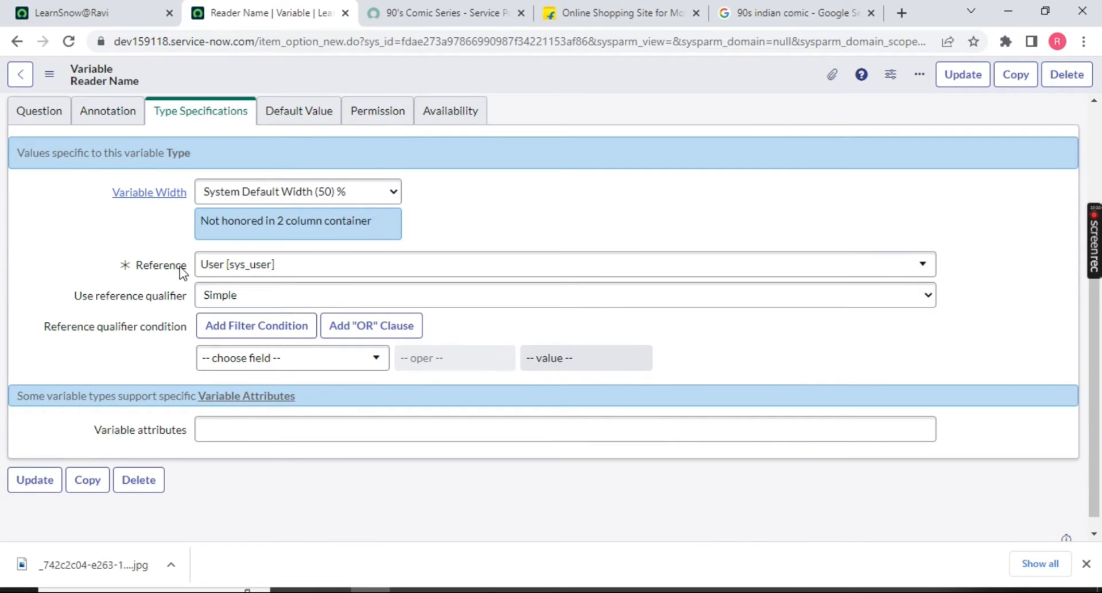
{"action": "scroll", "coordinate": [241, 241], "scroll_direction": "up", "scroll_amount": 3}
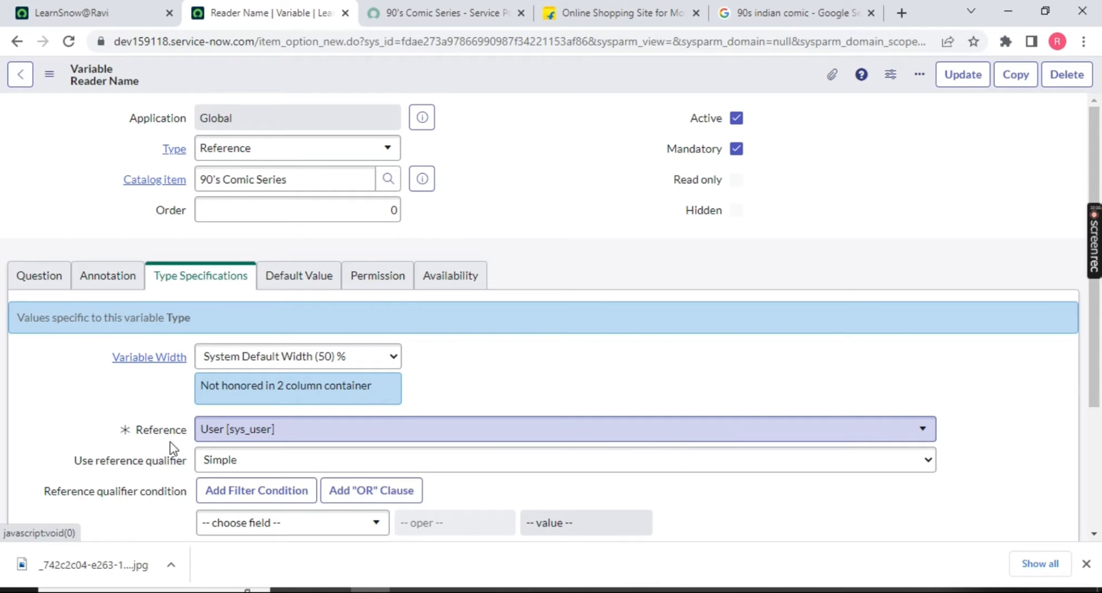
{"action": "scroll", "coordinate": [173, 445], "scroll_direction": "down", "scroll_amount": 2}
{"action": "left_click_drag", "start_coordinate": [69, 379], "coordinate": [167, 384]}
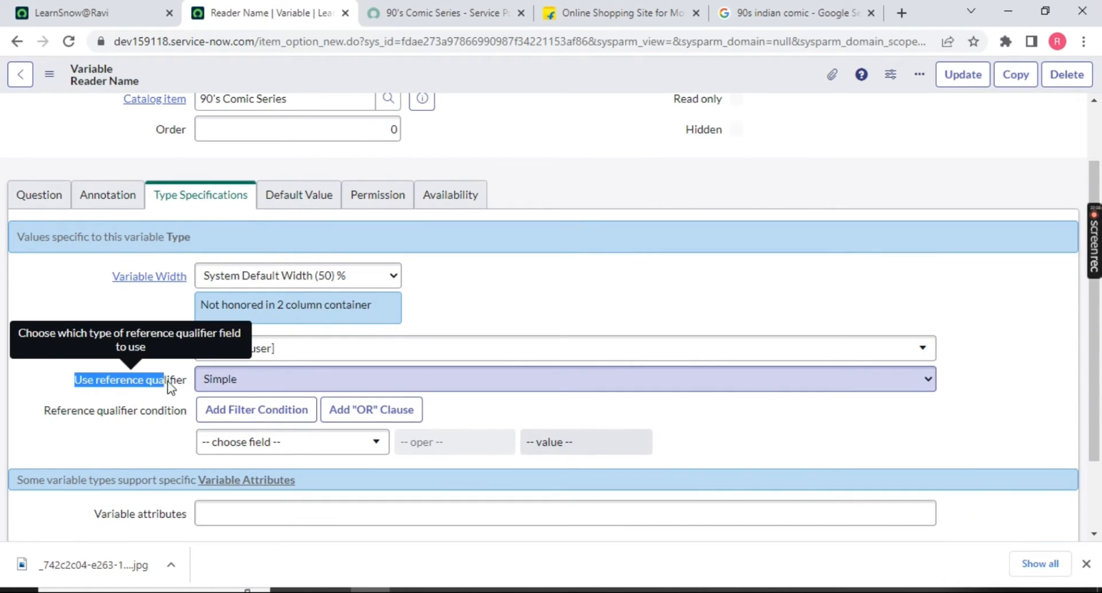
{"action": "left_click", "coordinate": [84, 310]}
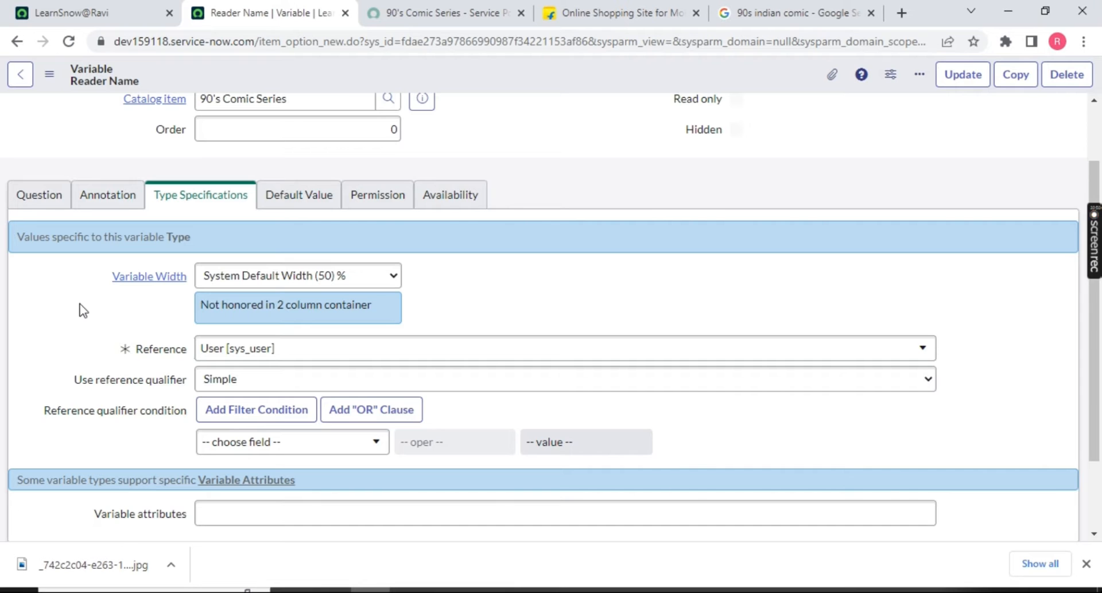
Switch to the main ServiceNow instance page with the application navigator.
{"action": "left_click", "coordinate": [125, 18]}
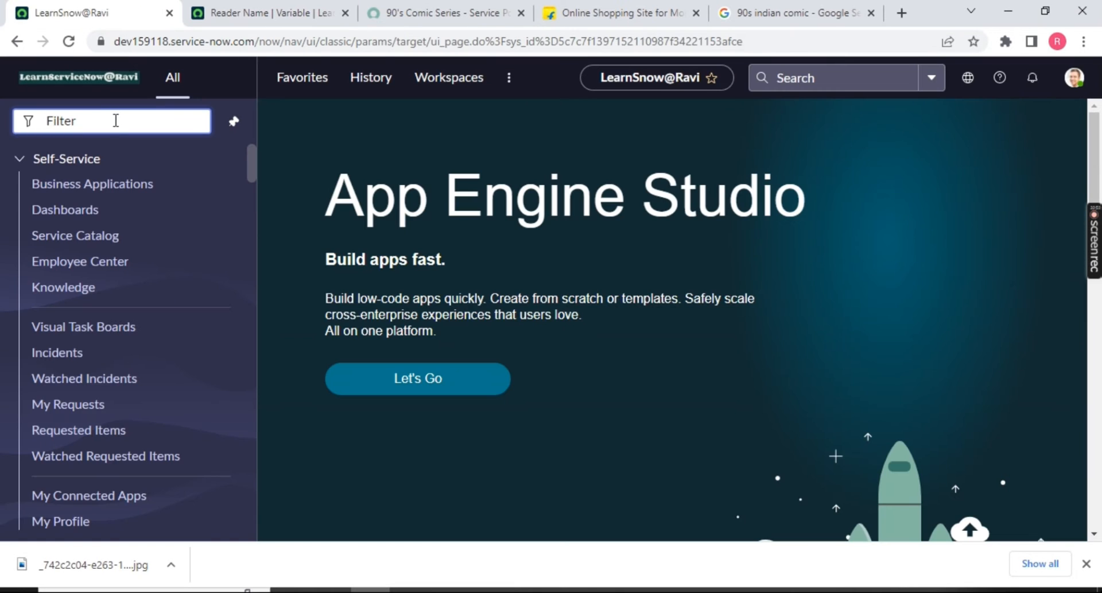
Search the navigator for users and open the Users and Groups user list in a separate tab.
{"action": "type", "text": "users"}
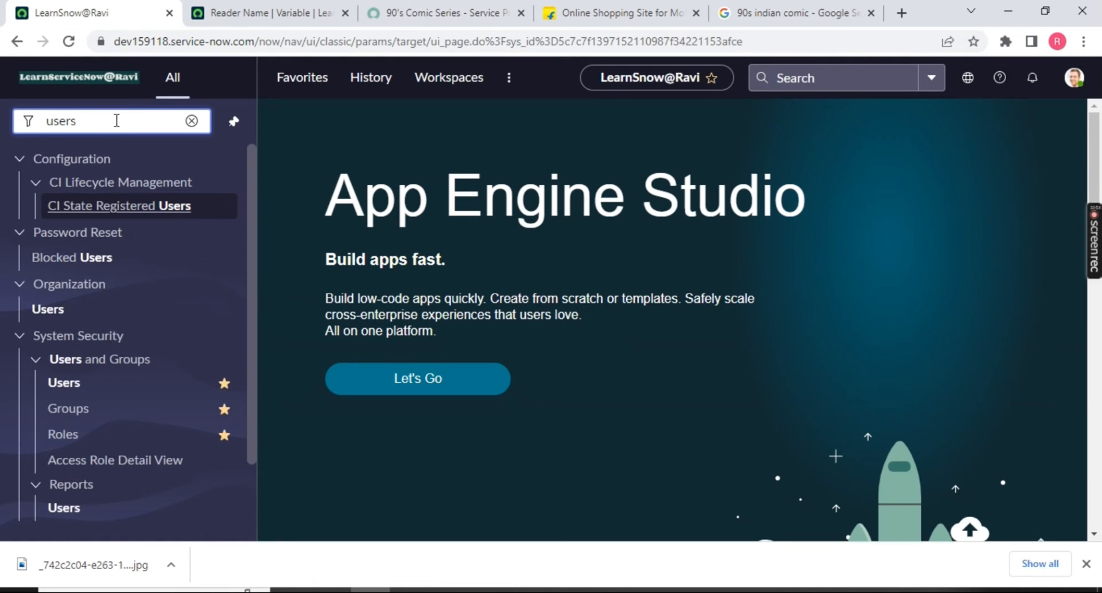
{"action": "middle_click", "coordinate": [64, 383]}
{"action": "left_click", "coordinate": [229, 8]}
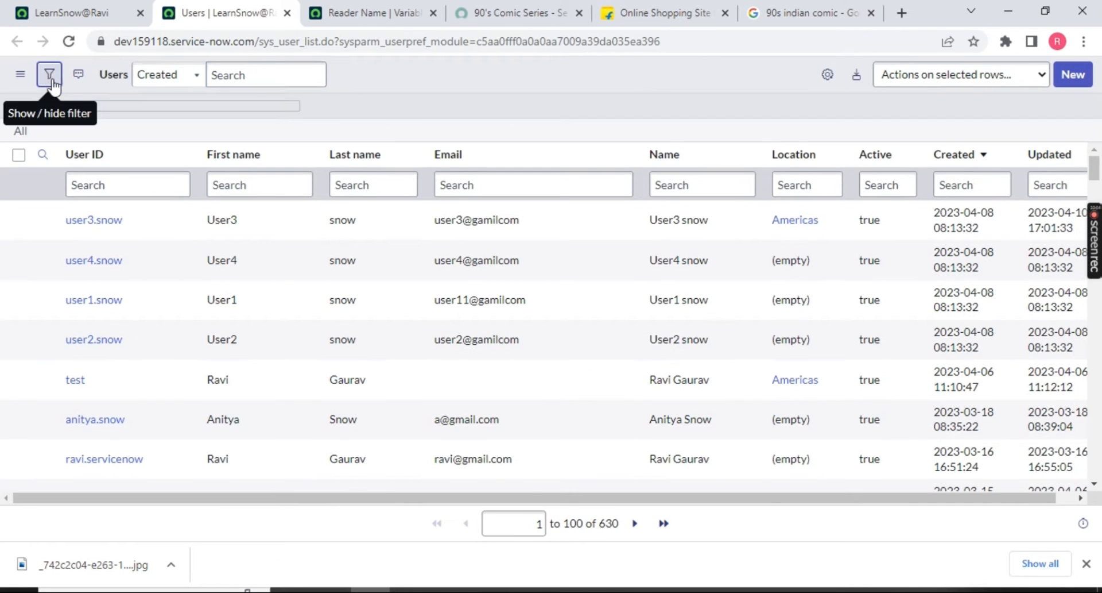
Filter the Users list to records where Email is not empty.
{"action": "left_click", "coordinate": [49, 74]}
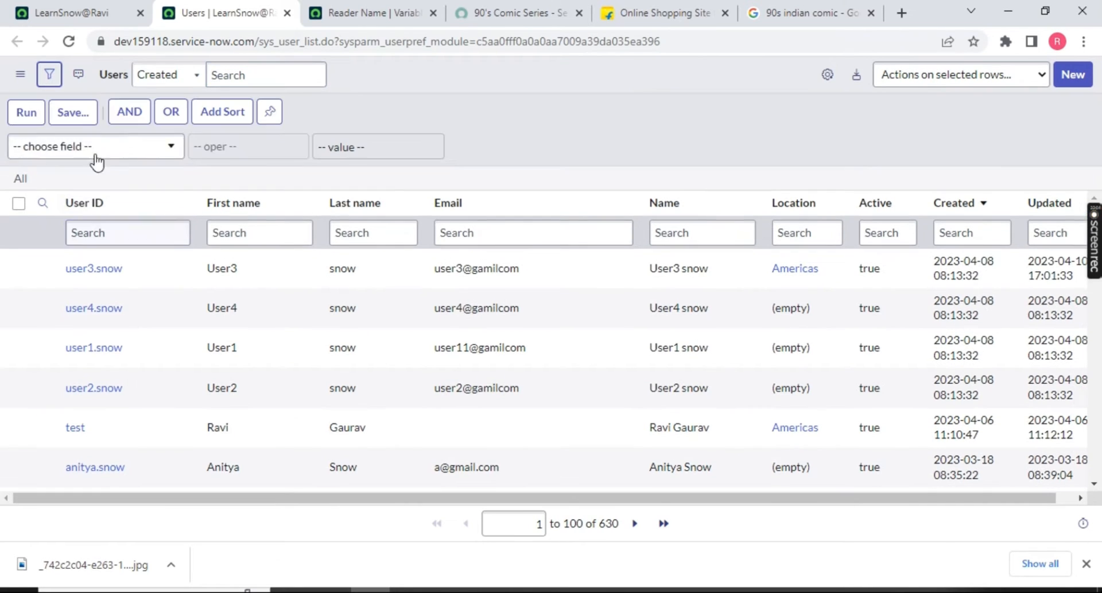
{"action": "left_click", "coordinate": [95, 155]}
{"action": "type", "text": "email"}
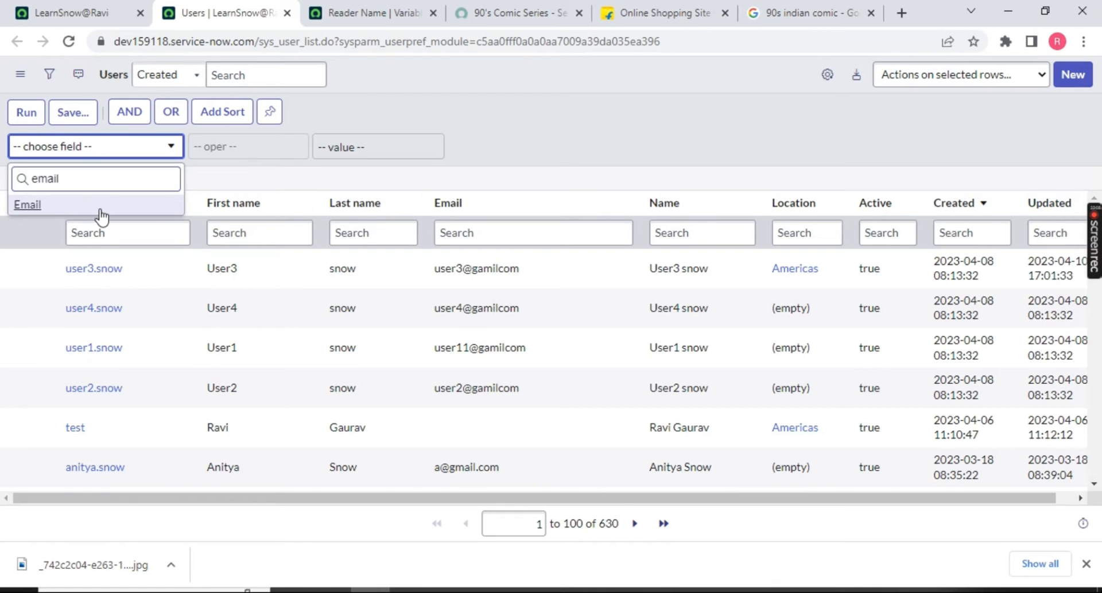
{"action": "left_click", "coordinate": [35, 205]}
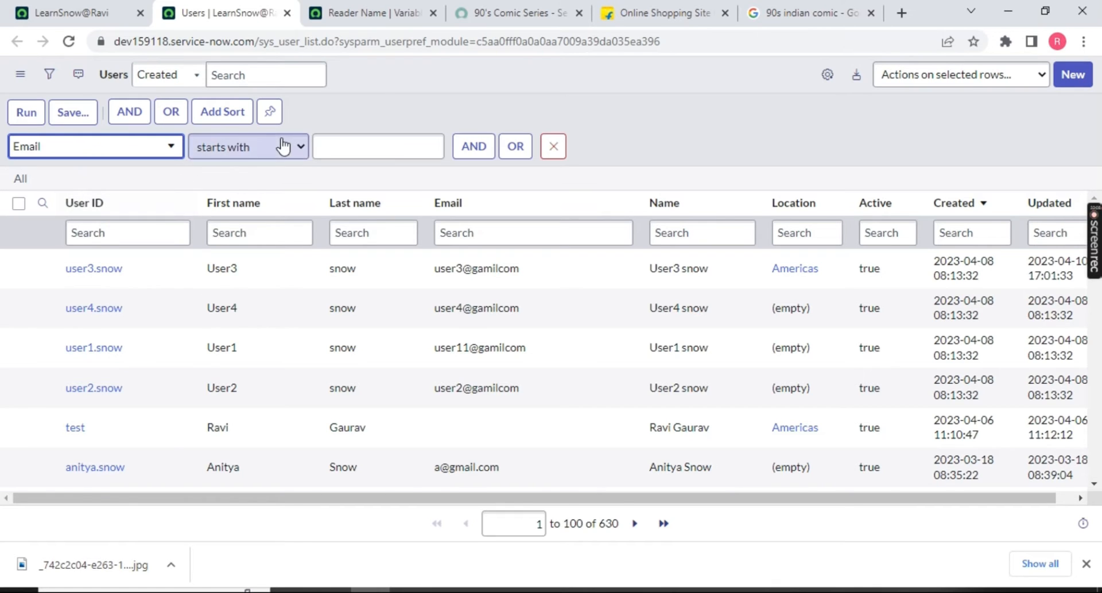
{"action": "left_click", "coordinate": [247, 147]}
{"action": "left_click", "coordinate": [248, 268]}
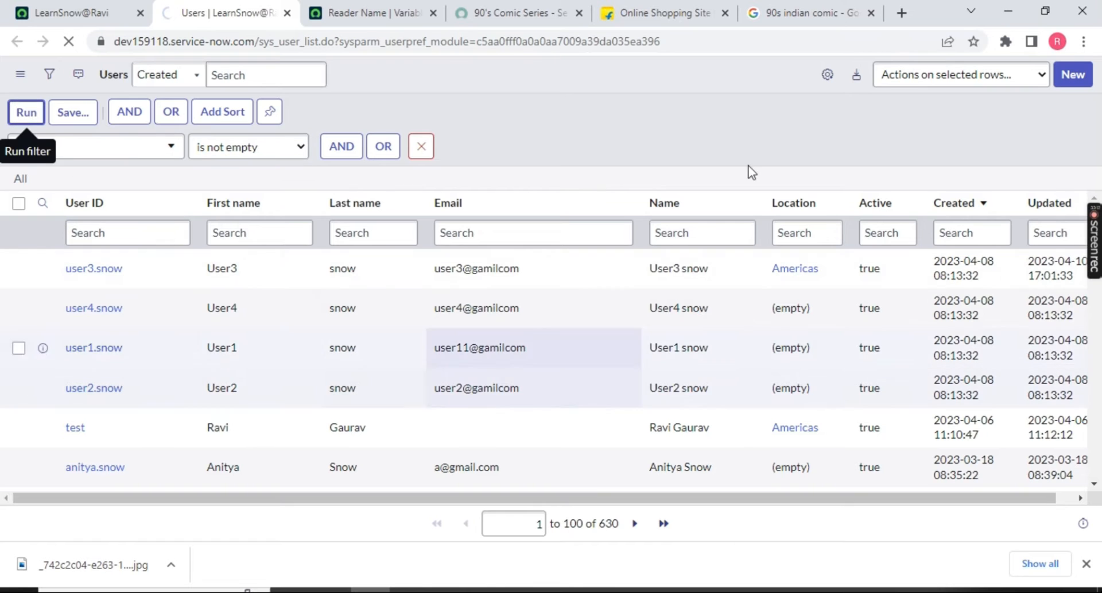
{"action": "left_click", "coordinate": [23, 112]}
Compare the filtered Users list with the people offered in the Reader Name field of the 90's Comic Series item.
{"action": "scroll", "coordinate": [509, 258], "scroll_direction": "down", "scroll_amount": 5}
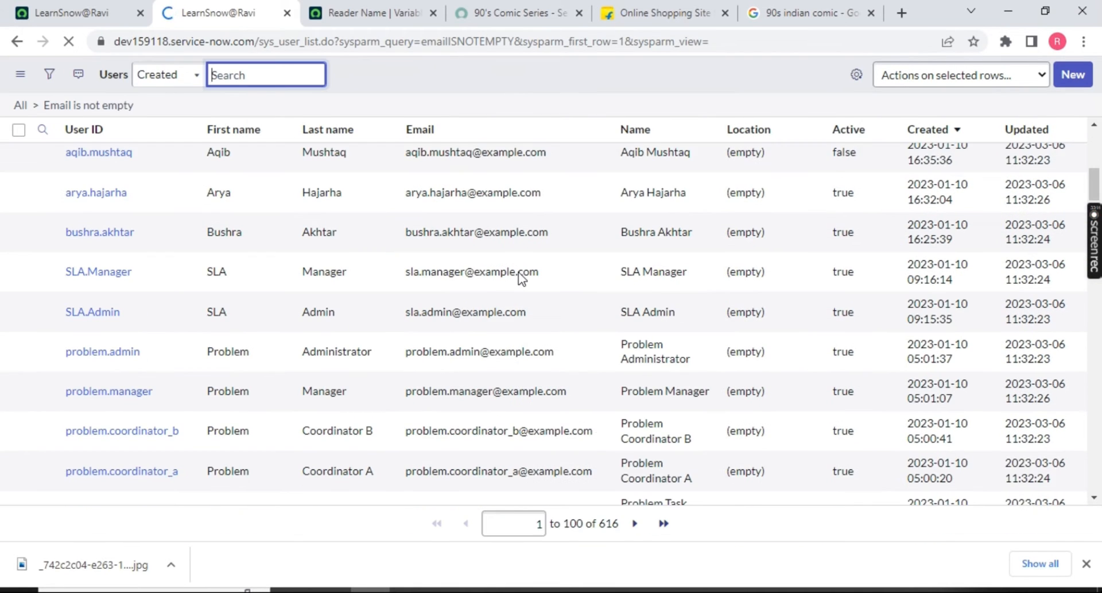
{"action": "scroll", "coordinate": [531, 217], "scroll_direction": "up", "scroll_amount": 5}
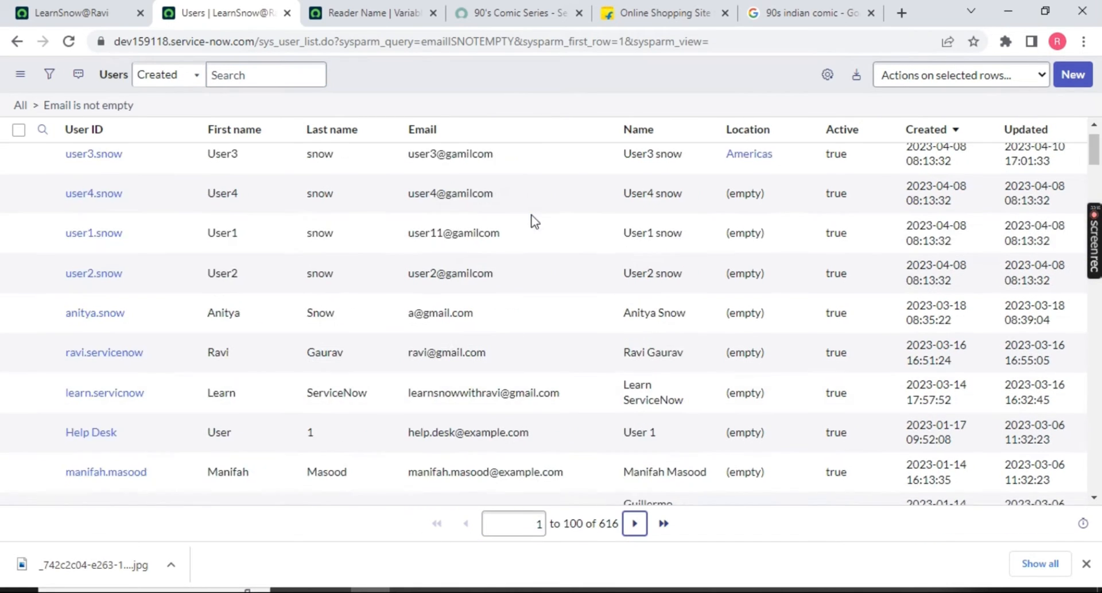
{"action": "scroll", "coordinate": [519, 287], "scroll_direction": "down", "scroll_amount": 10}
{"action": "scroll", "coordinate": [574, 293], "scroll_direction": "down", "scroll_amount": 10}
{"action": "scroll", "coordinate": [689, 258], "scroll_direction": "up", "scroll_amount": 5}
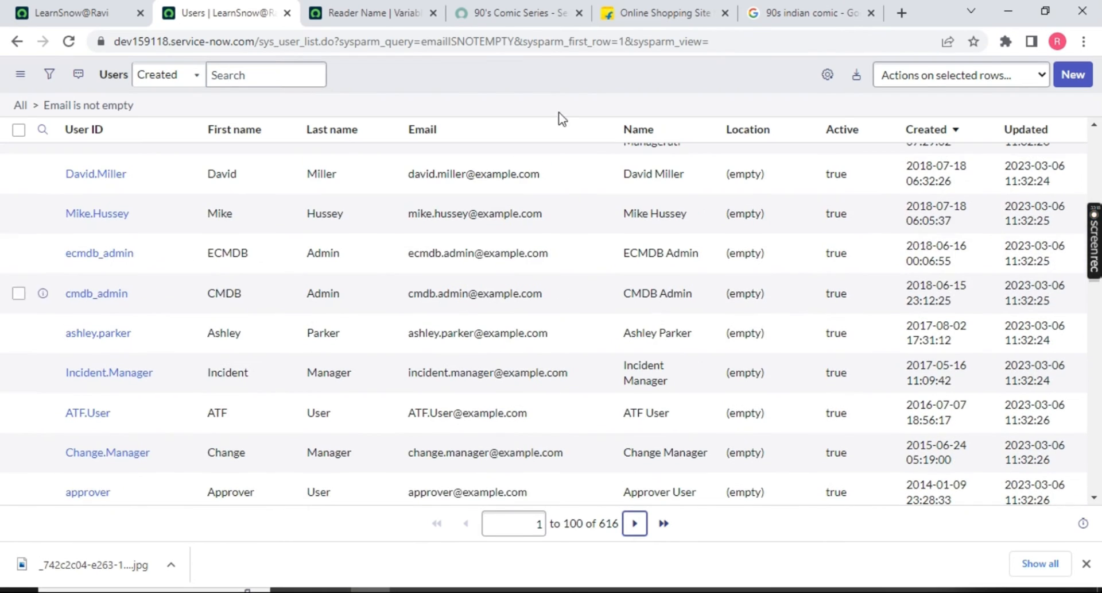
{"action": "left_click", "coordinate": [373, 12]}
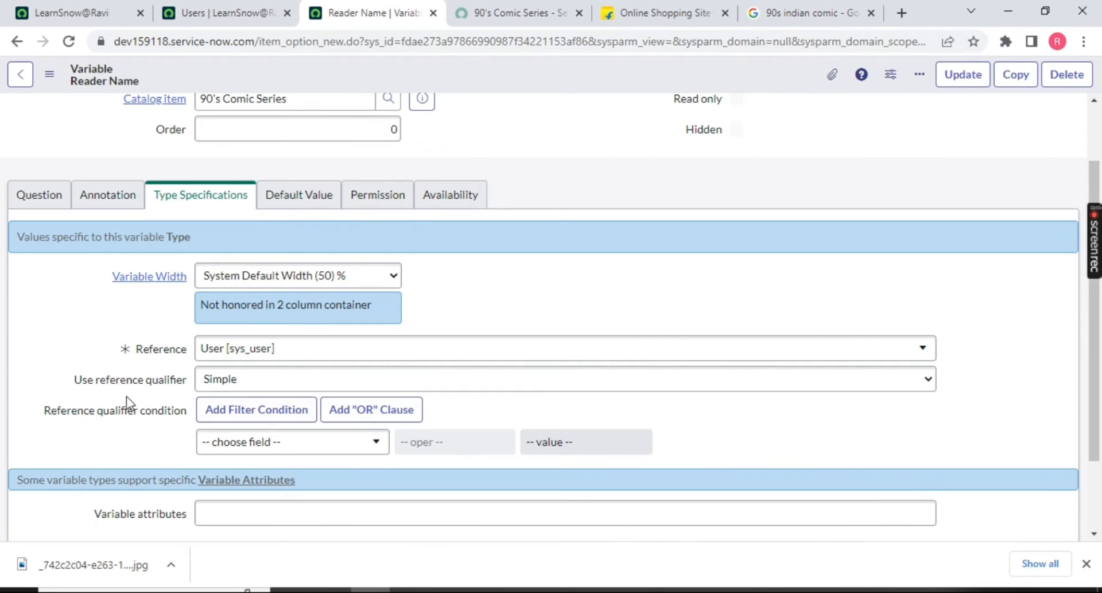
{"action": "left_click", "coordinate": [517, 13]}
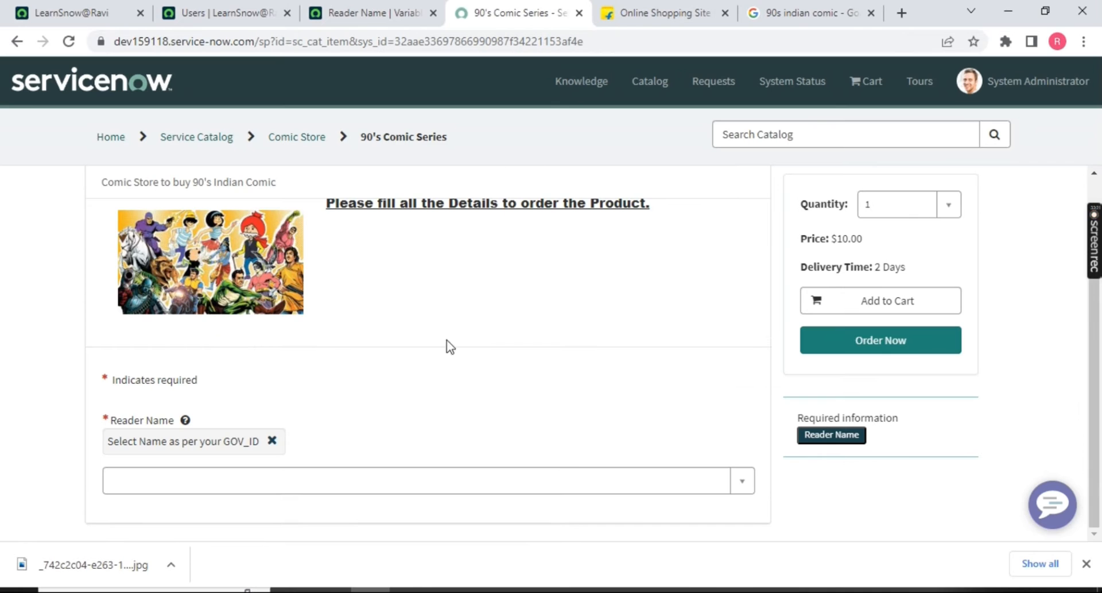
{"action": "left_click", "coordinate": [626, 482]}
{"action": "scroll", "coordinate": [467, 387], "scroll_direction": "down", "scroll_amount": 6}
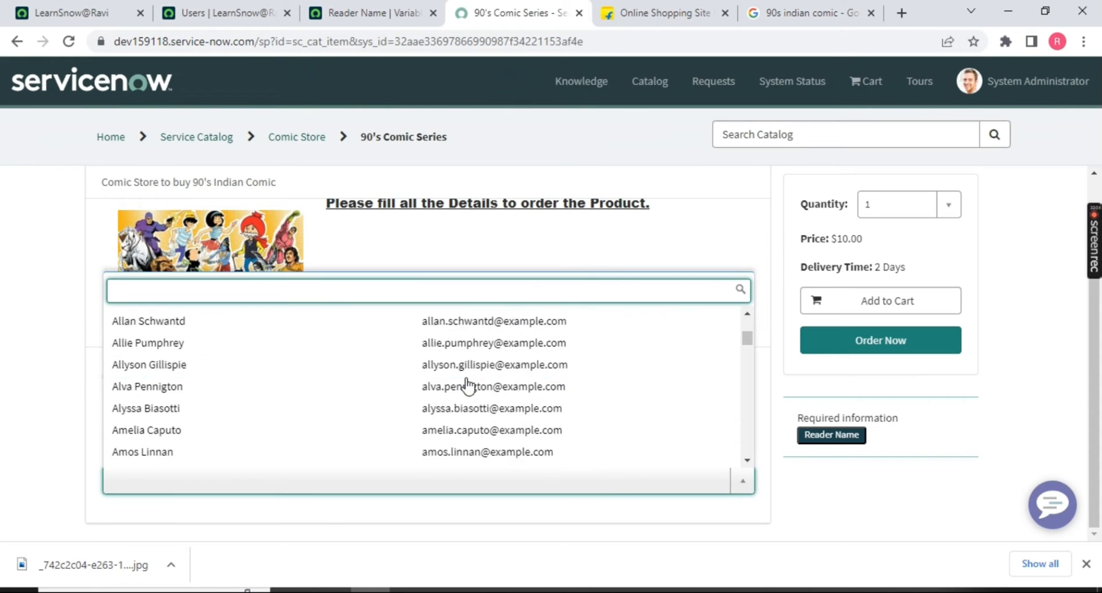
{"action": "scroll", "coordinate": [474, 395], "scroll_direction": "down", "scroll_amount": 4}
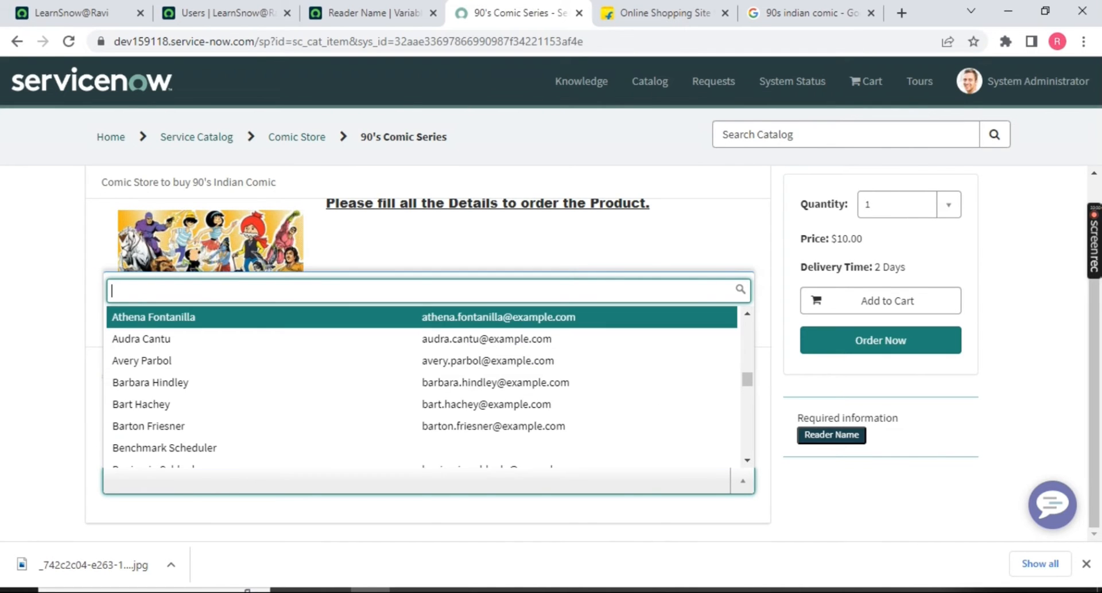
Return to the Reader Name variable and locate its reference qualifier condition.
{"action": "left_click", "coordinate": [221, 12]}
{"action": "key", "text": "ctrl+Tab"}
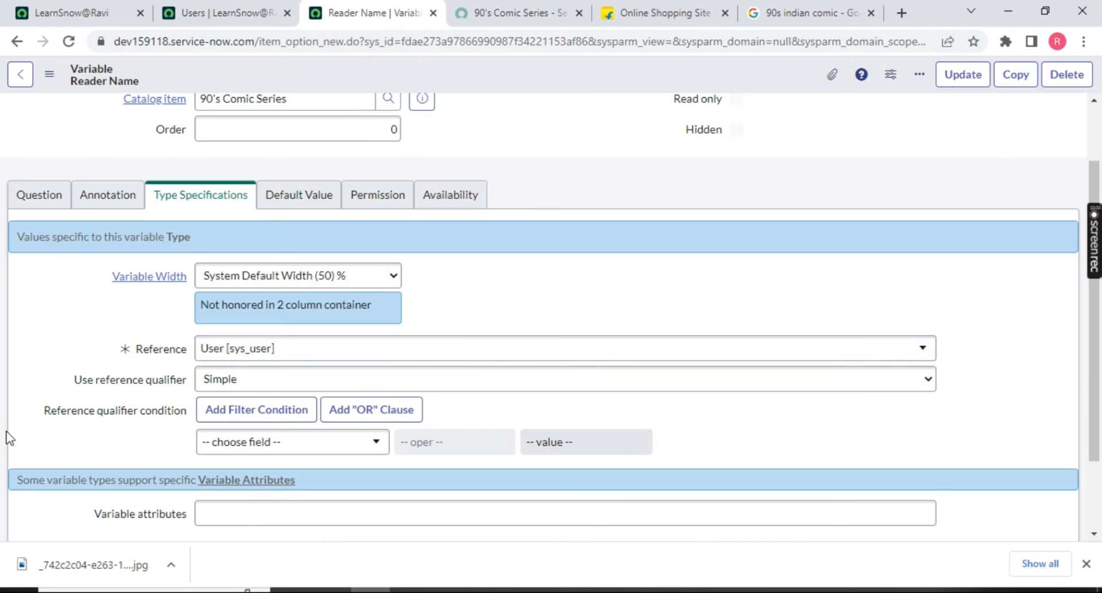
{"action": "left_click_drag", "start_coordinate": [60, 415], "coordinate": [194, 411]}
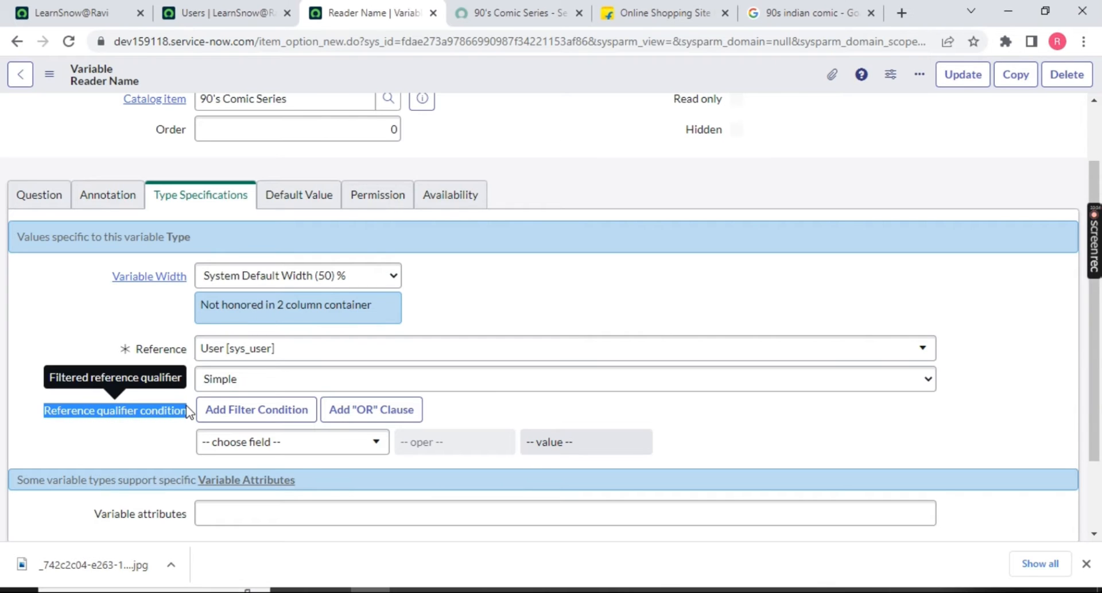
{"action": "left_click", "coordinate": [305, 453]}
{"action": "type", "text": "email"}
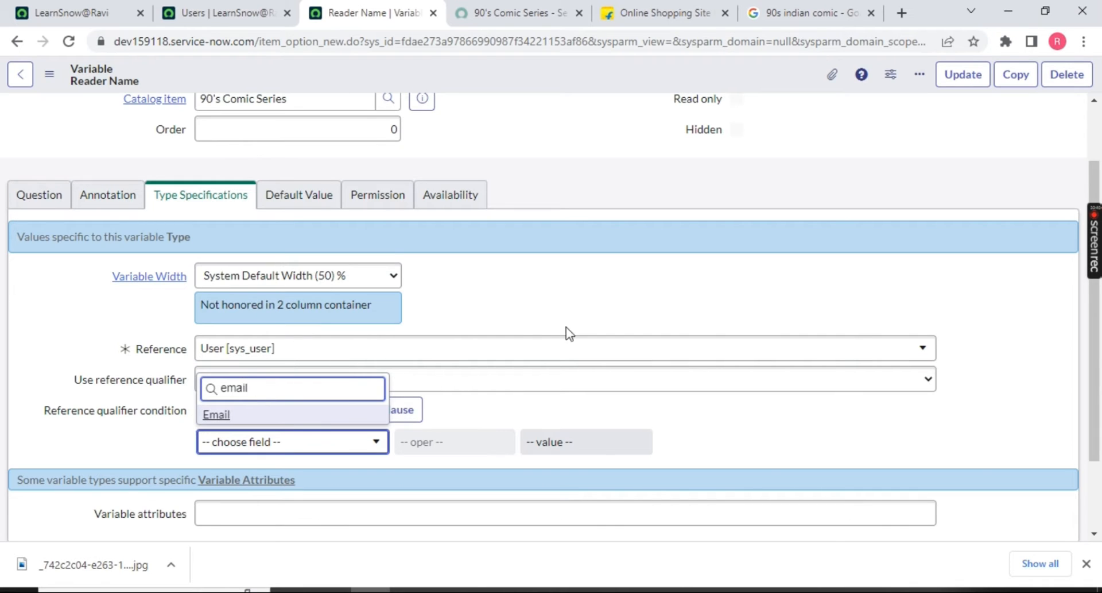
{"action": "left_click", "coordinate": [568, 291]}
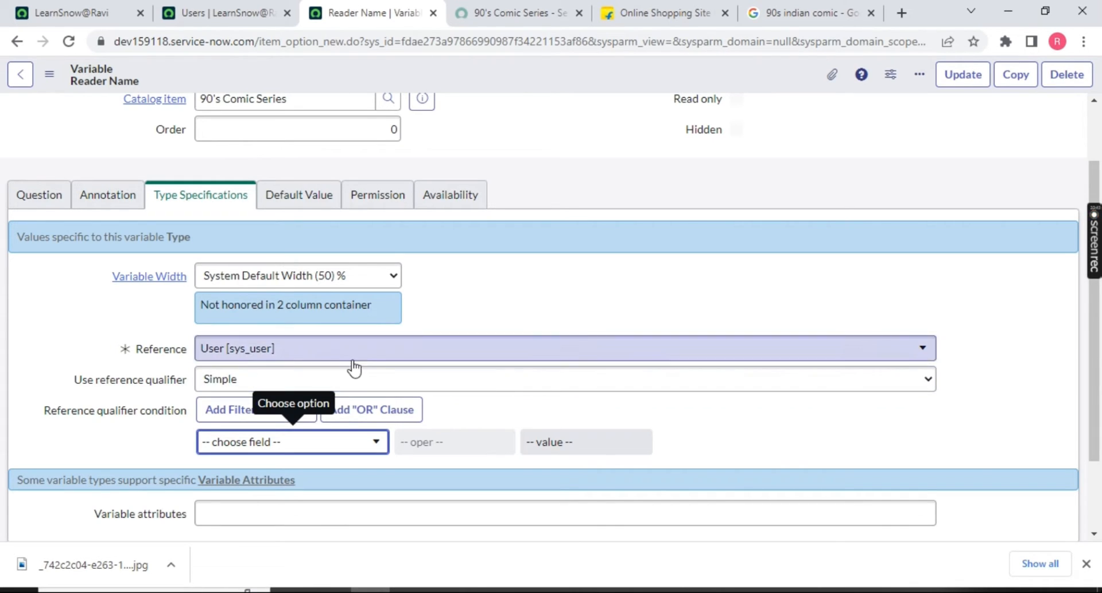
Set the Reader Name variable's reference qualifier condition to Email is not empty and save the record.
{"action": "left_click", "coordinate": [354, 448]}
{"action": "type", "text": "email"}
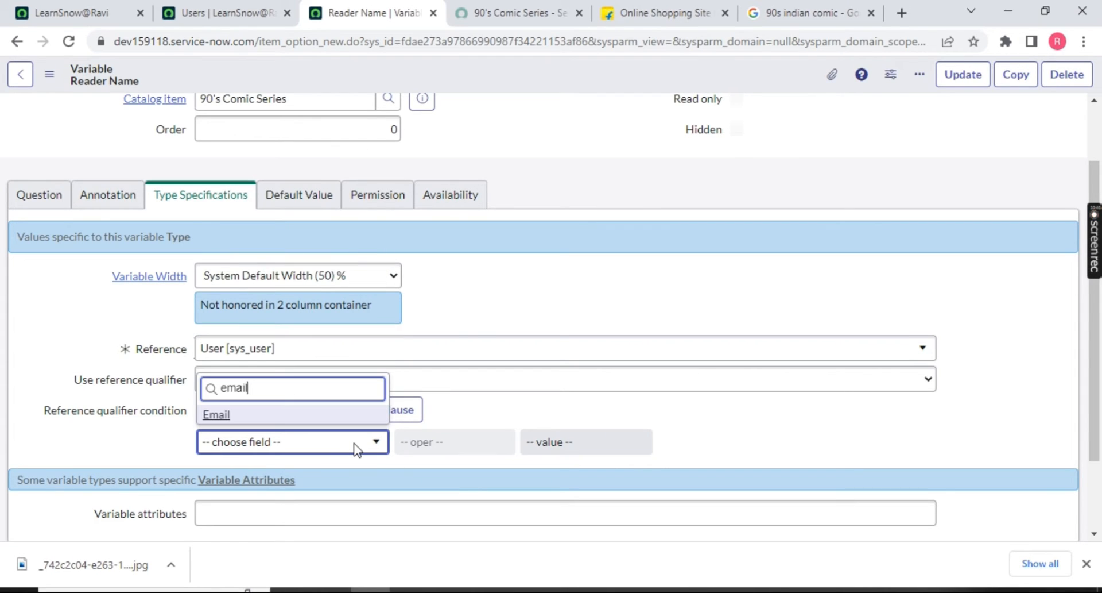
{"action": "left_click", "coordinate": [322, 415]}
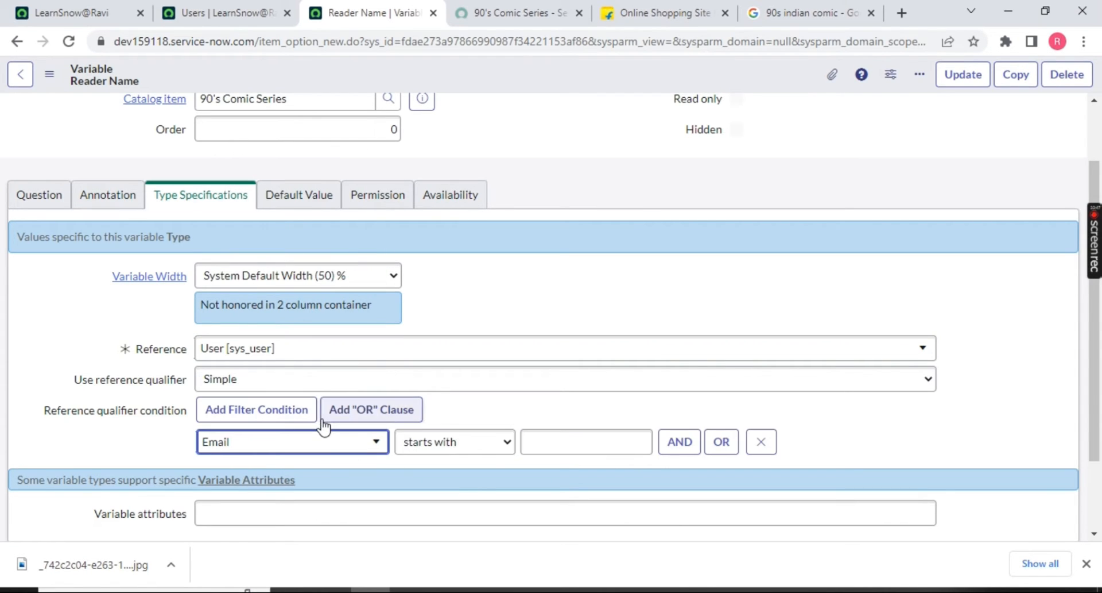
{"action": "left_click", "coordinate": [489, 460]}
{"action": "left_click", "coordinate": [424, 274]}
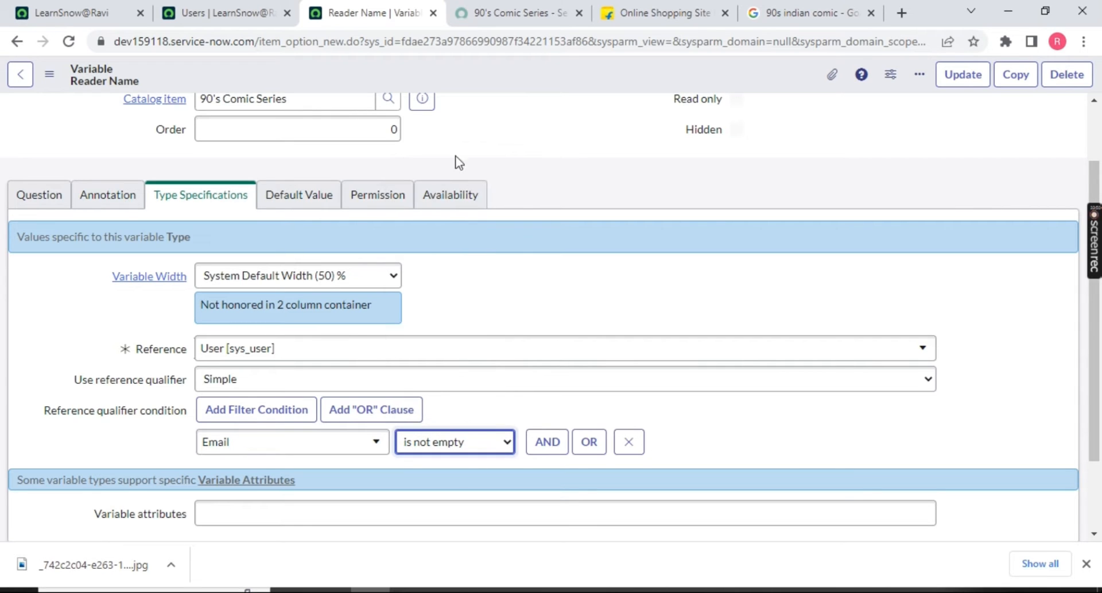
{"action": "right_click", "coordinate": [478, 78]}
{"action": "left_click", "coordinate": [500, 80]}
Reload the 90's Comic Series portal page and check which people the Reader Name list offers with the saved qualifier.
{"action": "left_click", "coordinate": [514, 8]}
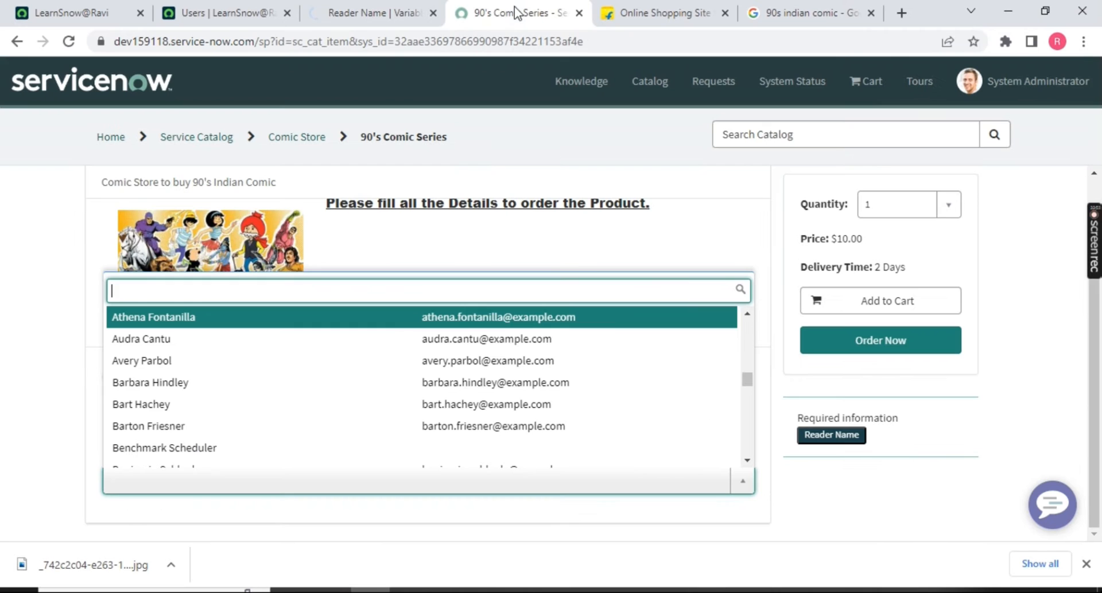
{"action": "scroll", "coordinate": [209, 459], "scroll_direction": "down", "scroll_amount": 10}
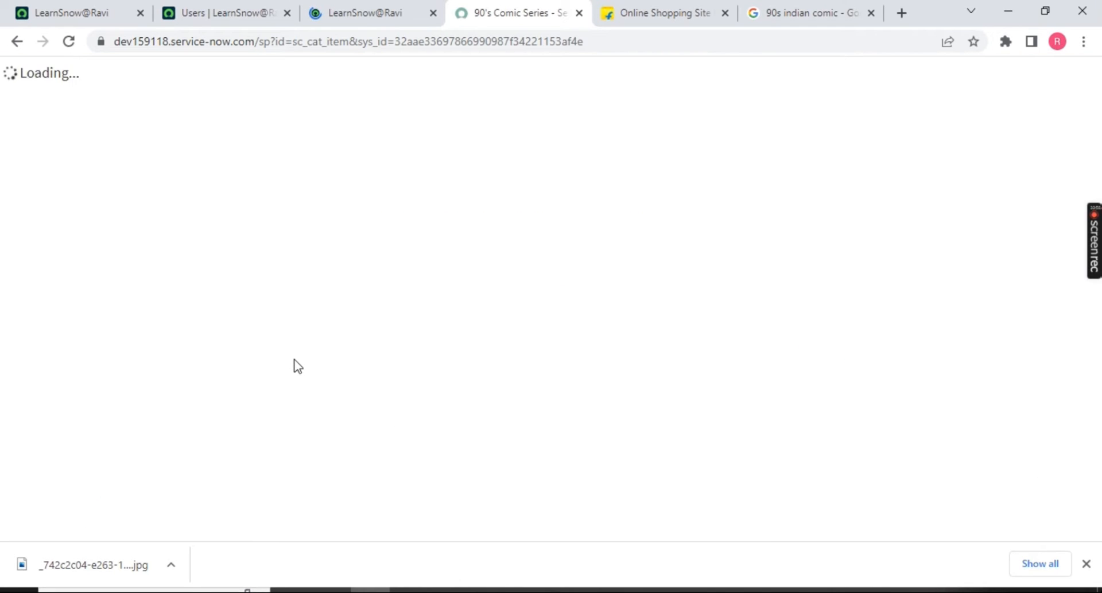
{"action": "scroll", "coordinate": [505, 347], "scroll_direction": "down", "scroll_amount": 1}
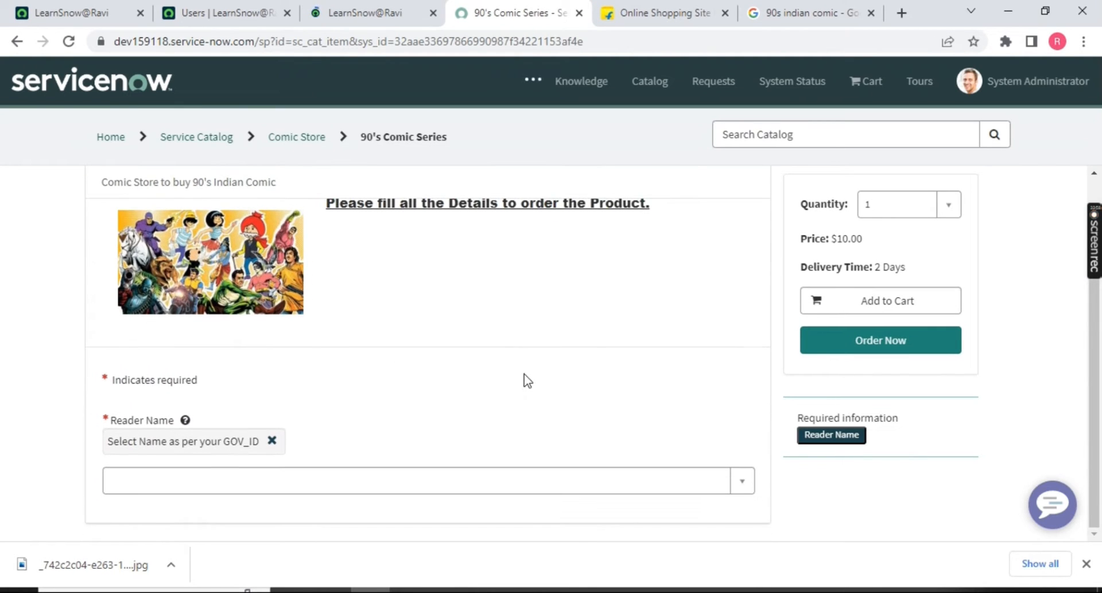
{"action": "left_click", "coordinate": [735, 489]}
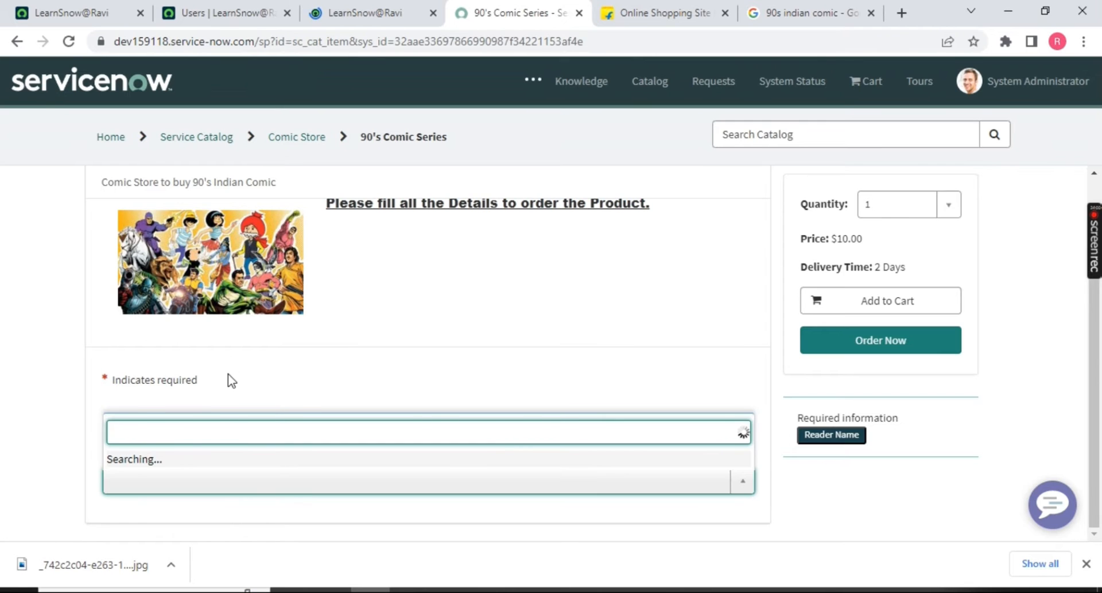
{"action": "scroll", "coordinate": [356, 371], "scroll_direction": "down", "scroll_amount": 15}
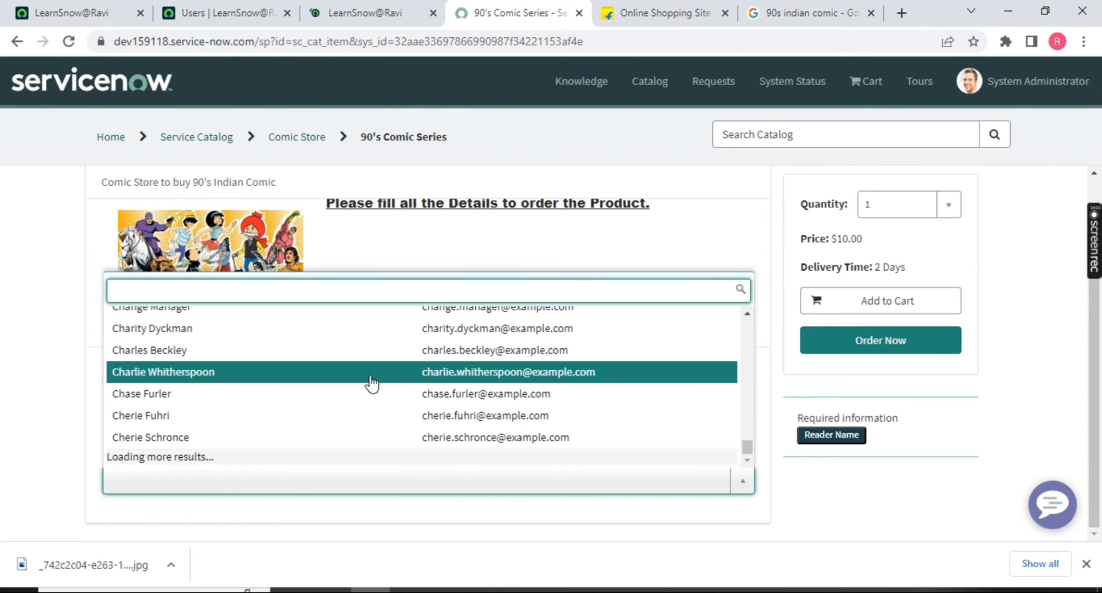
{"action": "scroll", "coordinate": [488, 419], "scroll_direction": "down", "scroll_amount": 15}
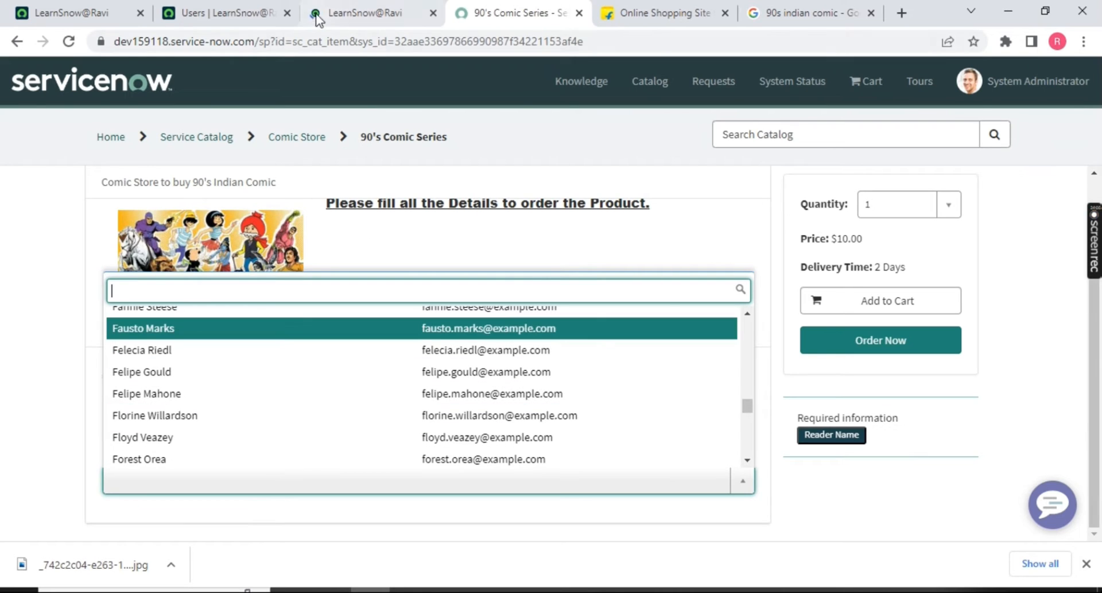
Switch the Reader Name variable's reference qualifier to Advanced and select its whole query text.
{"action": "left_click", "coordinate": [362, 13]}
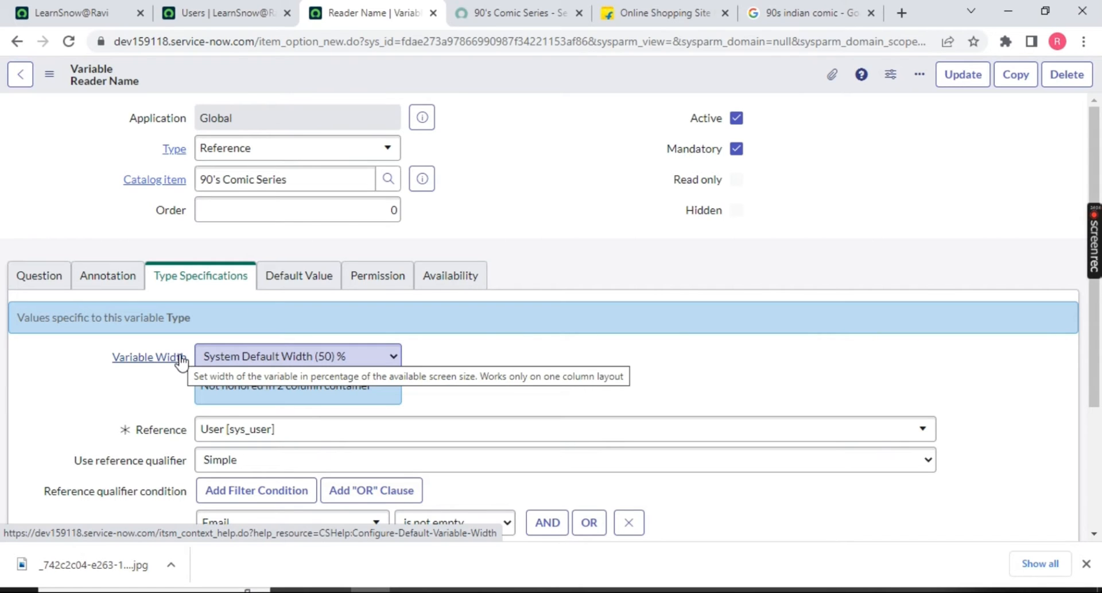
{"action": "scroll", "coordinate": [181, 360], "scroll_direction": "down", "scroll_amount": 3}
{"action": "left_click", "coordinate": [241, 298]}
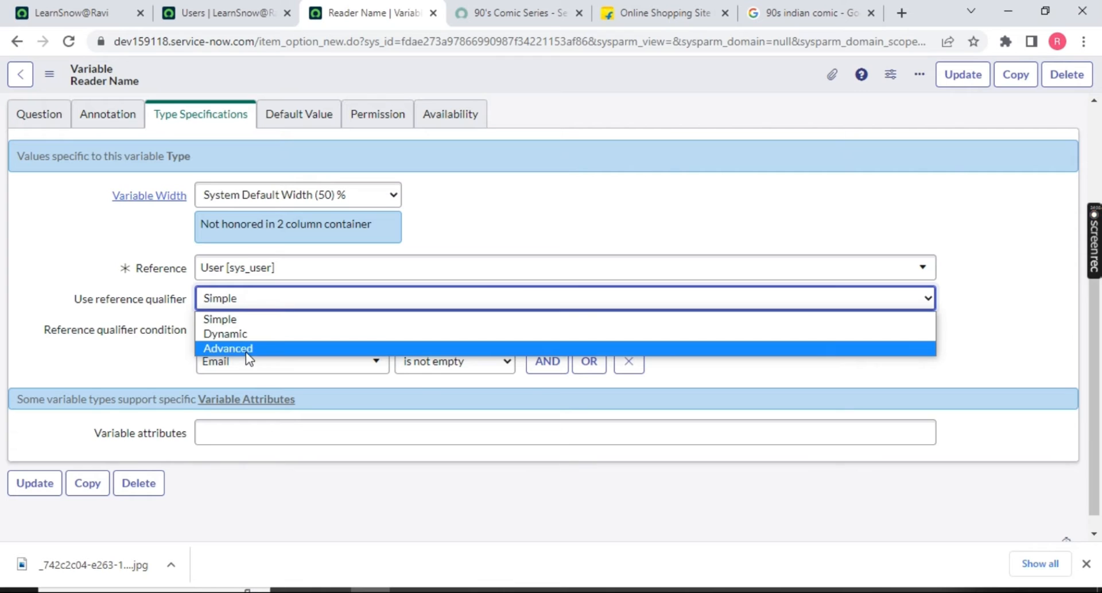
{"action": "left_click", "coordinate": [246, 348]}
{"action": "left_click_drag", "start_coordinate": [374, 331], "coordinate": [167, 338]}
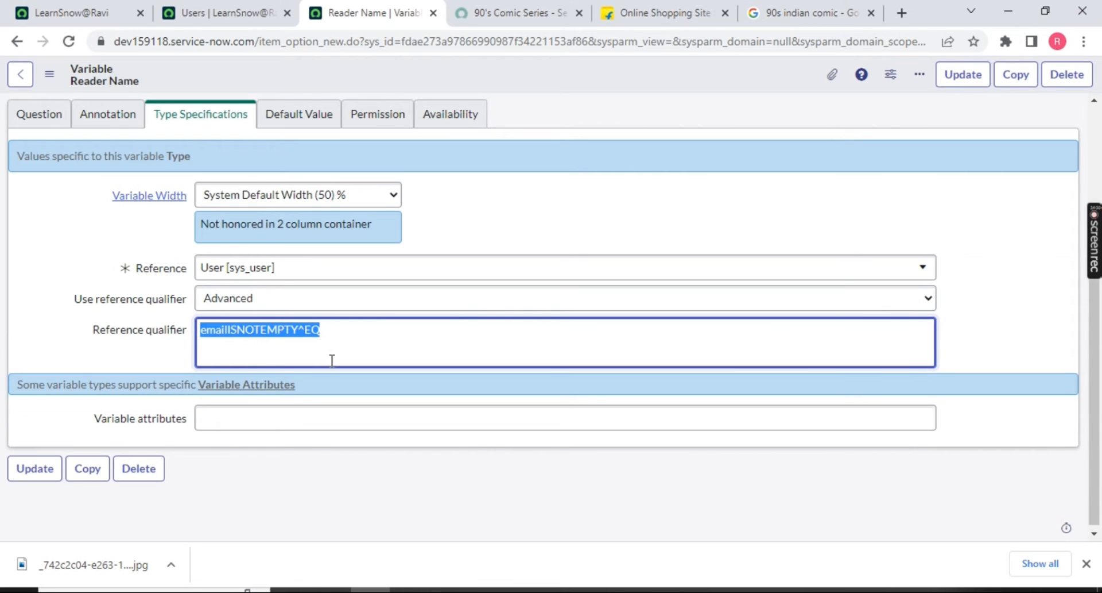
{"action": "left_click", "coordinate": [345, 339]}
{"action": "left_click_drag", "start_coordinate": [387, 337], "coordinate": [200, 319]}
Replace the advanced reference qualifier text with the query copied from the Users list's Email is not empty filter.
{"action": "left_click", "coordinate": [206, 12]}
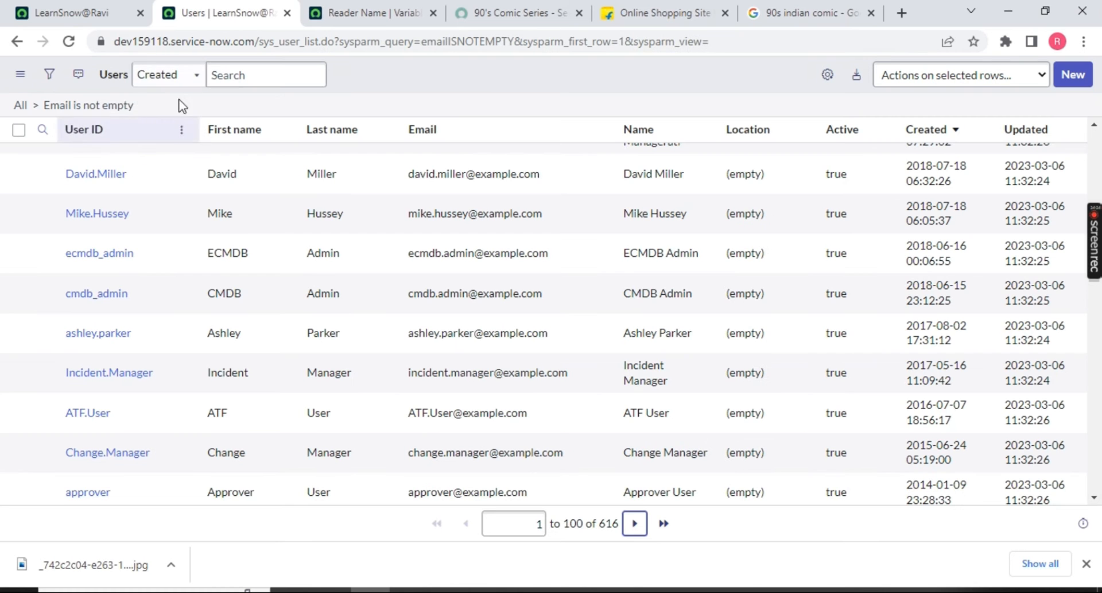
{"action": "right_click", "coordinate": [123, 112]}
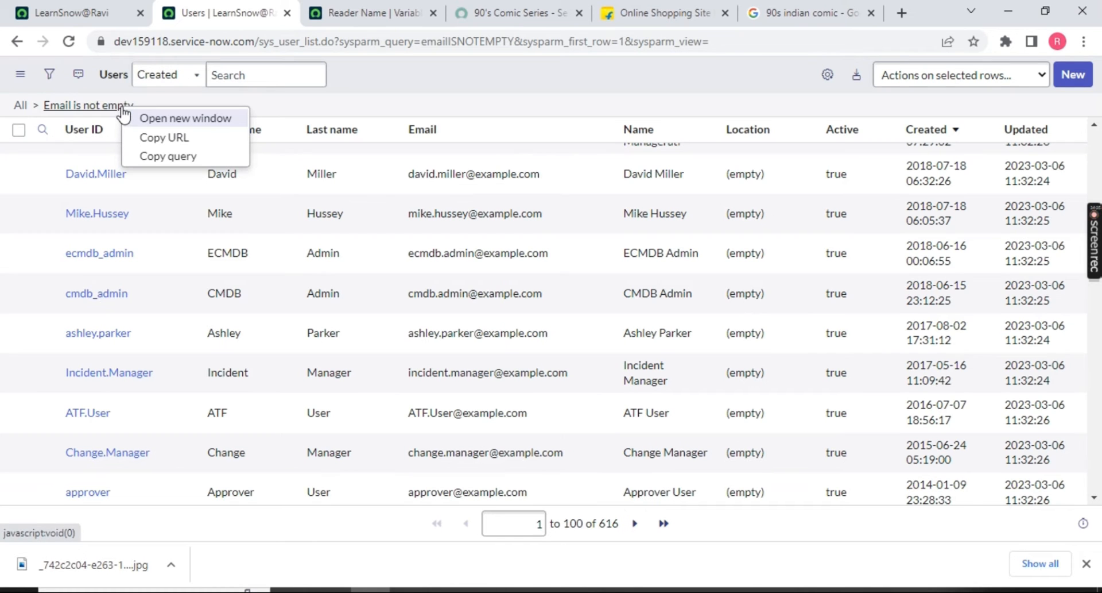
{"action": "left_click", "coordinate": [158, 154]}
{"action": "left_click", "coordinate": [346, 14]}
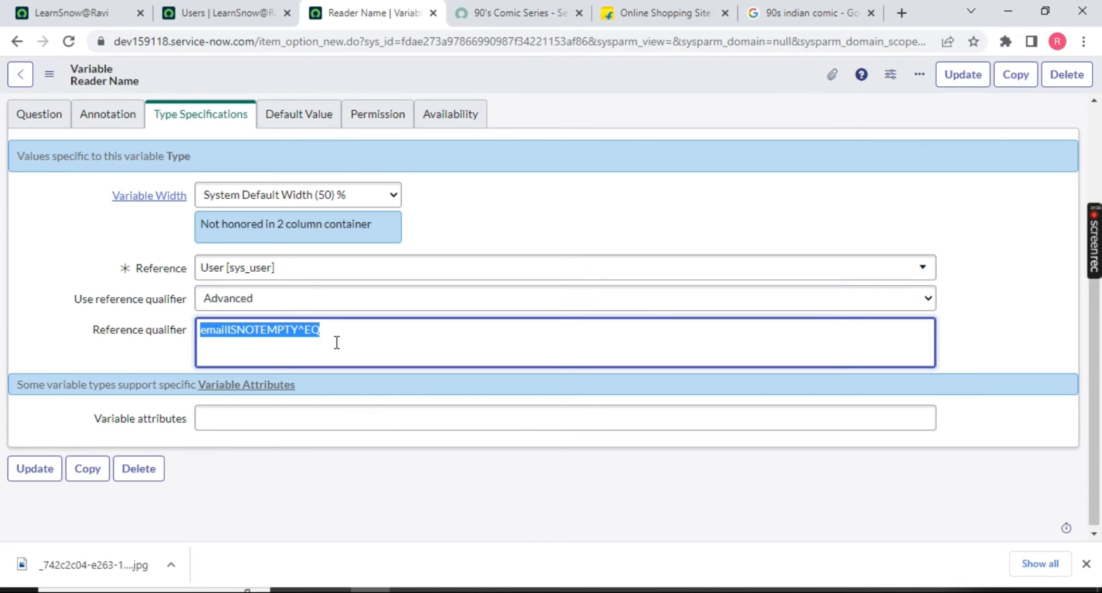
{"action": "key", "text": "ctrl+v"}
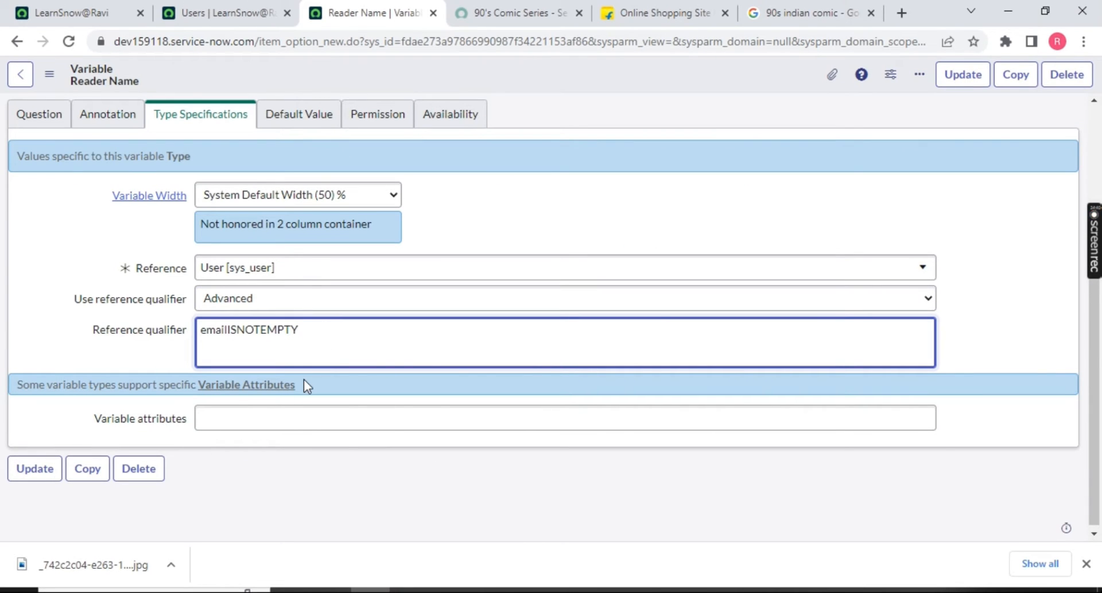
Undo the pasted query and set the reference qualifier type back to Simple.
{"action": "key", "text": "ctrl+z"}
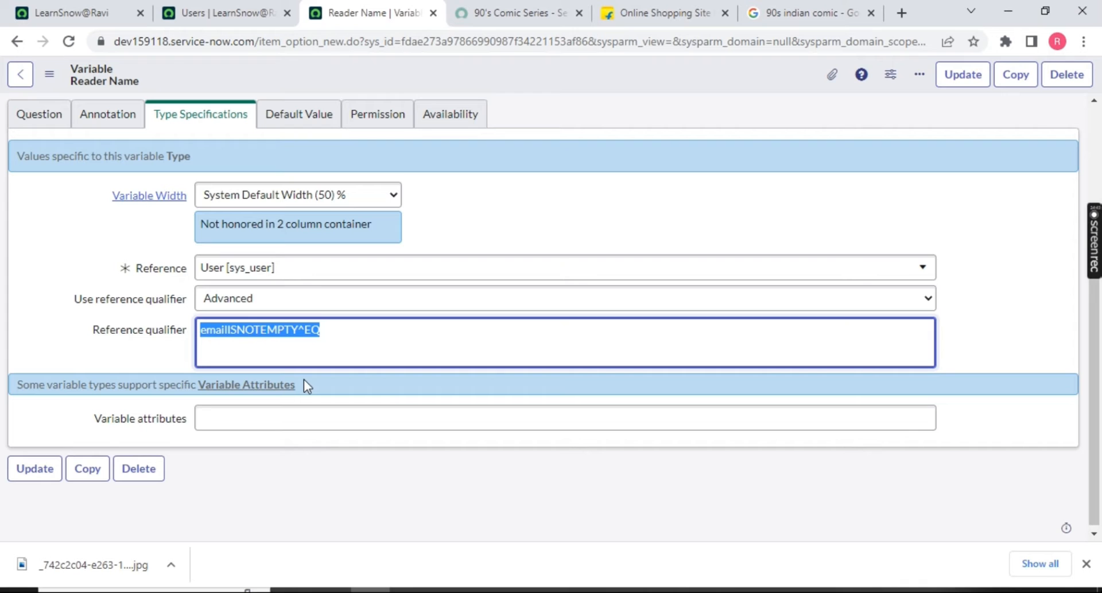
{"action": "left_click", "coordinate": [320, 299]}
{"action": "left_click", "coordinate": [263, 320]}
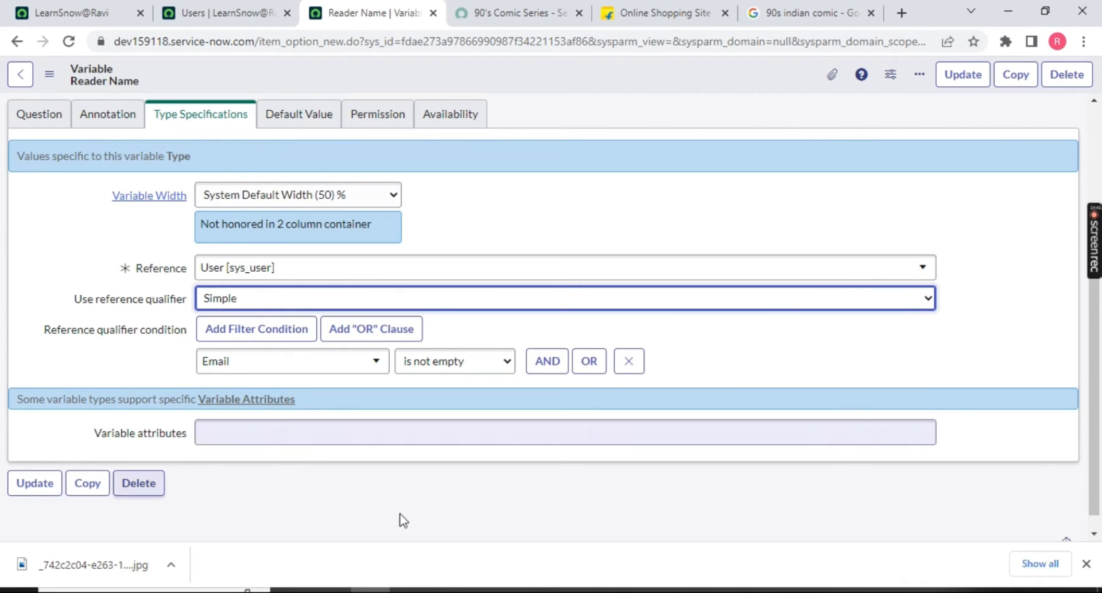
Review the Reader Name variable's attributes, question, annotation and type specification settings.
{"action": "left_click_drag", "start_coordinate": [95, 434], "coordinate": [187, 437]}
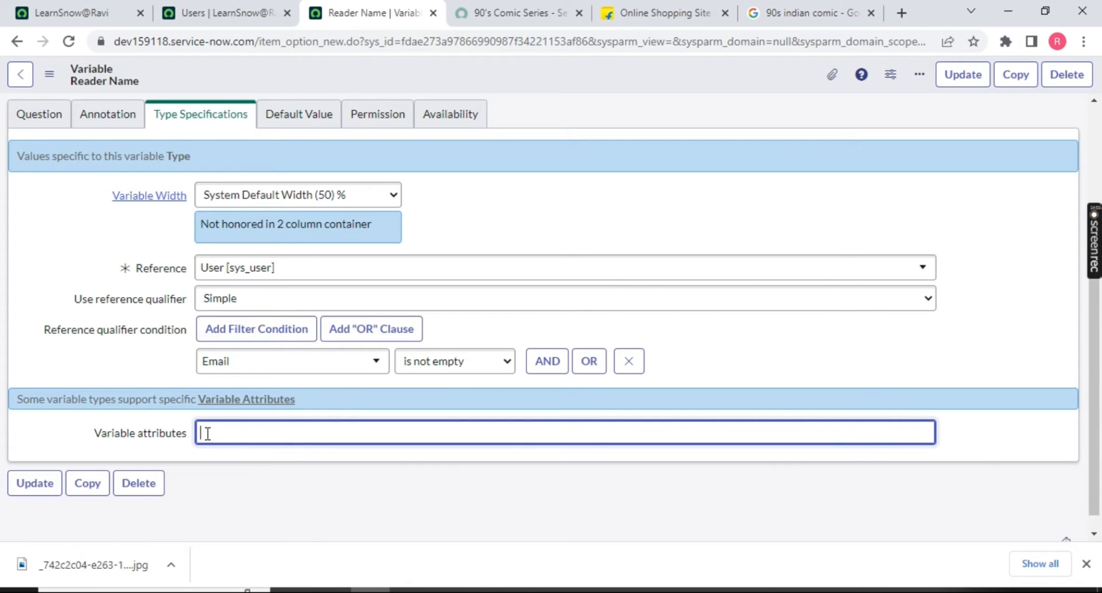
{"action": "scroll", "coordinate": [122, 259], "scroll_direction": "up", "scroll_amount": 3}
{"action": "left_click", "coordinate": [43, 281]}
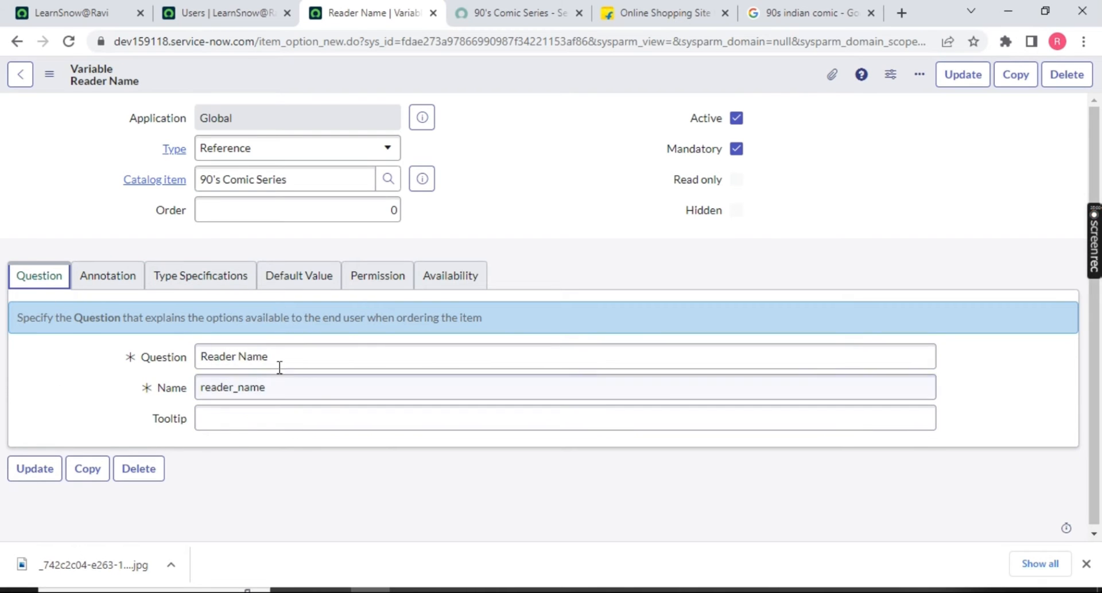
{"action": "key", "text": "Tab"}
{"action": "key", "text": "Tab"}
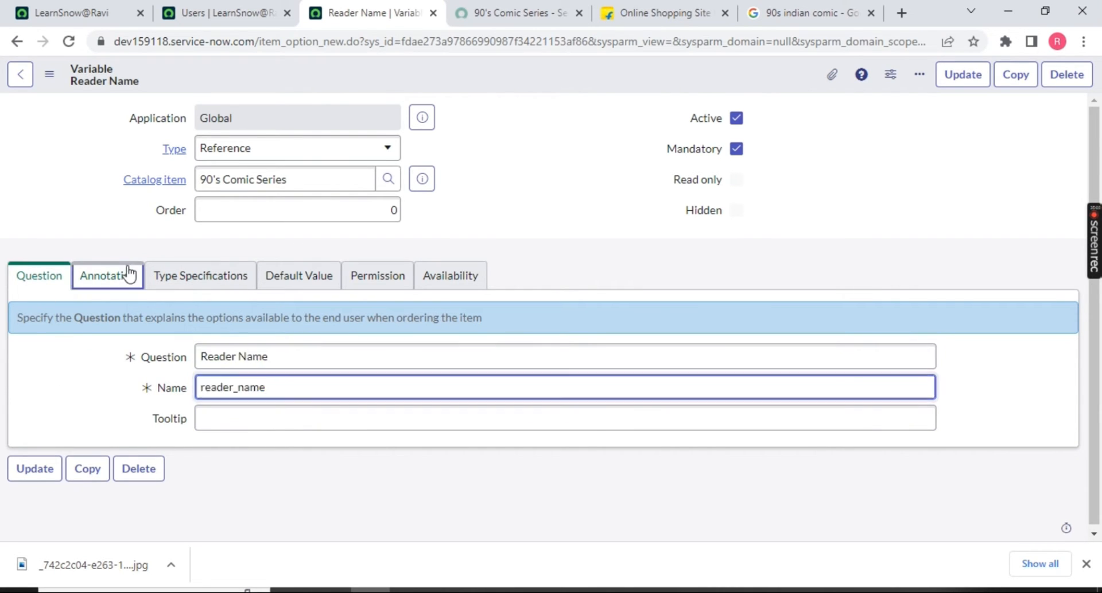
{"action": "left_click", "coordinate": [130, 274]}
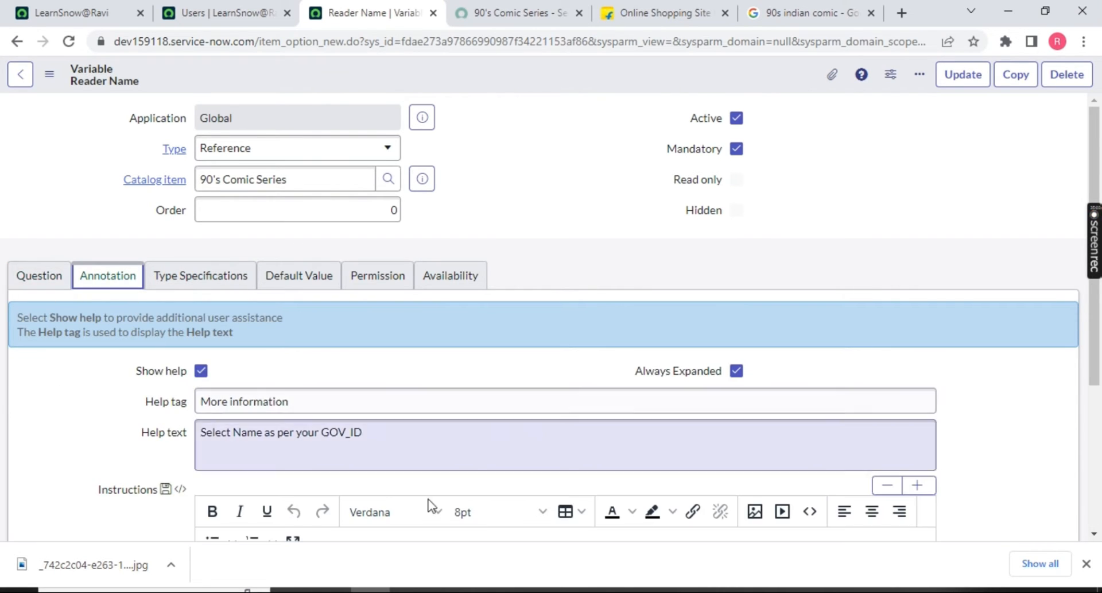
{"action": "left_click", "coordinate": [172, 289]}
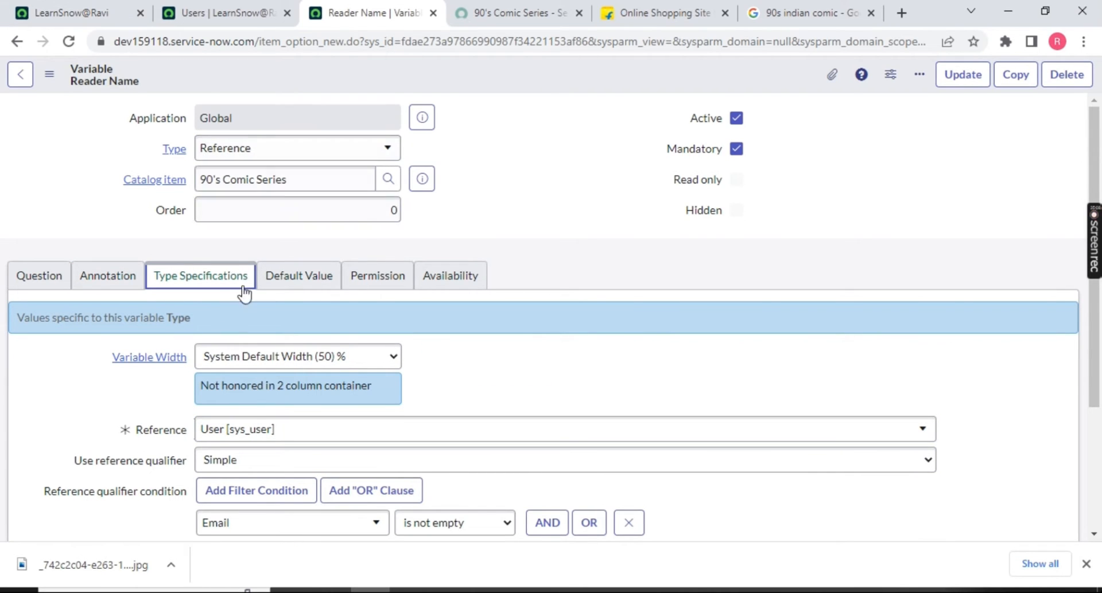
Enter admin as the default value of the Reader Name variable.
{"action": "left_click", "coordinate": [295, 286]}
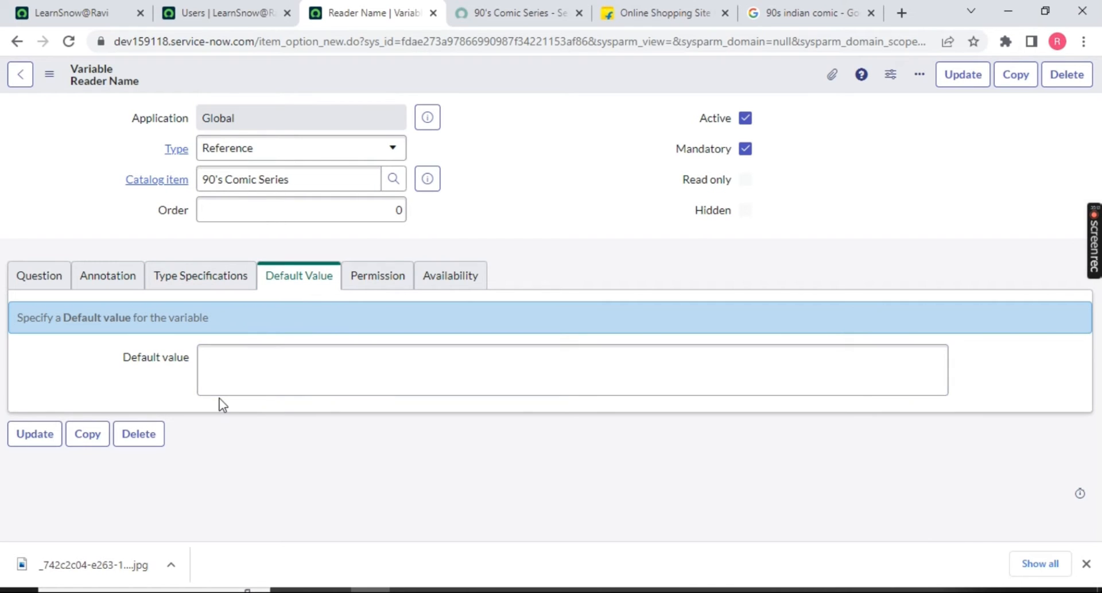
{"action": "left_click", "coordinate": [233, 375]}
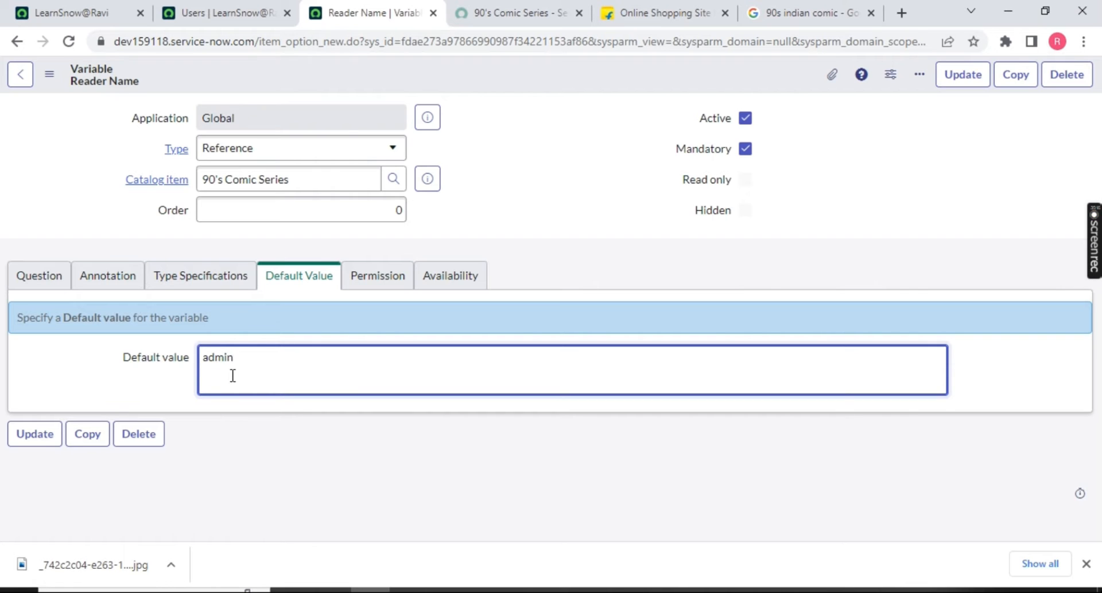
Clear the Users list filter and search by User ID for admin to check that user's name.
{"action": "left_click", "coordinate": [167, 13]}
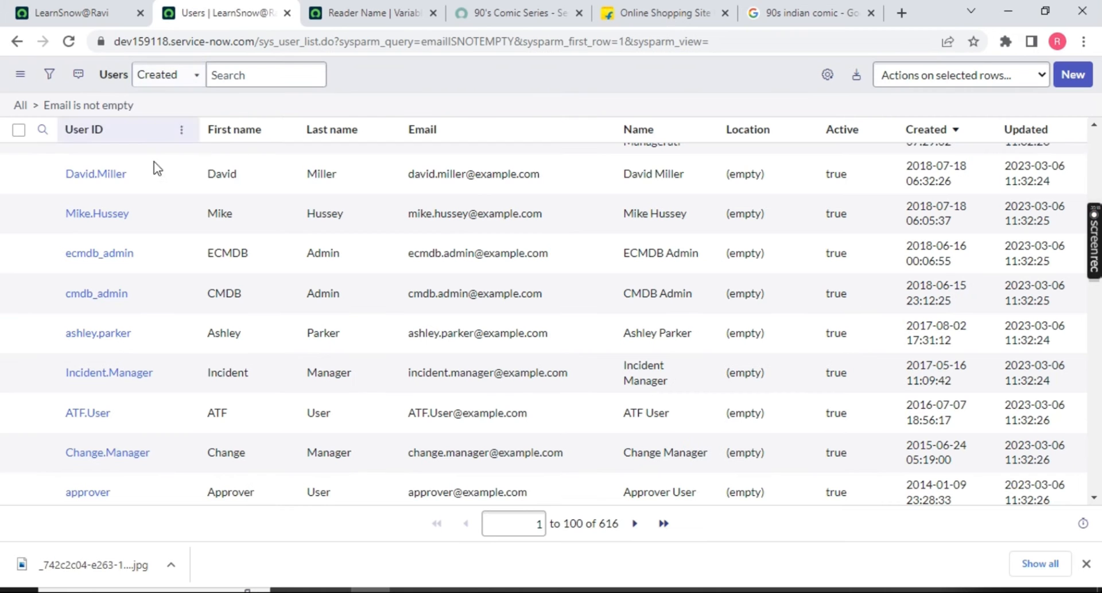
{"action": "left_click", "coordinate": [21, 105]}
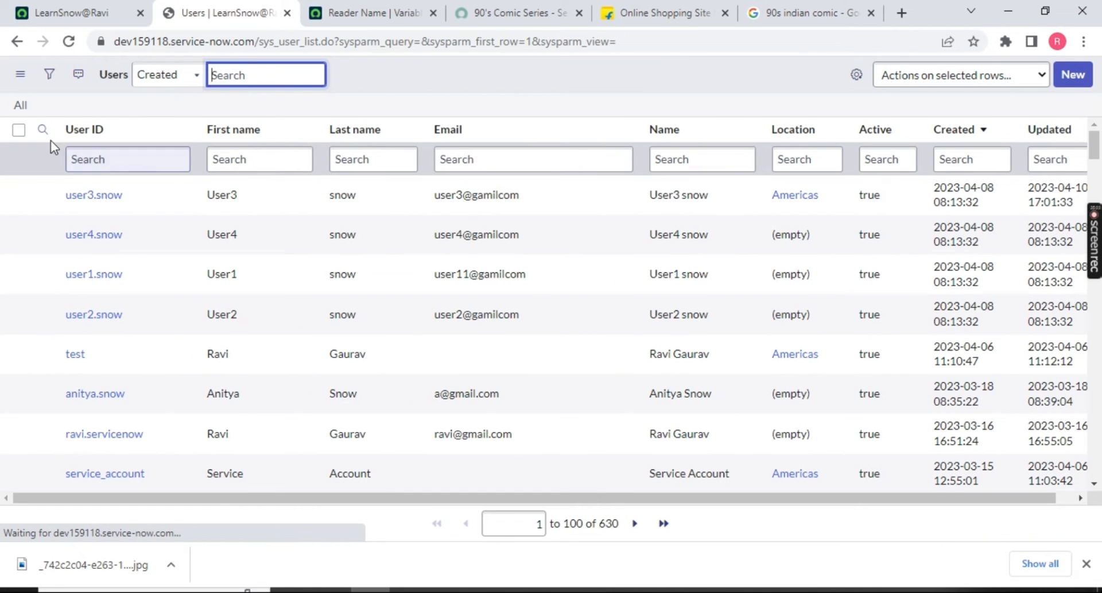
{"action": "left_click", "coordinate": [97, 162]}
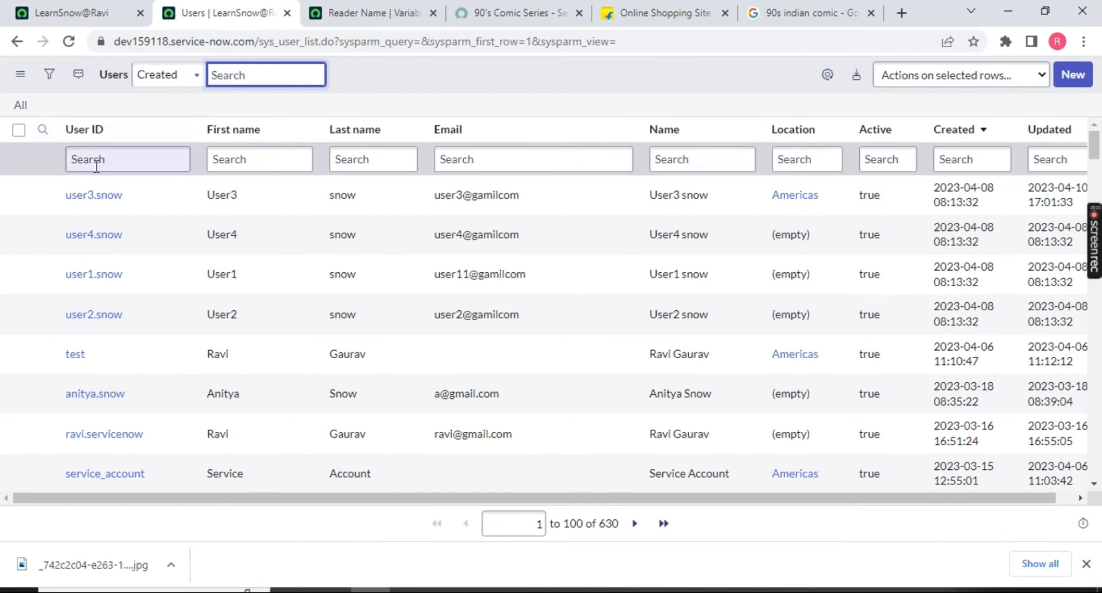
{"action": "type", "text": "admin"}
{"action": "key", "text": "Return"}
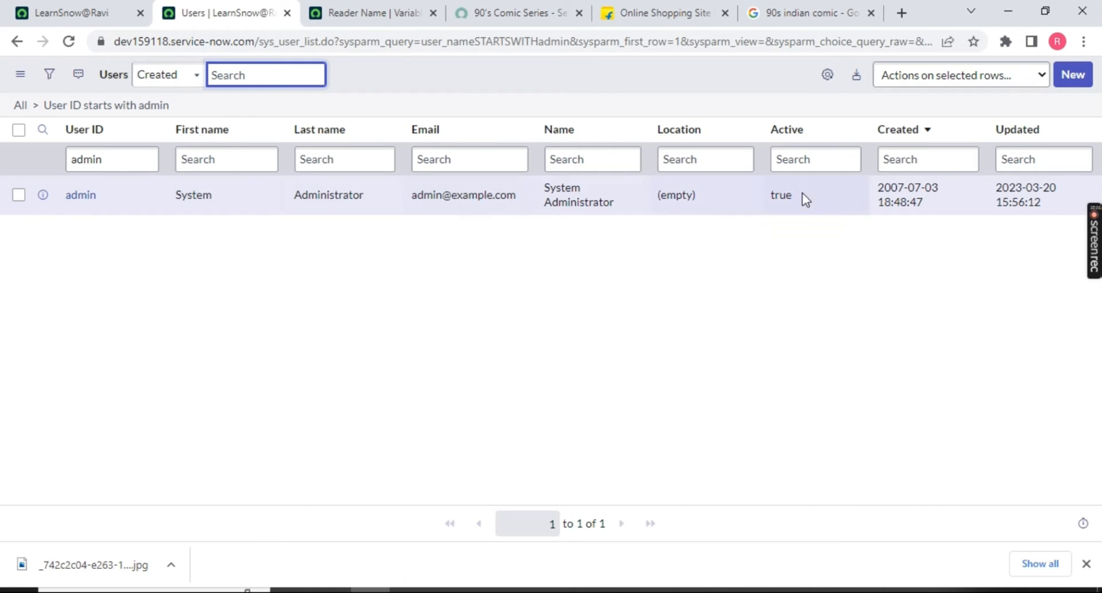
{"action": "left_click_drag", "start_coordinate": [549, 188], "coordinate": [586, 209]}
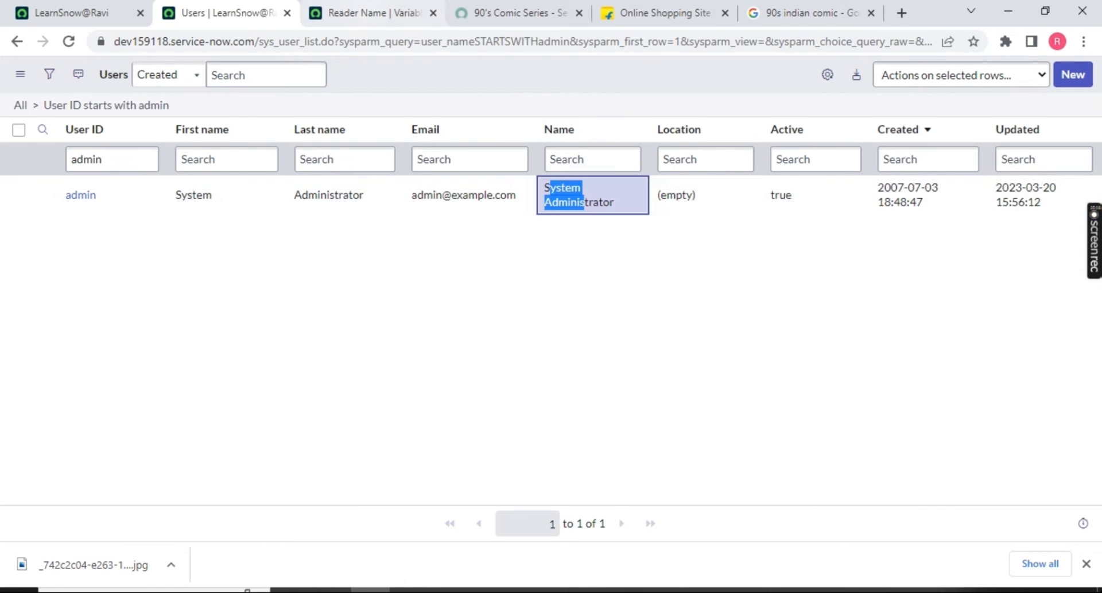
Save the Reader Name variable with its admin default value, staying on the record.
{"action": "left_click", "coordinate": [375, 13]}
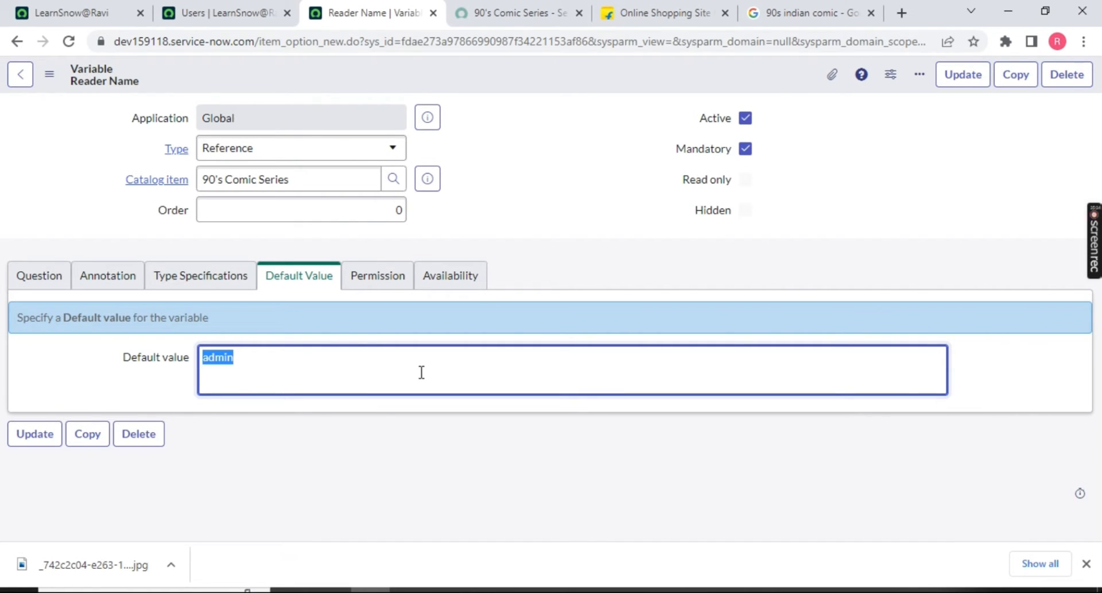
{"action": "right_click", "coordinate": [490, 74]}
{"action": "left_click", "coordinate": [520, 83]}
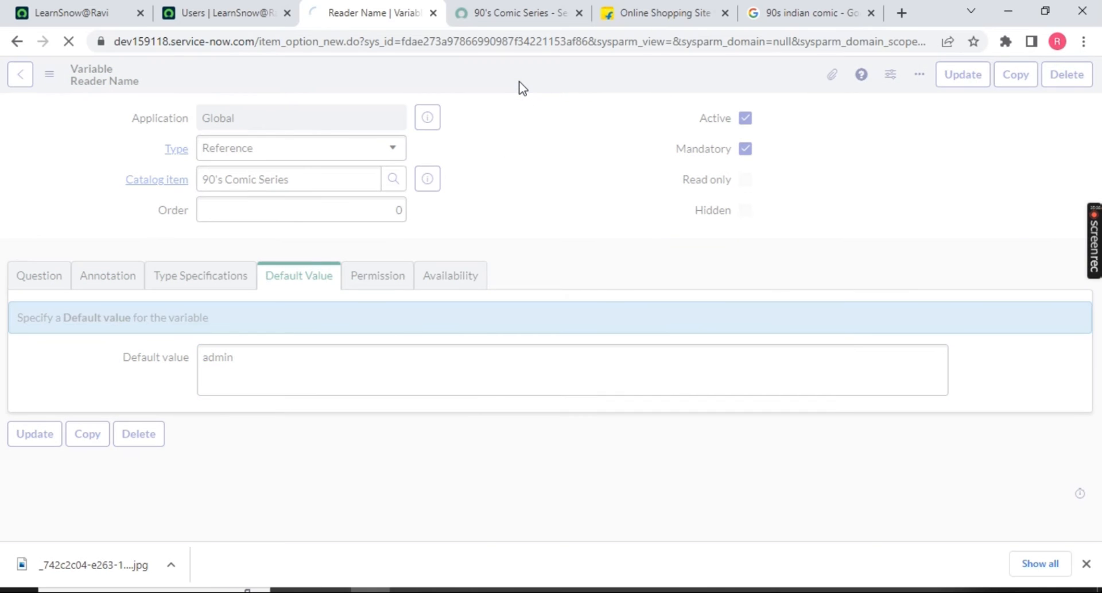
Compare the saved default value with the Reader Name prefilled on the 90's Comic Series portal page.
{"action": "key", "text": "ctrl+Tab"}
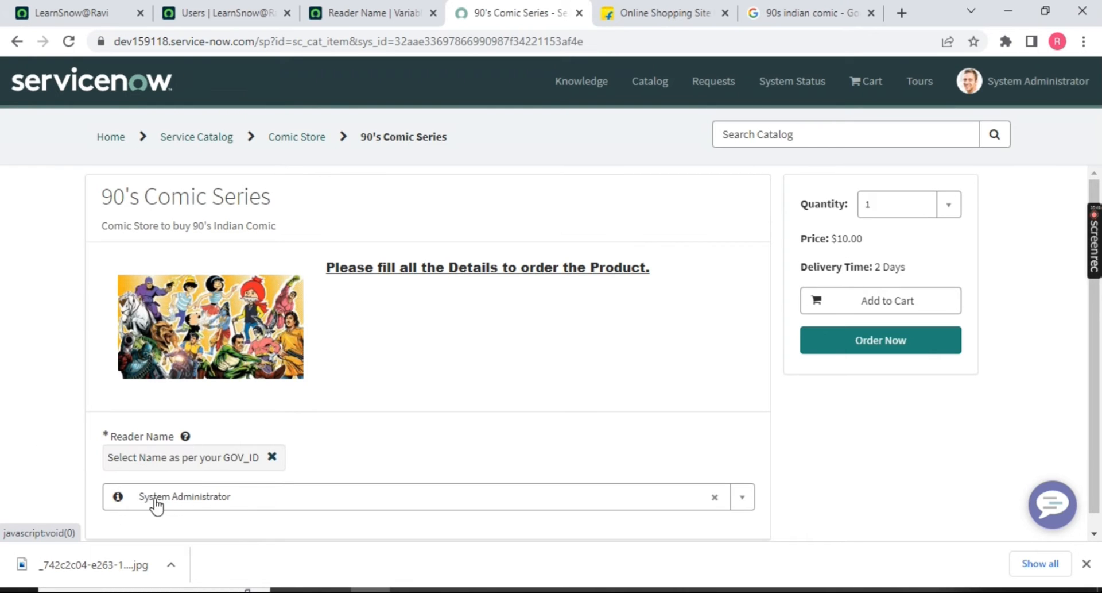
{"action": "key", "text": "ctrl+shift+Tab"}
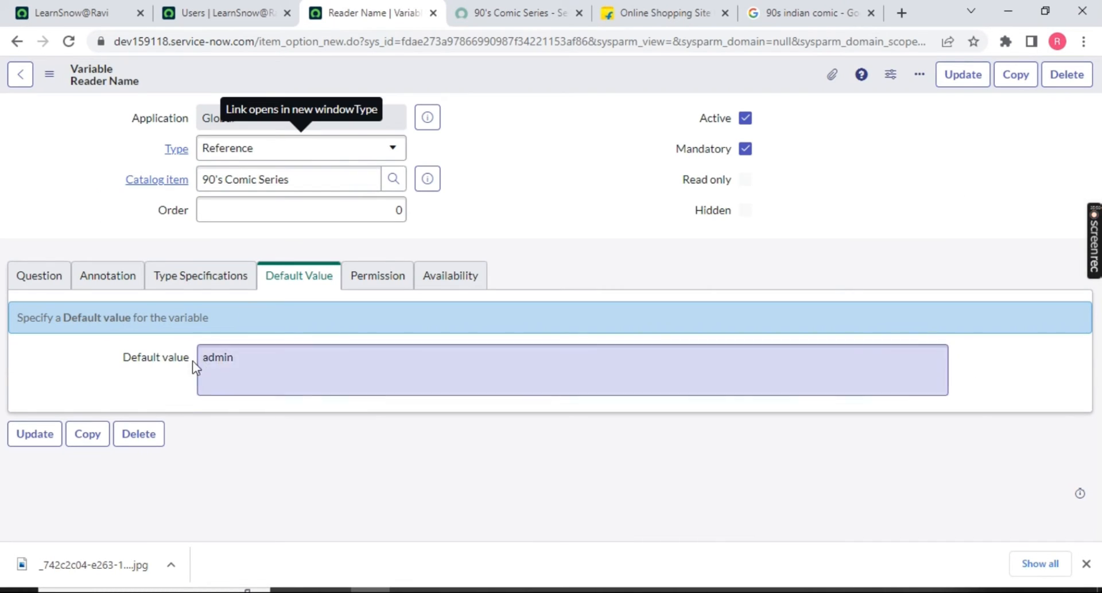
{"action": "double_click", "coordinate": [233, 357]}
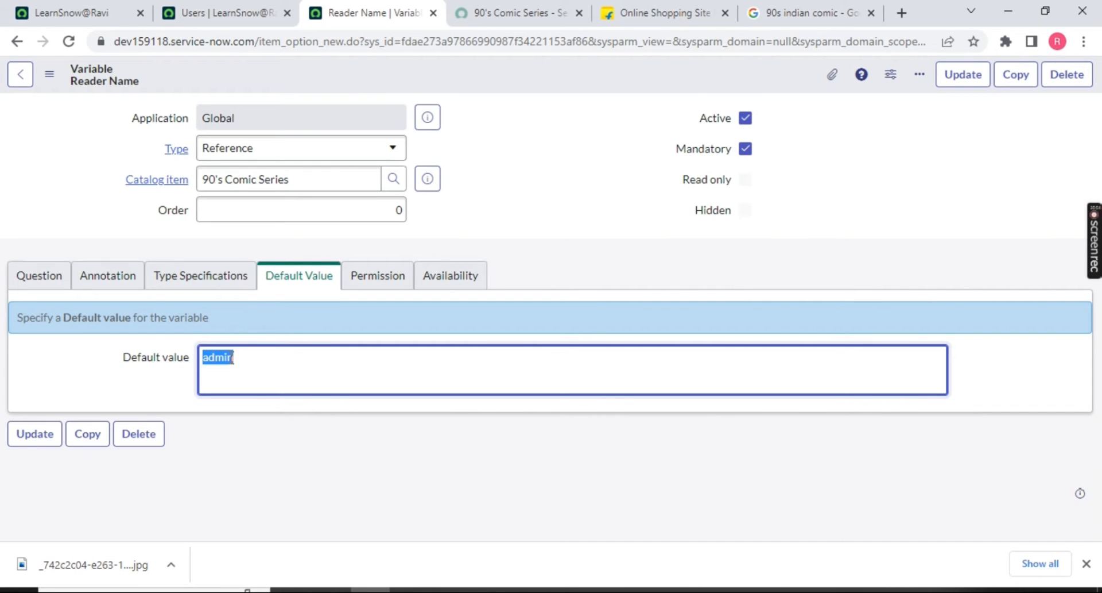
{"action": "key", "text": "ctrl+Tab"}
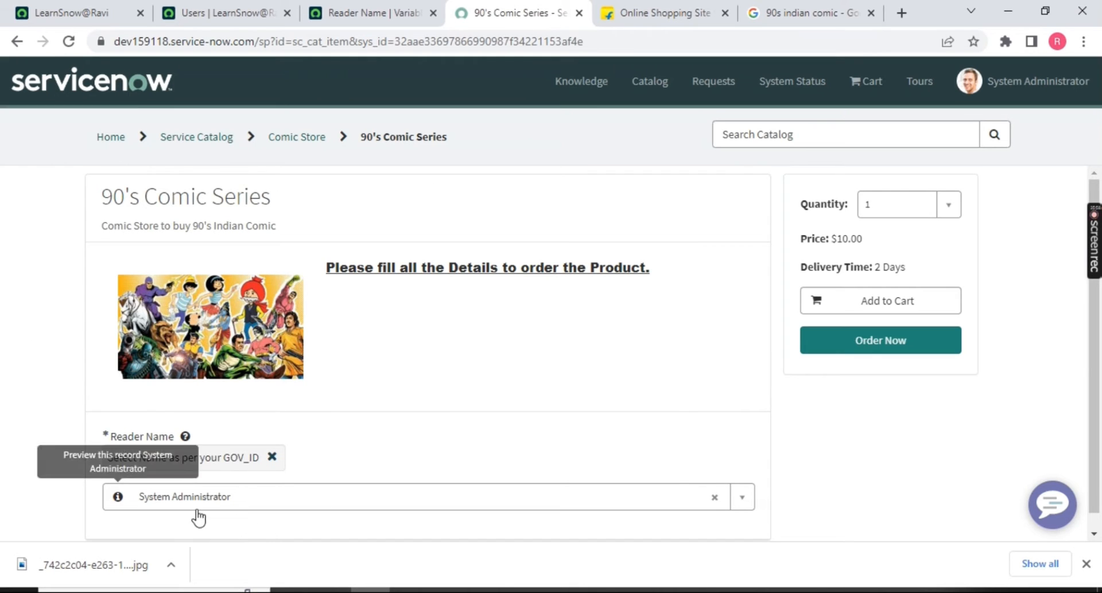
{"action": "key", "text": "ctrl+shift+Tab"}
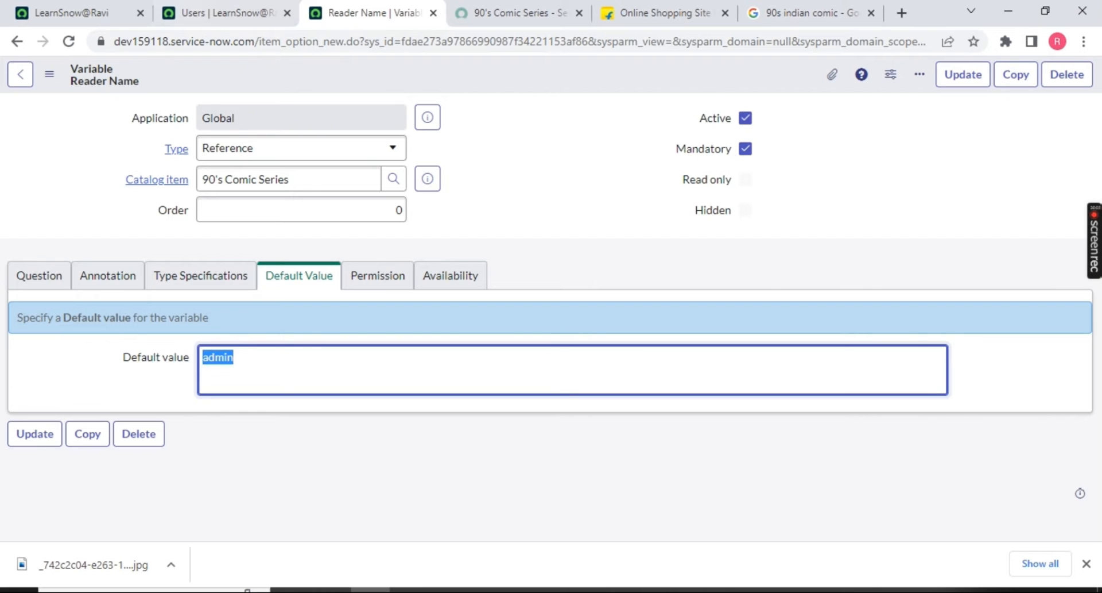
{"action": "key", "text": "ctrl+shift+Tab"}
{"action": "key", "text": "ctrl+Tab"}
Replace the default value with the nonexistent user ID poiuytrewertyuiopoiuytre and copy it.
{"action": "key", "text": "BackSpace"}
{"action": "type", "text": "poiuytrew"}
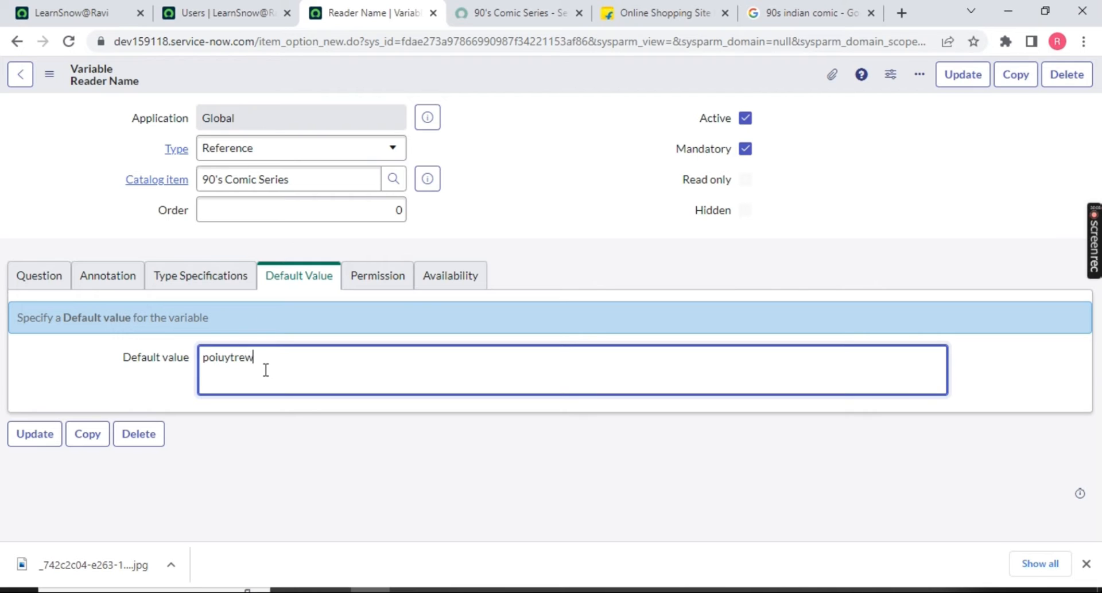
{"action": "type", "text": "ertyuiopoiuytre"}
{"action": "key", "text": "ctrl+a"}
{"action": "key", "text": "ctrl+c"}
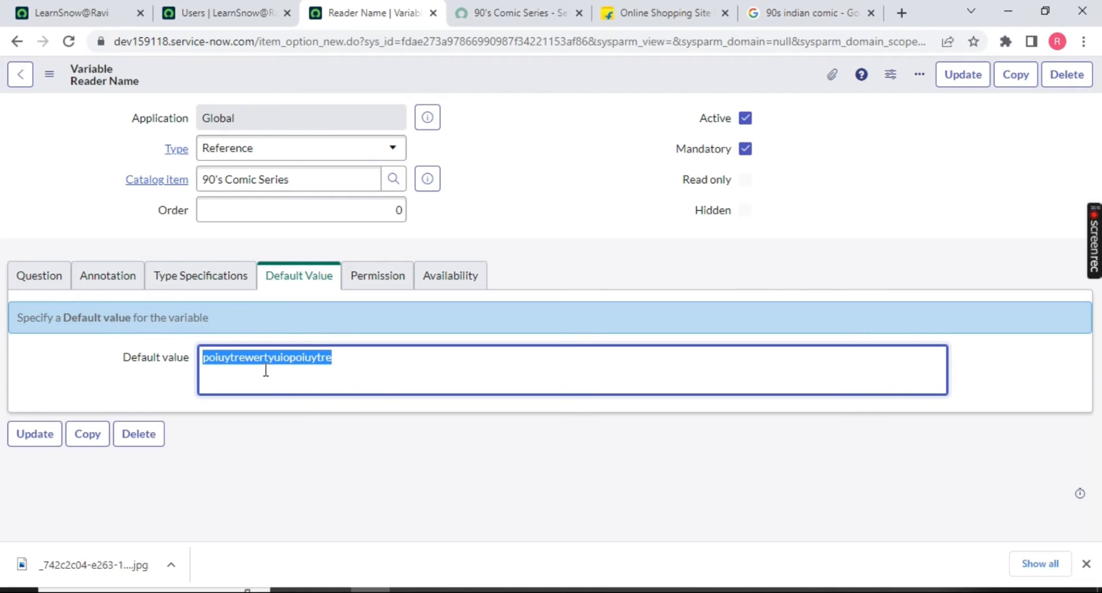
Search the Users list by User ID for the copied text poiuytrewertyuiopoiuytre.
{"action": "left_click", "coordinate": [224, 12]}
{"action": "left_click_drag", "start_coordinate": [117, 161], "coordinate": [23, 169]}
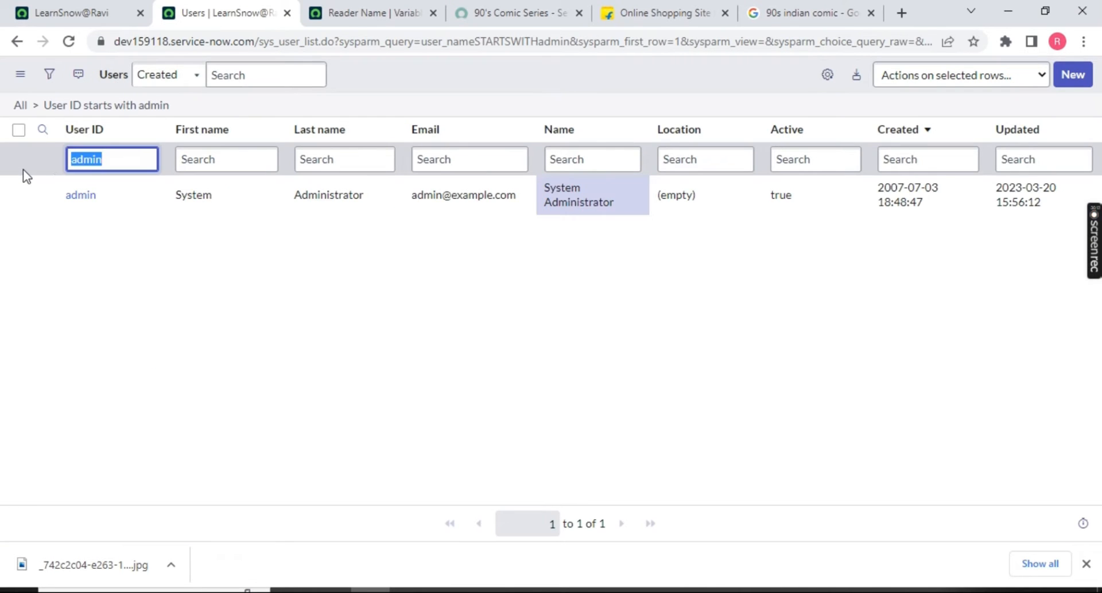
{"action": "key", "text": "ctrl+v"}
{"action": "key", "text": "Return"}
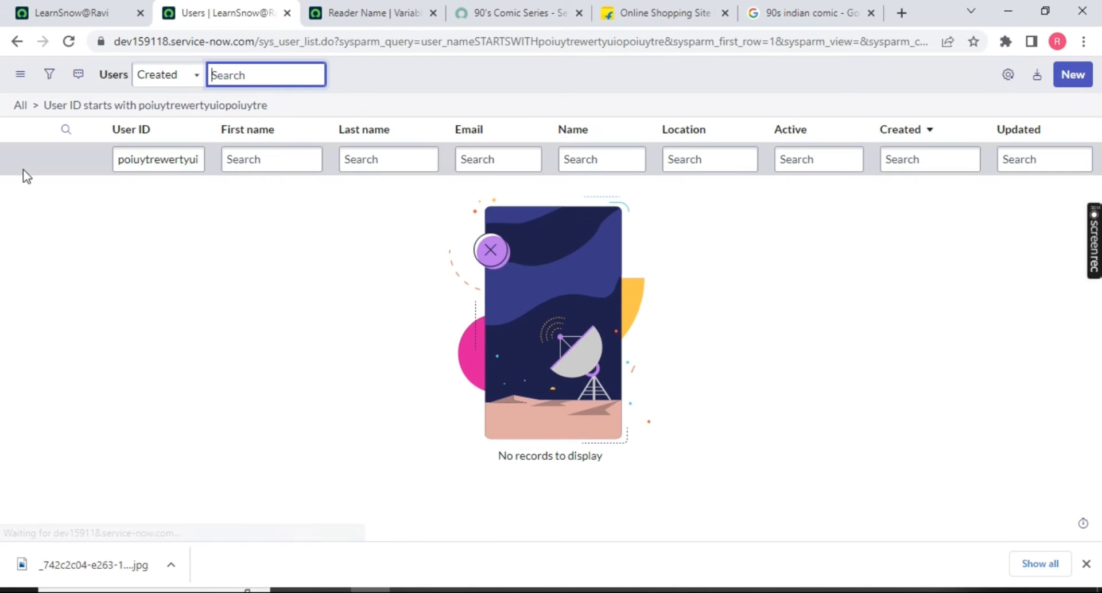
Save the Reader Name variable with poiuytrewertyuiopoiuytre as its default value.
{"action": "left_click", "coordinate": [348, 15]}
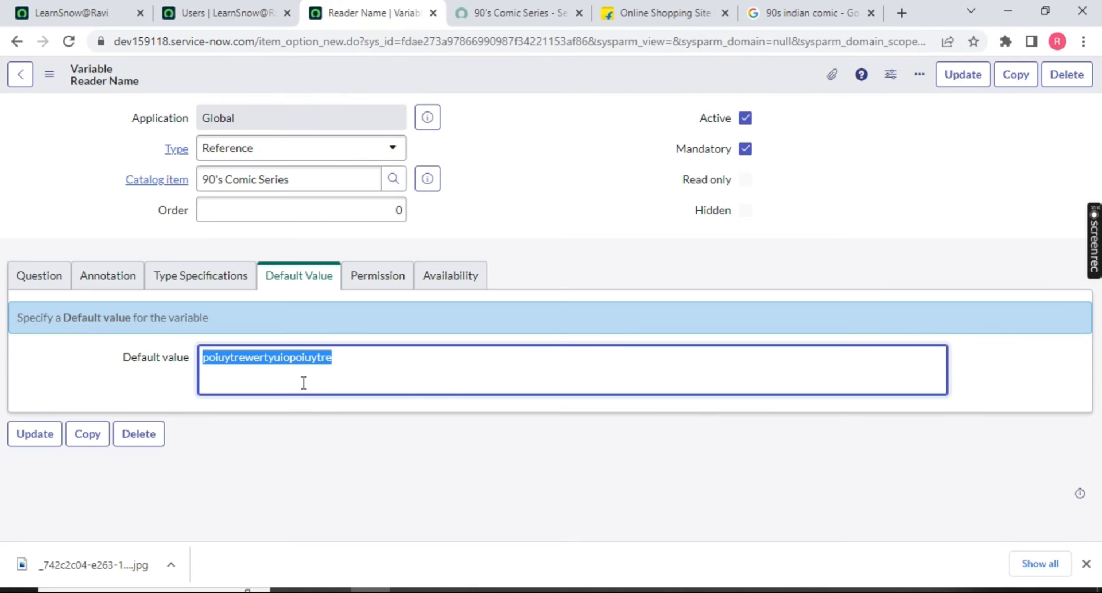
{"action": "left_click", "coordinate": [328, 370]}
{"action": "right_click", "coordinate": [480, 77]}
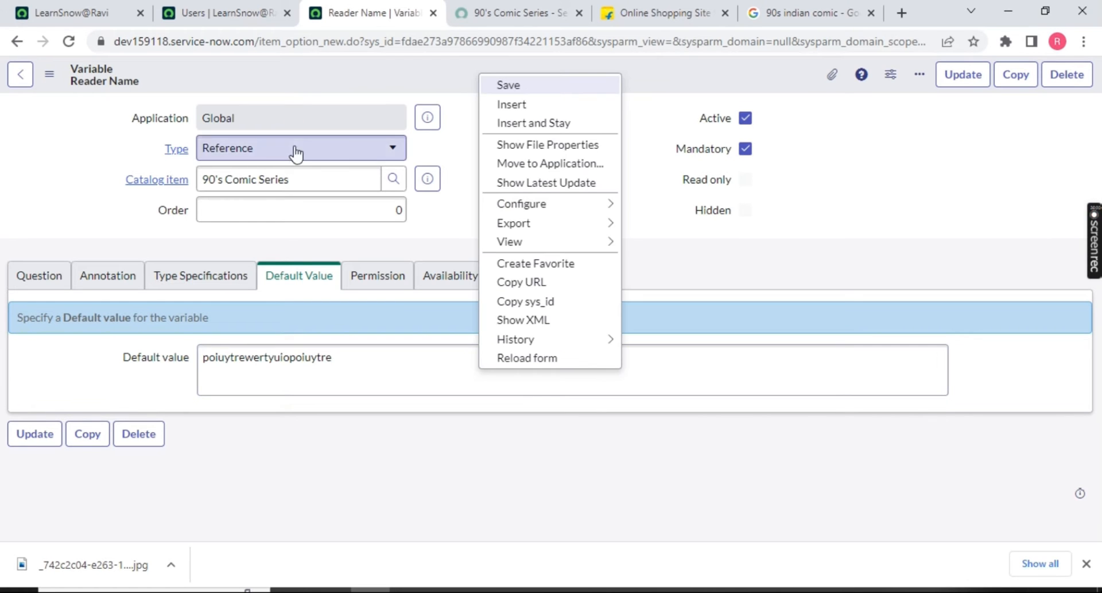
{"action": "left_click", "coordinate": [526, 87]}
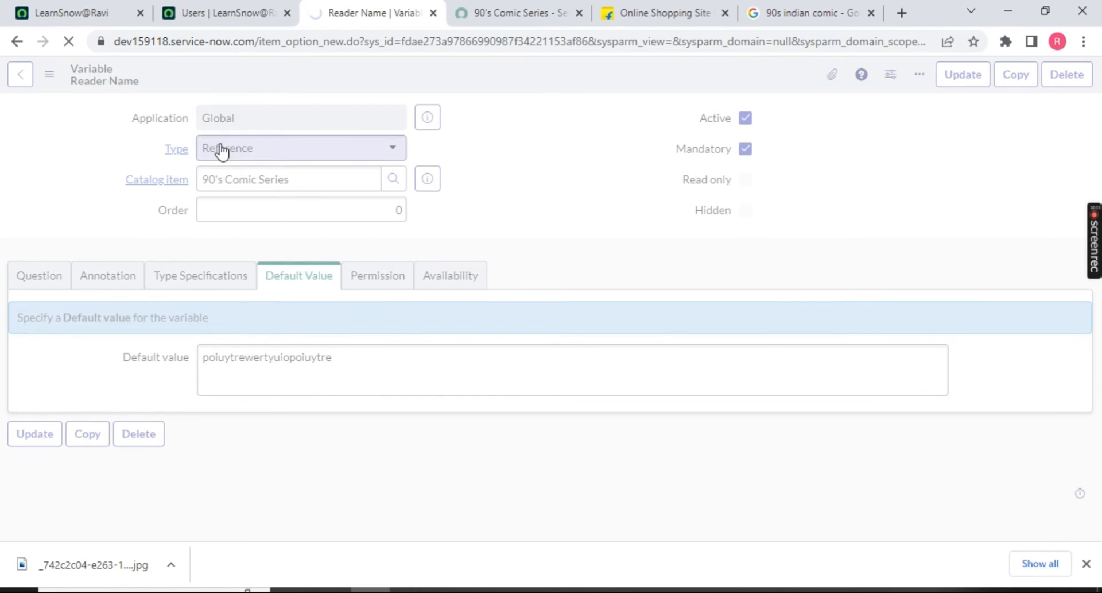
Reload the 90's Comic Series portal page and preview the record behind the Reader Name field.
{"action": "left_click", "coordinate": [517, 13]}
{"action": "left_click", "coordinate": [69, 42]}
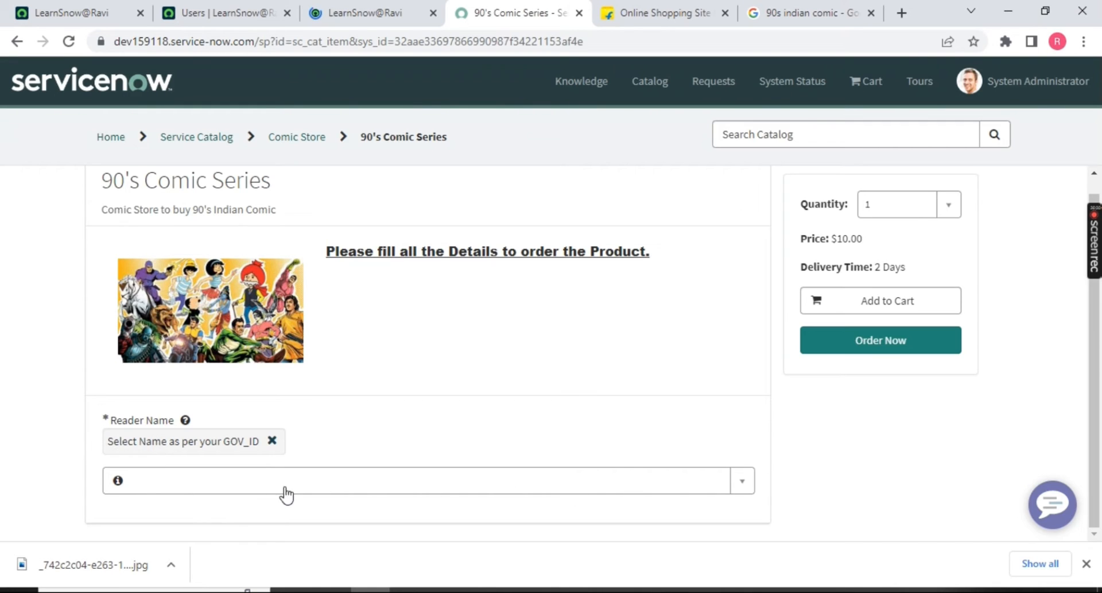
{"action": "left_click", "coordinate": [118, 480]}
{"action": "left_click_drag", "start_coordinate": [481, 131], "coordinate": [609, 120]}
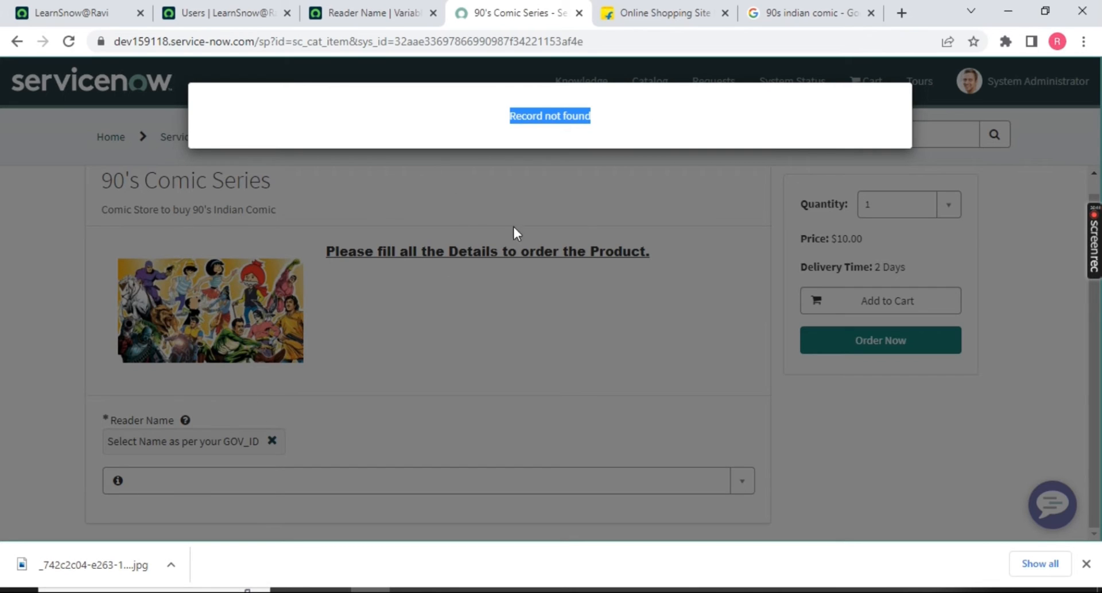
Clear the default value of the Reader Name variable.
{"action": "left_click", "coordinate": [367, 12]}
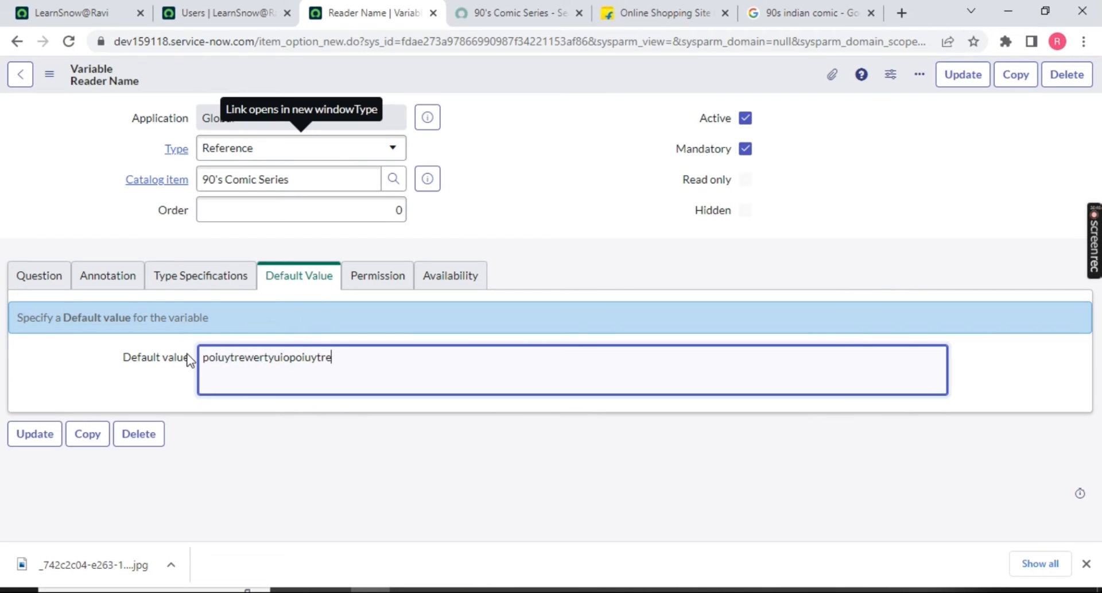
{"action": "key", "text": "ctrl+a"}
{"action": "key", "text": "BackSpace"}
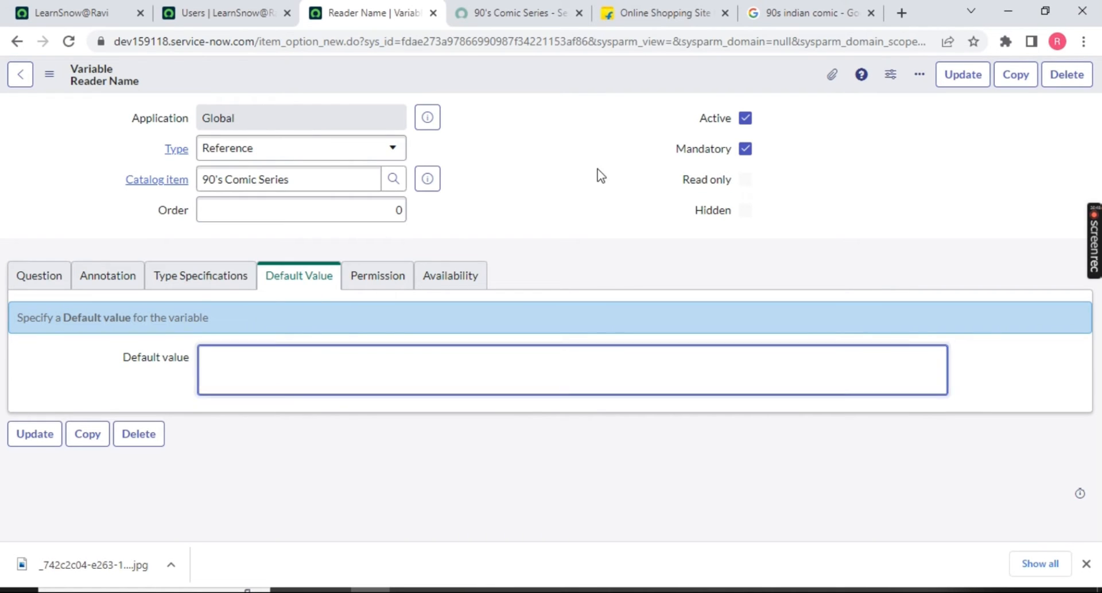
{"action": "left_click", "coordinate": [597, 175]}
Review the Reader Name variable's permission roles and availability options alongside its field on the portal page.
{"action": "left_click", "coordinate": [364, 287]}
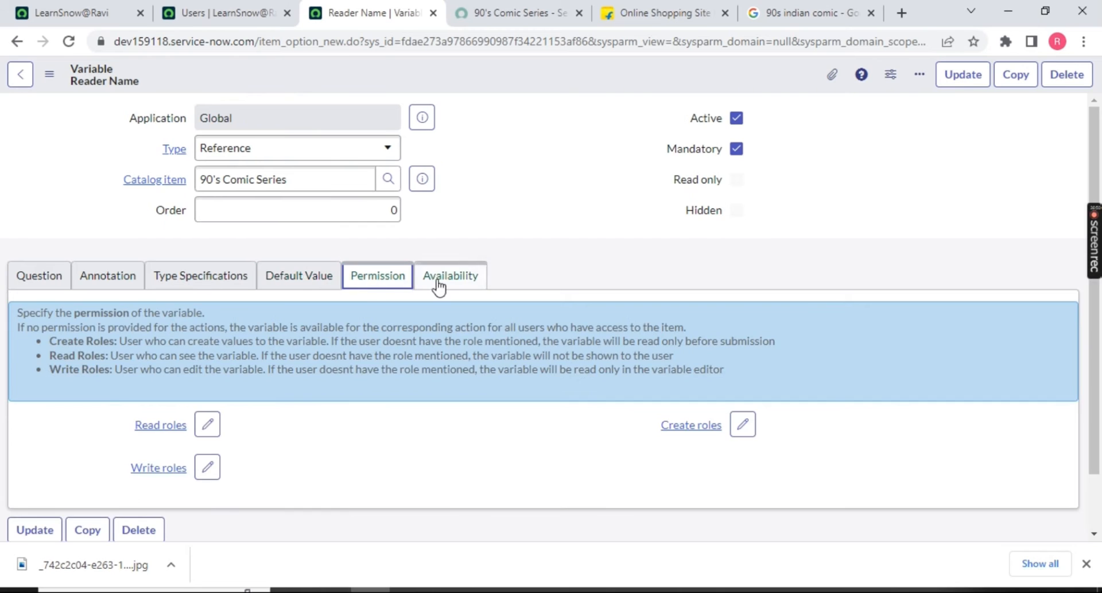
{"action": "left_click", "coordinate": [437, 283]}
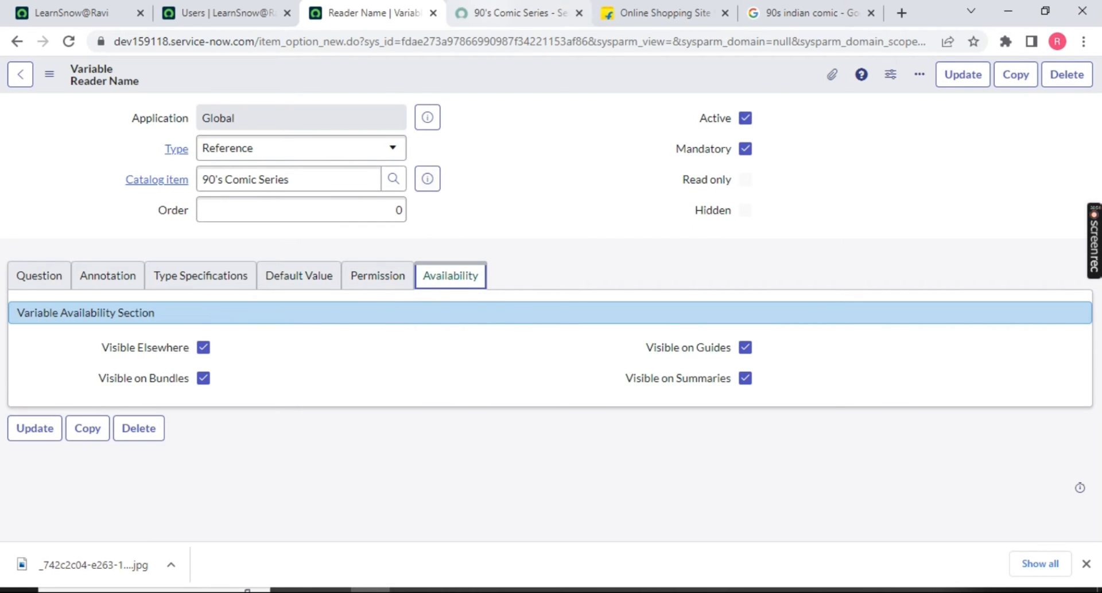
{"action": "left_click", "coordinate": [516, 12]}
{"action": "left_click", "coordinate": [581, 253]}
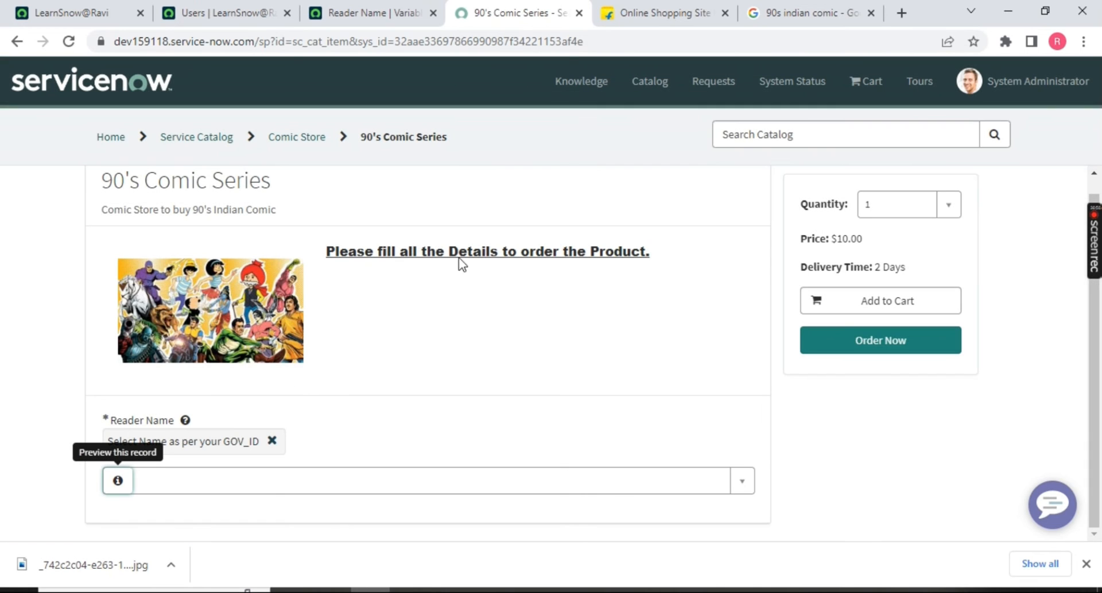
{"action": "left_click_drag", "start_coordinate": [168, 419], "coordinate": [88, 402]}
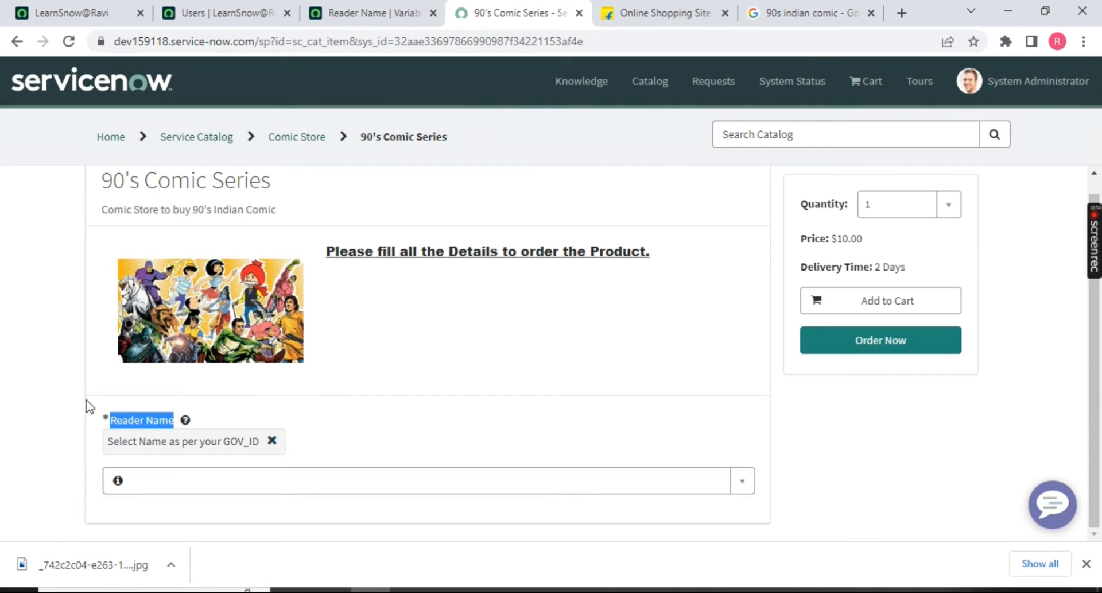
{"action": "left_click", "coordinate": [368, 13]}
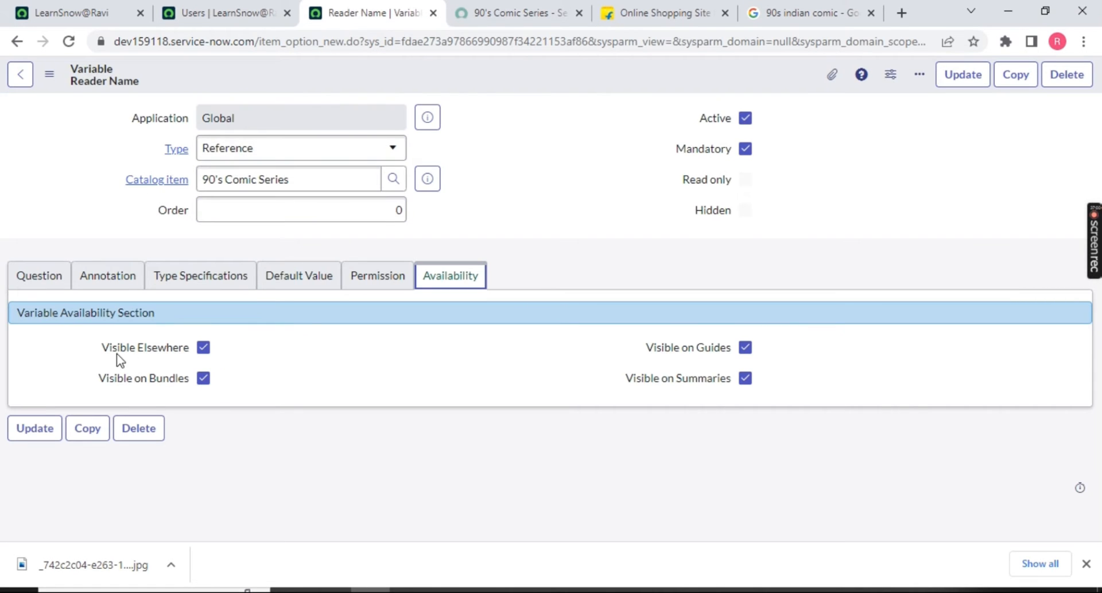
Review the Reader Name variable's Visible Elsewhere, Bundles, Guides and Summaries availability options, along with its question label.
{"action": "left_click_drag", "start_coordinate": [100, 351], "coordinate": [187, 356]}
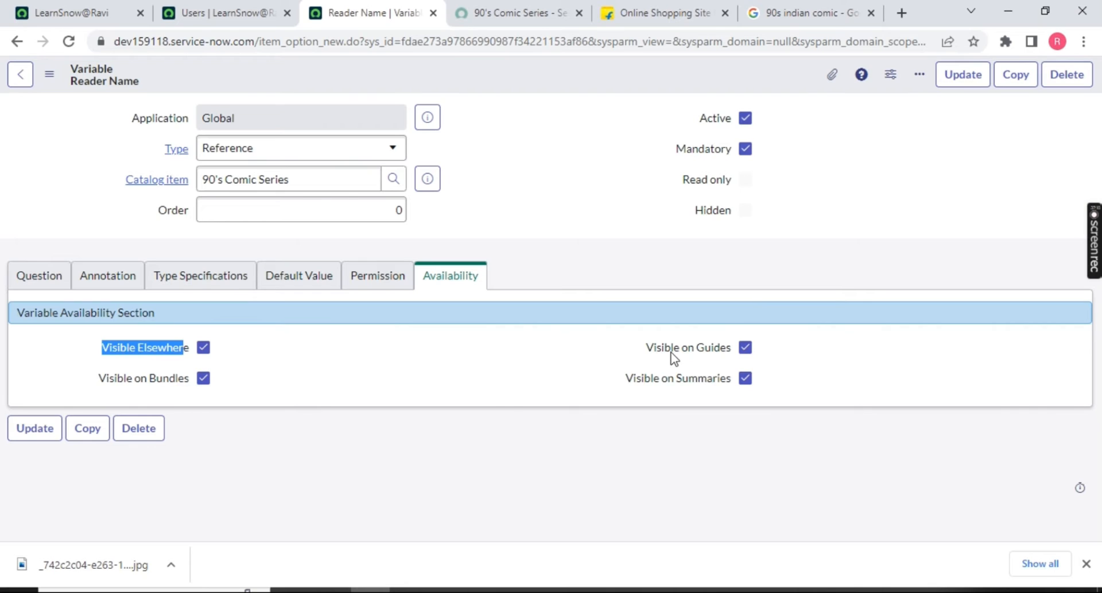
{"action": "left_click_drag", "start_coordinate": [627, 376], "coordinate": [726, 377]}
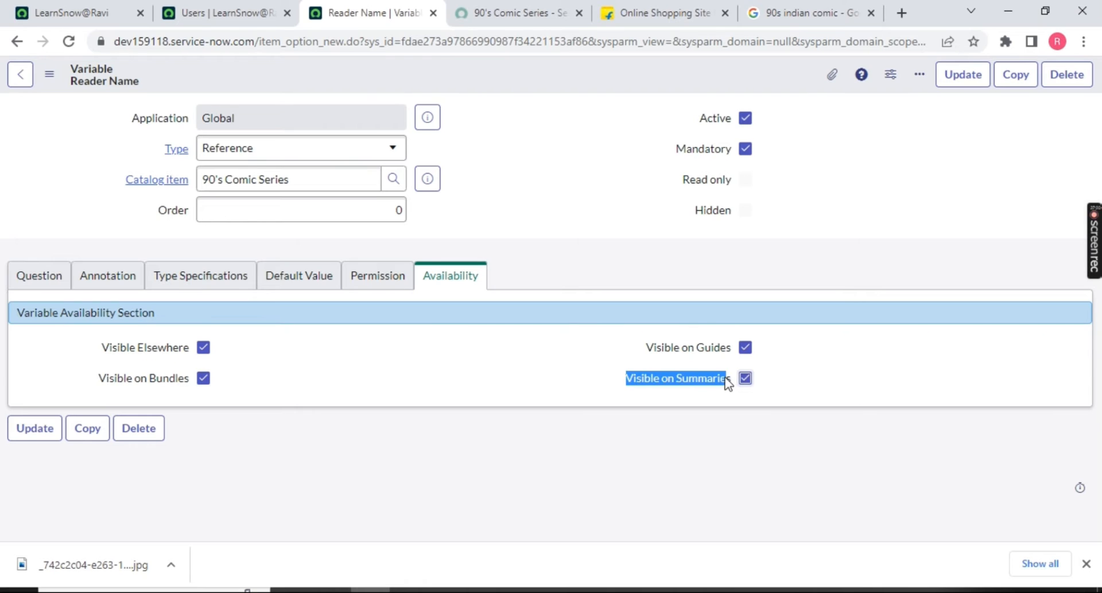
{"action": "left_click_drag", "start_coordinate": [647, 346], "coordinate": [728, 352]}
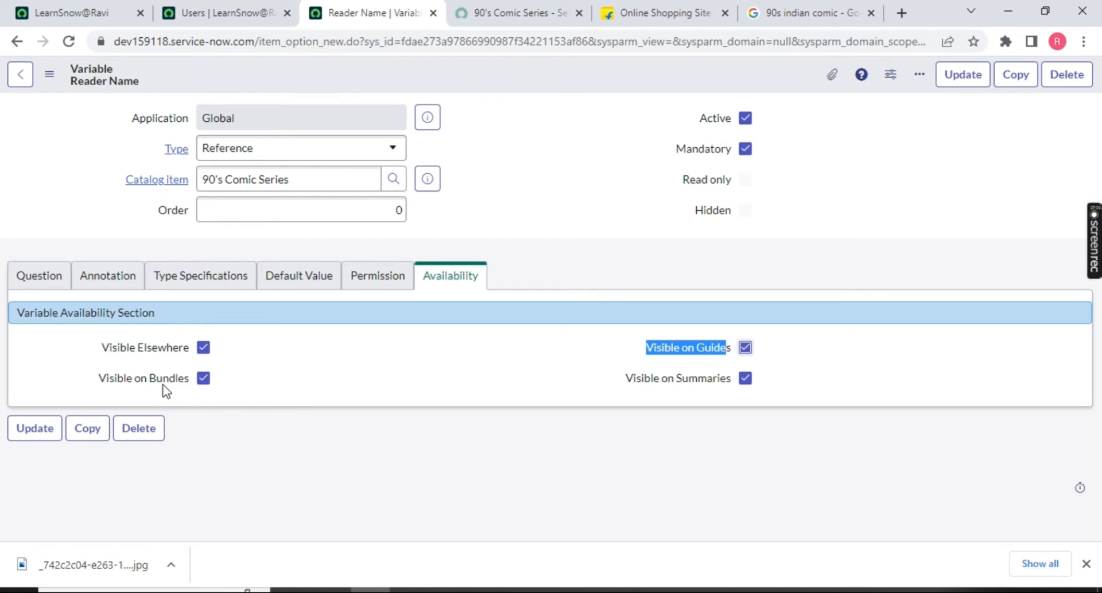
{"action": "left_click_drag", "start_coordinate": [98, 353], "coordinate": [223, 351]}
{"action": "left_click_drag", "start_coordinate": [115, 380], "coordinate": [230, 378]}
{"action": "left_click_drag", "start_coordinate": [734, 351], "coordinate": [636, 361]}
{"action": "left_click", "coordinate": [376, 277]}
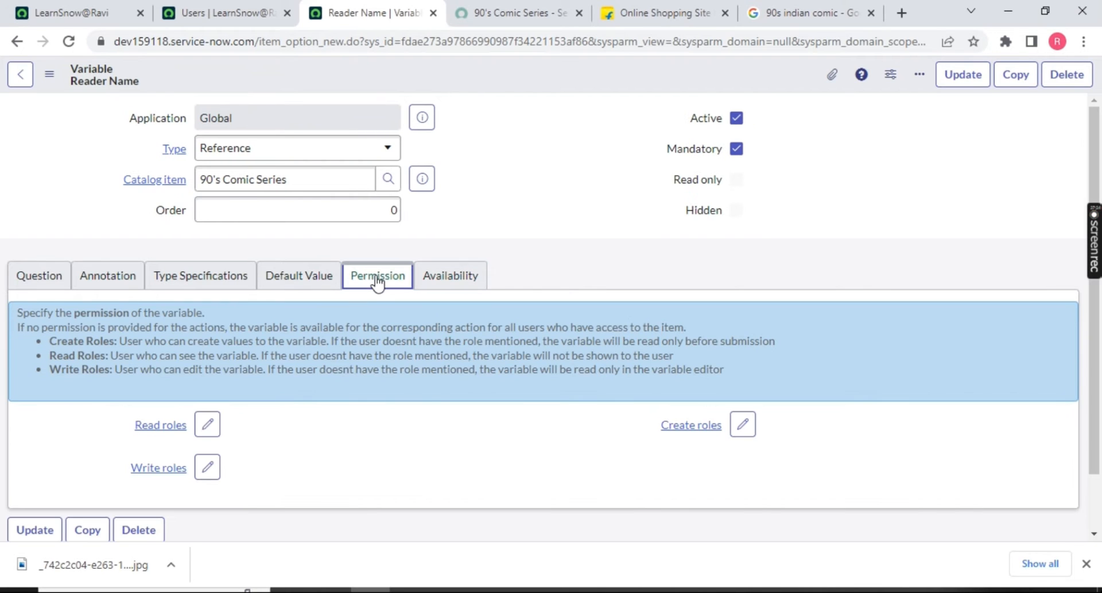
{"action": "left_click", "coordinate": [17, 274]}
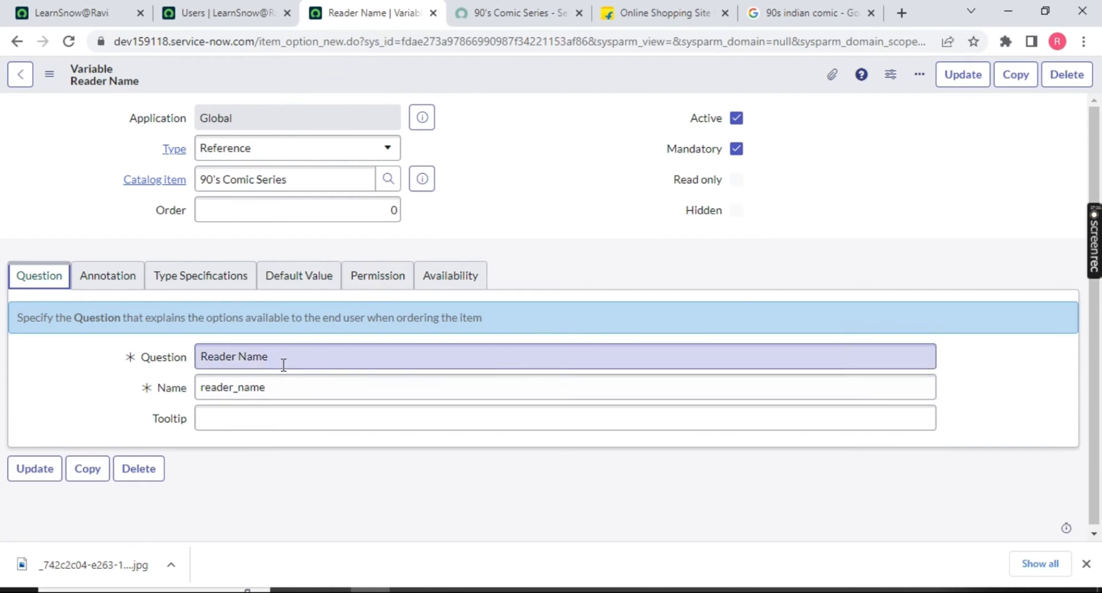
{"action": "left_click_drag", "start_coordinate": [284, 364], "coordinate": [191, 363]}
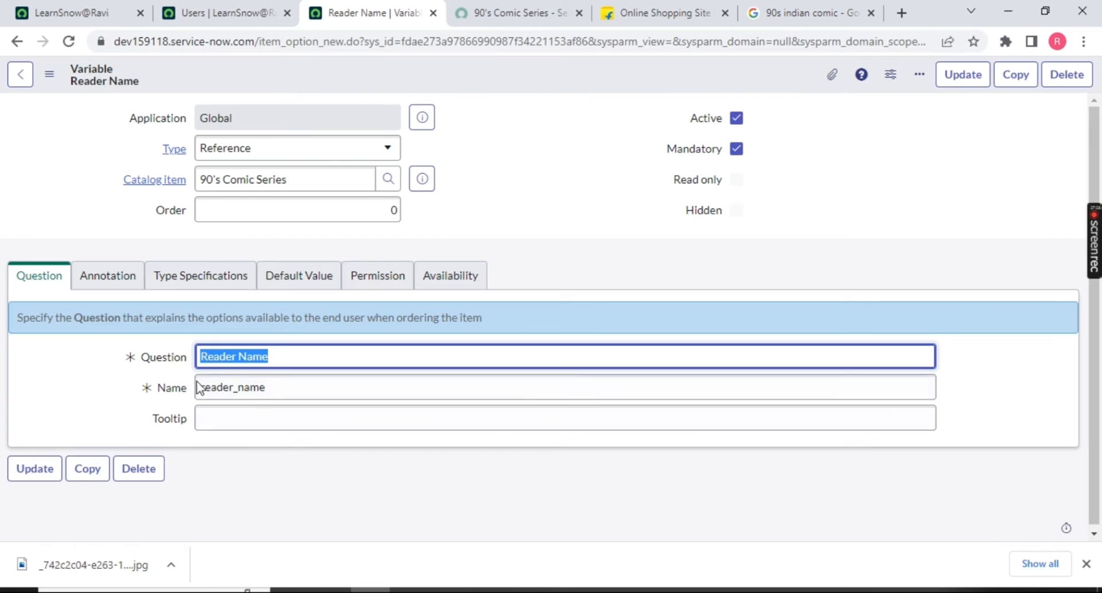
Restrict the Reader Name variable's read roles to admin.
{"action": "left_click", "coordinate": [360, 281]}
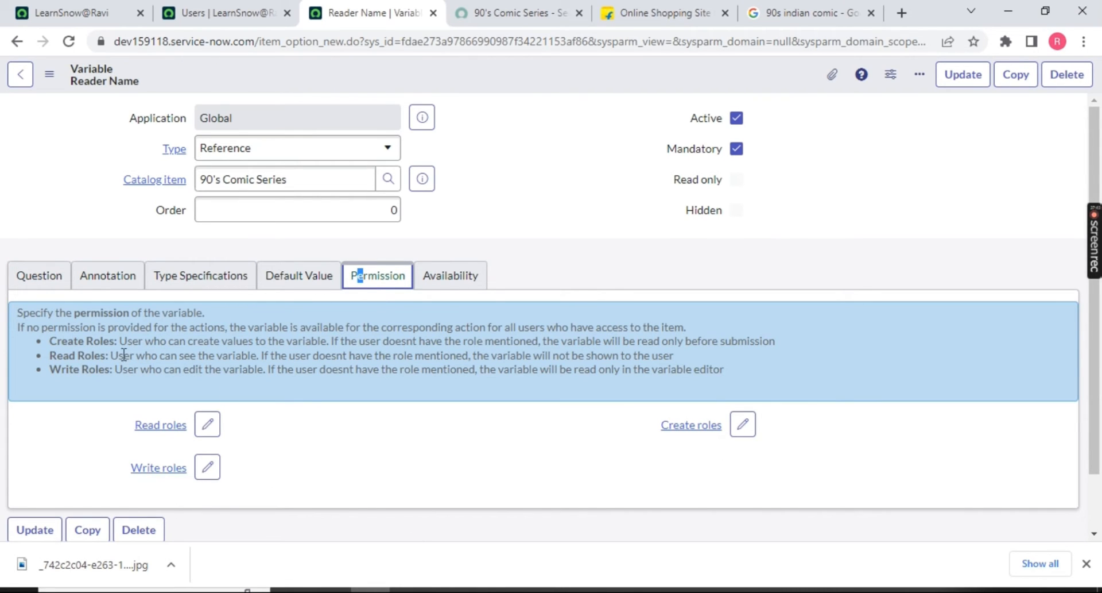
{"action": "left_click_drag", "start_coordinate": [114, 355], "coordinate": [257, 357]}
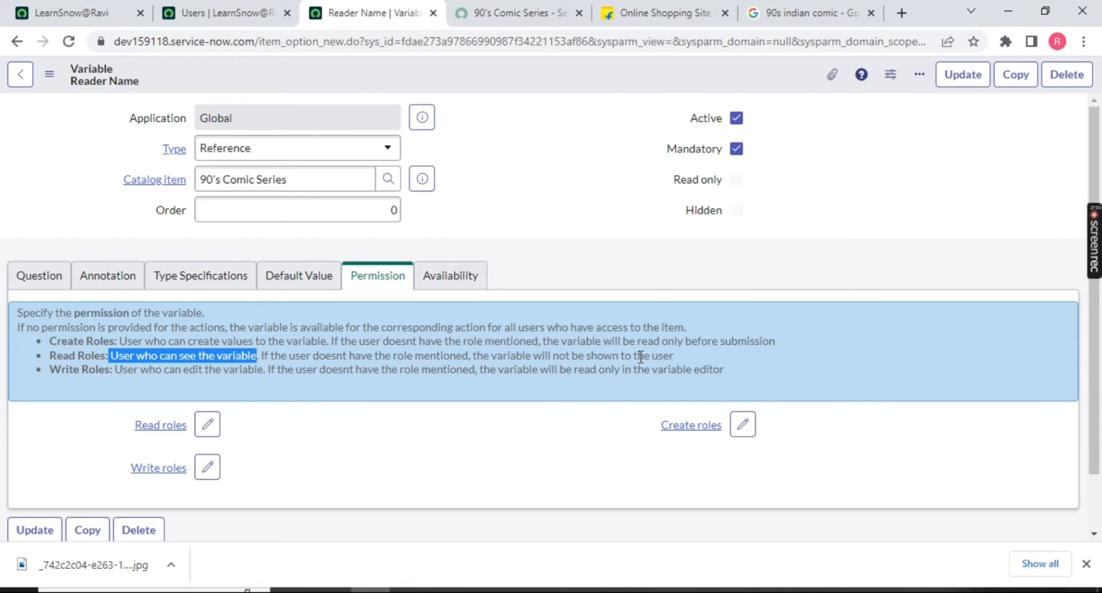
{"action": "left_click", "coordinate": [208, 424]}
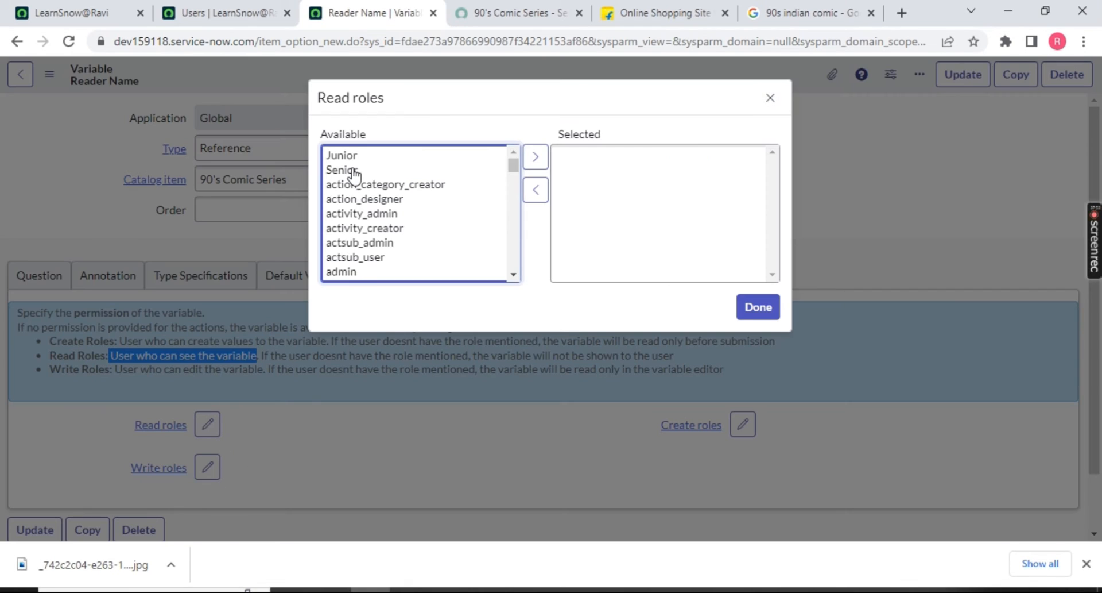
{"action": "left_click", "coordinate": [345, 271]}
{"action": "left_click", "coordinate": [535, 156]}
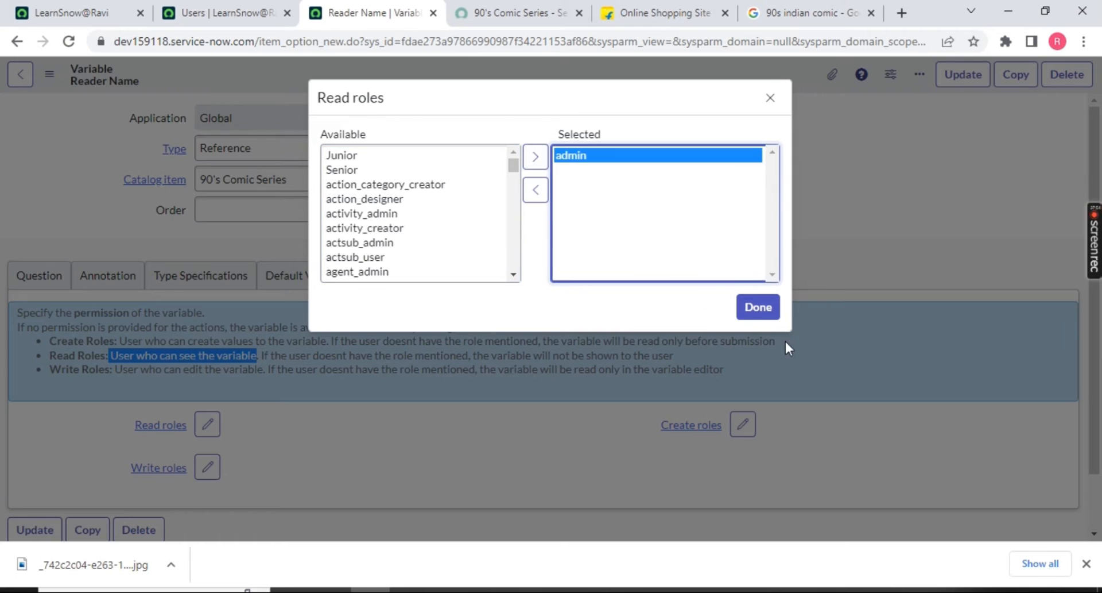
{"action": "left_click", "coordinate": [776, 313]}
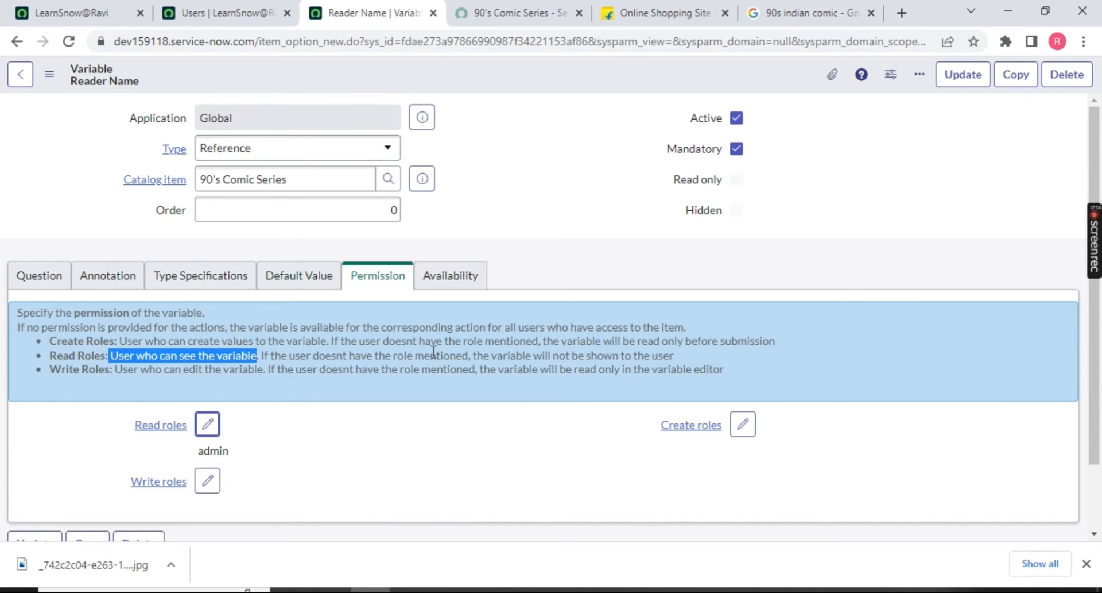
Save the Reader Name variable and check its field on the 90's Comic Series portal page as System Administrator.
{"action": "left_click", "coordinate": [35, 281]}
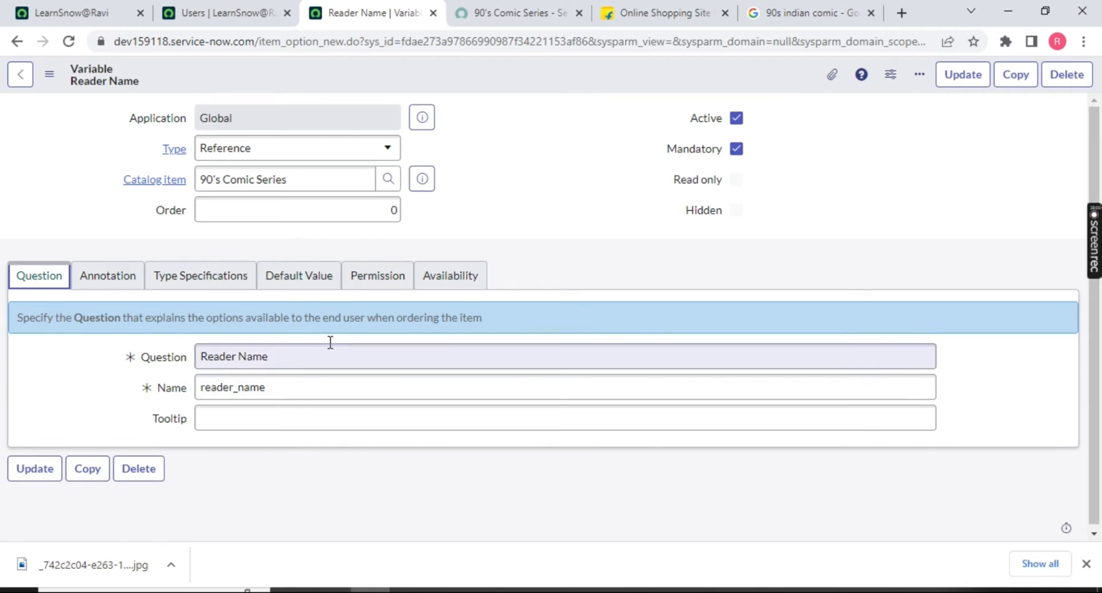
{"action": "left_click_drag", "start_coordinate": [278, 353], "coordinate": [163, 322]}
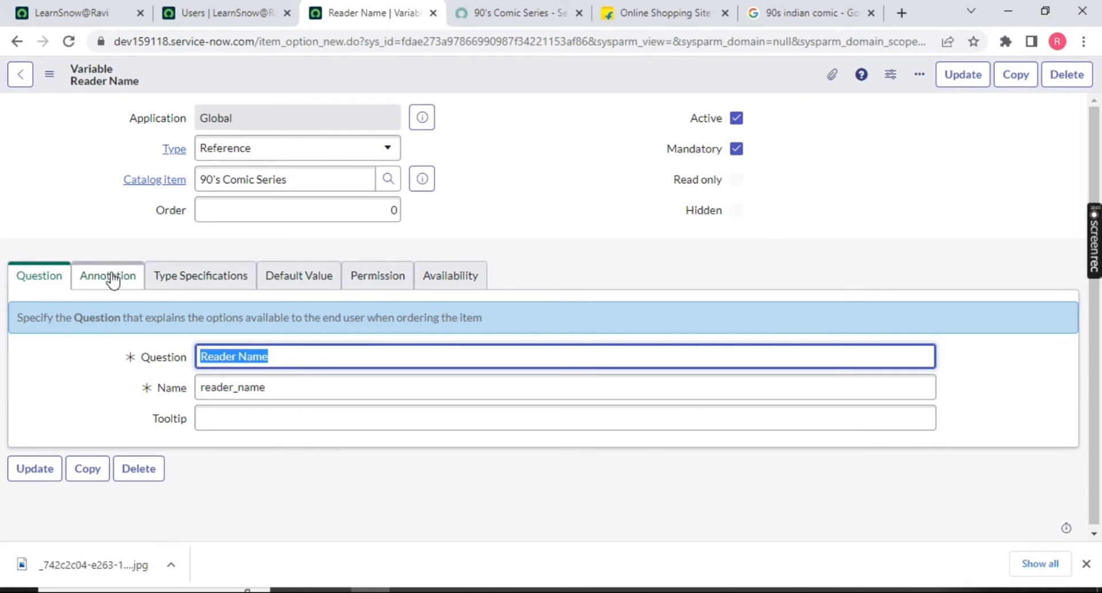
{"action": "left_click", "coordinate": [362, 282]}
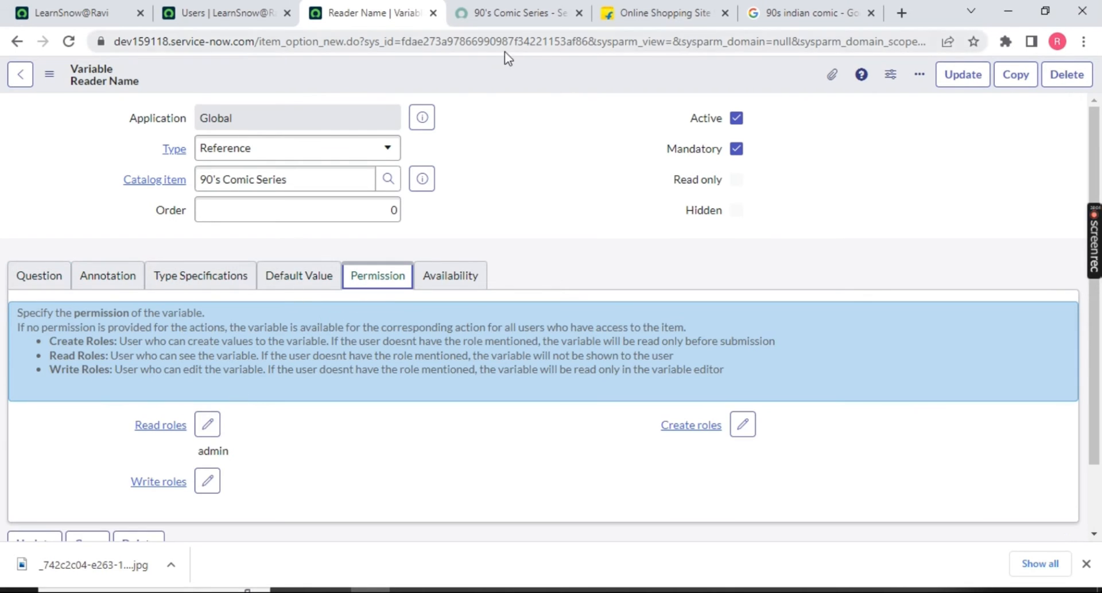
{"action": "right_click", "coordinate": [484, 84]}
{"action": "left_click", "coordinate": [519, 91]}
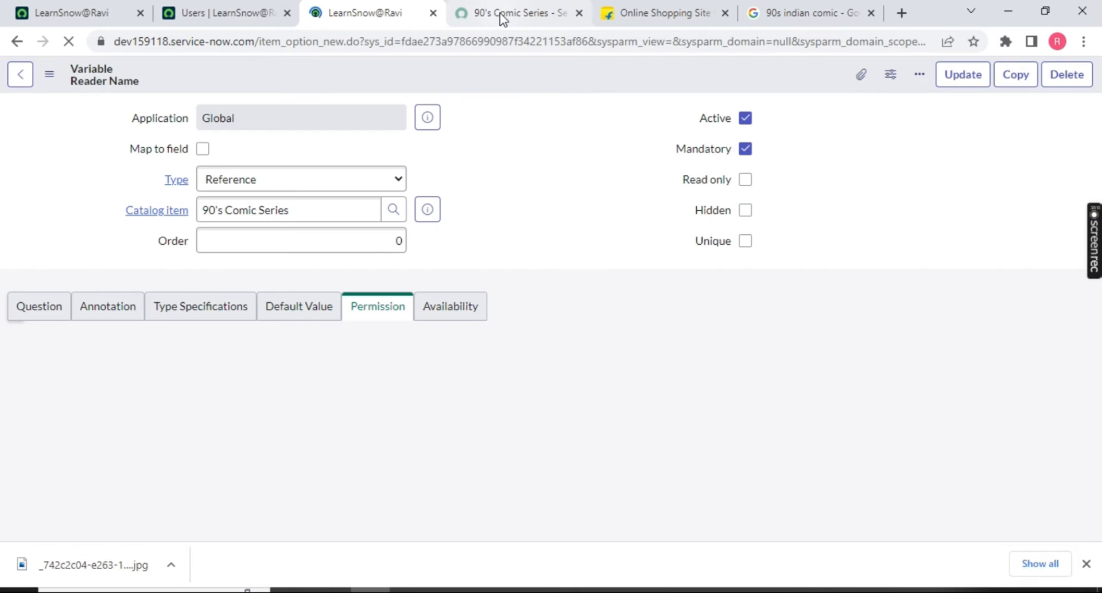
{"action": "left_click", "coordinate": [481, 18]}
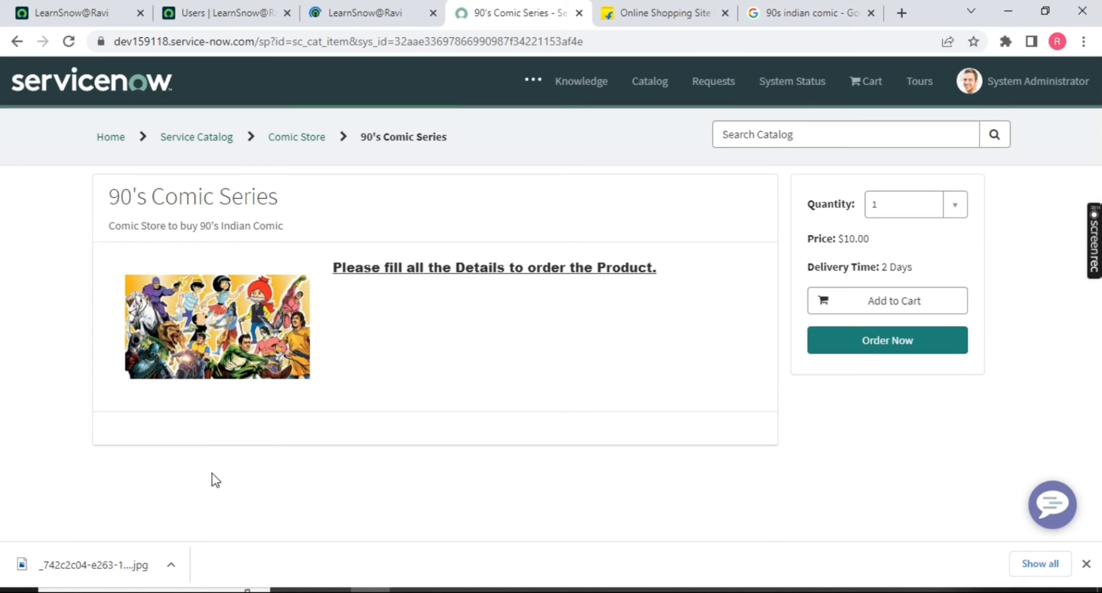
{"action": "scroll", "coordinate": [132, 482], "scroll_direction": "down", "scroll_amount": 1}
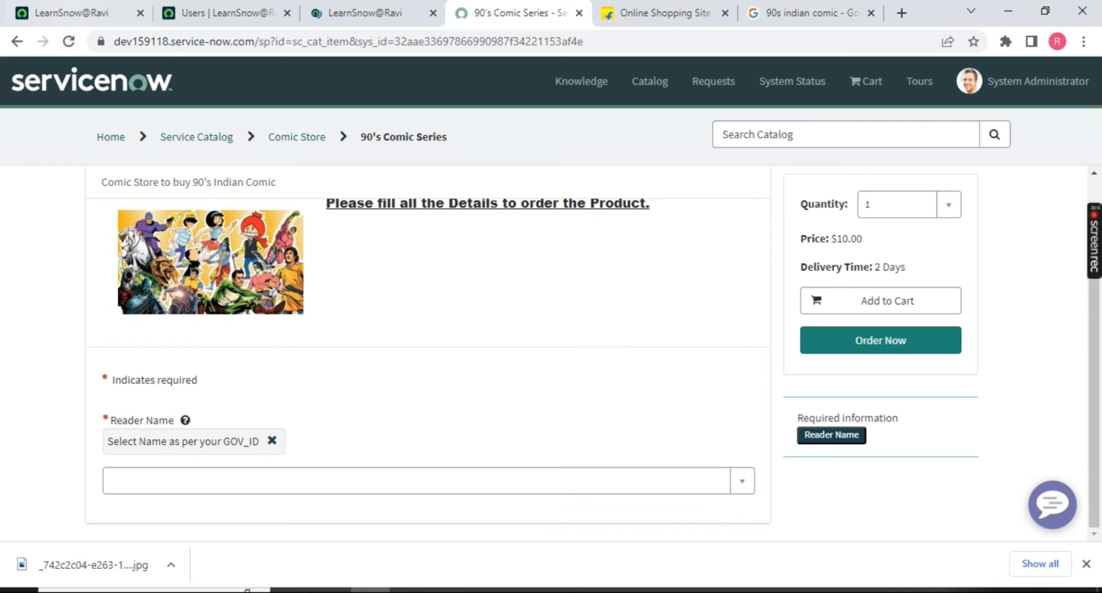
Impersonate the first recently impersonated user and check the Reader Name field on the 90's Comic Series portal page.
{"action": "left_click", "coordinate": [73, 11]}
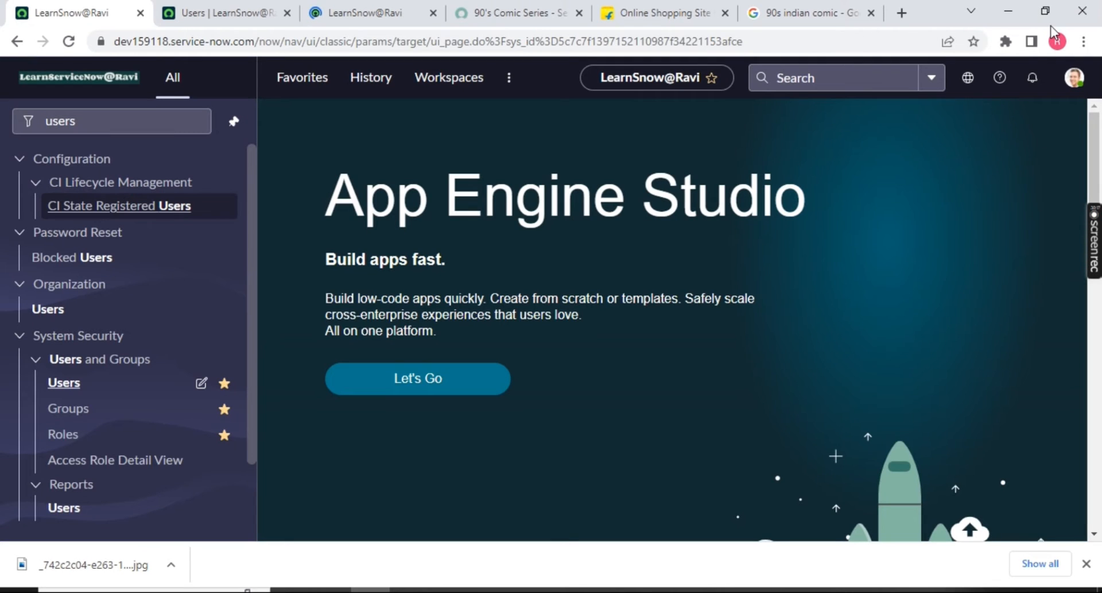
{"action": "left_click", "coordinate": [1074, 77]}
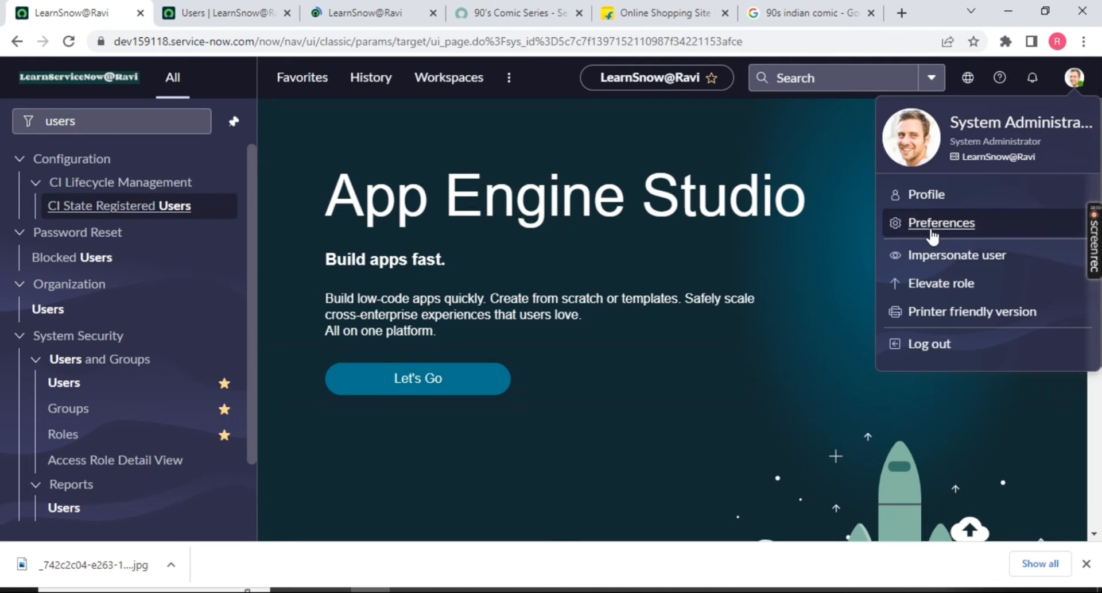
{"action": "left_click", "coordinate": [941, 268]}
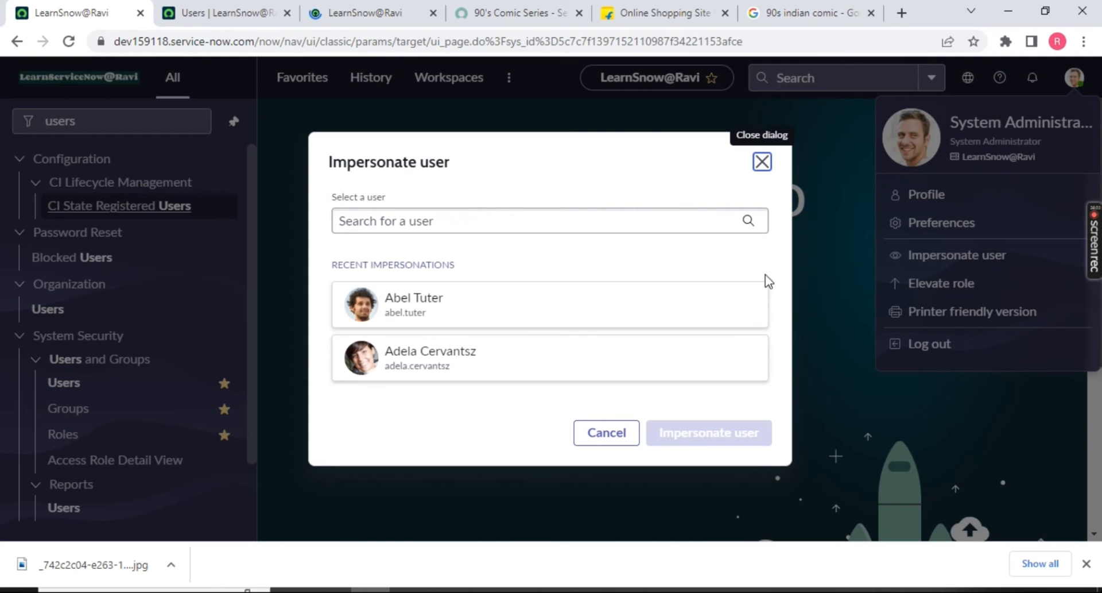
{"action": "left_click", "coordinate": [562, 309]}
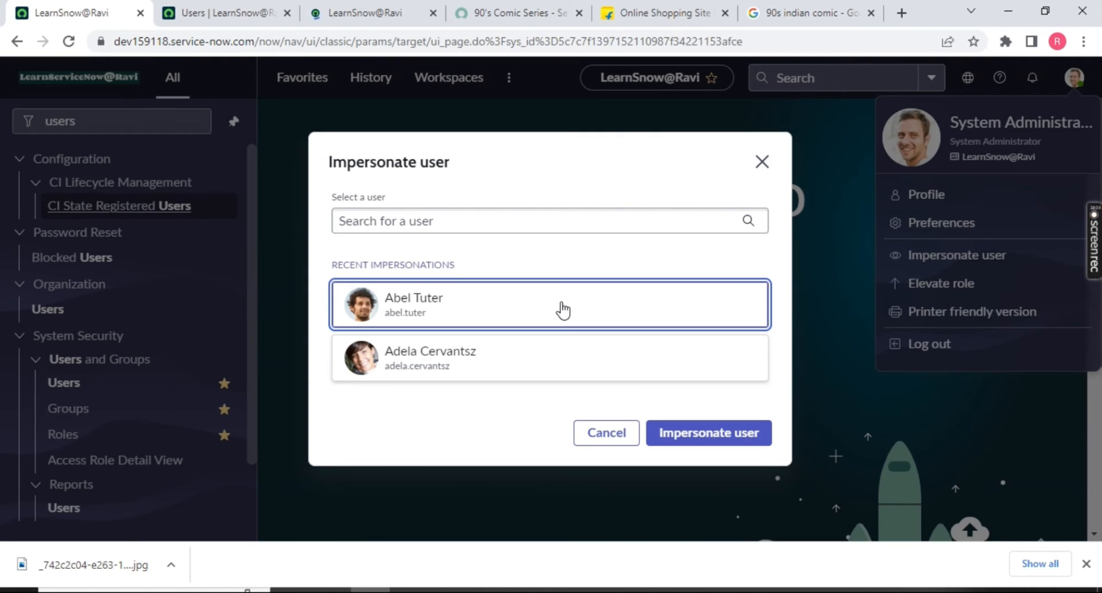
{"action": "left_click", "coordinate": [709, 434]}
{"action": "left_click", "coordinate": [514, 12]}
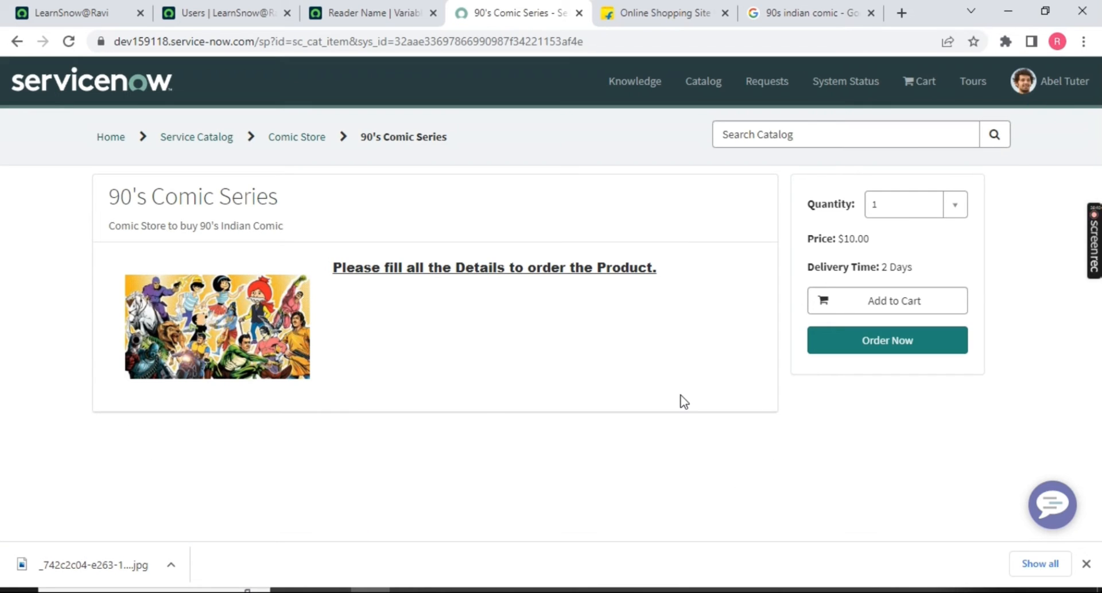
Review the write and create role descriptions and remove admin from the Reader Name variable's read roles.
{"action": "left_click", "coordinate": [374, 14]}
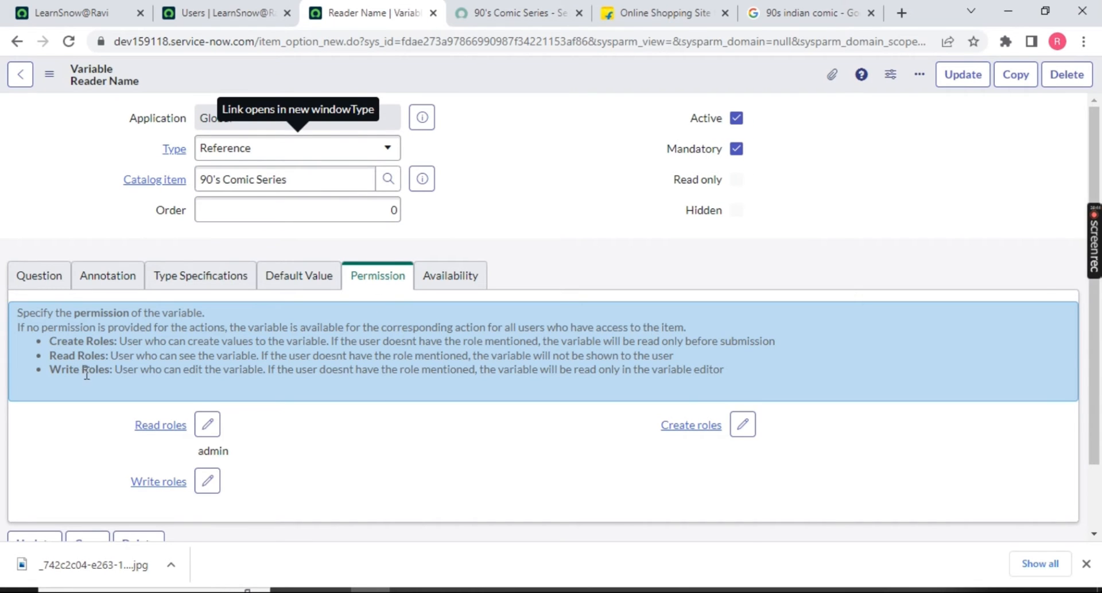
{"action": "left_click_drag", "start_coordinate": [51, 371], "coordinate": [265, 370]}
{"action": "left_click_drag", "start_coordinate": [133, 341], "coordinate": [270, 341]}
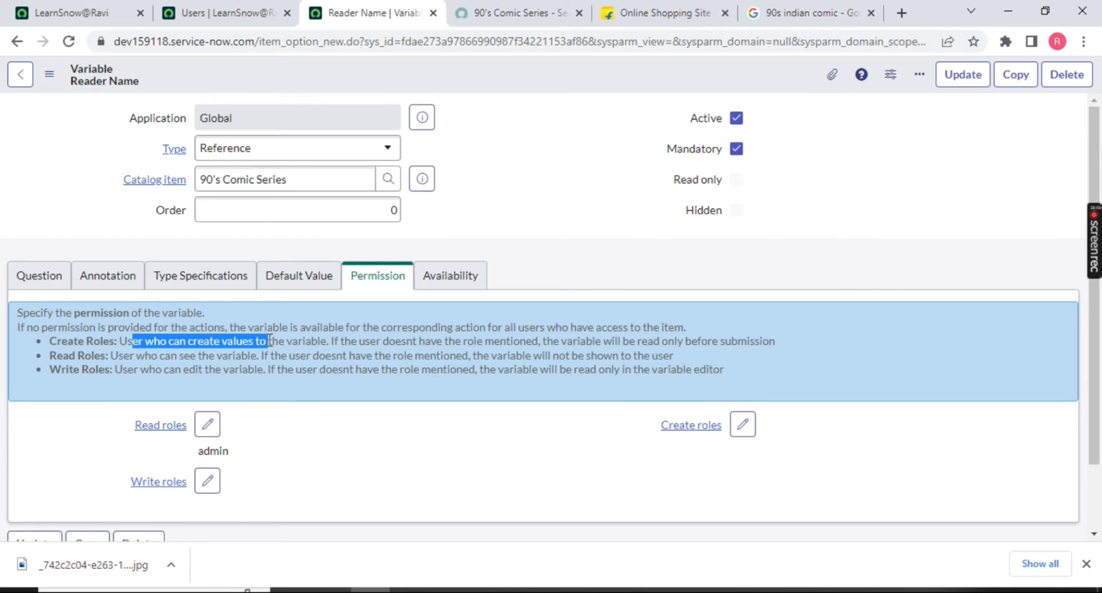
{"action": "left_click", "coordinate": [208, 426]}
{"action": "left_click", "coordinate": [571, 156]}
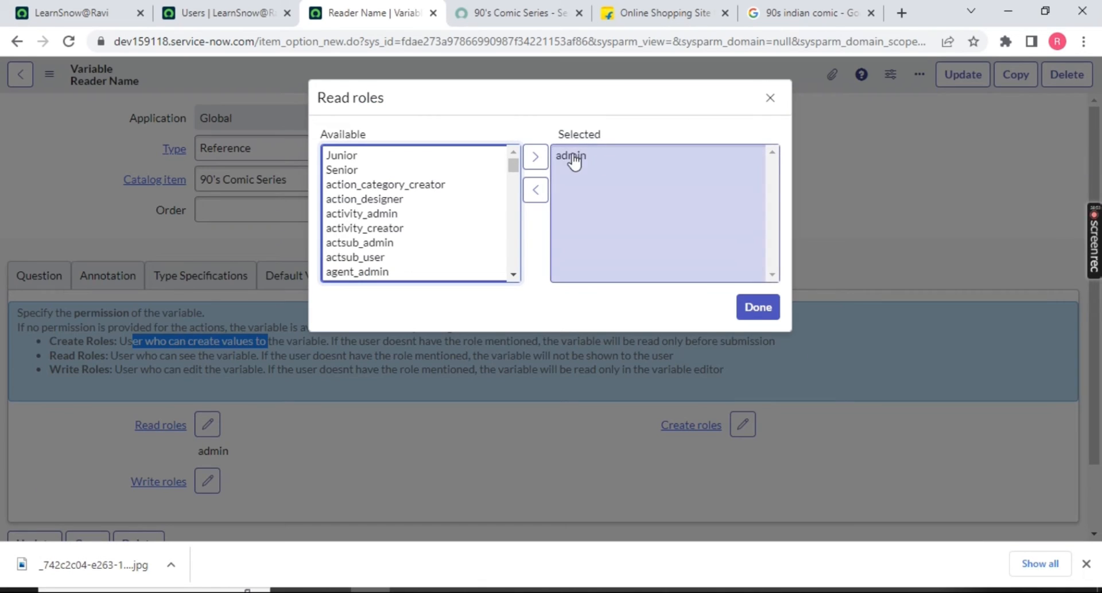
{"action": "left_click", "coordinate": [536, 192]}
{"action": "left_click", "coordinate": [747, 307]}
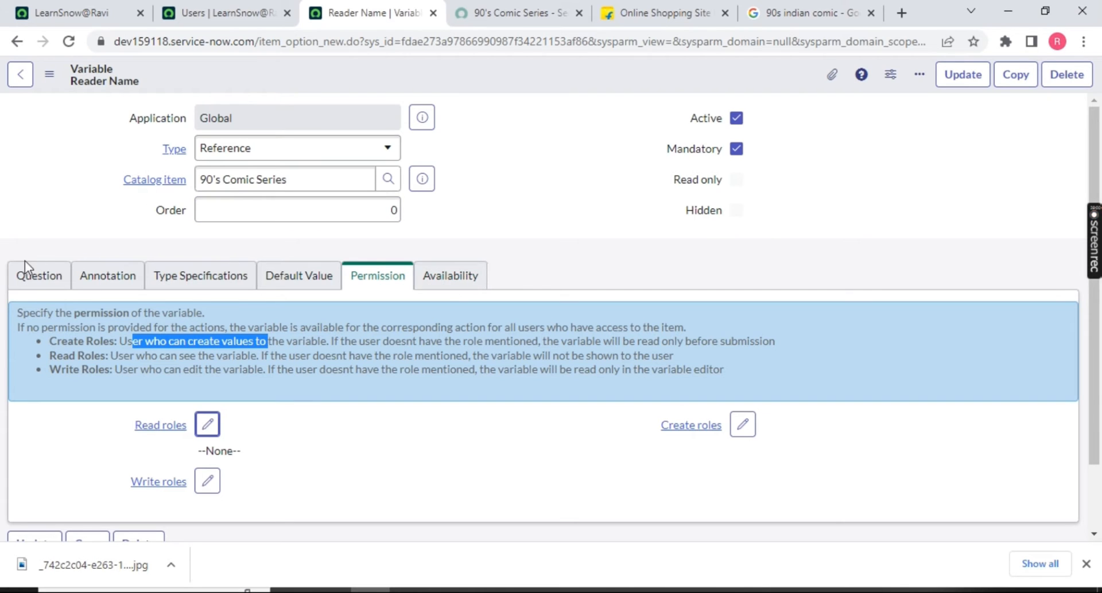
Review the Reader Name variable's question, annotation, type specification, default value, permission and availability settings.
{"action": "left_click", "coordinate": [26, 277]}
{"action": "left_click", "coordinate": [141, 357]}
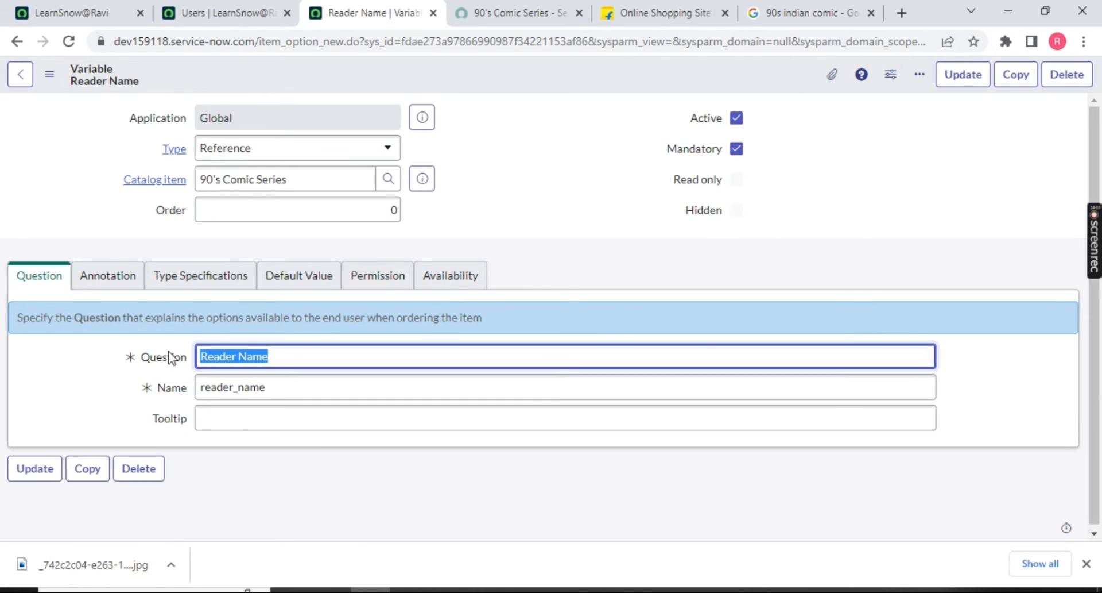
{"action": "left_click", "coordinate": [108, 276]}
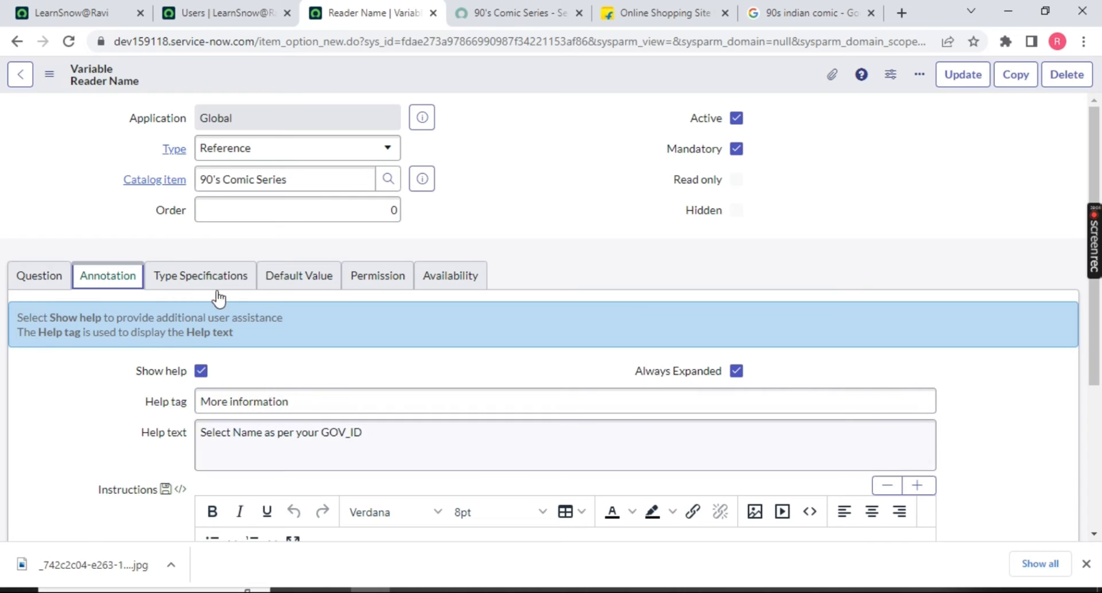
{"action": "left_click", "coordinate": [207, 278]}
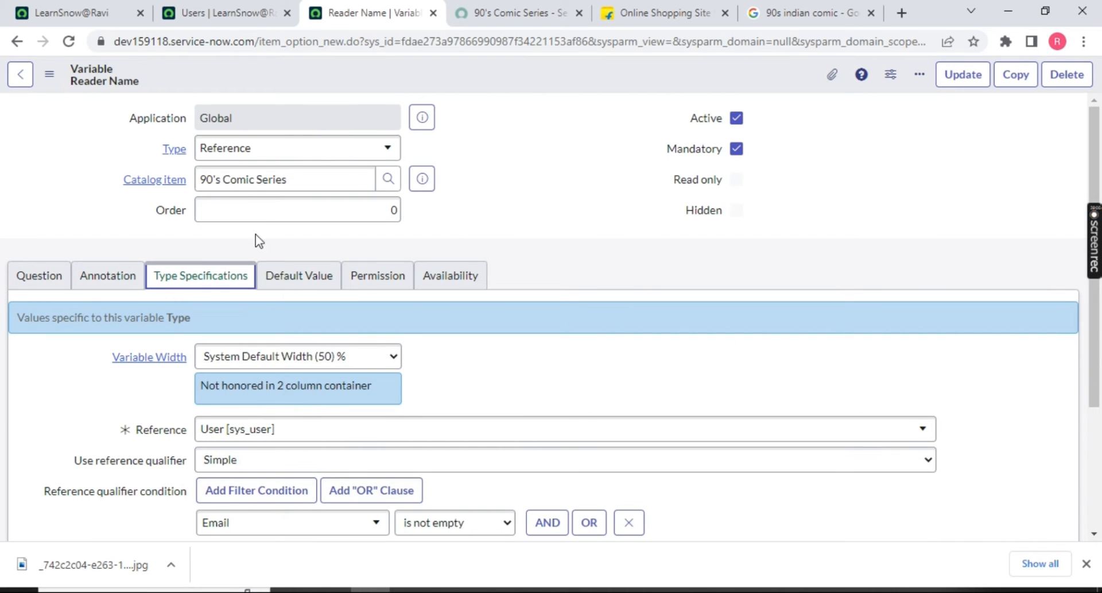
{"action": "left_click", "coordinate": [294, 280]}
{"action": "left_click", "coordinate": [320, 355]}
{"action": "left_click", "coordinate": [359, 279]}
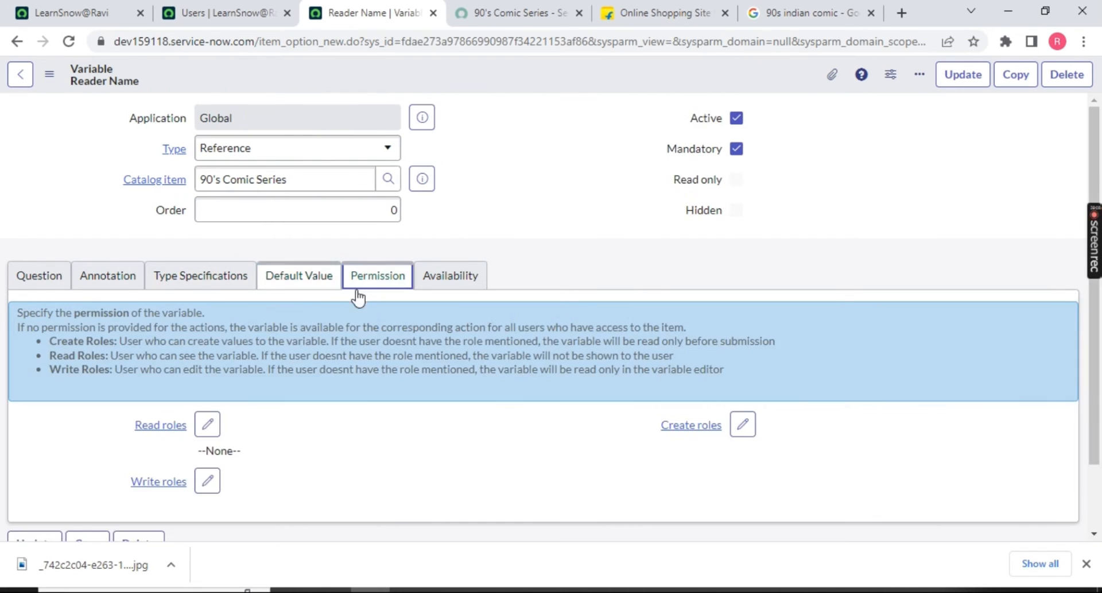
{"action": "left_click", "coordinate": [452, 278]}
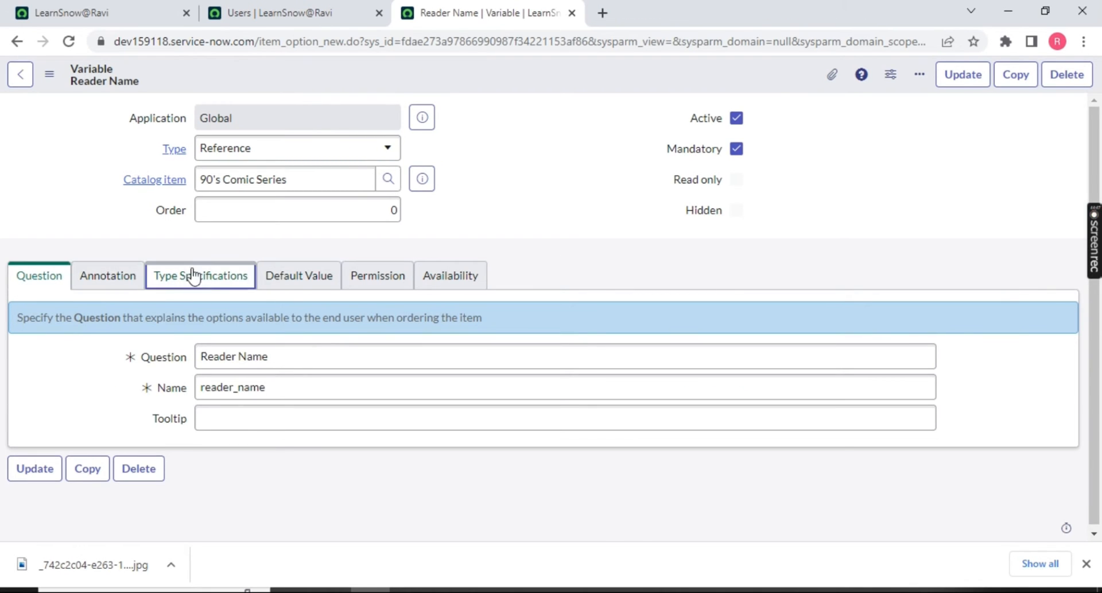
{"action": "left_click", "coordinate": [313, 278]}
{"action": "left_click", "coordinate": [351, 284]}
{"action": "left_click", "coordinate": [464, 277]}
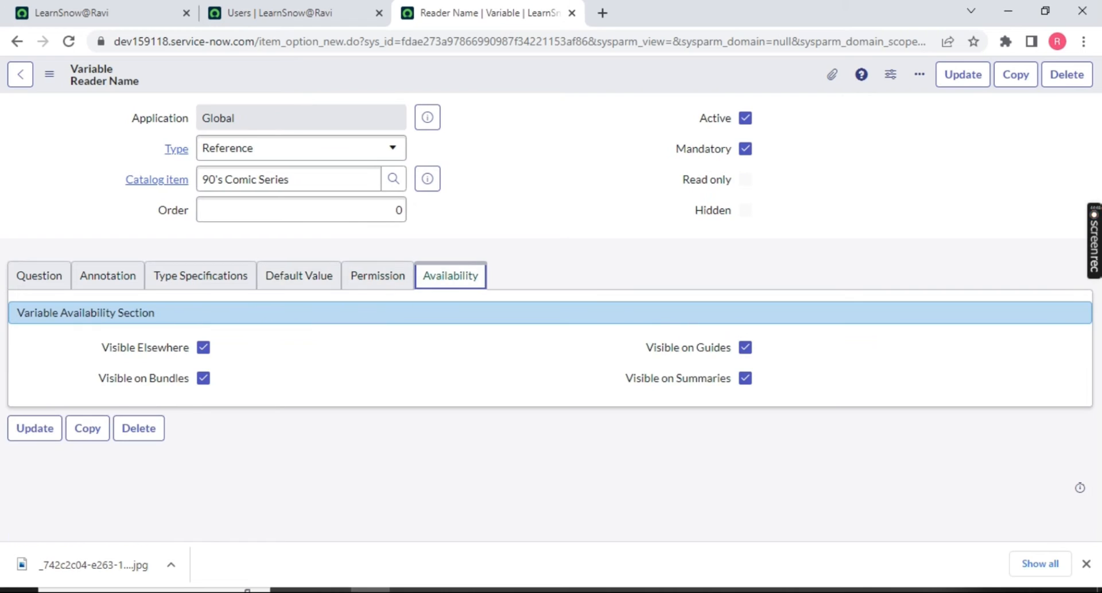
Replace the Reader Name variable's question with Reader Address and its name with reader_address.
{"action": "left_click", "coordinate": [55, 282]}
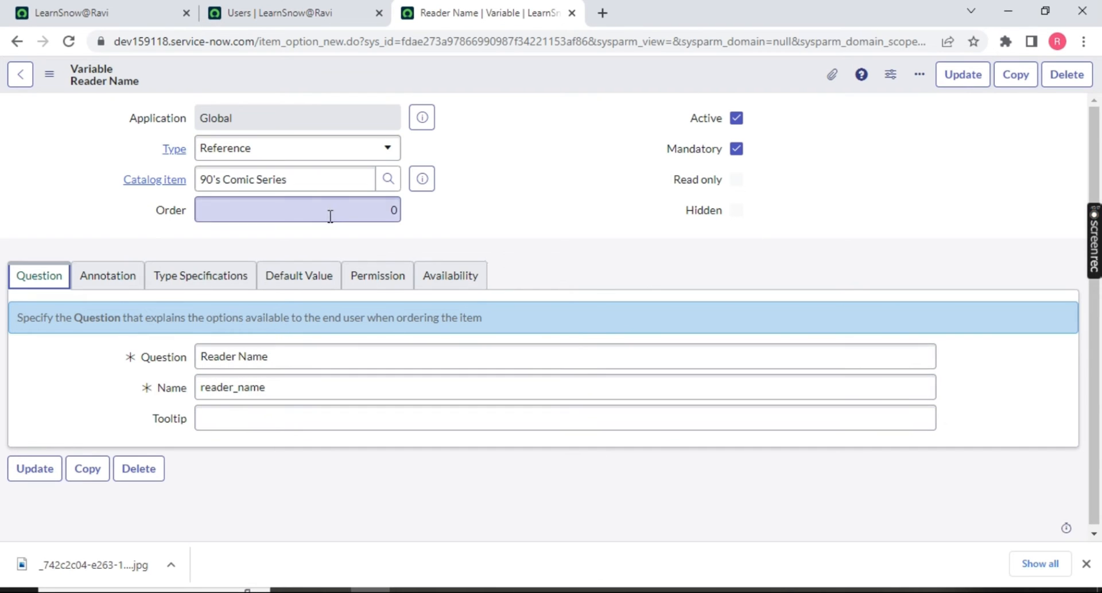
{"action": "left_click", "coordinate": [163, 357]}
{"action": "key", "text": "BackSpace"}
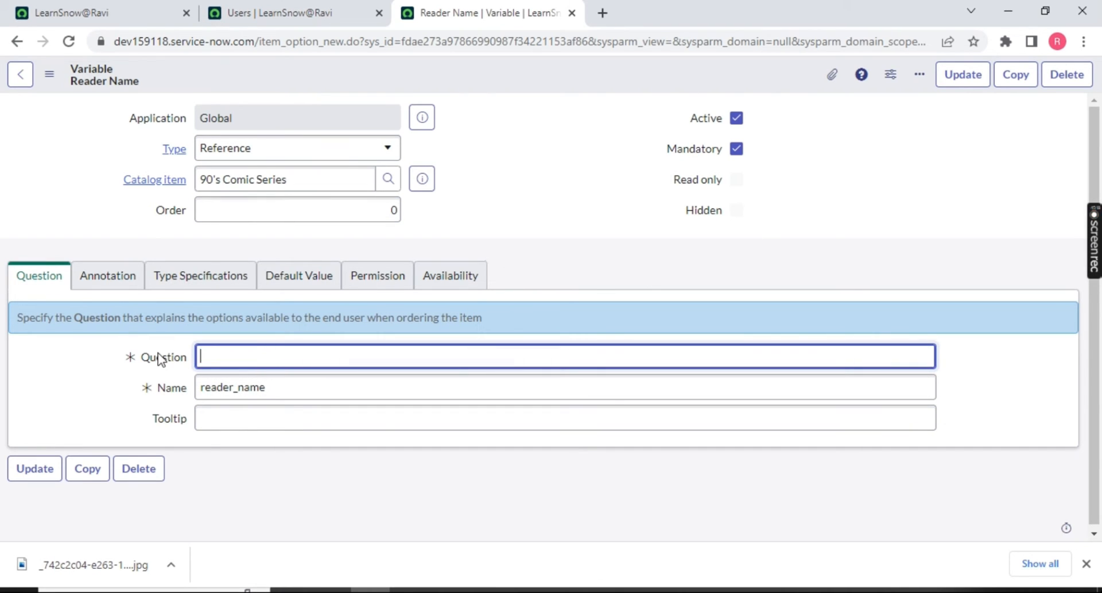
{"action": "left_click", "coordinate": [175, 388]}
{"action": "key", "text": "BackSpace"}
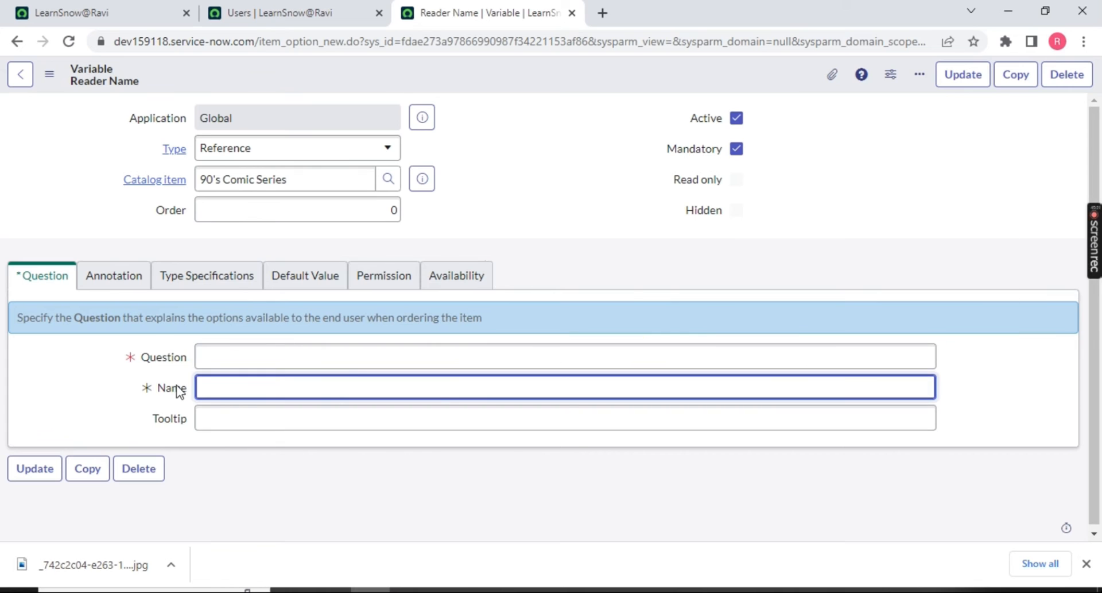
{"action": "key", "text": "alt+Tab"}
{"action": "key", "text": "alt+Tab"}
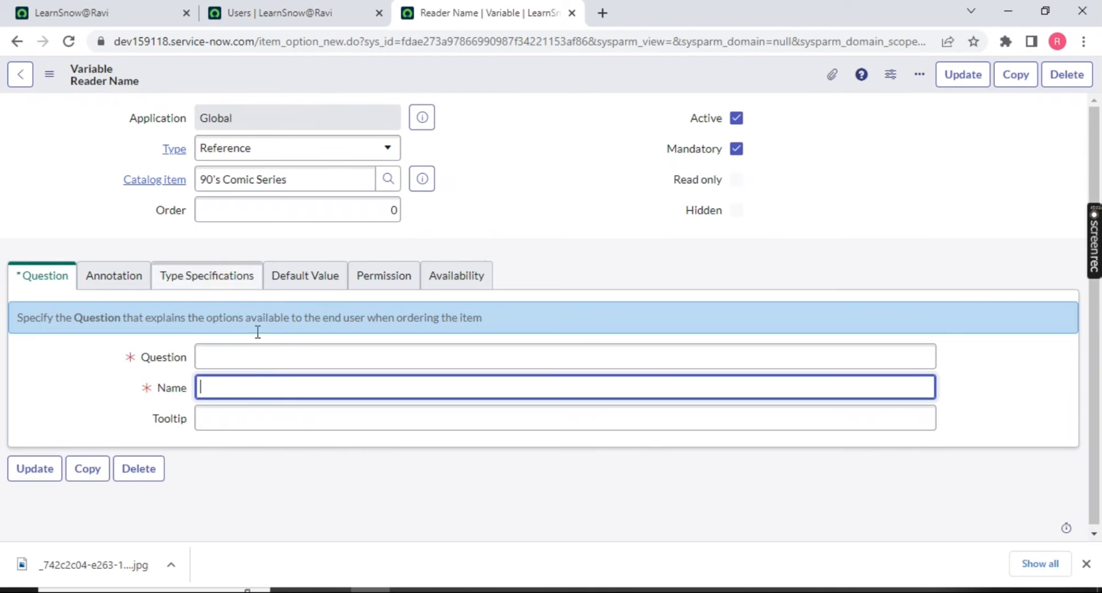
{"action": "left_click", "coordinate": [250, 352]}
{"action": "type", "text": "Reader Address"}
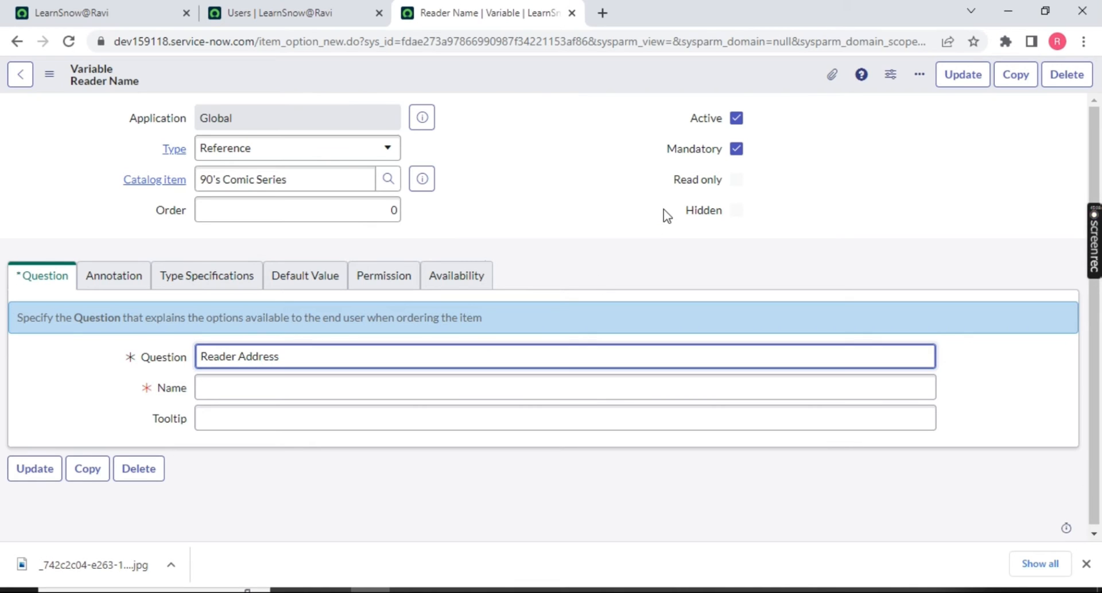
{"action": "left_click", "coordinate": [231, 392]}
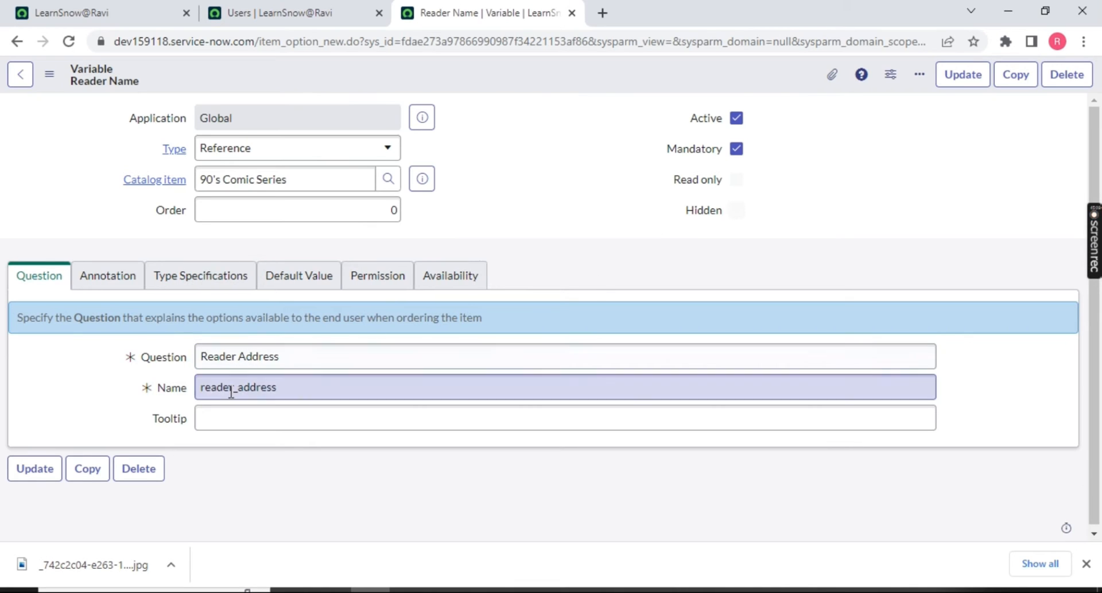
{"action": "left_click_drag", "start_coordinate": [339, 387], "coordinate": [86, 390]}
Set the variable's order to 10 and its type to Single Line Text, as the use case requires.
{"action": "left_click_drag", "start_coordinate": [399, 212], "coordinate": [386, 214]}
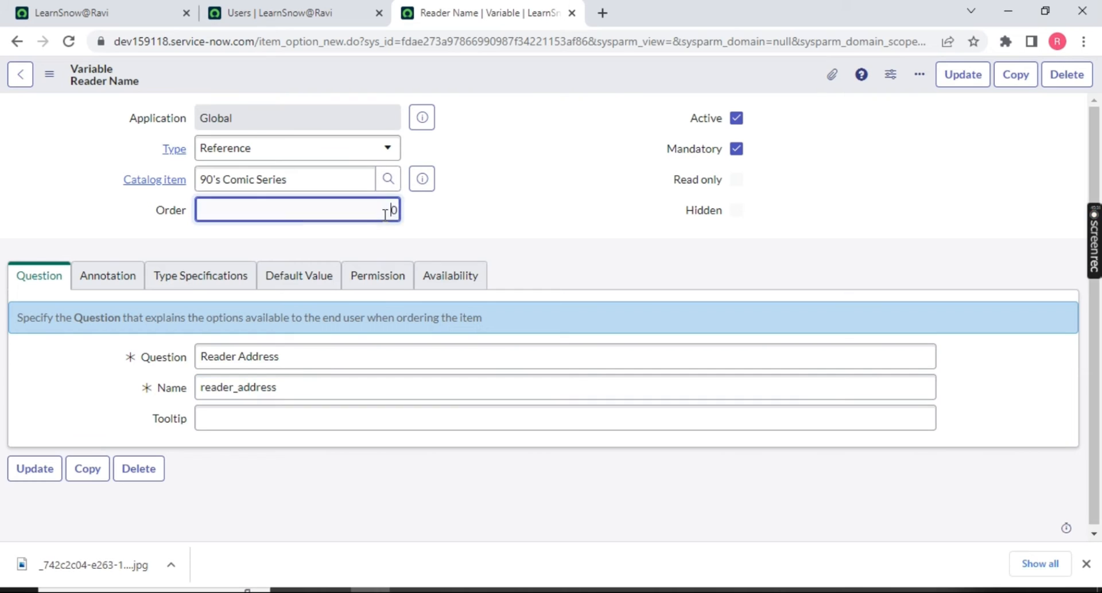
{"action": "key", "text": "BackSpace"}
{"action": "type", "text": "10"}
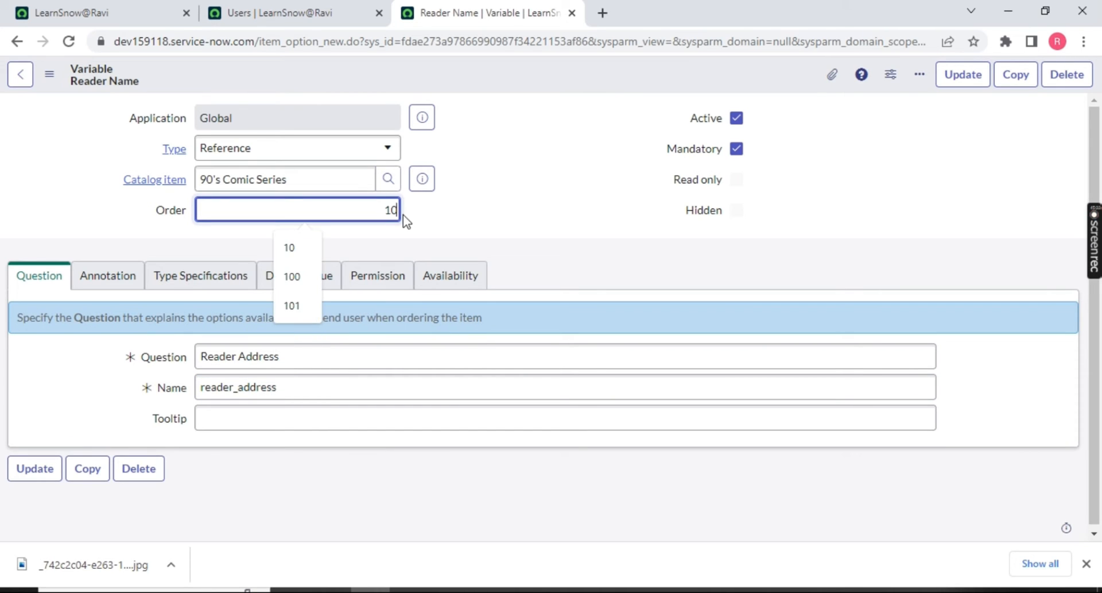
{"action": "left_click", "coordinate": [444, 209]}
{"action": "key", "text": "alt+Tab"}
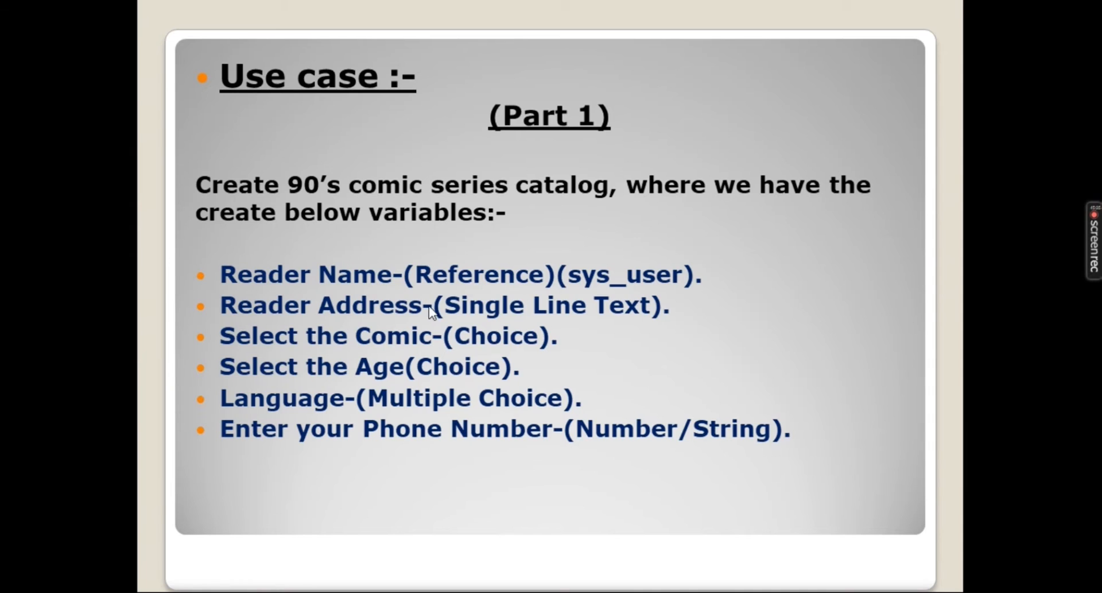
{"action": "key", "text": "alt+Tab"}
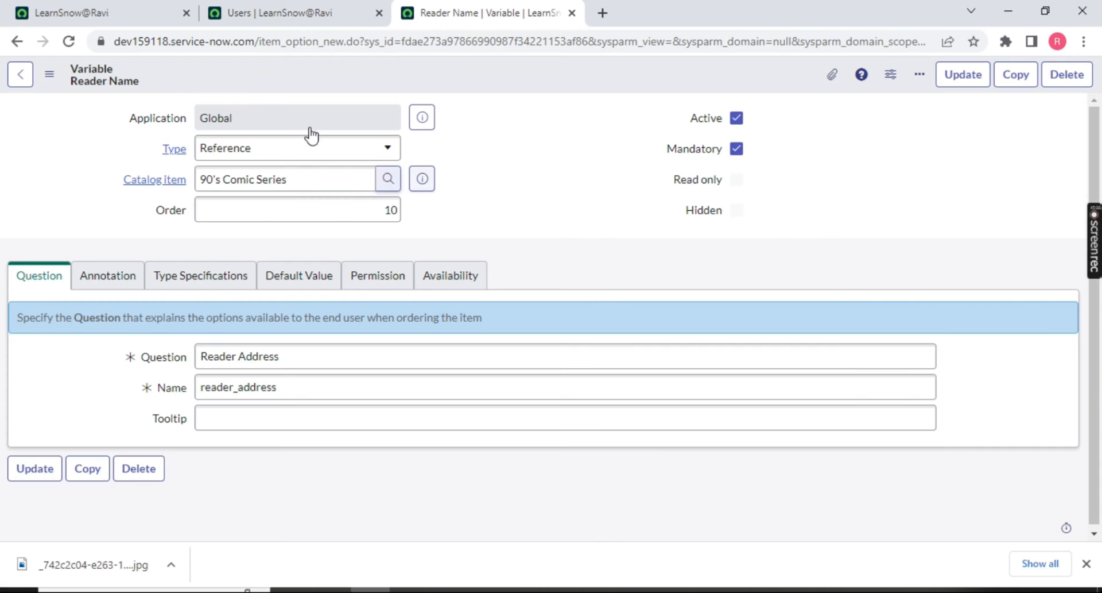
{"action": "left_click", "coordinate": [292, 152]}
{"action": "type", "text": "single"}
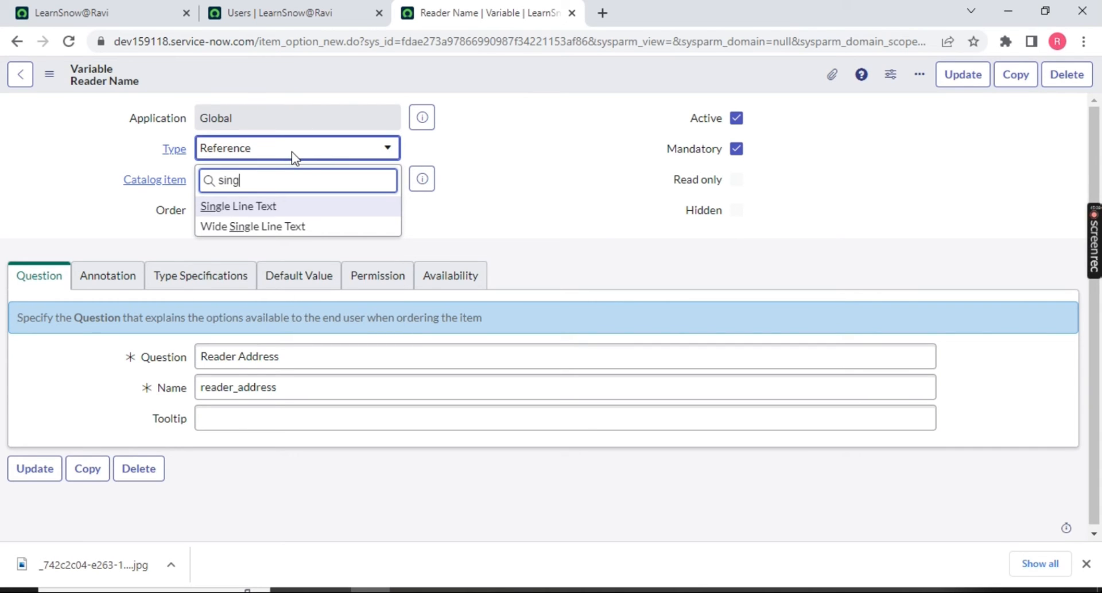
{"action": "left_click", "coordinate": [290, 207]}
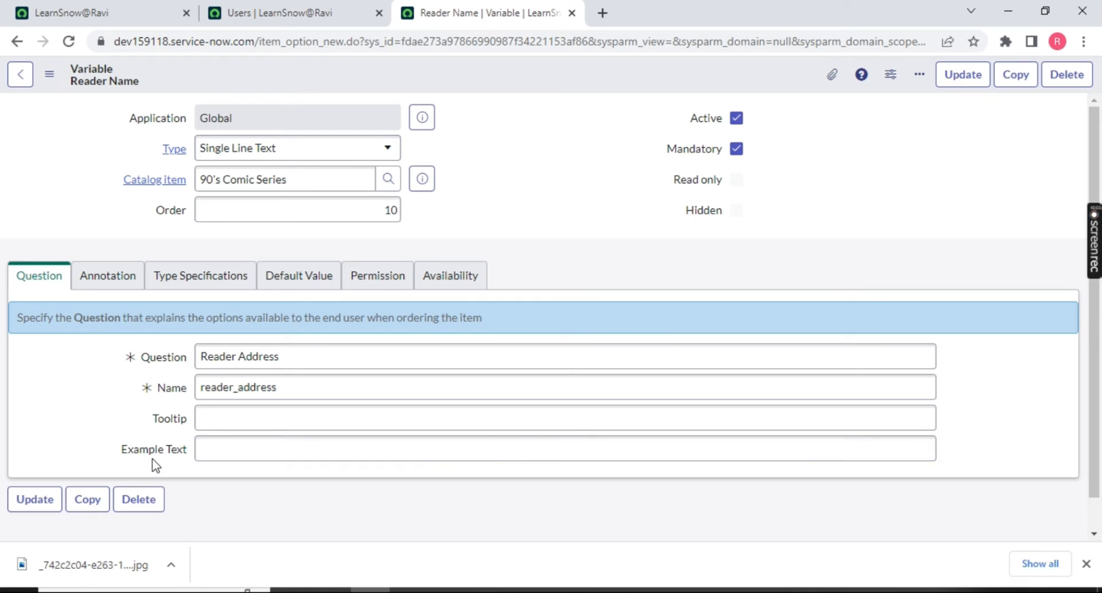
Give the Reader Address question the example text "Enter your address".
{"action": "left_click_drag", "start_coordinate": [151, 459], "coordinate": [179, 451]}
{"action": "left_click", "coordinate": [170, 439]}
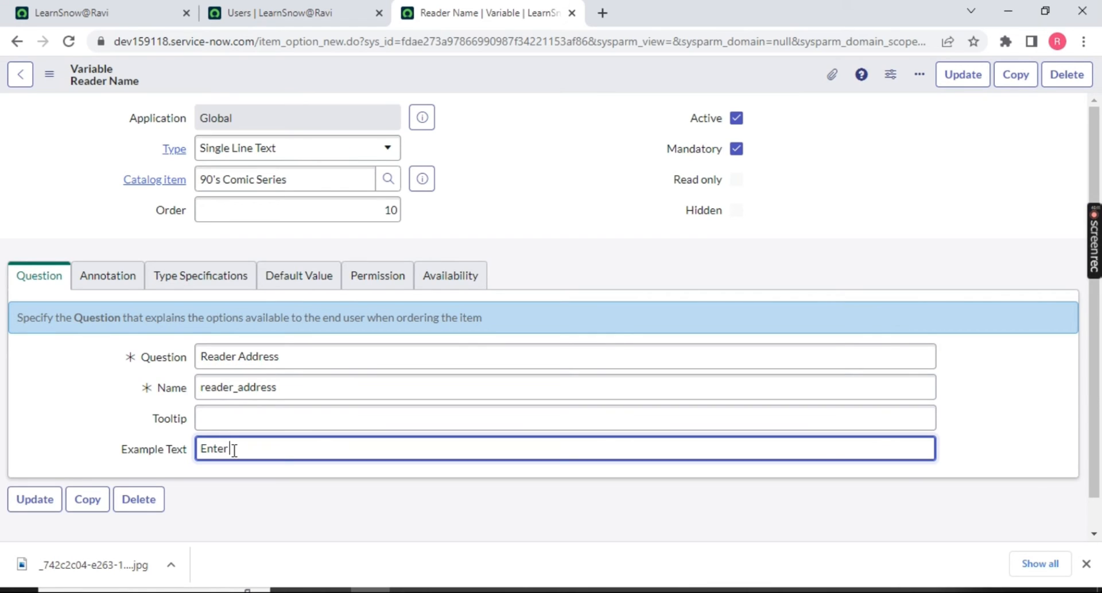
{"action": "type", "text": "Enter your address"}
{"action": "left_click", "coordinate": [582, 221]}
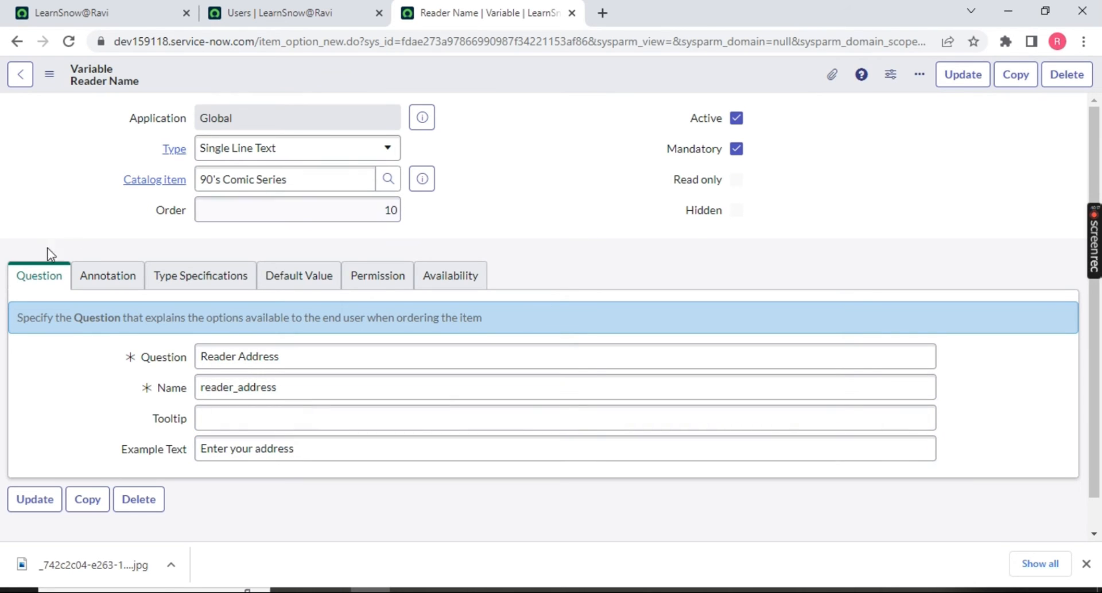
{"action": "left_click_drag", "start_coordinate": [101, 460], "coordinate": [188, 450]}
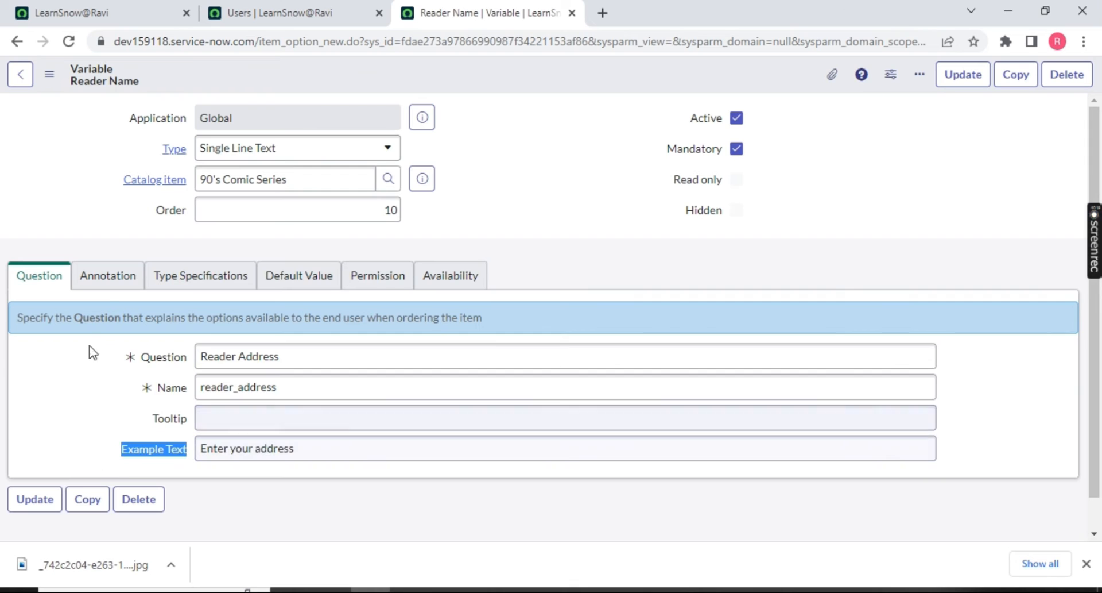
Turn off Show help in the variable's annotation and clear its help text.
{"action": "left_click", "coordinate": [107, 278]}
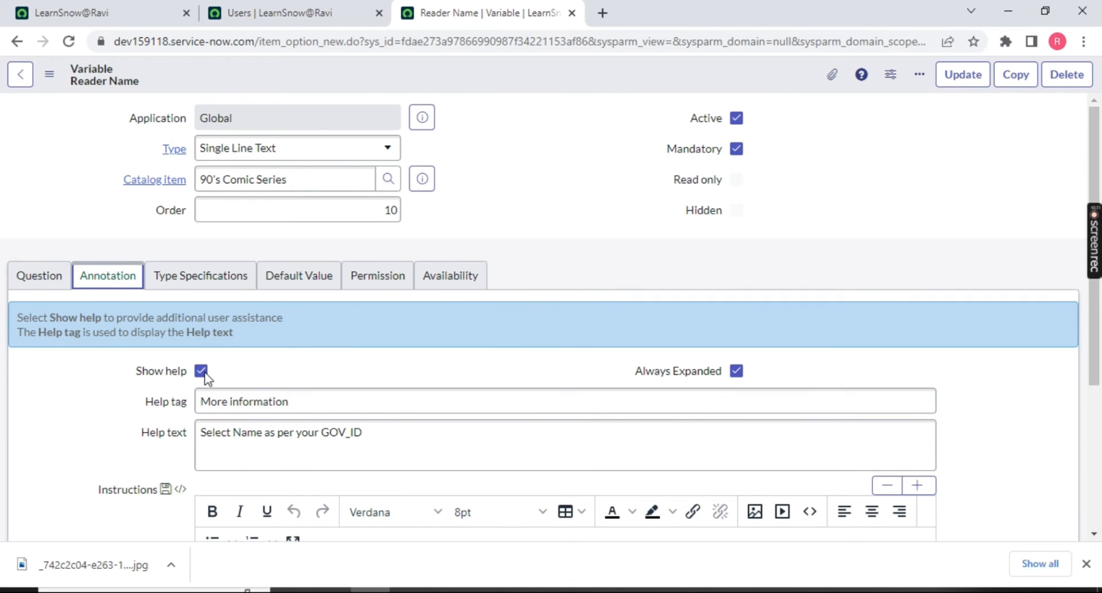
{"action": "left_click", "coordinate": [201, 371]}
{"action": "left_click_drag", "start_coordinate": [363, 433], "coordinate": [178, 444]}
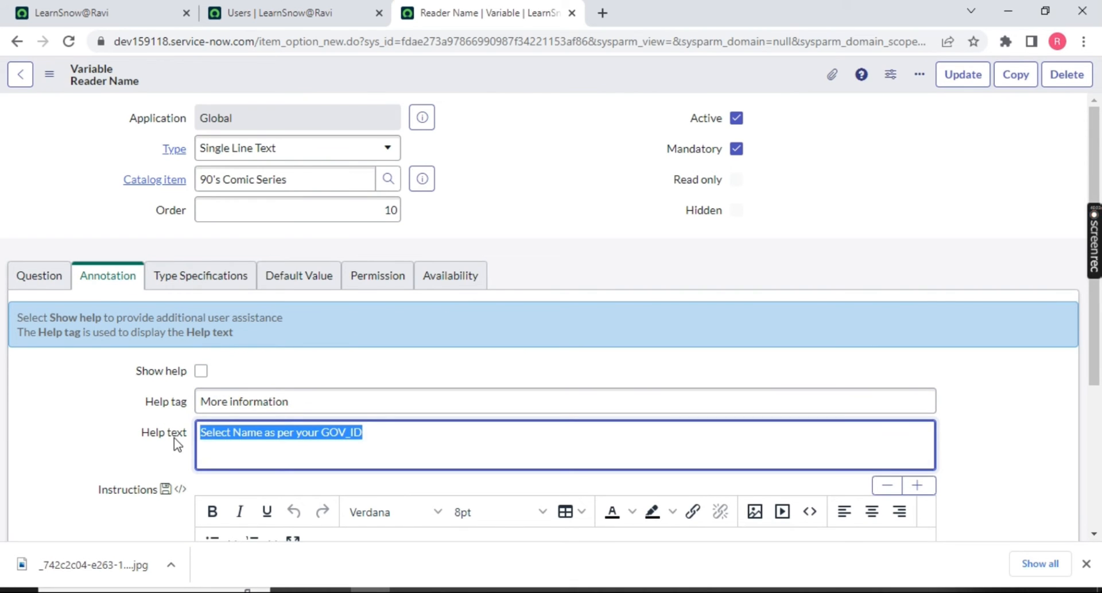
{"action": "key", "text": "BackSpace"}
Review the variable's type specifications, default value, permission and availability settings, and the record's save and insert options.
{"action": "left_click", "coordinate": [201, 277]}
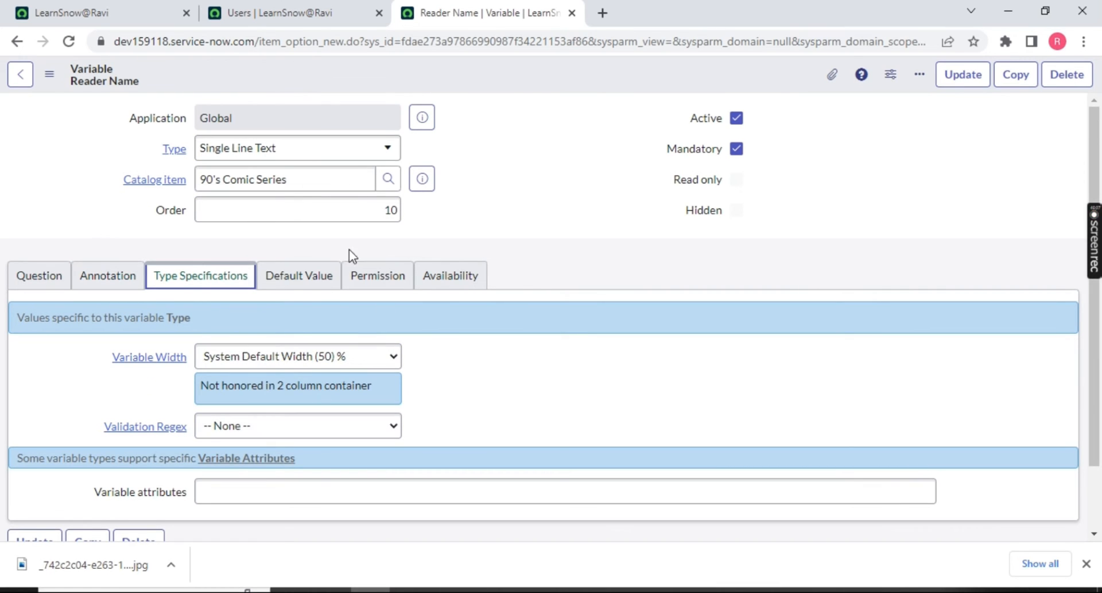
{"action": "left_click", "coordinate": [297, 282]}
{"action": "left_click", "coordinate": [218, 356]}
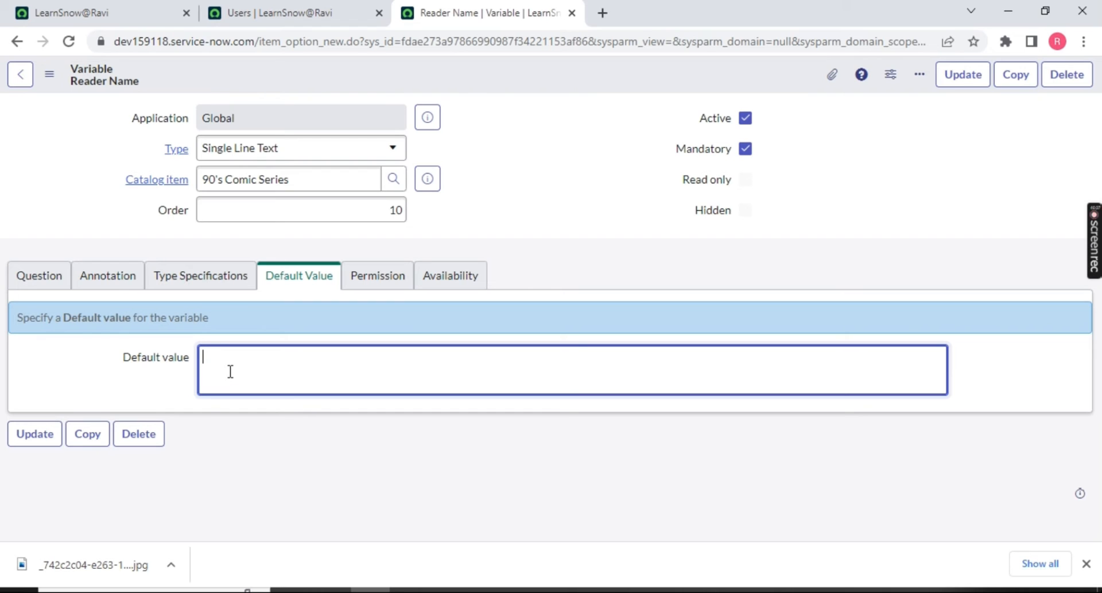
{"action": "left_click", "coordinate": [381, 283]}
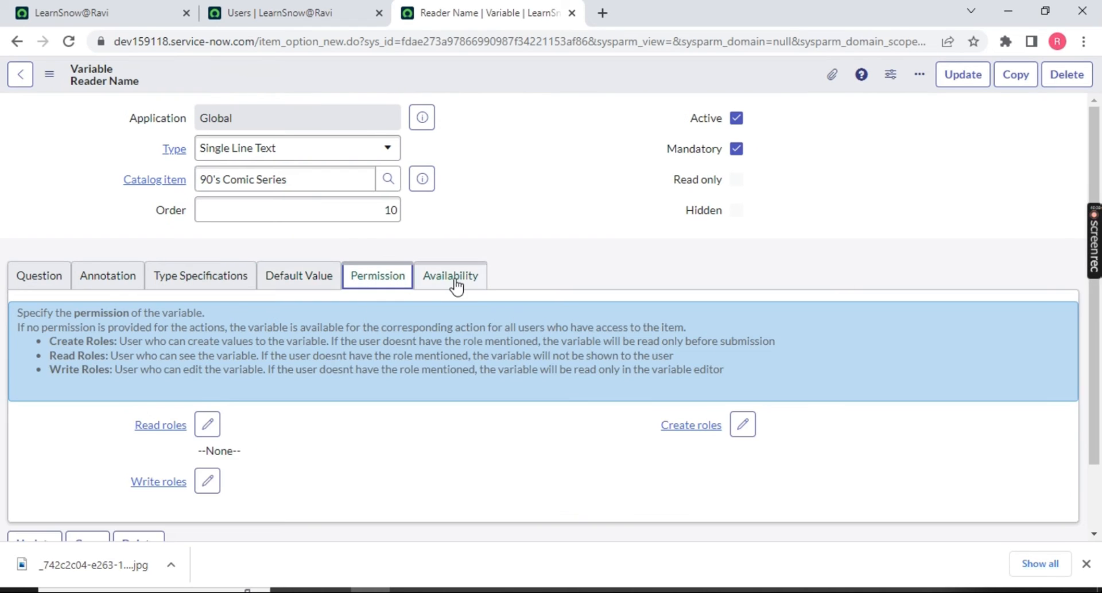
{"action": "left_click", "coordinate": [455, 285]}
{"action": "left_click", "coordinate": [29, 275]}
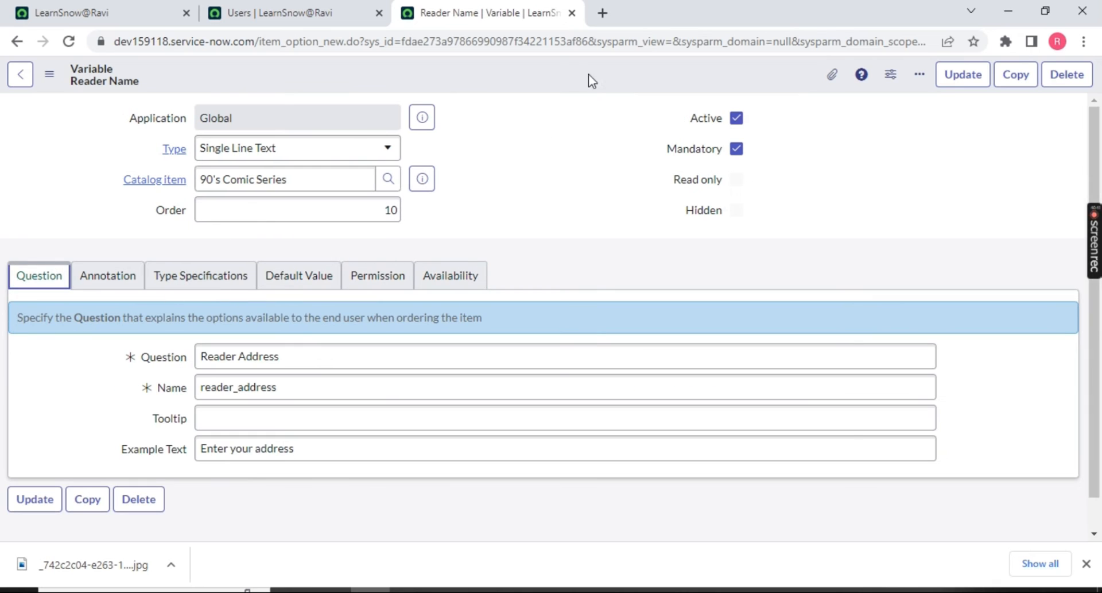
{"action": "right_click", "coordinate": [556, 66]}
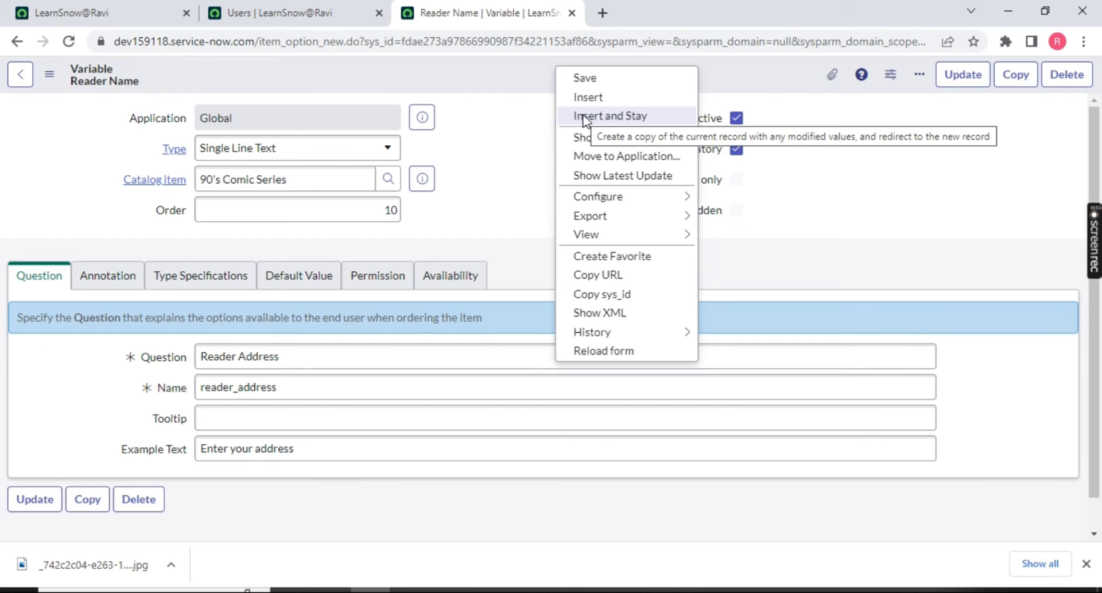
Try to find Maintain Items in the application navigator while still impersonating the other user.
{"action": "left_click", "coordinate": [115, 13]}
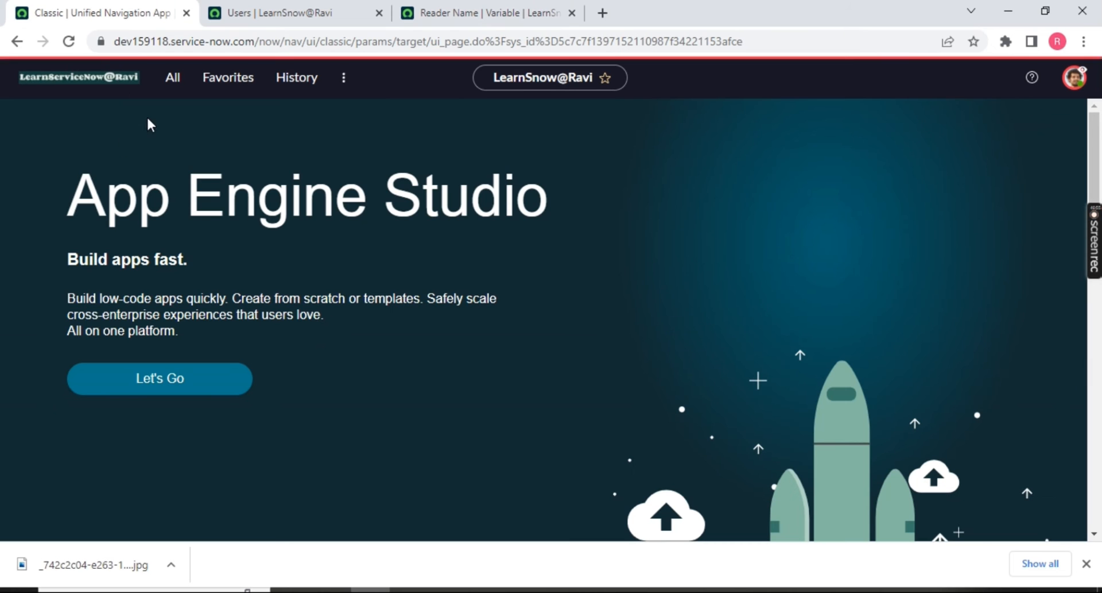
{"action": "left_click", "coordinate": [166, 88]}
{"action": "left_click", "coordinate": [278, 121]}
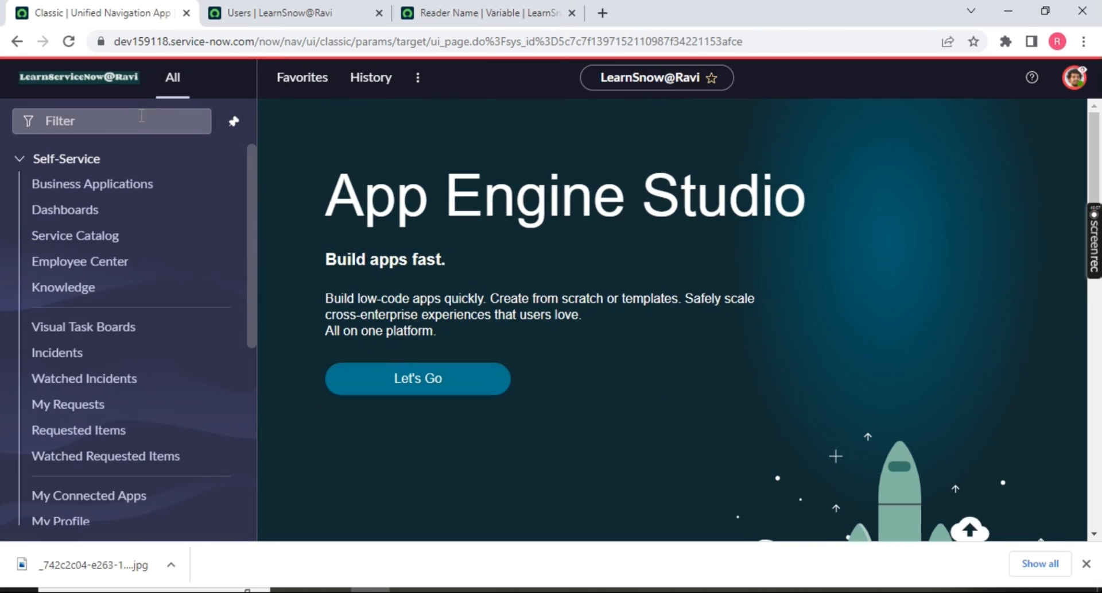
{"action": "type", "text": "maintai"}
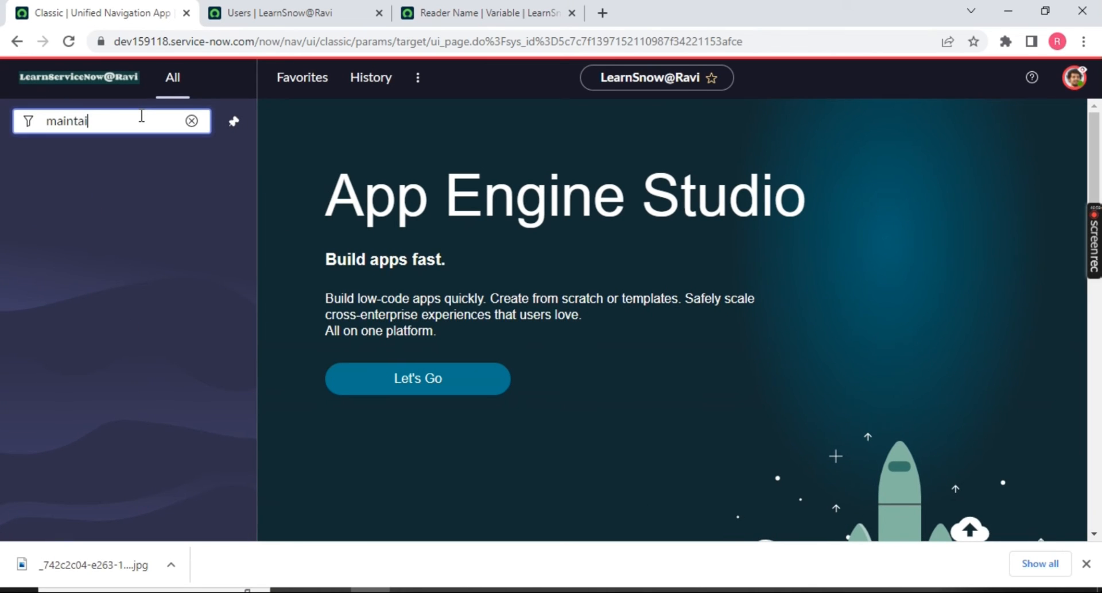
{"action": "key", "text": "BackSpace"}
{"action": "key", "text": "BackSpace"}
{"action": "key", "text": "BackSpace"}
{"action": "type", "text": "maintain ite"}
End the impersonation and open the 90's Comic Series record from the Maintain Items list.
{"action": "left_click", "coordinate": [1087, 567]}
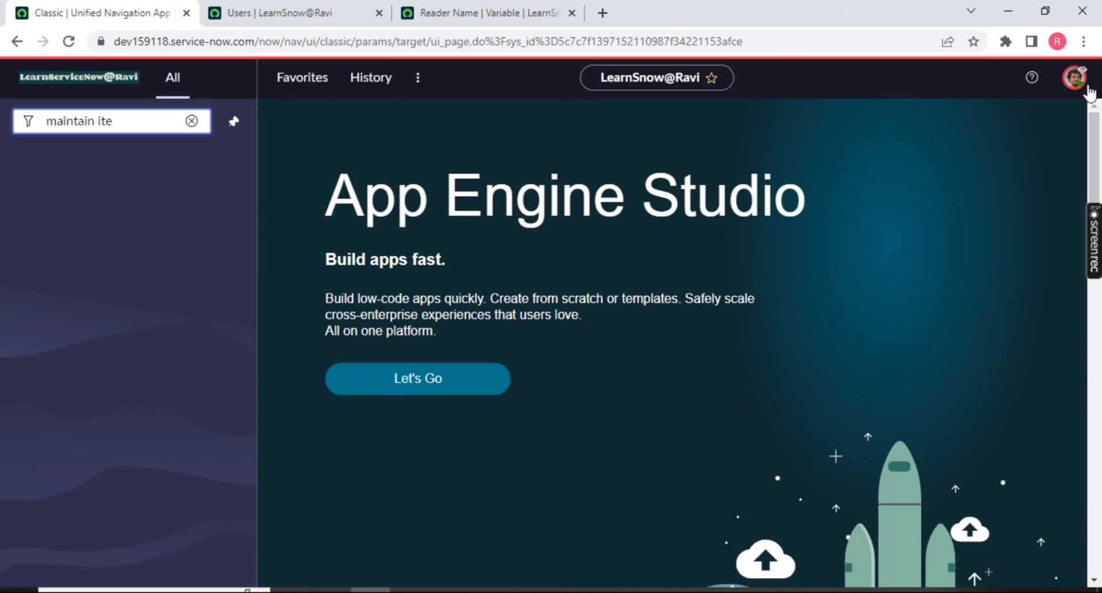
{"action": "left_click", "coordinate": [1074, 78]}
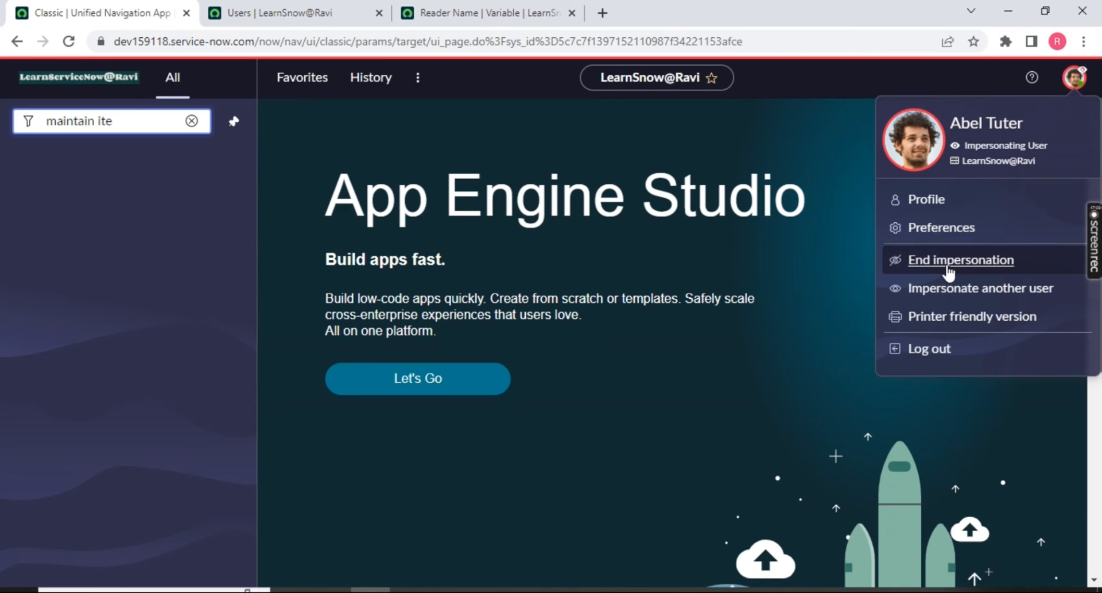
{"action": "left_click", "coordinate": [918, 263]}
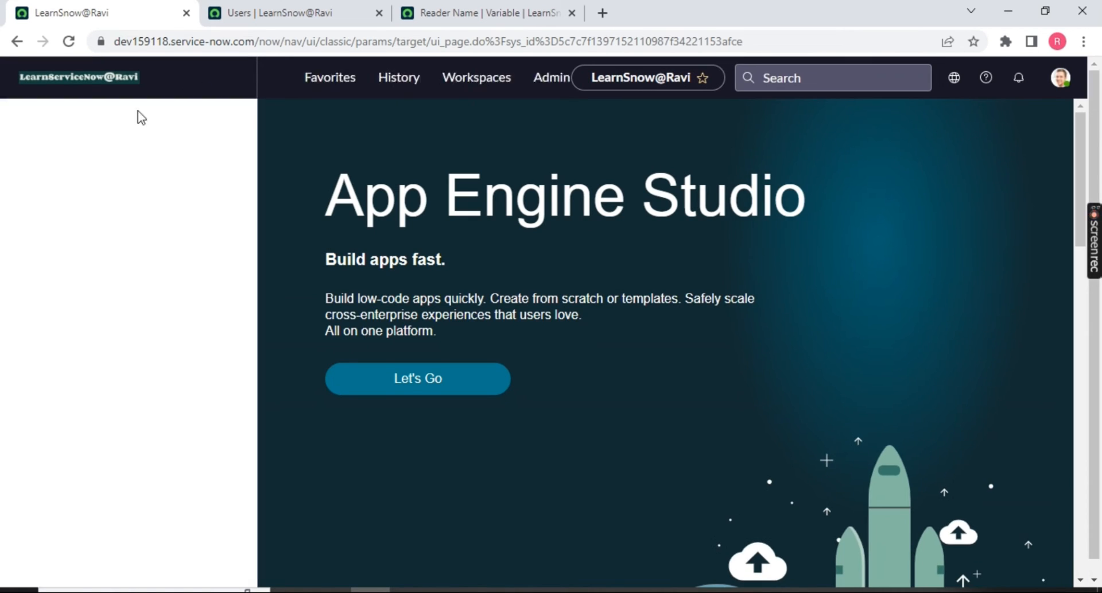
{"action": "type", "text": "main"}
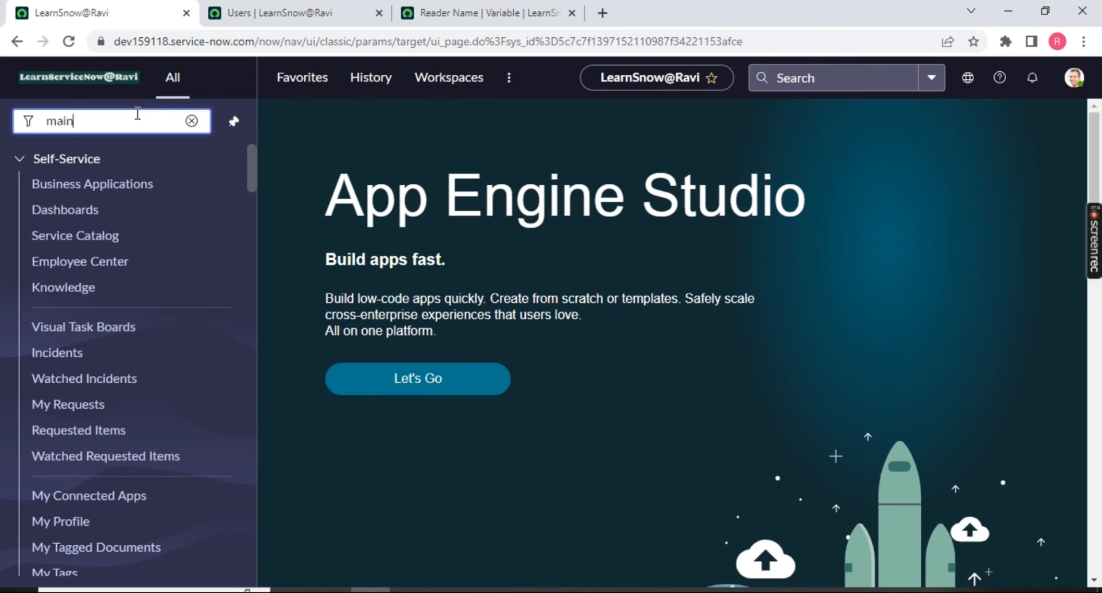
{"action": "type", "text": "tain ite"}
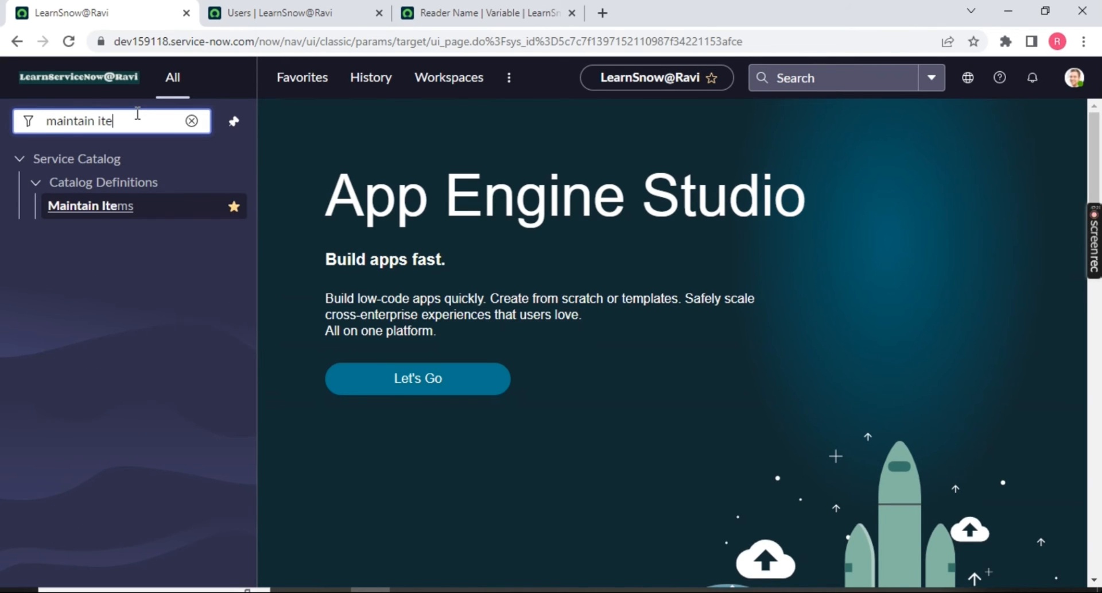
{"action": "left_click", "coordinate": [100, 205]}
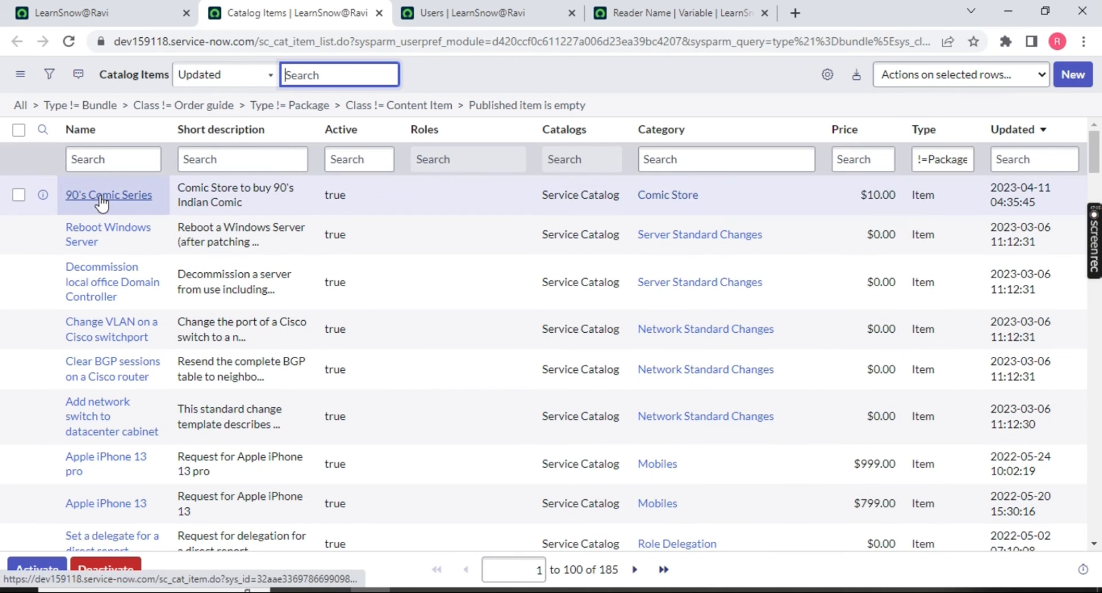
{"action": "left_click", "coordinate": [108, 192]}
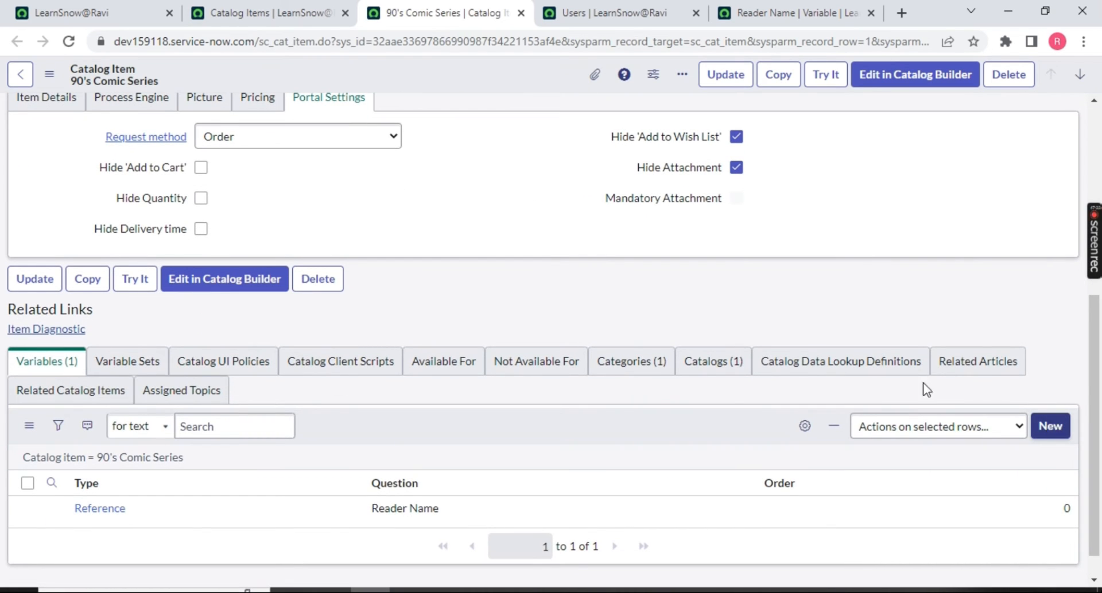
Close the Users page and check the Variables list of the 90's Comic Series catalog item.
{"action": "left_click", "coordinate": [696, 12]}
{"action": "left_click", "coordinate": [561, 23]}
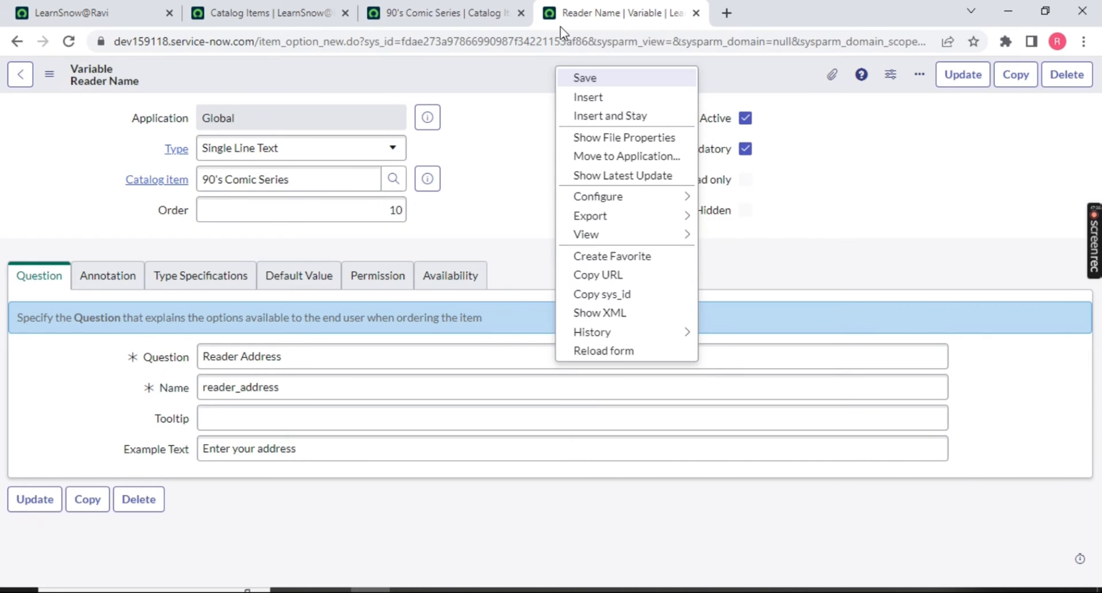
{"action": "left_click", "coordinate": [500, 197]}
{"action": "left_click", "coordinate": [488, 12]}
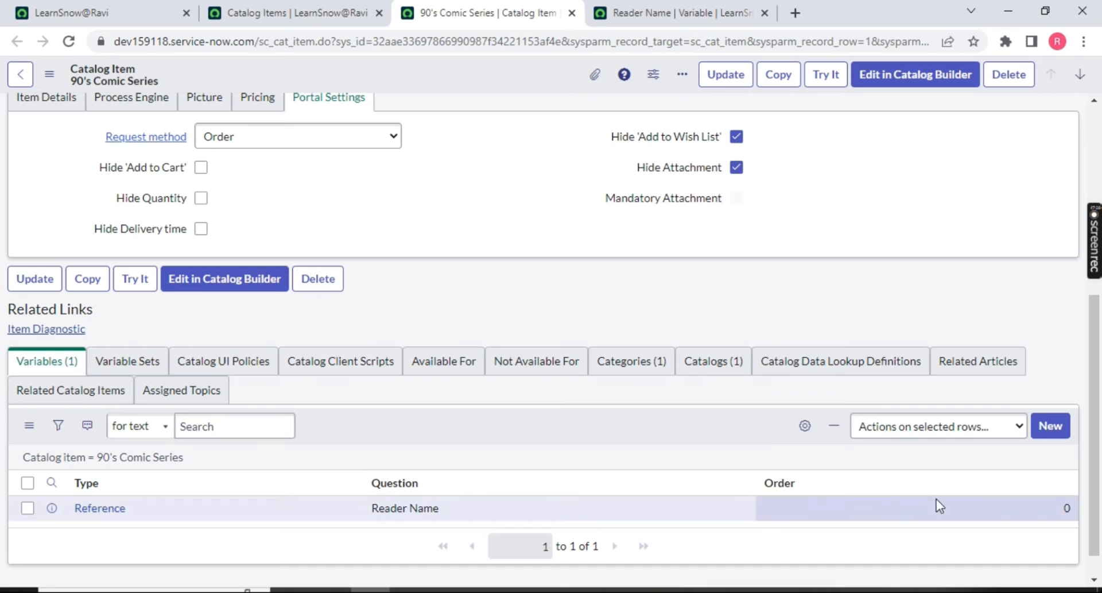
Insert the edited Reader Address variable as a new record and stay on the new record.
{"action": "left_click", "coordinate": [686, 14]}
{"action": "right_click", "coordinate": [612, 77]}
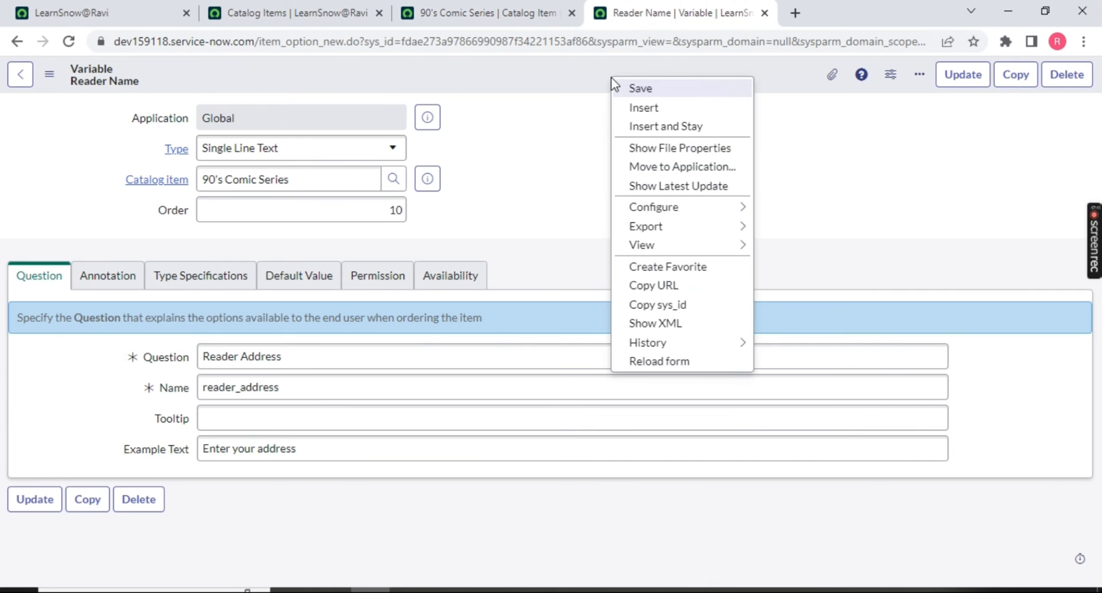
{"action": "left_click", "coordinate": [634, 126]}
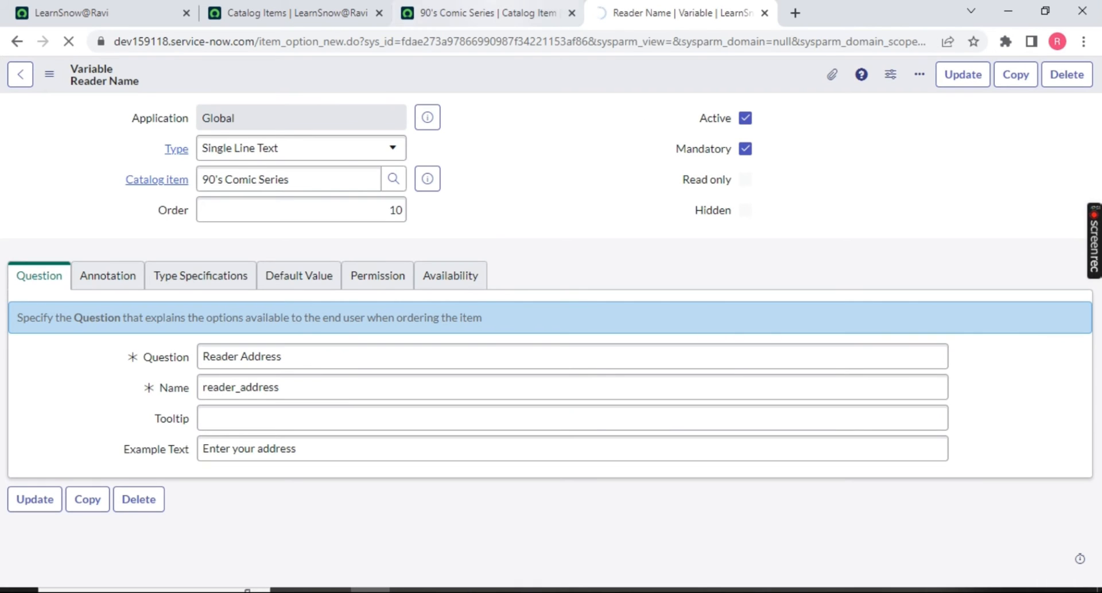
{"action": "right_click", "coordinate": [500, 12]}
{"action": "left_click", "coordinate": [500, 13]}
{"action": "left_click", "coordinate": [642, 6]}
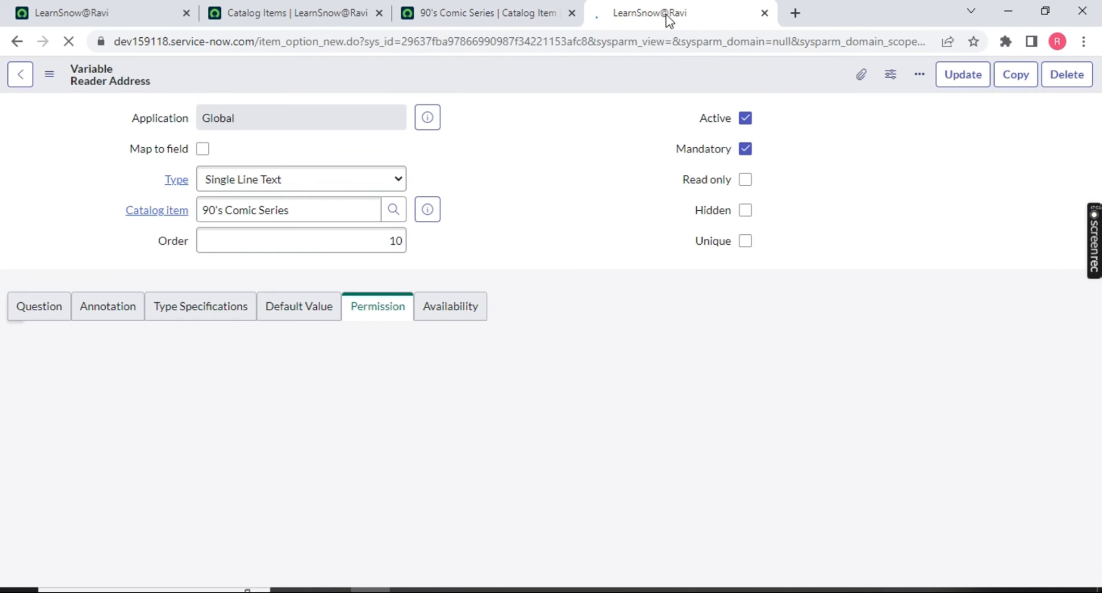
Duplicate the variable's browser tab and open the Service Portal home page at /sp in the copy.
{"action": "right_click", "coordinate": [669, 13]}
{"action": "left_click", "coordinate": [710, 140]}
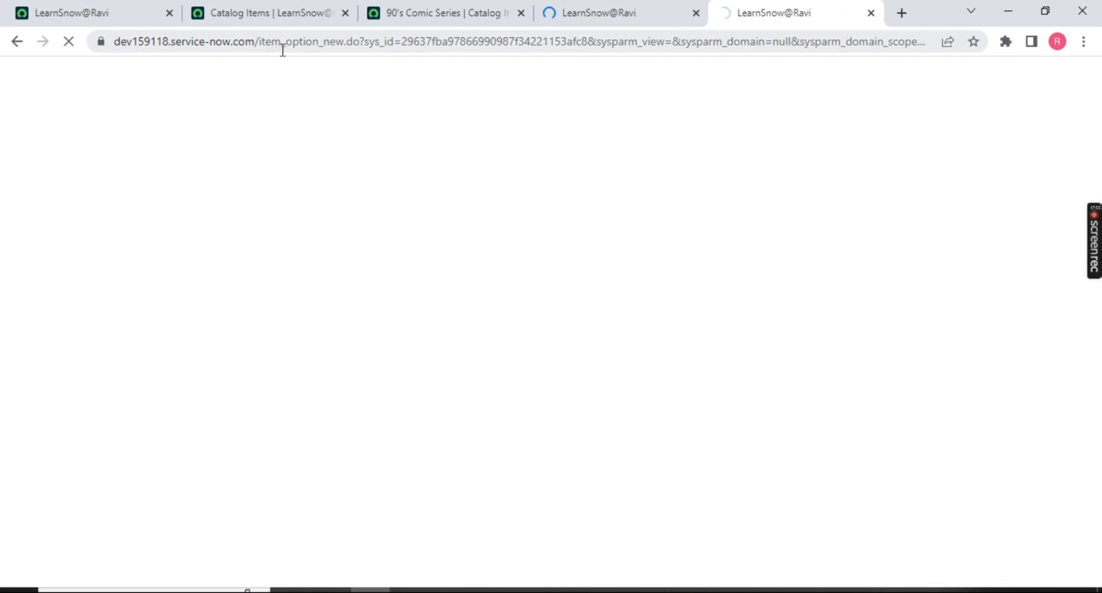
{"action": "left_click_drag", "start_coordinate": [263, 42], "coordinate": [1062, 43]}
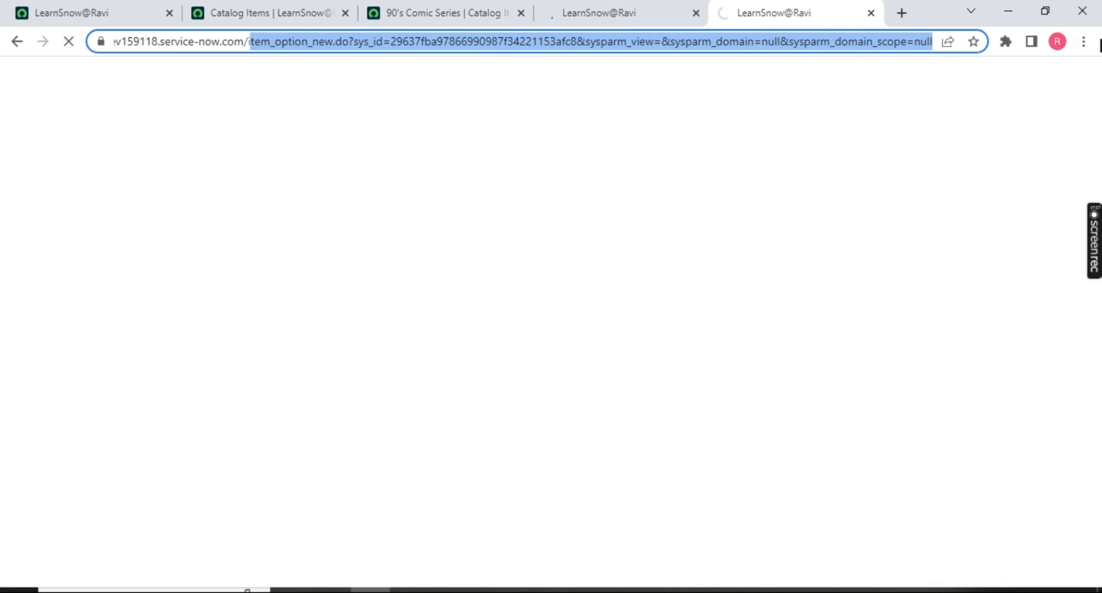
{"action": "key", "text": "BackSpace"}
{"action": "type", "text": "sp"}
{"action": "key", "text": "Return"}
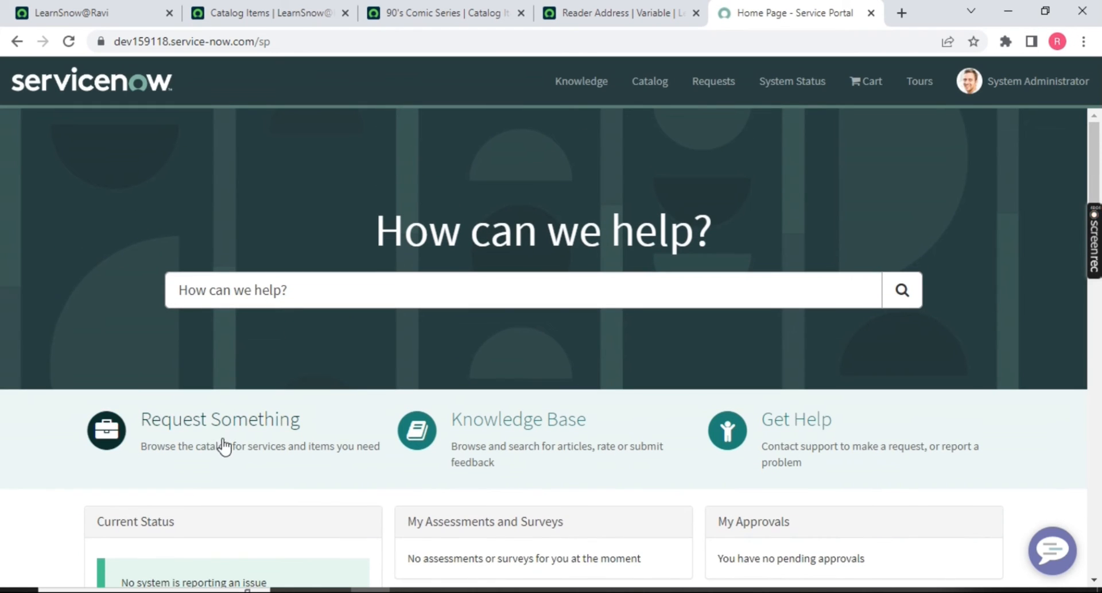
Open the 90's Comic Series item from the Comic Store category of the service catalog and view its variable fields.
{"action": "left_click", "coordinate": [247, 441]}
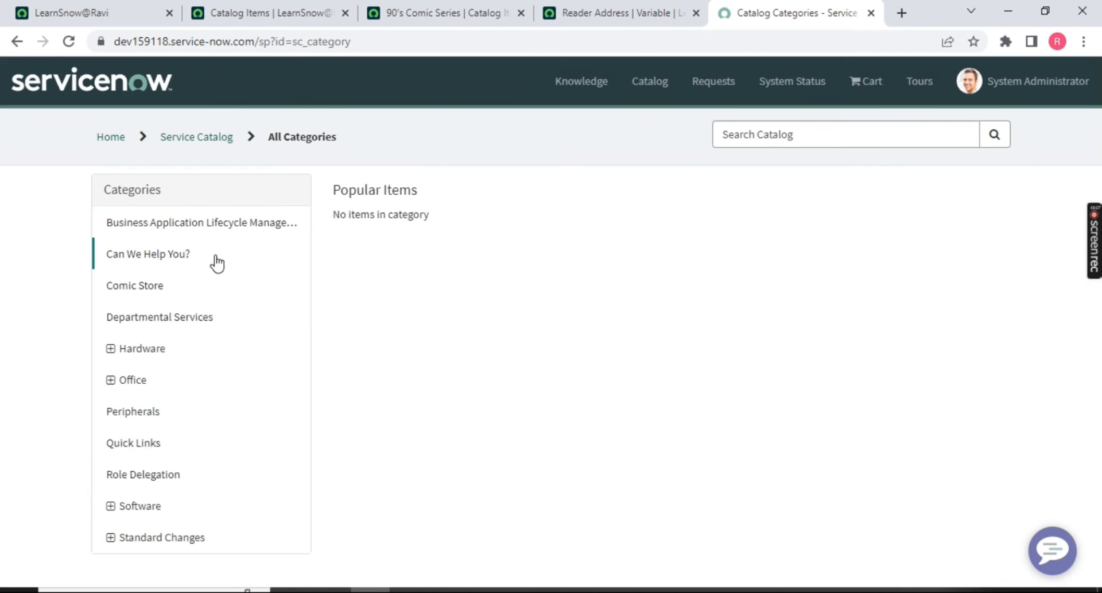
{"action": "left_click", "coordinate": [154, 296]}
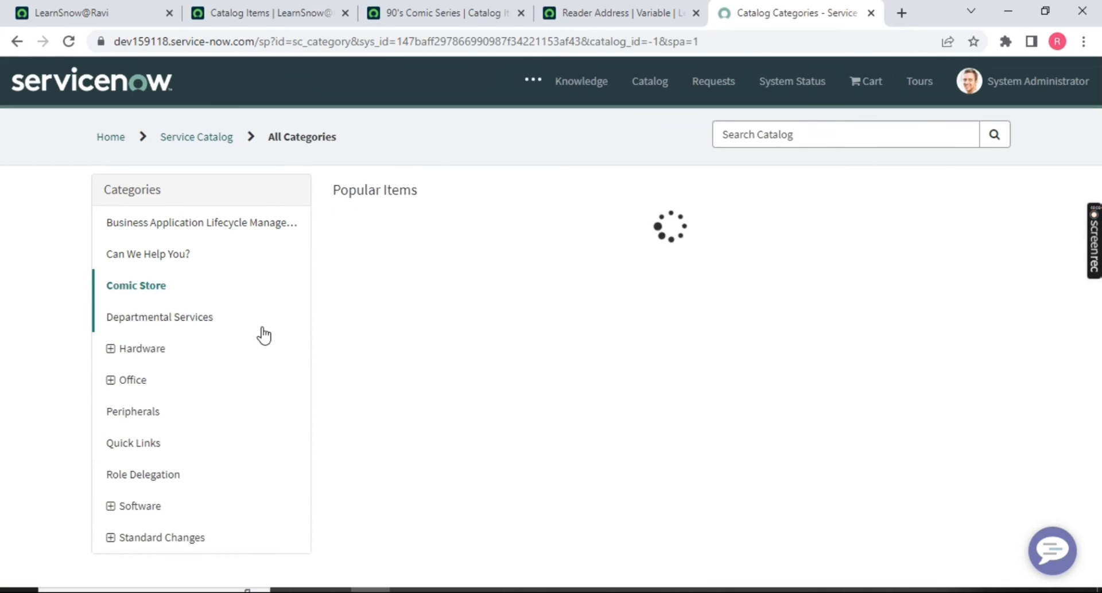
{"action": "left_click", "coordinate": [440, 287]}
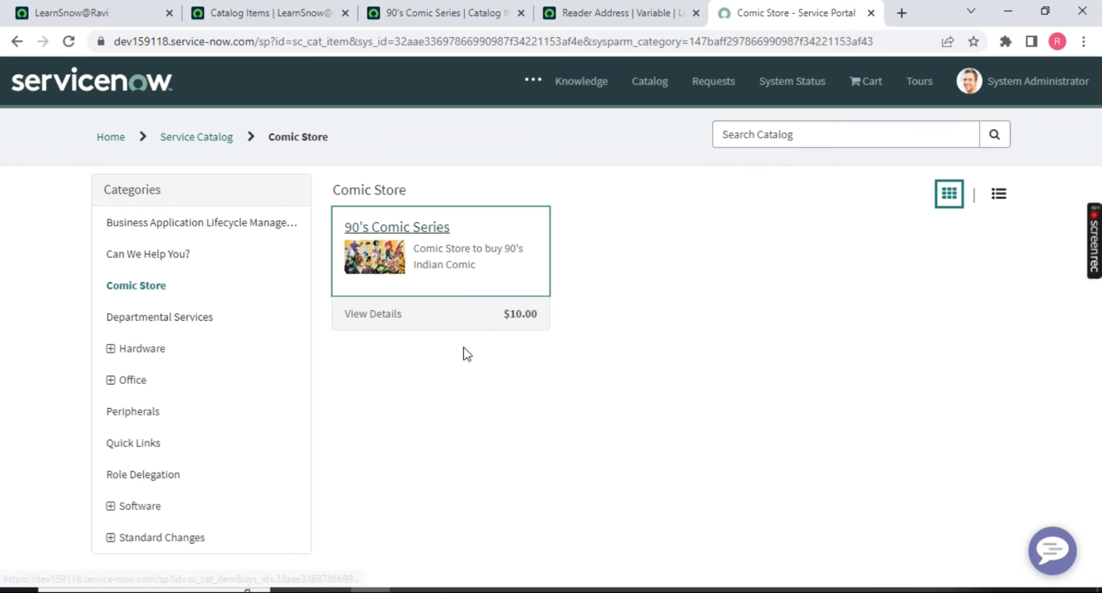
{"action": "scroll", "coordinate": [421, 325], "scroll_direction": "down", "scroll_amount": 1}
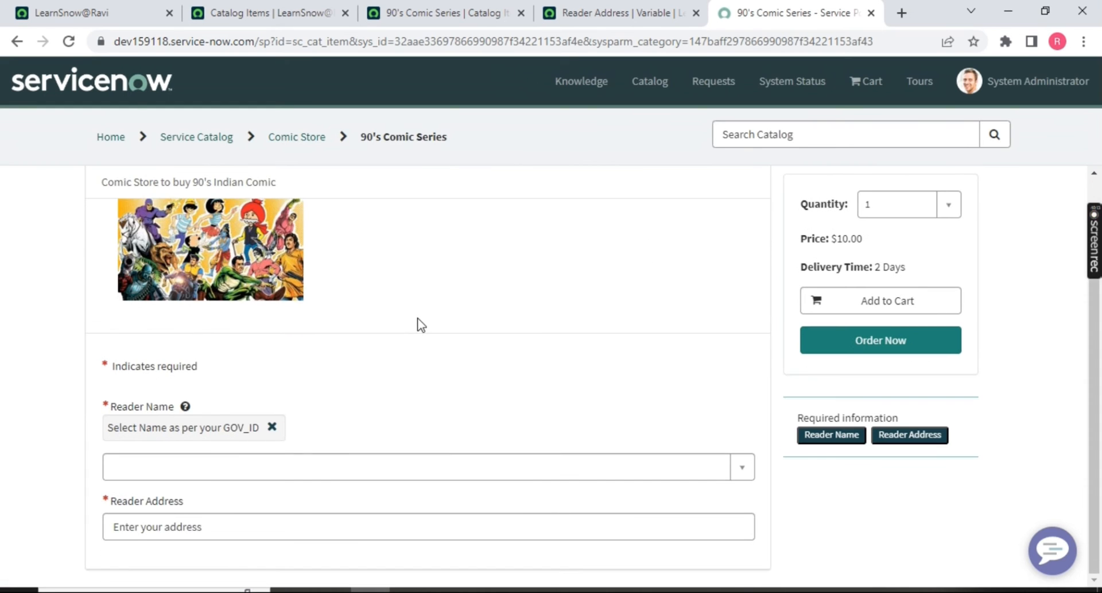
Test the Reader Address field's example text by entering sample characters and clearing them again.
{"action": "left_click", "coordinate": [202, 526]}
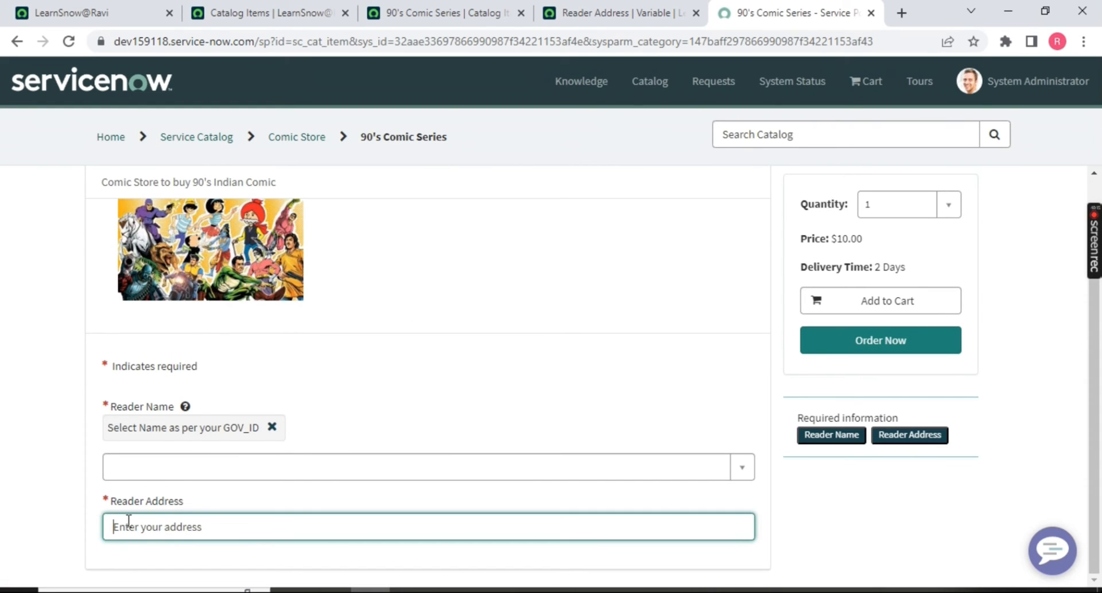
{"action": "type", "text": "cvbnm,"}
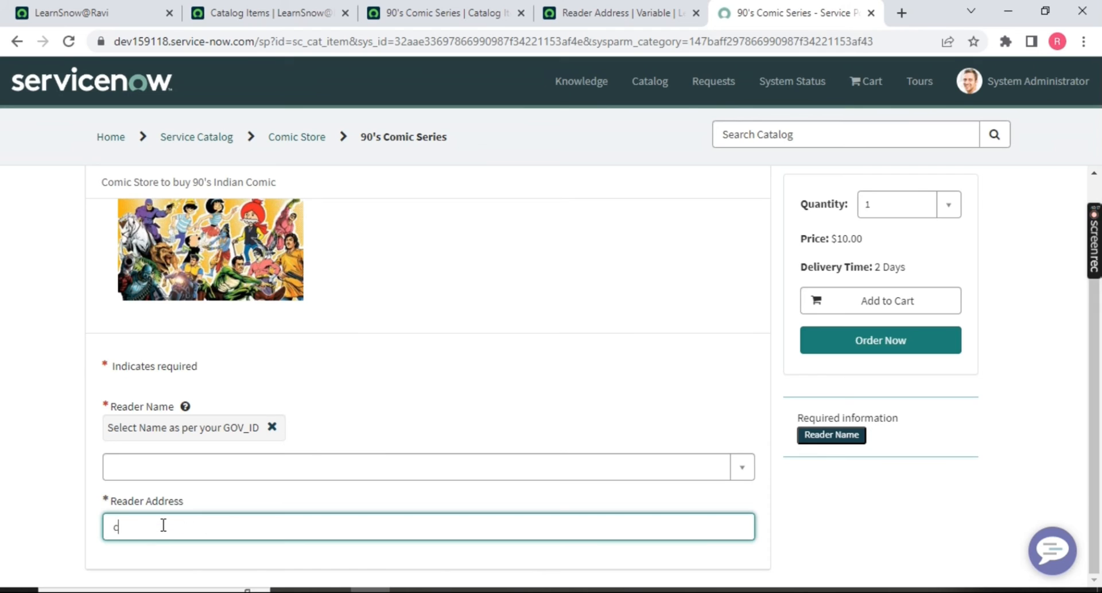
{"action": "key", "text": "BackSpace"}
{"action": "key", "text": "BackSpace"}
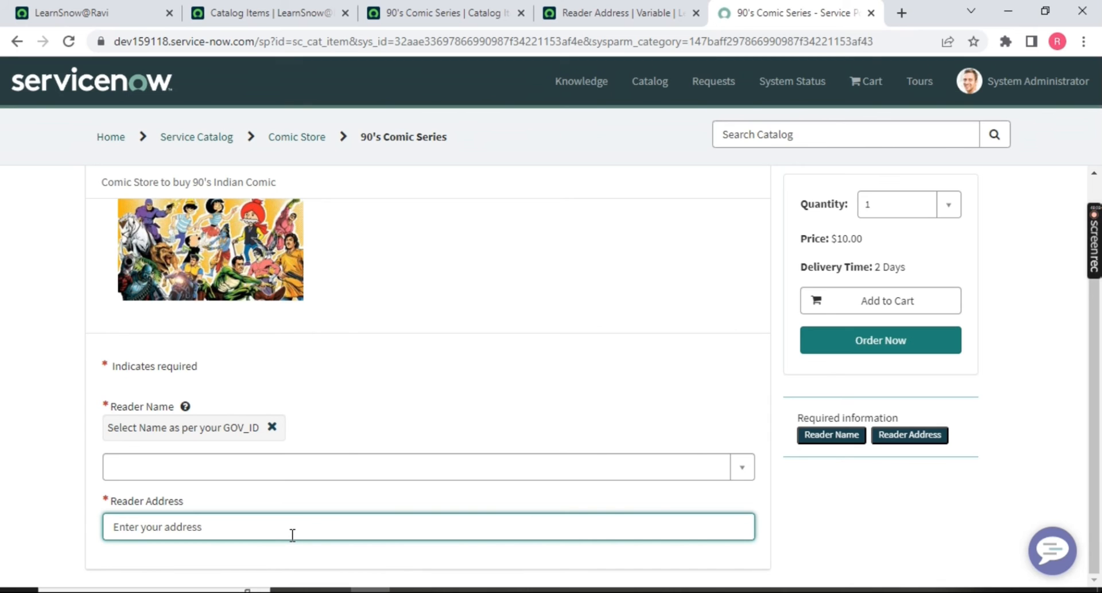
Set the order to 20 on the Reader Address variable record and check the use case slide for the next required variable.
{"action": "left_click", "coordinate": [554, 13]}
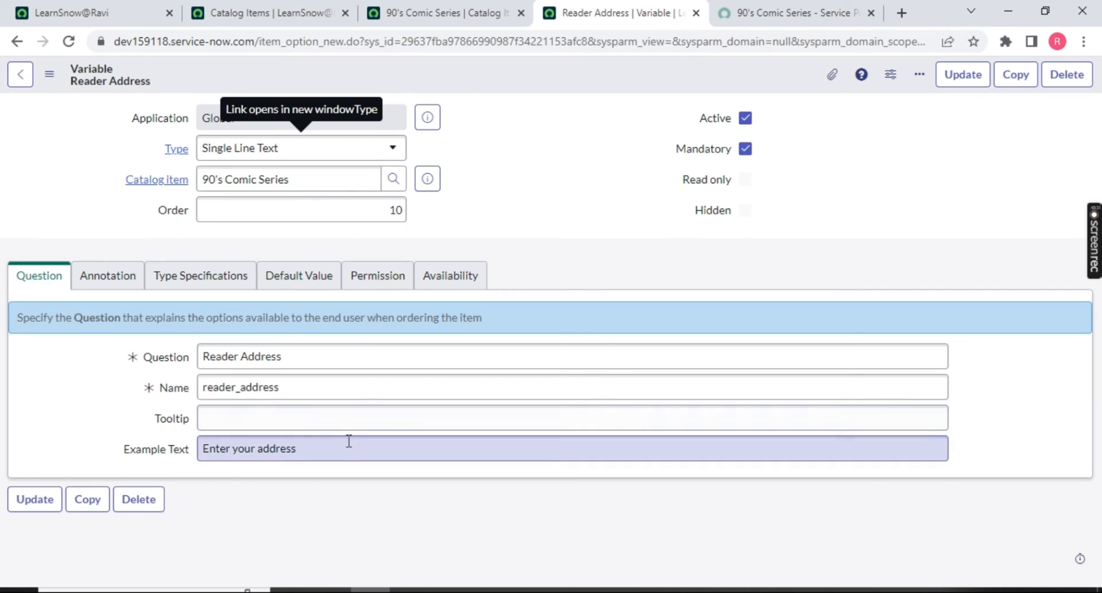
{"action": "left_click", "coordinate": [334, 209]}
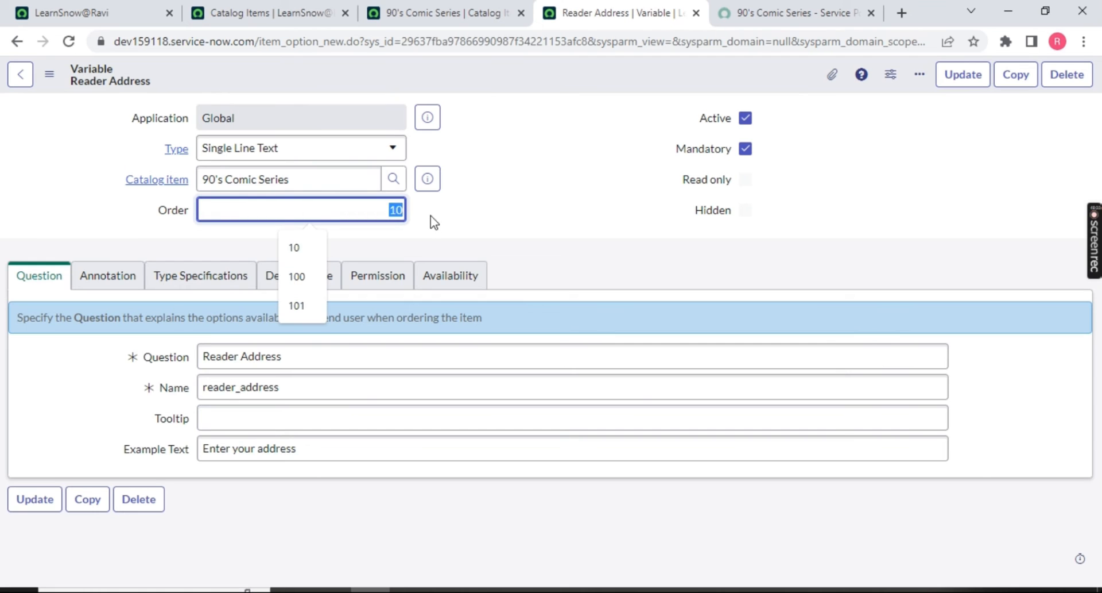
{"action": "type", "text": "20"}
{"action": "key", "text": "alt+Tab"}
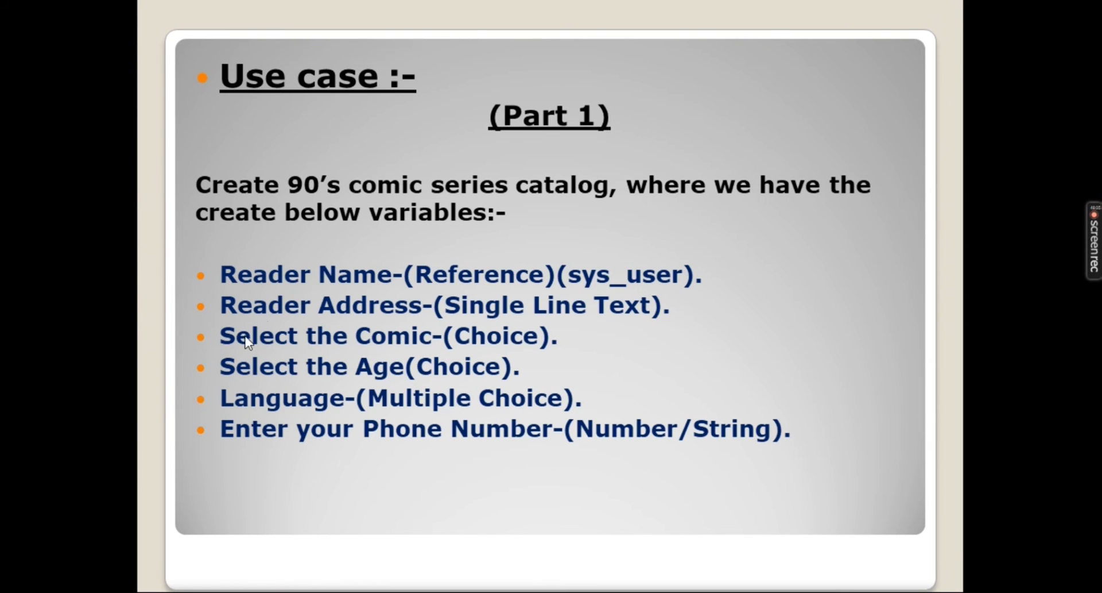
{"action": "key", "text": "alt+Tab"}
{"action": "key", "text": "alt+Tab"}
{"action": "key", "text": "alt+Tab"}
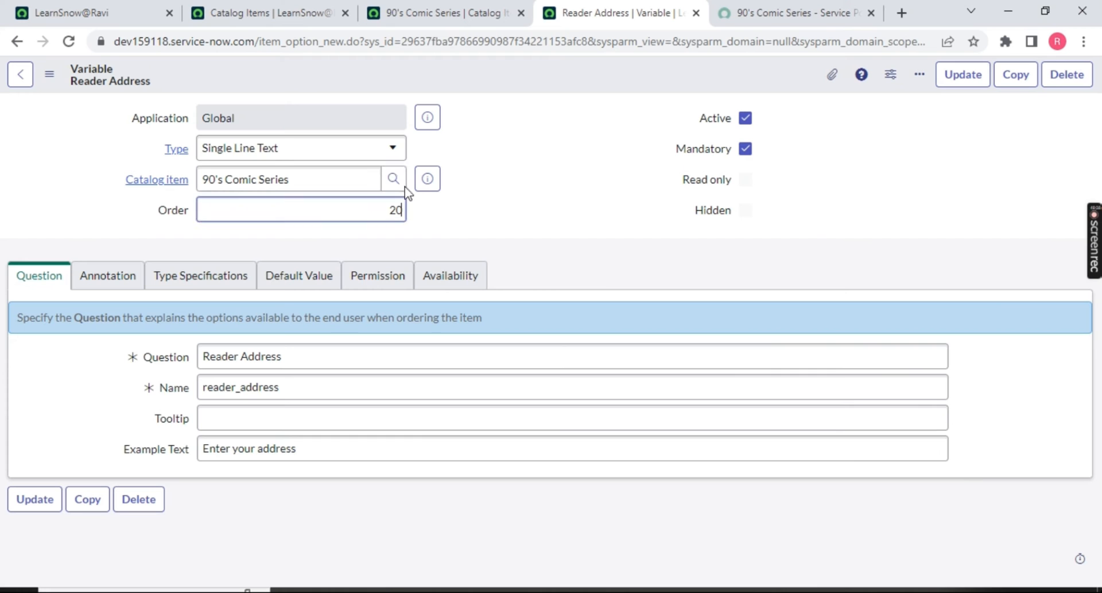
{"action": "left_click", "coordinate": [376, 149]}
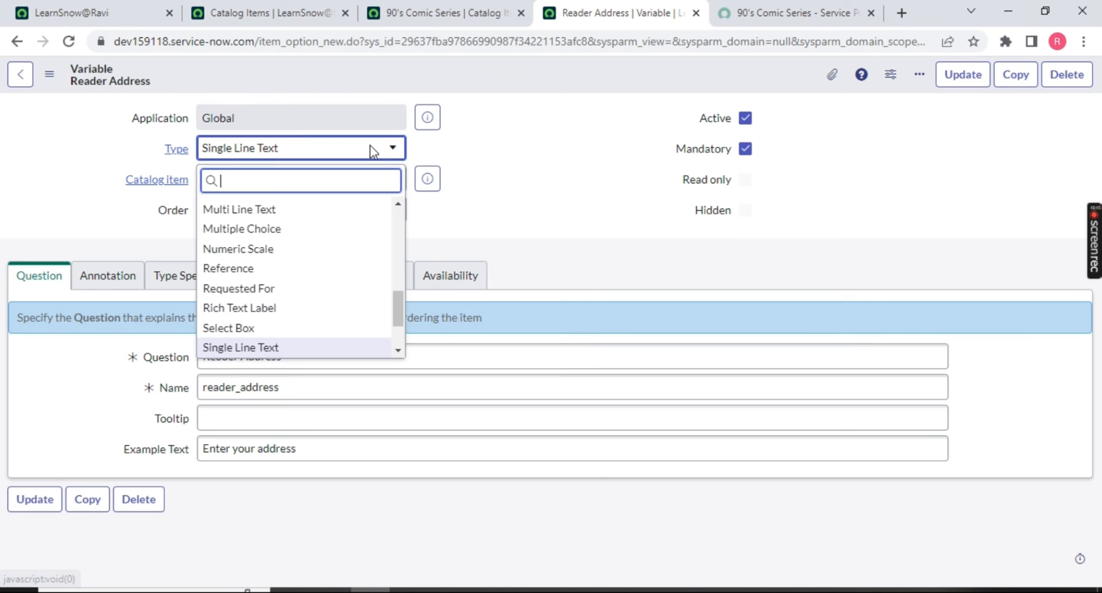
{"action": "type", "text": "select"}
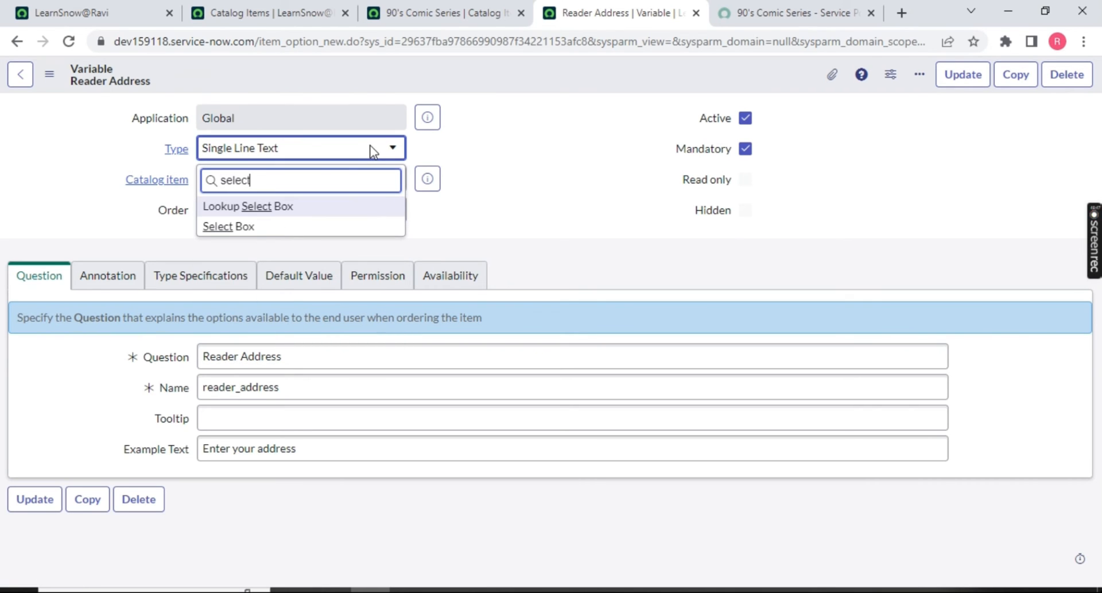
{"action": "left_click", "coordinate": [244, 227]}
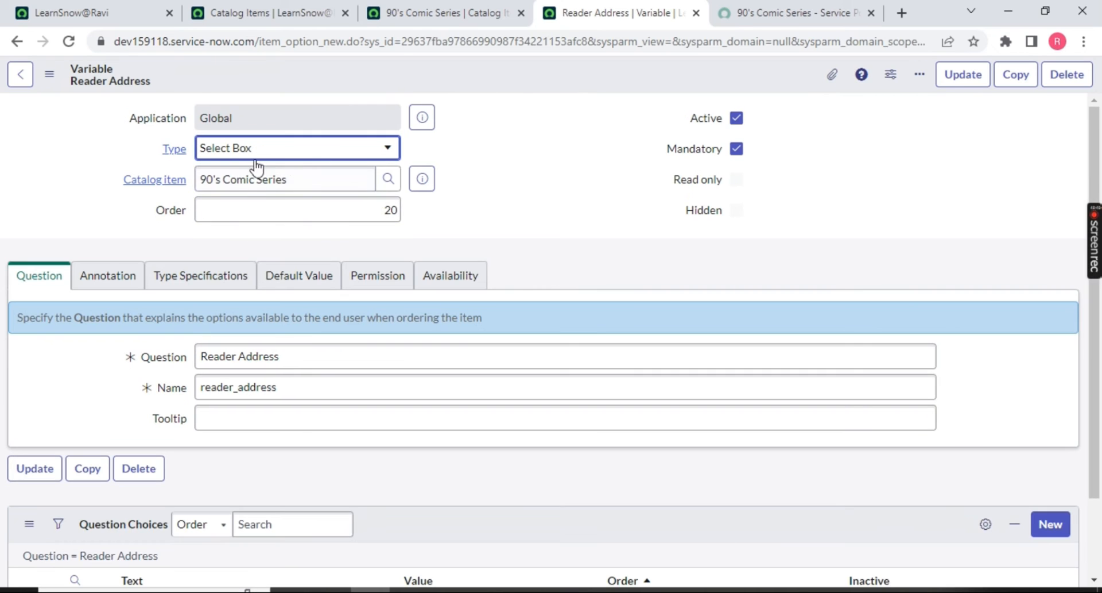
{"action": "scroll", "coordinate": [266, 191], "scroll_direction": "down", "scroll_amount": 2}
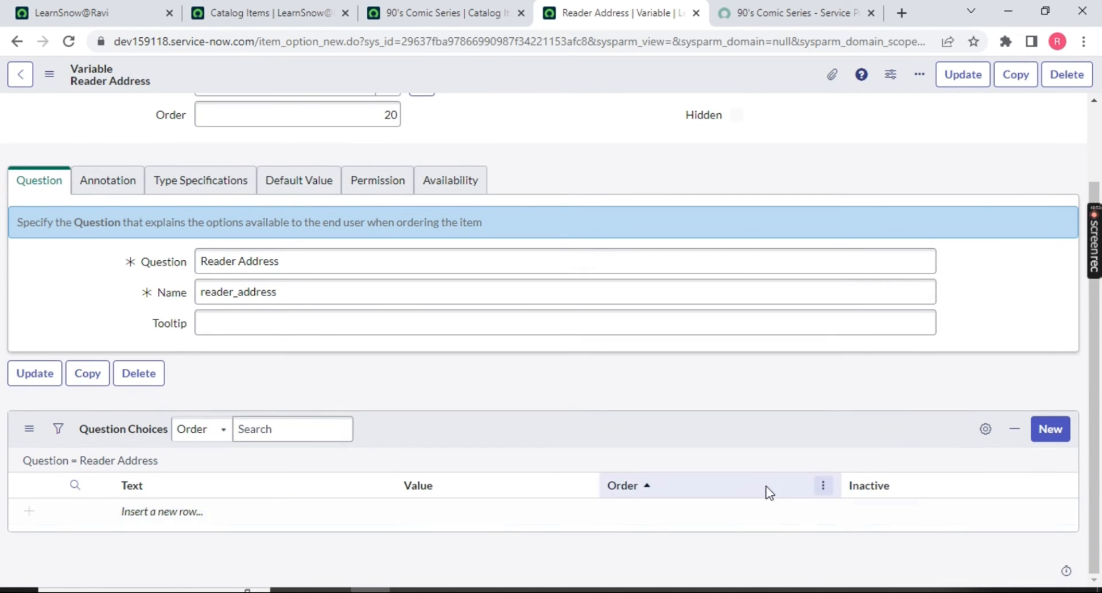
{"action": "scroll", "coordinate": [95, 250], "scroll_direction": "up", "scroll_amount": 2}
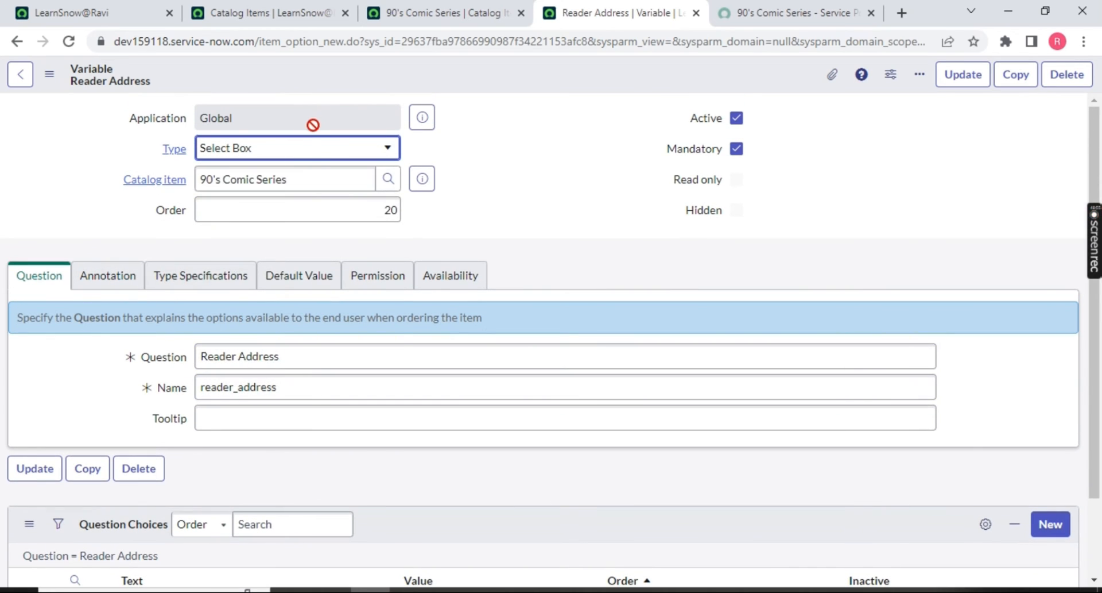
{"action": "left_click", "coordinate": [311, 151]}
{"action": "type", "text": "stri"}
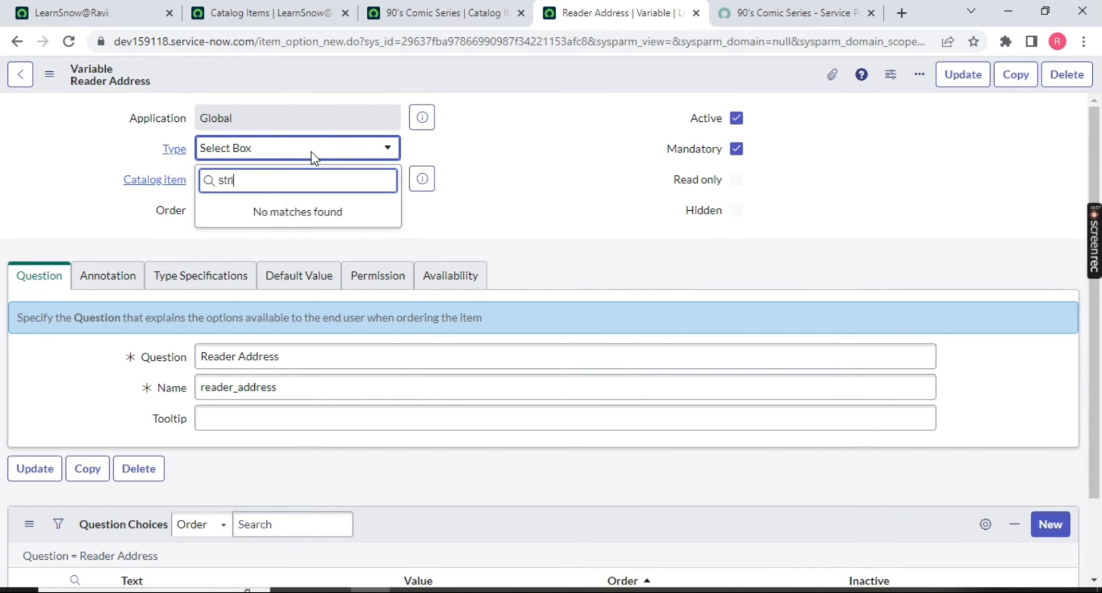
{"action": "key", "text": "BackSpace"}
{"action": "key", "text": "BackSpace"}
{"action": "key", "text": "BackSpace"}
{"action": "key", "text": "BackSpace"}
{"action": "type", "text": "si"}
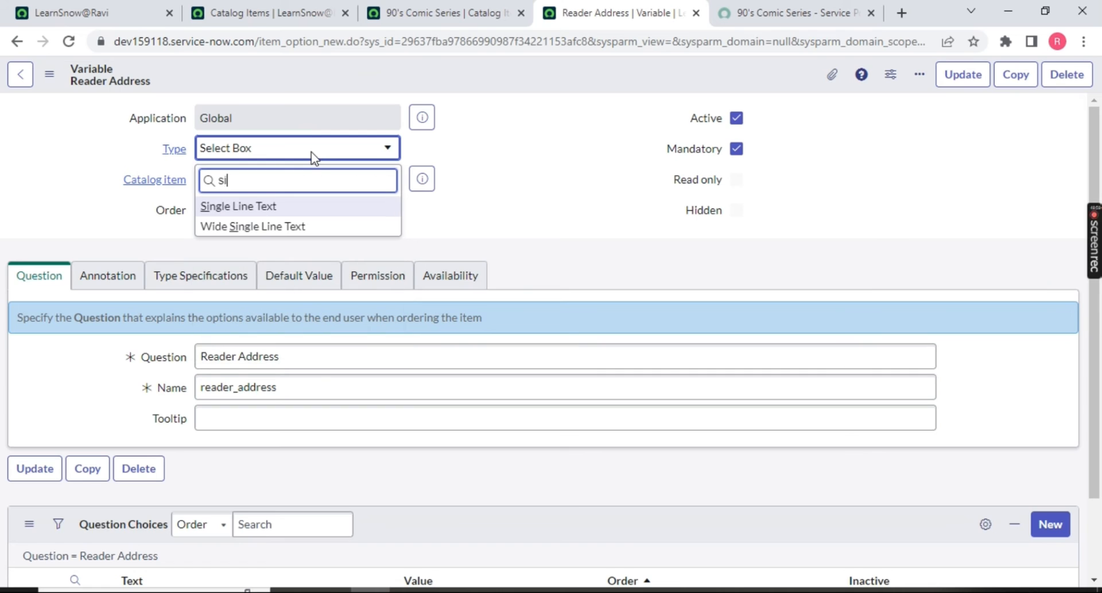
{"action": "type", "text": "n"}
{"action": "key", "text": "Return"}
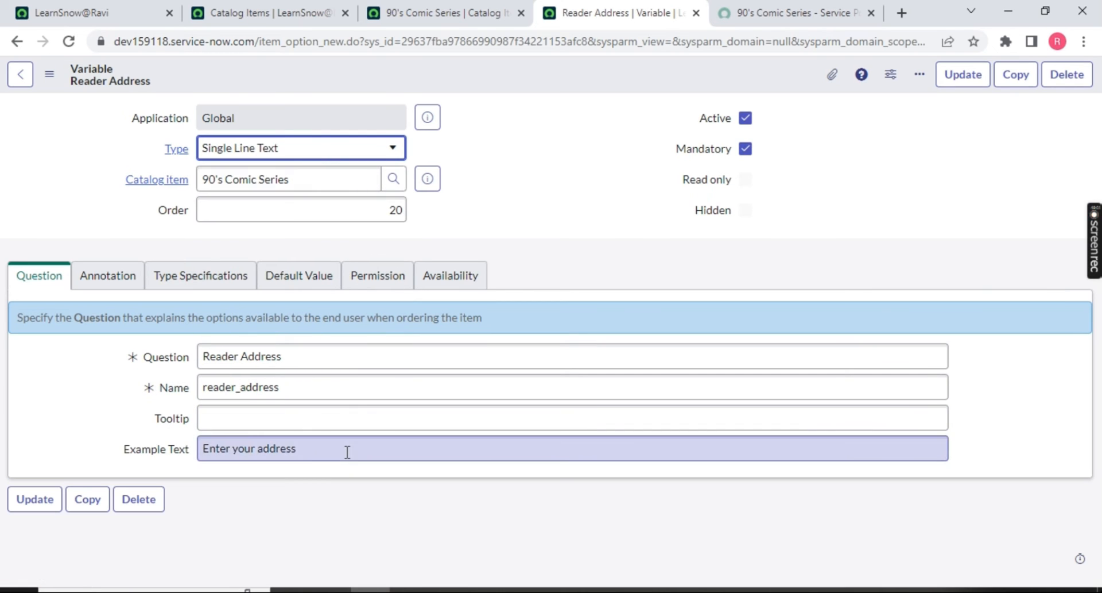
Clear the variable's example text and set its type to Select Box.
{"action": "left_click_drag", "start_coordinate": [348, 452], "coordinate": [51, 458]}
{"action": "key", "text": "BackSpace"}
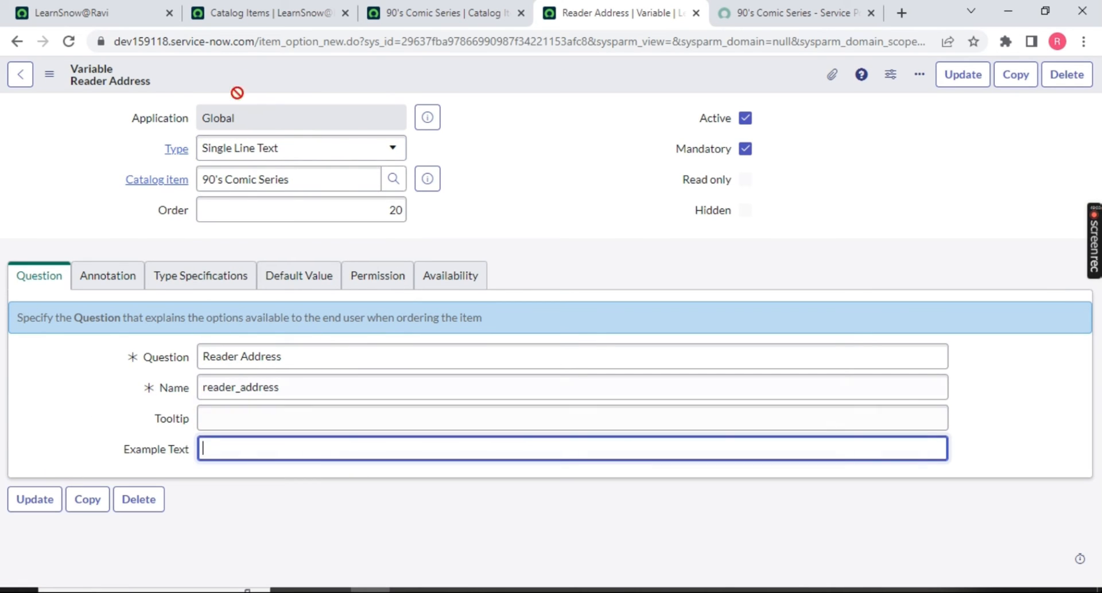
{"action": "left_click", "coordinate": [255, 150]}
{"action": "type", "text": "se"}
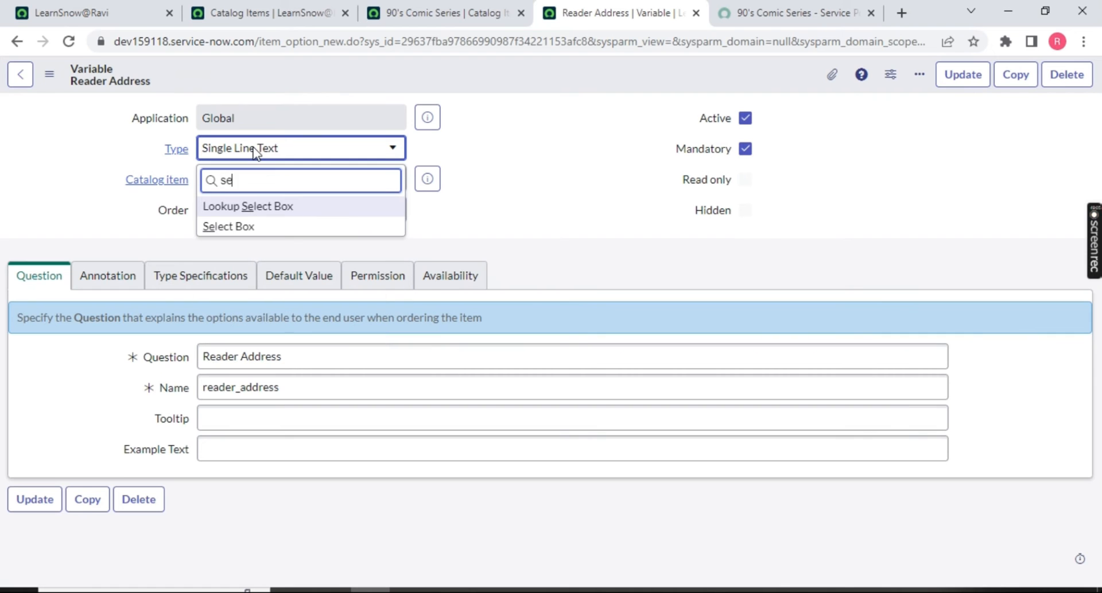
{"action": "type", "text": "l"}
{"action": "left_click", "coordinate": [279, 226]}
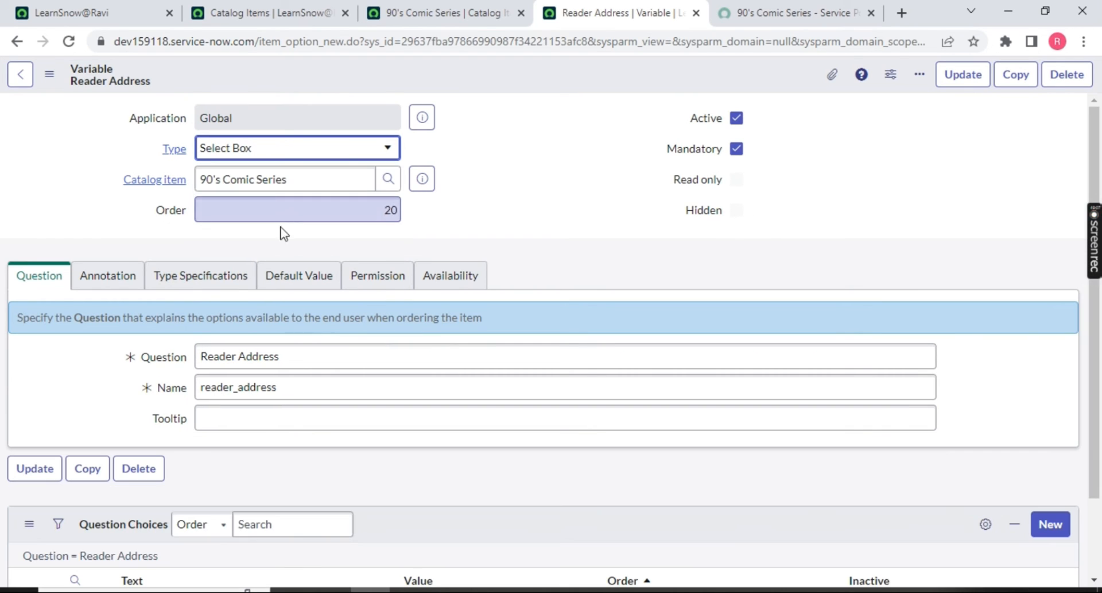
Review the Select Box variable's type specifications and the record's insert options, leaving the record unsaved.
{"action": "left_click", "coordinate": [109, 276]}
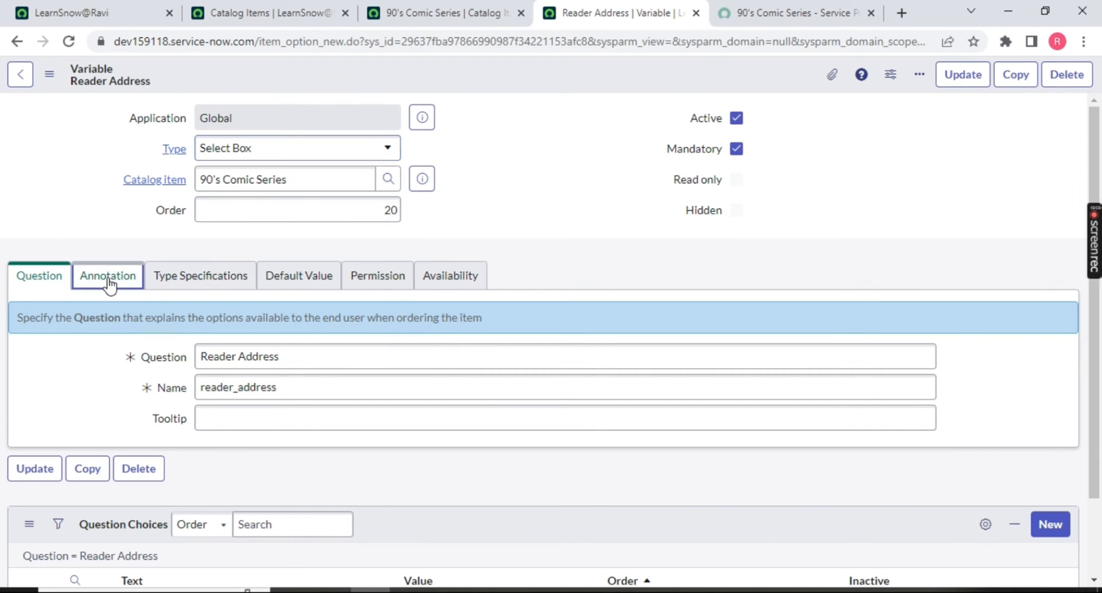
{"action": "left_click", "coordinate": [186, 280]}
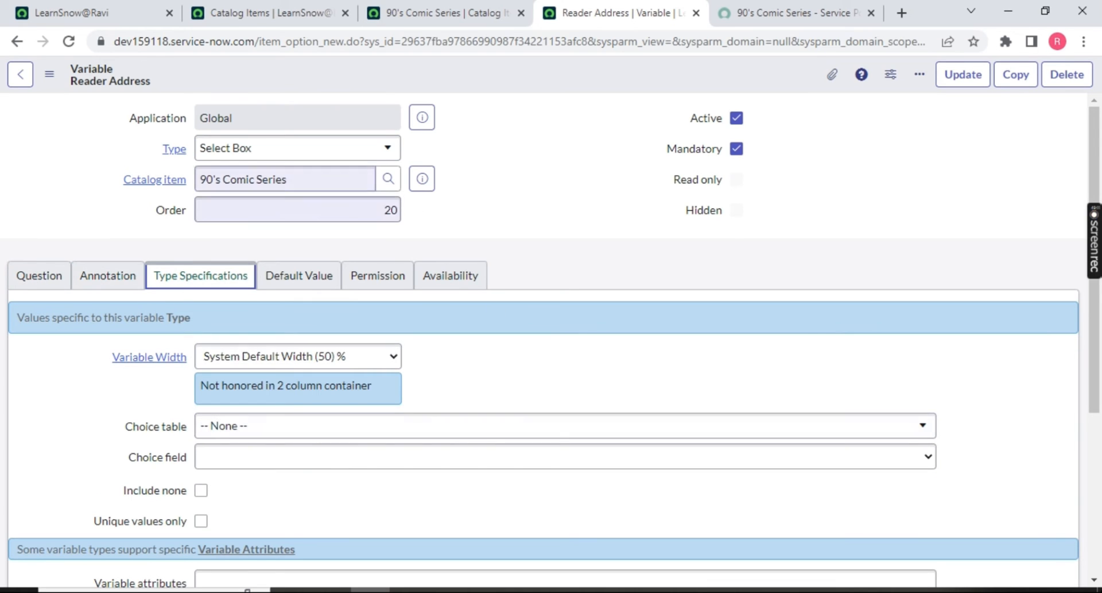
{"action": "left_click", "coordinate": [50, 276]}
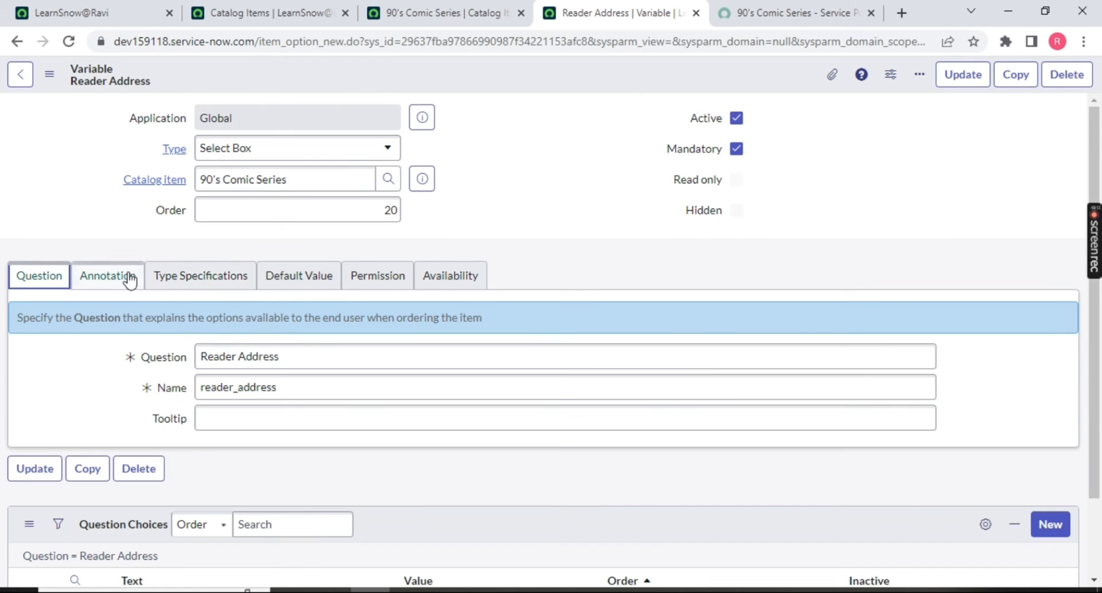
{"action": "right_click", "coordinate": [485, 82]}
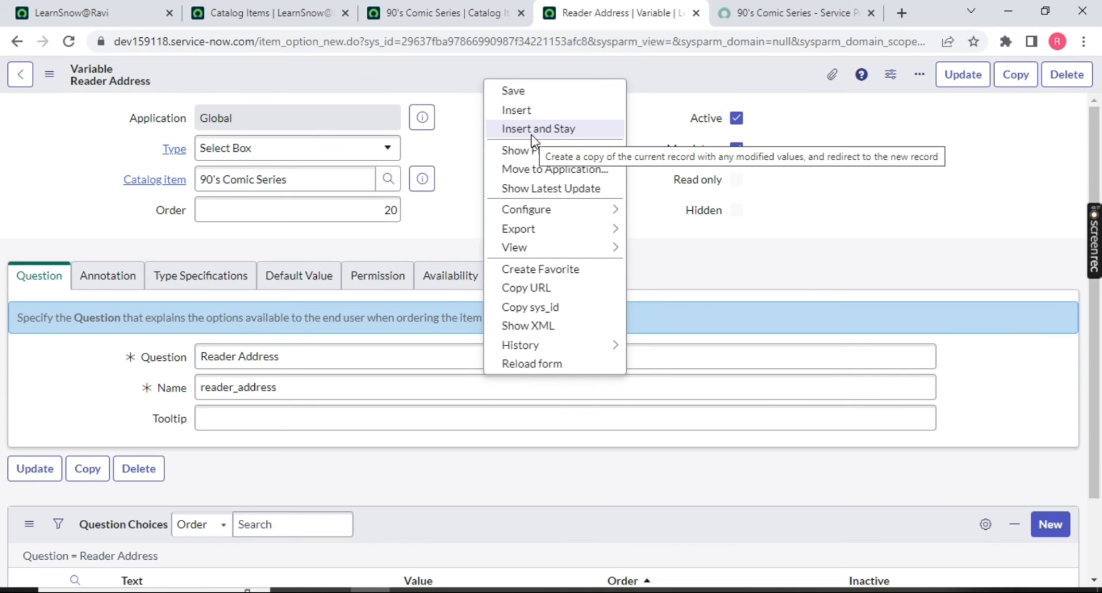
{"action": "left_click_drag", "start_coordinate": [534, 137], "coordinate": [427, 197]}
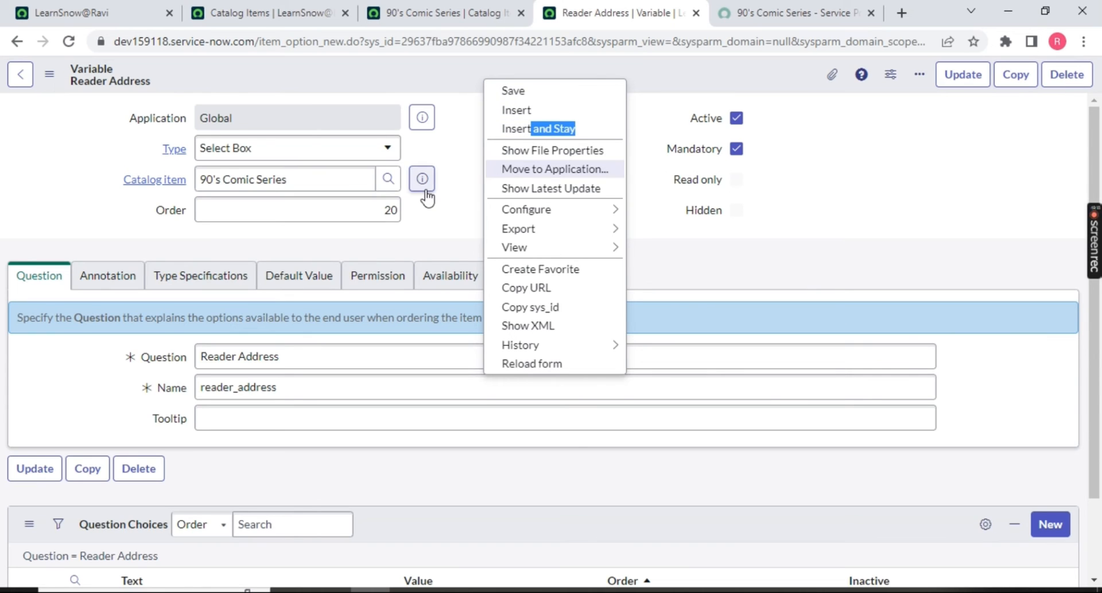
{"action": "left_click", "coordinate": [428, 243]}
Set the question to Select the Comic and the name to select_the_comic, and insert the record as a new variable while staying on it.
{"action": "left_click", "coordinate": [253, 354]}
{"action": "key", "text": "alt+Tab"}
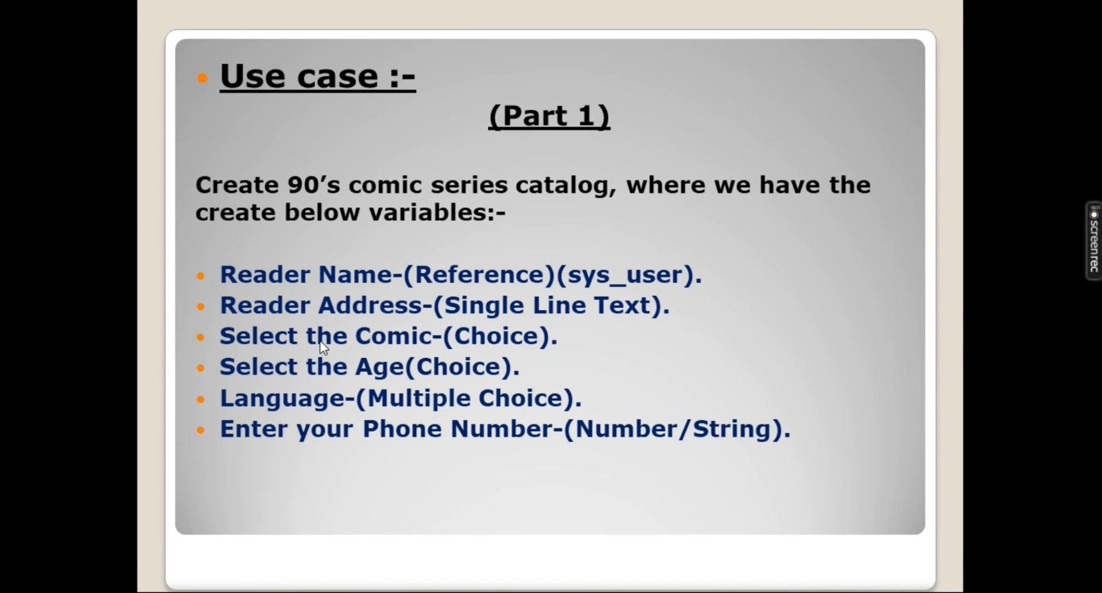
{"action": "key", "text": "alt+Tab"}
{"action": "type", "text": "Se"}
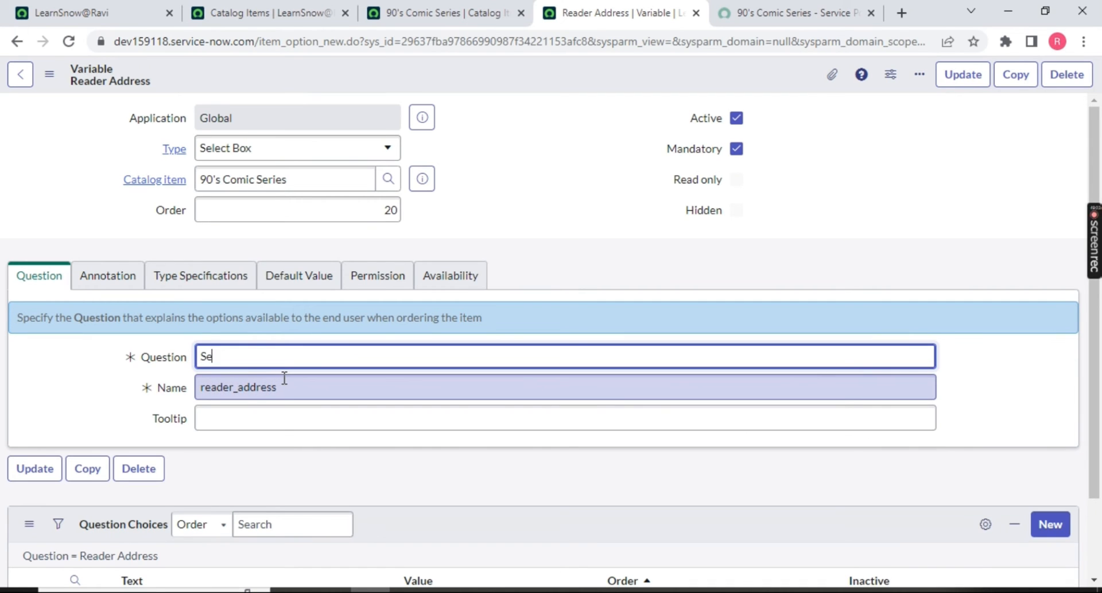
{"action": "key", "text": "ctrl+a"}
{"action": "key", "text": "BackSpace"}
{"action": "double_click", "coordinate": [298, 387]}
{"action": "key", "text": "BackSpace"}
{"action": "left_click", "coordinate": [262, 357]}
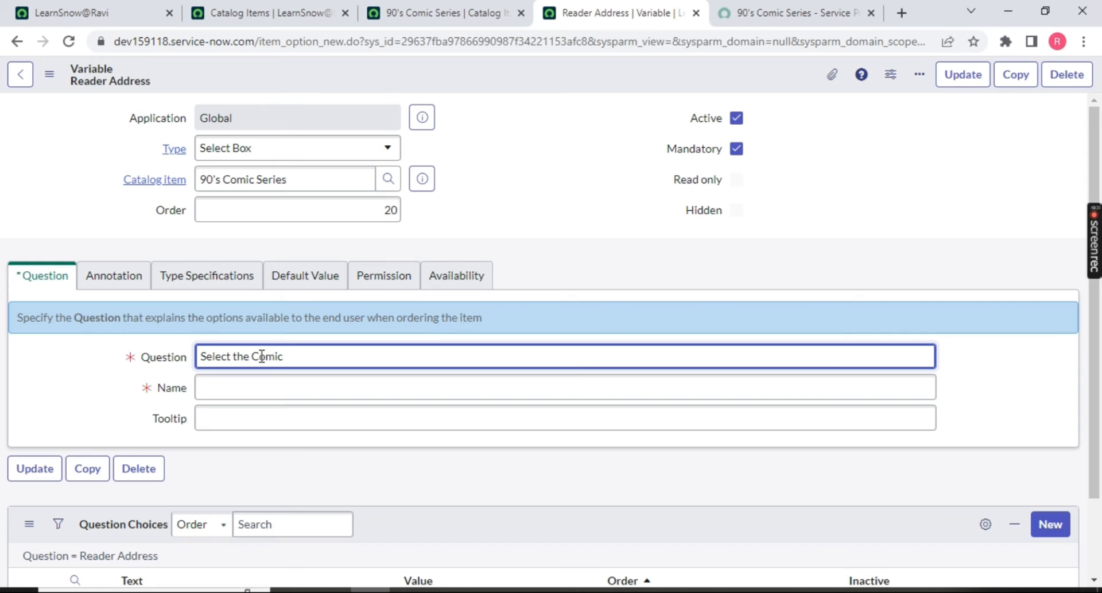
{"action": "left_click", "coordinate": [469, 228]}
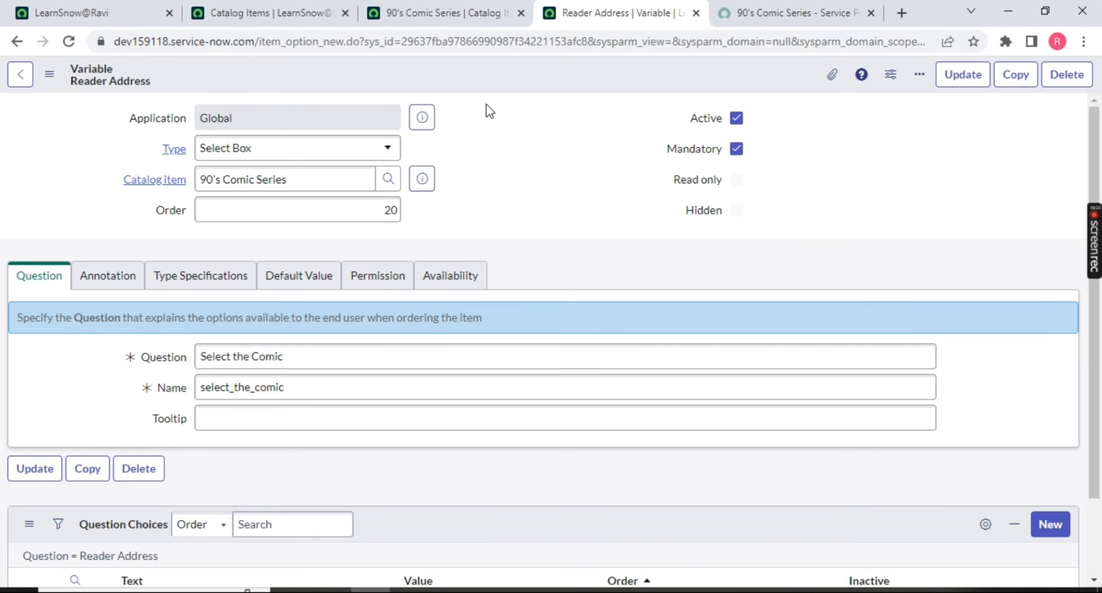
{"action": "right_click", "coordinate": [487, 72]}
{"action": "left_click", "coordinate": [515, 120]}
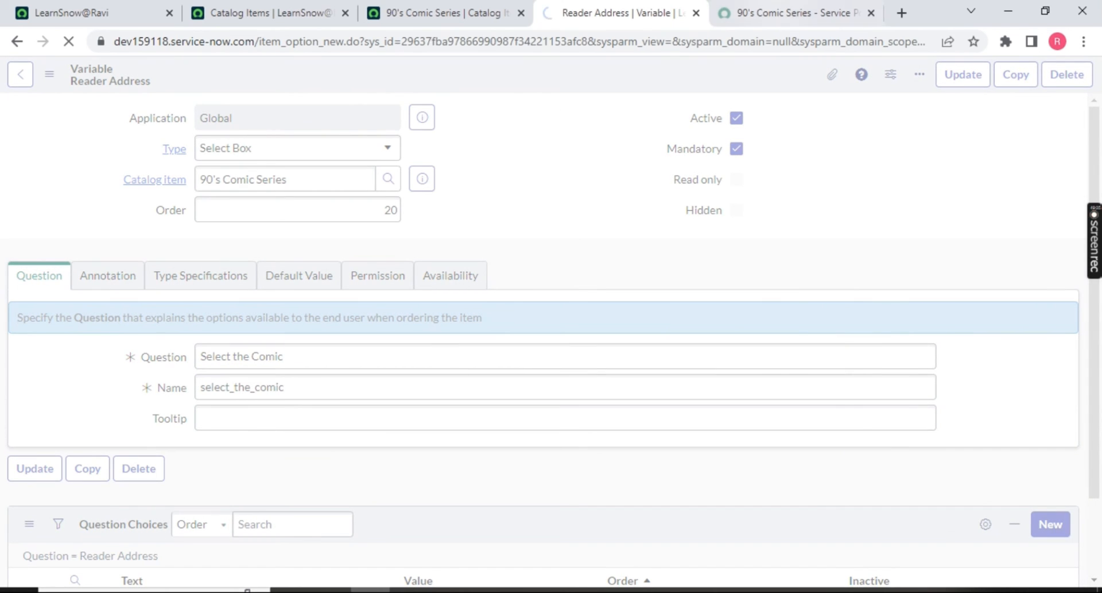
Reload the 90's Comic Series portal page and check the options offered by the Select the Comic field.
{"action": "left_click", "coordinate": [792, 13]}
{"action": "left_click", "coordinate": [68, 41]}
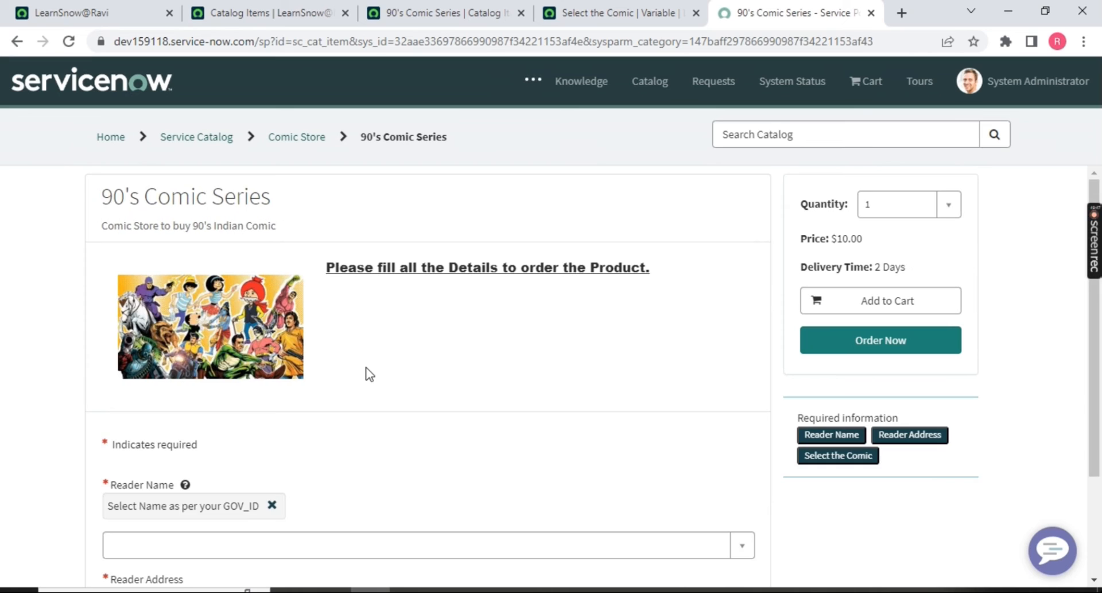
{"action": "scroll", "coordinate": [354, 395], "scroll_direction": "down", "scroll_amount": 2}
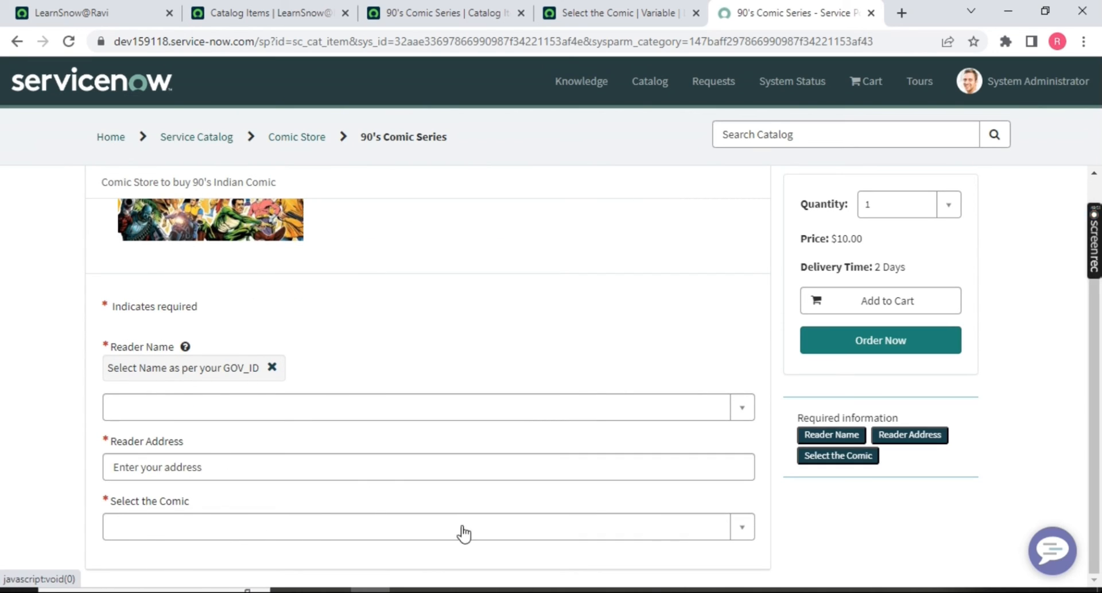
{"action": "left_click", "coordinate": [745, 528]}
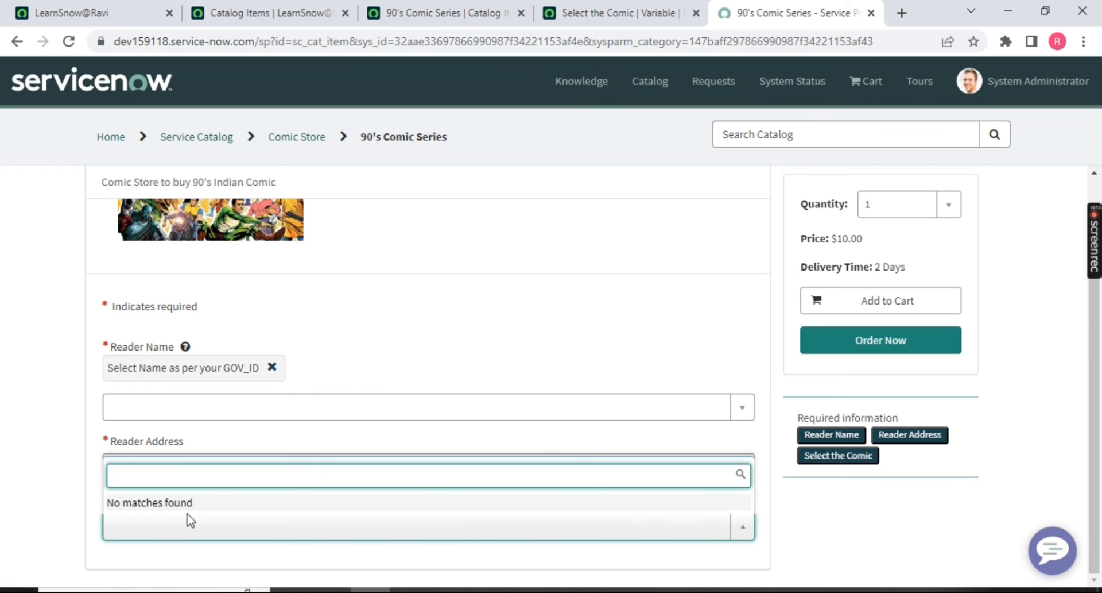
Enable Include none in the Select the Comic variable's type specifications and save the record.
{"action": "left_click", "coordinate": [597, 13]}
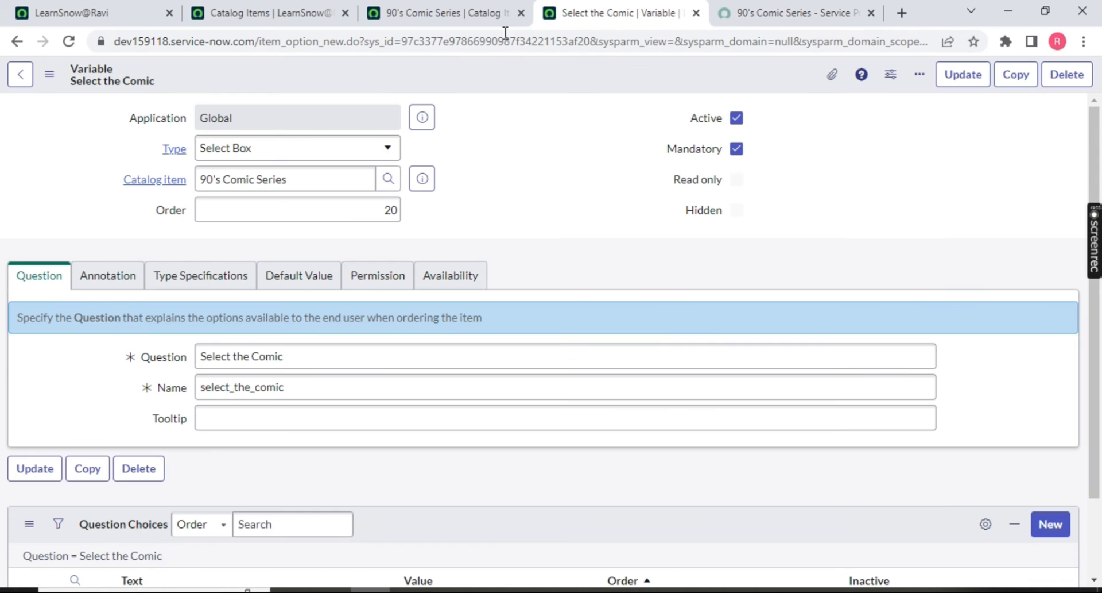
{"action": "scroll", "coordinate": [223, 316], "scroll_direction": "down", "scroll_amount": 1}
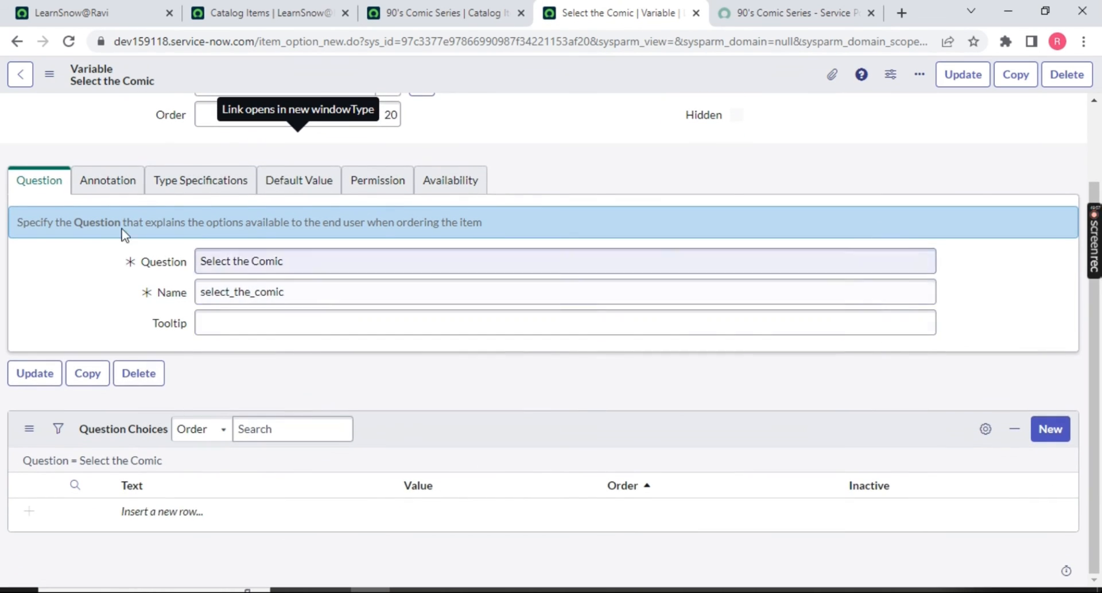
{"action": "left_click", "coordinate": [212, 192]}
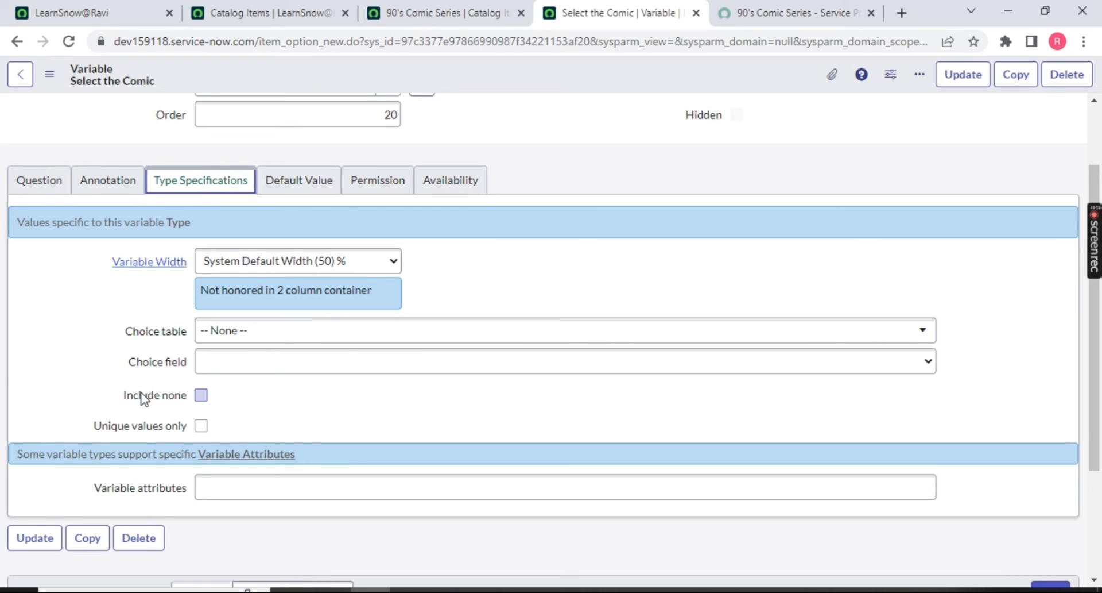
{"action": "left_click_drag", "start_coordinate": [119, 396], "coordinate": [188, 400]}
{"action": "left_click", "coordinate": [201, 395]}
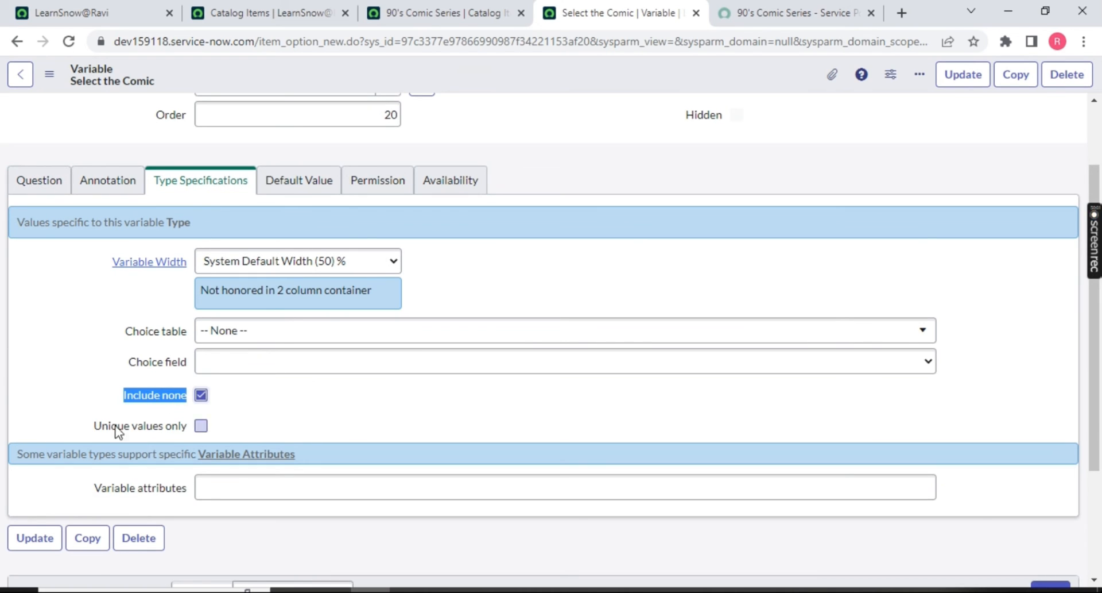
{"action": "right_click", "coordinate": [501, 80]}
{"action": "left_click", "coordinate": [516, 85]}
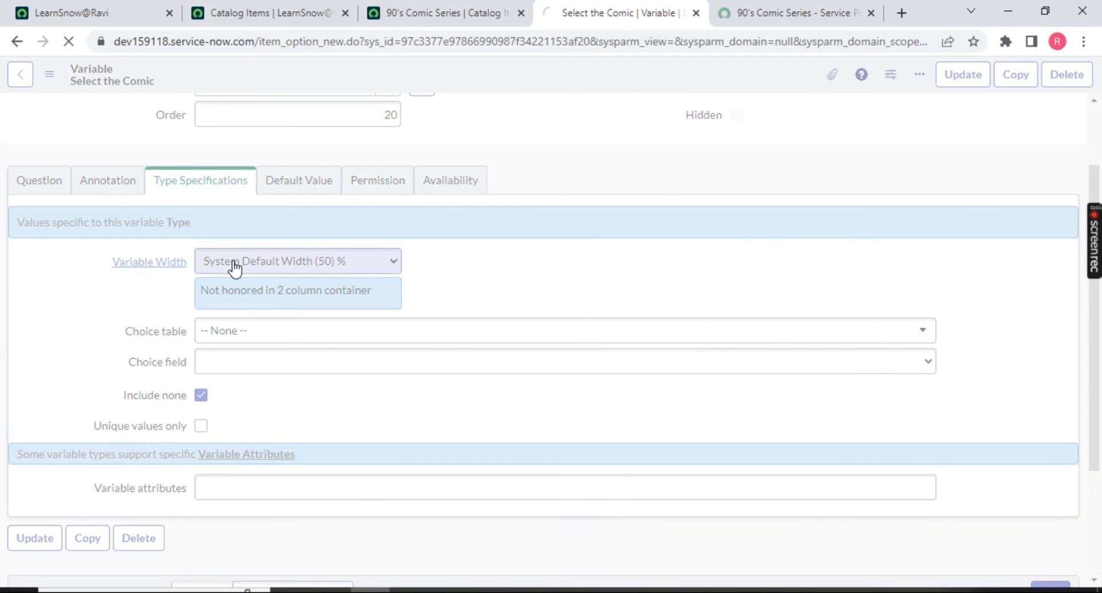
Reload the 90's Comic Series portal page and check for the None option in the Select the Comic field.
{"action": "key", "text": "ctrl+Tab"}
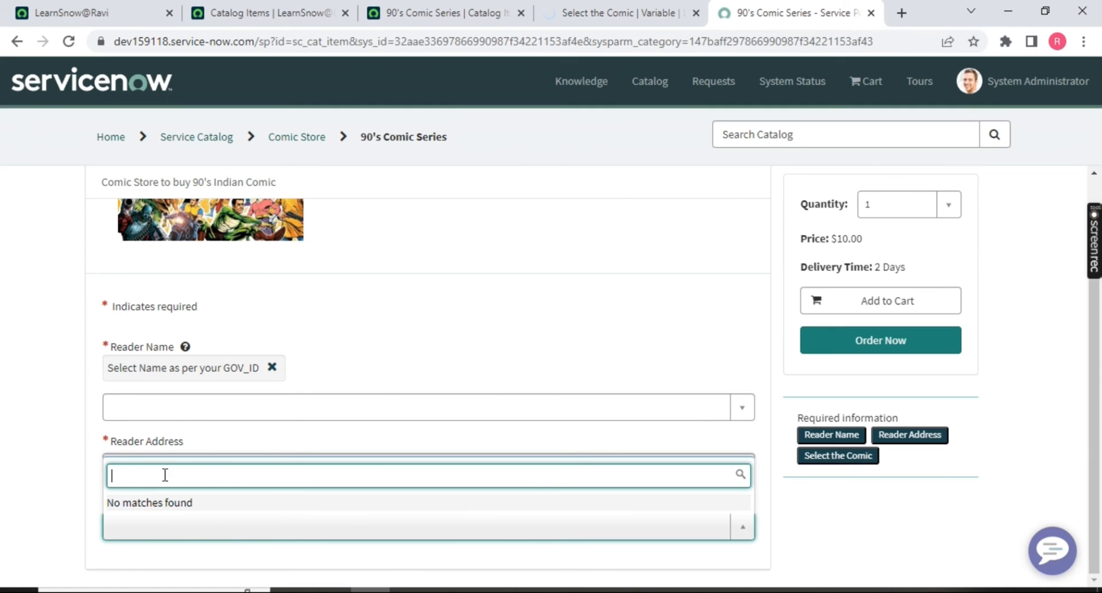
{"action": "left_click", "coordinate": [68, 41]}
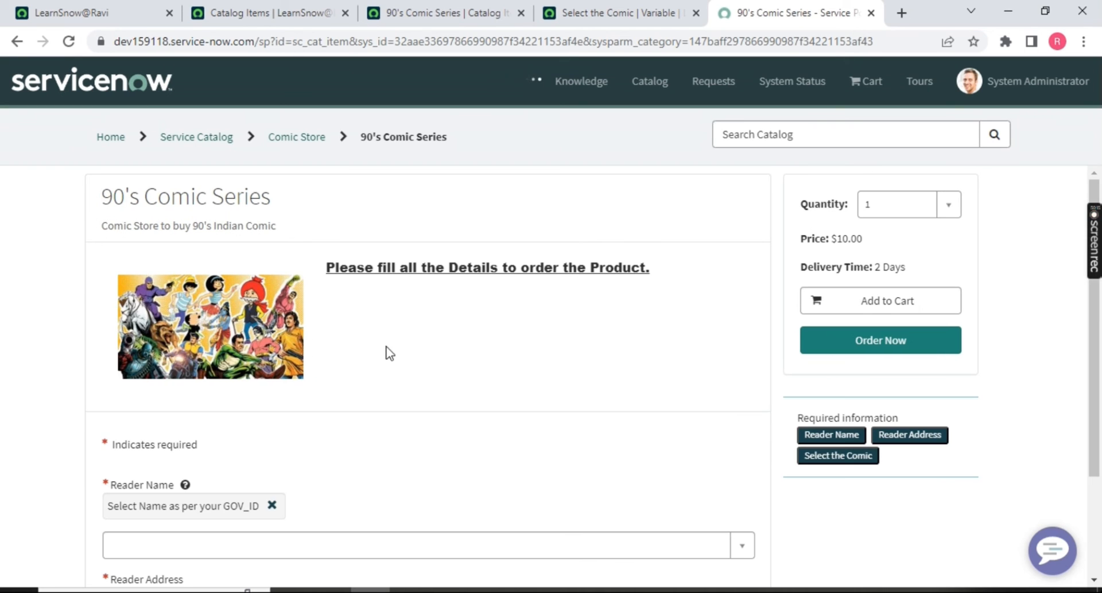
{"action": "scroll", "coordinate": [394, 368], "scroll_direction": "down", "scroll_amount": 3}
{"action": "left_click", "coordinate": [142, 529]}
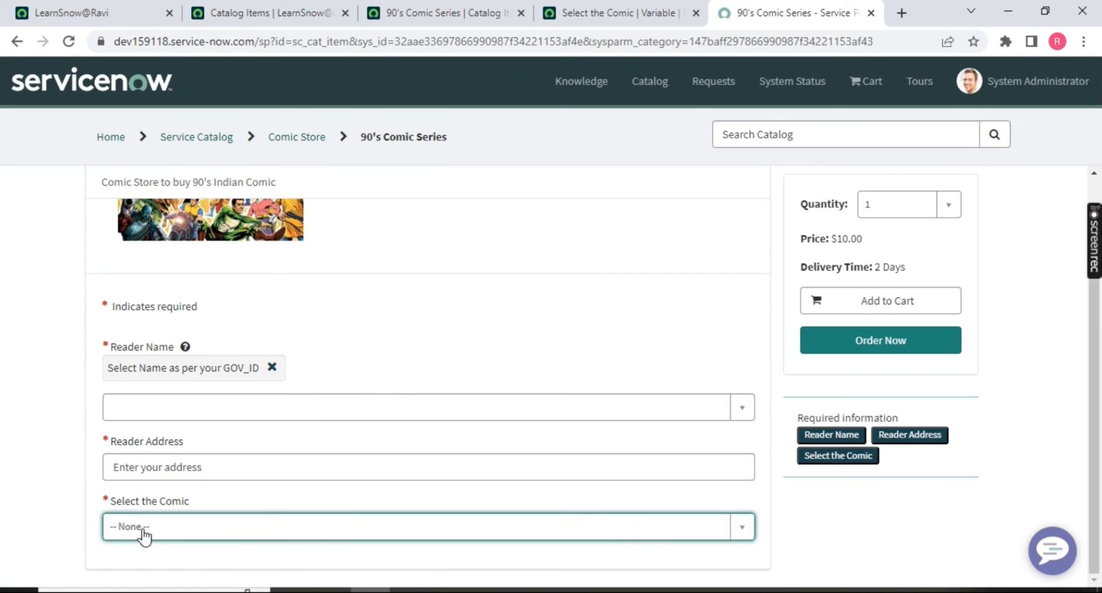
Add a question choice to the Select the Comic variable with Chacha Choudhary as both its text and value.
{"action": "left_click", "coordinate": [603, 12]}
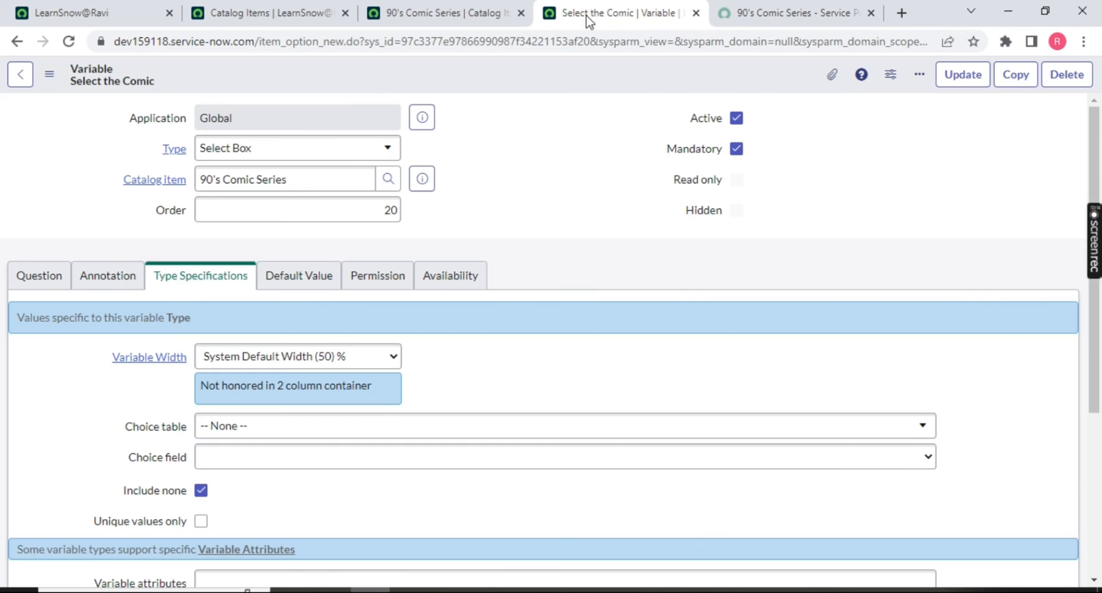
{"action": "scroll", "coordinate": [144, 356], "scroll_direction": "down", "scroll_amount": 5}
{"action": "left_click", "coordinate": [176, 517]}
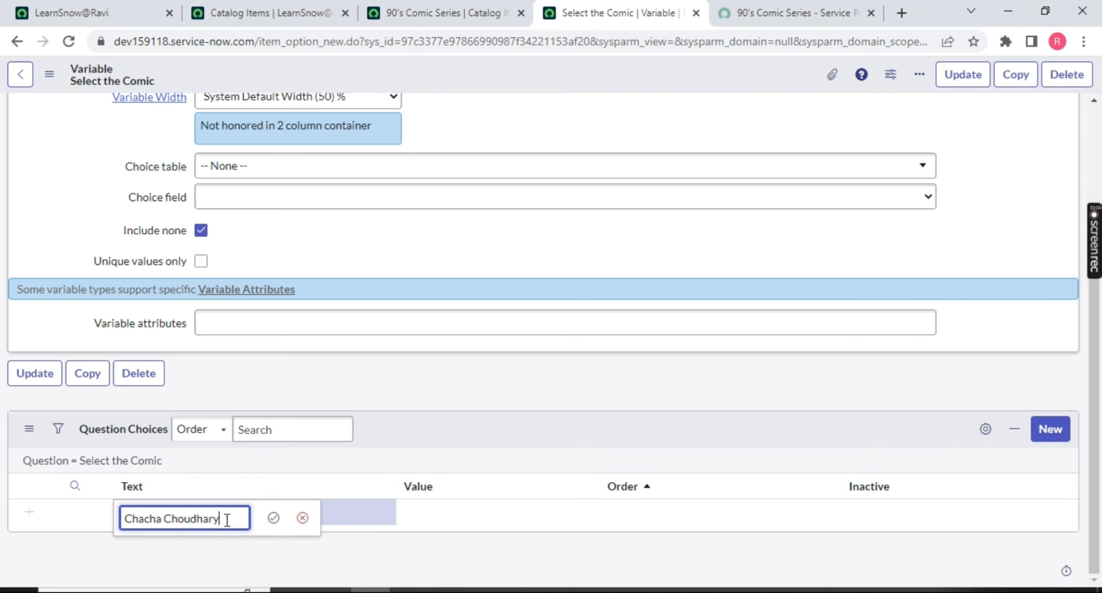
{"action": "left_click_drag", "start_coordinate": [226, 520], "coordinate": [71, 514]}
{"action": "key", "text": "ctrl+c"}
{"action": "left_click", "coordinate": [274, 517]}
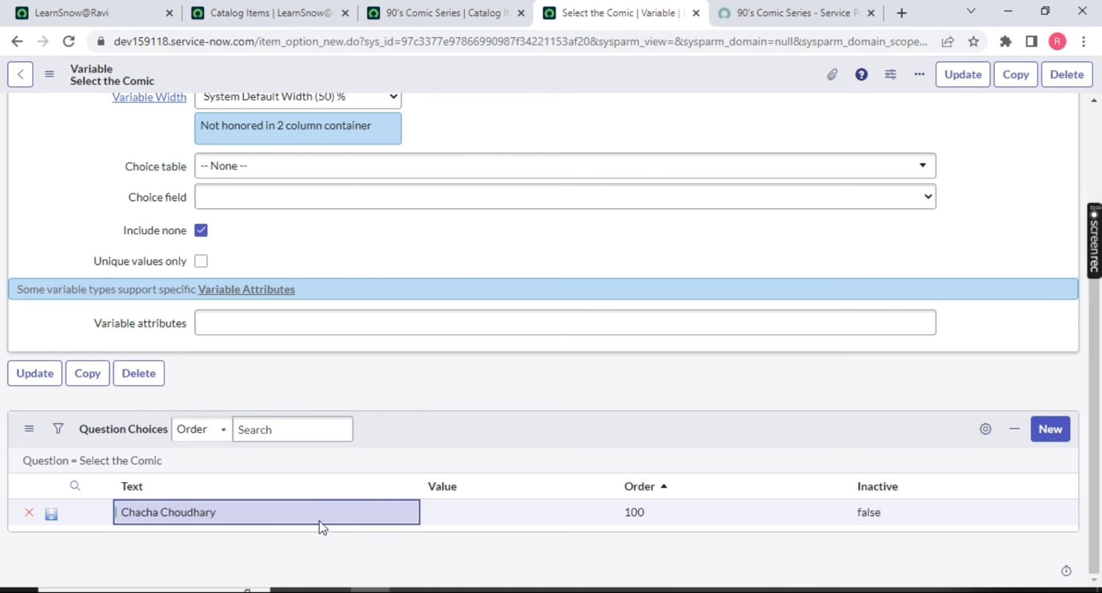
{"action": "left_click", "coordinate": [453, 522]}
{"action": "left_click", "coordinate": [453, 518]}
{"action": "key", "text": "ctrl+v"}
{"action": "left_click", "coordinate": [580, 517]}
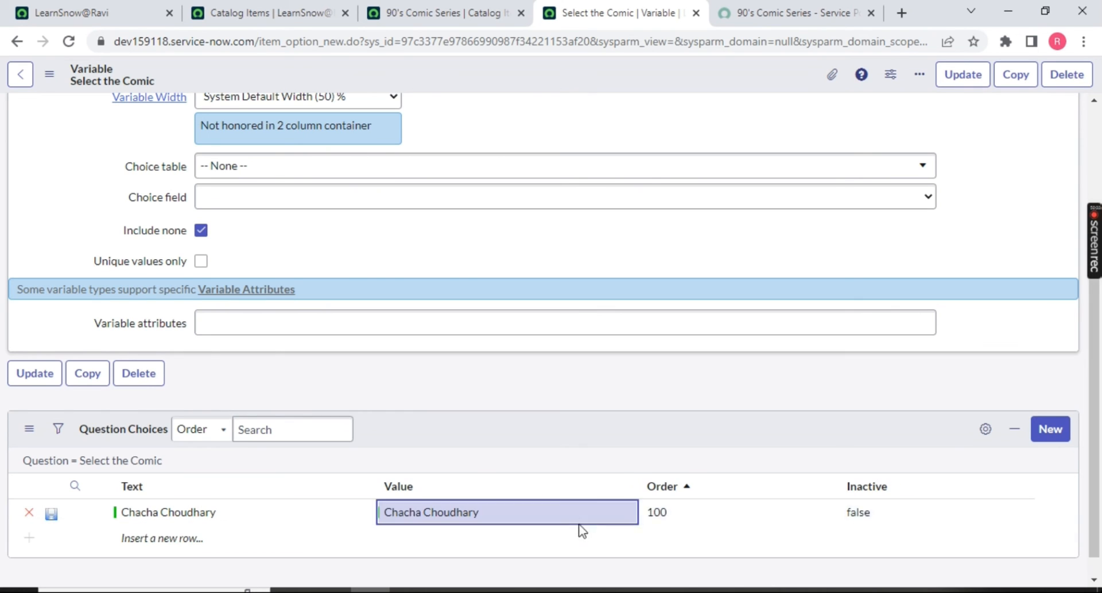
Add a second question choice with the text Spider Man below Chacha Choudhary.
{"action": "left_click", "coordinate": [195, 538]}
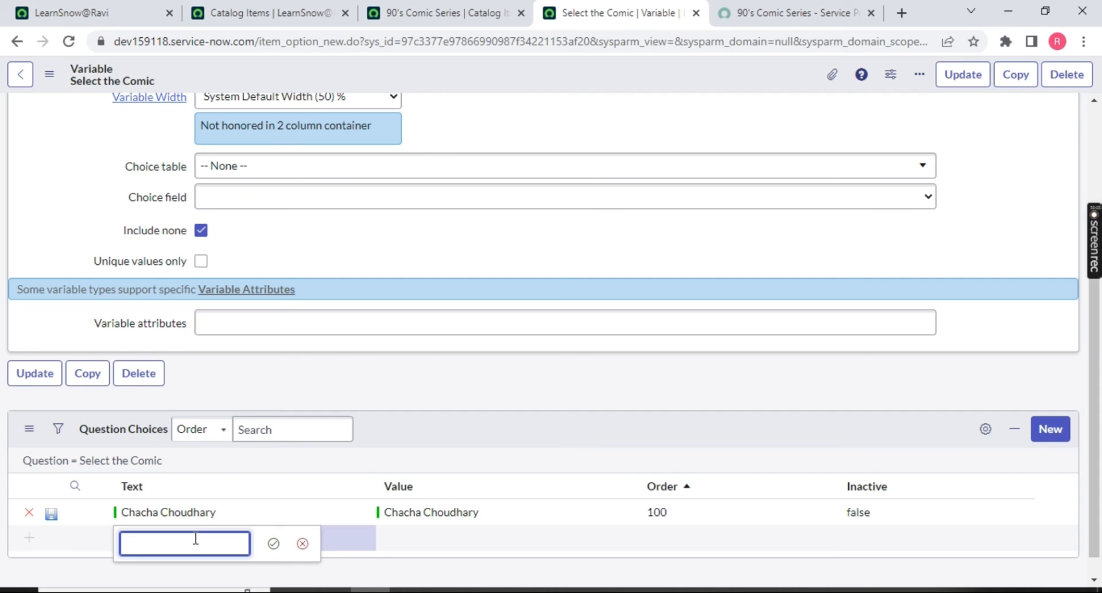
{"action": "type", "text": "Spider Ma"}
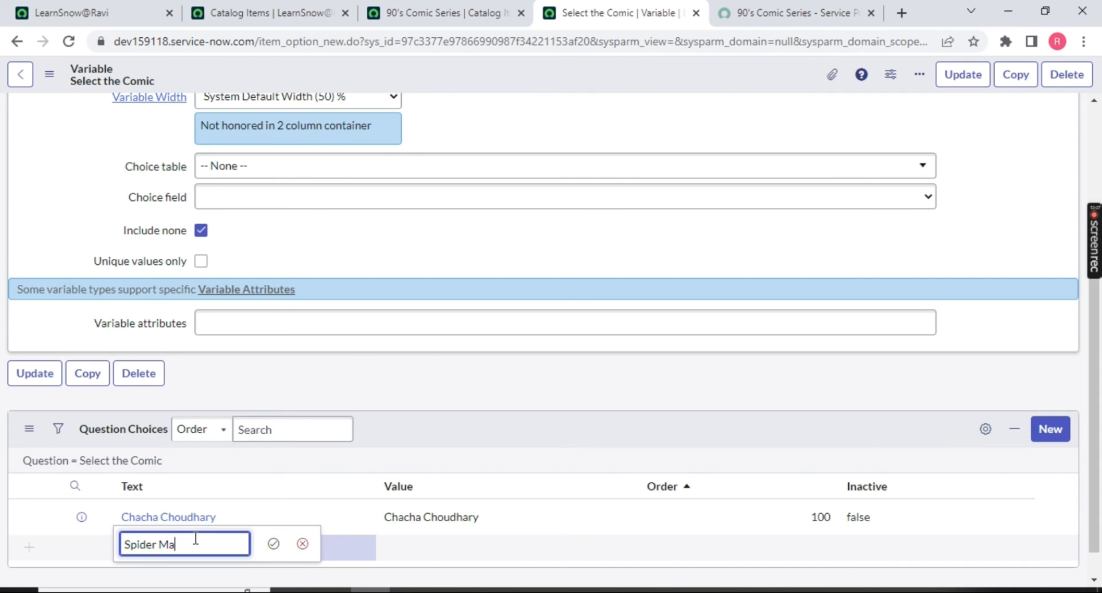
{"action": "type", "text": "n"}
{"action": "key", "text": "ctrl+shift+Left"}
{"action": "key", "text": "ctrl+shift+Left"}
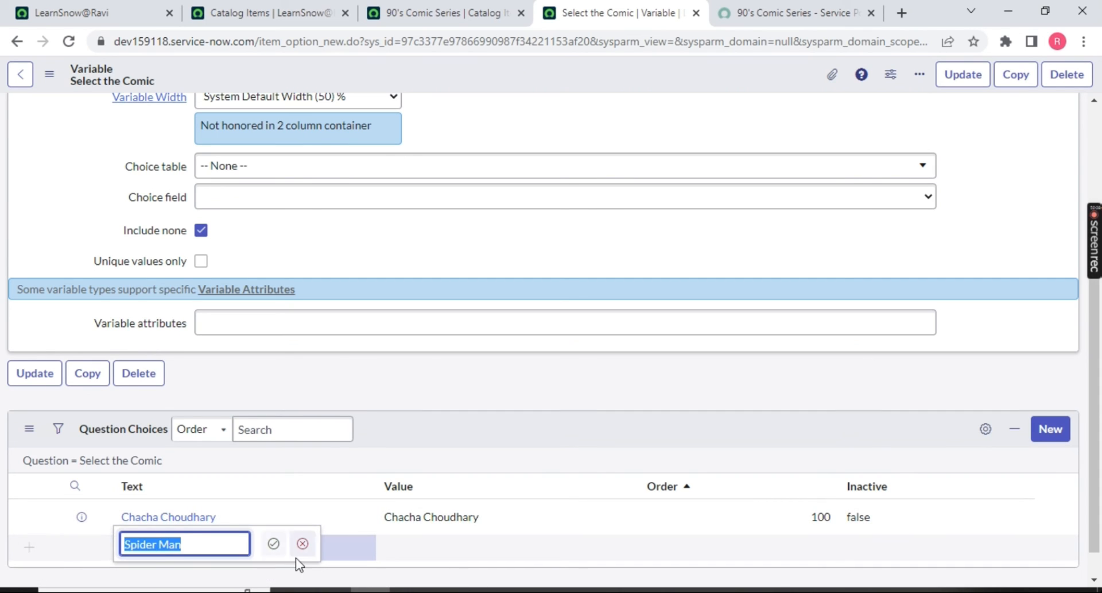
{"action": "left_click", "coordinate": [274, 549]}
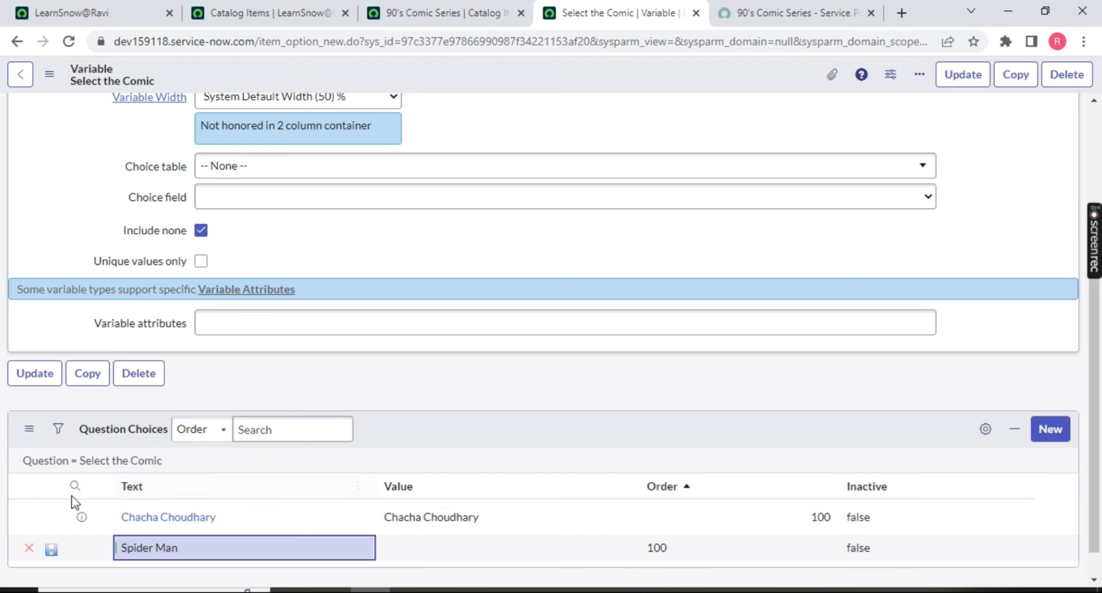
Set the Spider Man choice's value to spider and save the row.
{"action": "scroll", "coordinate": [176, 486], "scroll_direction": "down", "scroll_amount": 1}
{"action": "double_click", "coordinate": [131, 432]}
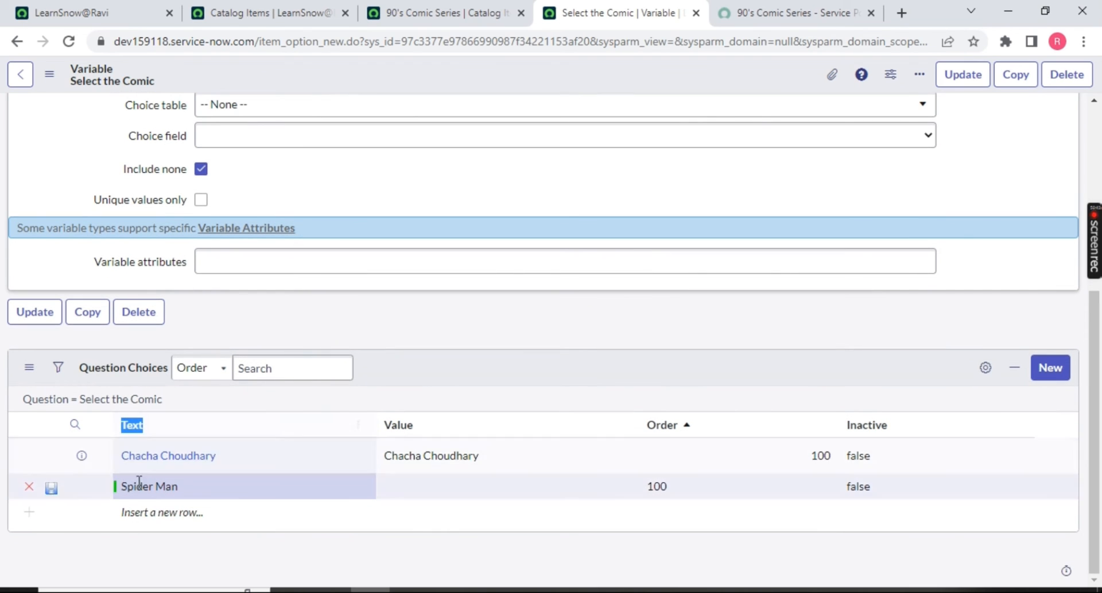
{"action": "left_click", "coordinate": [424, 498]}
{"action": "left_click", "coordinate": [425, 497]}
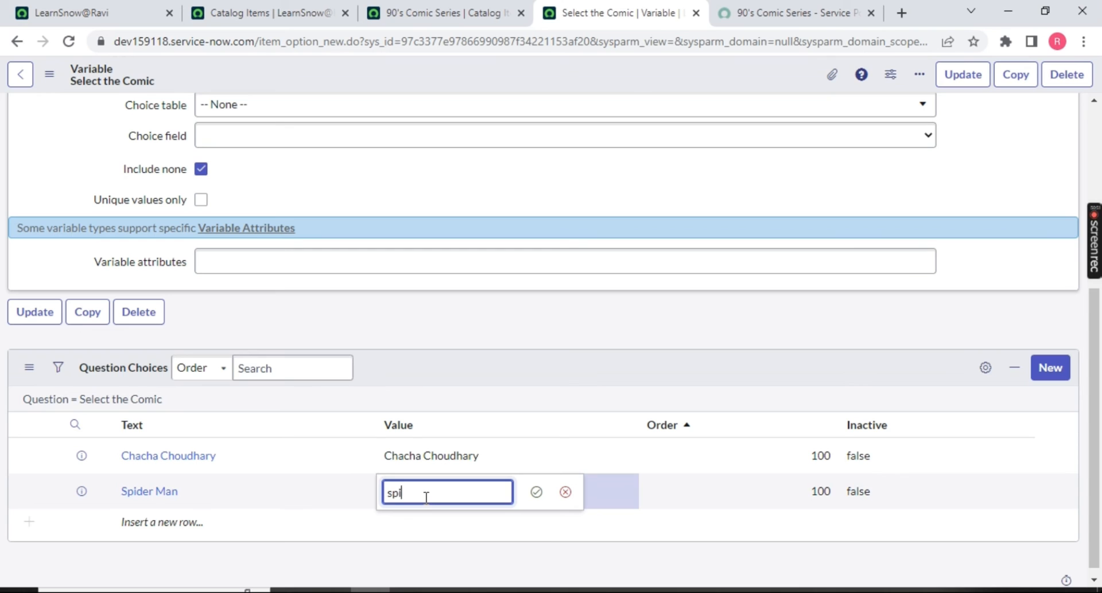
{"action": "left_click", "coordinate": [218, 489]}
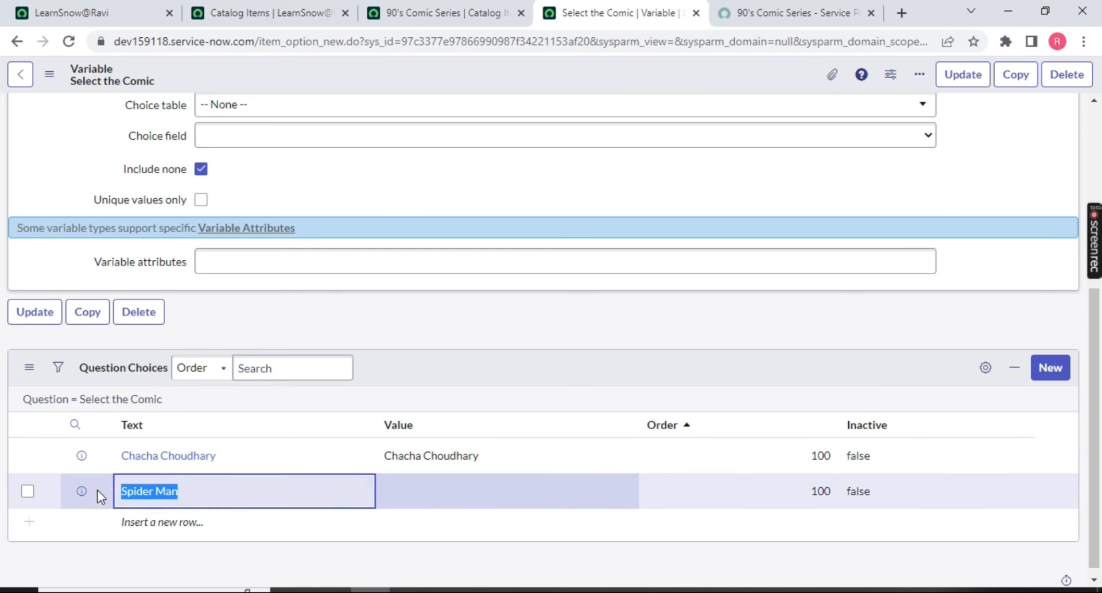
{"action": "double_click", "coordinate": [464, 488]}
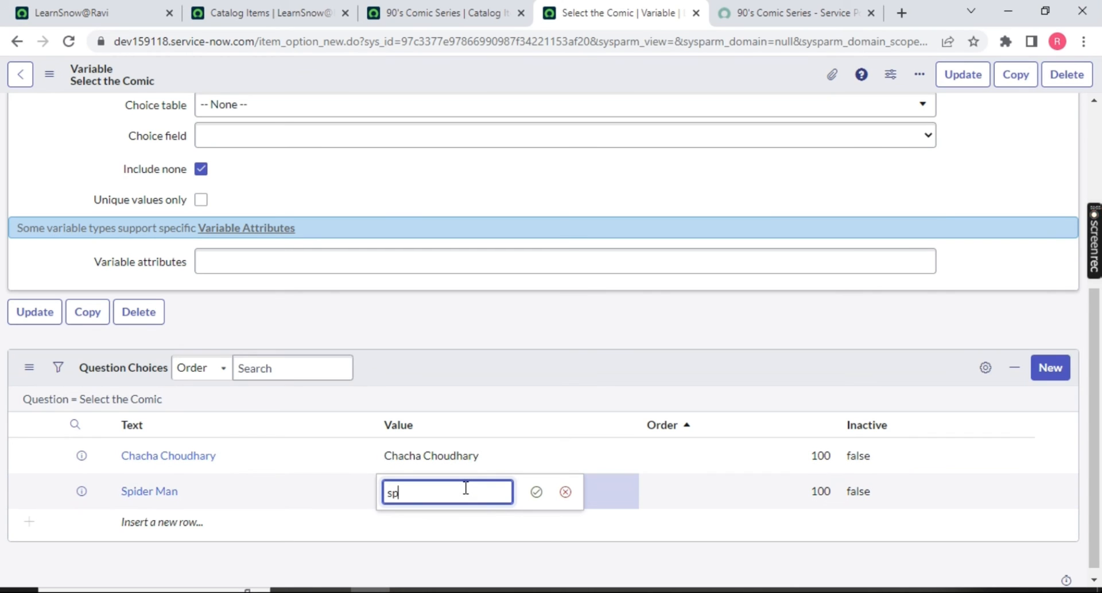
{"action": "left_click", "coordinate": [537, 490]}
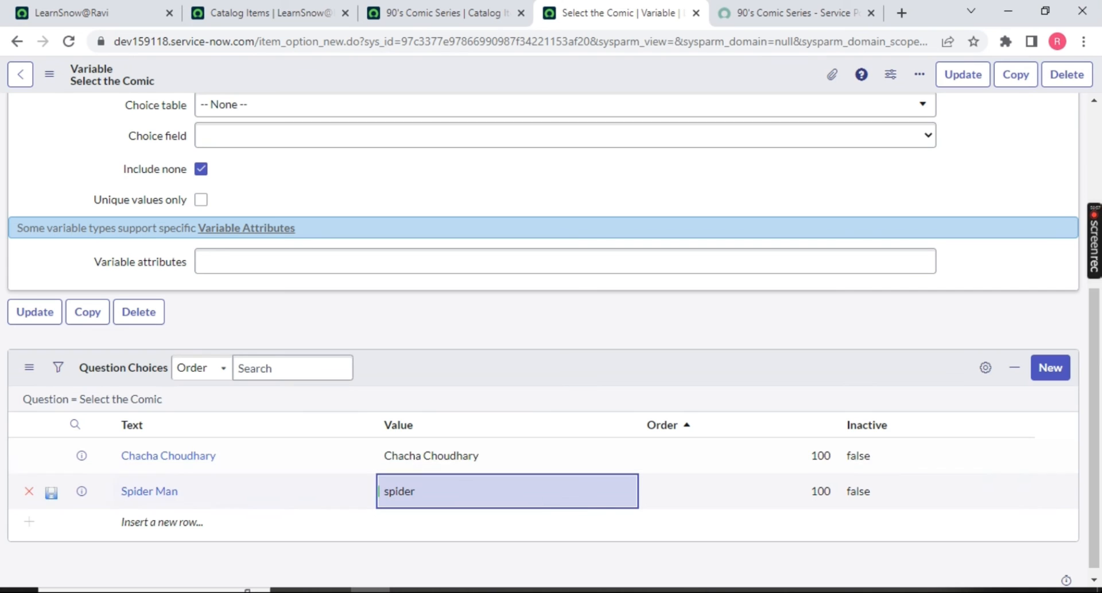
{"action": "left_click", "coordinate": [50, 492]}
Reload the catalog item's portal page, review the choices listed under Select the Comic, and return to the variable record.
{"action": "left_click", "coordinate": [793, 13]}
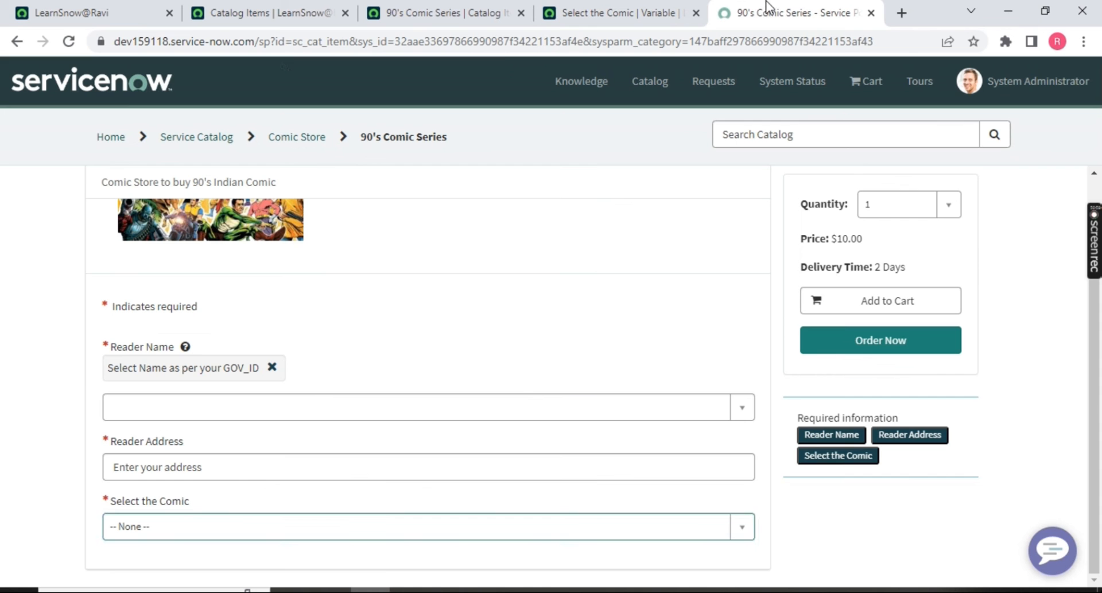
{"action": "left_click", "coordinate": [70, 42]}
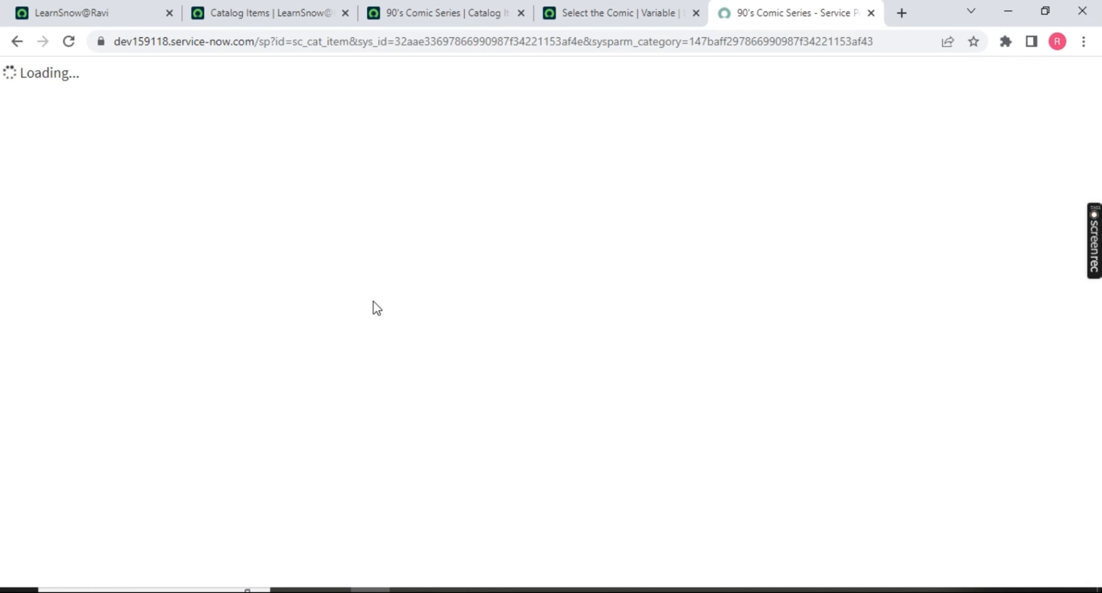
{"action": "left_click", "coordinate": [603, 12]}
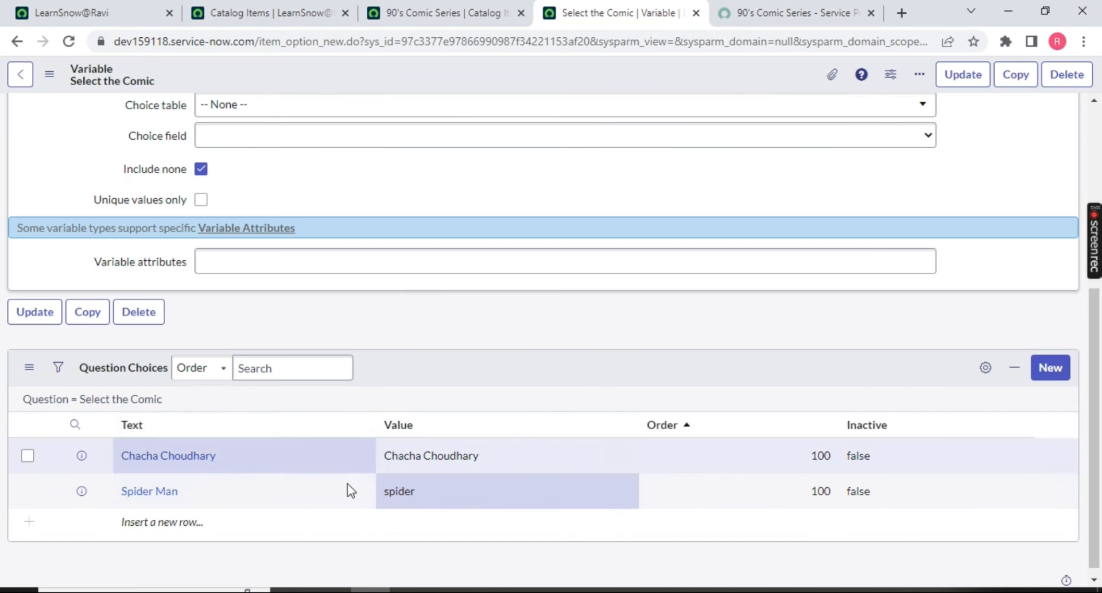
{"action": "left_click", "coordinate": [795, 13]}
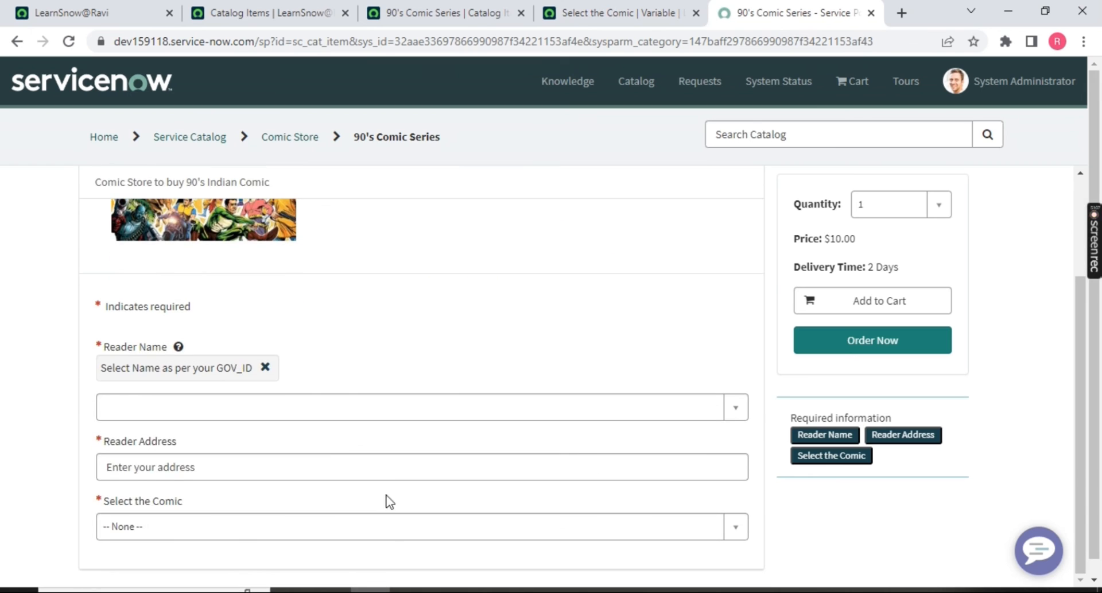
{"action": "left_click", "coordinate": [378, 528]}
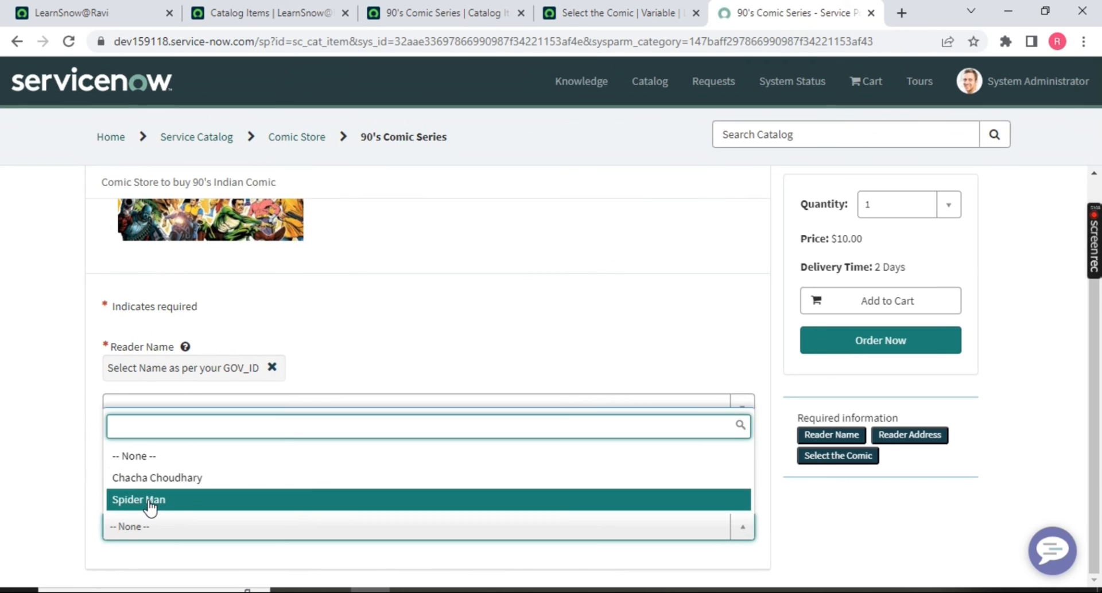
{"action": "left_click", "coordinate": [565, 17]}
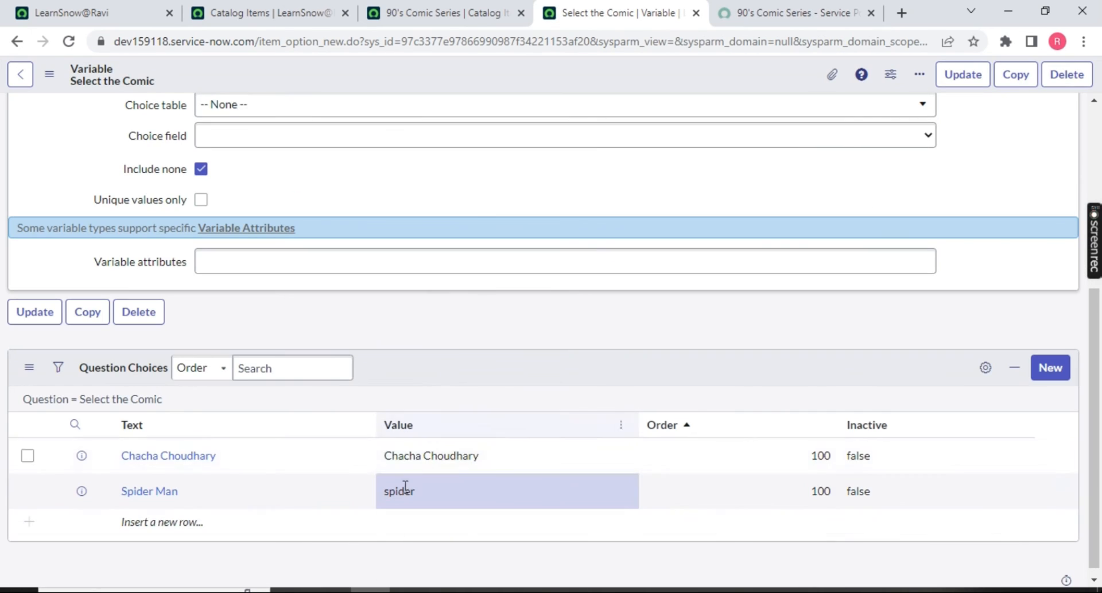
Review the Value and Order cells of the question choices, check the portal's Select the Comic list, and return to the variable record.
{"action": "left_click", "coordinate": [404, 455], "text": "shift"}
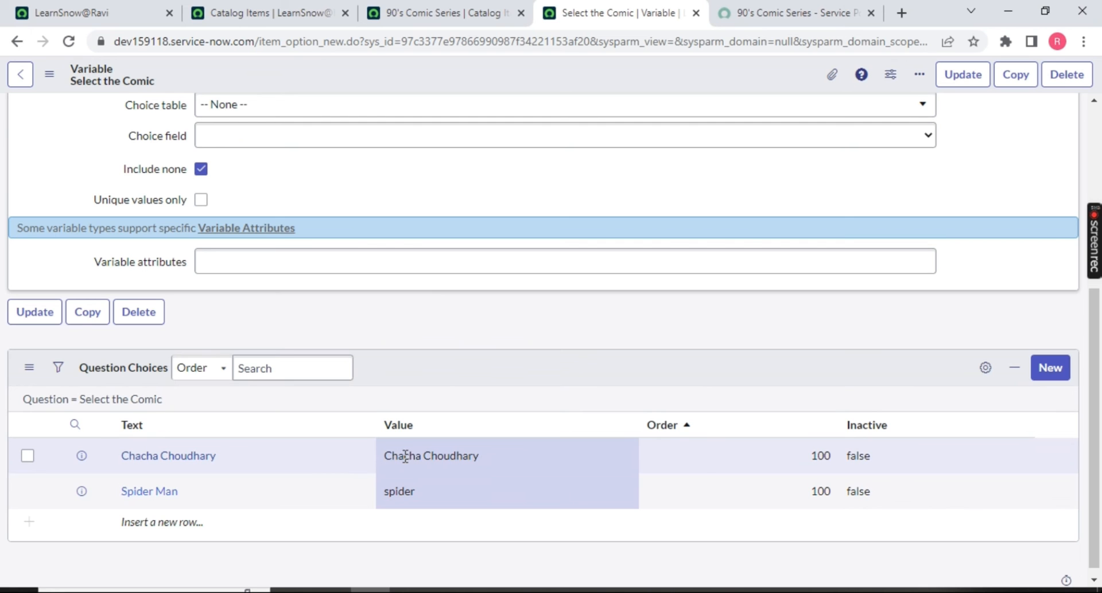
{"action": "left_click", "coordinate": [775, 451]}
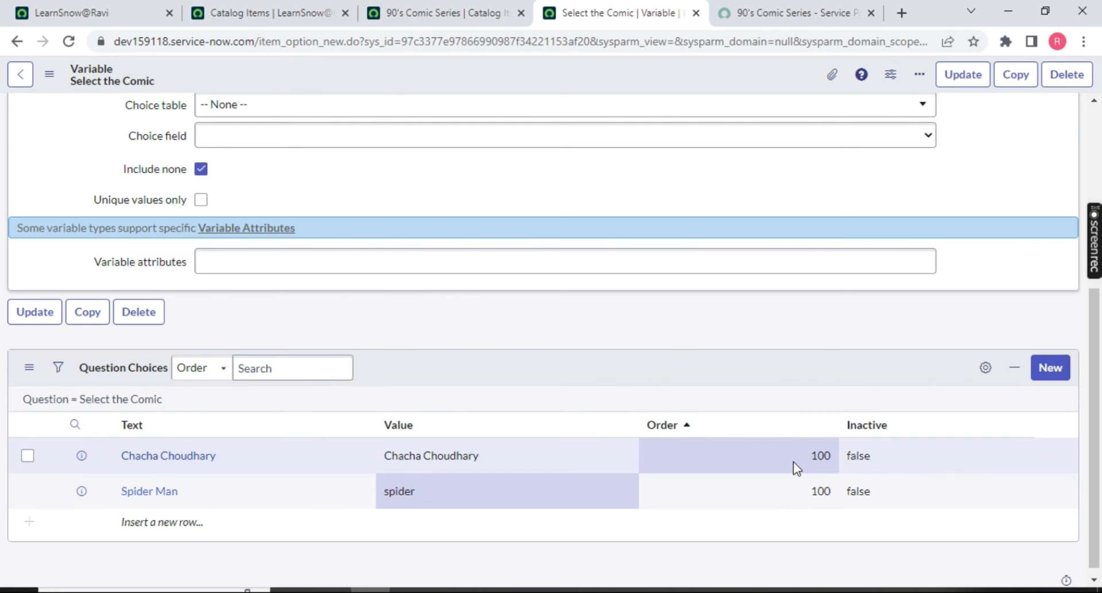
{"action": "left_click", "coordinate": [792, 12]}
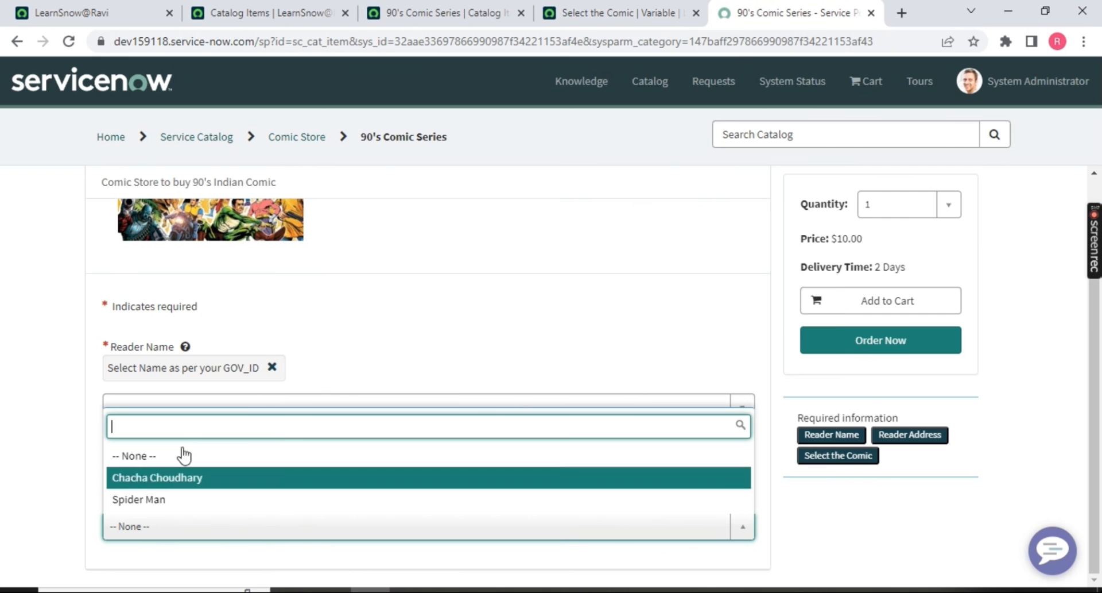
{"action": "left_click", "coordinate": [637, 14]}
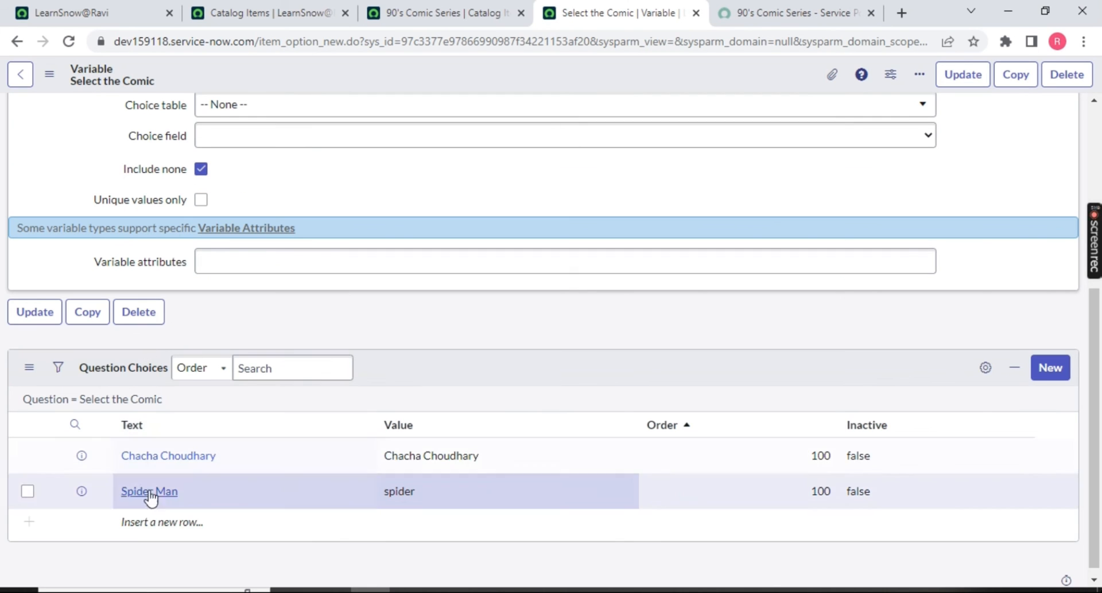
Add a question choice below Spider Man with Batman as both its text and value.
{"action": "left_click", "coordinate": [164, 521]}
{"action": "left_click", "coordinate": [168, 519]}
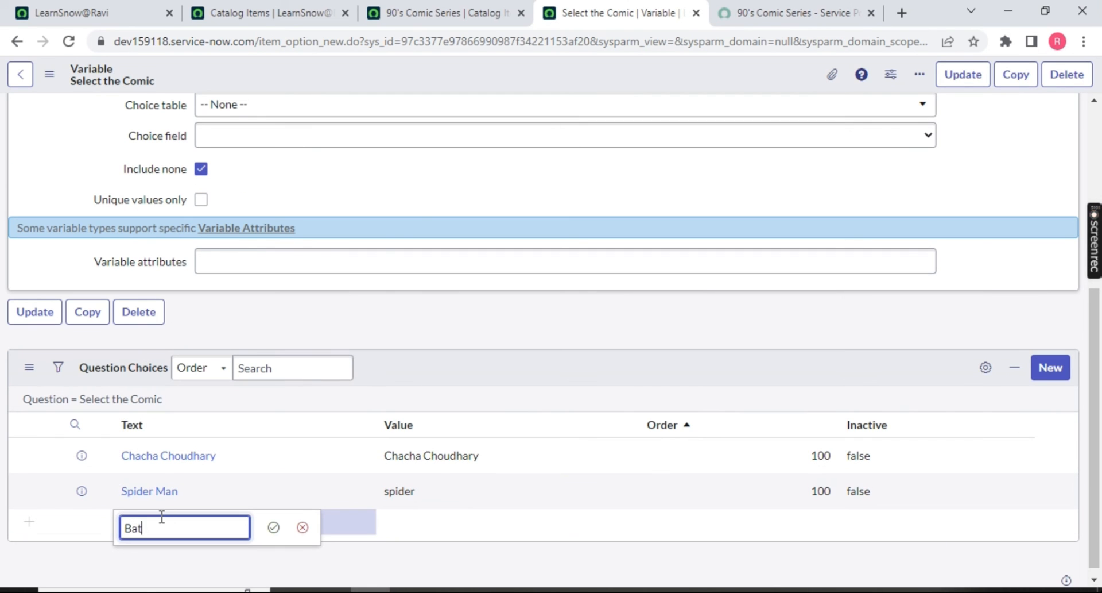
{"action": "double_click", "coordinate": [162, 517]}
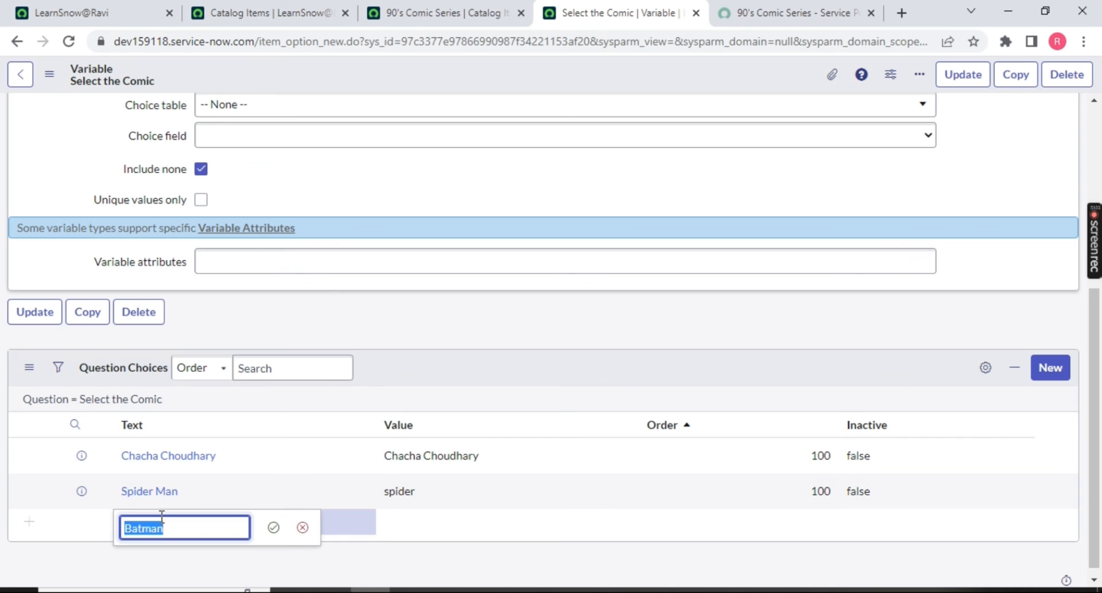
{"action": "key", "text": "ctrl+c"}
{"action": "left_click", "coordinate": [359, 525]}
{"action": "left_click", "coordinate": [423, 518]}
{"action": "left_click", "coordinate": [423, 518]}
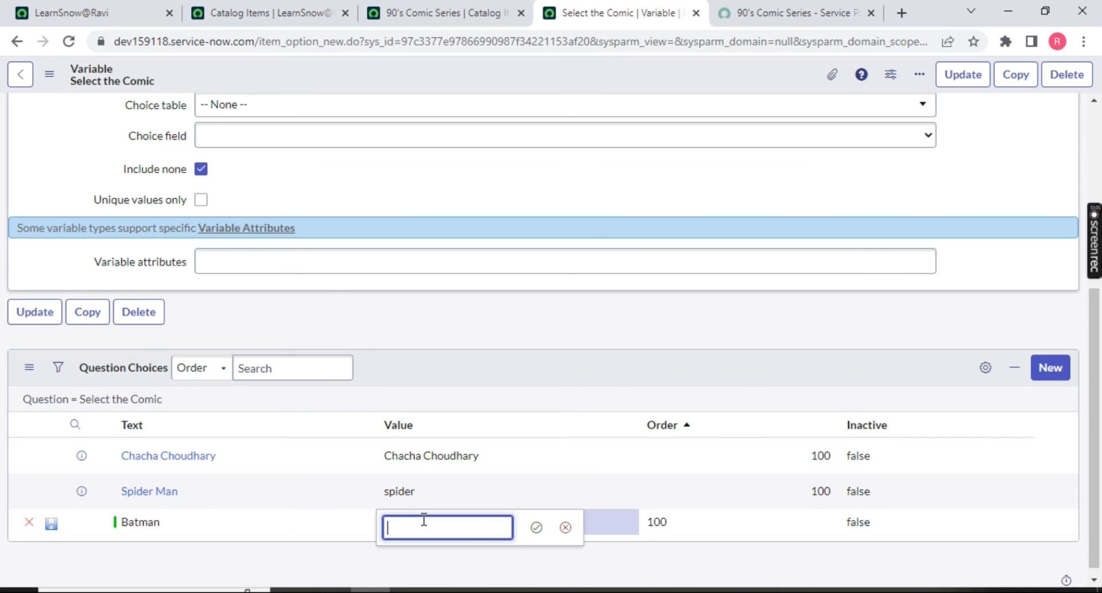
{"action": "key", "text": "ctrl+v"}
{"action": "left_click", "coordinate": [525, 537]}
Add a question choice below Batman with Micky-Mouse as both its text and value, and save the row.
{"action": "left_click", "coordinate": [172, 547]}
{"action": "left_click", "coordinate": [175, 550]}
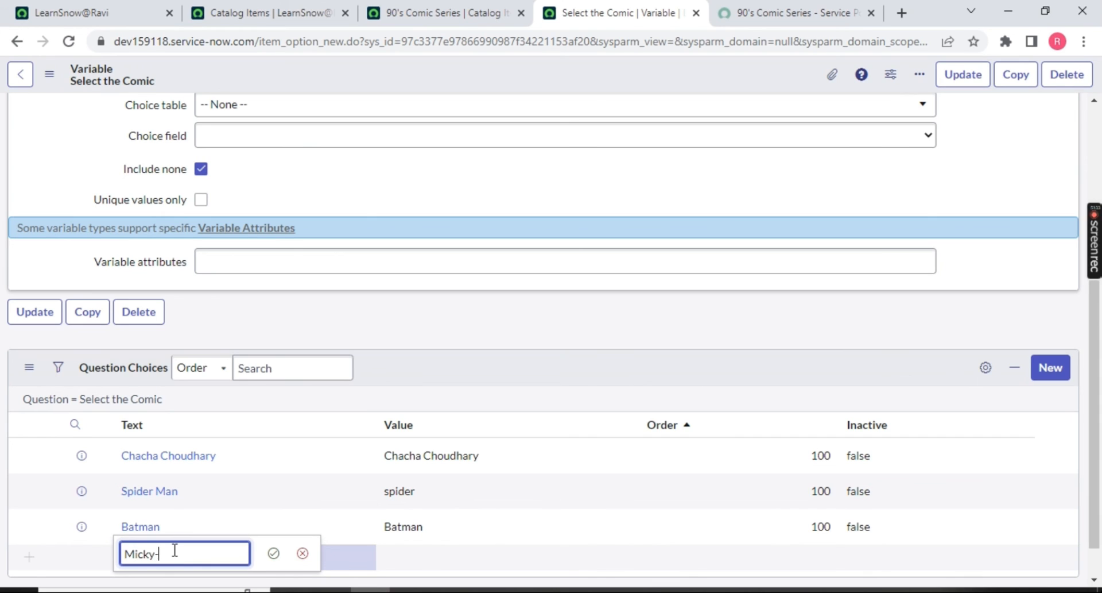
{"action": "key", "text": "ctrl+a"}
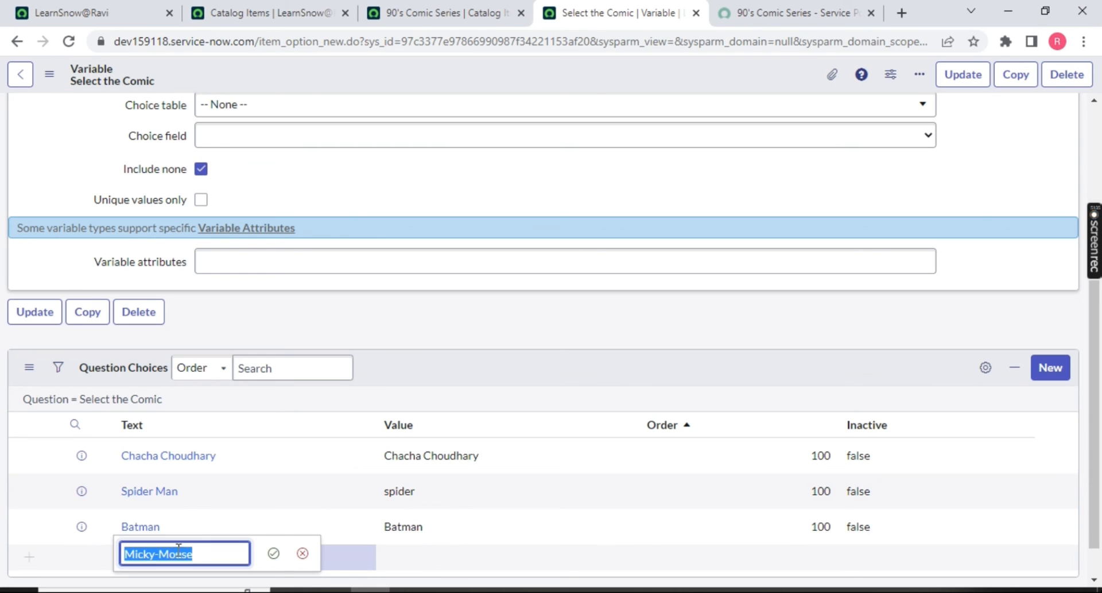
{"action": "left_click", "coordinate": [273, 552]}
{"action": "left_click", "coordinate": [407, 557]}
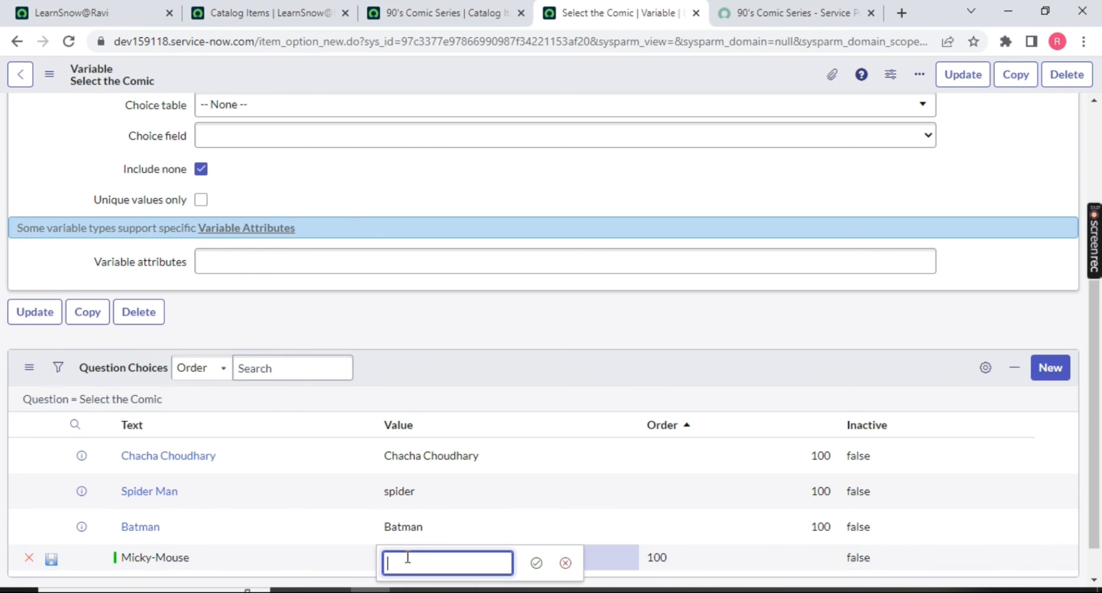
{"action": "key", "text": "ctrl+v"}
{"action": "left_click", "coordinate": [536, 562]}
{"action": "scroll", "coordinate": [248, 497], "scroll_direction": "down", "scroll_amount": 1}
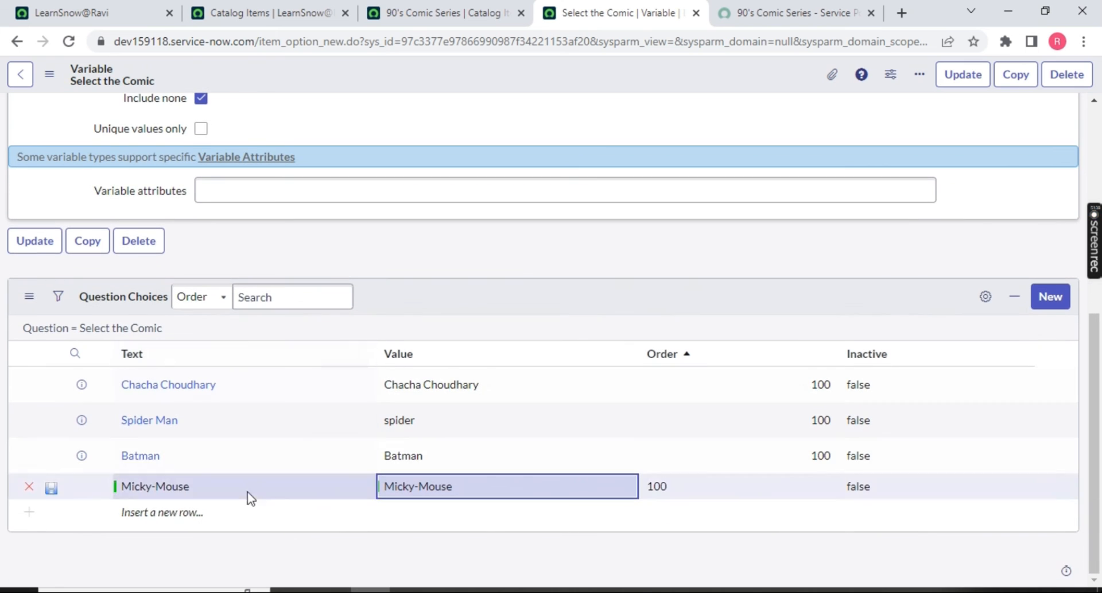
{"action": "left_click", "coordinate": [52, 489]}
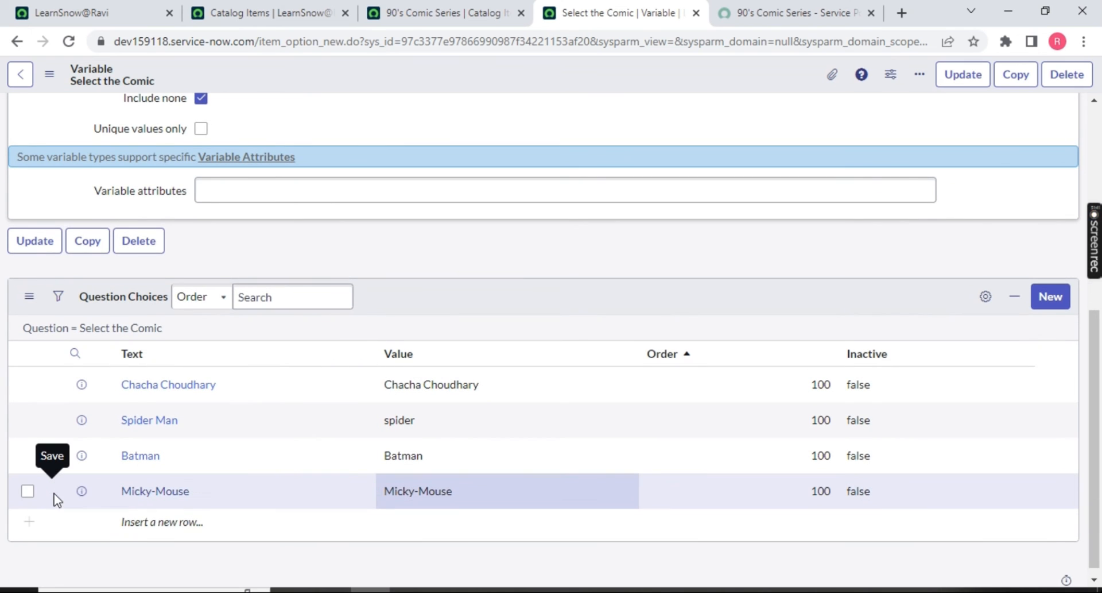
Enable Show help in the Select the Comic variable's annotation settings and place the cursor in the Instructions editor.
{"action": "scroll", "coordinate": [406, 450], "scroll_direction": "up", "scroll_amount": 4}
{"action": "scroll", "coordinate": [414, 470], "scroll_direction": "down", "scroll_amount": 5}
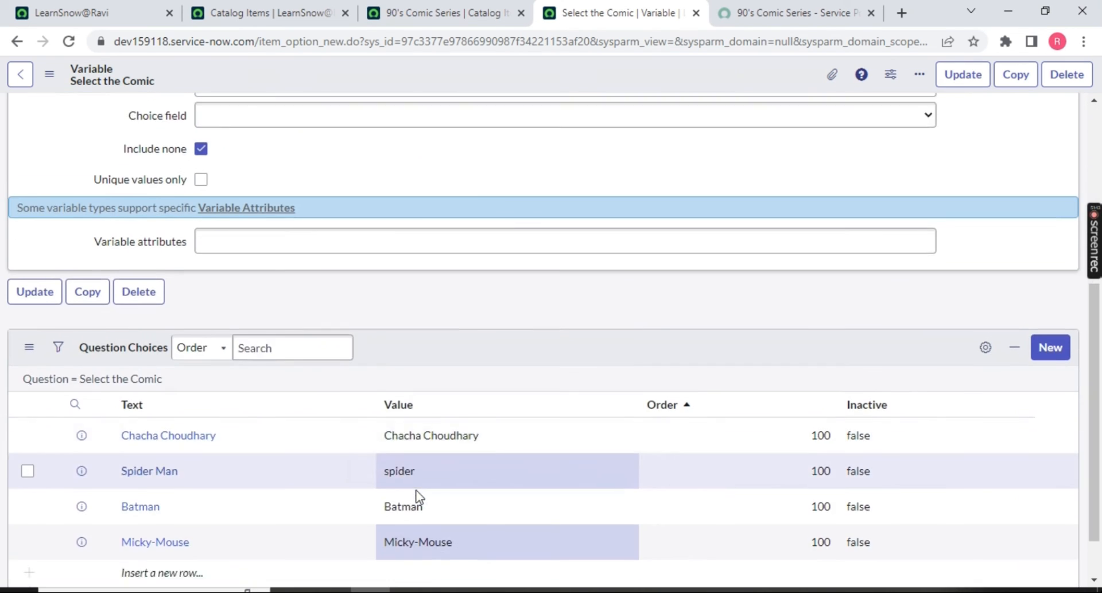
{"action": "scroll", "coordinate": [418, 495], "scroll_direction": "down", "scroll_amount": 1}
{"action": "scroll", "coordinate": [261, 393], "scroll_direction": "up", "scroll_amount": 6}
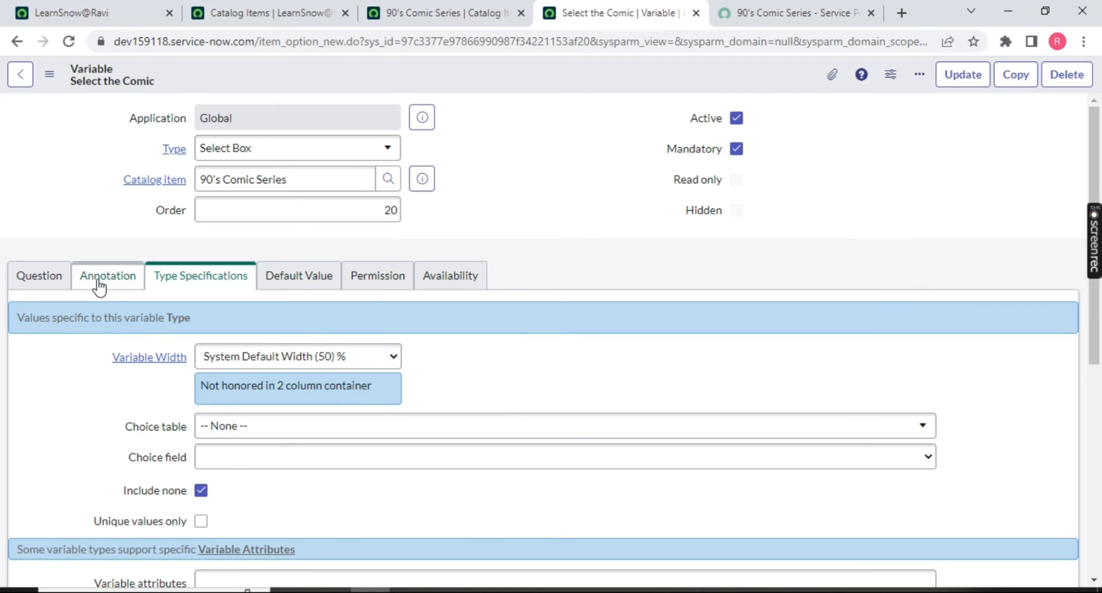
{"action": "left_click", "coordinate": [98, 281]}
{"action": "scroll", "coordinate": [300, 335], "scroll_direction": "down", "scroll_amount": 1}
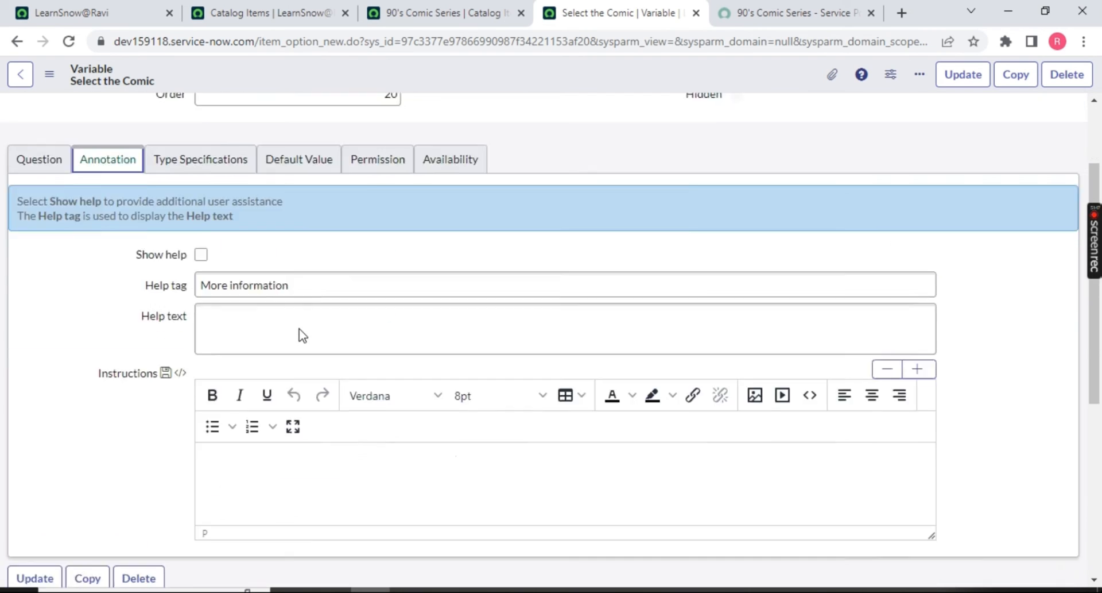
{"action": "scroll", "coordinate": [230, 344], "scroll_direction": "up", "scroll_amount": 2}
{"action": "left_click", "coordinate": [201, 370]}
{"action": "scroll", "coordinate": [275, 320], "scroll_direction": "down", "scroll_amount": 5}
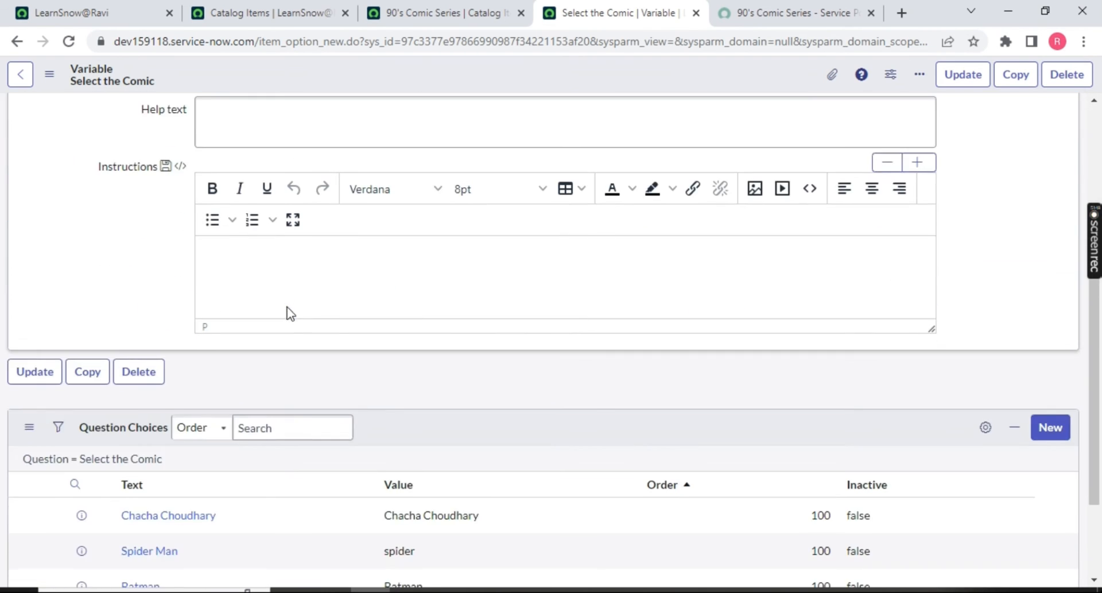
{"action": "left_click", "coordinate": [209, 261]}
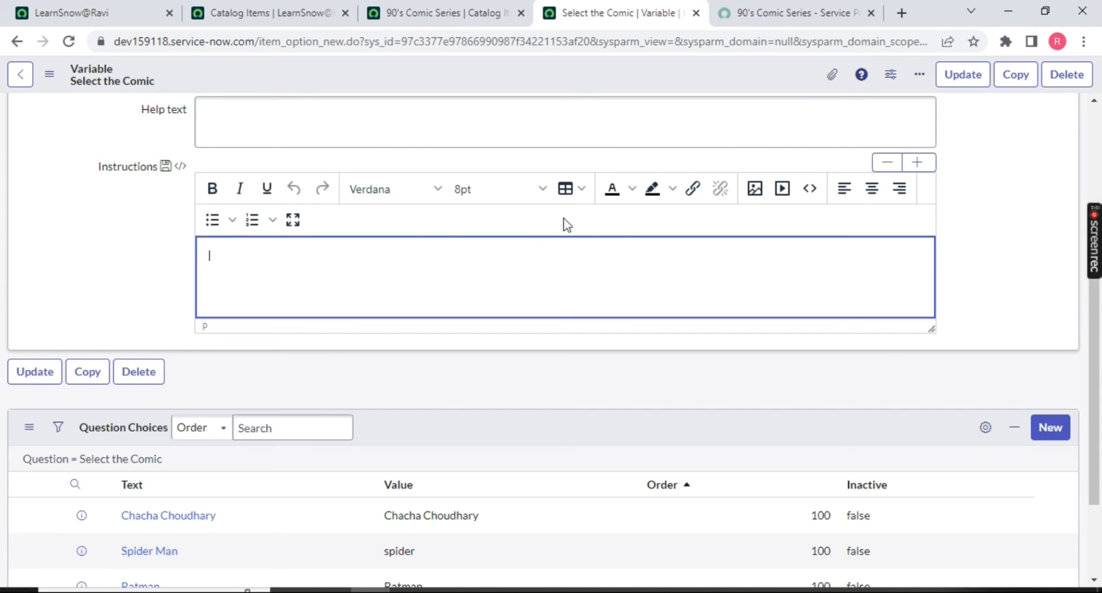
Search Google Images for "chacha chaudhary comic" in a new browser tab.
{"action": "left_click", "coordinate": [804, 13]}
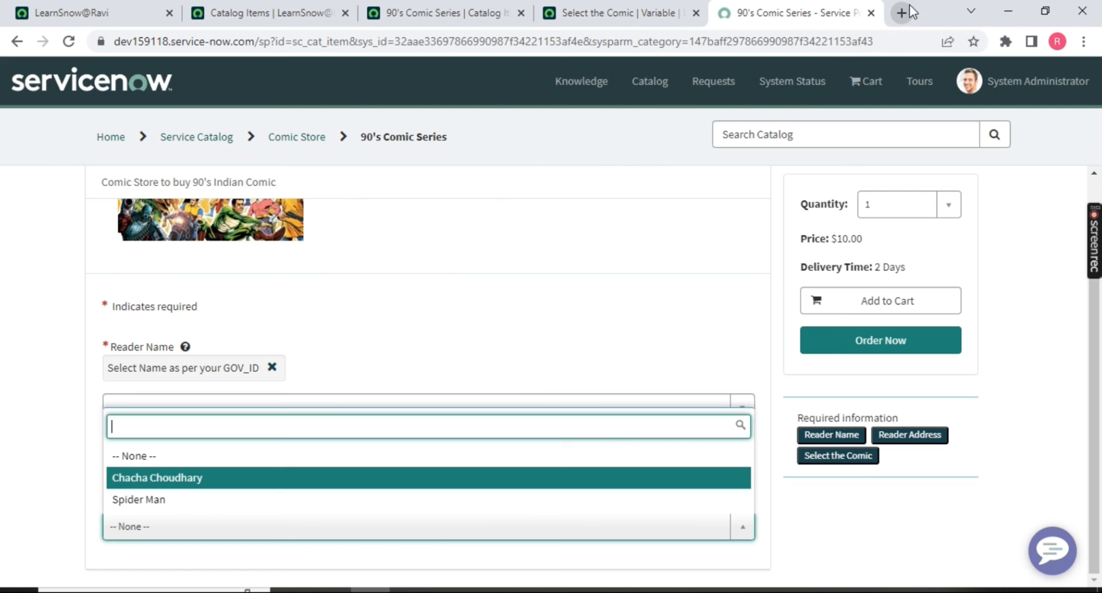
{"action": "left_click", "coordinate": [903, 13]}
{"action": "left_click", "coordinate": [816, 39]}
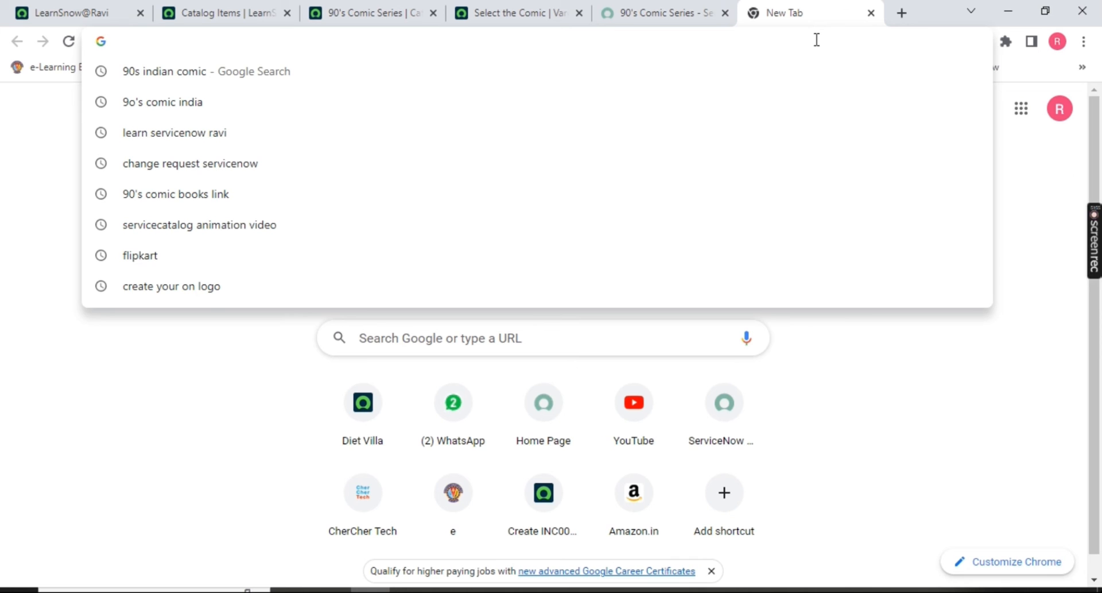
{"action": "type", "text": "chacha chaudhary comic"}
{"action": "key", "text": "Return"}
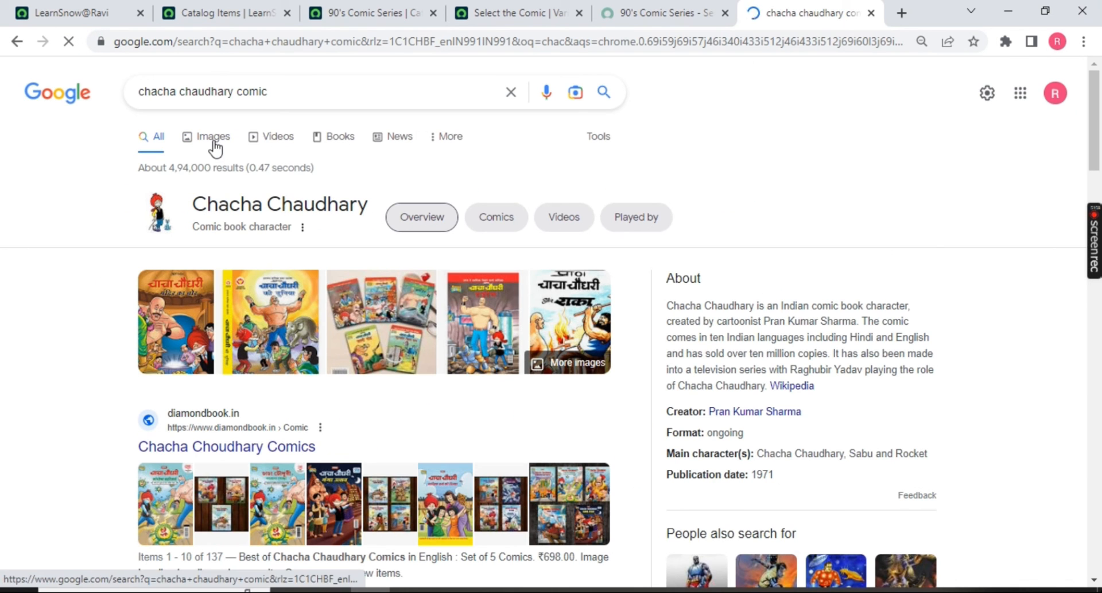
{"action": "left_click", "coordinate": [214, 140]}
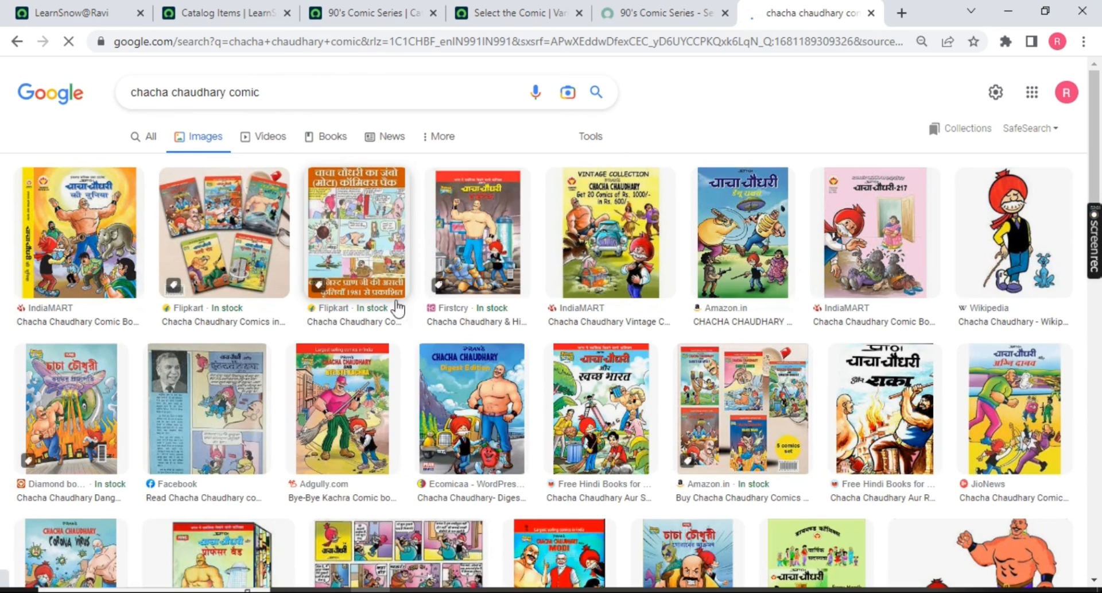
Save the pink Chacha Chaudhary 217 cover from IndiaMART to the Desktop as a JPEG under its suggested file name.
{"action": "left_click", "coordinate": [886, 221]}
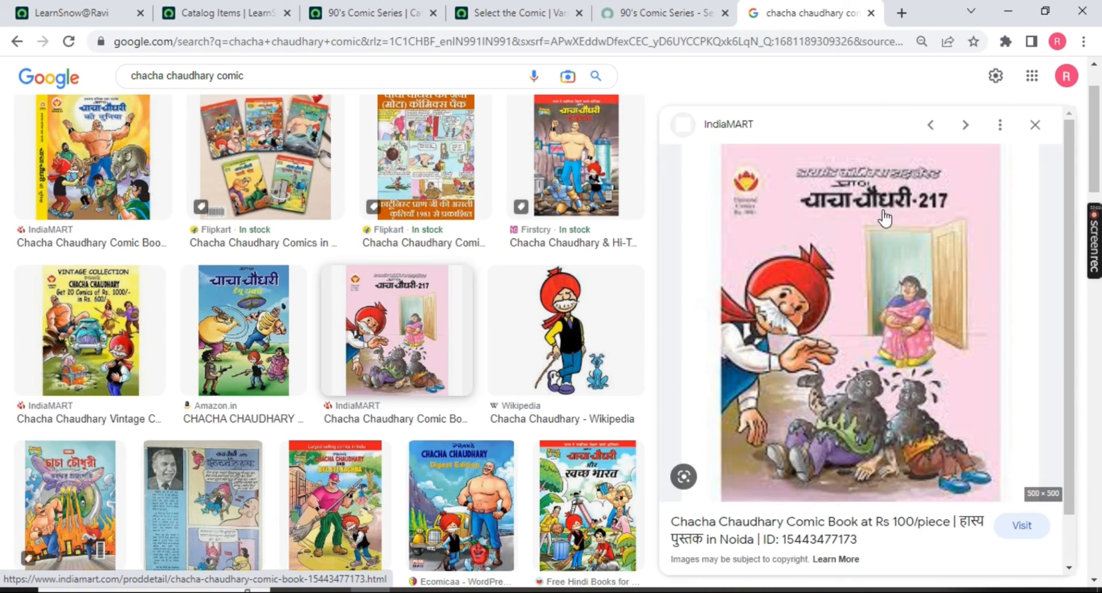
{"action": "right_click", "coordinate": [881, 276]}
{"action": "left_click", "coordinate": [923, 447]}
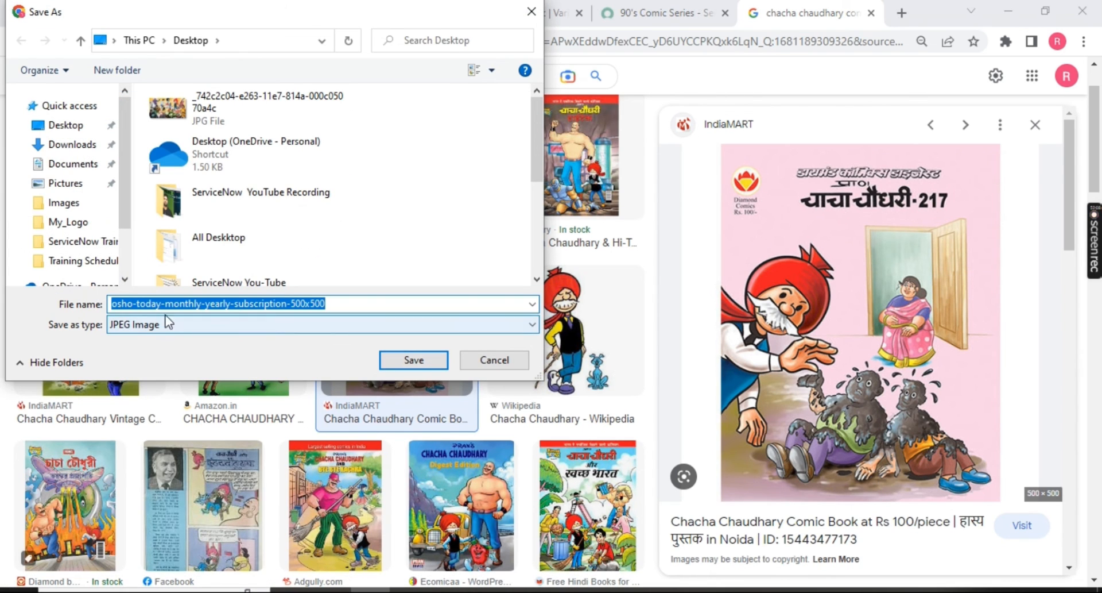
{"action": "left_click", "coordinate": [66, 125]}
{"action": "left_click", "coordinate": [414, 359]}
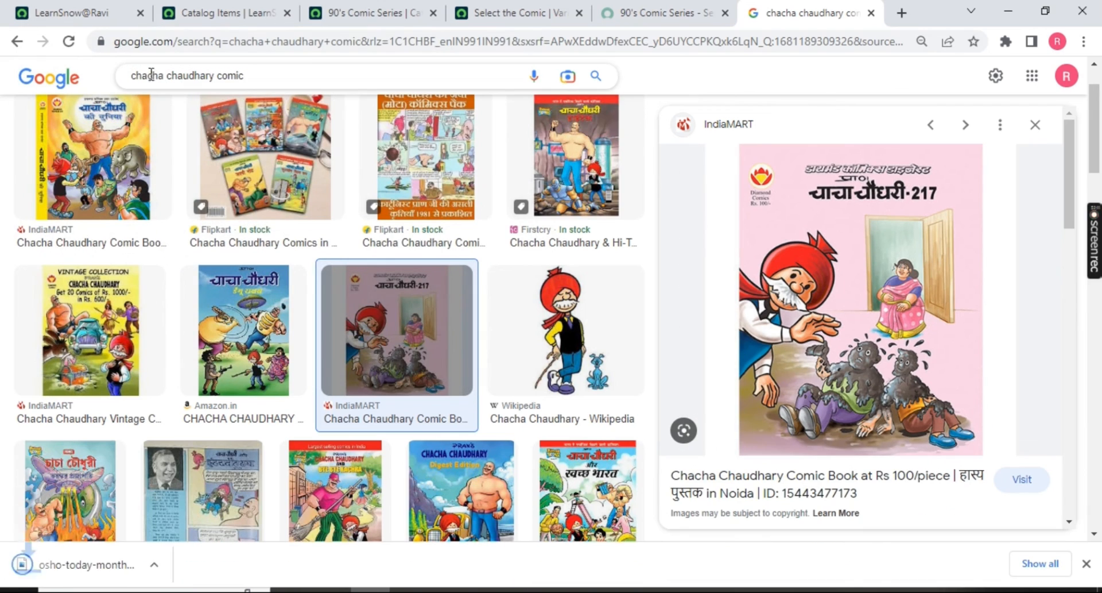
Search Google Images for "spider man comic" and save the Amazing Spider-Man Infinite Comics 001 cover to the Desktop as download.
{"action": "left_click_drag", "start_coordinate": [215, 75], "coordinate": [116, 77]}
{"action": "type", "text": "spider"}
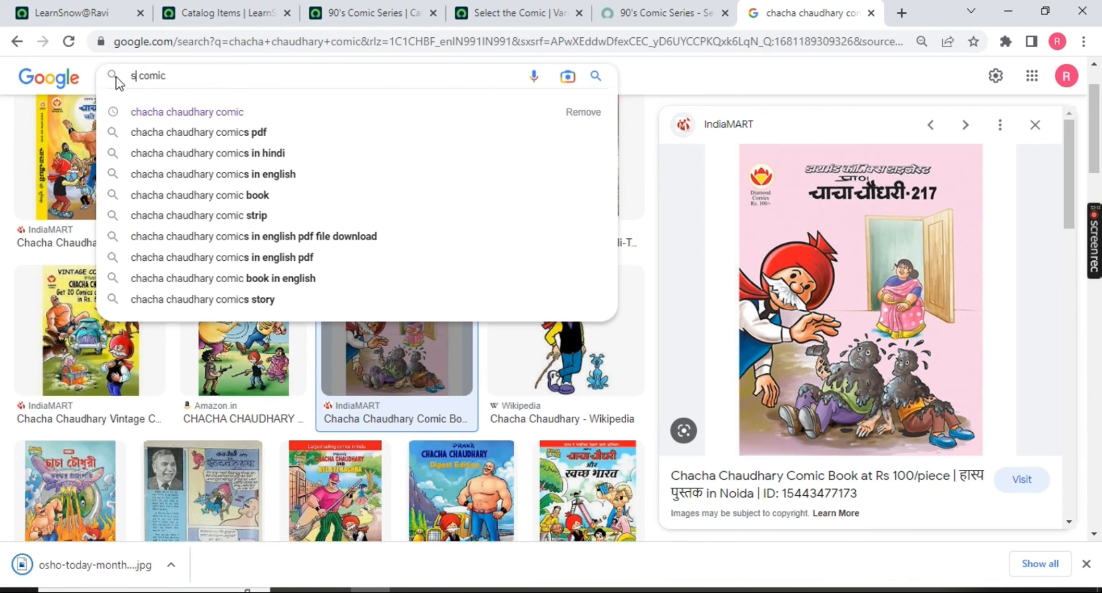
{"action": "type", "text": " man"}
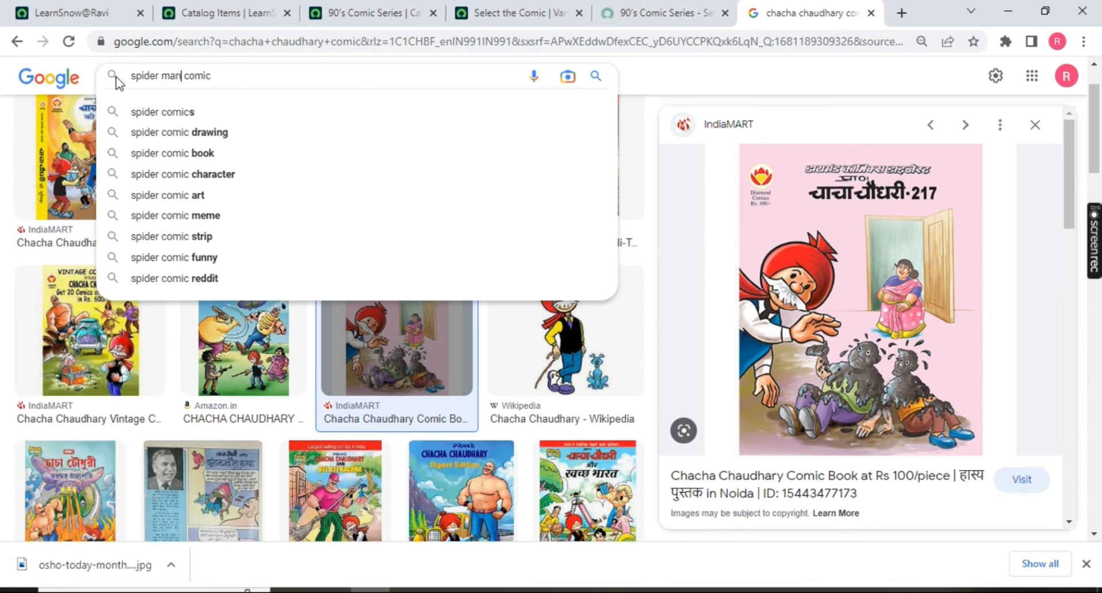
{"action": "key", "text": "Return"}
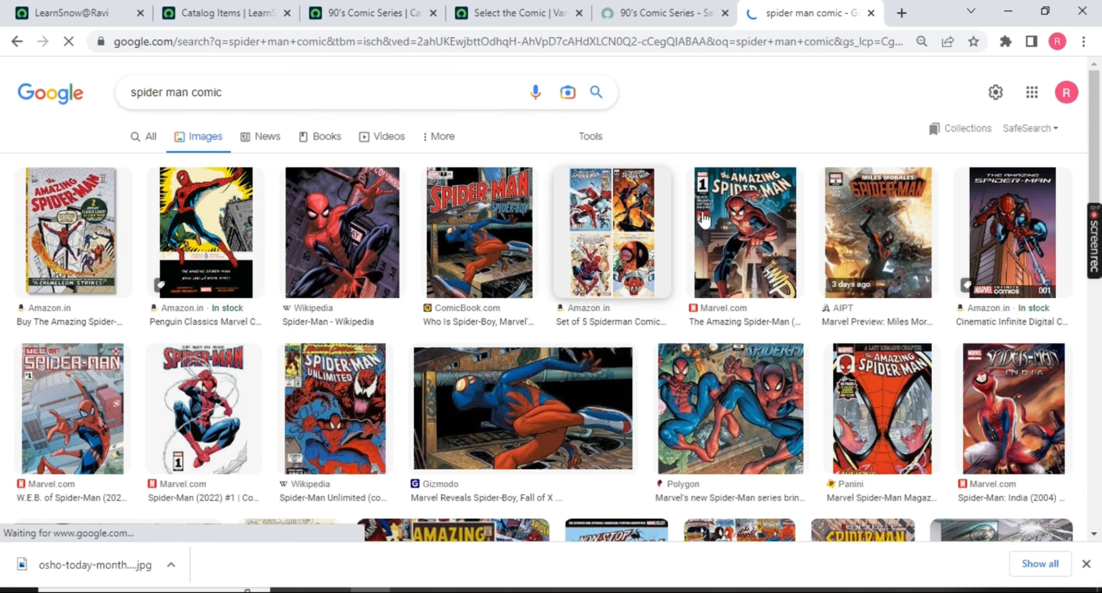
{"action": "left_click", "coordinate": [1011, 227]}
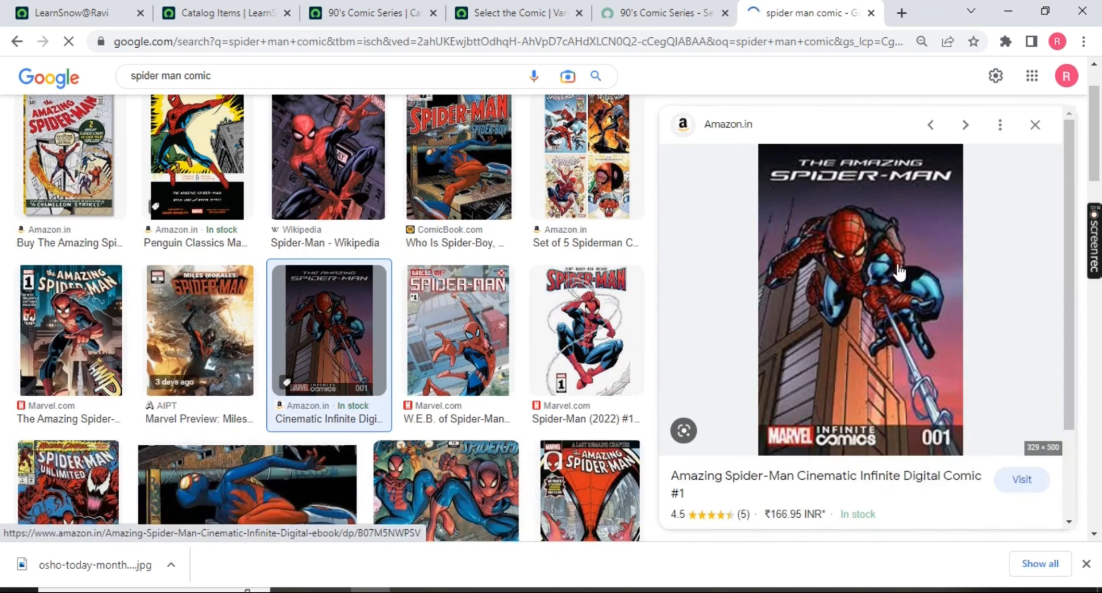
{"action": "right_click", "coordinate": [897, 265]}
{"action": "left_click", "coordinate": [935, 412]}
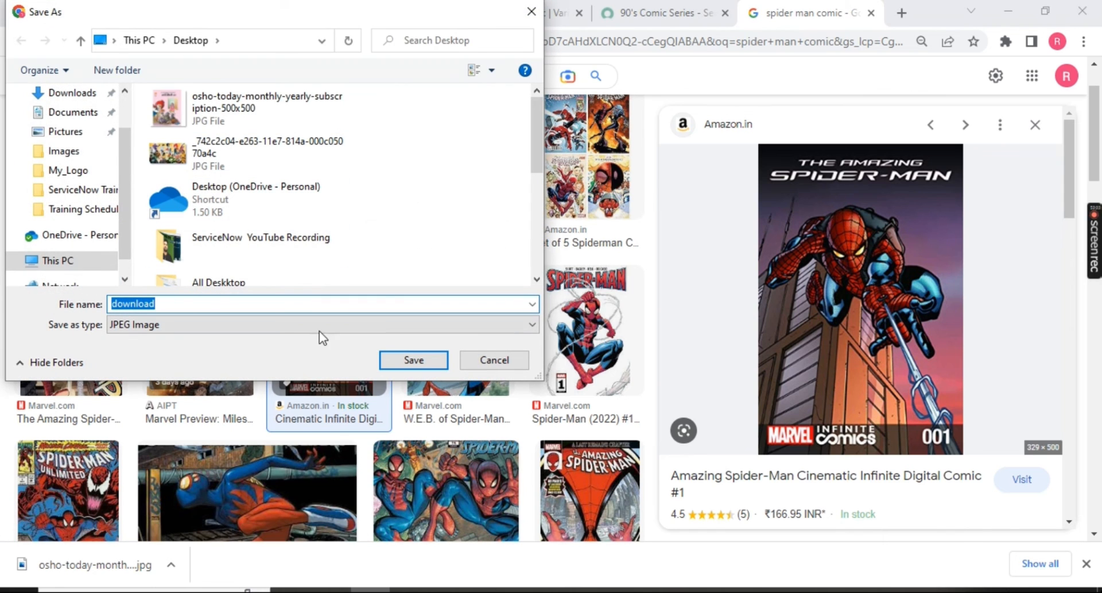
{"action": "left_click", "coordinate": [387, 366]}
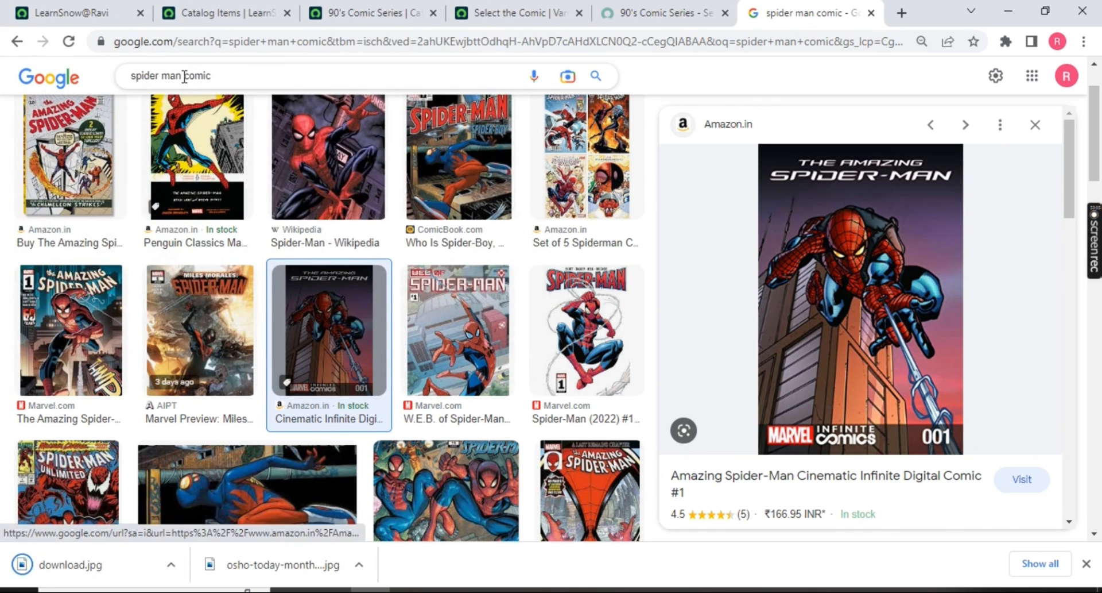
Search Google Images for "Batman comic" and save the Batman Comic Maxi Poster from Fruugo to the Desktop as 131322005_max.
{"action": "left_click_drag", "start_coordinate": [182, 76], "coordinate": [85, 81]}
{"action": "type", "text": "Batman"}
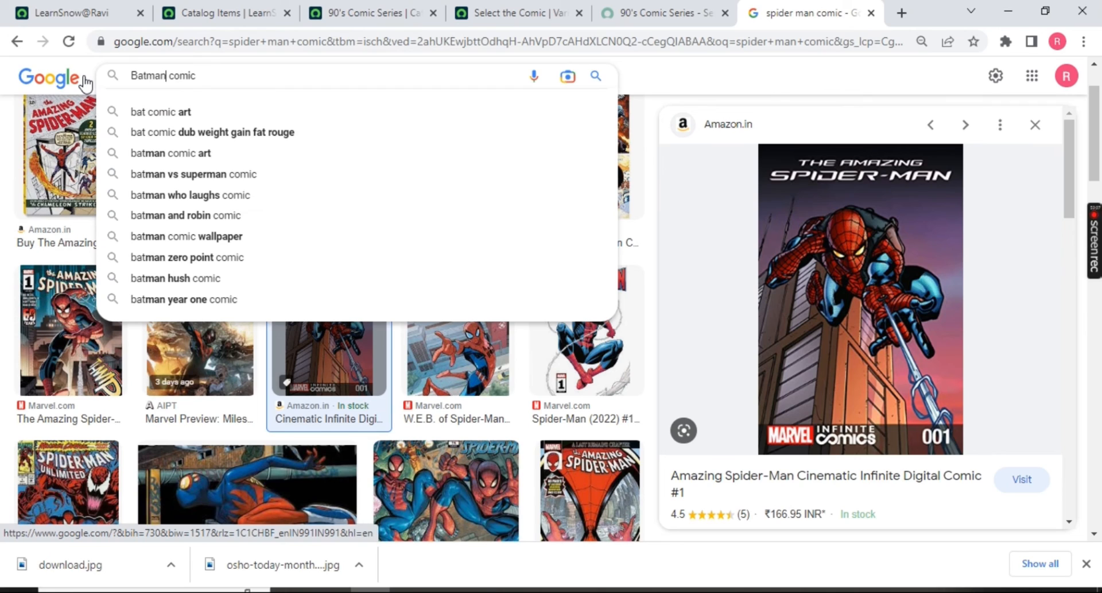
{"action": "key", "text": "Return"}
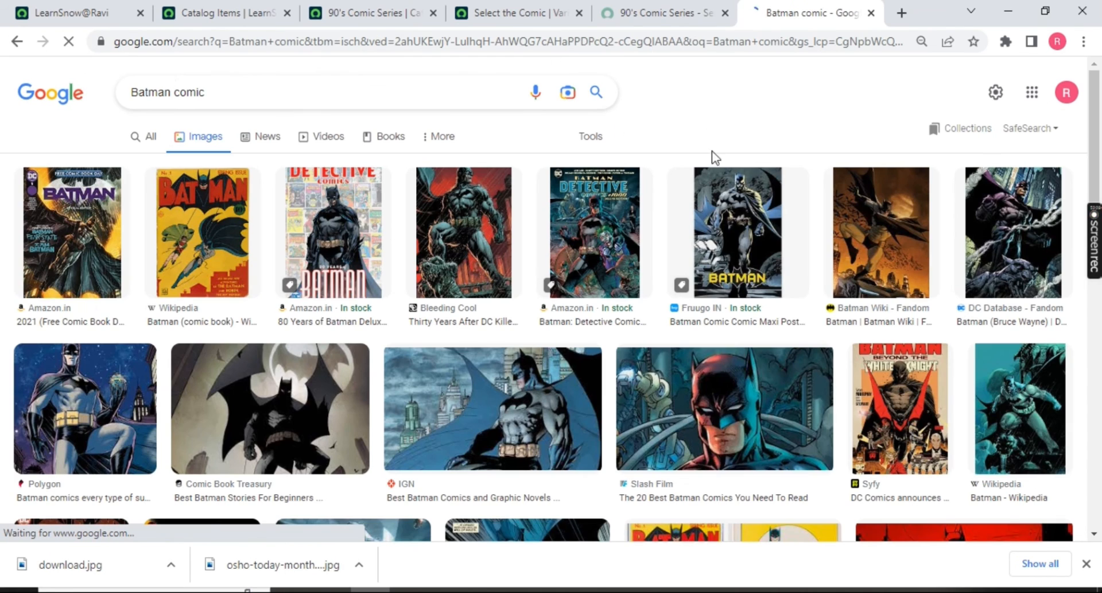
{"action": "left_click", "coordinate": [766, 235]}
{"action": "right_click", "coordinate": [896, 249]}
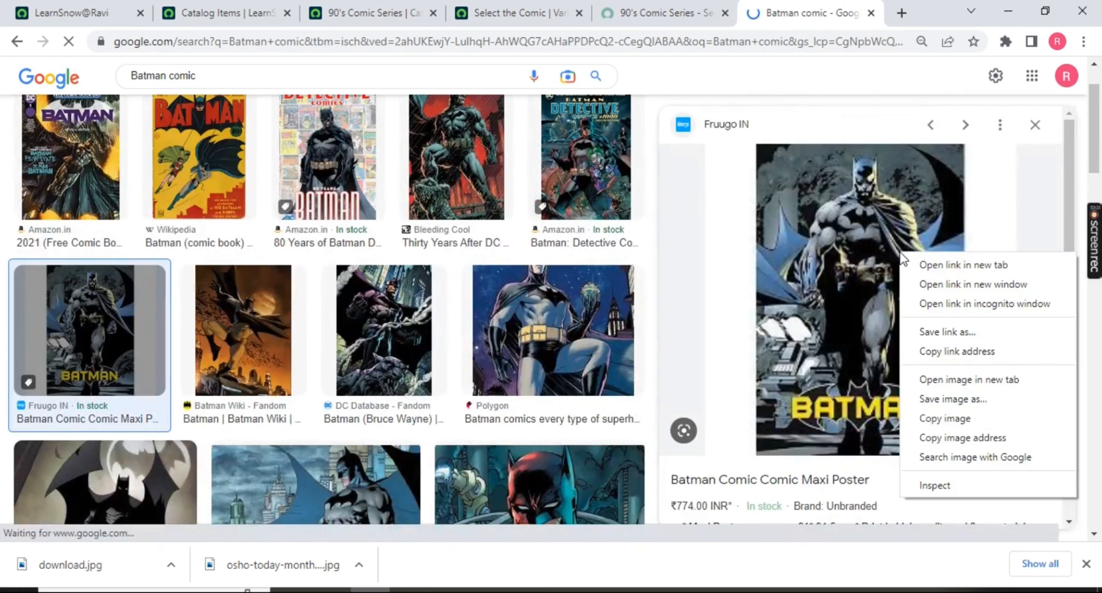
{"action": "right_click", "coordinate": [855, 264]}
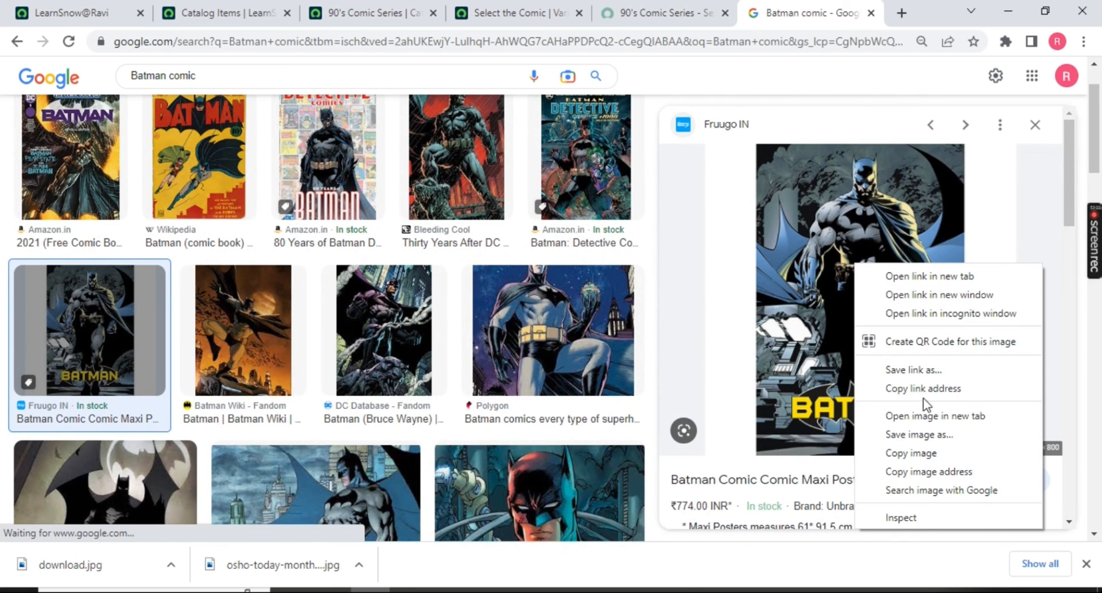
{"action": "left_click", "coordinate": [924, 432]}
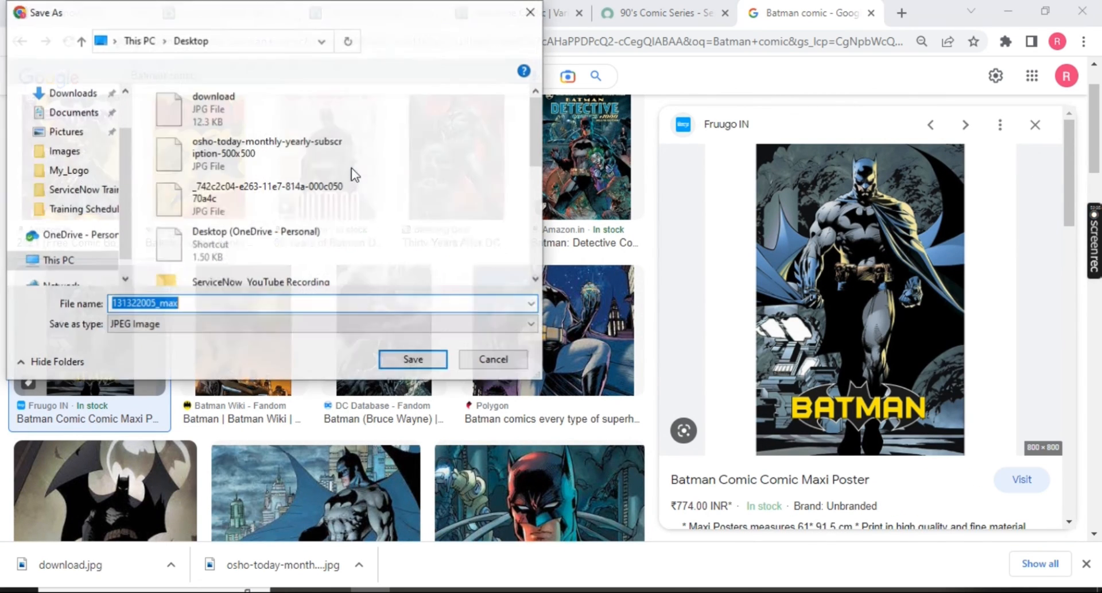
{"action": "left_click", "coordinate": [415, 360]}
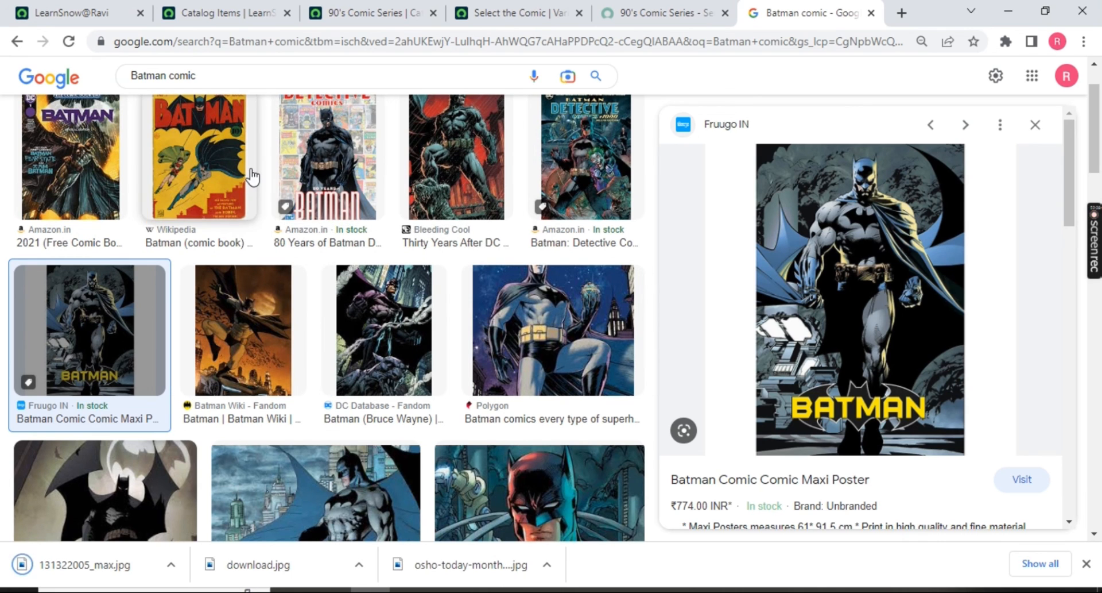
Search Google Images for "micky mouse comic" and save the red Mickey Mouse: Timeless Tales Volume 1 cover under its suggested file name.
{"action": "scroll", "coordinate": [246, 177], "scroll_direction": "up", "scroll_amount": 2}
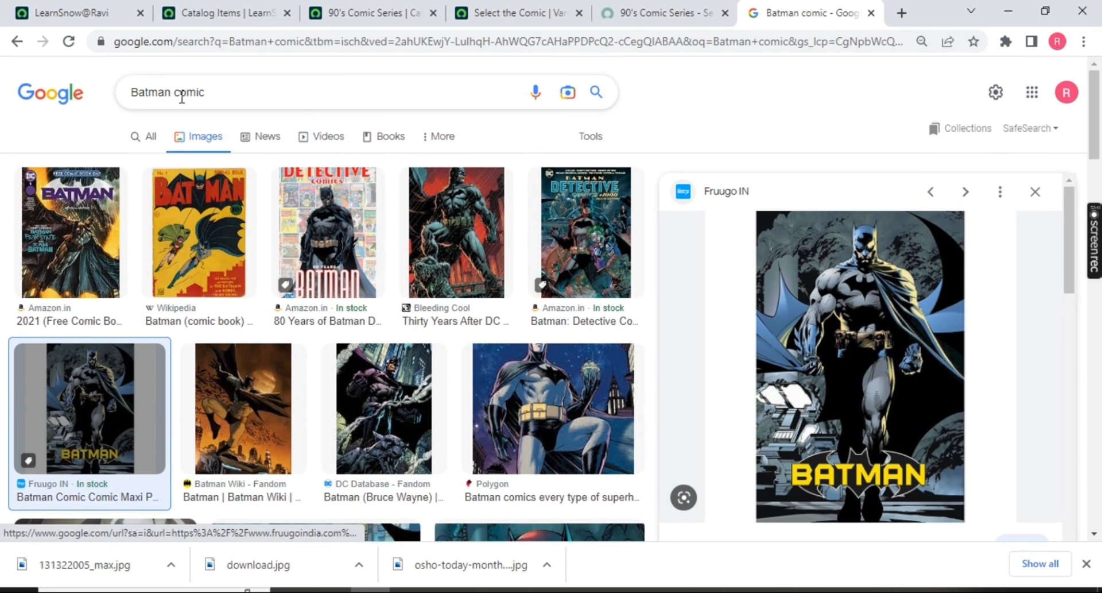
{"action": "left_click_drag", "start_coordinate": [174, 95], "coordinate": [119, 101]}
{"action": "type", "text": "Mick"}
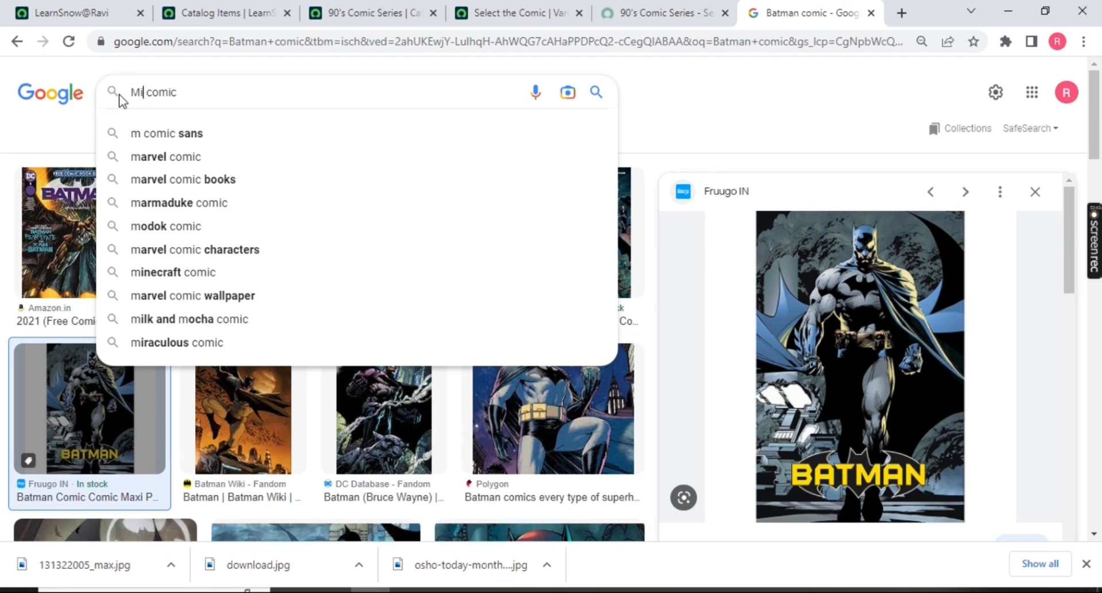
{"action": "type", "text": "y"}
{"action": "key", "text": "Down"}
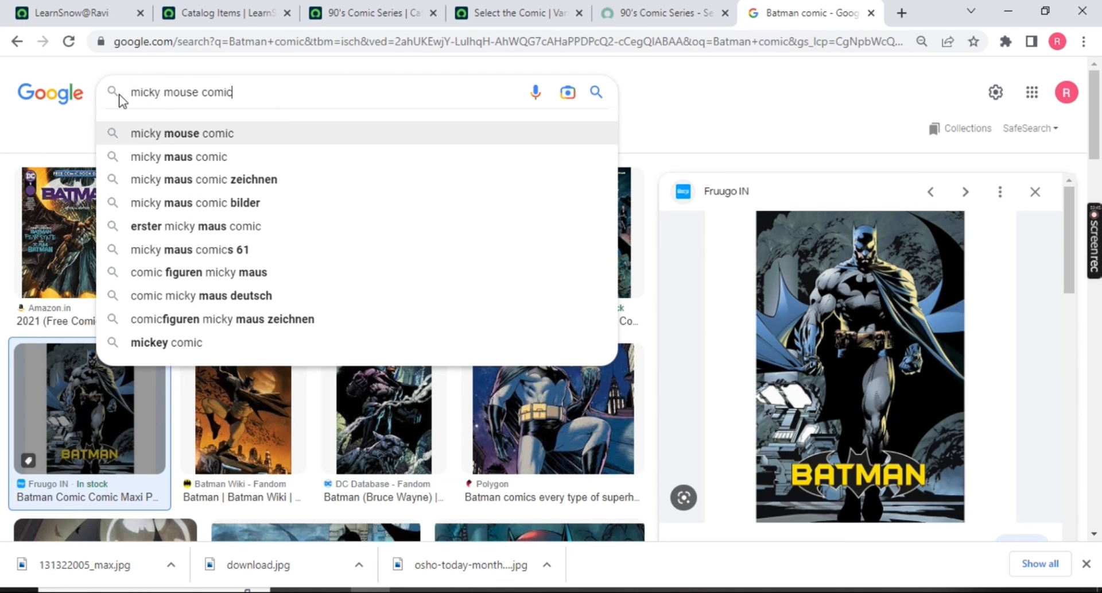
{"action": "key", "text": "Return"}
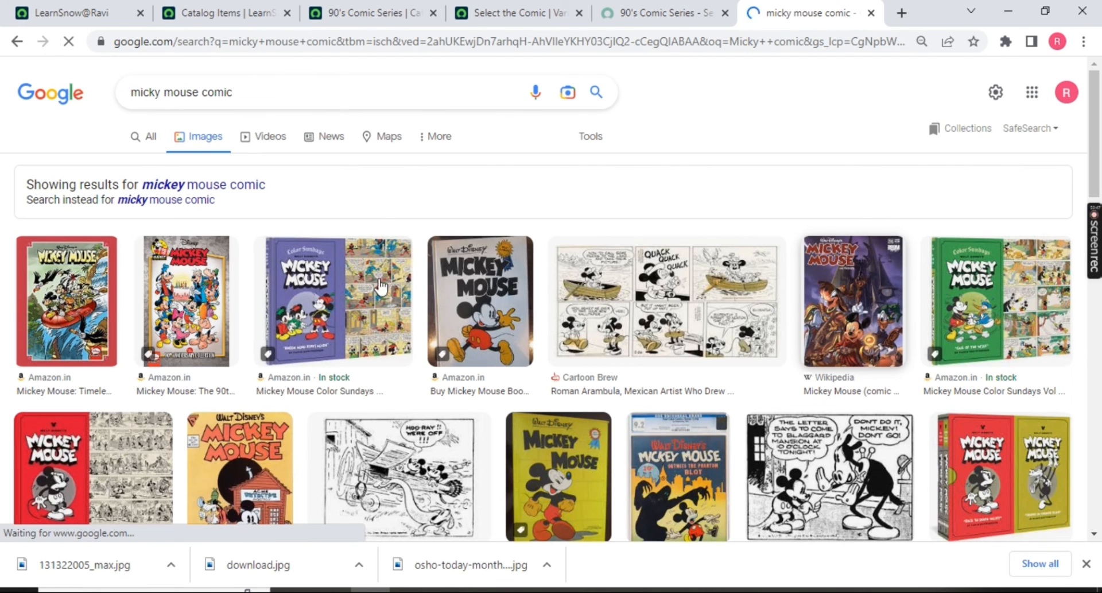
{"action": "left_click", "coordinate": [62, 304]}
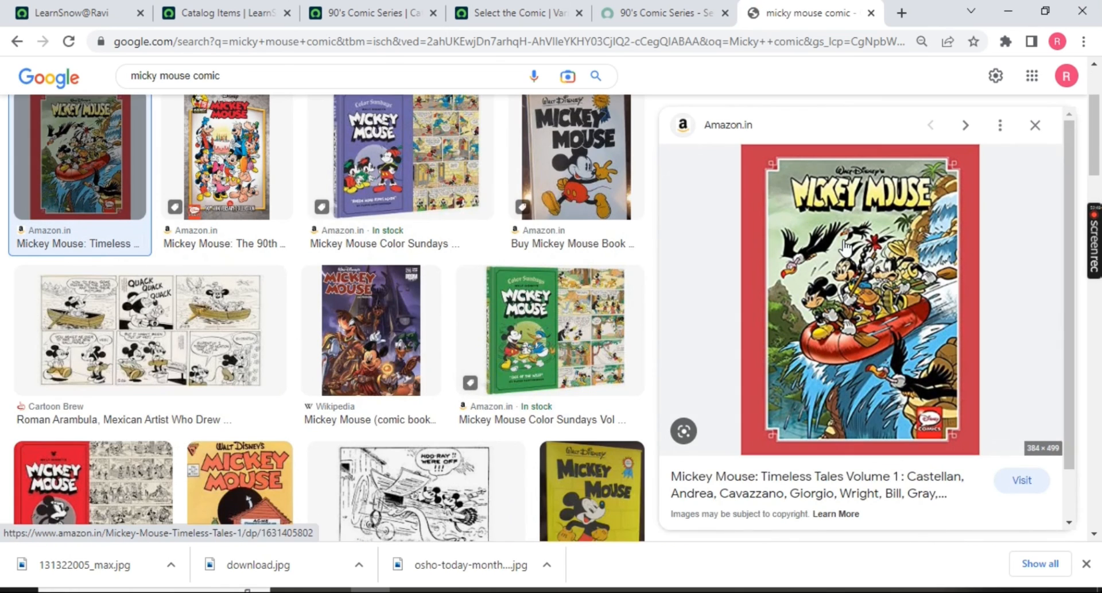
{"action": "right_click", "coordinate": [846, 241]}
{"action": "left_click", "coordinate": [910, 409]}
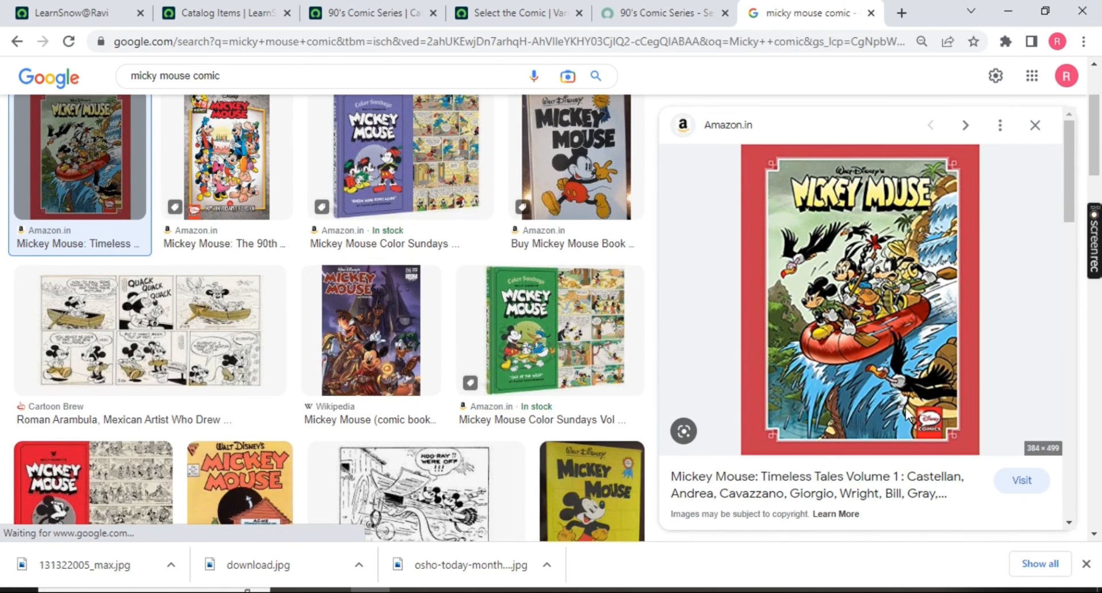
{"action": "left_click", "coordinate": [426, 361]}
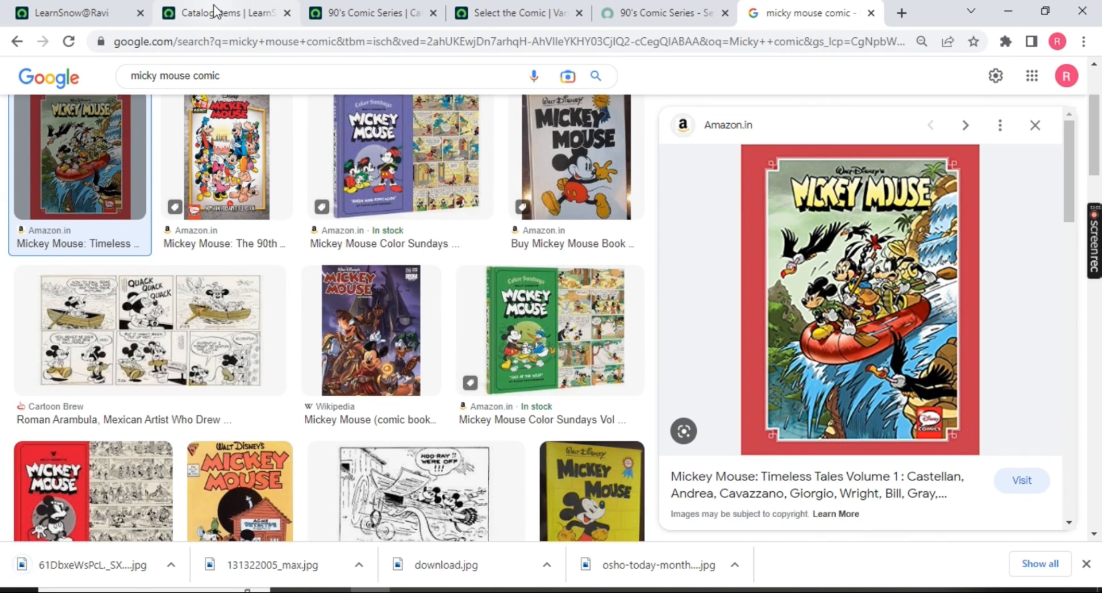
Return to the Select the Comic variable and insert osho-today-monthly-yearly-subscription-500x500 from the Desktop into its Instructions.
{"action": "left_click", "coordinate": [639, 13]}
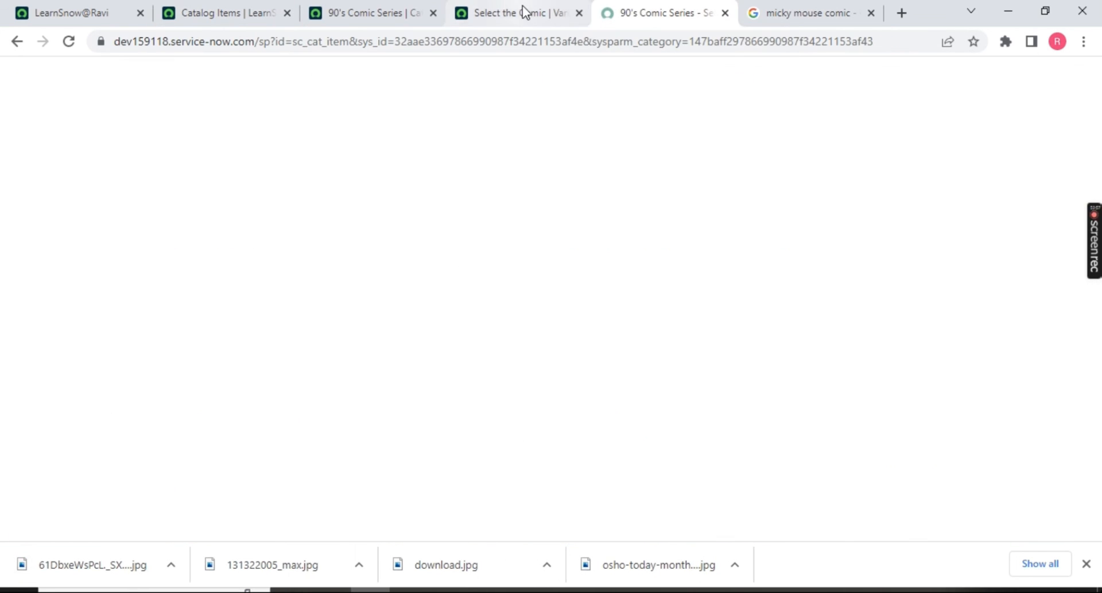
{"action": "left_click", "coordinate": [524, 12]}
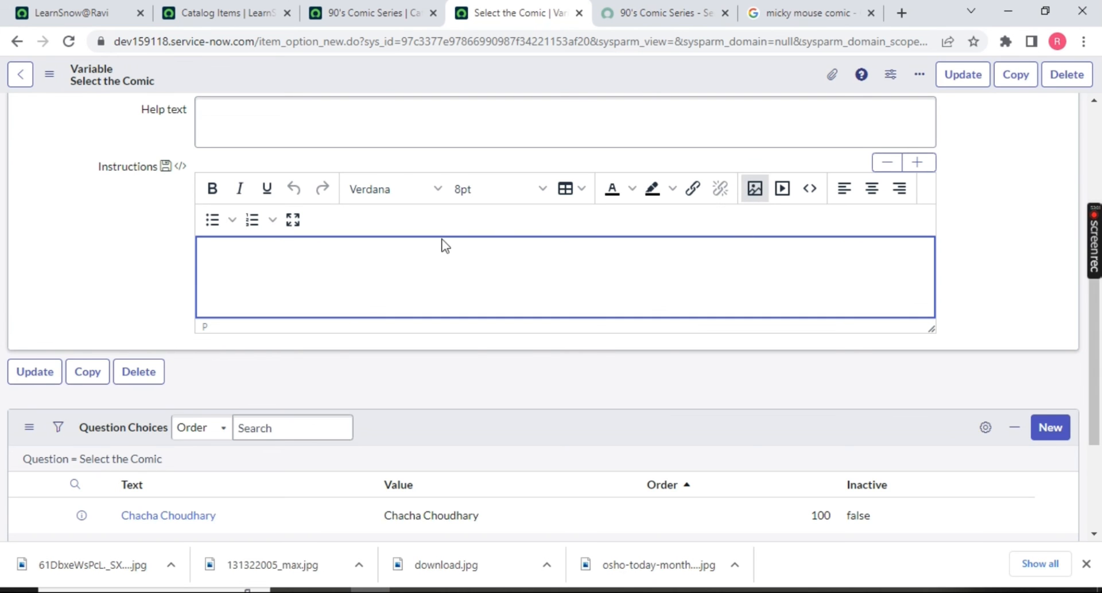
{"action": "left_click", "coordinate": [712, 229]}
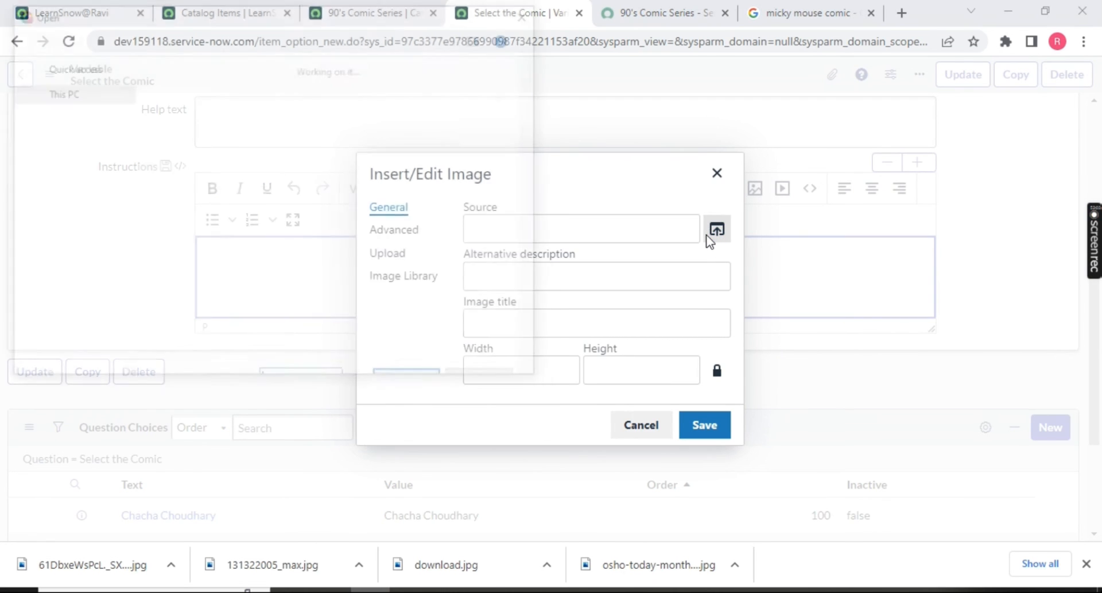
{"action": "left_click", "coordinate": [235, 246]}
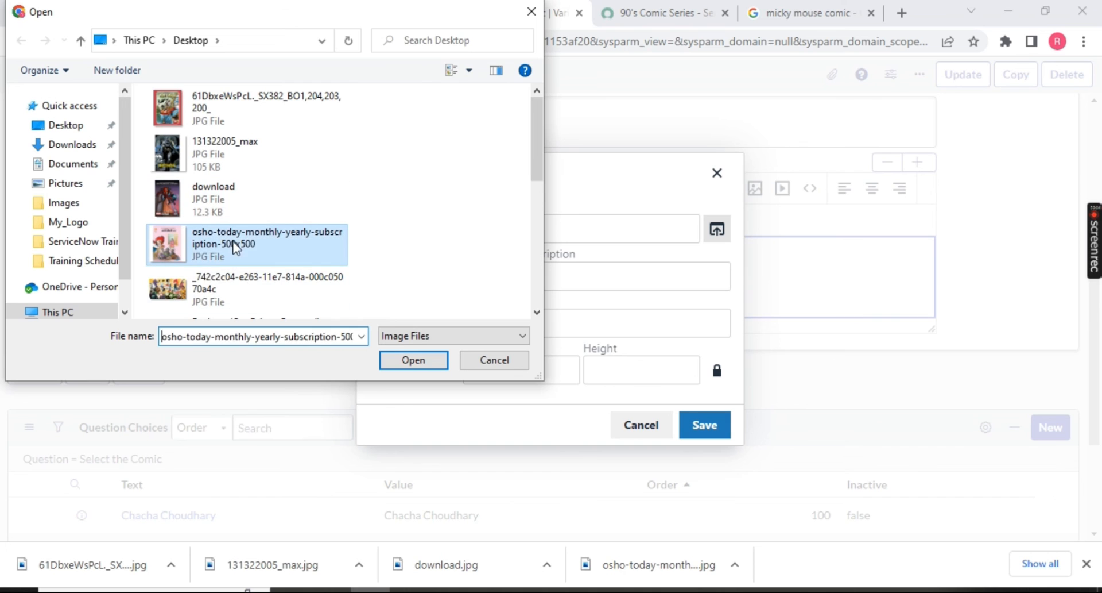
{"action": "left_click", "coordinate": [422, 357]}
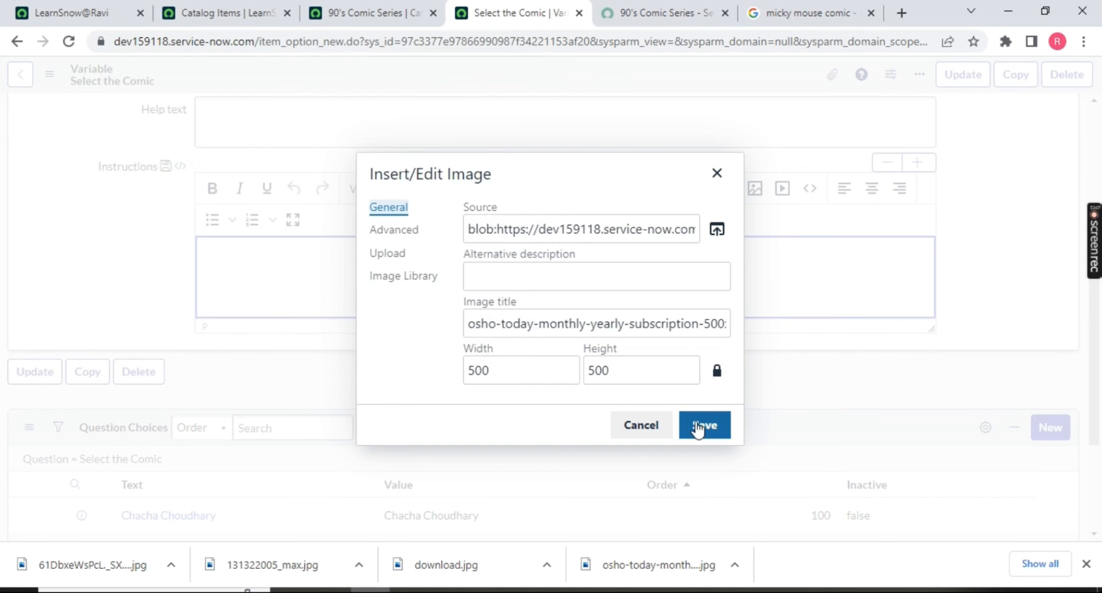
{"action": "left_click", "coordinate": [702, 422]}
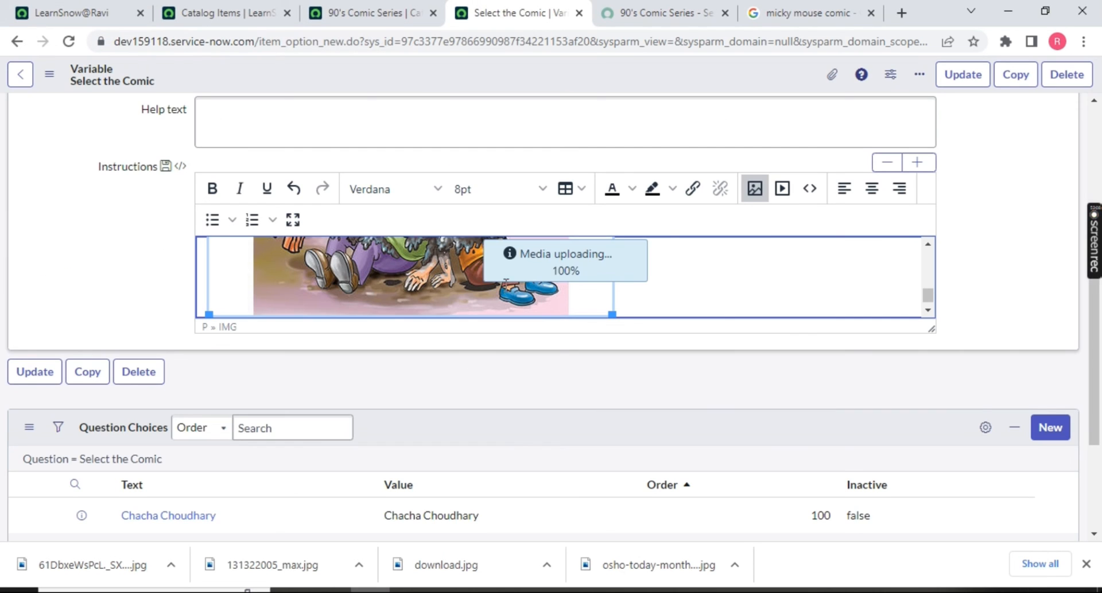
Expand the Instructions editor to full screen and shrink the Chacha Chaudhary cover to about a third of its inserted size.
{"action": "left_click", "coordinate": [293, 220]}
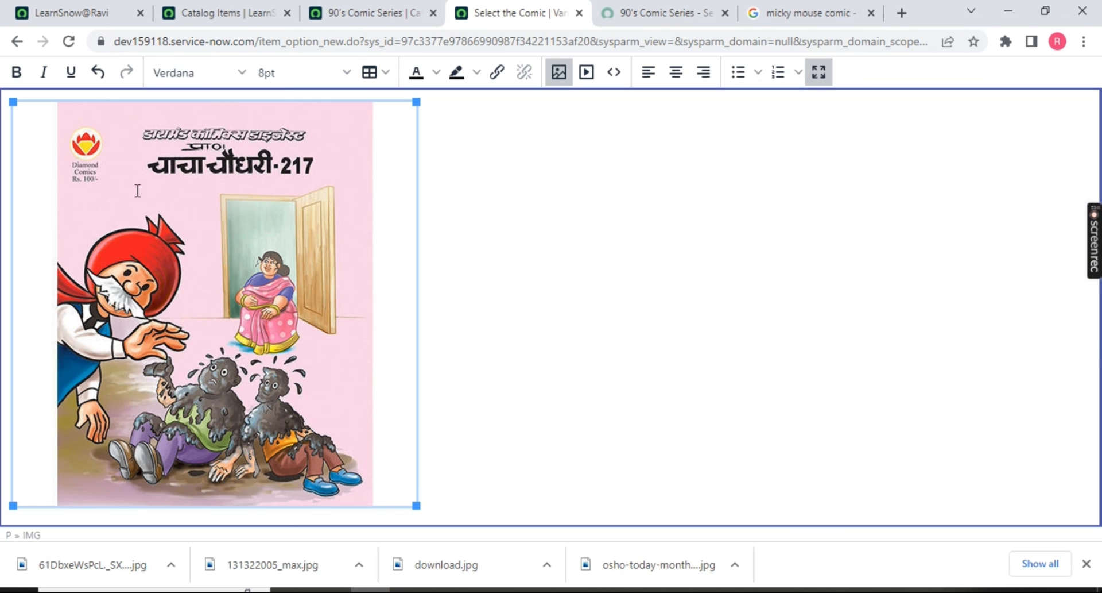
{"action": "left_click_drag", "start_coordinate": [12, 104], "coordinate": [275, 287]}
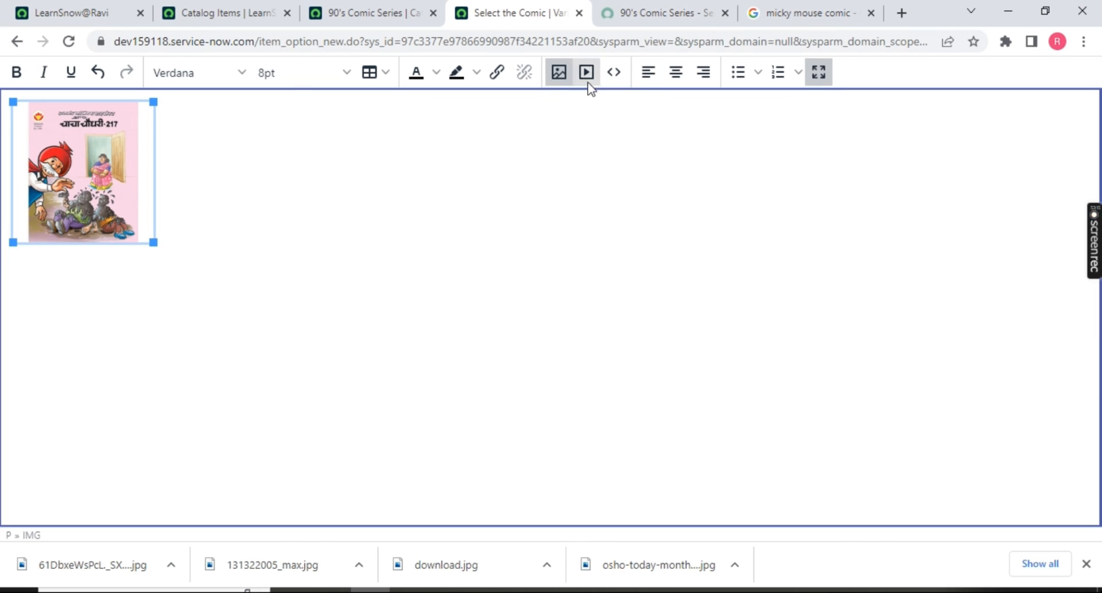
{"action": "left_click", "coordinate": [163, 238]}
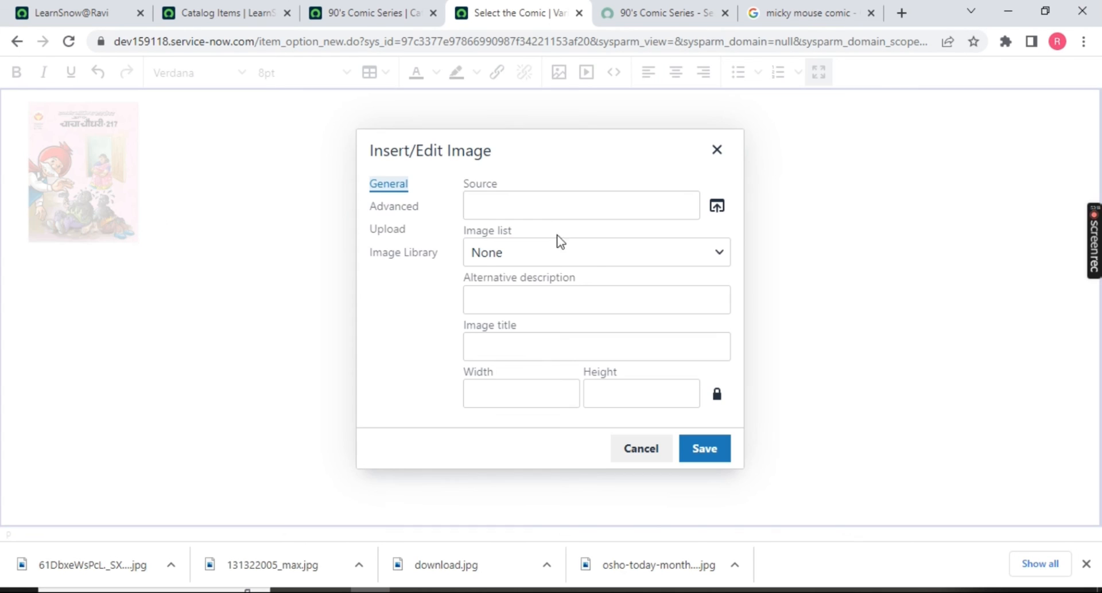
Insert the Spider-Man image file download from the Desktop beside the first cover and shrink it to match that cover's height.
{"action": "left_click", "coordinate": [717, 206]}
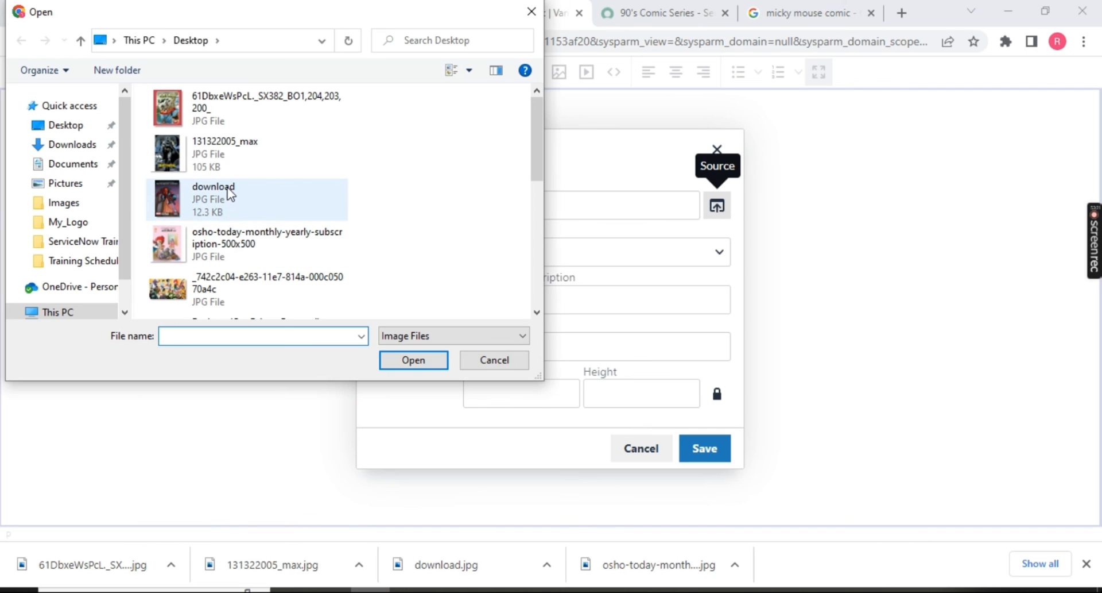
{"action": "left_click", "coordinate": [230, 193]}
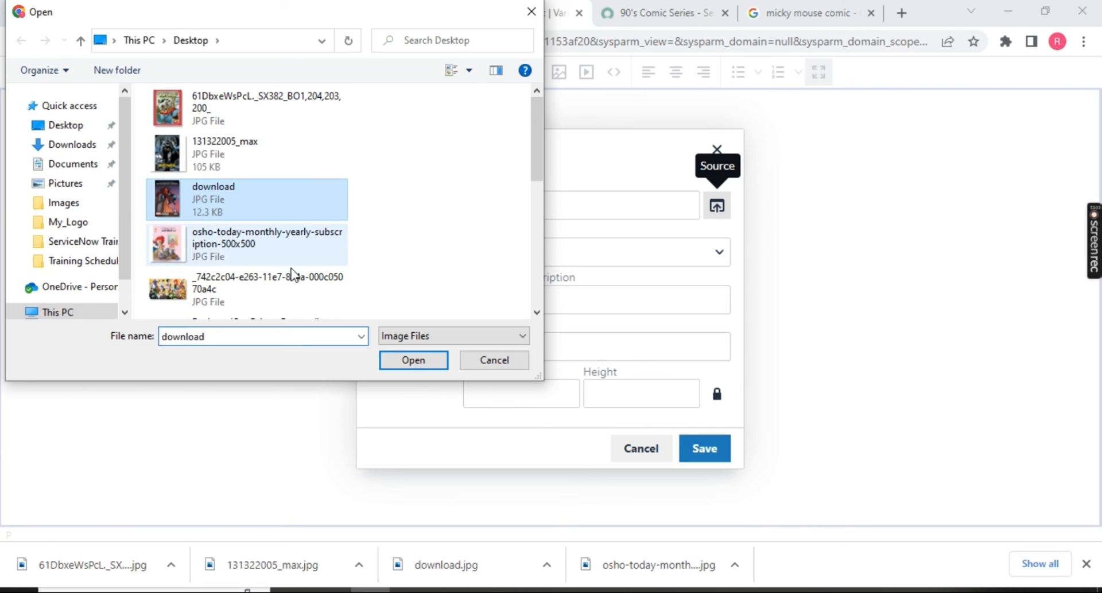
{"action": "left_click", "coordinate": [407, 367]}
{"action": "left_click", "coordinate": [700, 448]}
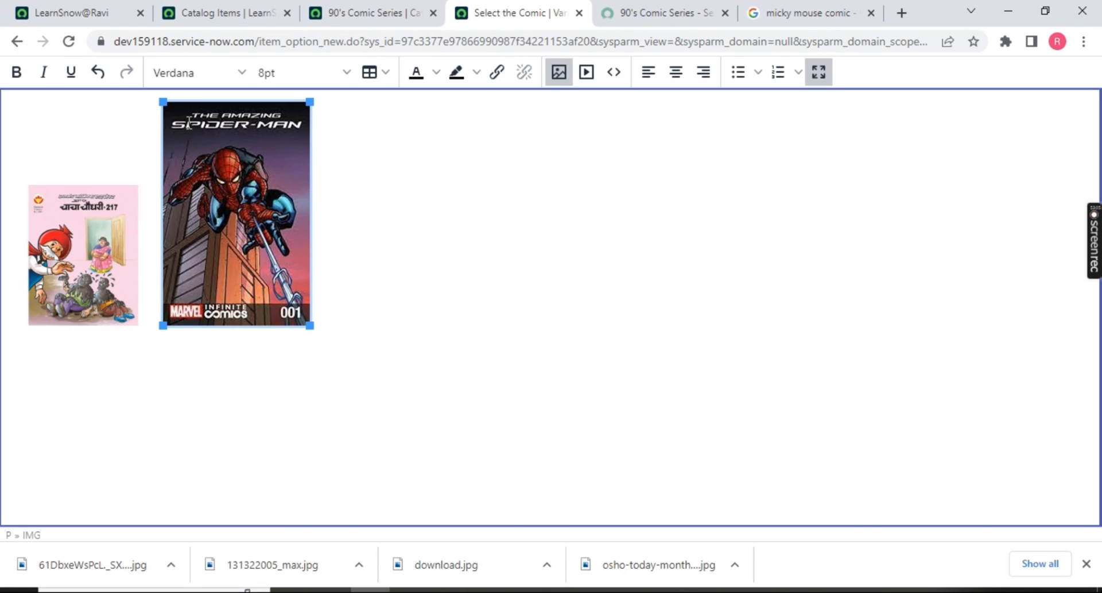
{"action": "left_click_drag", "start_coordinate": [177, 115], "coordinate": [222, 190]}
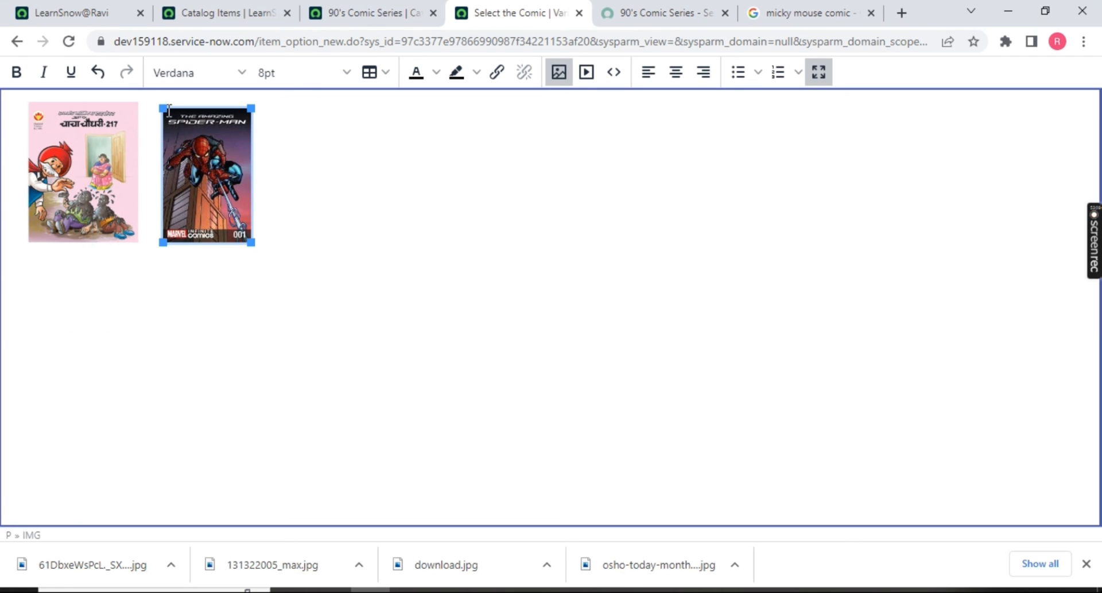
{"action": "left_click_drag", "start_coordinate": [163, 109], "coordinate": [160, 102]}
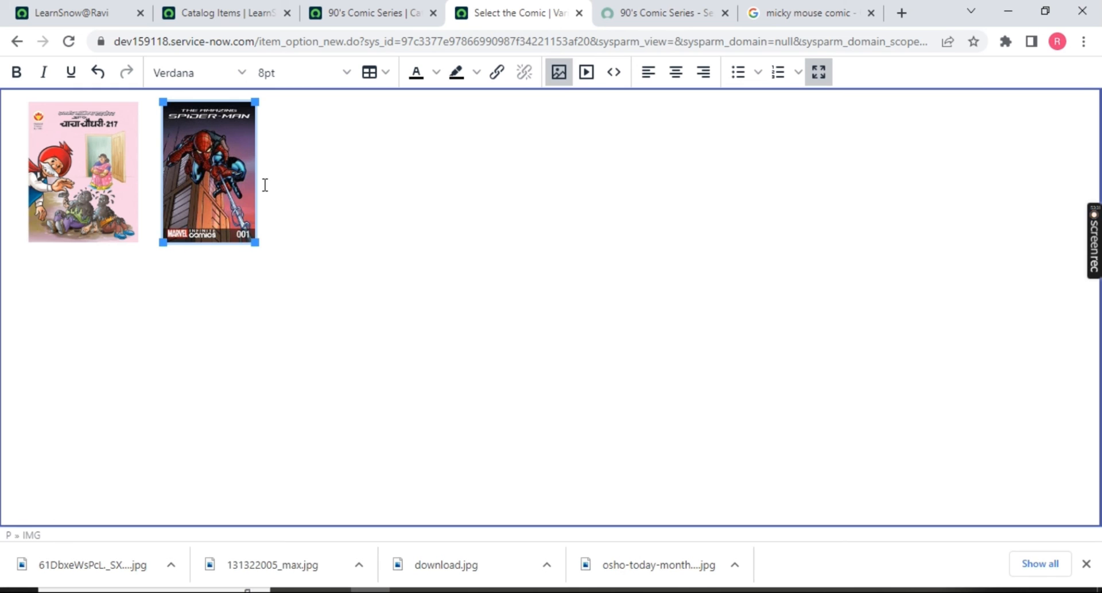
Insert the Batman image 131322005_max after the Spider-Man cover, shrink it to the same height as the others, and leave the cursor after it.
{"action": "left_click", "coordinate": [271, 231]}
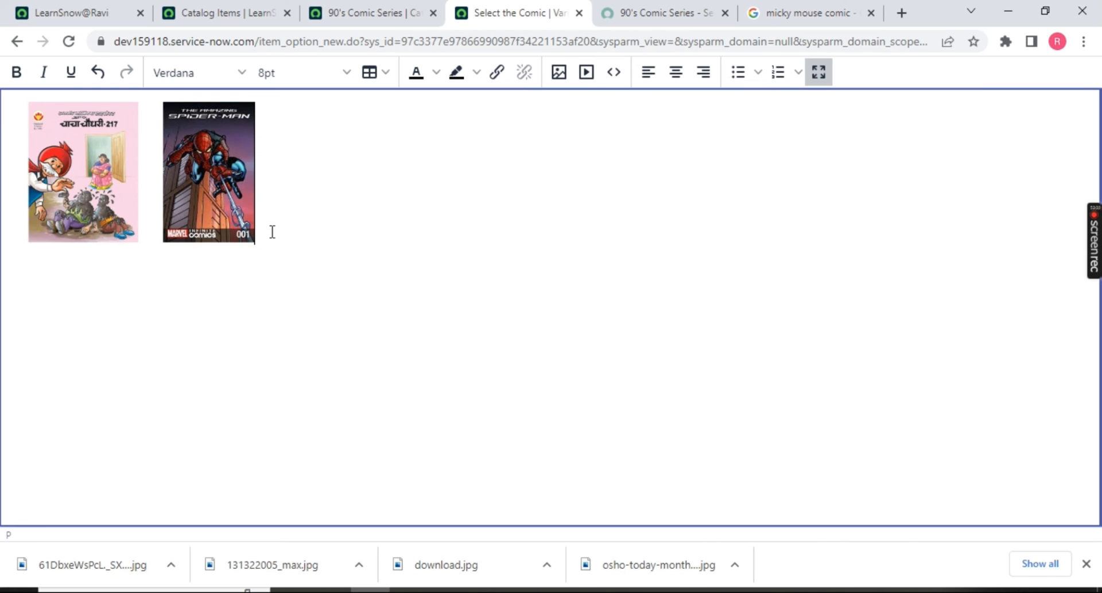
{"action": "left_click", "coordinate": [557, 73]}
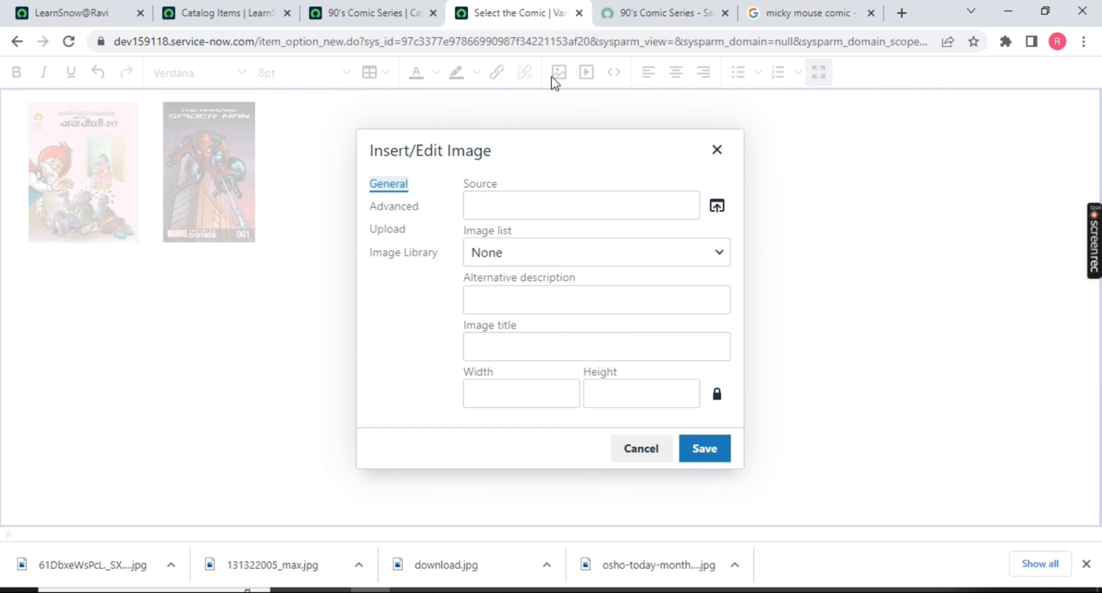
{"action": "left_click", "coordinate": [717, 206]}
{"action": "left_click", "coordinate": [212, 150]}
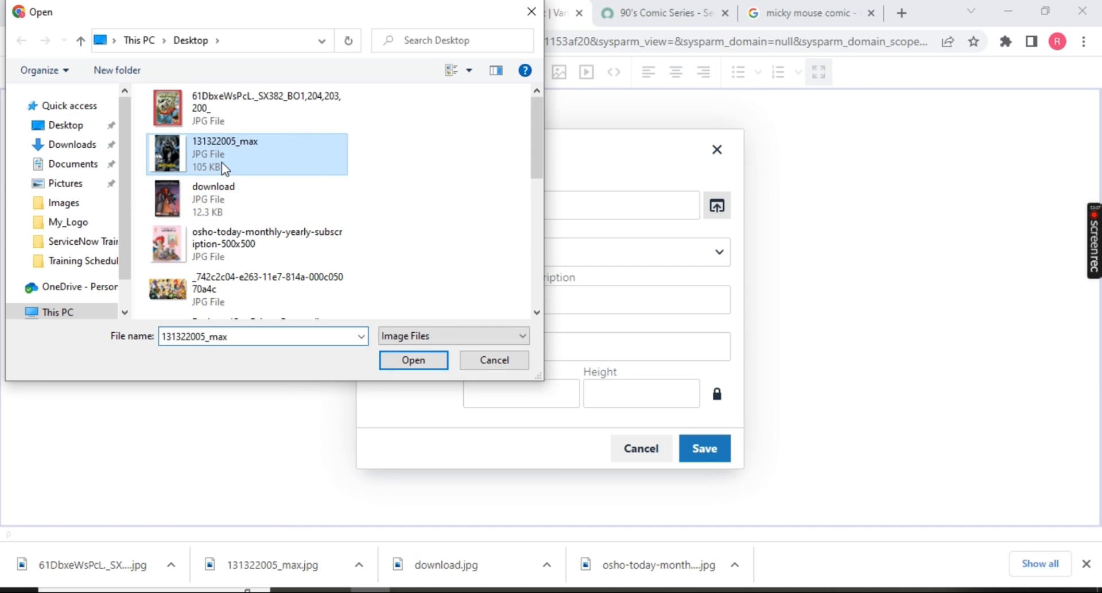
{"action": "left_click", "coordinate": [396, 360]}
{"action": "left_click", "coordinate": [705, 448]}
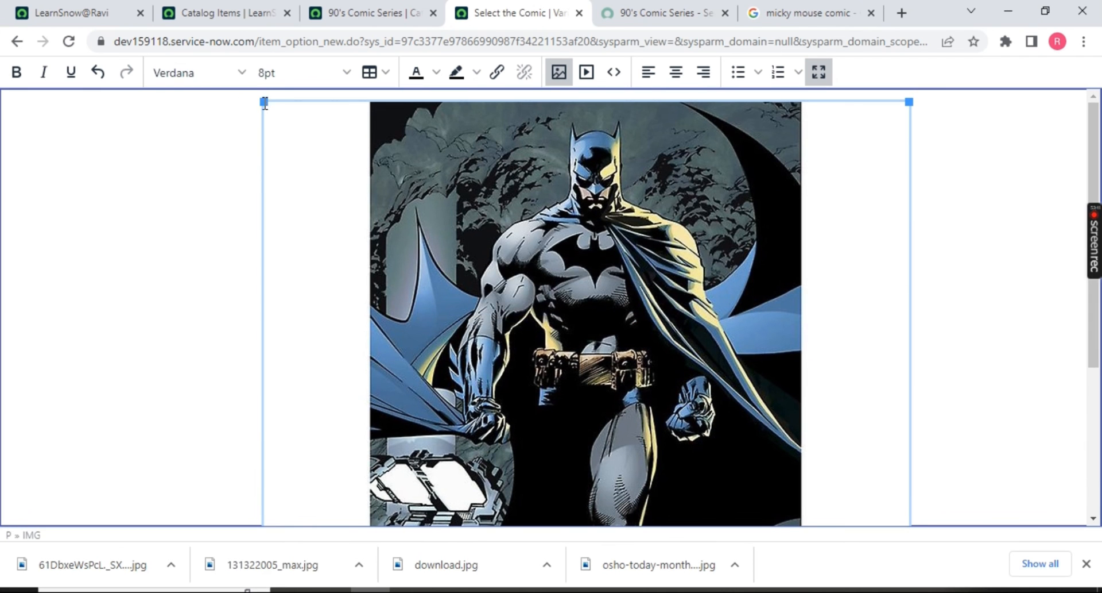
{"action": "left_click_drag", "start_coordinate": [264, 102], "coordinate": [681, 454]}
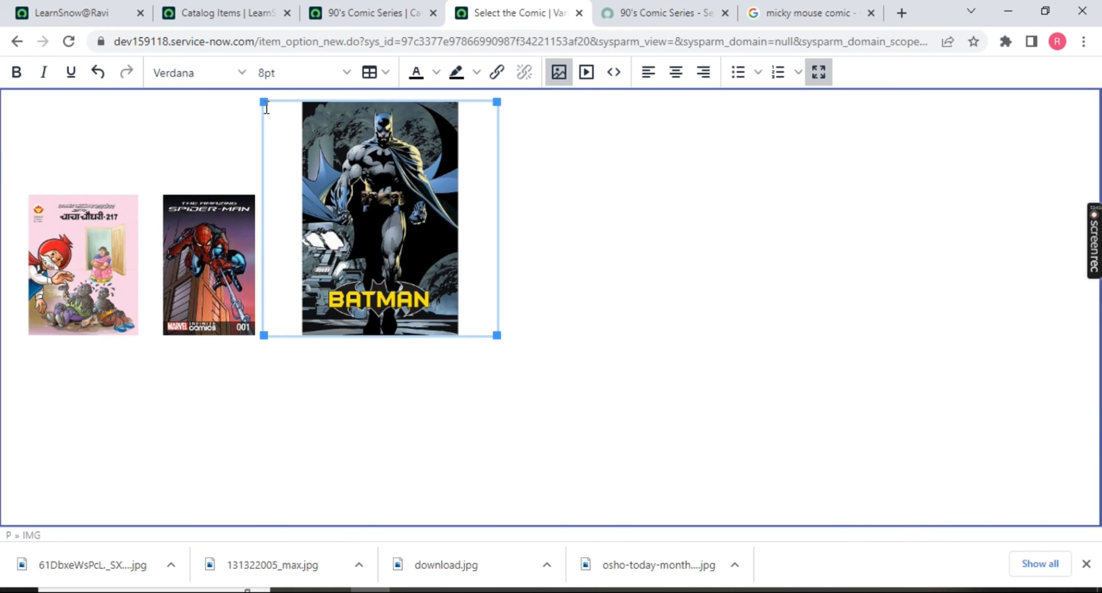
{"action": "left_click_drag", "start_coordinate": [261, 103], "coordinate": [332, 177]}
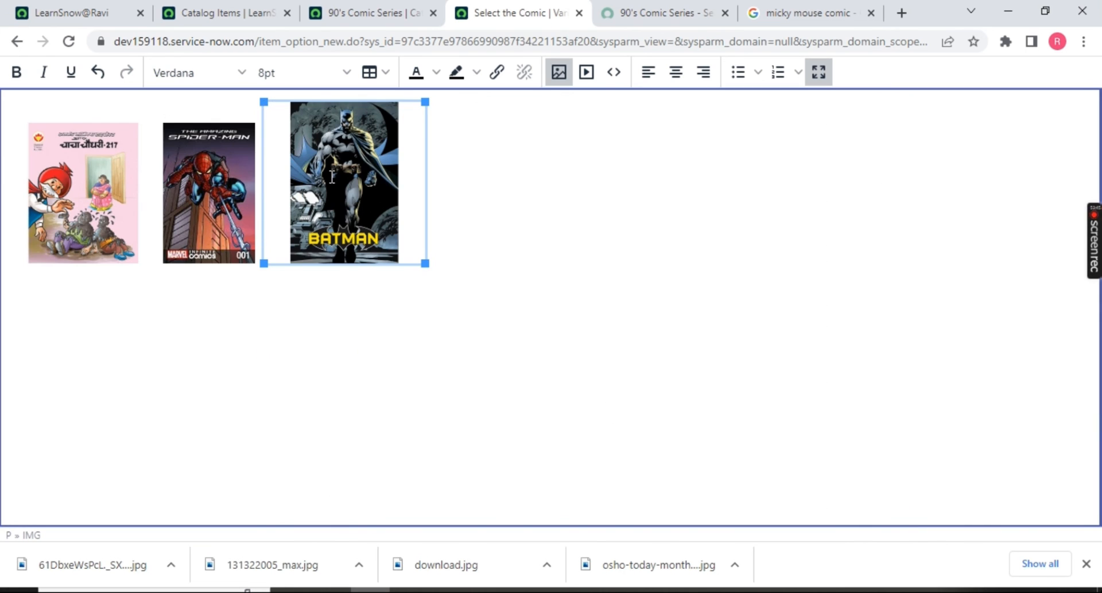
{"action": "left_click_drag", "start_coordinate": [263, 103], "coordinate": [281, 123]}
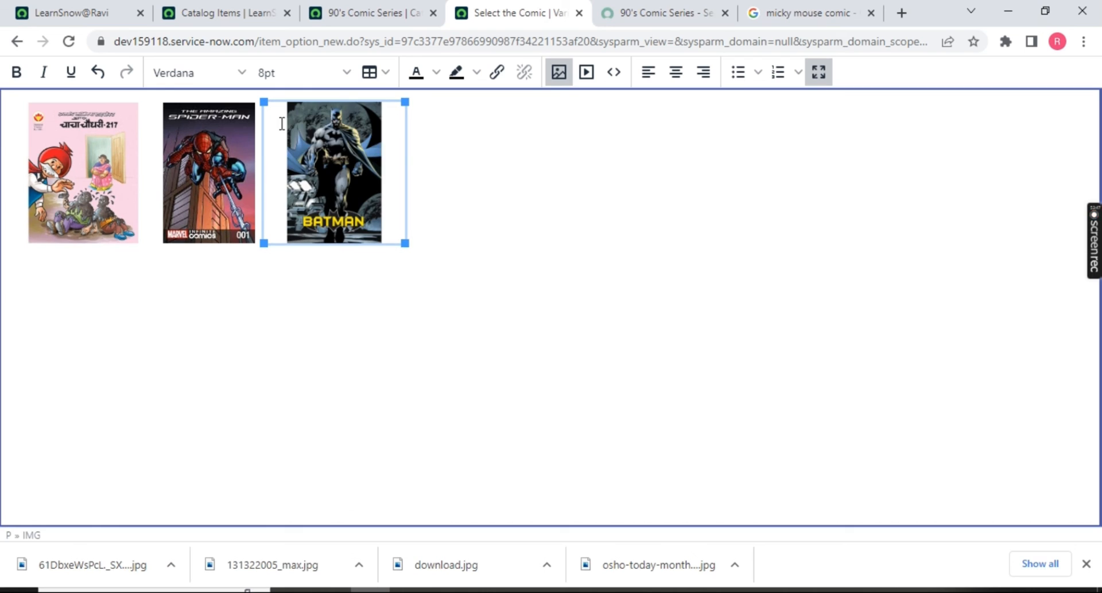
{"action": "left_click", "coordinate": [462, 251]}
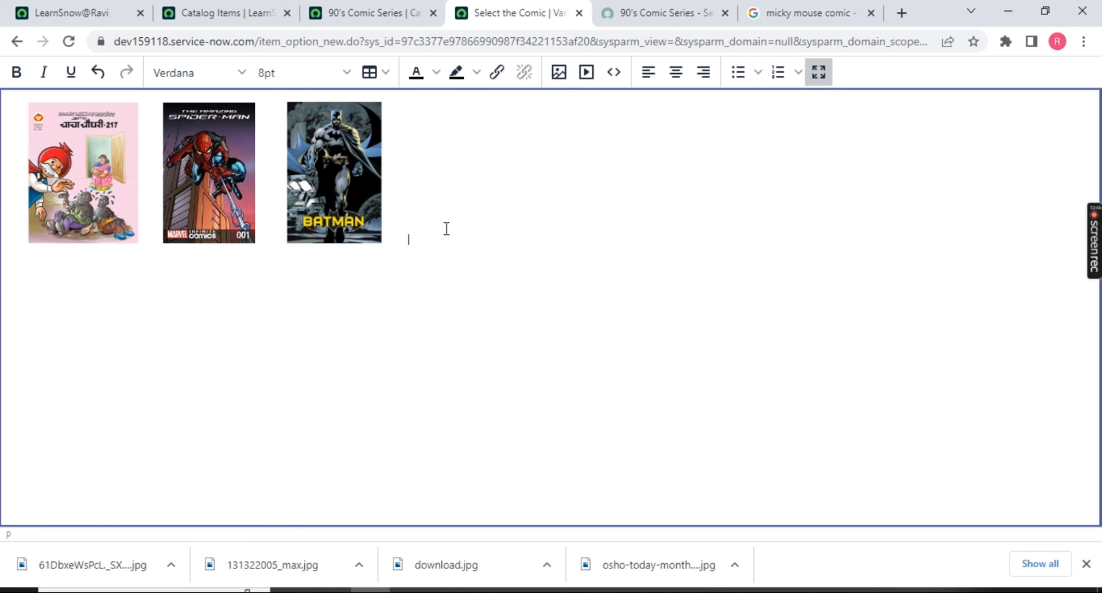
Insert the Mickey Mouse cover 61DbxeWsPcL._SX382_BO1,204,203,200_ after the Batman cover and shrink it to match the other covers' height.
{"action": "left_click", "coordinate": [559, 74]}
{"action": "left_click", "coordinate": [717, 206]}
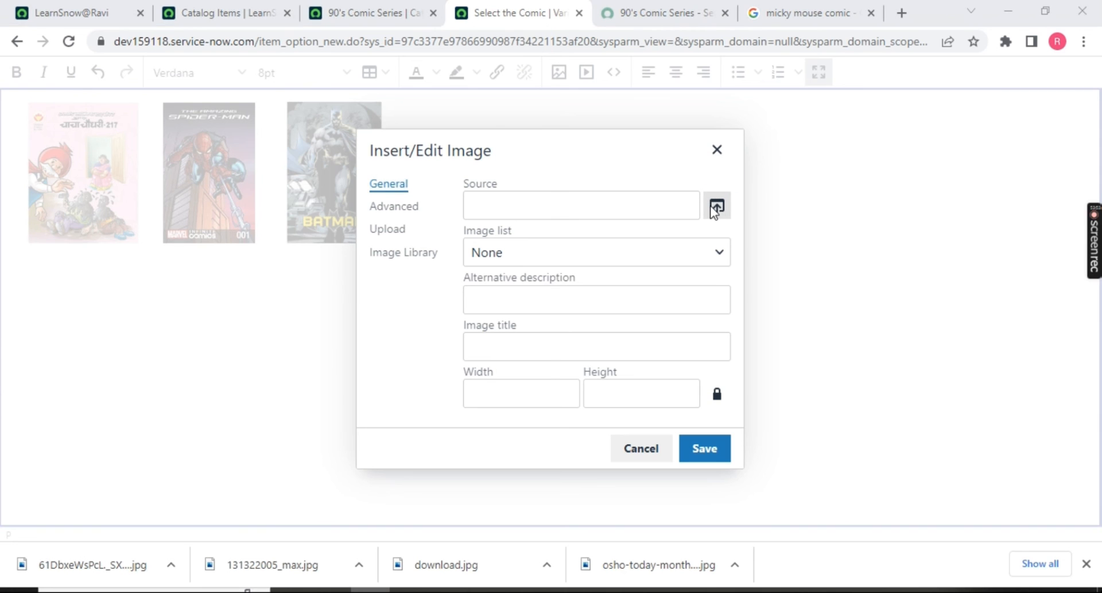
{"action": "left_click", "coordinate": [253, 115]}
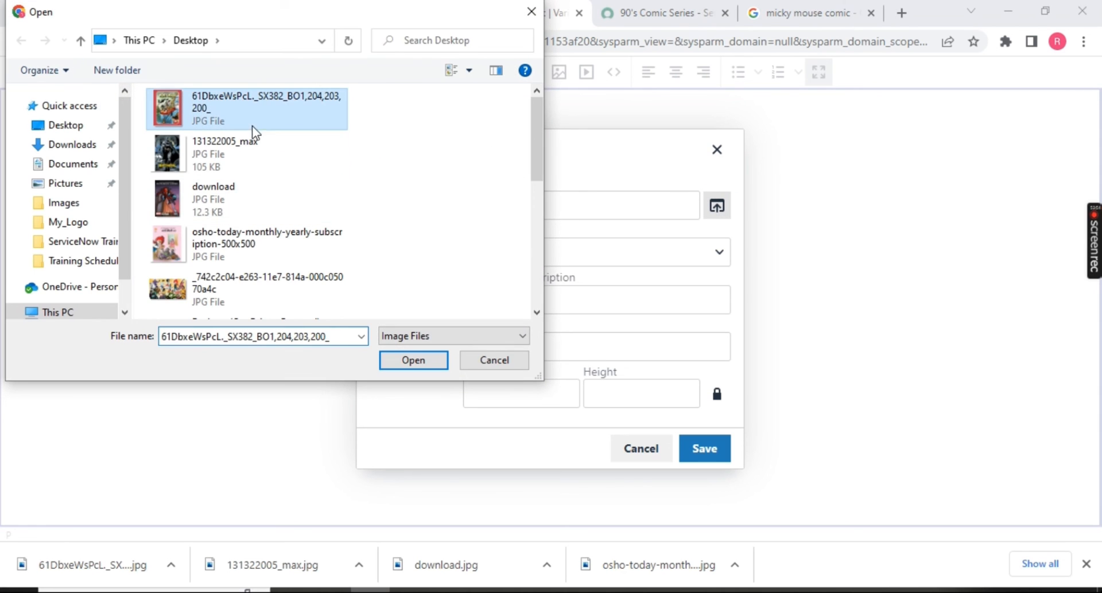
{"action": "left_click", "coordinate": [409, 359]}
{"action": "left_click", "coordinate": [692, 459]}
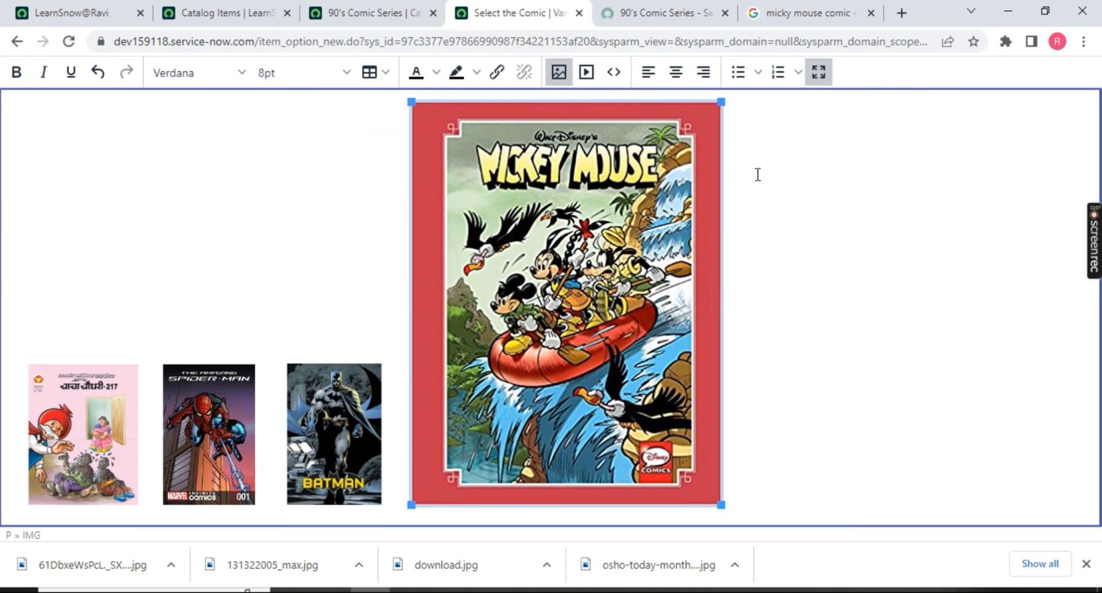
{"action": "left_click_drag", "start_coordinate": [421, 99], "coordinate": [599, 302]}
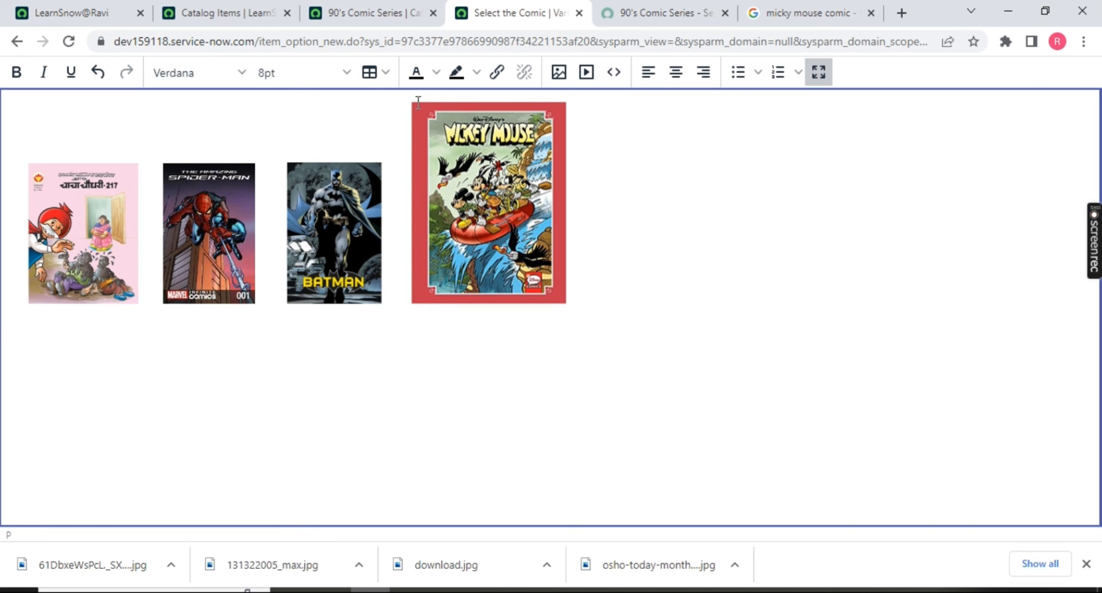
{"action": "left_click_drag", "start_coordinate": [411, 101], "coordinate": [463, 151]}
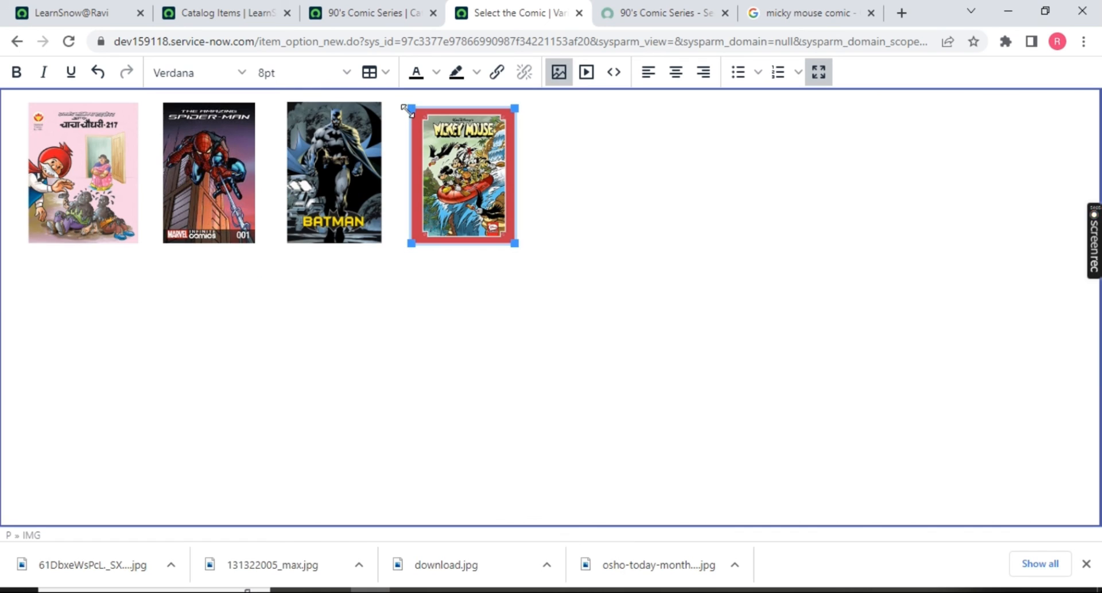
{"action": "left_click_drag", "start_coordinate": [412, 108], "coordinate": [405, 102]}
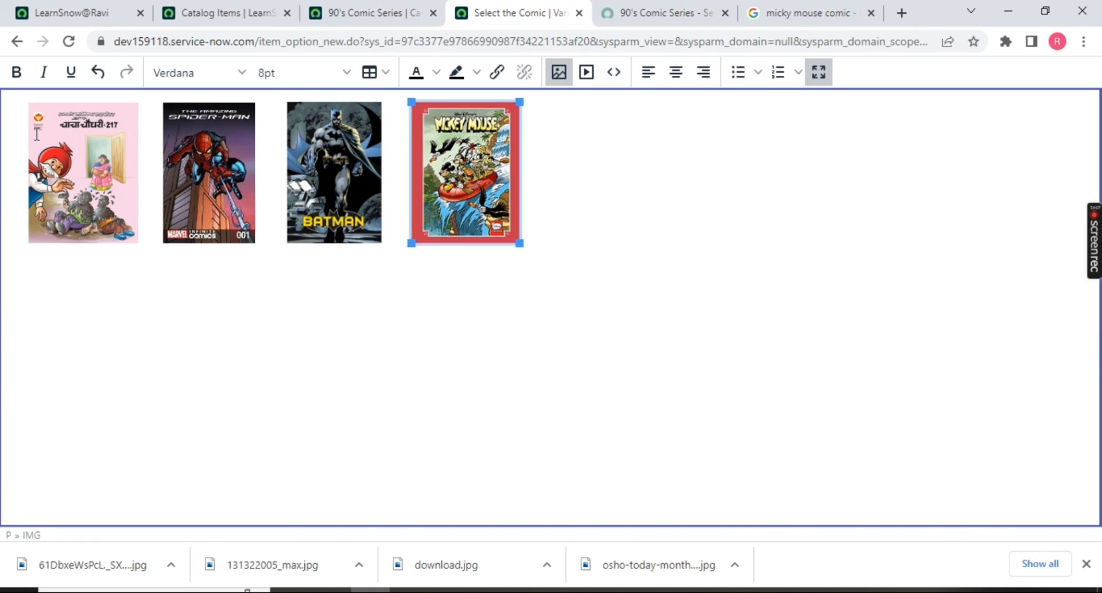
Add the caption Chacha Choudary below the first cover and make it bold and underlined.
{"action": "left_click", "coordinate": [569, 225]}
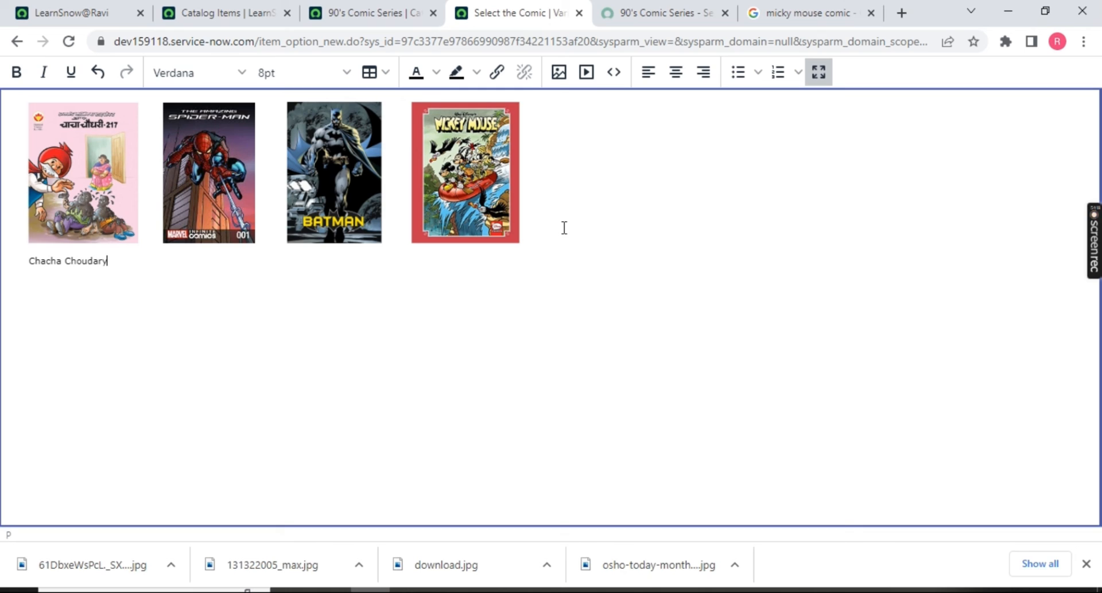
{"action": "left_click_drag", "start_coordinate": [111, 262], "coordinate": [34, 263]}
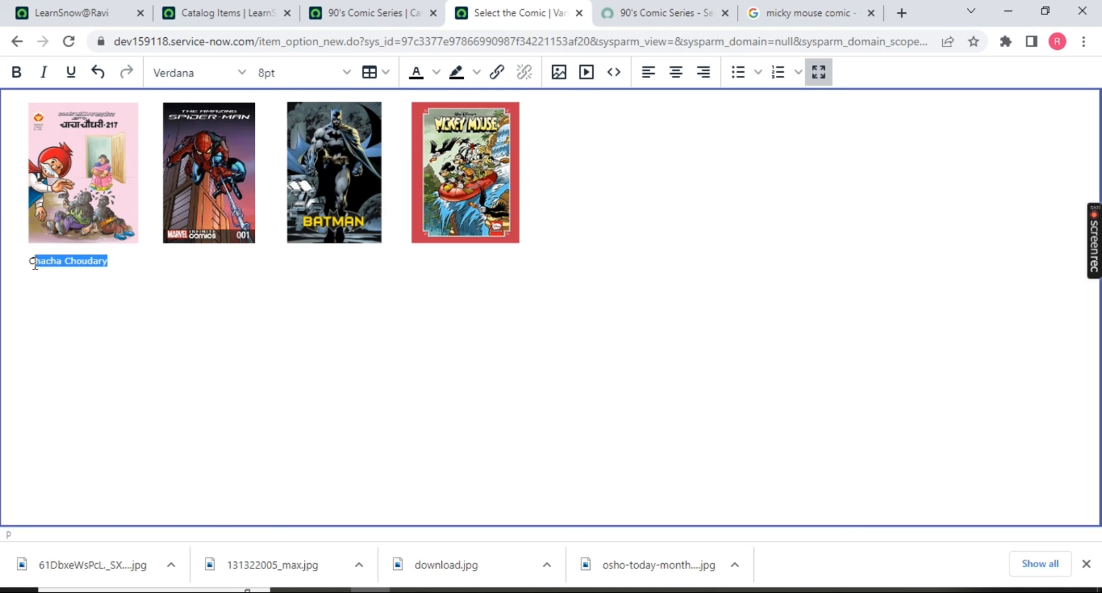
{"action": "left_click", "coordinate": [16, 72]}
{"action": "left_click", "coordinate": [71, 71]}
Colour the Chacha Choudary caption text yellow.
{"action": "left_click", "coordinate": [436, 72]}
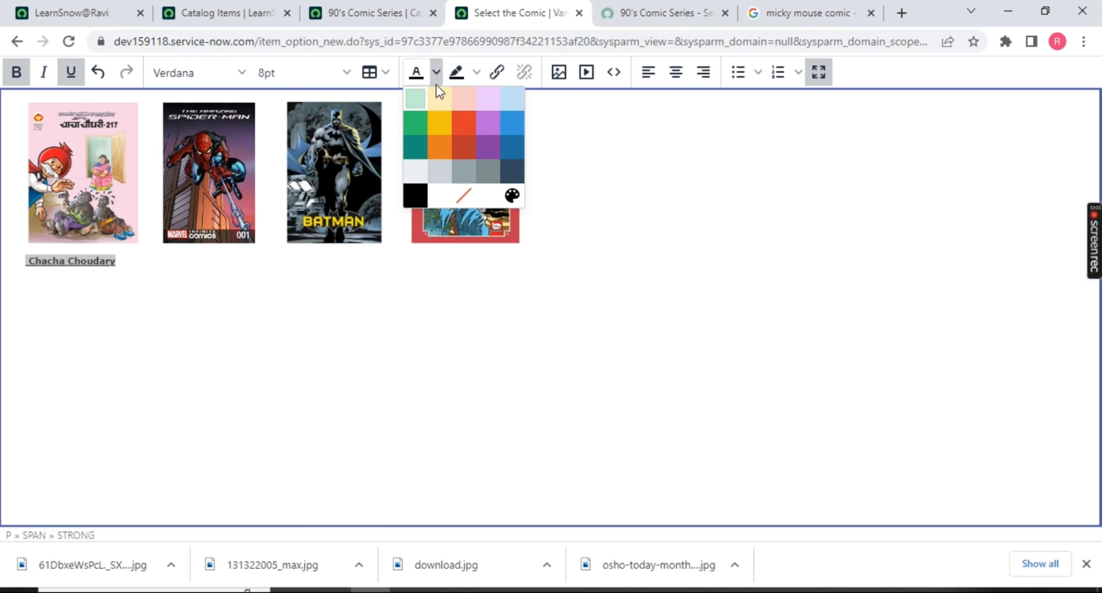
{"action": "left_click", "coordinate": [439, 121]}
{"action": "left_click", "coordinate": [226, 264]}
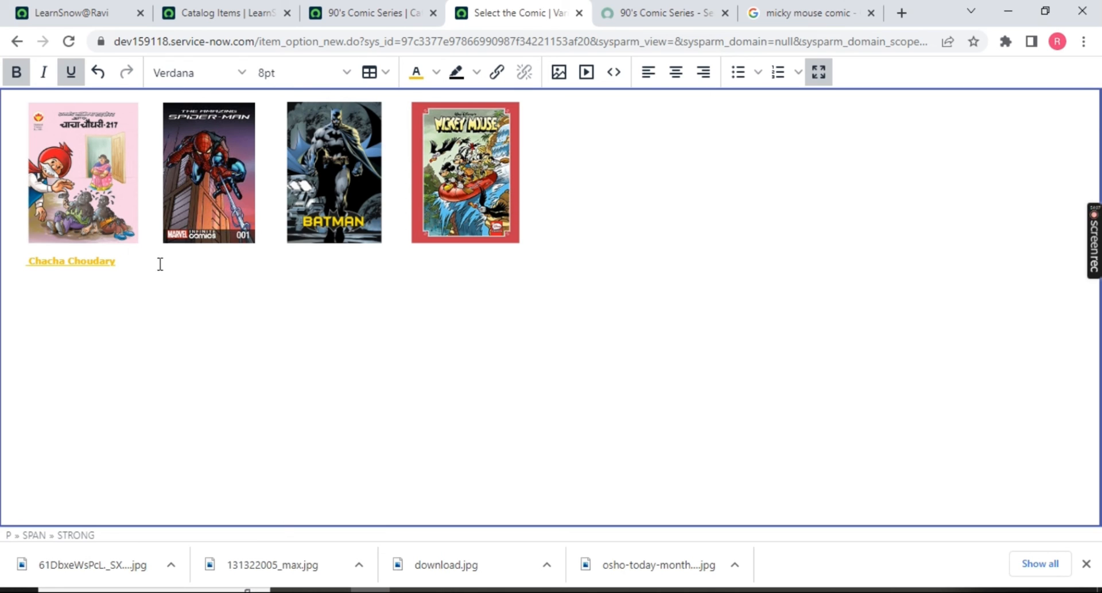
Change the Chacha Choudary caption's text colour to green and leave the cursor after it.
{"action": "left_click_drag", "start_coordinate": [131, 262], "coordinate": [12, 263]}
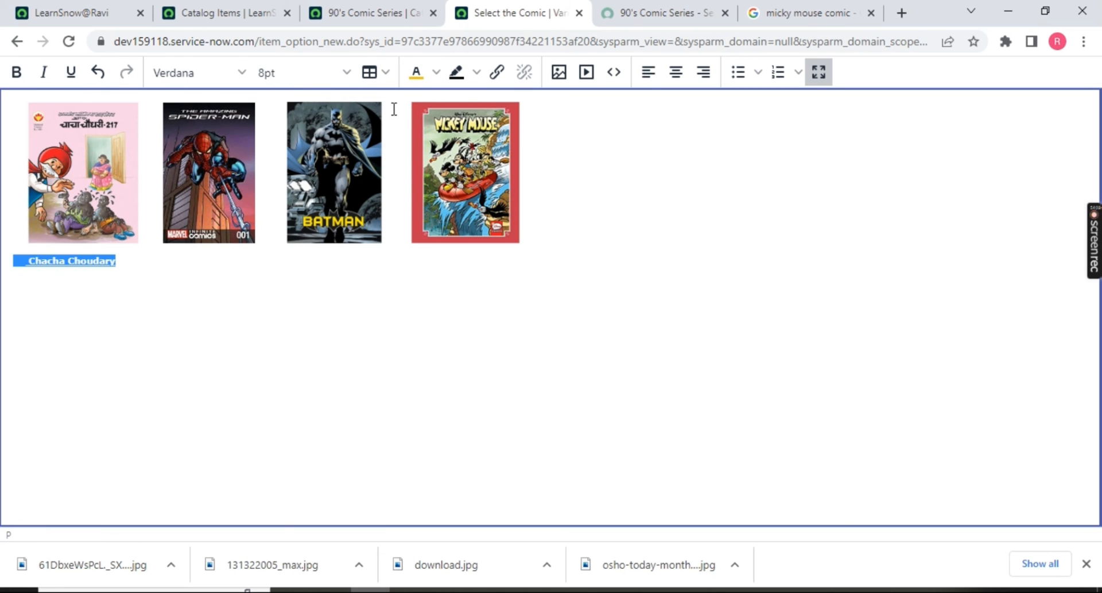
{"action": "left_click", "coordinate": [436, 72]}
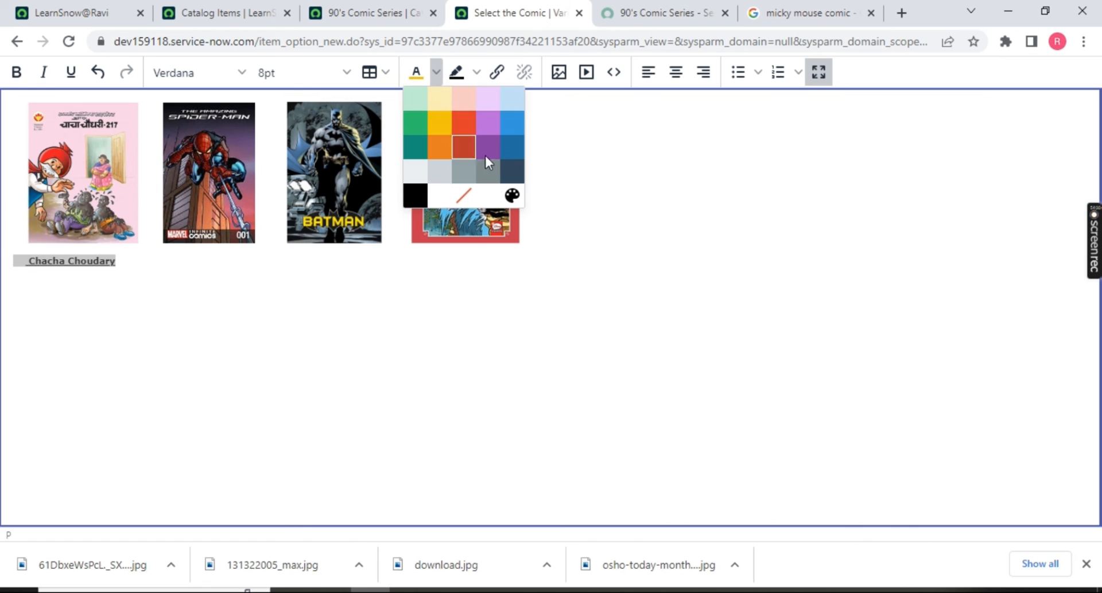
{"action": "left_click", "coordinate": [401, 128]}
{"action": "left_click_drag", "start_coordinate": [130, 262], "coordinate": [11, 263]}
{"action": "left_click", "coordinate": [436, 73]}
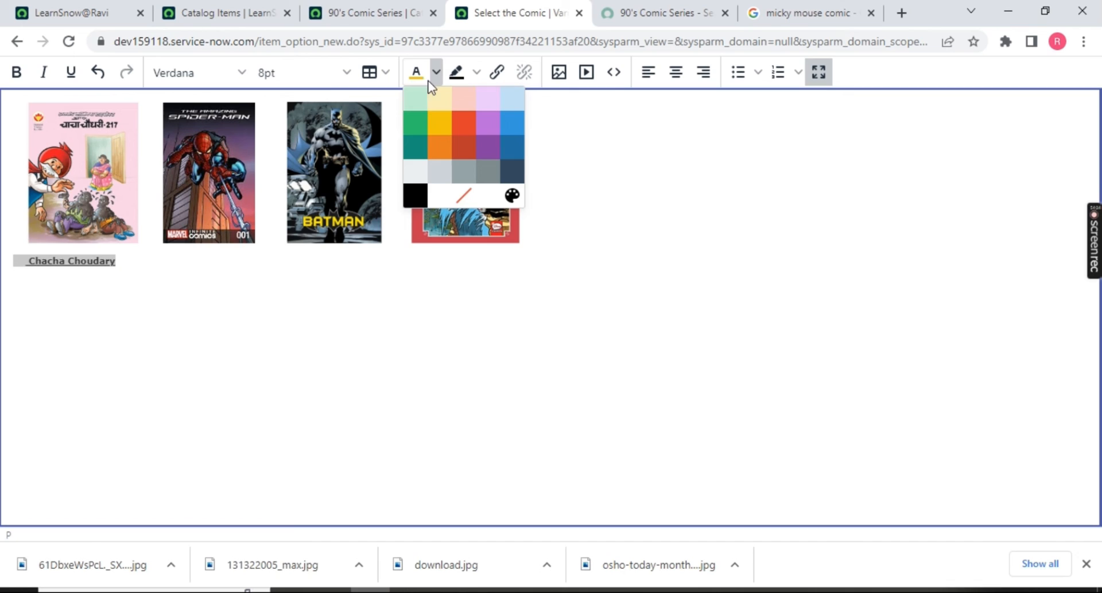
{"action": "left_click", "coordinate": [415, 124]}
{"action": "left_click", "coordinate": [152, 248]}
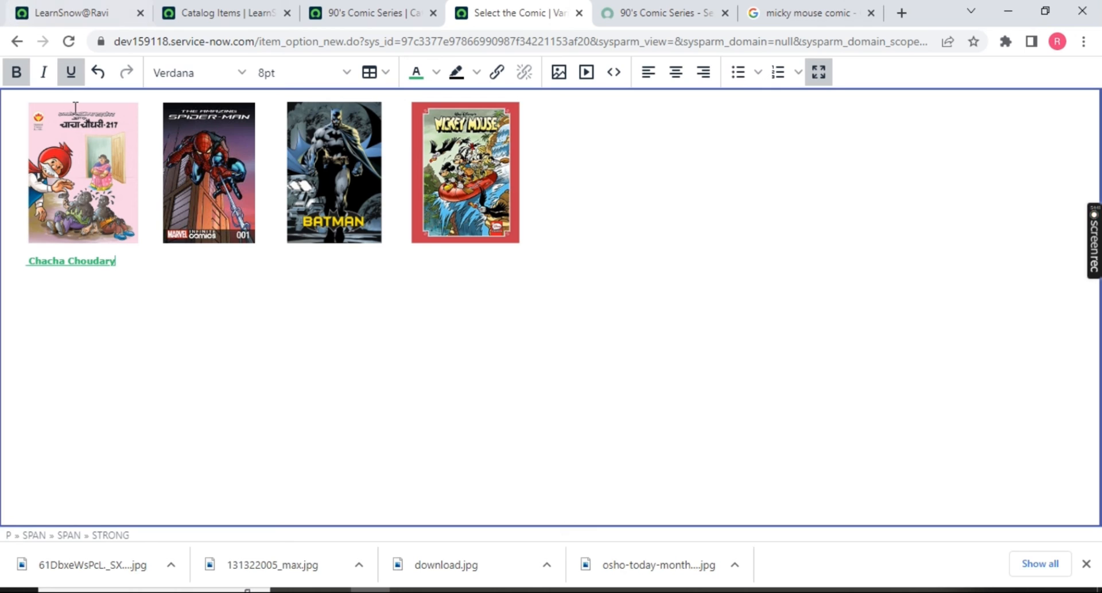
Add the bold caption Spider Man below the Spider-Man cover and underline only its text.
{"action": "left_click", "coordinate": [68, 62]}
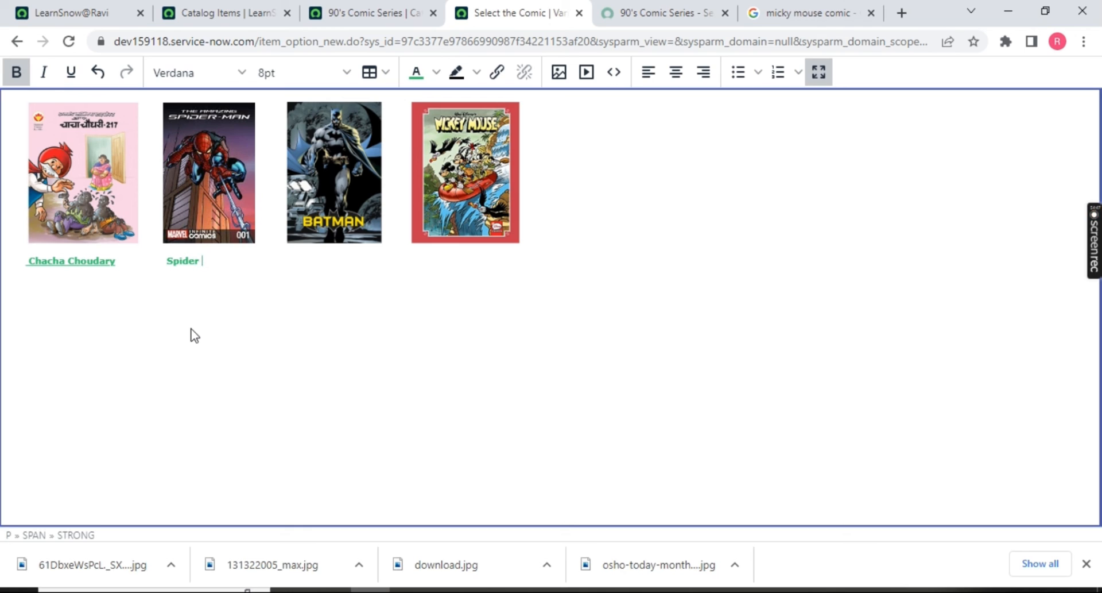
{"action": "left_click_drag", "start_coordinate": [228, 260], "coordinate": [182, 261]}
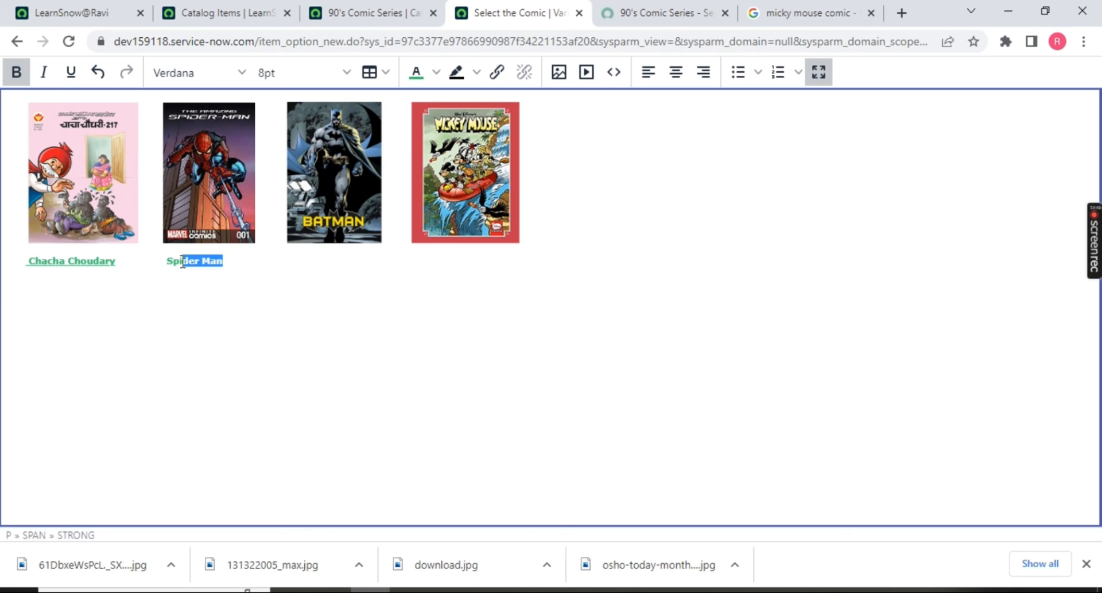
{"action": "left_click", "coordinate": [71, 72]}
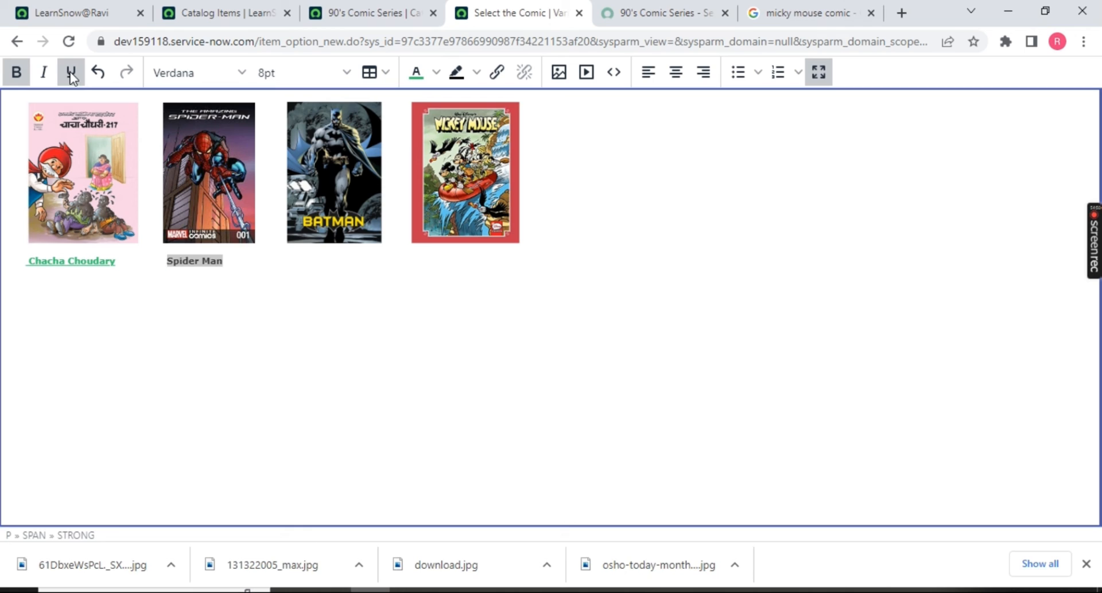
{"action": "left_click", "coordinate": [249, 262]}
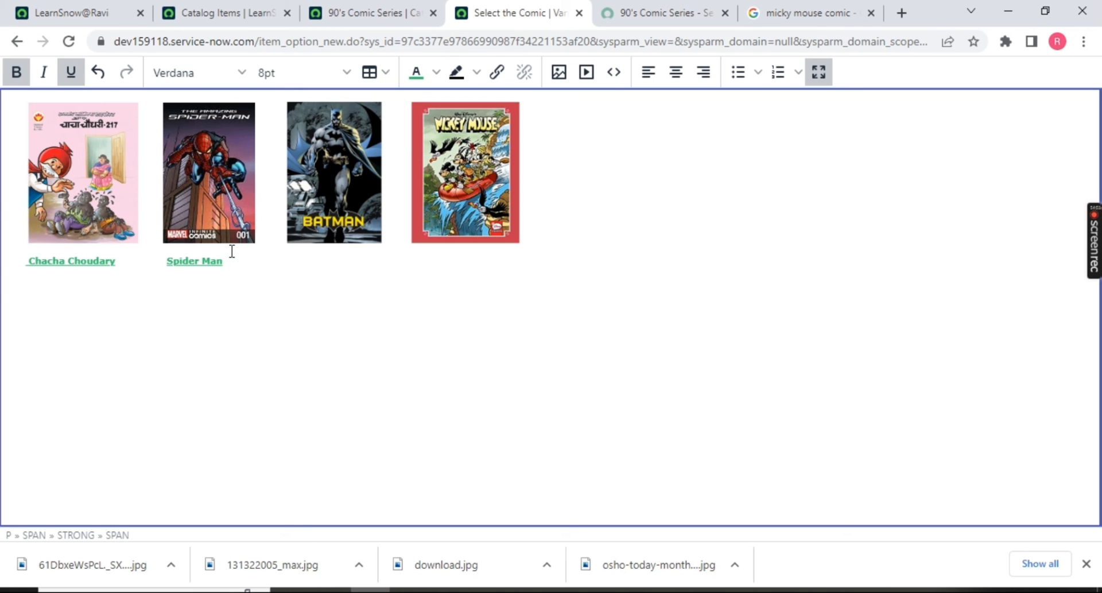
Add the caption Batman below the Batman cover, underline it, and leave the cursor after it.
{"action": "left_click", "coordinate": [223, 260]}
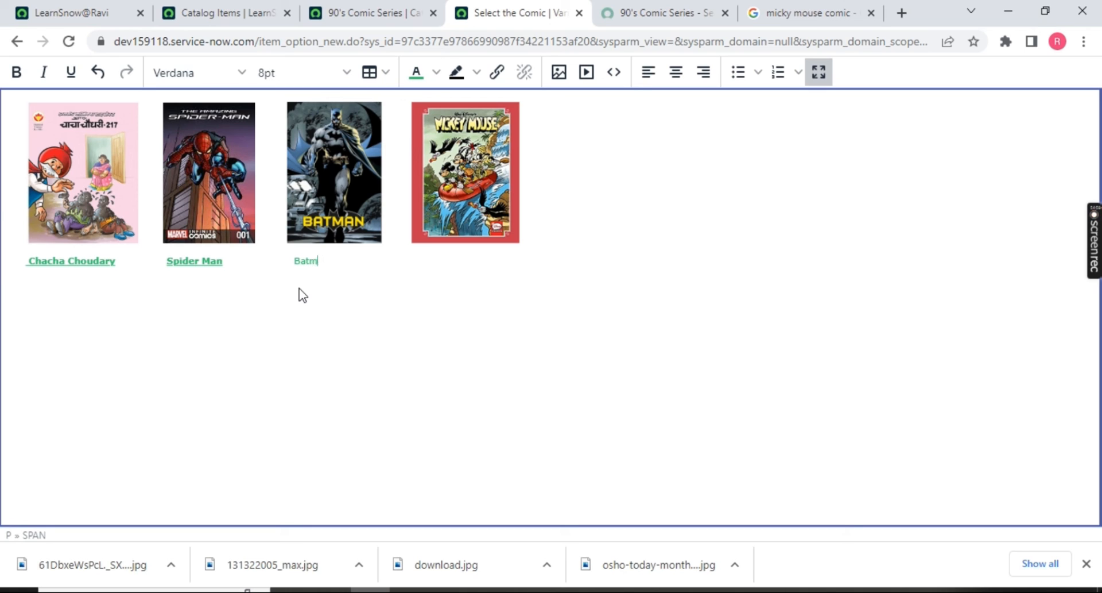
{"action": "double_click", "coordinate": [314, 259]}
{"action": "left_click", "coordinate": [71, 71]}
{"action": "triple_click", "coordinate": [348, 263]}
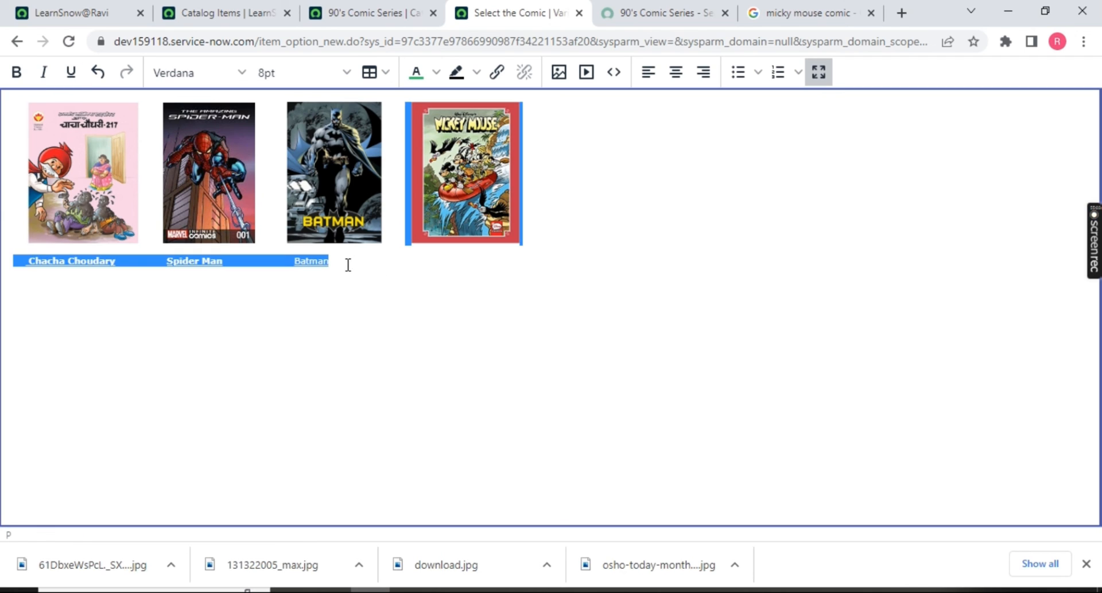
{"action": "left_click", "coordinate": [341, 265]}
Add the caption Micky Mouse below the Mickey Mouse cover and underline it without underlining the gap before it.
{"action": "left_click", "coordinate": [70, 71]}
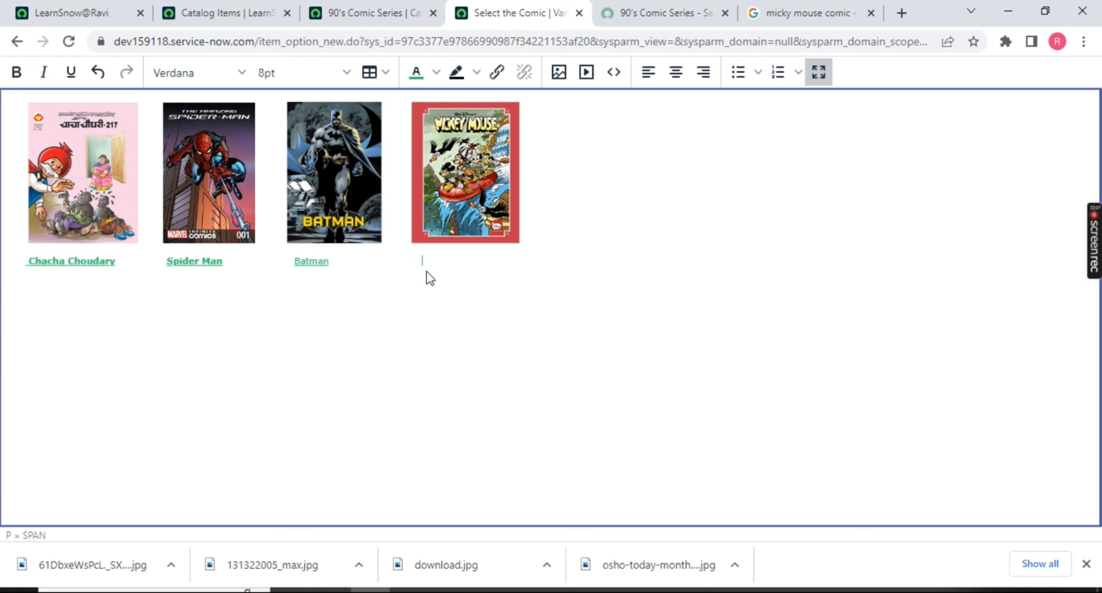
{"action": "type", "text": "Micky Mouse"}
{"action": "left_click_drag", "start_coordinate": [487, 260], "coordinate": [424, 259]}
{"action": "left_click", "coordinate": [71, 73]}
{"action": "left_click", "coordinate": [394, 295]}
Shift the Batman and Spider Man captions right with spaces, leave the full-screen editor, and save the variable.
{"action": "left_click", "coordinate": [293, 265]}
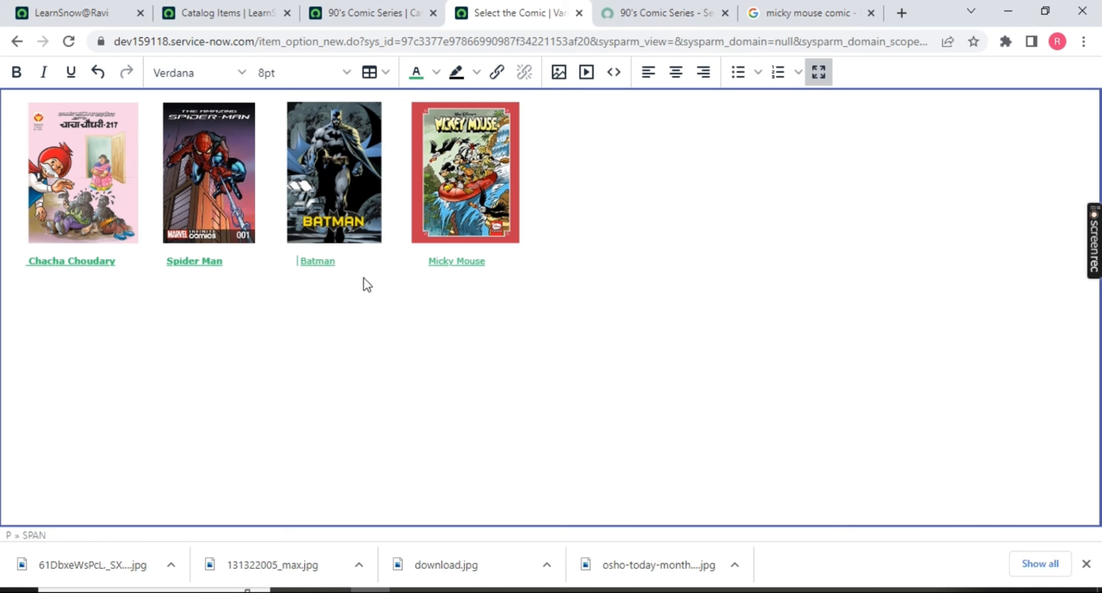
{"action": "left_click", "coordinate": [166, 261]}
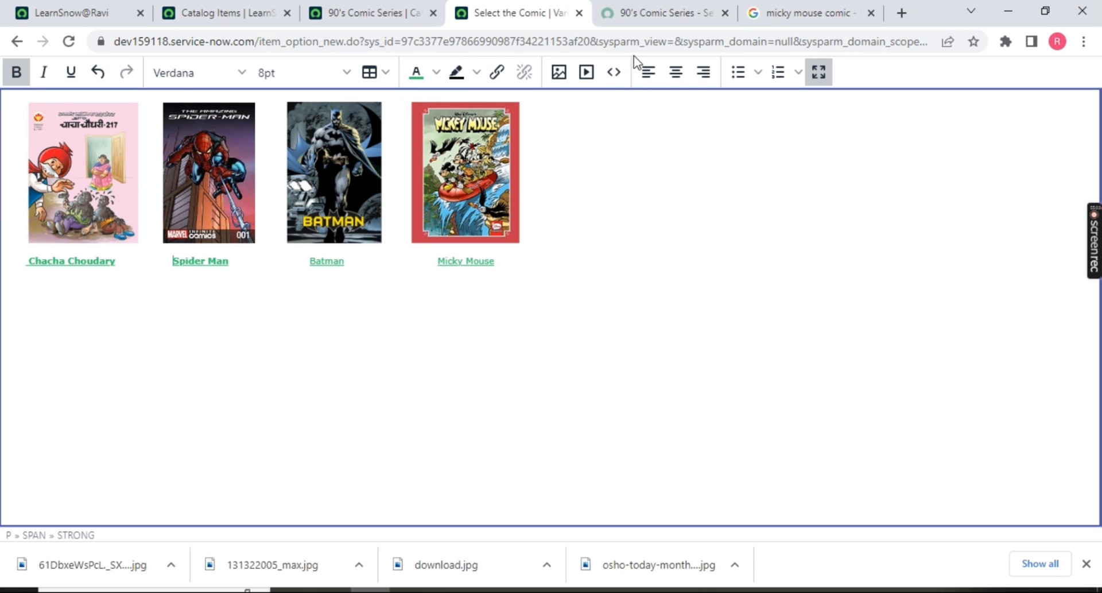
{"action": "left_click", "coordinate": [828, 79]}
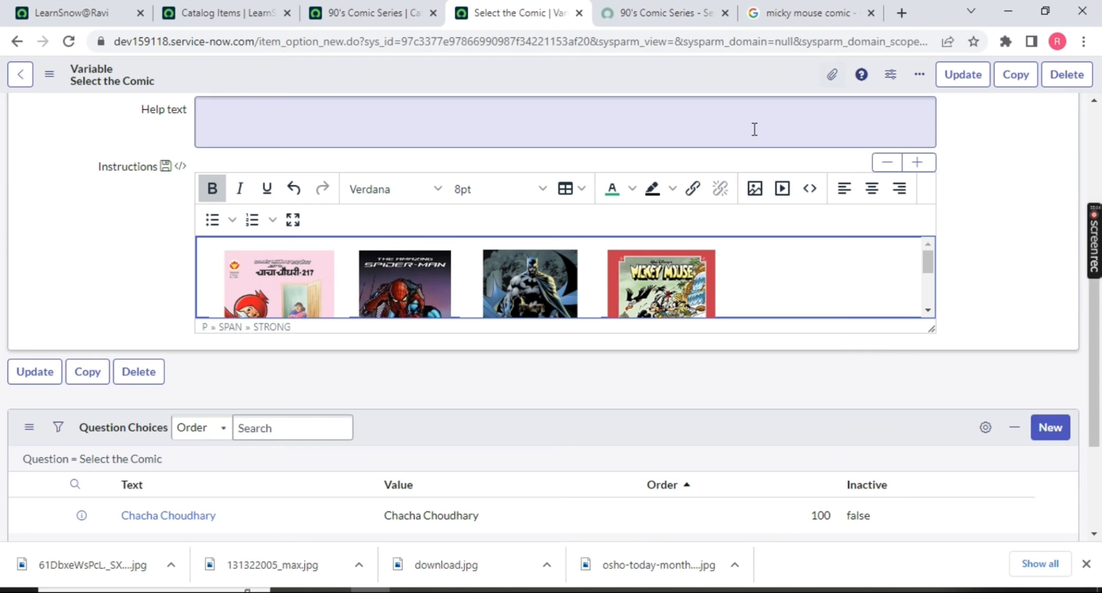
{"action": "right_click", "coordinate": [543, 74]}
{"action": "left_click", "coordinate": [574, 86]}
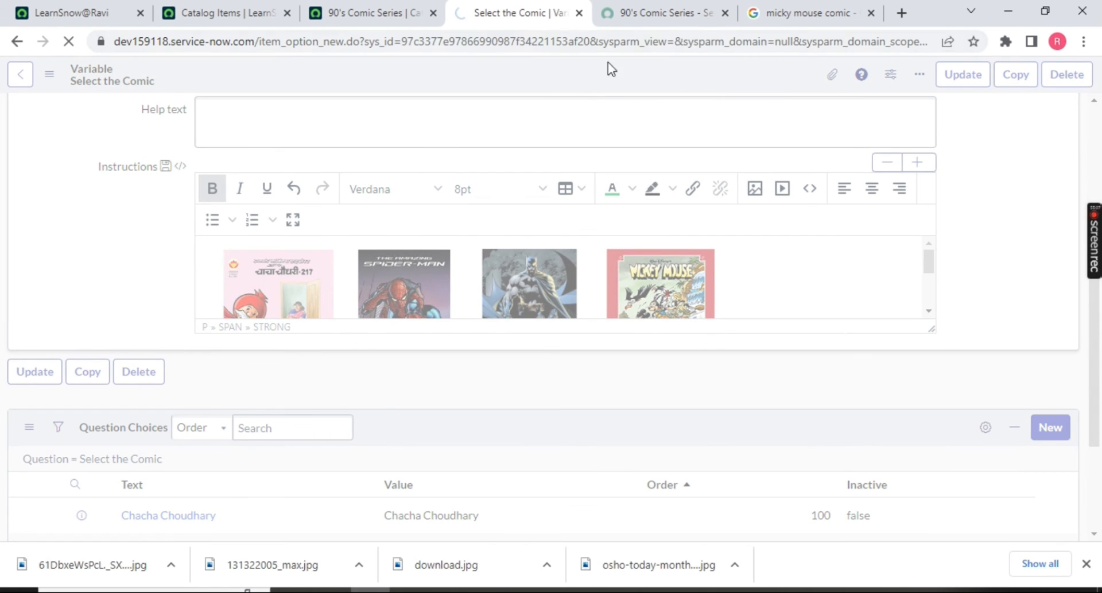
Reload the 90's Comic Series portal page and check how the covers and captions line up under Select the Comic.
{"action": "key", "text": "ctrl+Tab"}
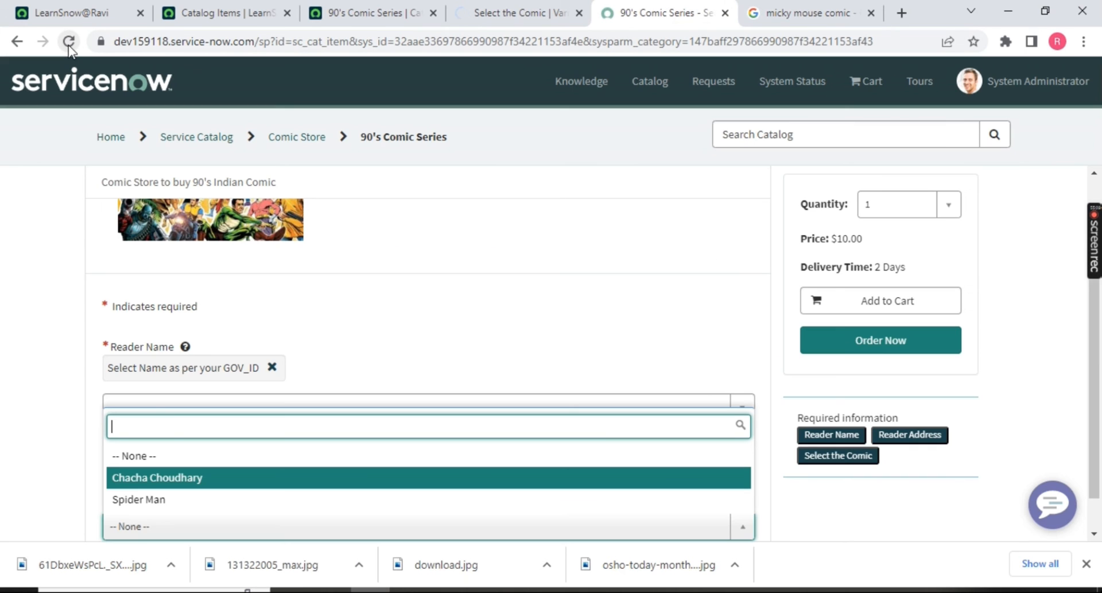
{"action": "left_click", "coordinate": [68, 42]}
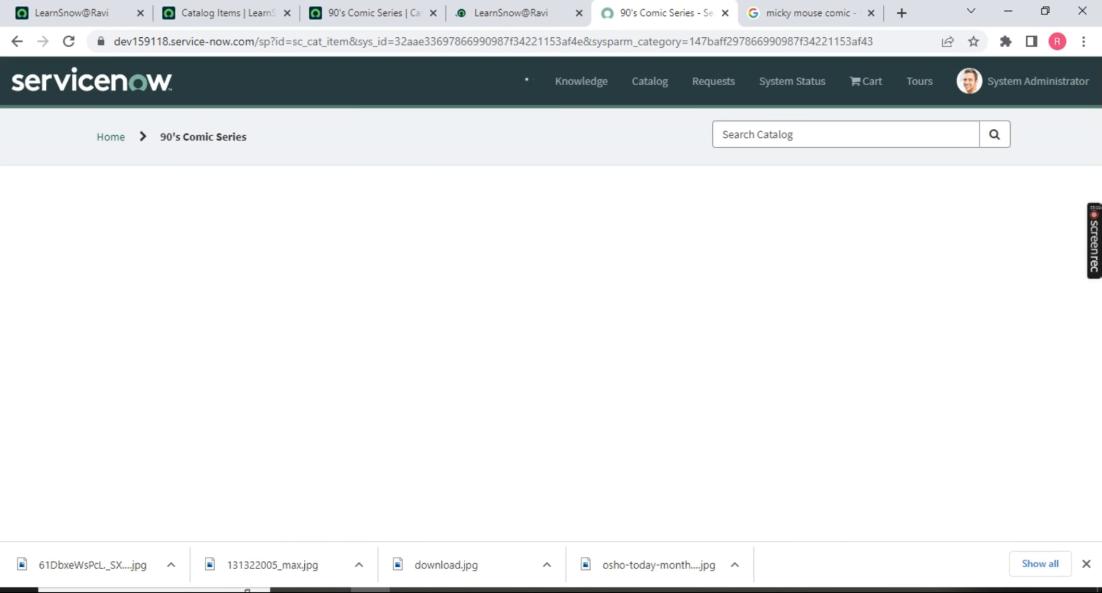
{"action": "scroll", "coordinate": [545, 226], "scroll_direction": "down", "scroll_amount": 3}
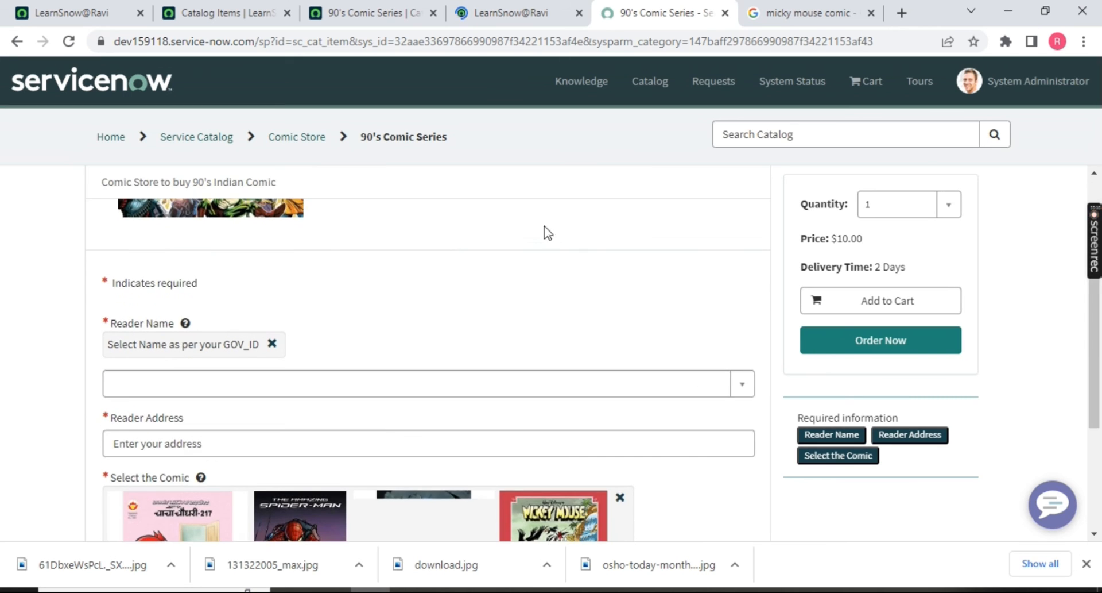
{"action": "scroll", "coordinate": [448, 244], "scroll_direction": "down", "scroll_amount": 3}
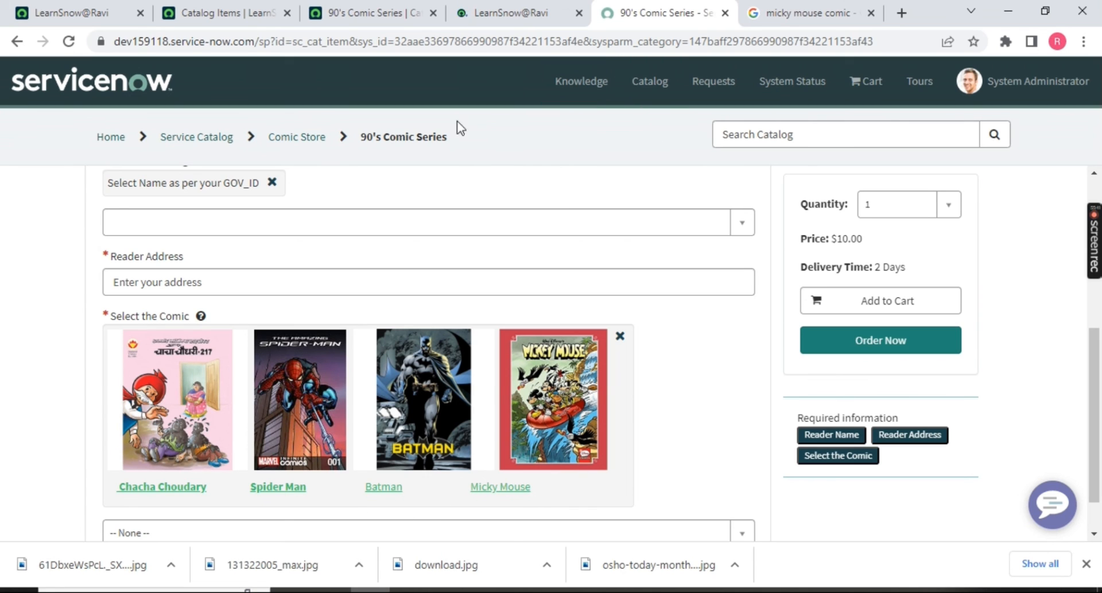
{"action": "left_click", "coordinate": [508, 12]}
{"action": "scroll", "coordinate": [340, 348], "scroll_direction": "down", "scroll_amount": 3}
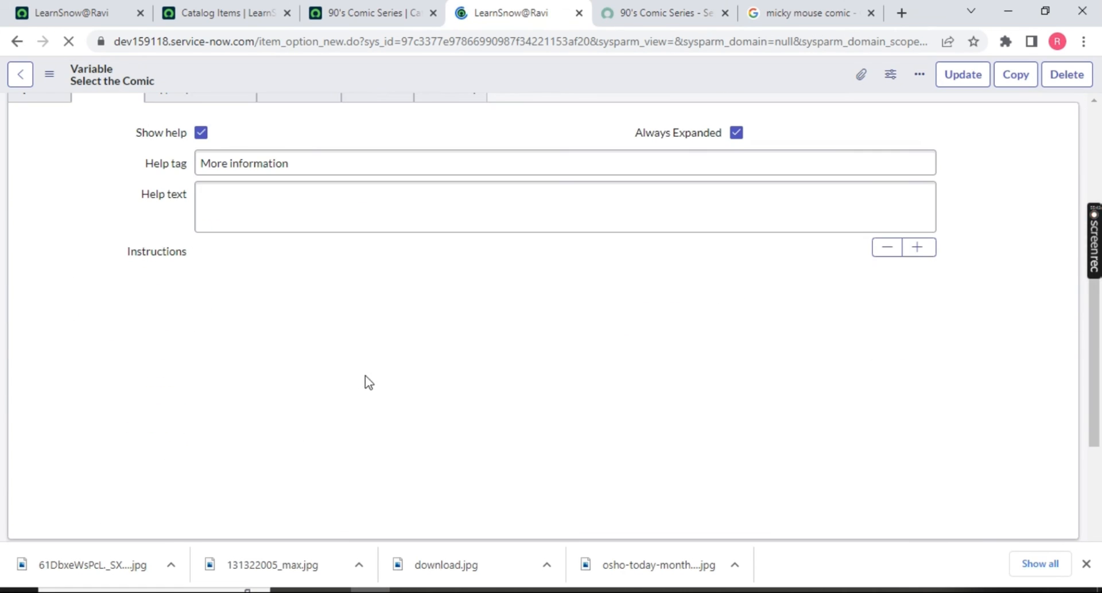
{"action": "scroll", "coordinate": [548, 141], "scroll_direction": "up", "scroll_amount": 3}
{"action": "left_click", "coordinate": [661, 13]}
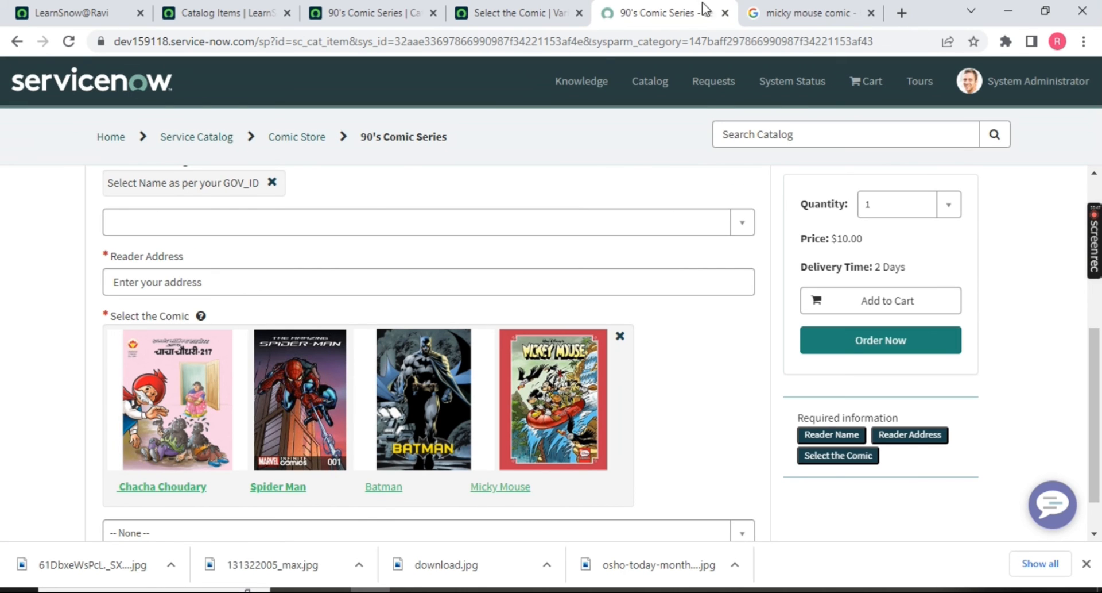
Shift the Batman, Spider Man and Chacha Choudary captions right with spaces in the Select the Comic variable's instructions, and save the variable.
{"action": "left_click", "coordinate": [512, 10]}
{"action": "scroll", "coordinate": [340, 440], "scroll_direction": "down", "scroll_amount": 7}
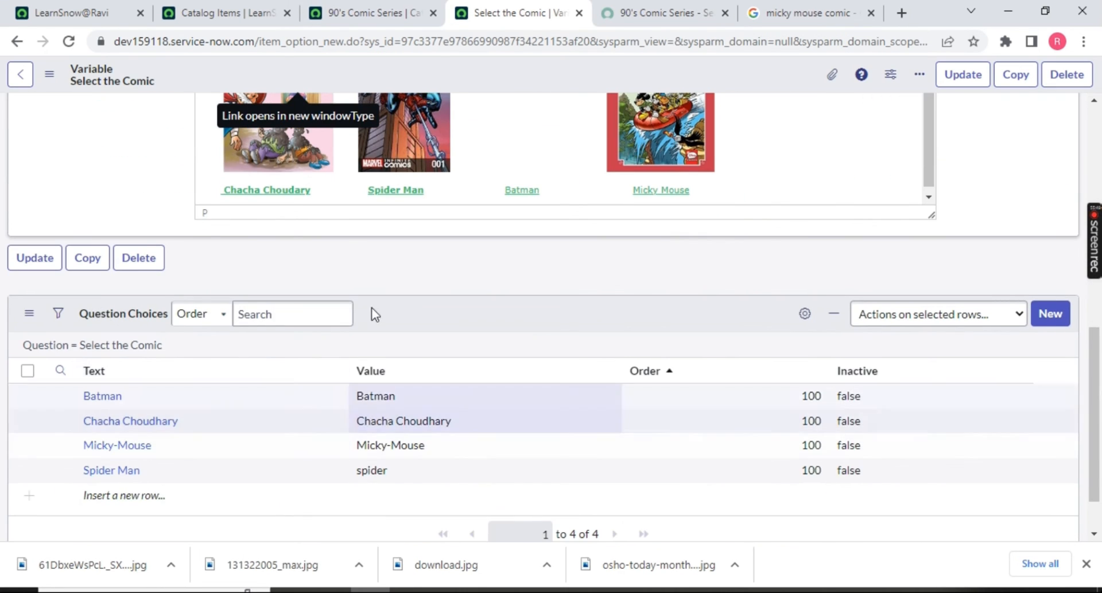
{"action": "left_click", "coordinate": [497, 191]}
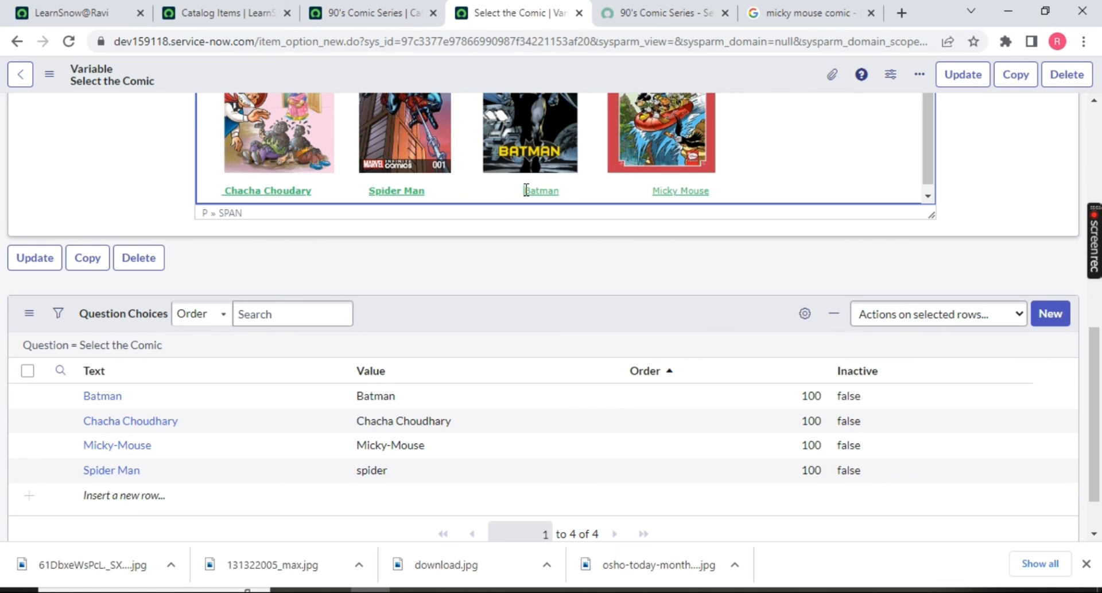
{"action": "left_click", "coordinate": [369, 187]}
{"action": "left_click", "coordinate": [220, 191]}
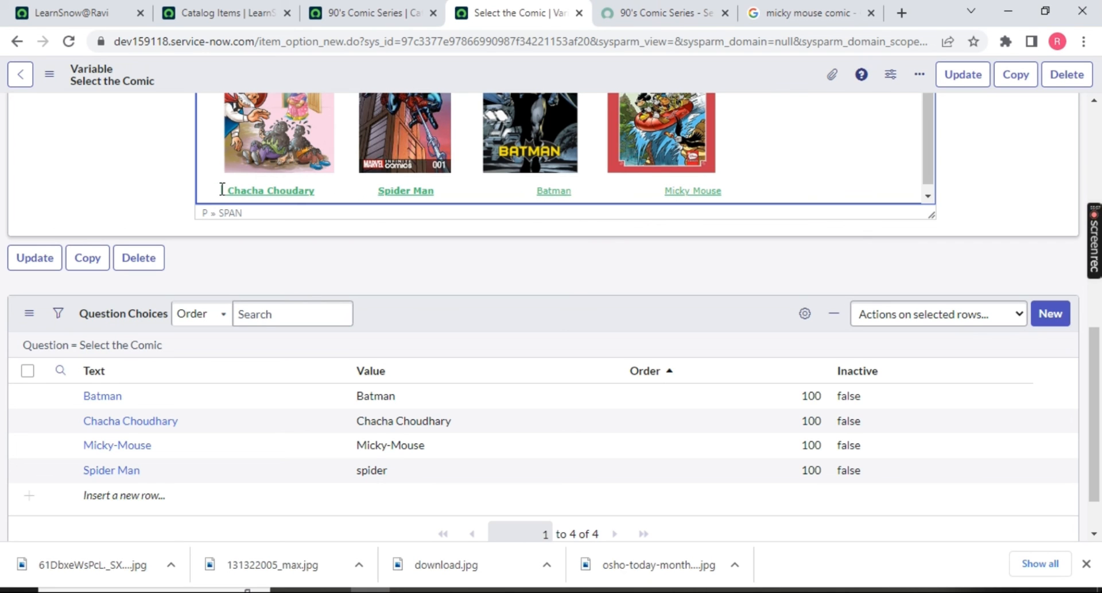
{"action": "right_click", "coordinate": [653, 65]}
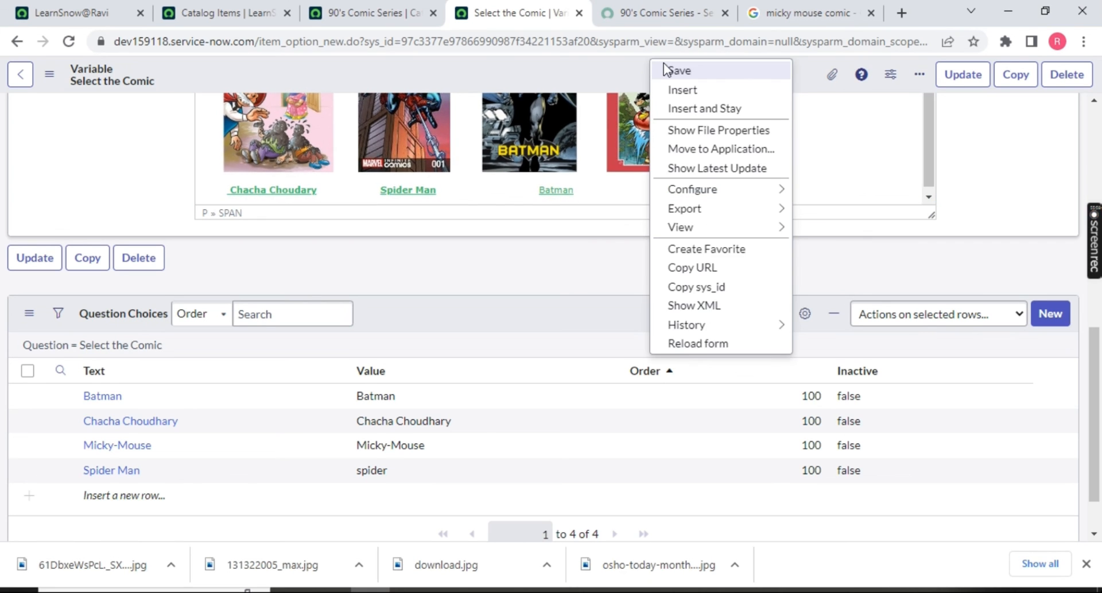
{"action": "left_click", "coordinate": [666, 70]}
Reload the 90's Comic Series portal page and choose Batman as the answer under Select the Comic.
{"action": "key", "text": "ctrl+Tab"}
{"action": "left_click", "coordinate": [69, 41]}
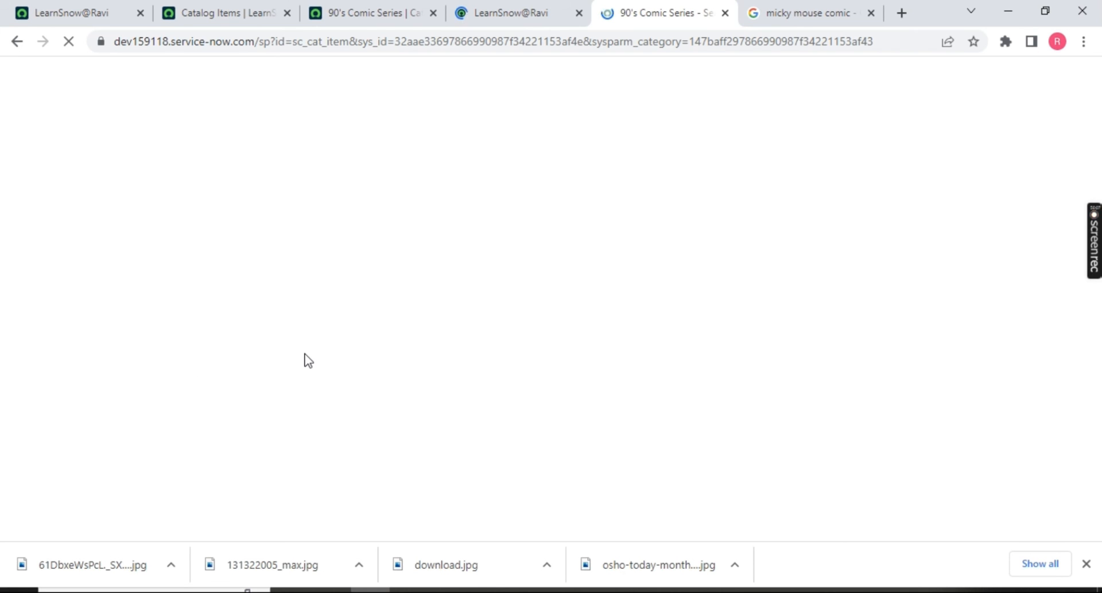
{"action": "scroll", "coordinate": [277, 368], "scroll_direction": "down", "scroll_amount": 5}
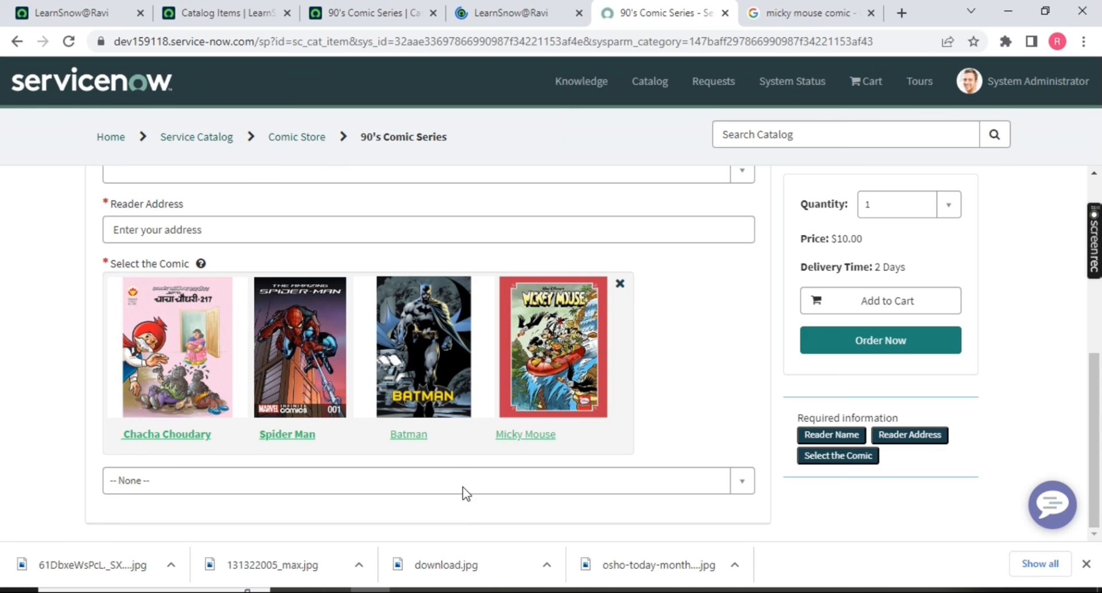
{"action": "left_click", "coordinate": [484, 488]}
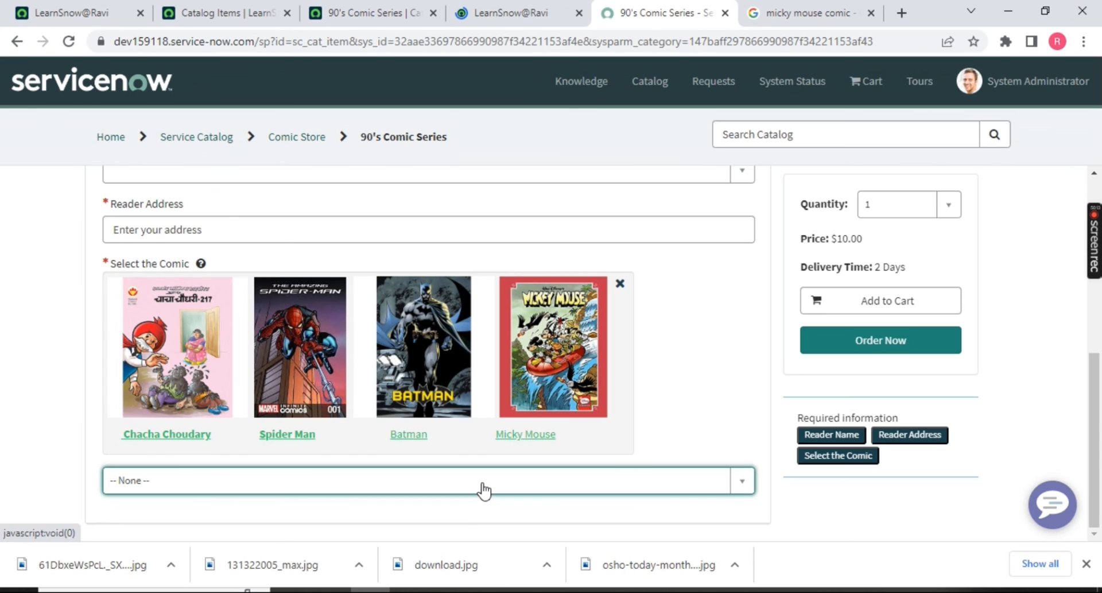
{"action": "left_click", "coordinate": [453, 490]}
{"action": "left_click", "coordinate": [137, 391]}
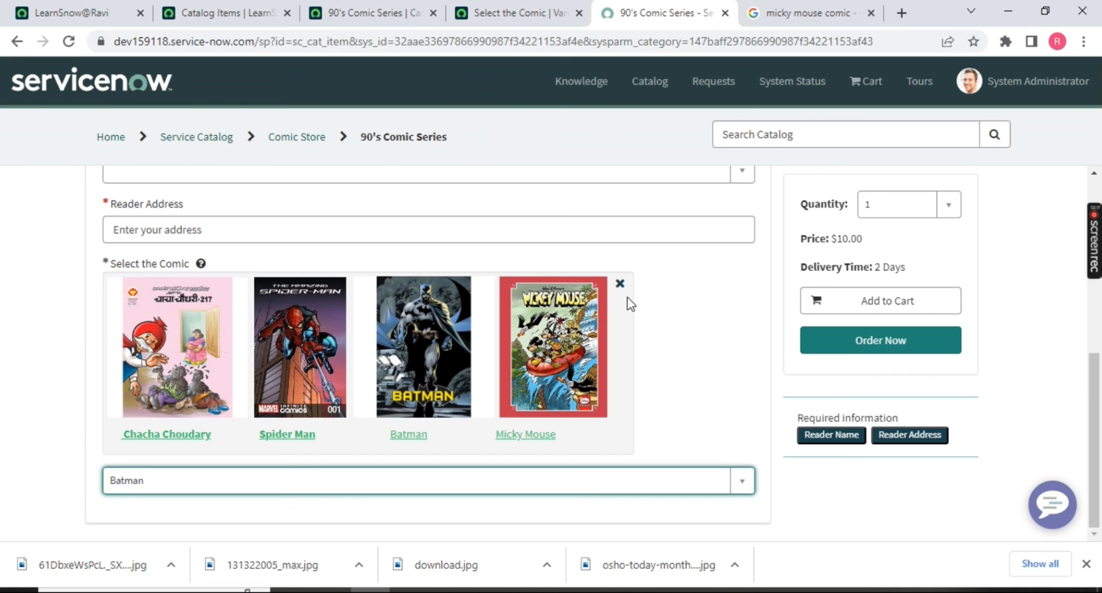
Check the required variables on the Use case (Part 1) slide, return to the portal form, and dismiss the browser's downloads bar.
{"action": "scroll", "coordinate": [517, 437], "scroll_direction": "up", "scroll_amount": 5}
{"action": "scroll", "coordinate": [542, 425], "scroll_direction": "down", "scroll_amount": 5}
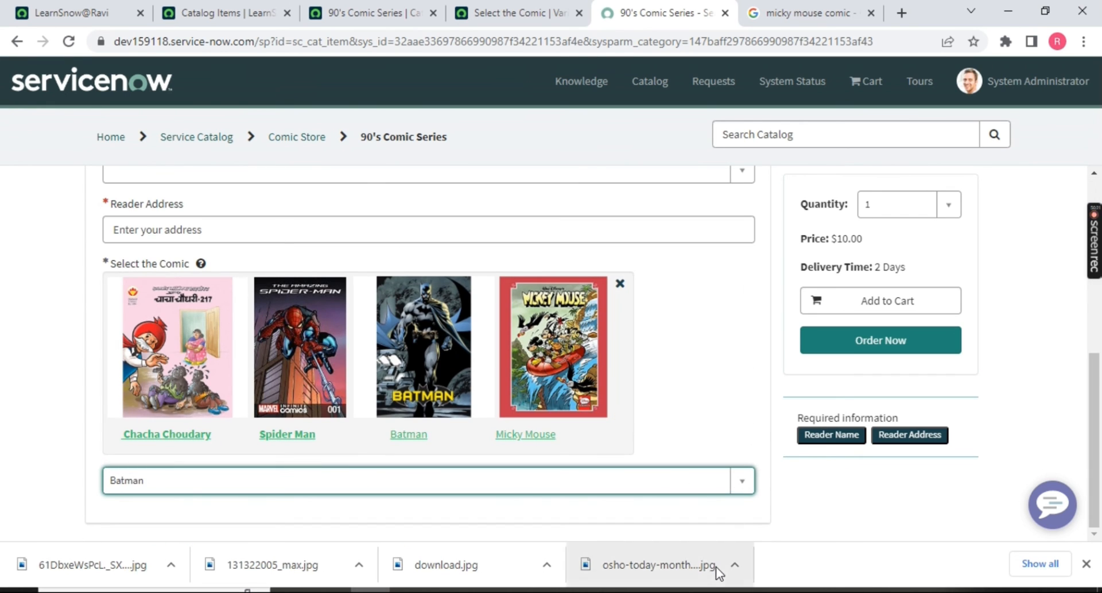
{"action": "key", "text": "alt+Tab"}
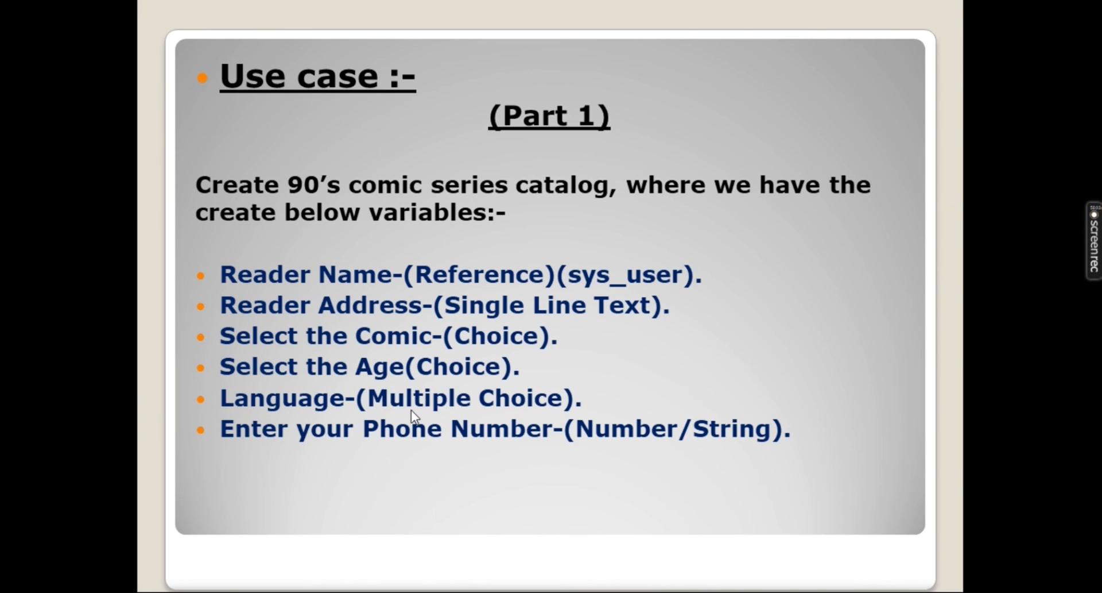
{"action": "key", "text": "alt+Tab"}
{"action": "scroll", "coordinate": [704, 406], "scroll_direction": "up", "scroll_amount": 7}
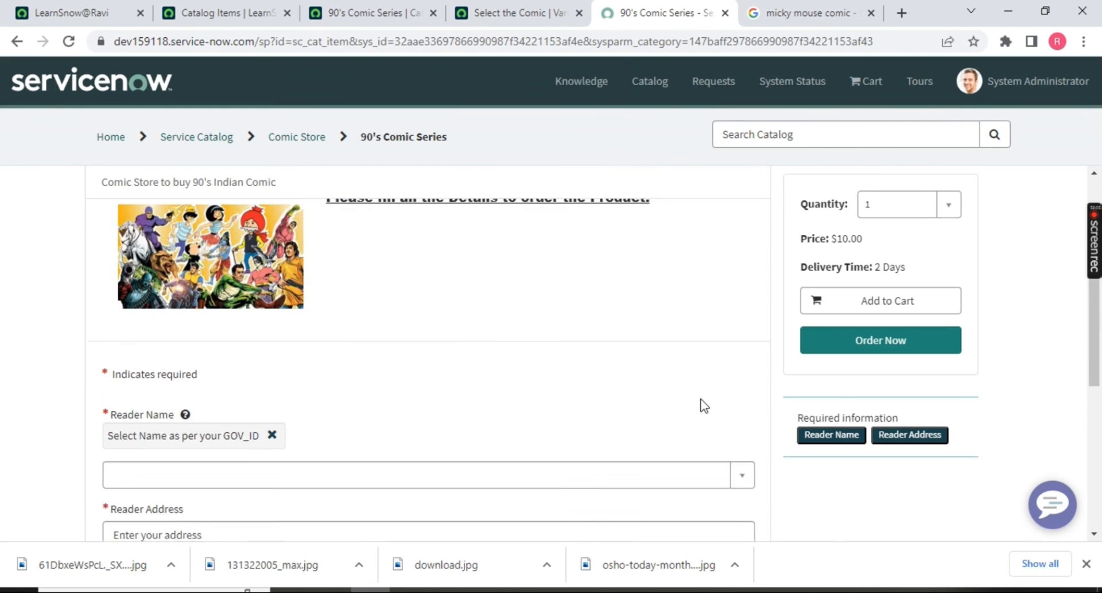
{"action": "left_click", "coordinate": [1087, 565]}
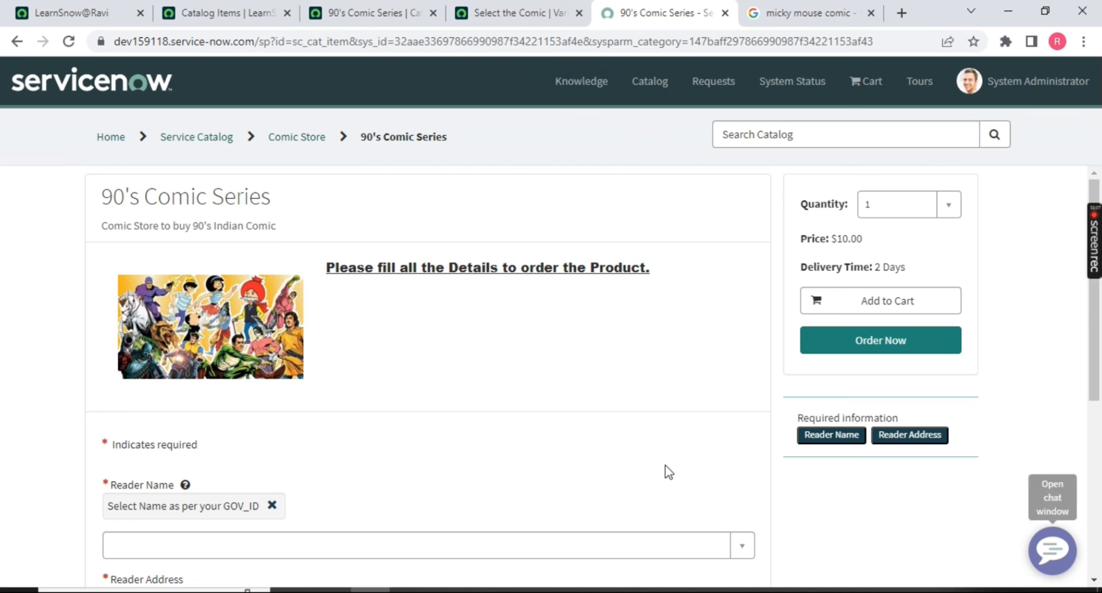
Review the portal form from its title down to Select the Comic, and compare it with the Use case slide's variable list.
{"action": "scroll", "coordinate": [455, 446], "scroll_direction": "down", "scroll_amount": 4}
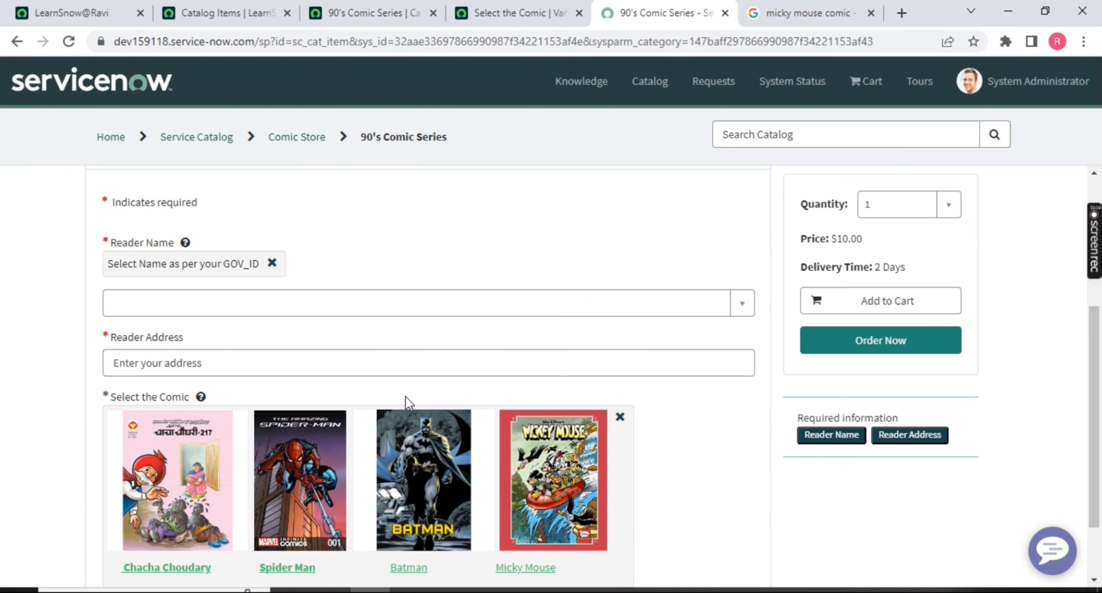
{"action": "scroll", "coordinate": [383, 364], "scroll_direction": "up", "scroll_amount": 4}
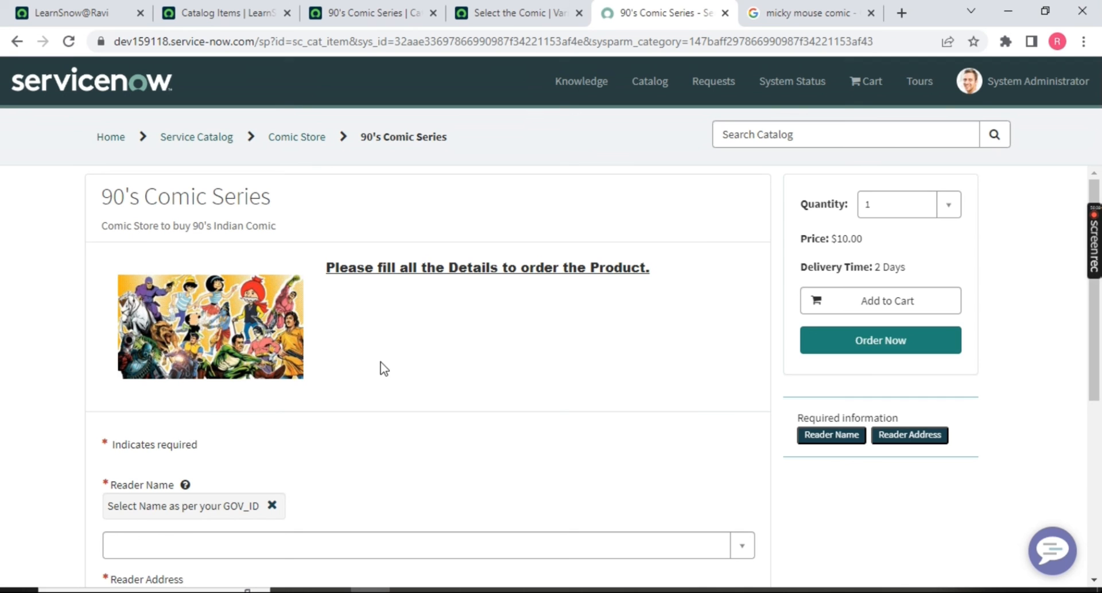
{"action": "scroll", "coordinate": [368, 367], "scroll_direction": "down", "scroll_amount": 5}
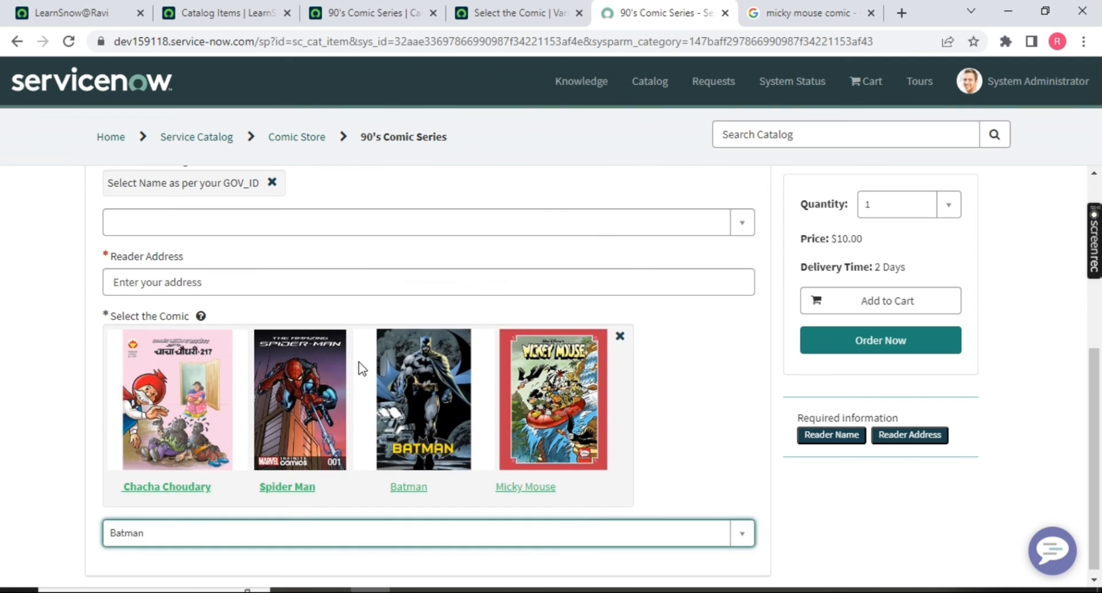
{"action": "scroll", "coordinate": [363, 360], "scroll_direction": "up", "scroll_amount": 6}
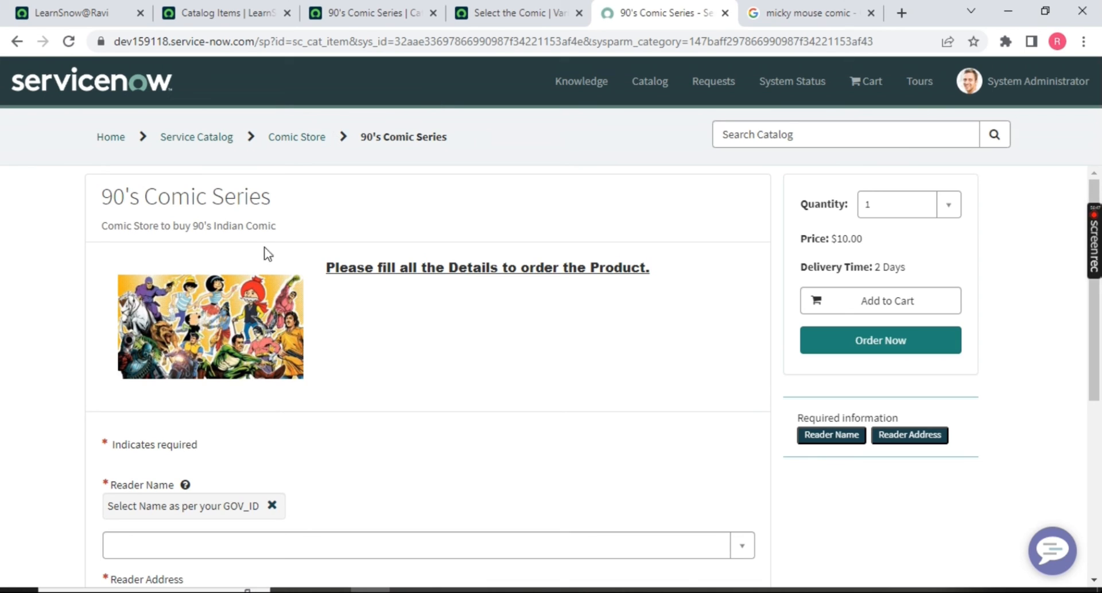
{"action": "mouse_move", "coordinate": [660, 586]}
{"action": "left_click", "coordinate": [769, 516]}
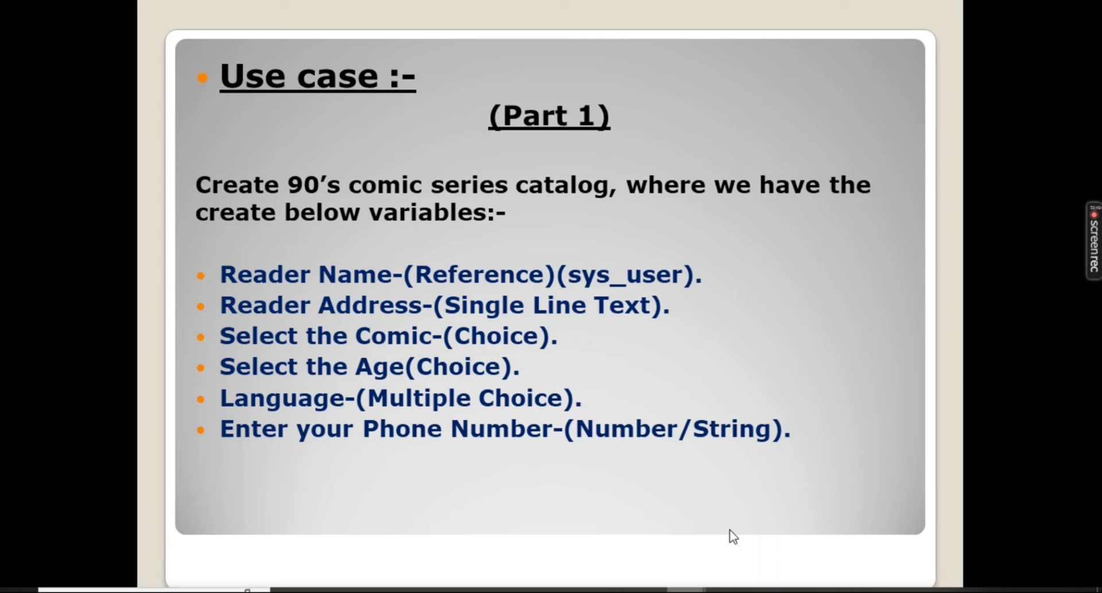
{"action": "key", "text": "alt+Tab"}
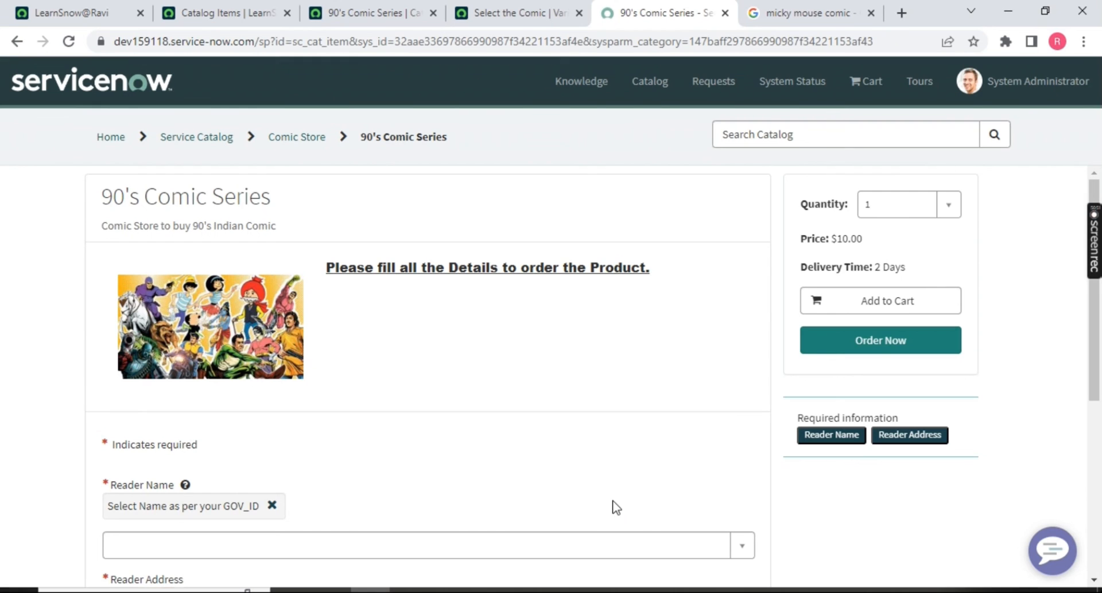